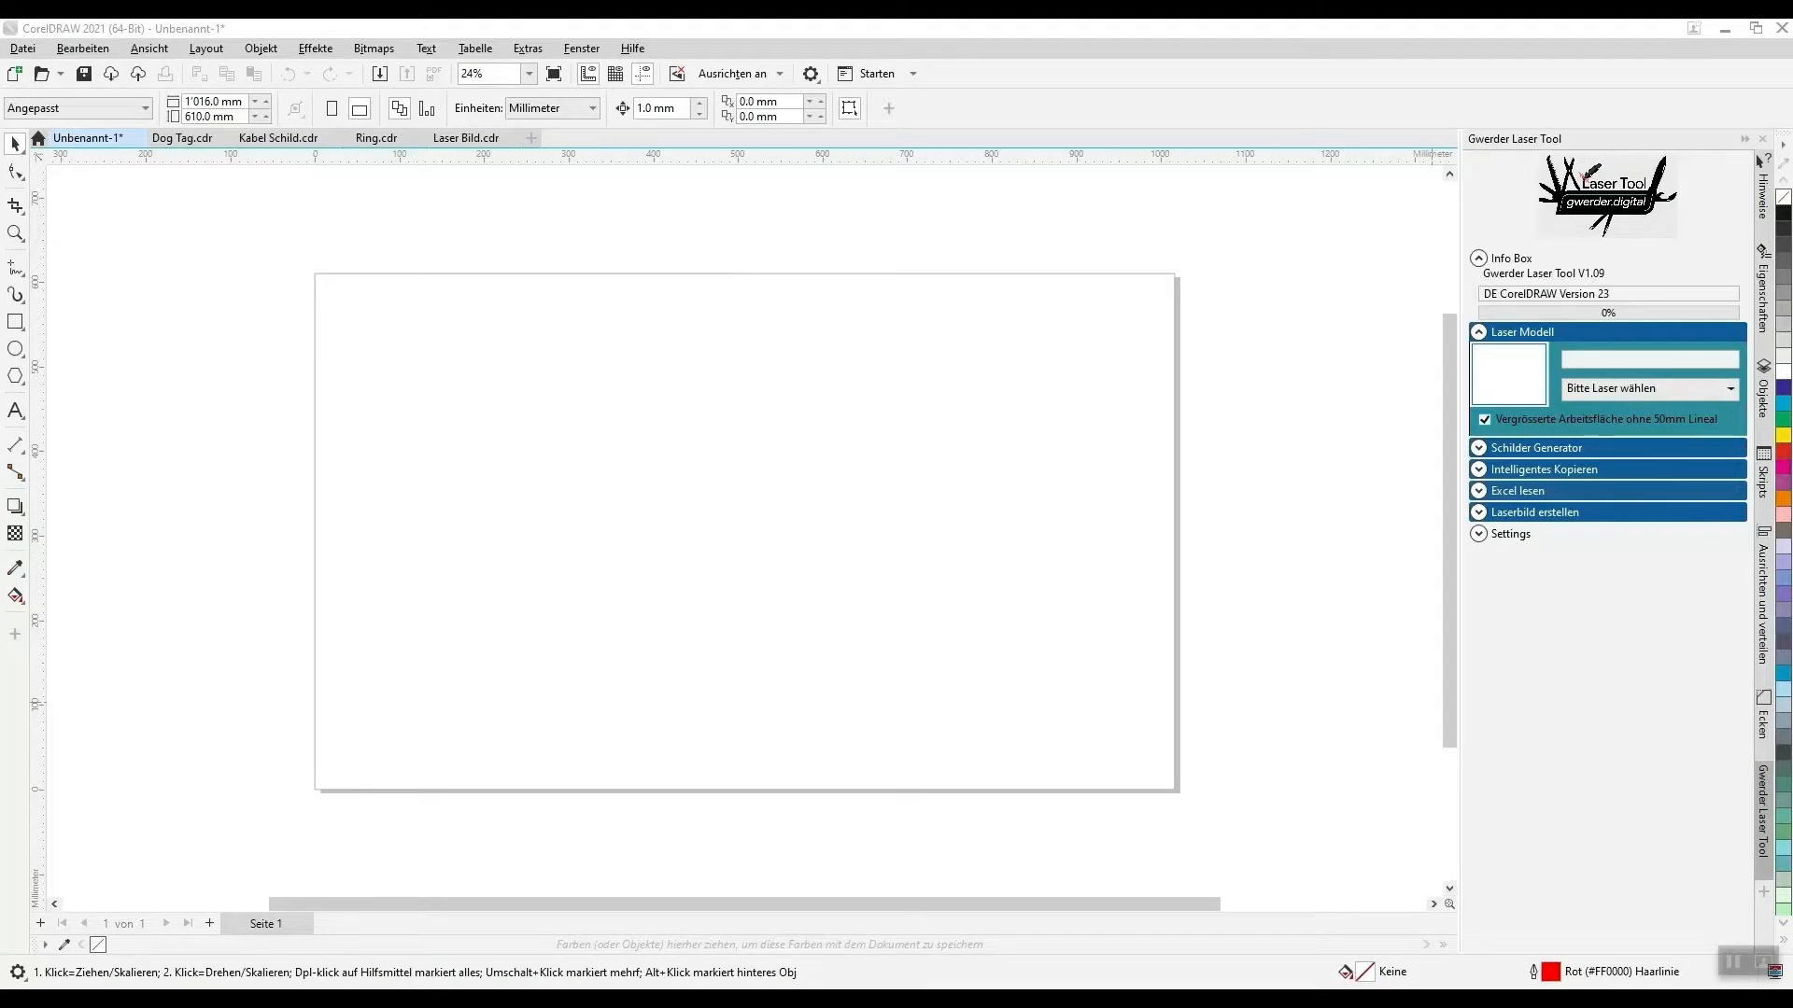
click(1764, 827)
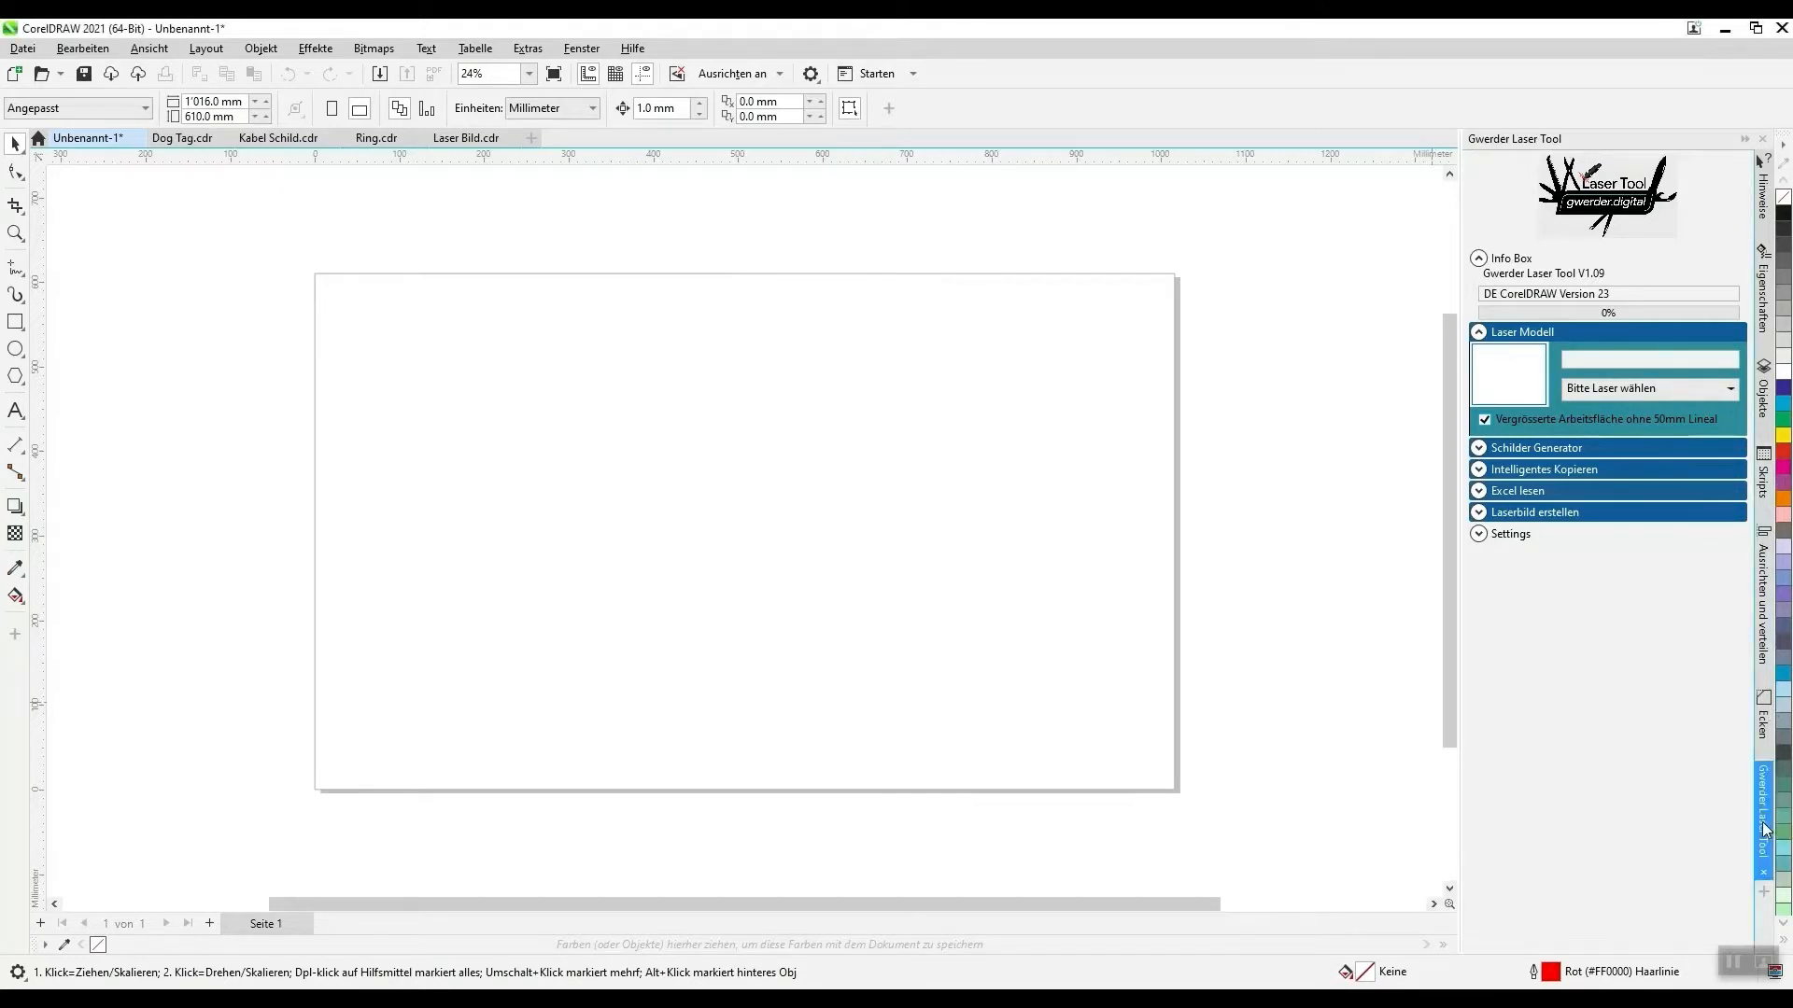
click(1763, 826)
click(1766, 828)
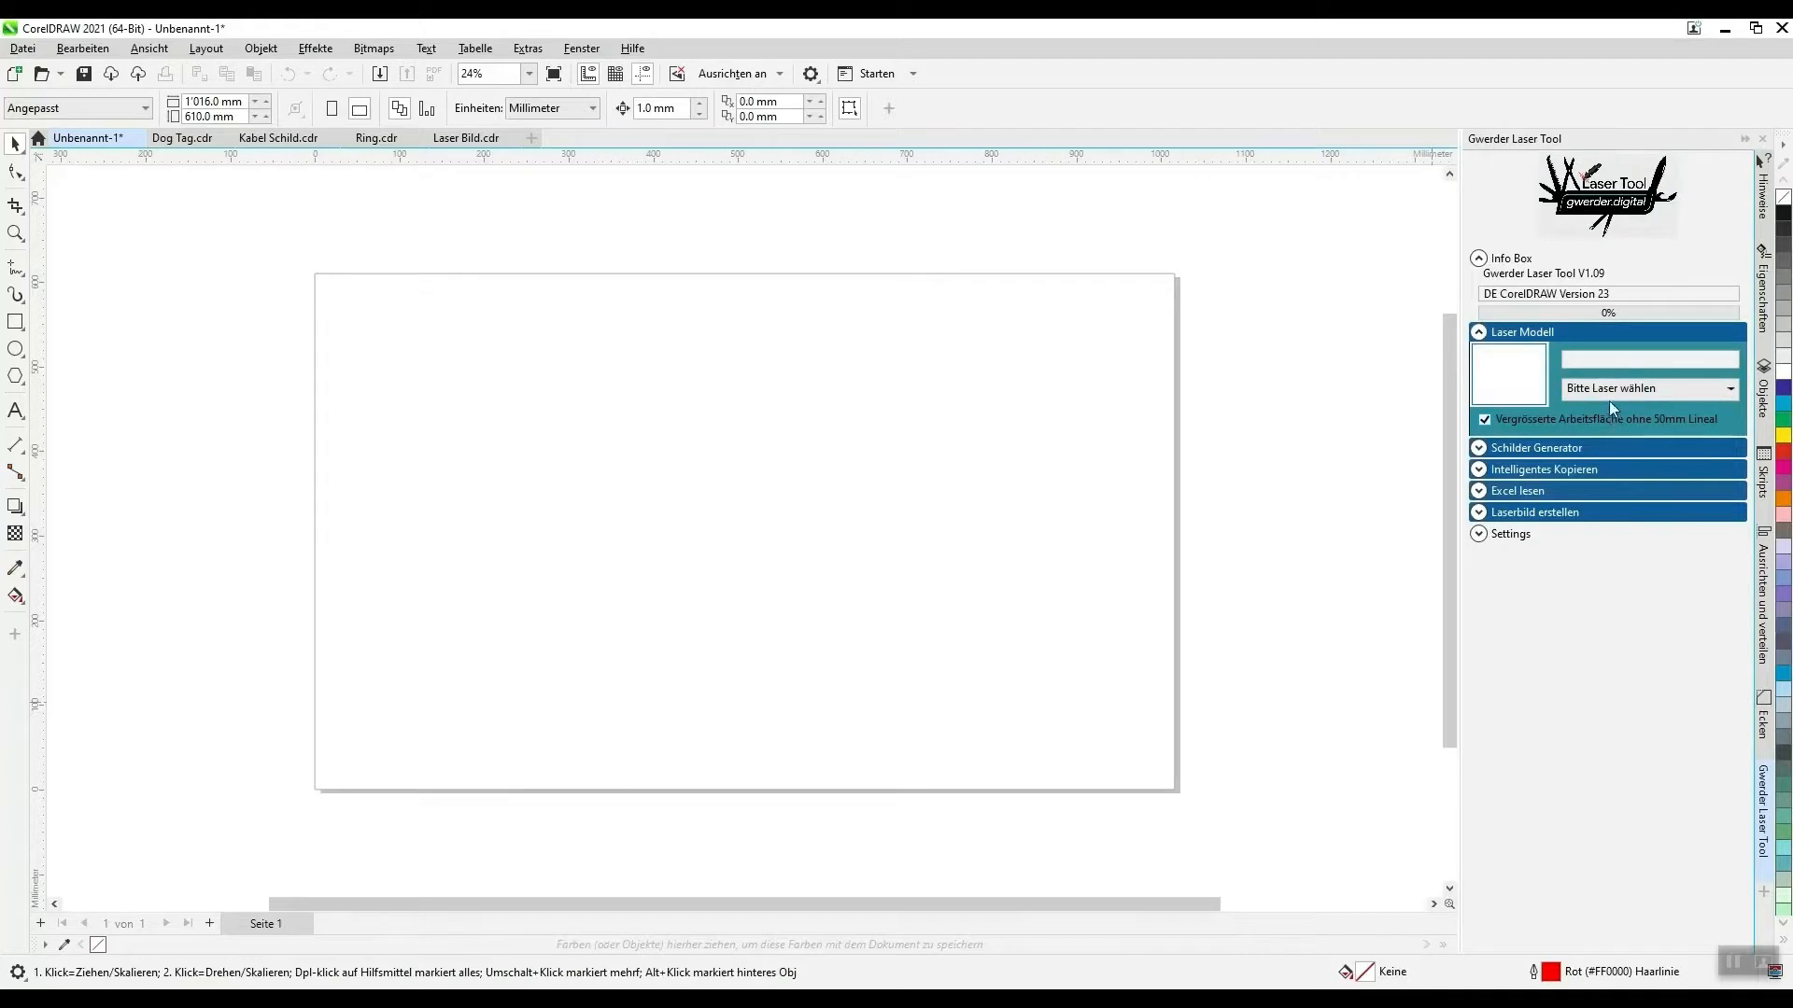
- Draw a rectangle about 156 × 83 mm and position it in the page's upper-left corner
click(15, 322)
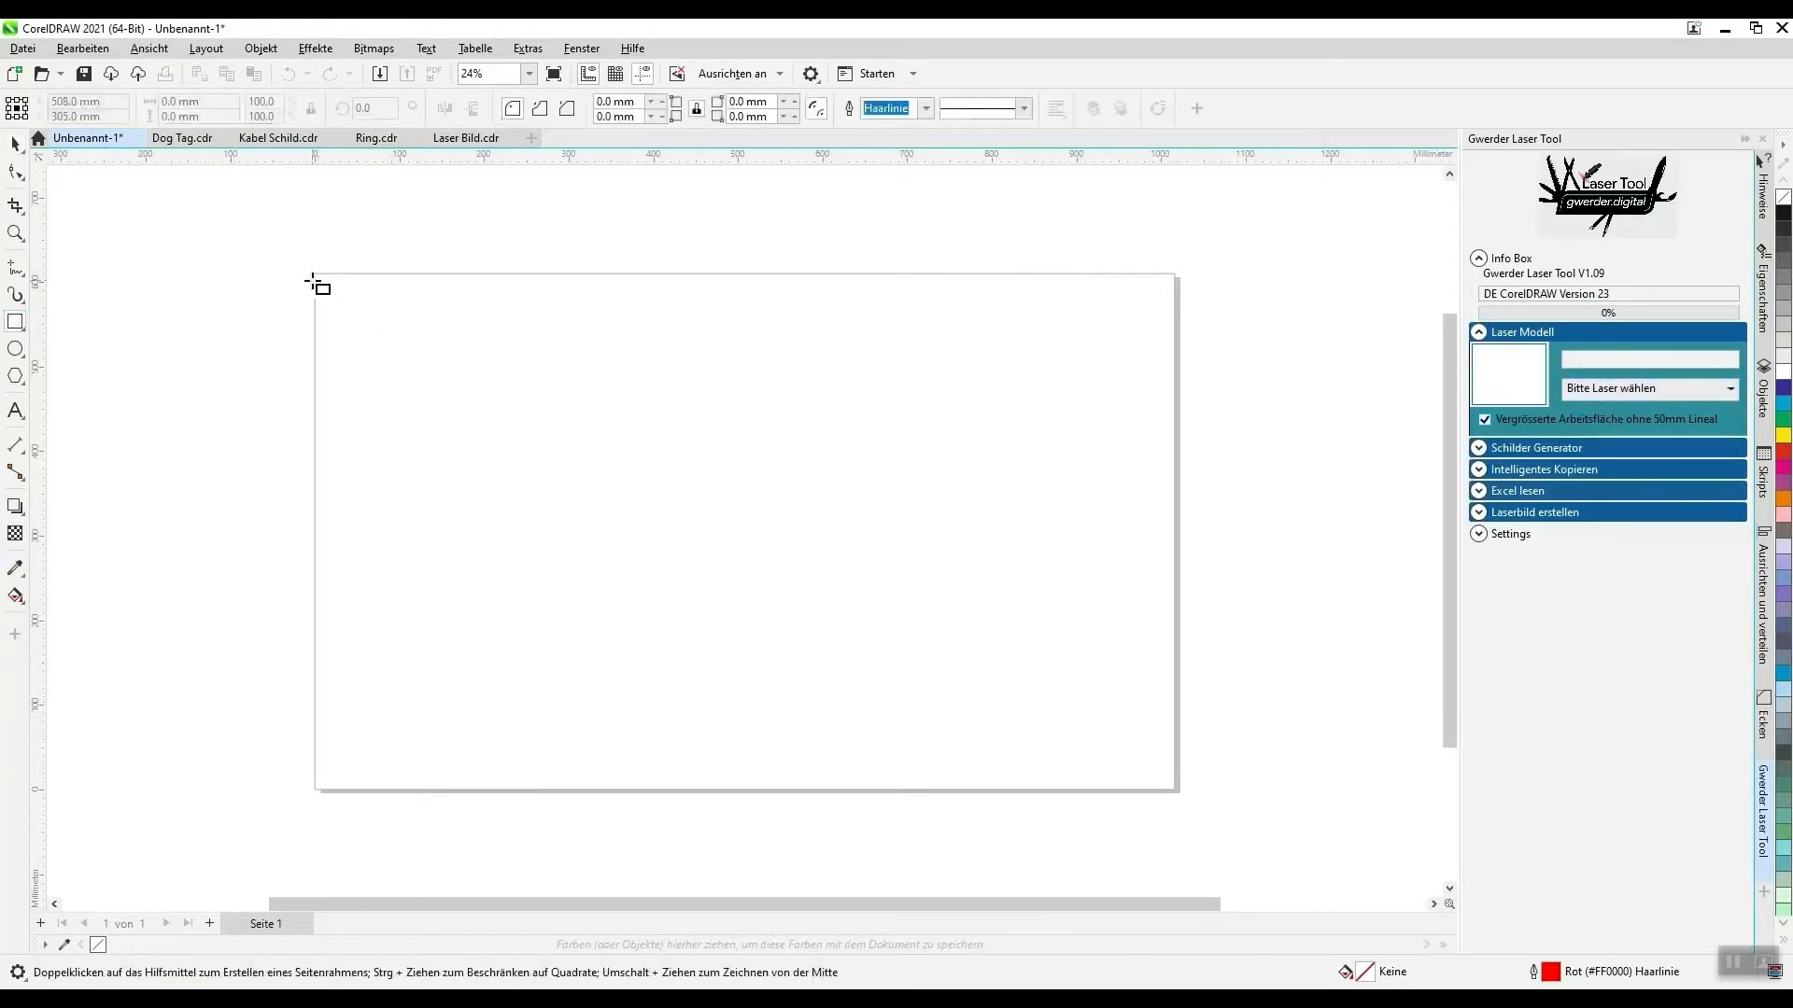
drag(315, 277, 454, 345)
scroll(248, 268, up, 5)
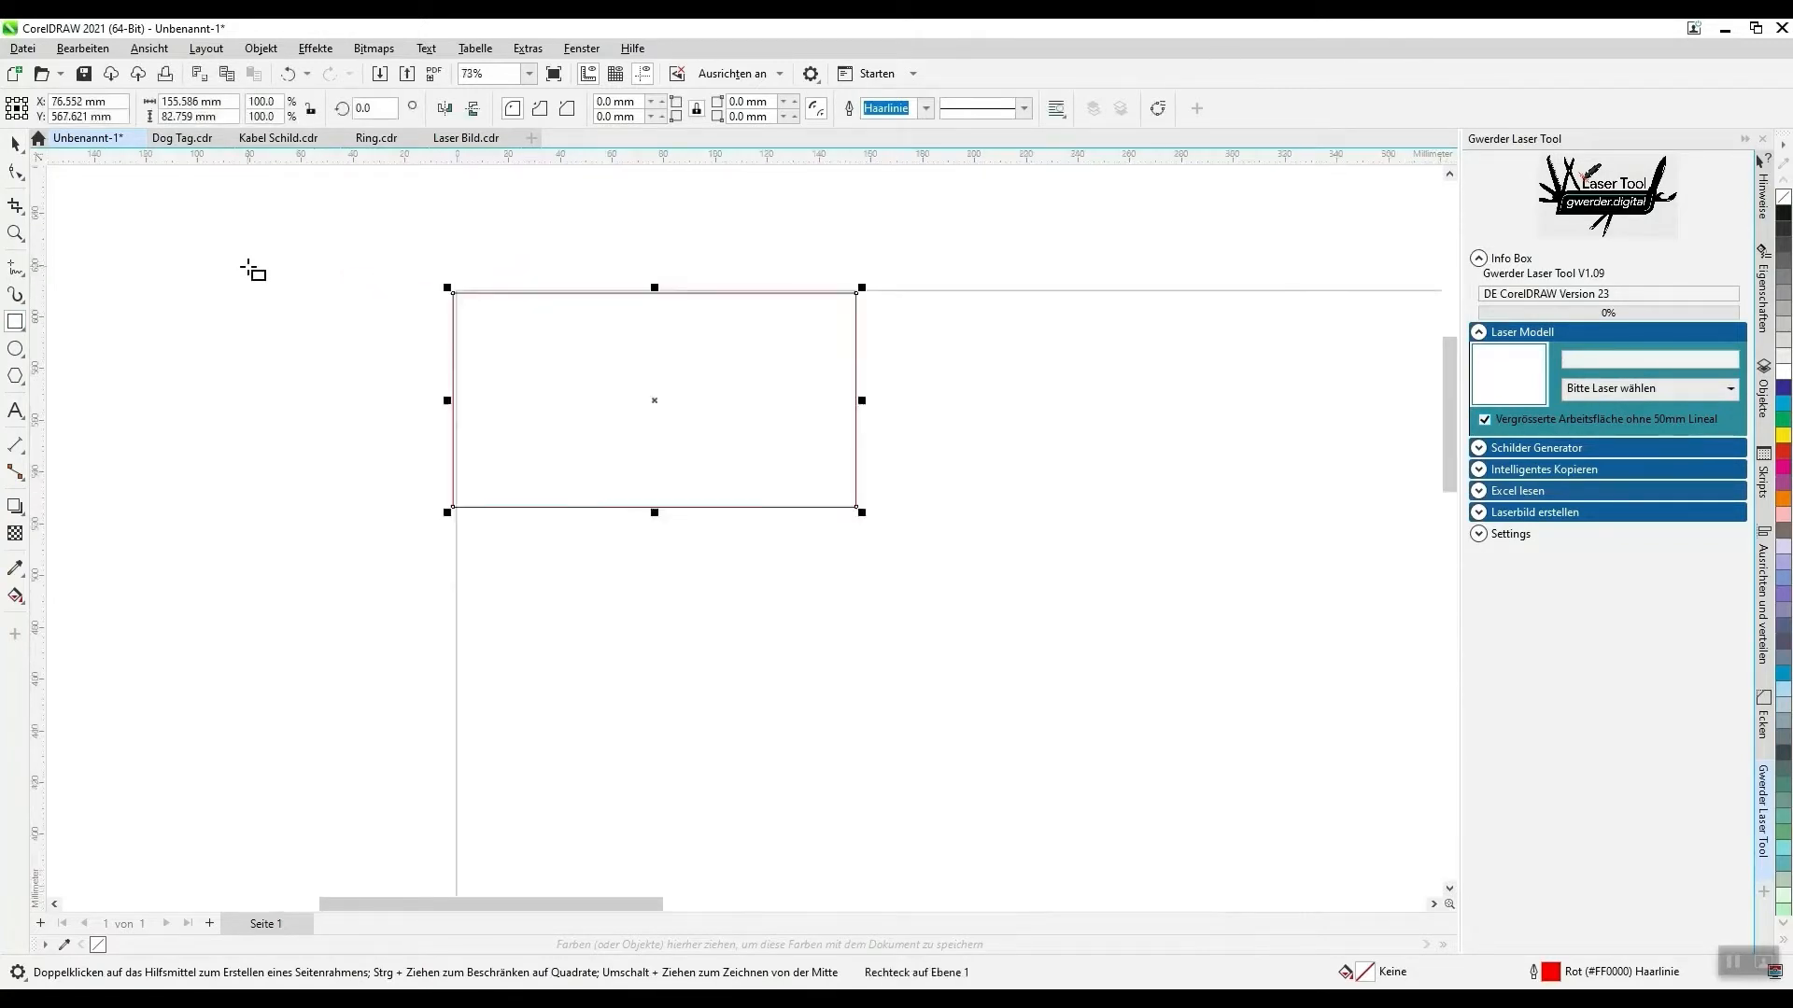
scroll(392, 247, up, 2)
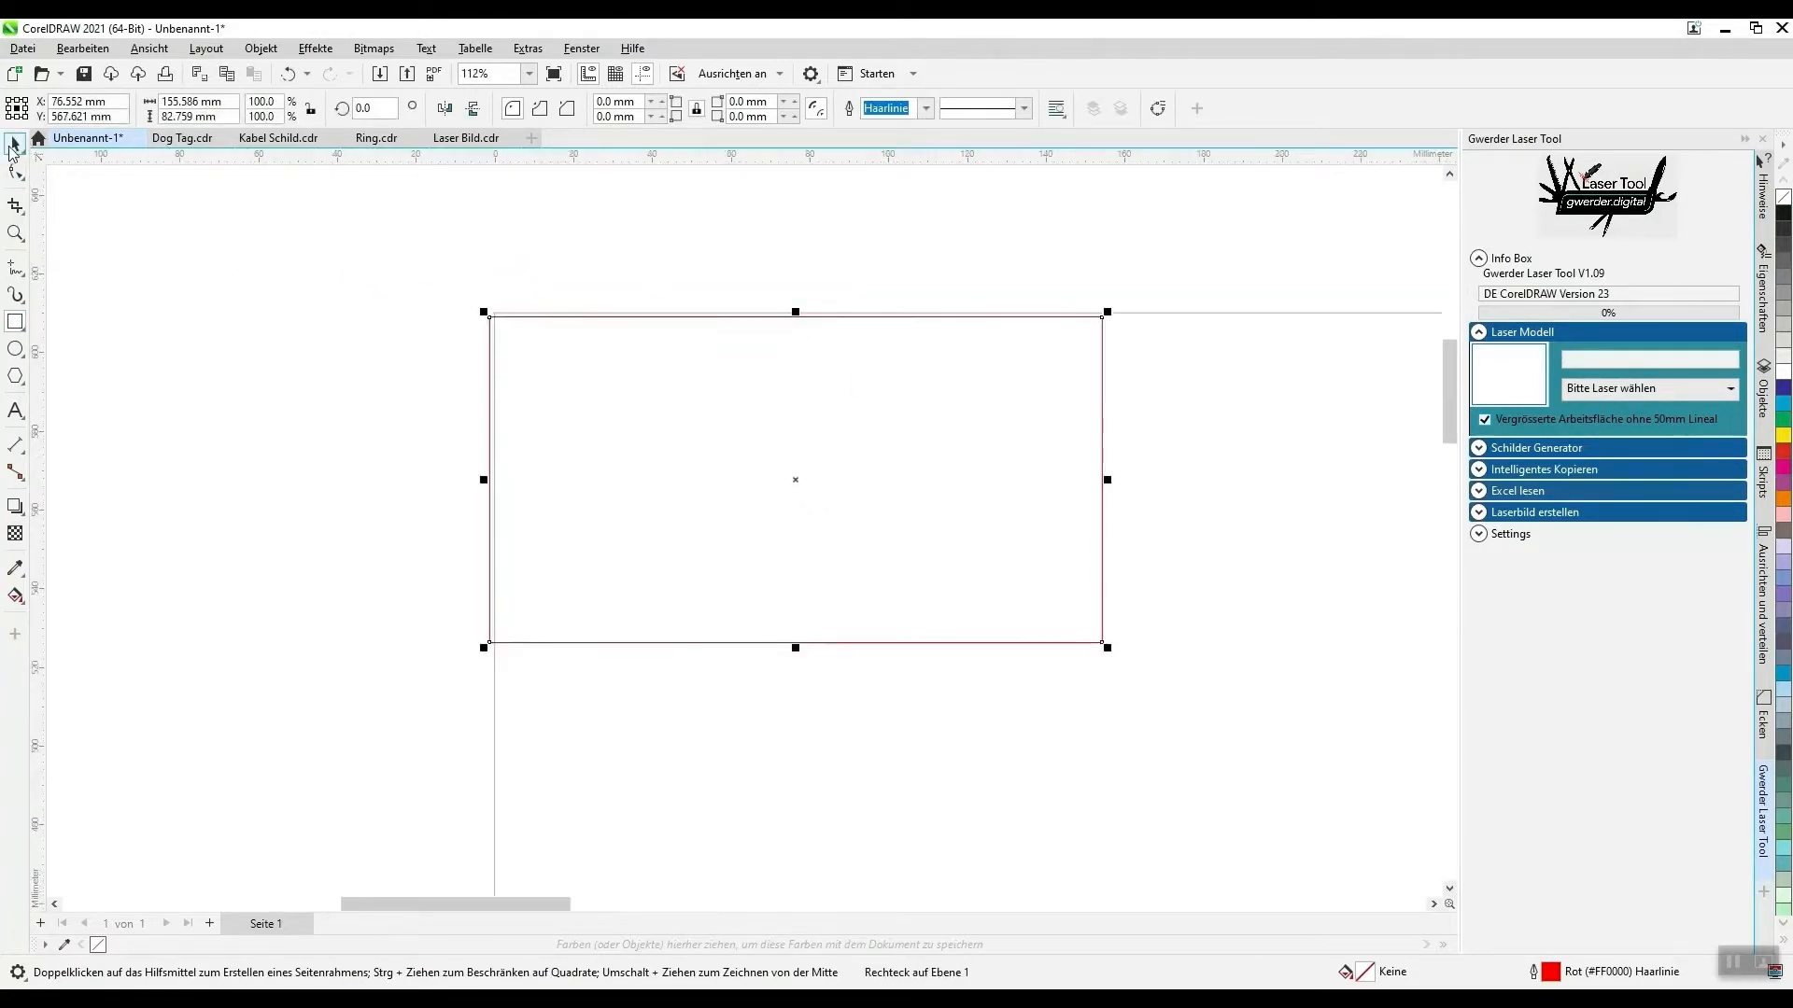
click(15, 145)
drag(583, 416, 591, 415)
click(352, 412)
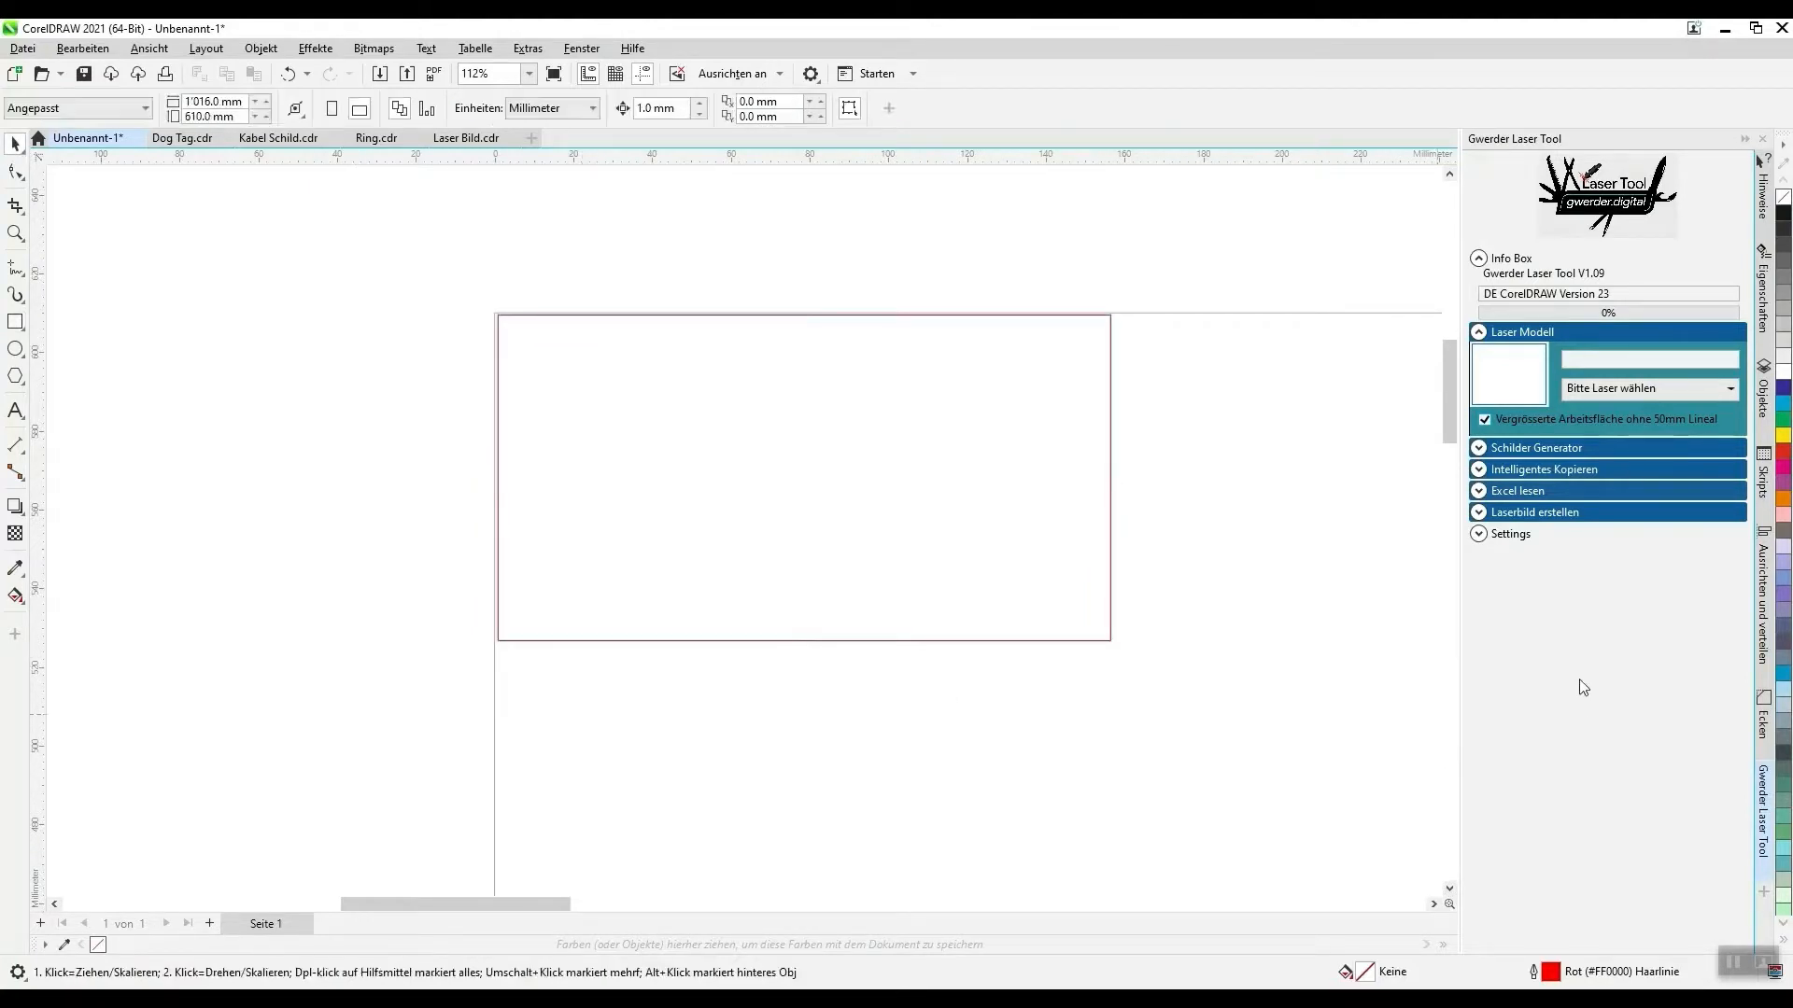
- Try the laser models C180 and S400 to resize the work area around the rectangle
click(1653, 384)
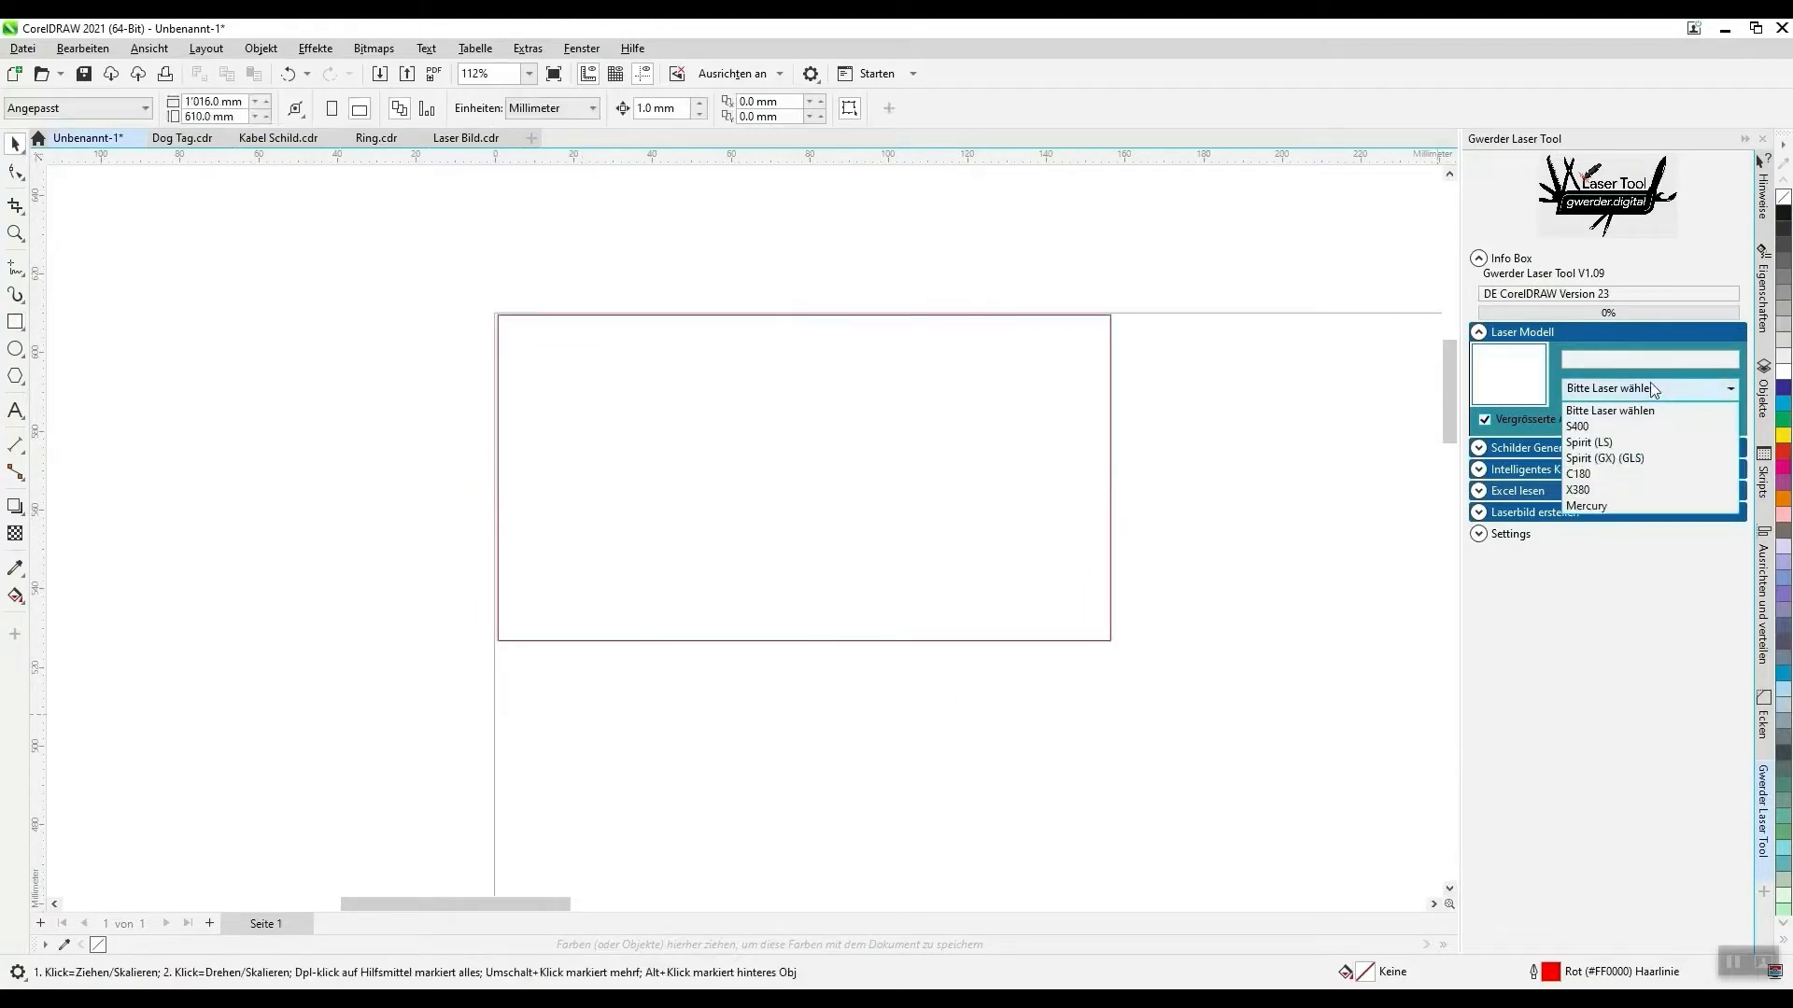
click(1601, 475)
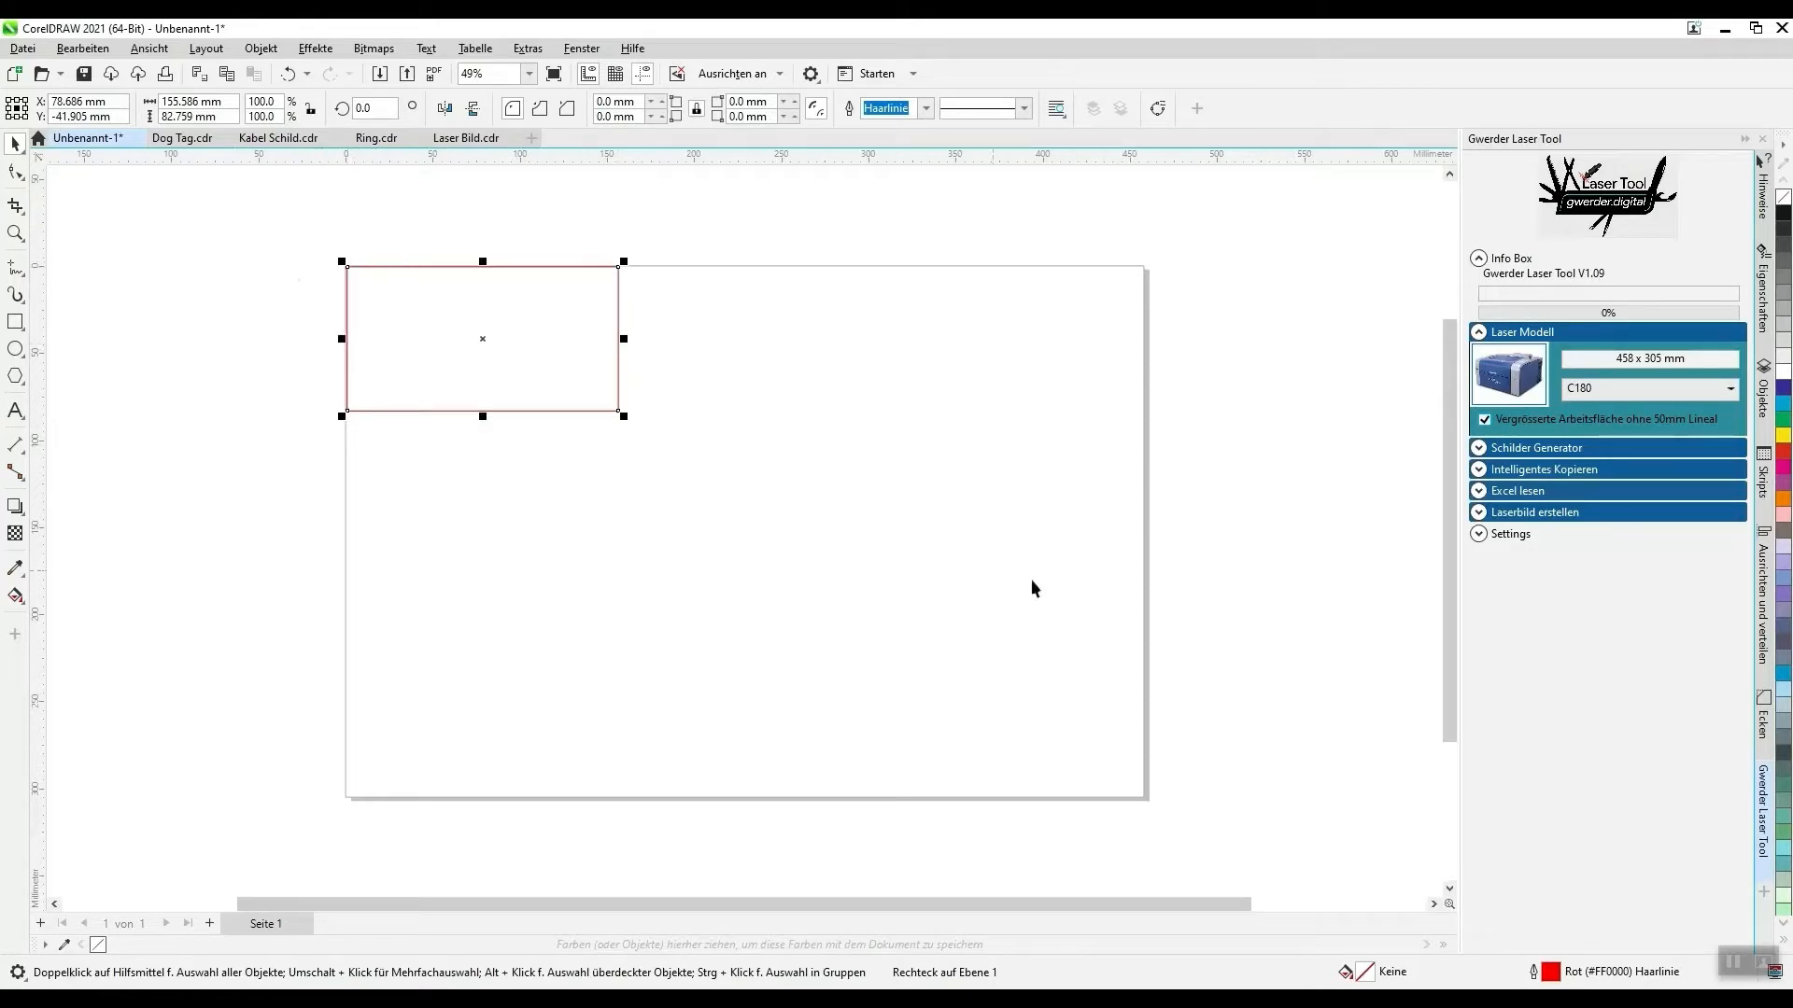
click(1629, 394)
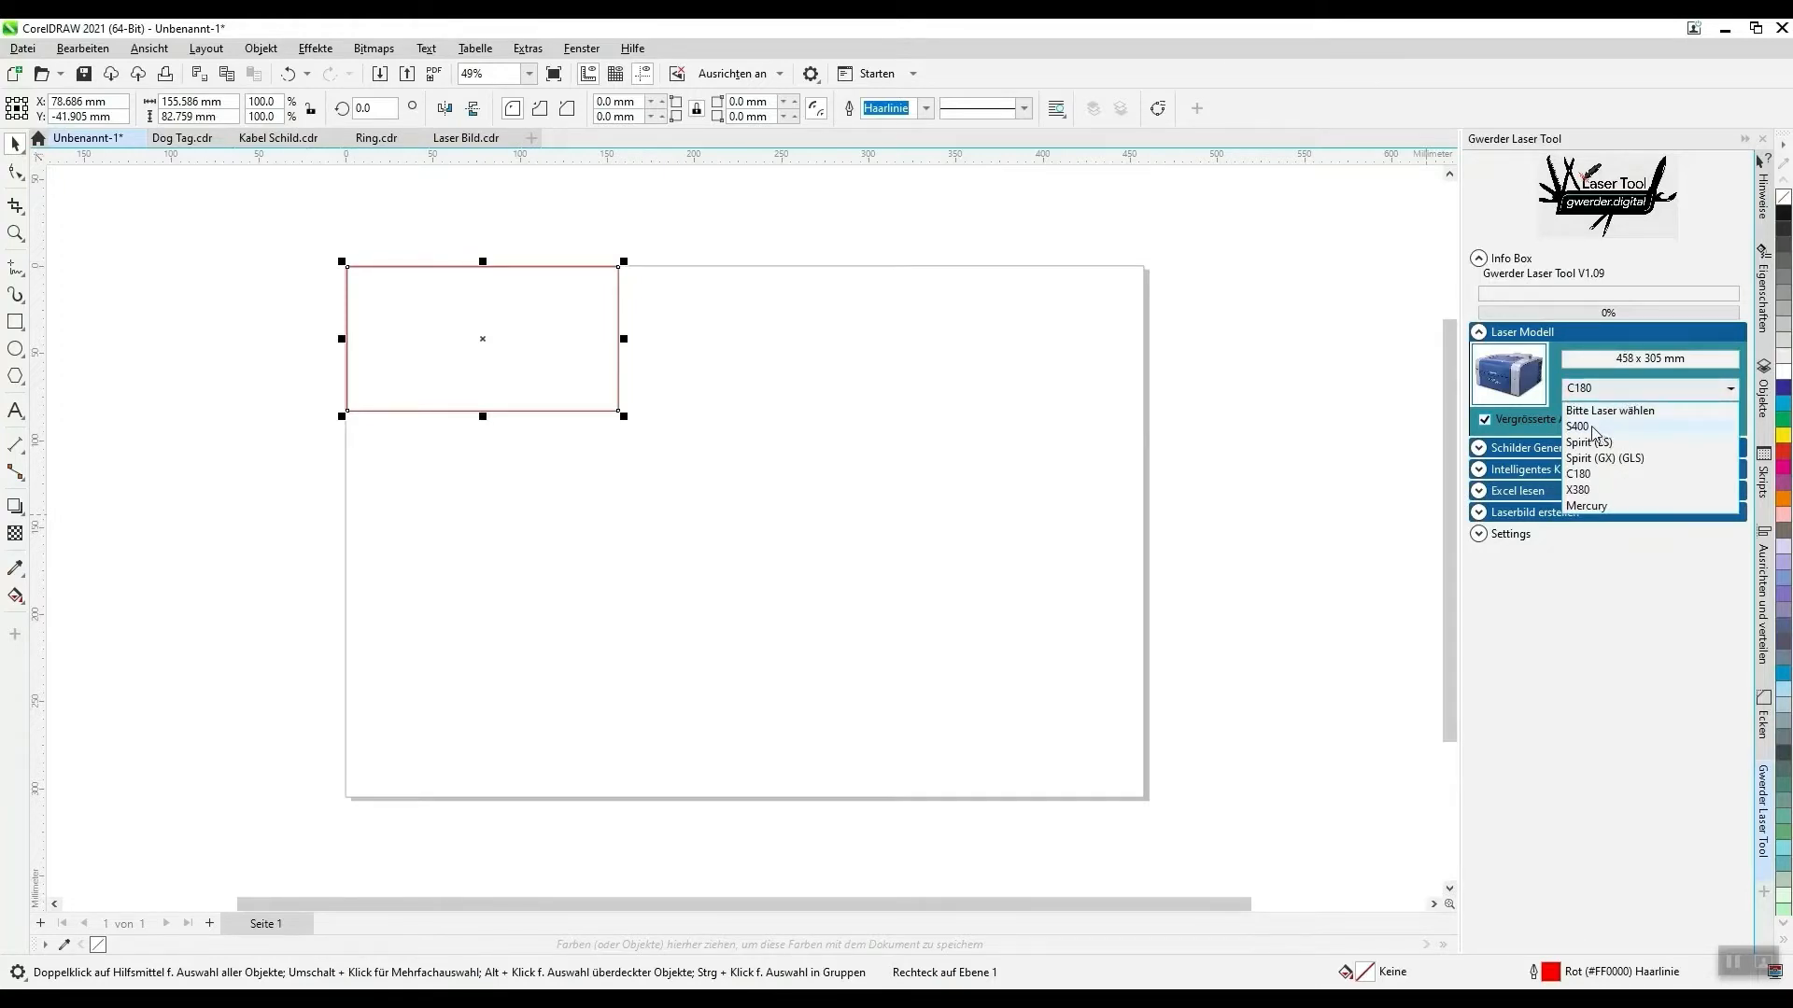
click(1595, 428)
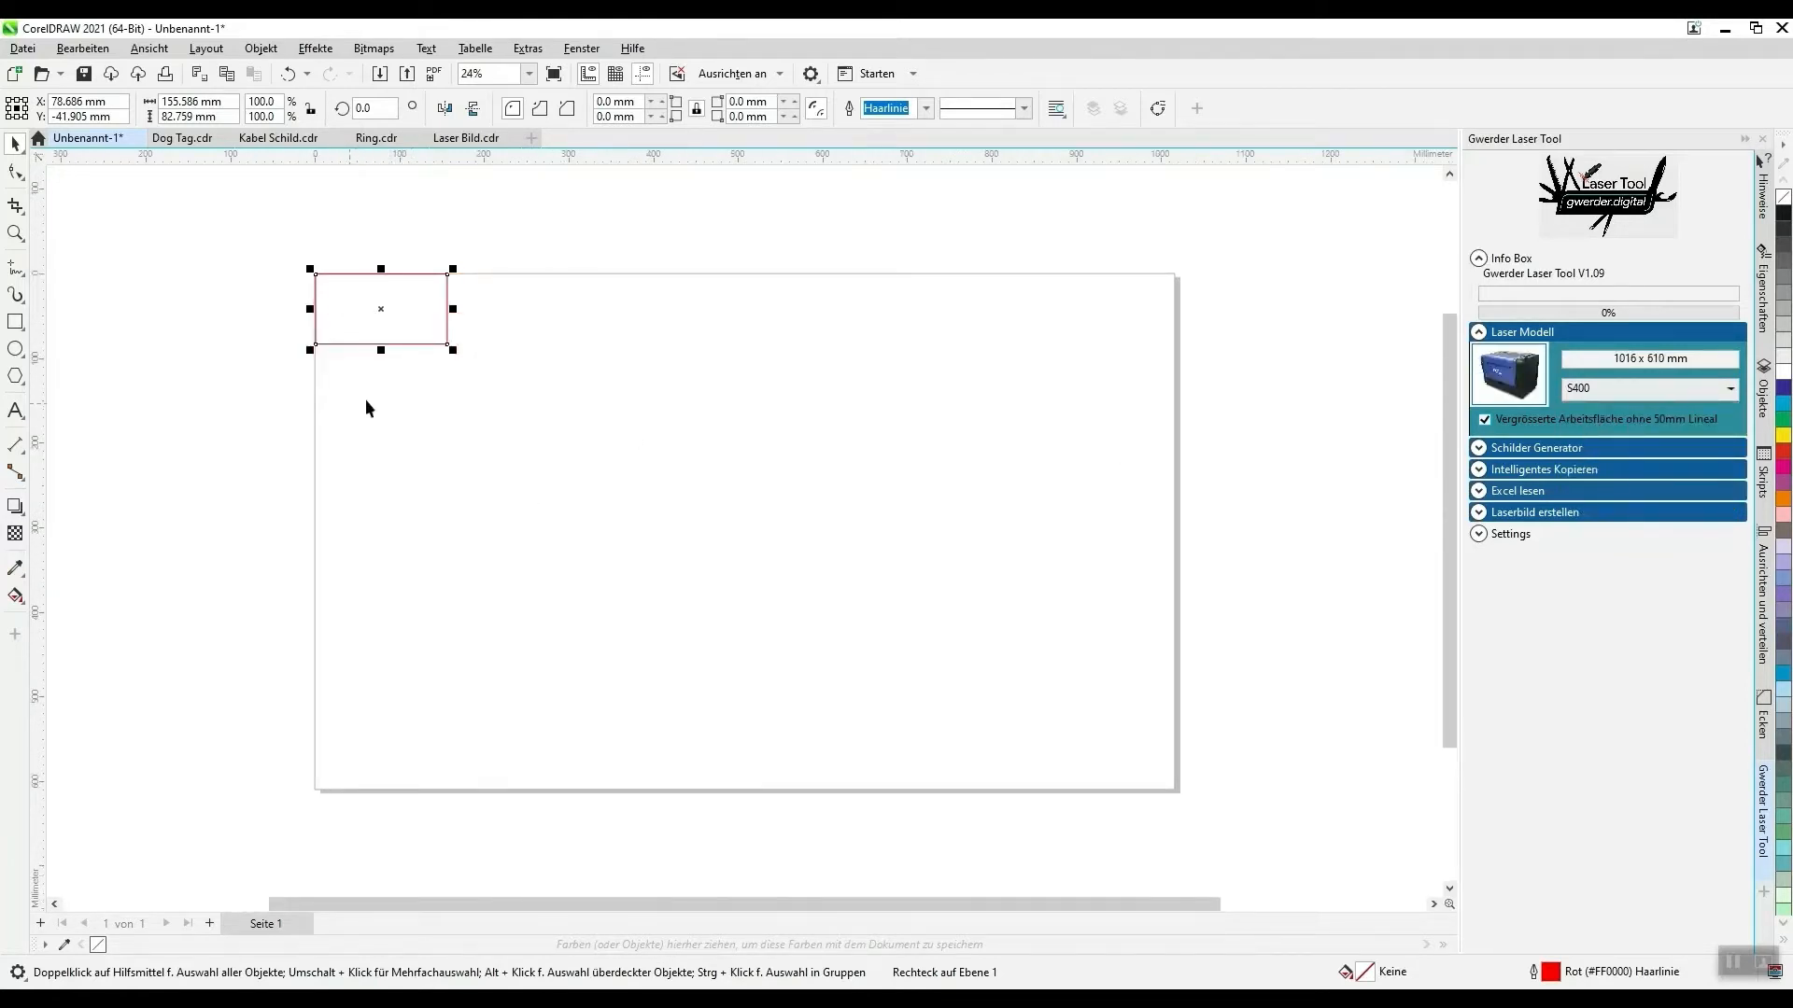
- Set the laser model to C180 and delete the rectangle in the page's upper-left corner
click(1651, 393)
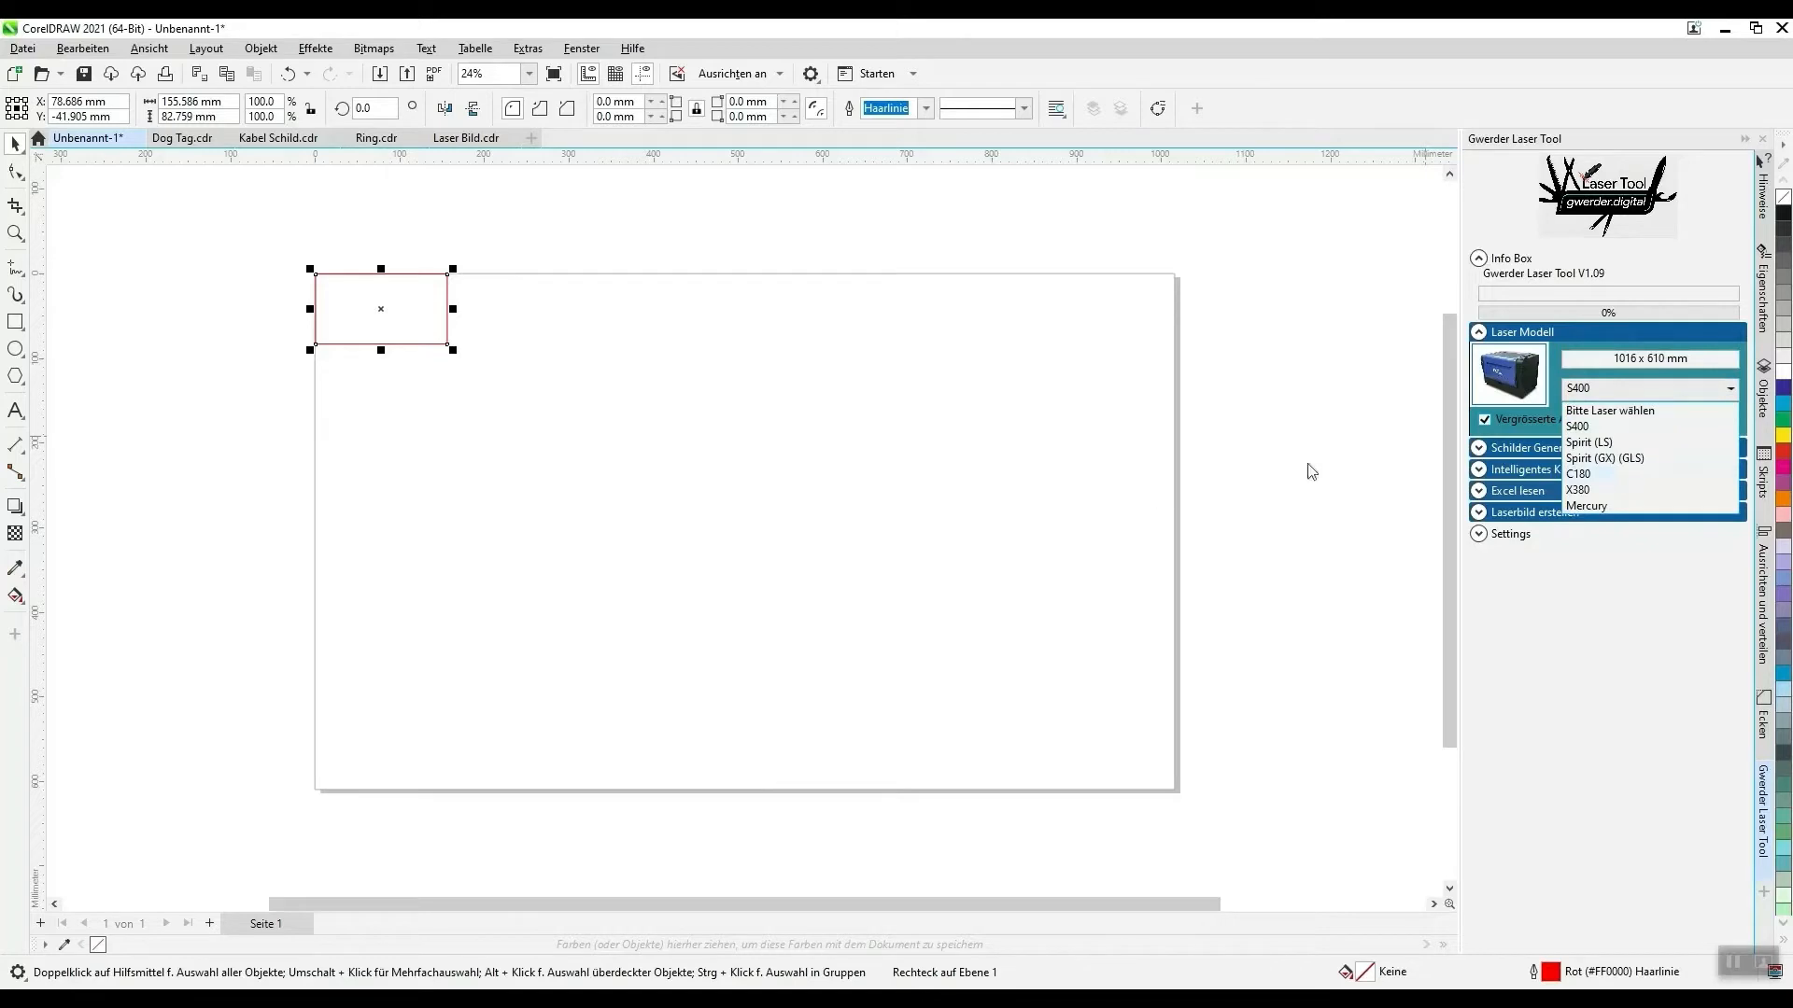
click(1610, 475)
click(354, 540)
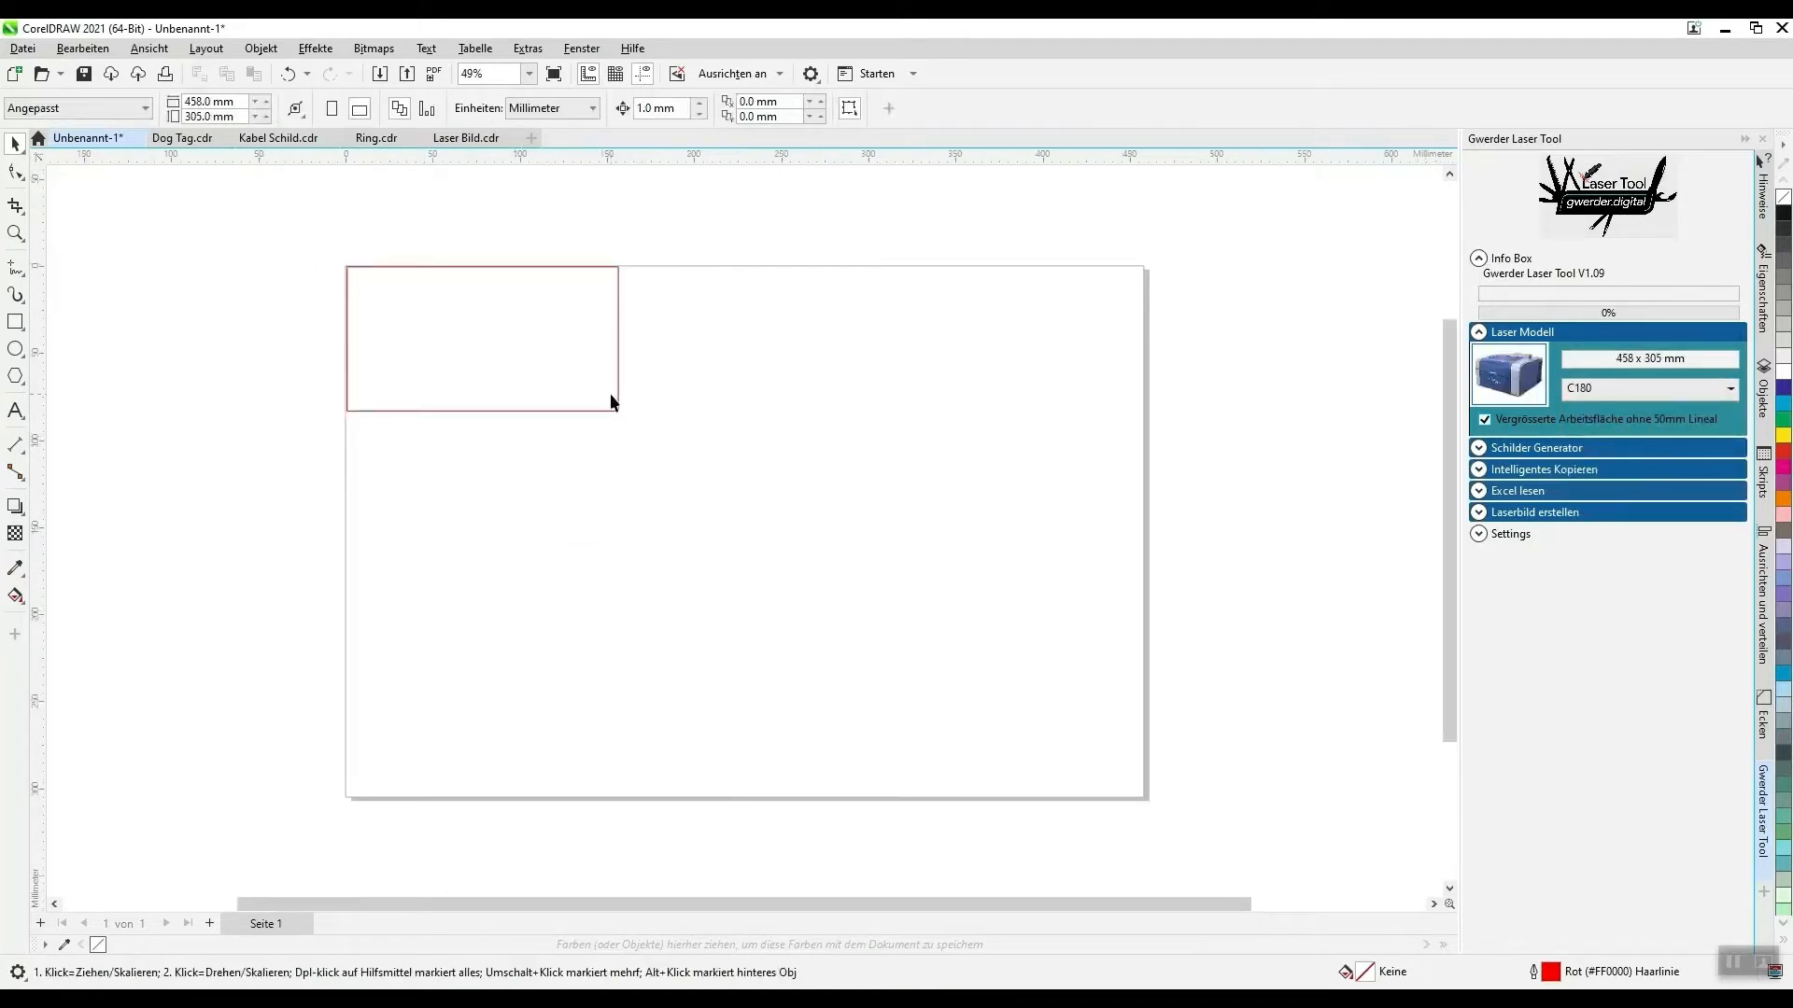
drag(250, 203, 850, 447)
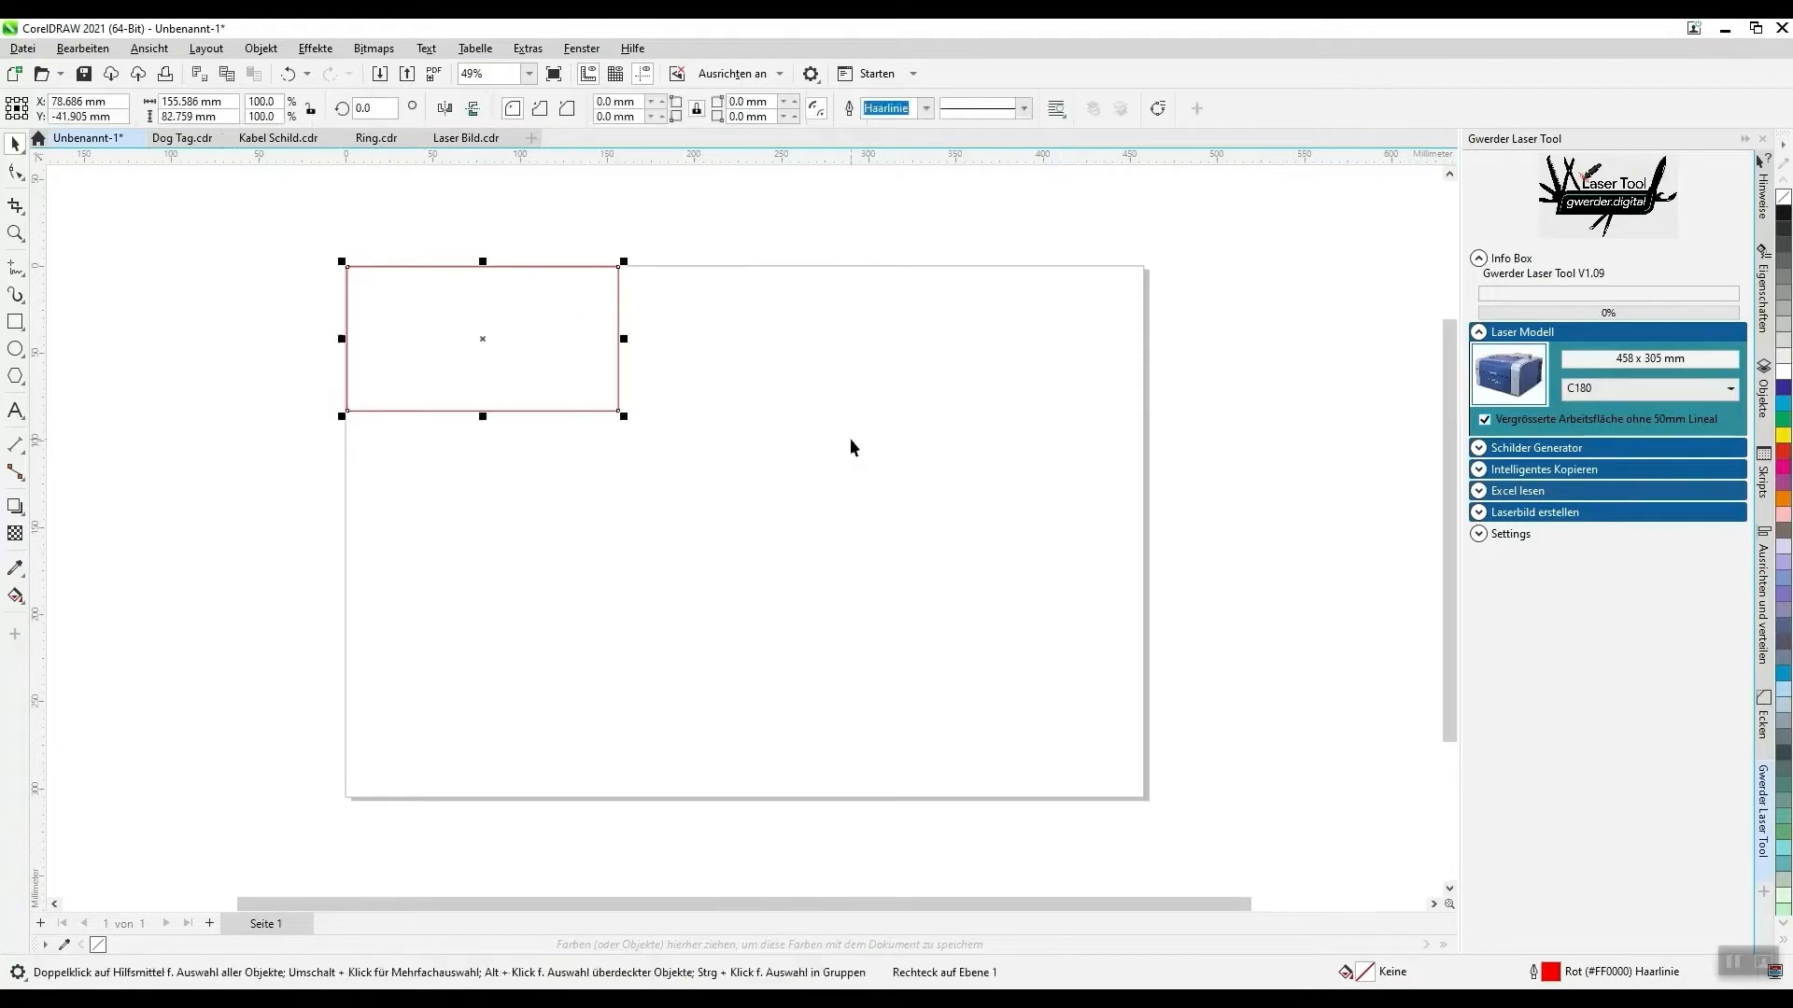
key(Delete)
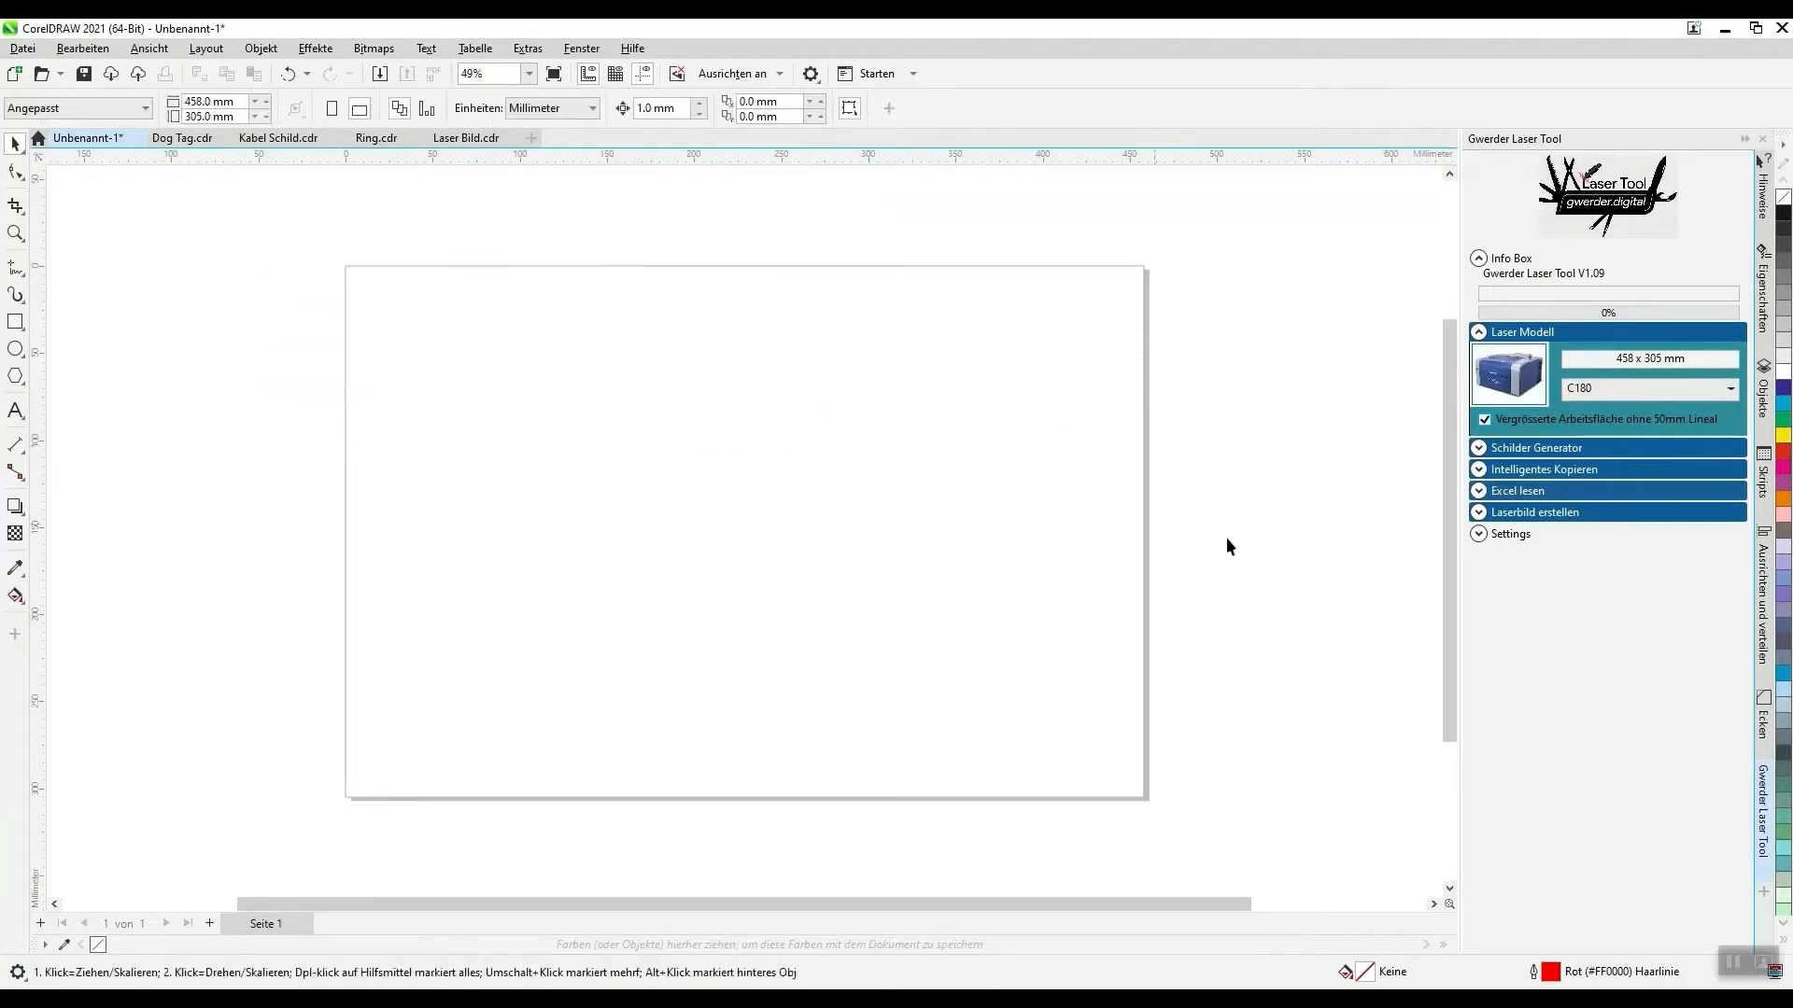
- Generate a sign with width 100, height 30, corner radius 3 and hole diameter 2 using the Schilder Generator
click(1479, 449)
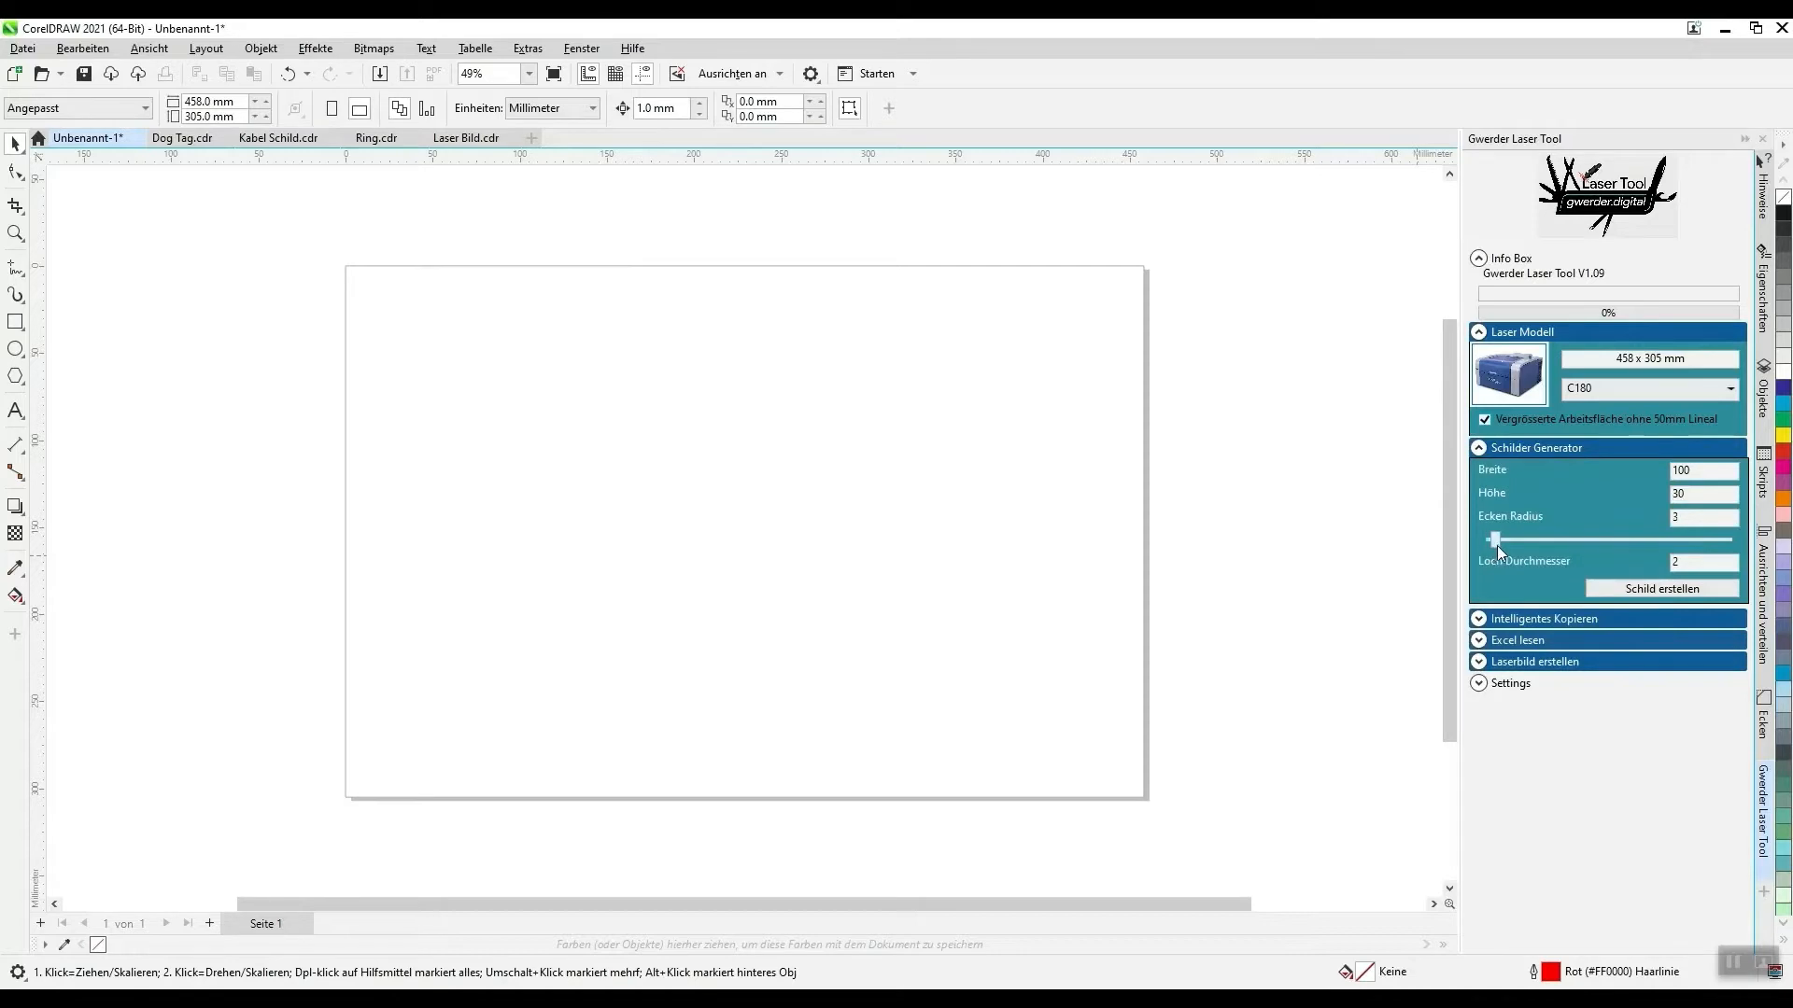
click(1644, 589)
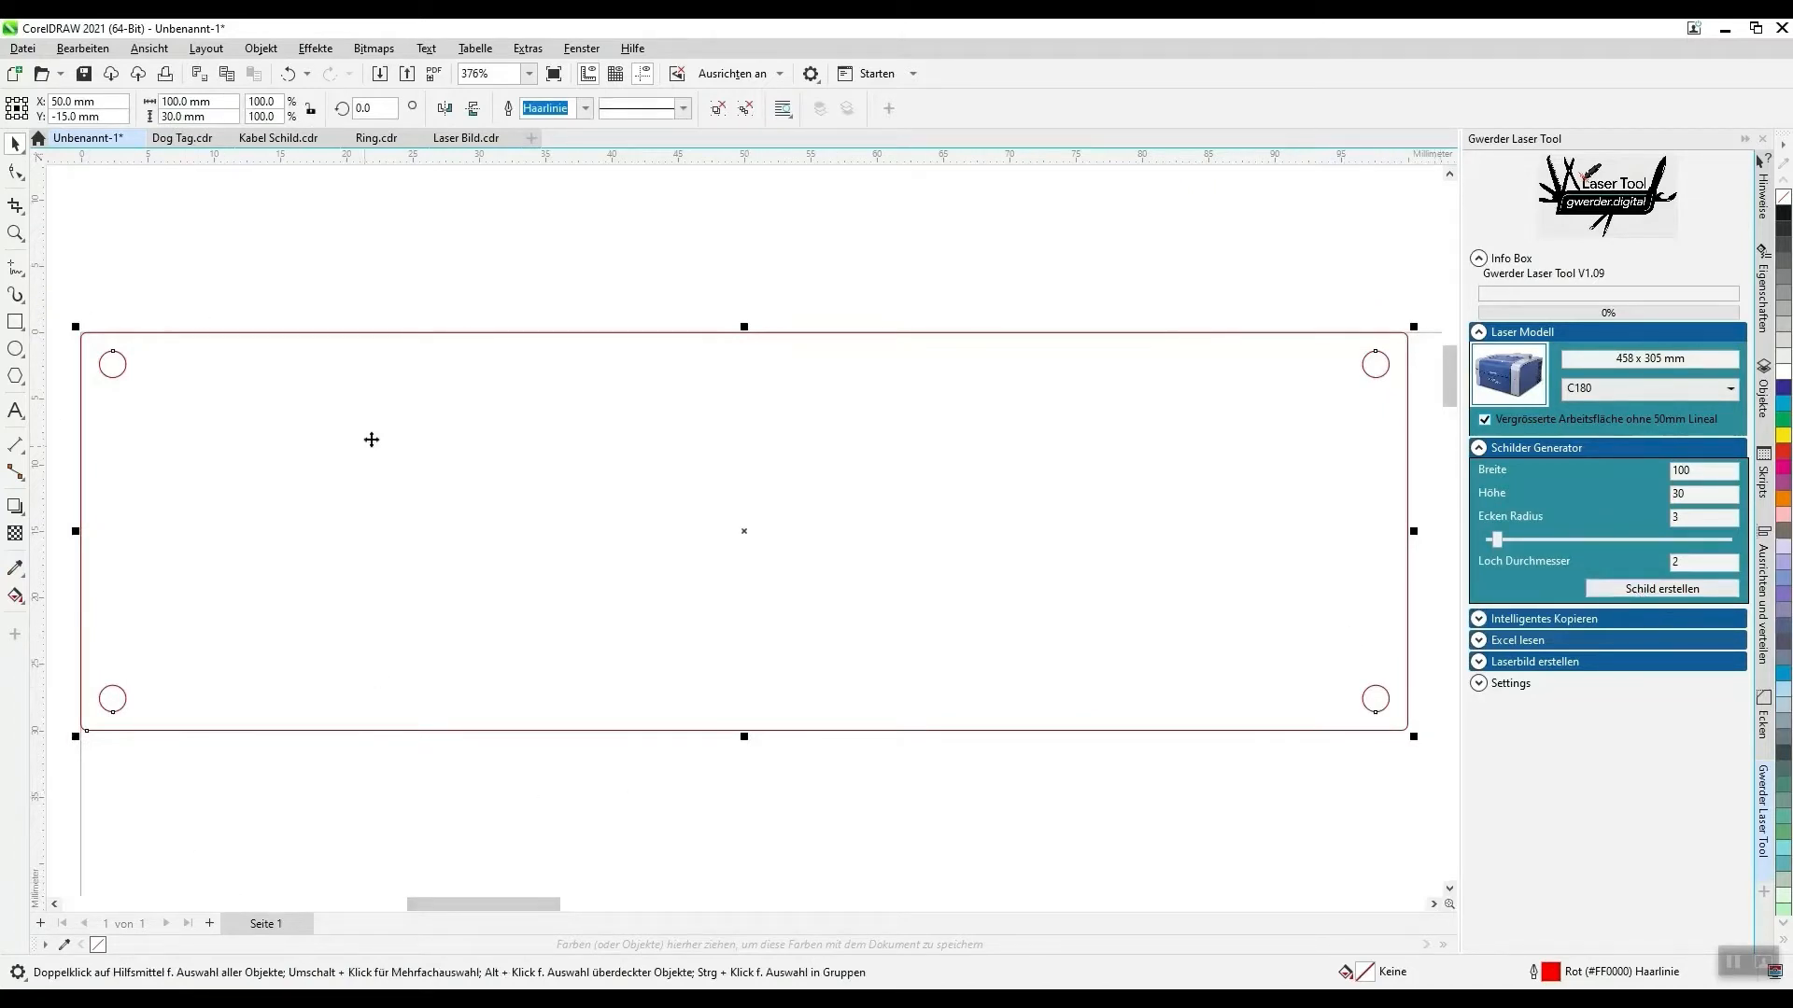
scroll(199, 234, down, 3)
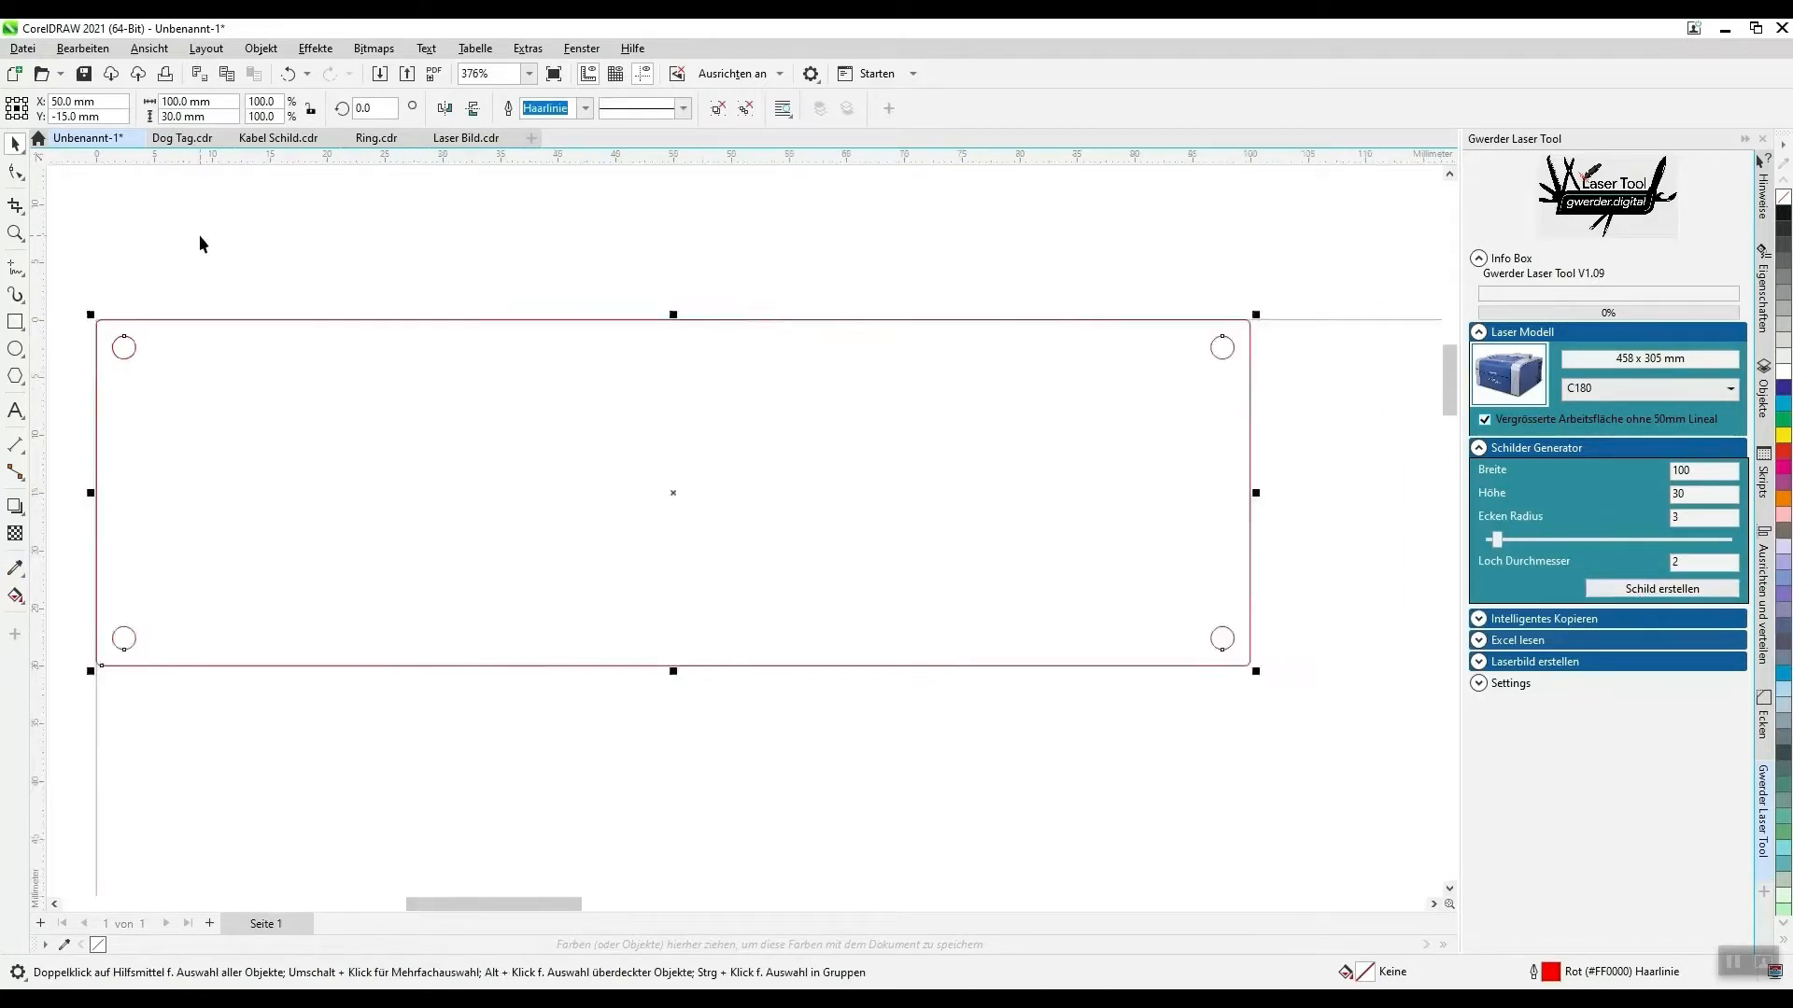
scroll(191, 232, up, 2)
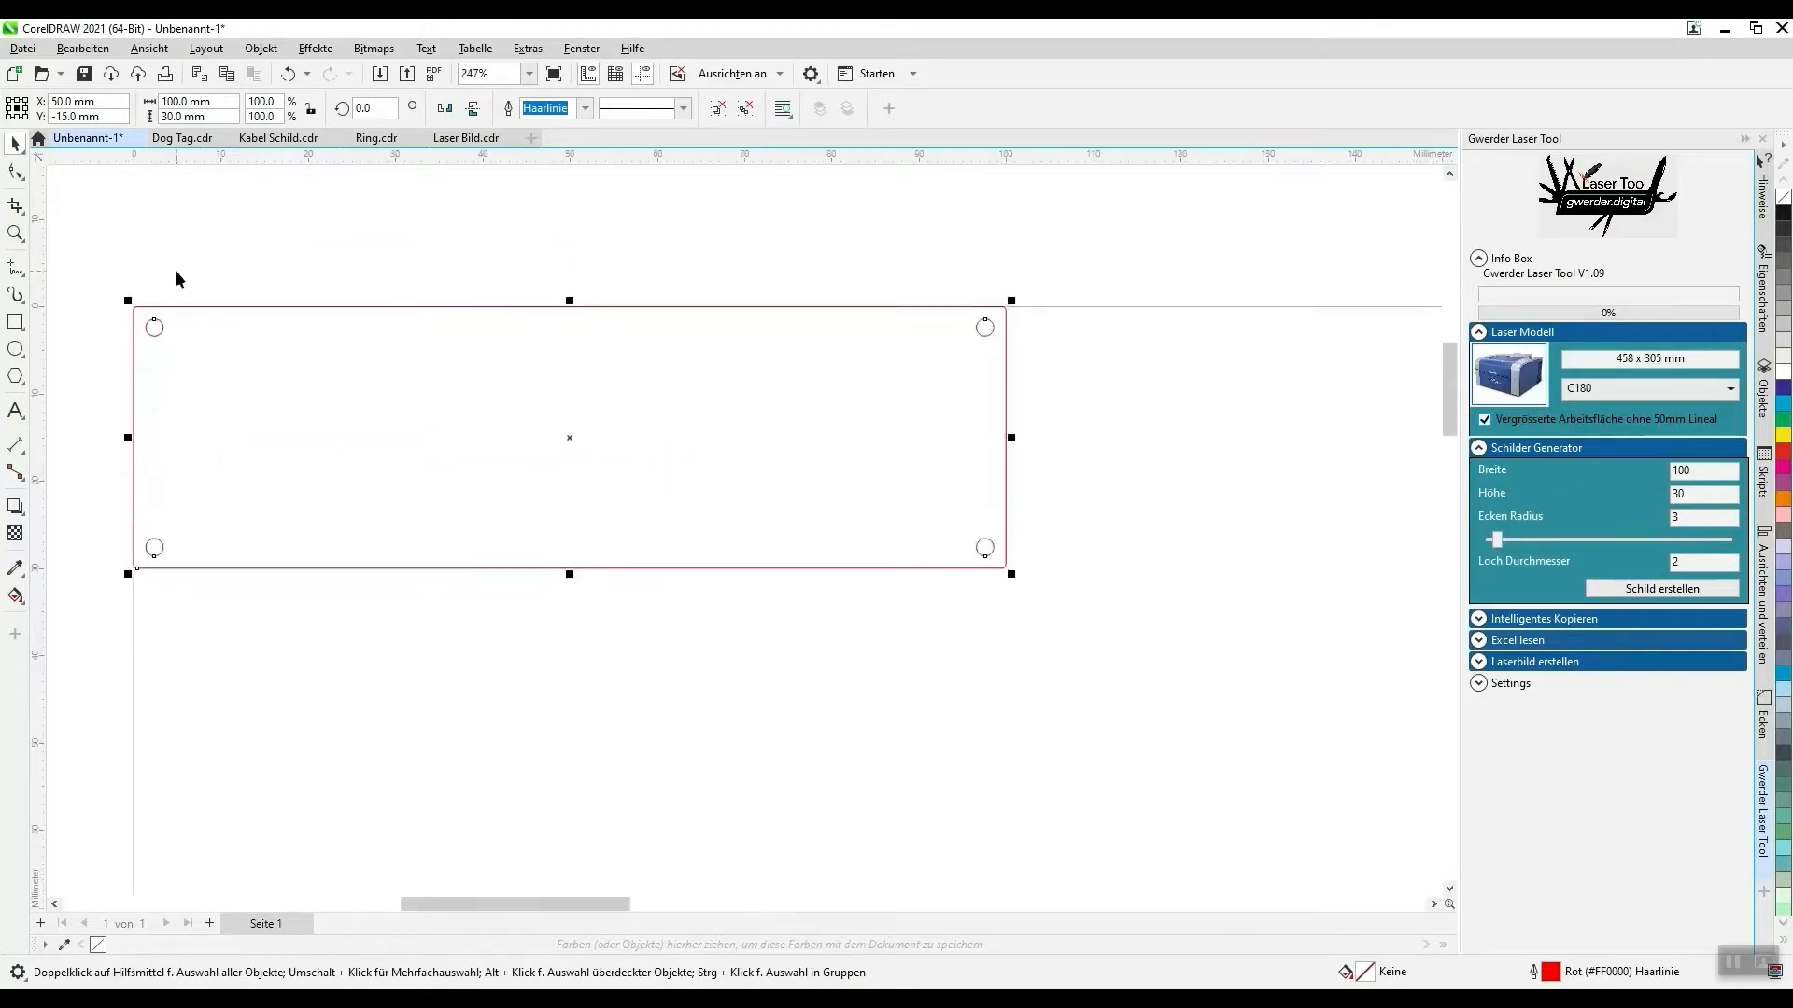
click(88, 259)
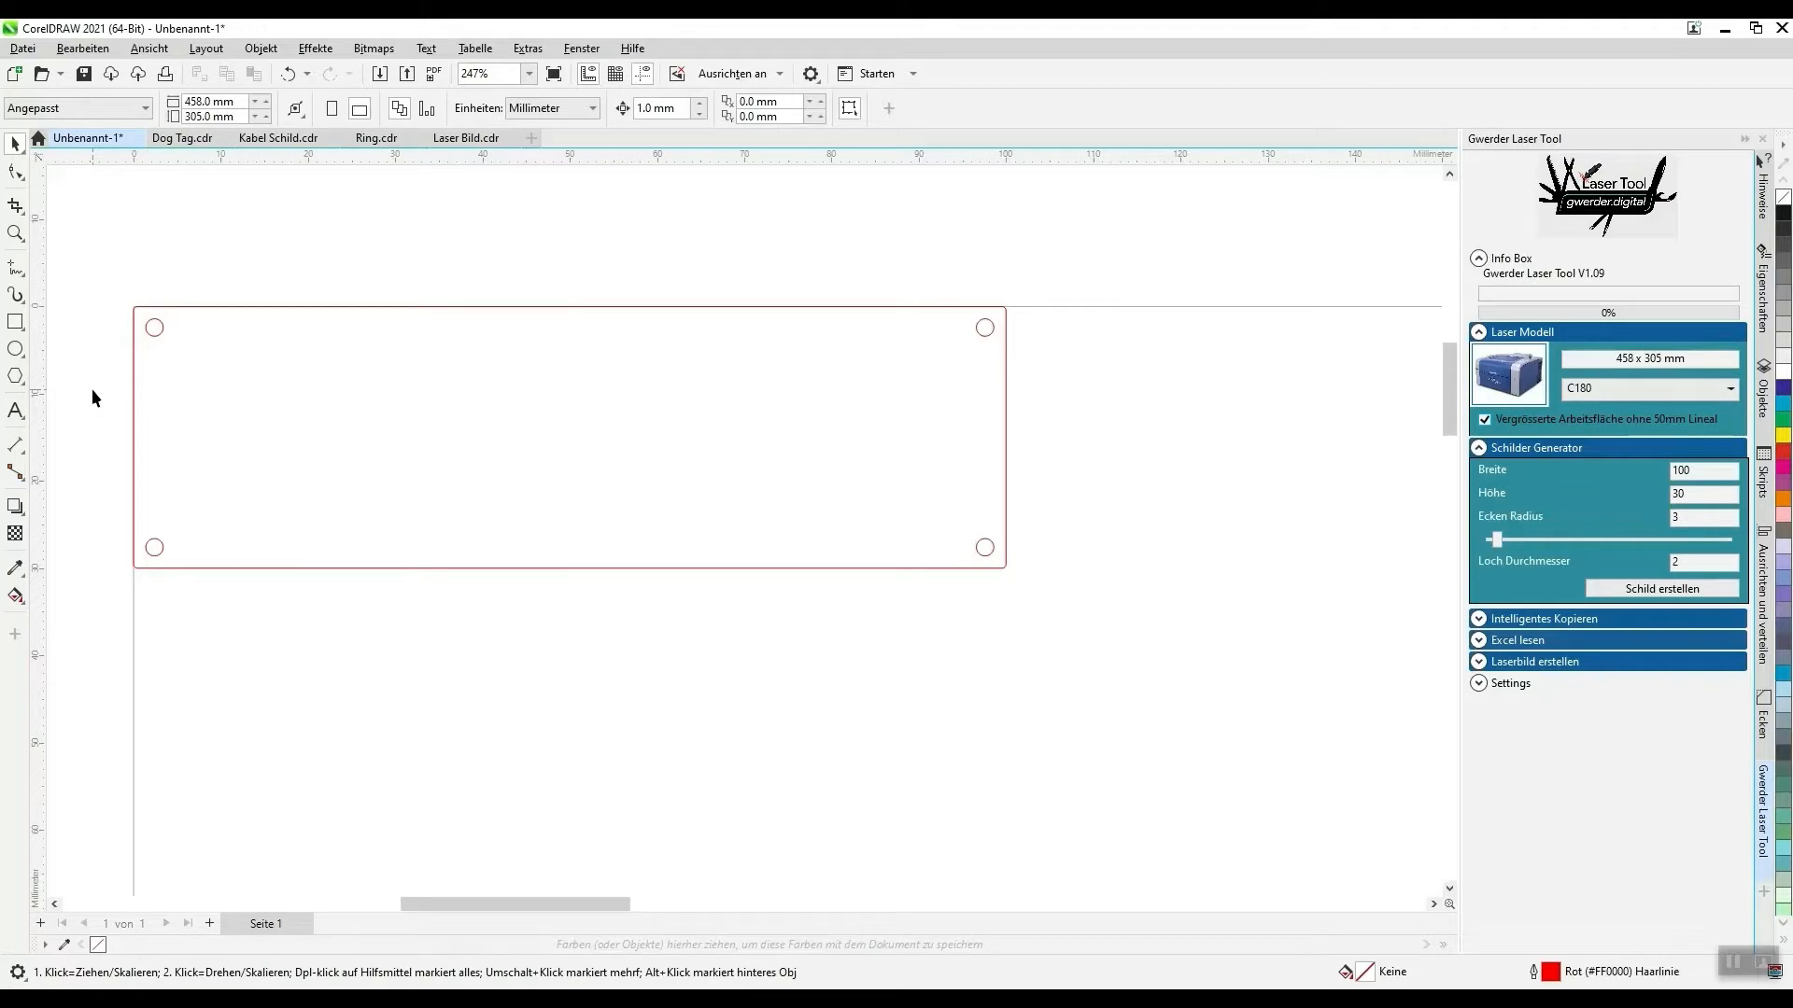
scroll(107, 404, down, 2)
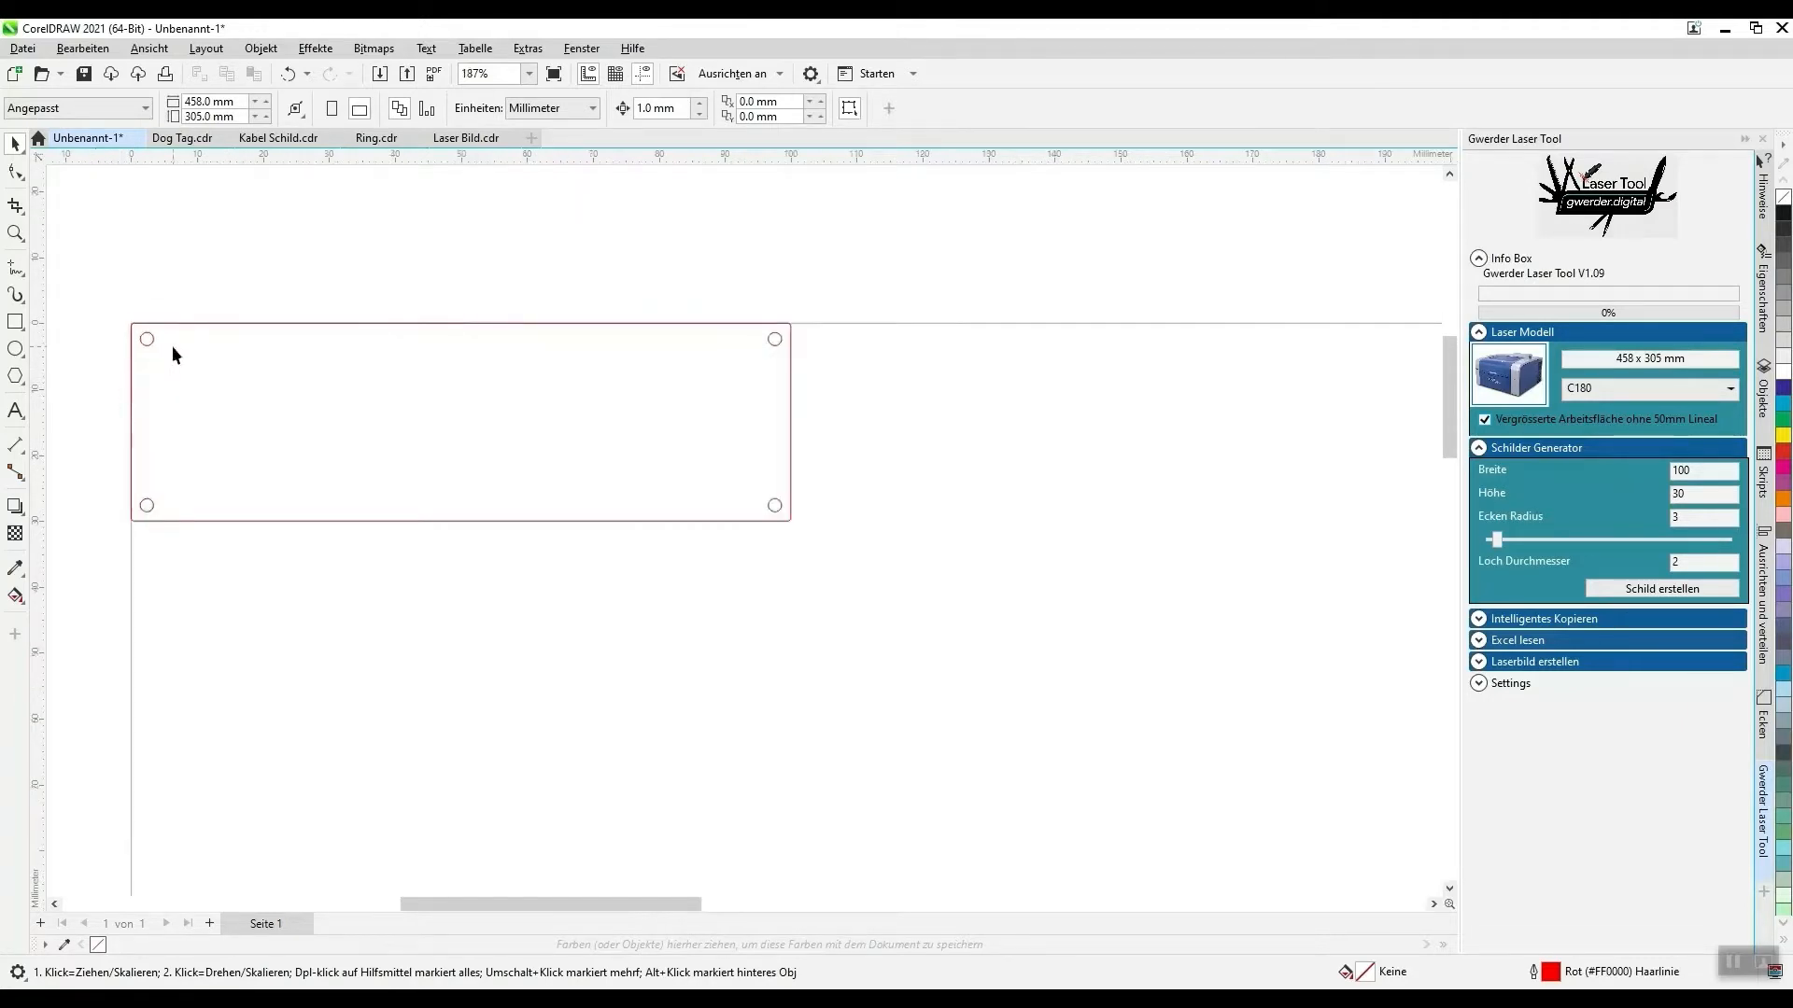
scroll(178, 348, down, 2)
drag(770, 516, 770, 518)
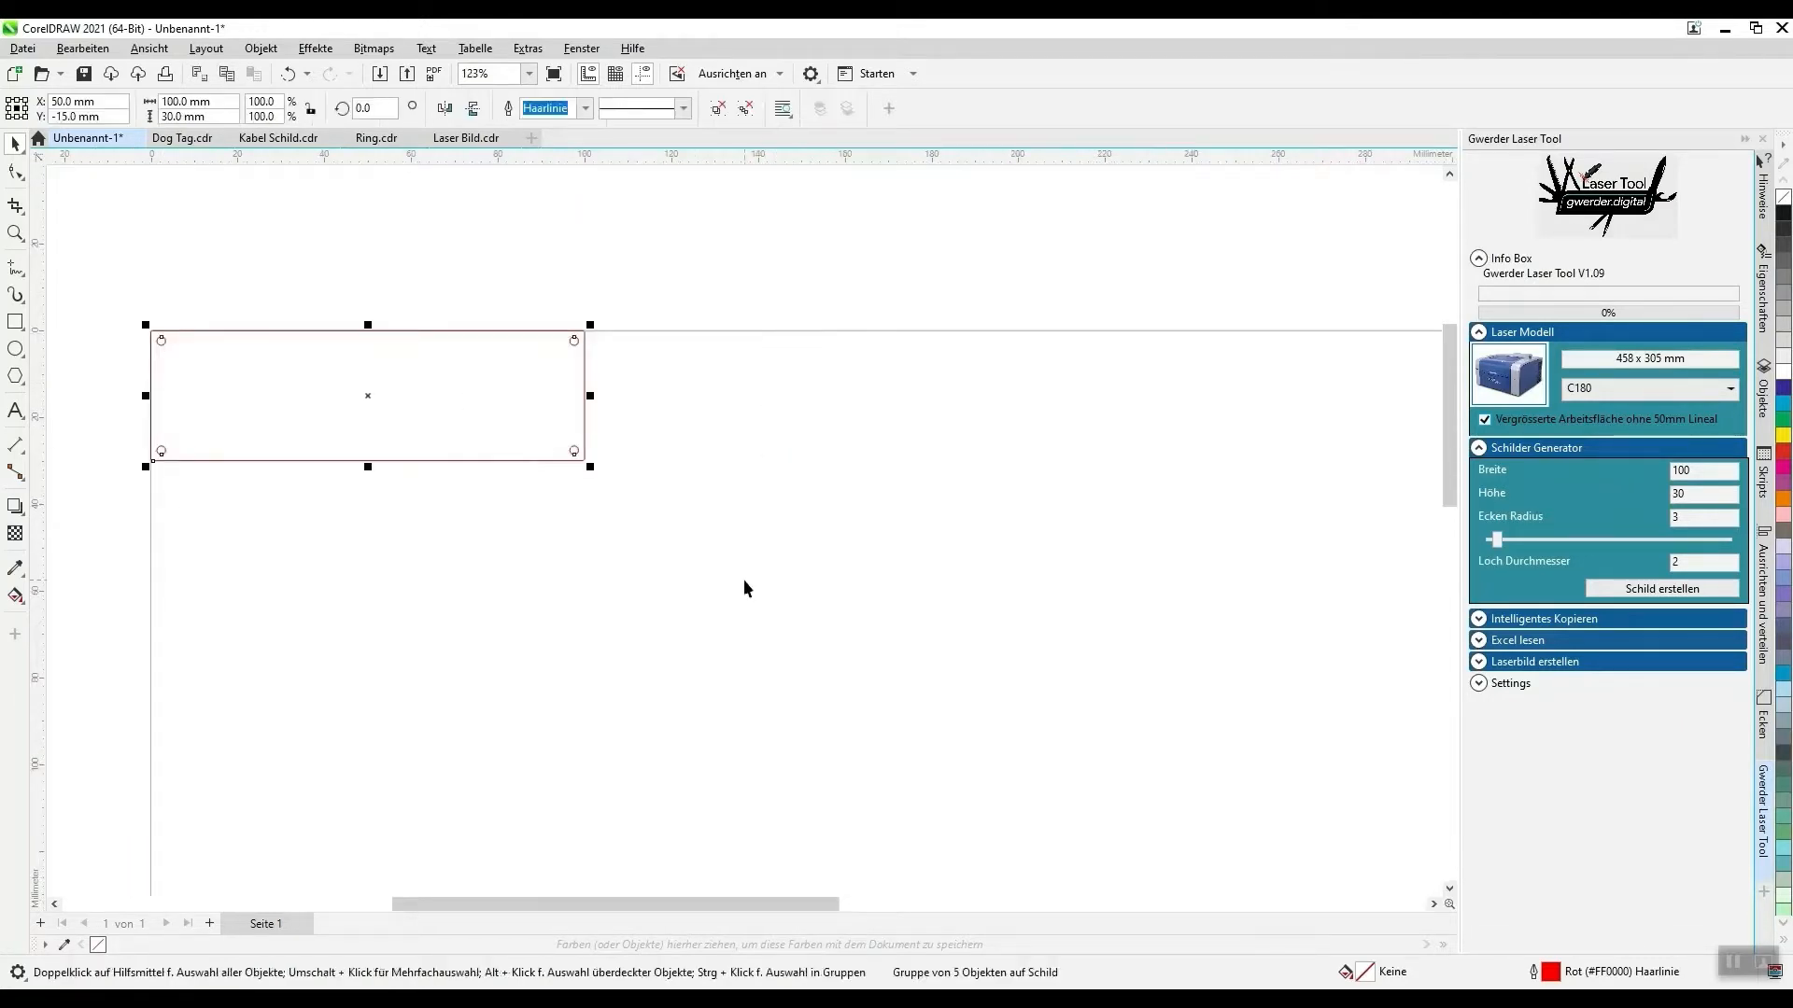
- Copy the sign with Intelligentes Kopieren into a grid of 3 in X and 10 in Y, with webs of 3
click(1484, 447)
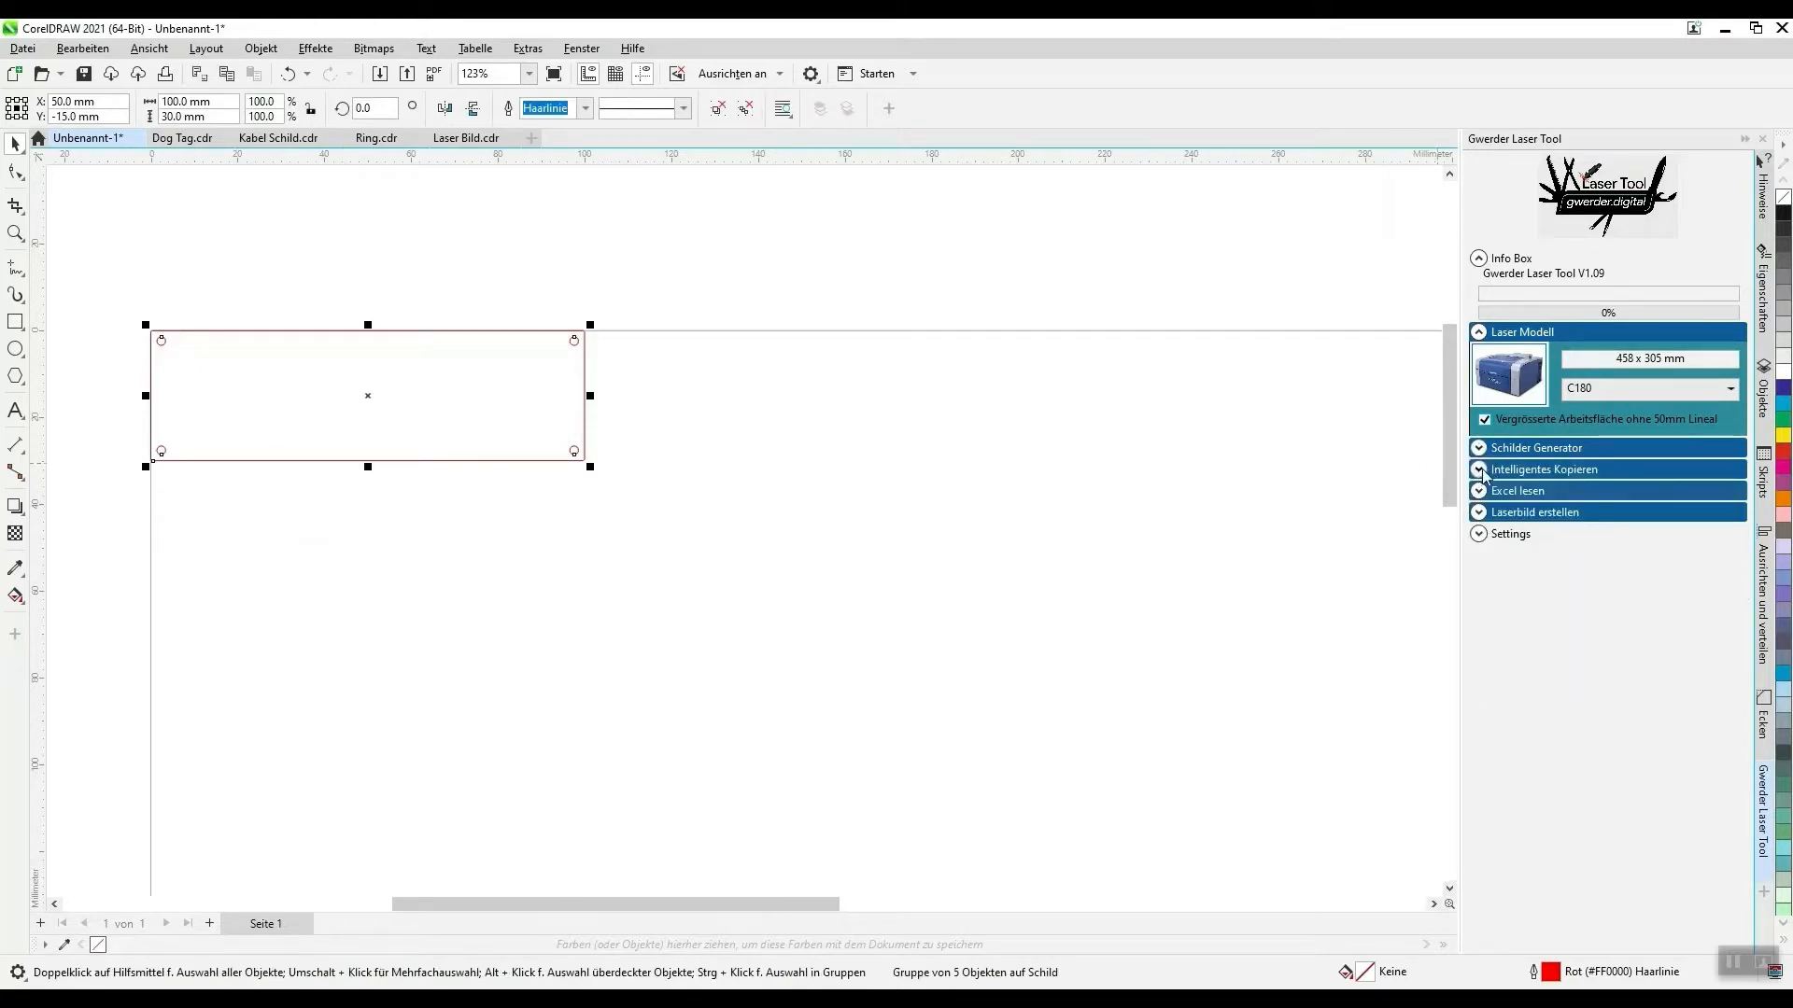
click(1484, 470)
scroll(374, 306, down, 5)
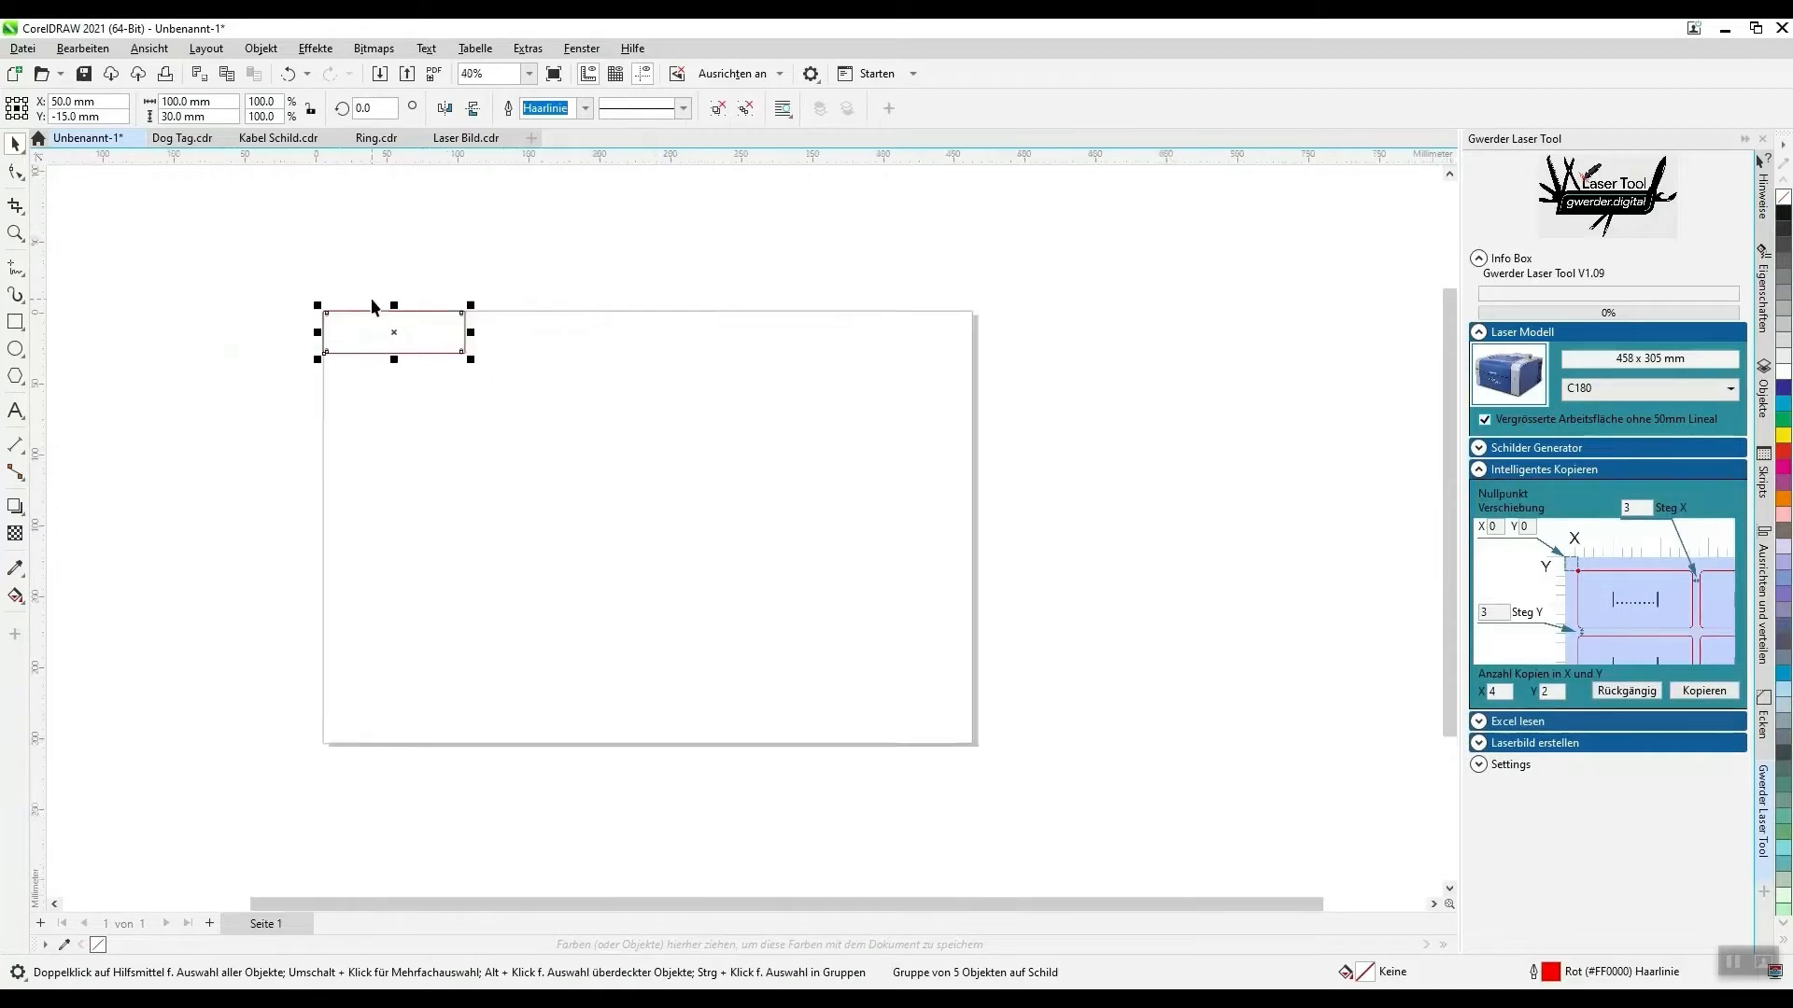
scroll(430, 388, up, 3)
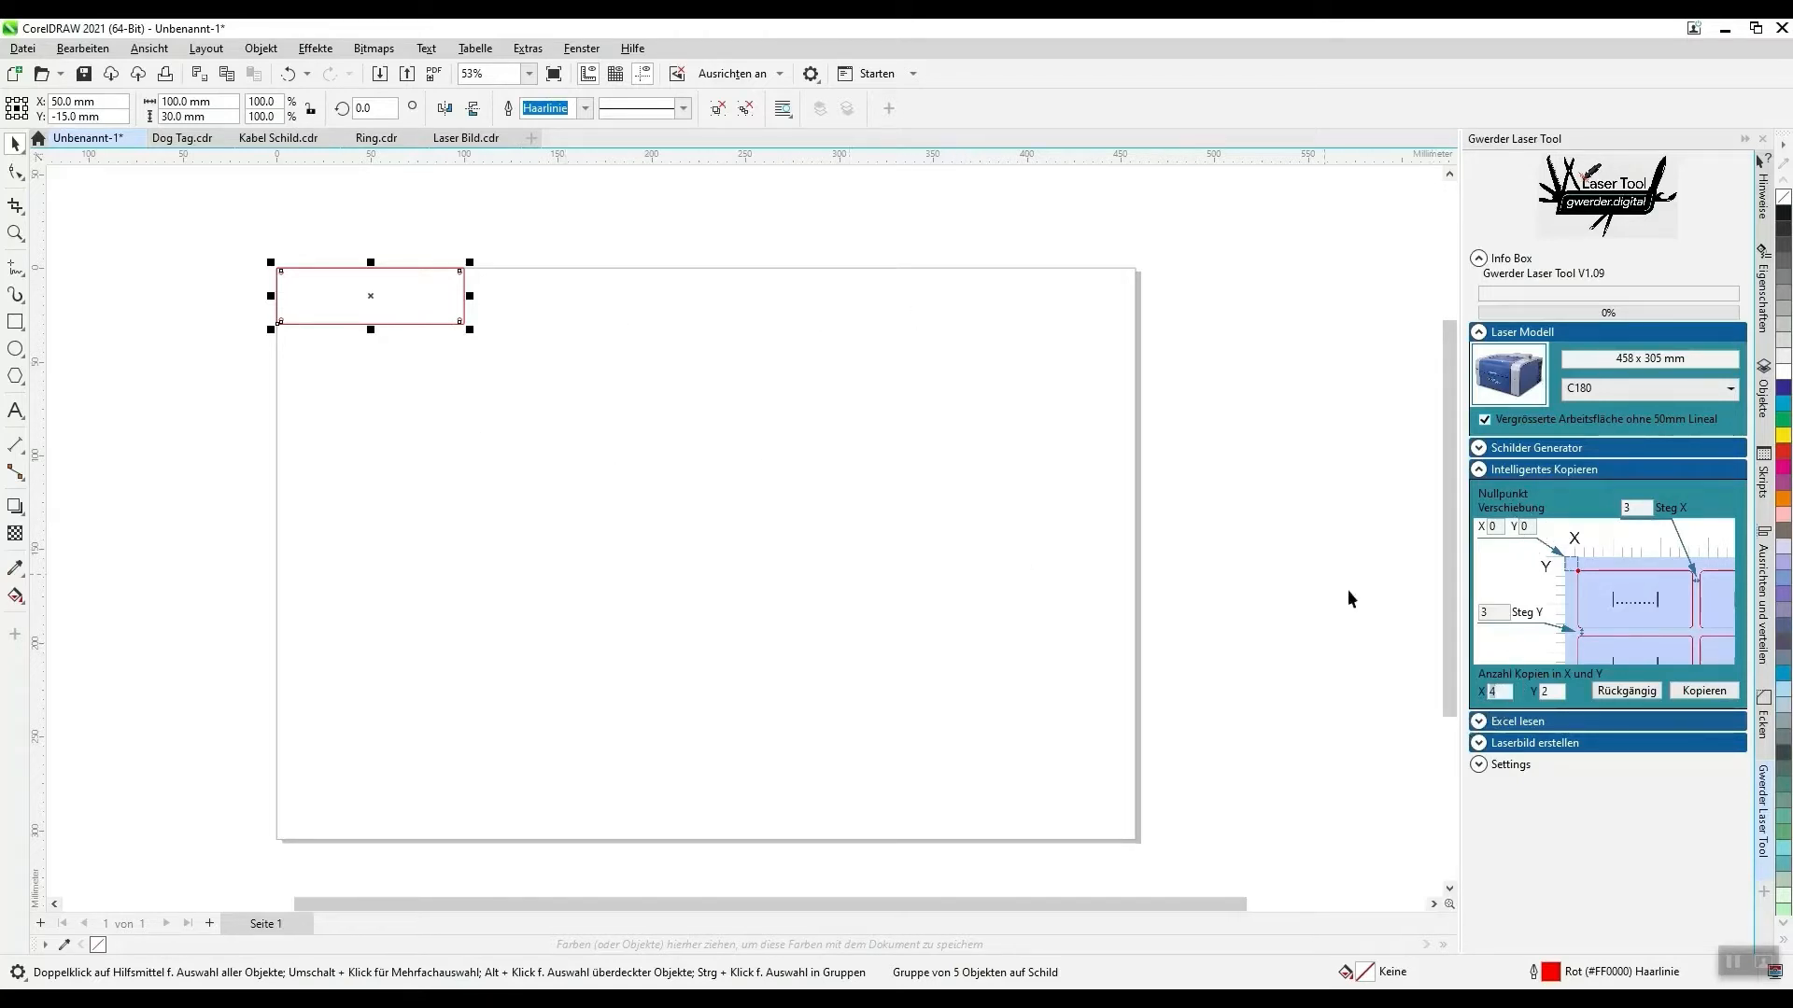
text(3)
click(1705, 693)
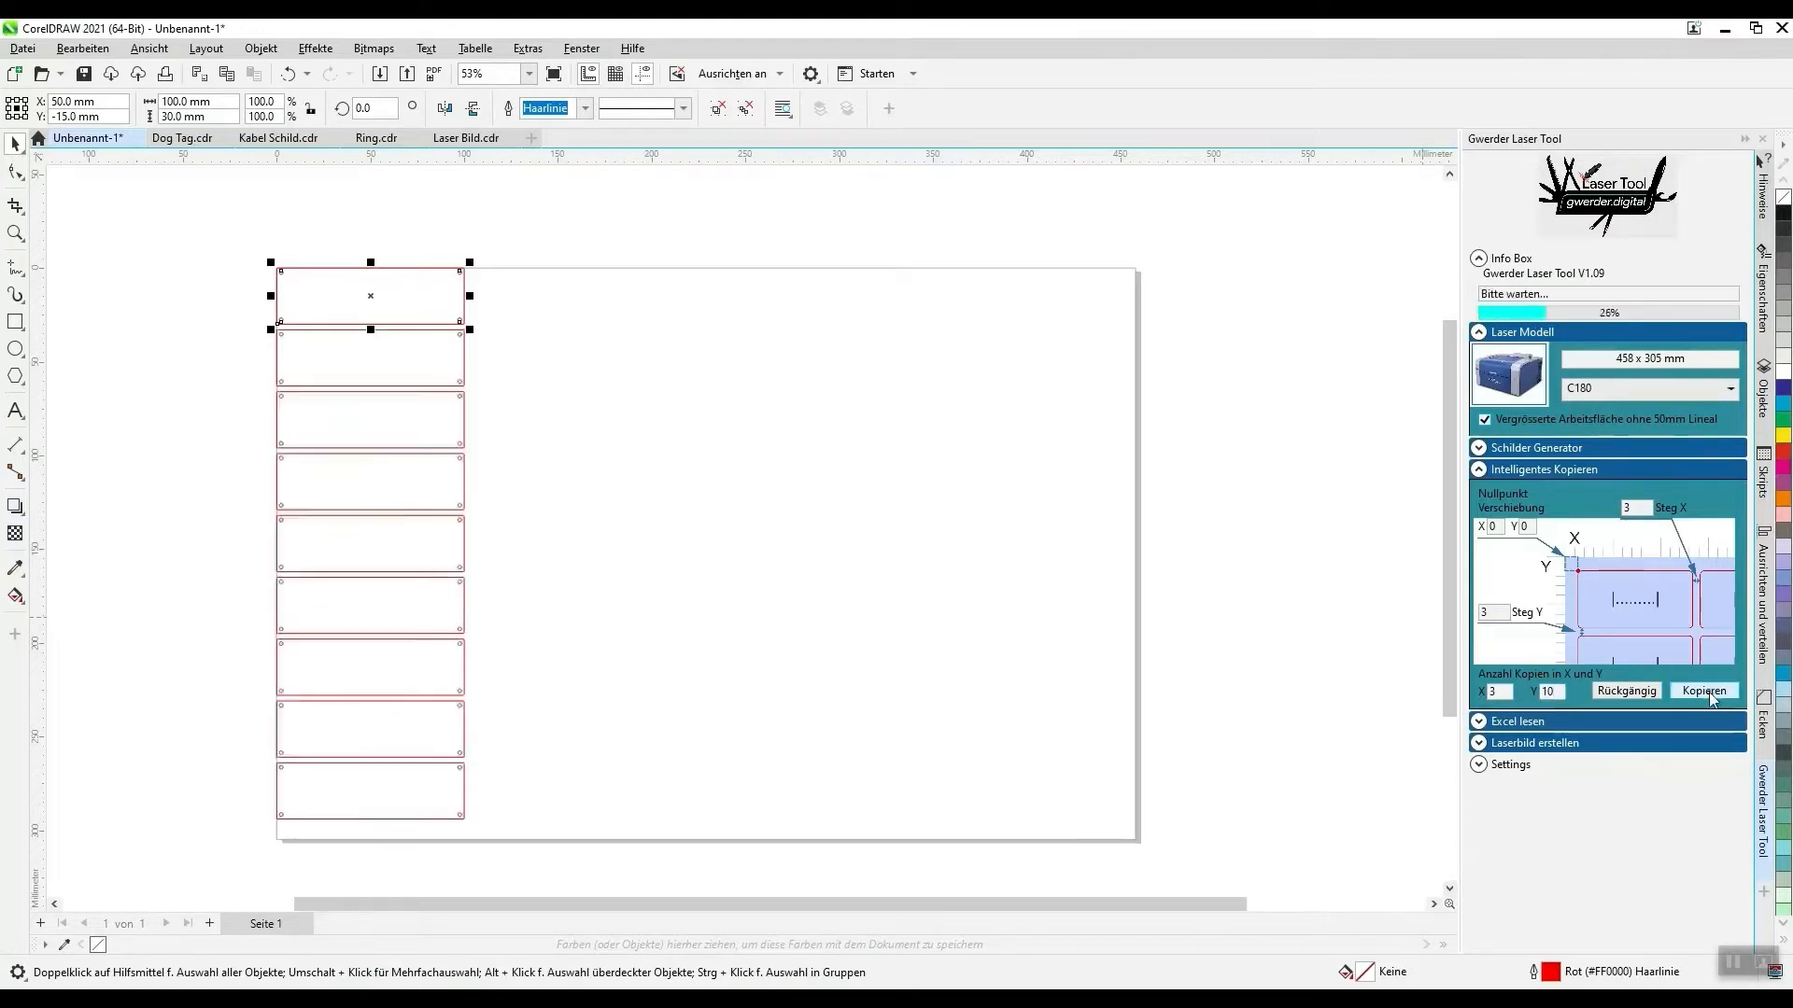
scroll(1074, 653, down, 2)
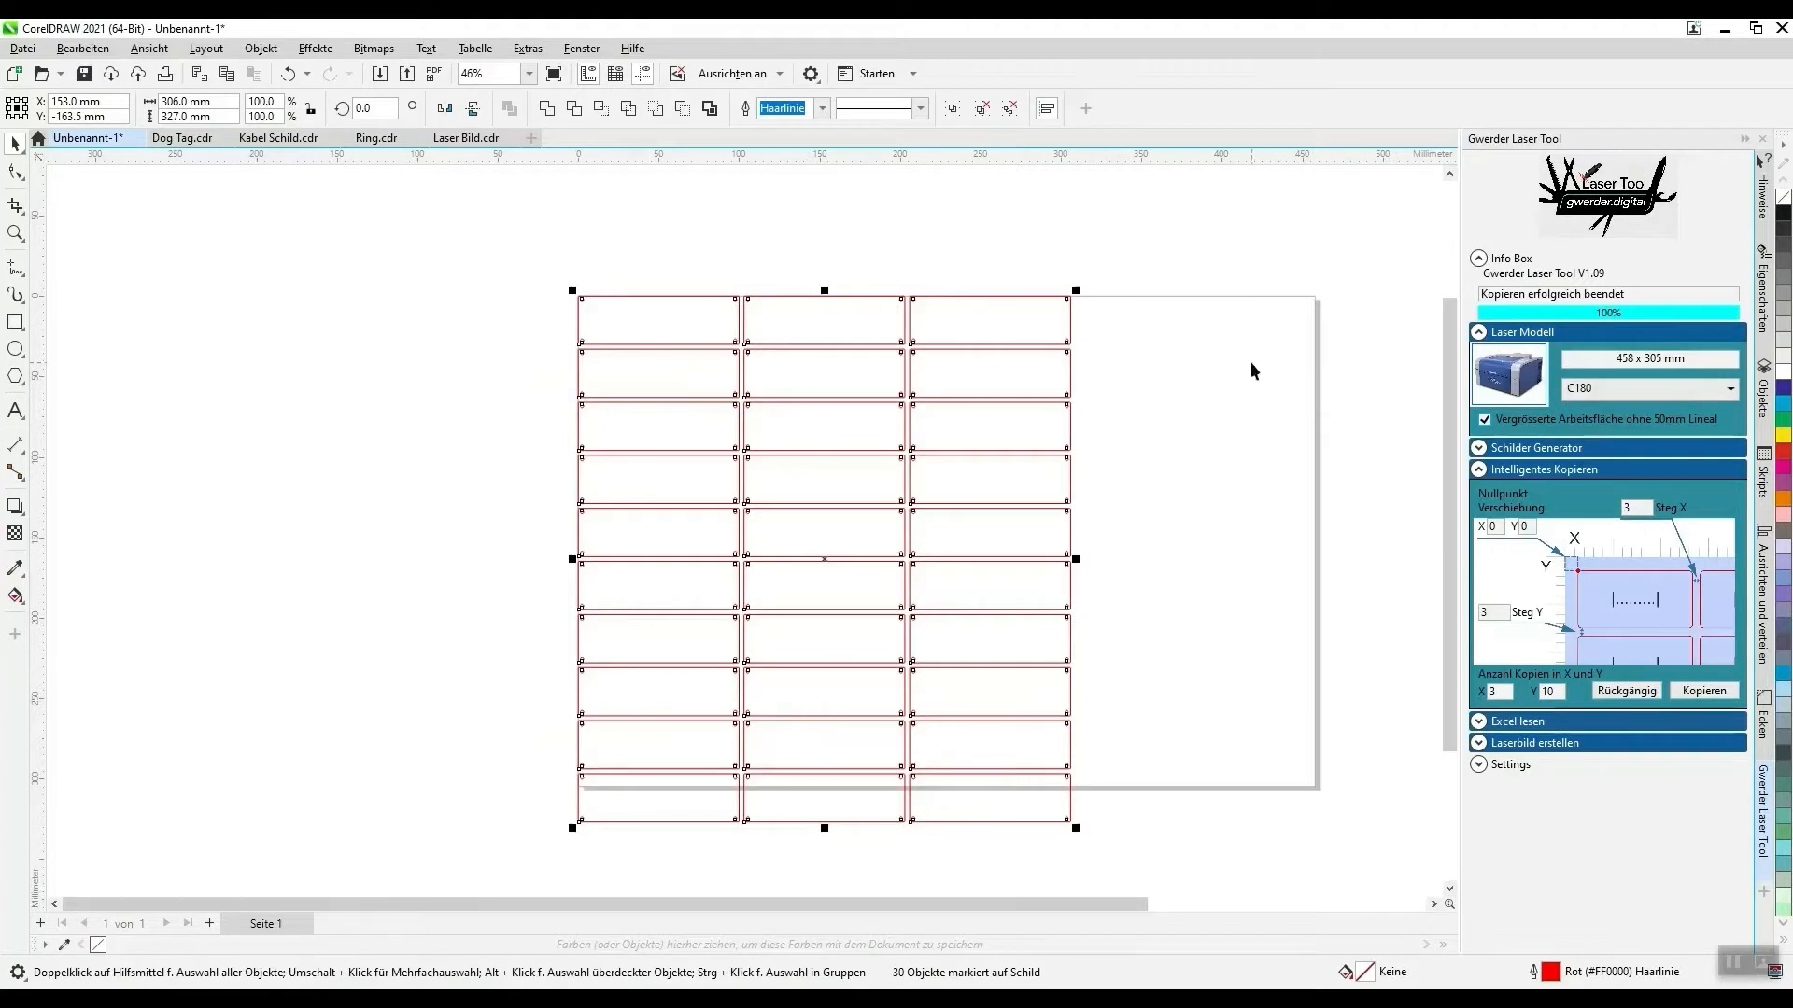
- Undo the 3 × 10 copies and copy the sign into a grid of 4 in X and 7 in Y
click(1627, 691)
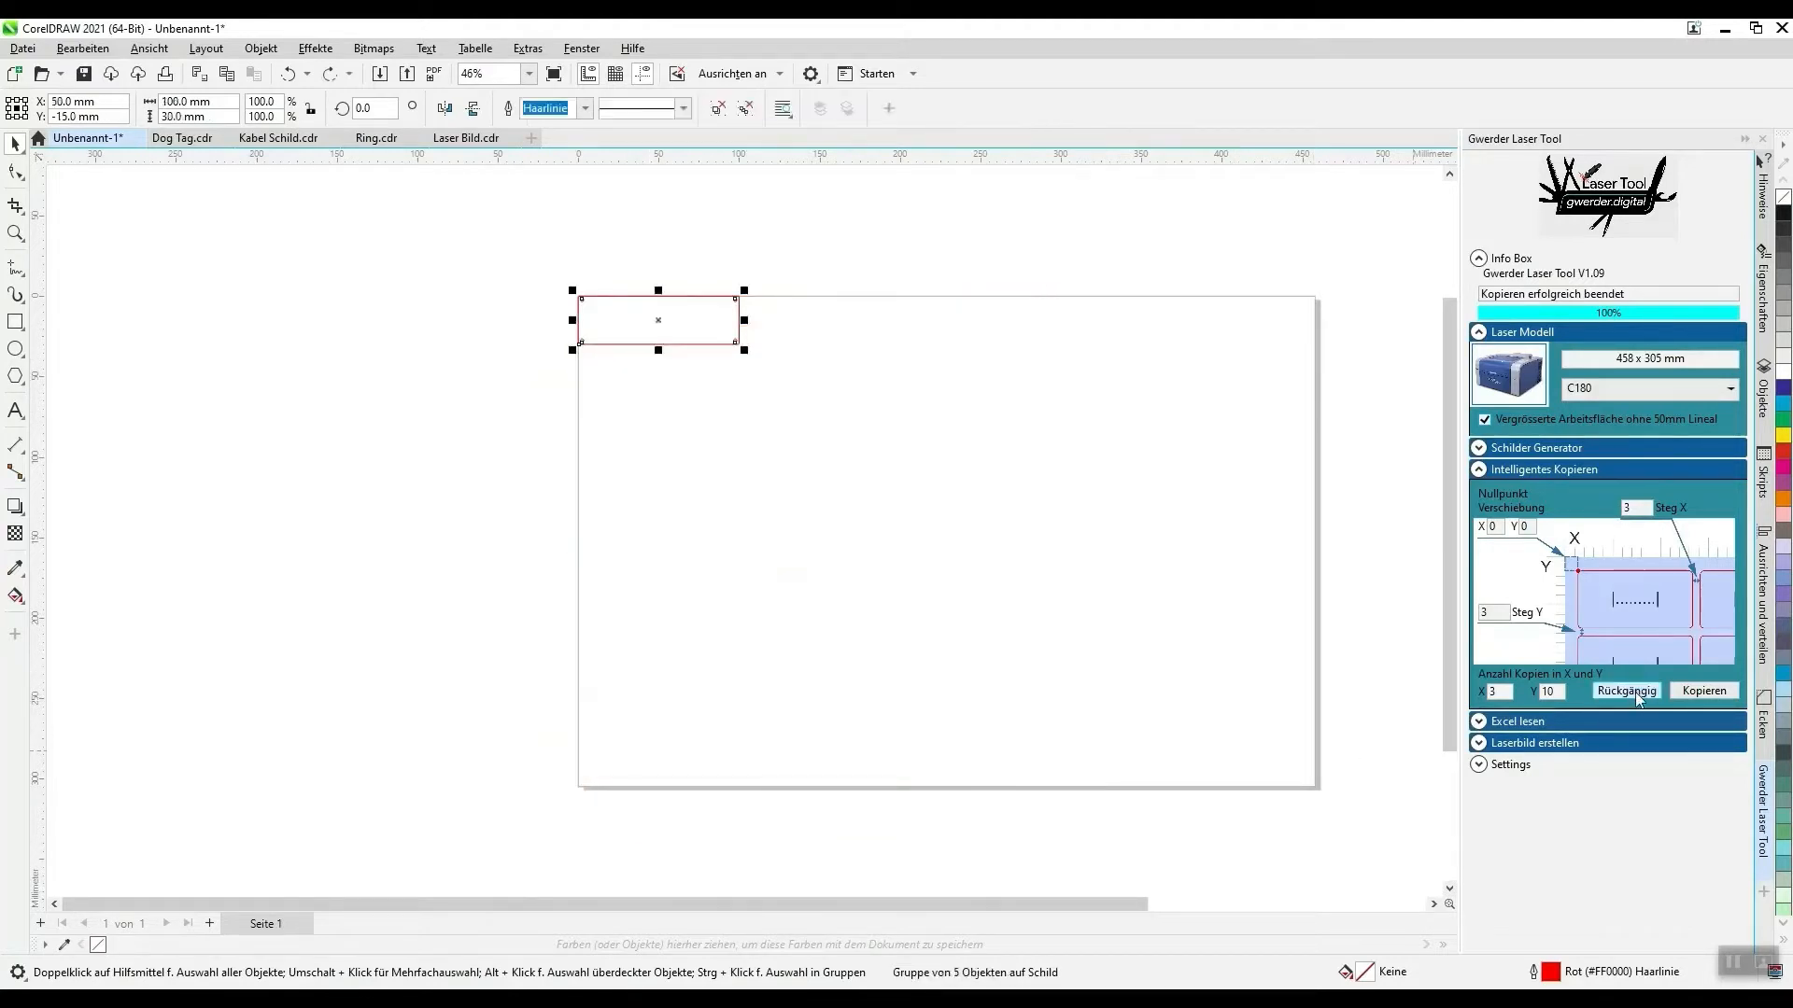
double_click(1510, 691)
text(4)
key(Tab)
click(1704, 692)
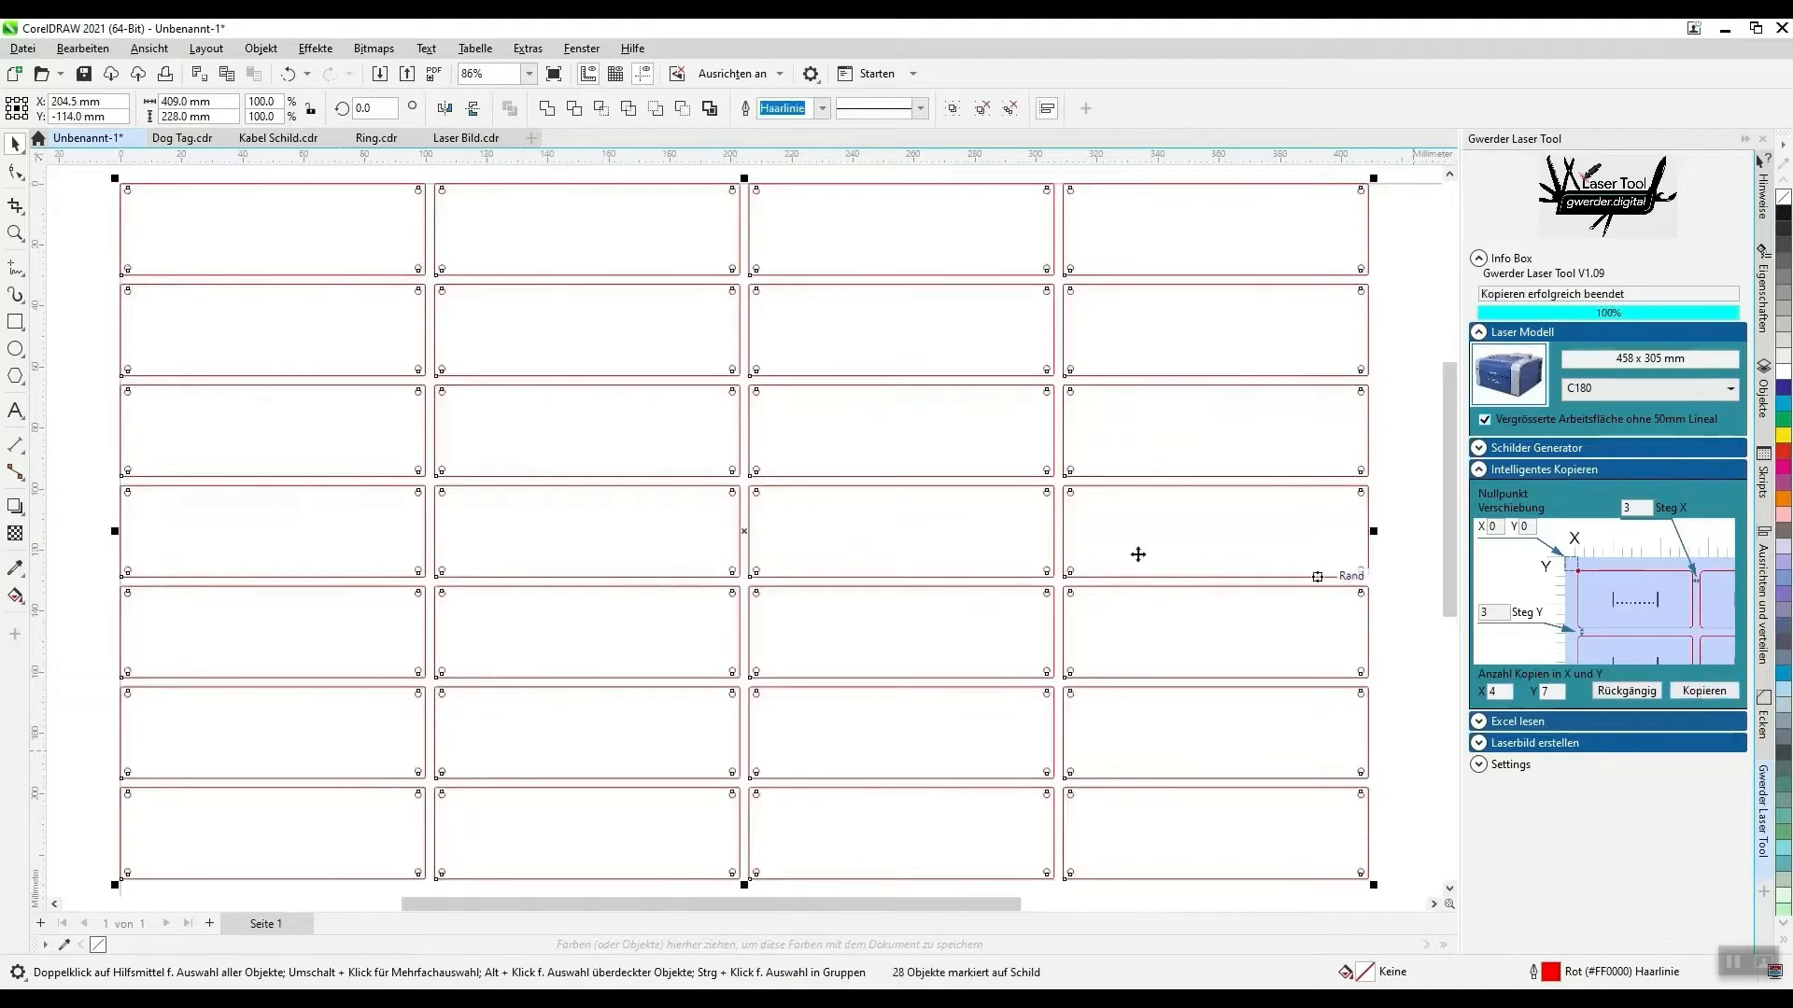
scroll(264, 432, down, 2)
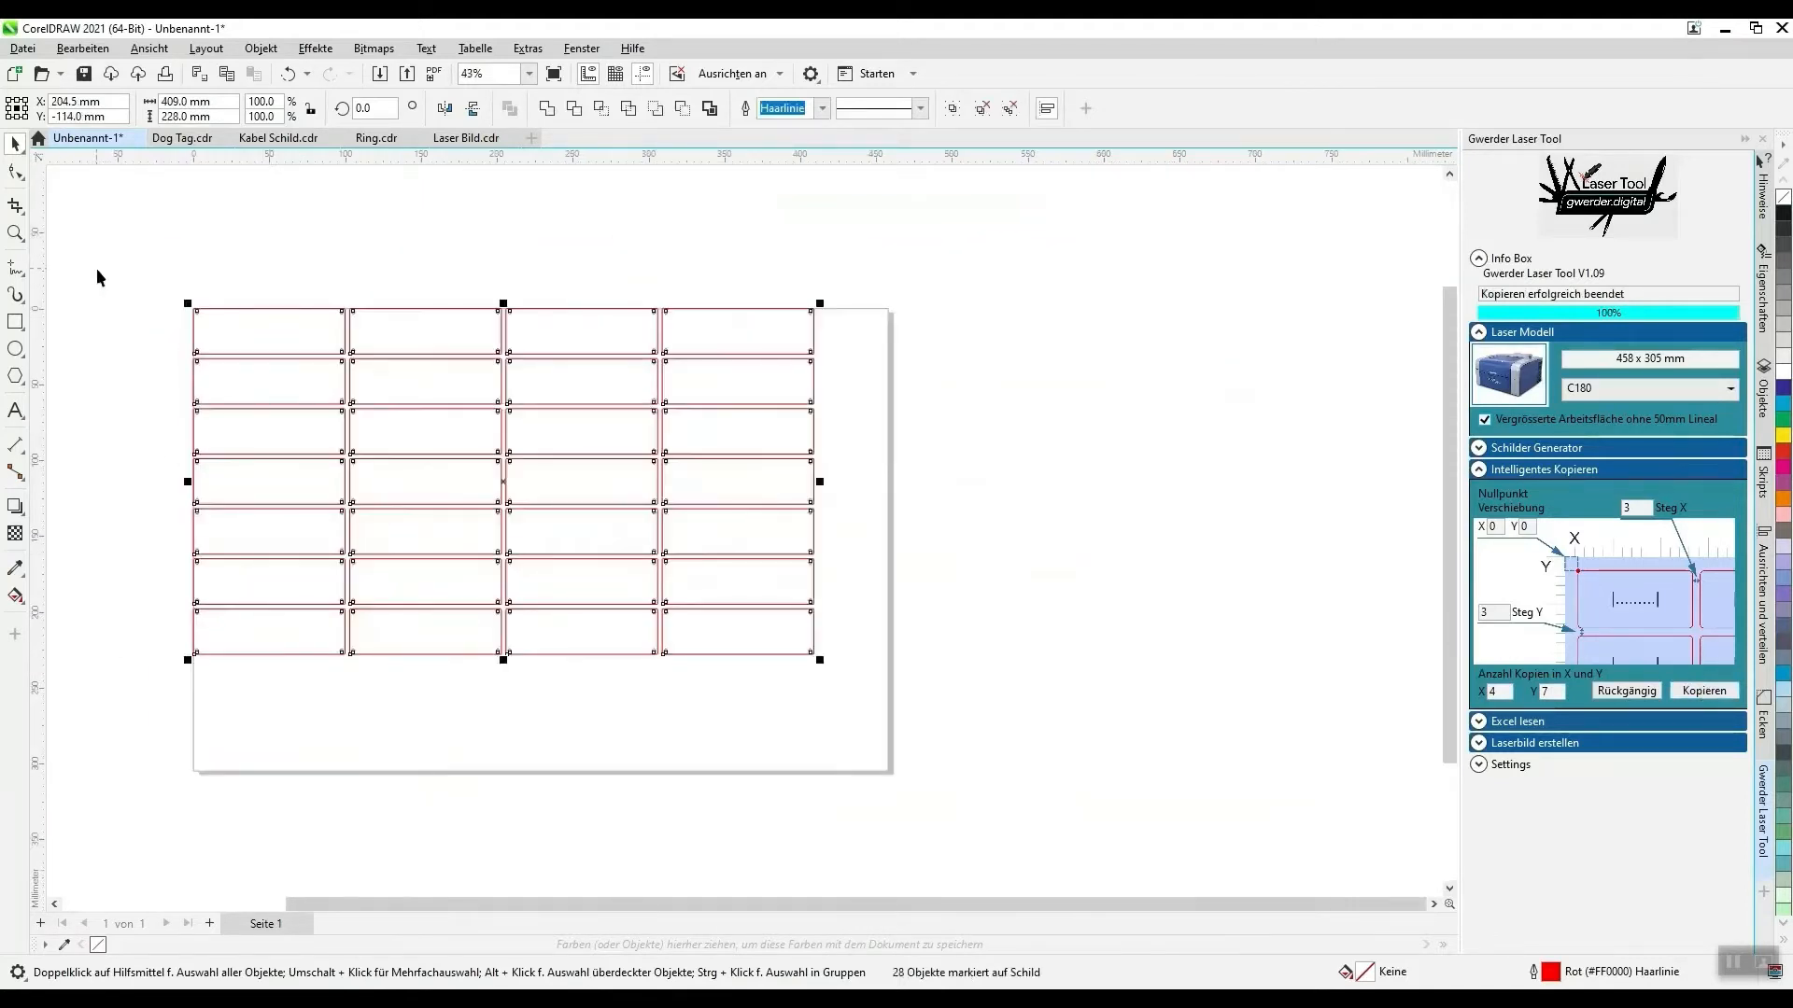
scroll(165, 338, up, 4)
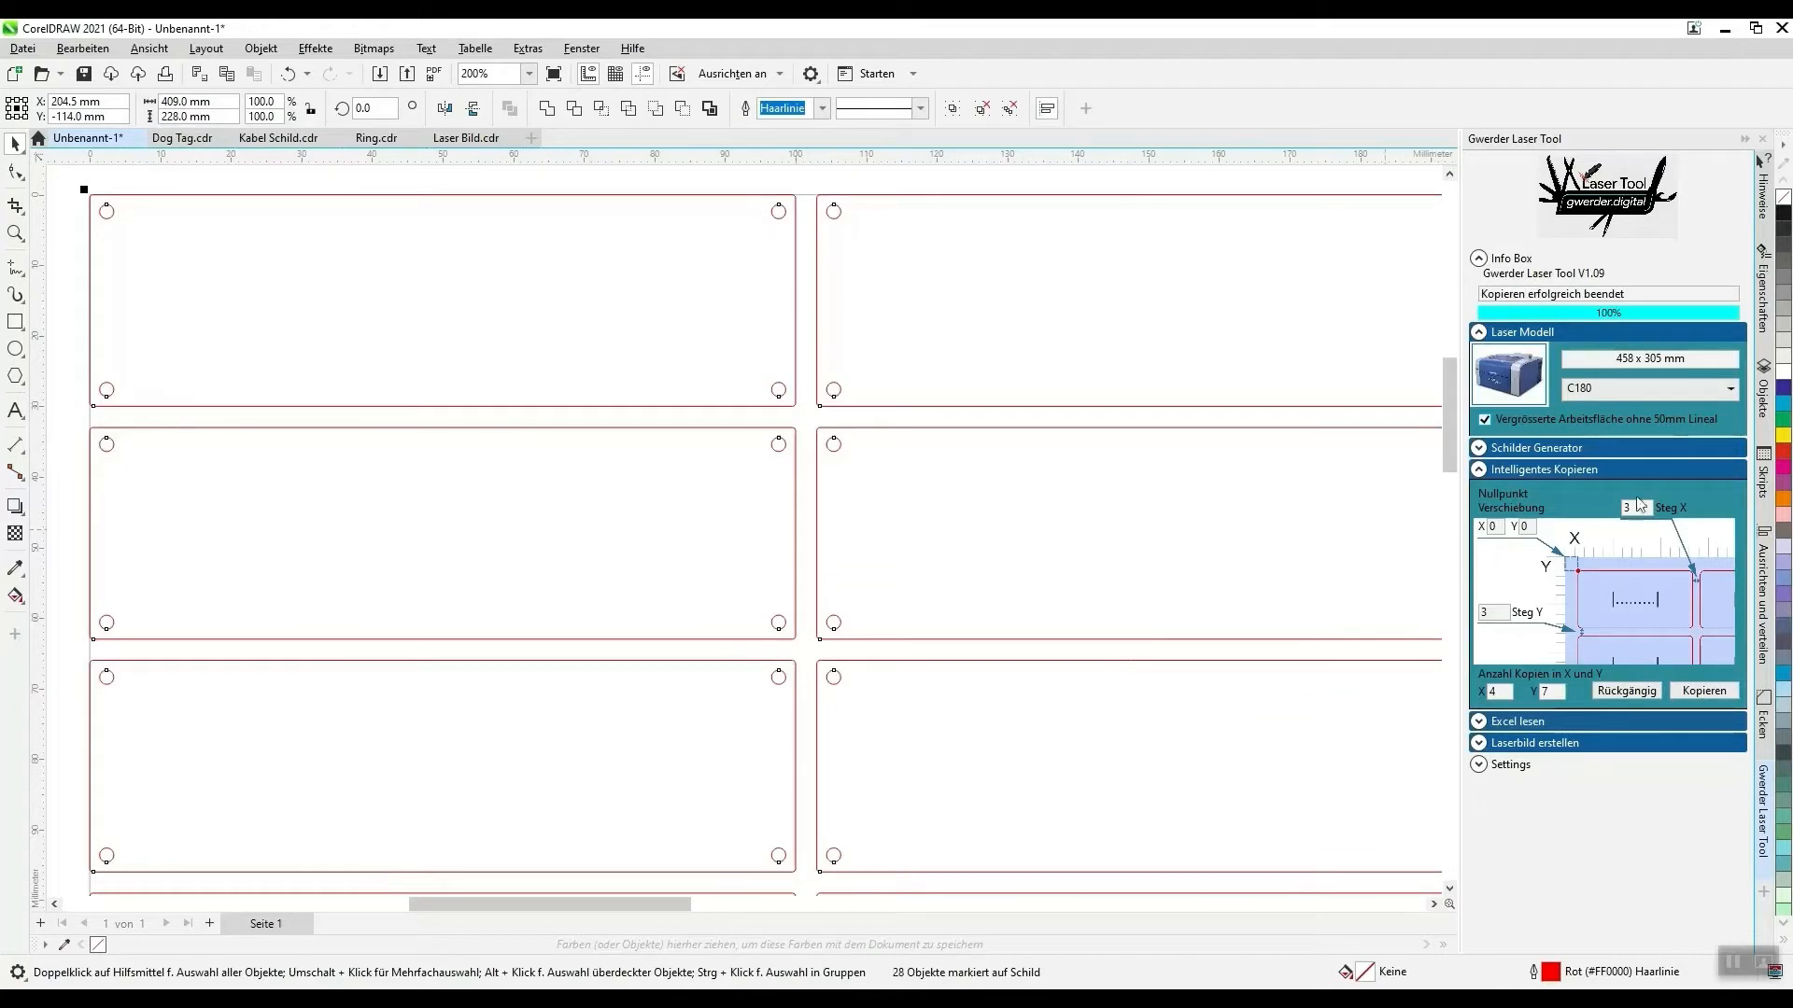
scroll(400, 386, down, 2)
scroll(400, 386, down, 2)
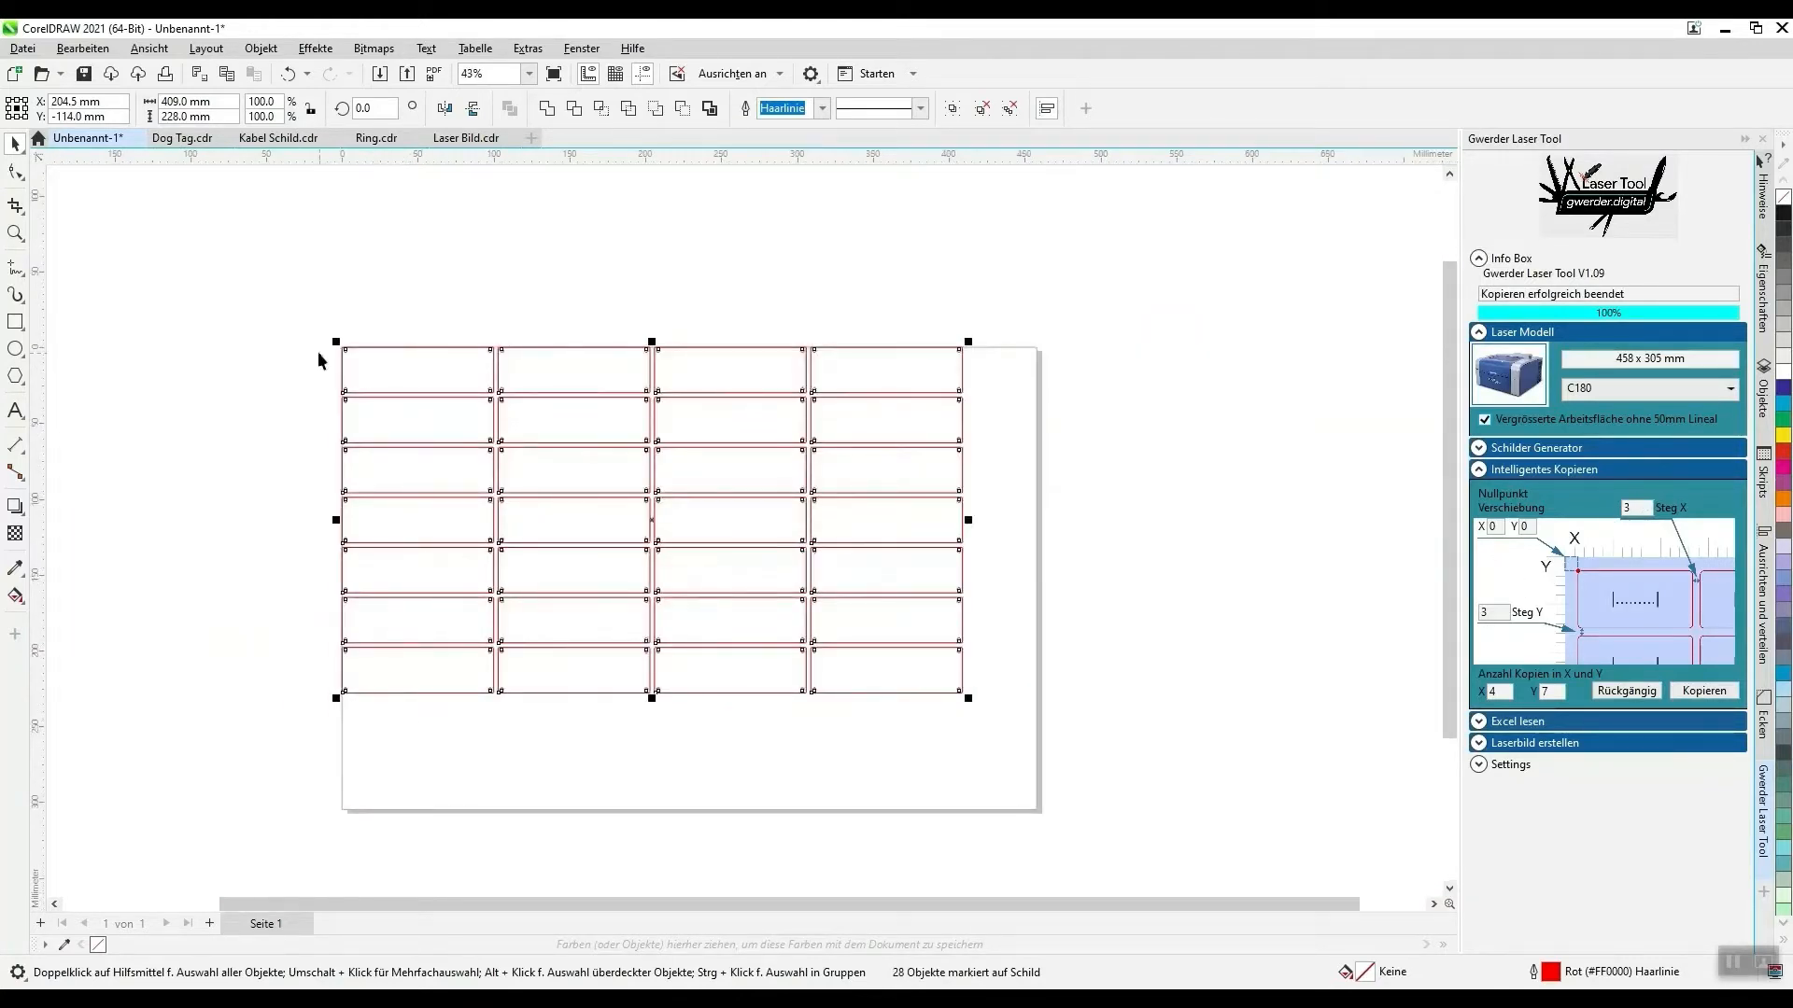
scroll(327, 328, up, 3)
scroll(325, 334, down, 3)
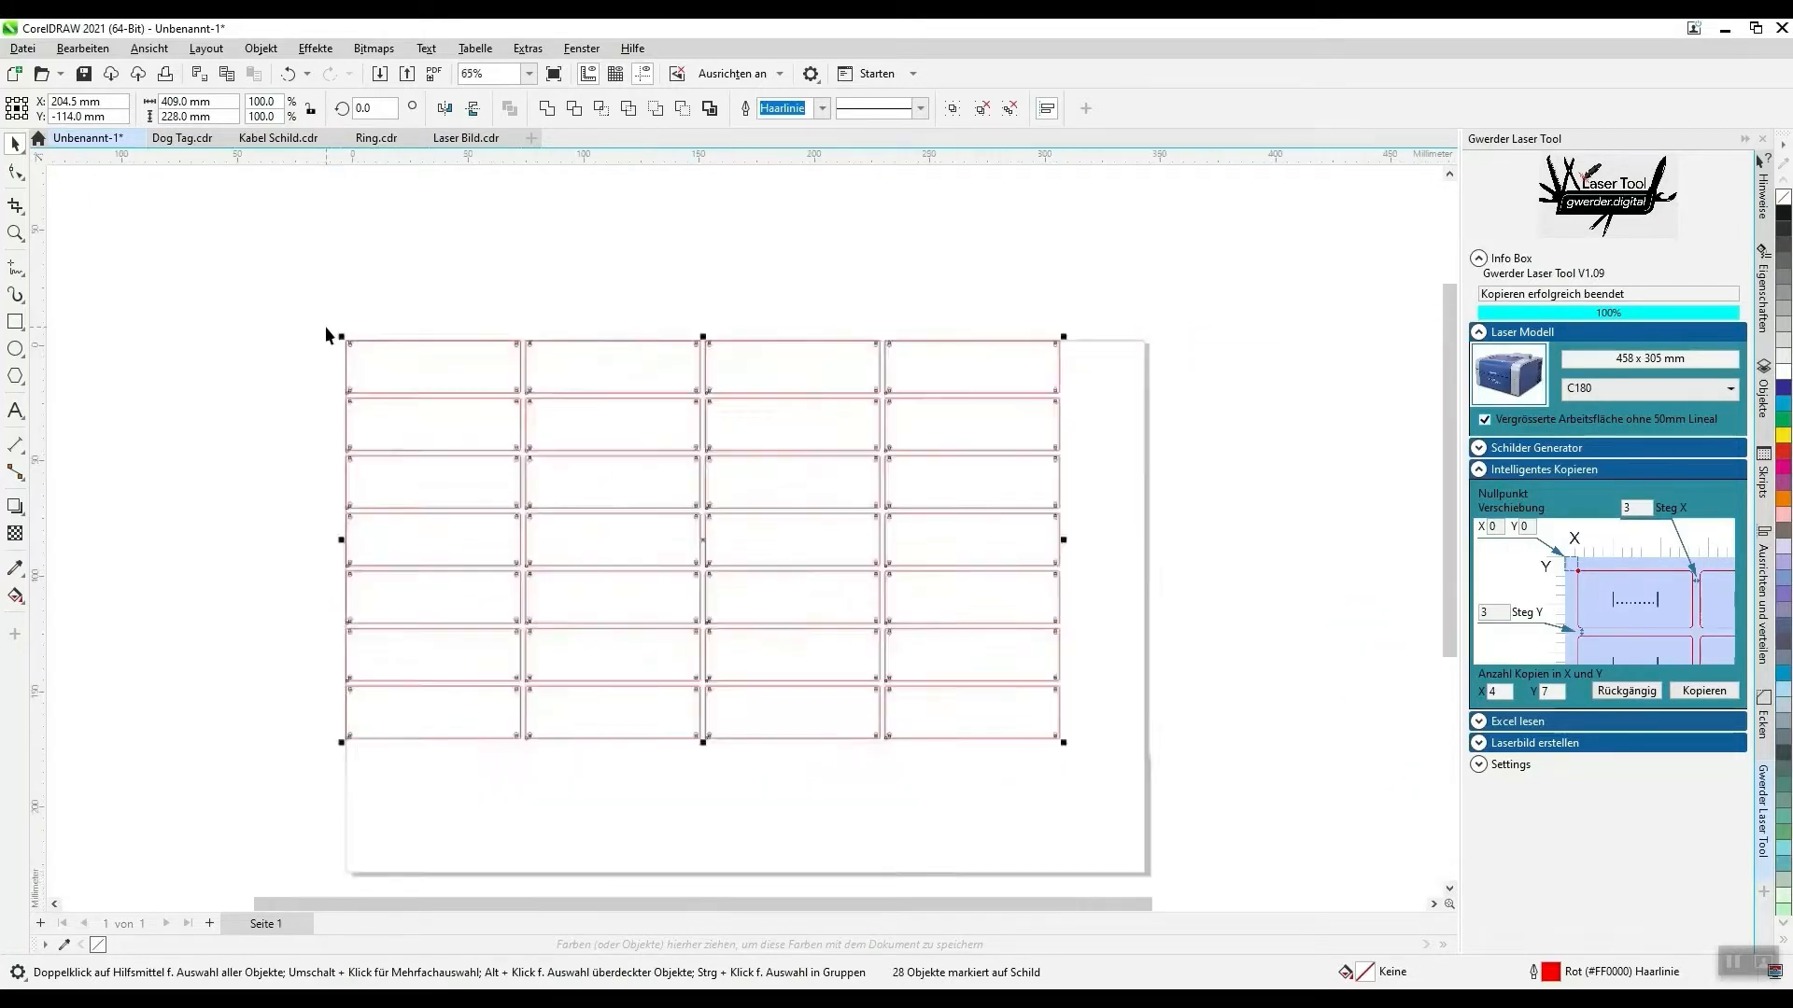
- Undo the 4 × 7 copies, delete the remaining sign and collapse the Intelligentes Kopieren section
click(1626, 690)
click(488, 342)
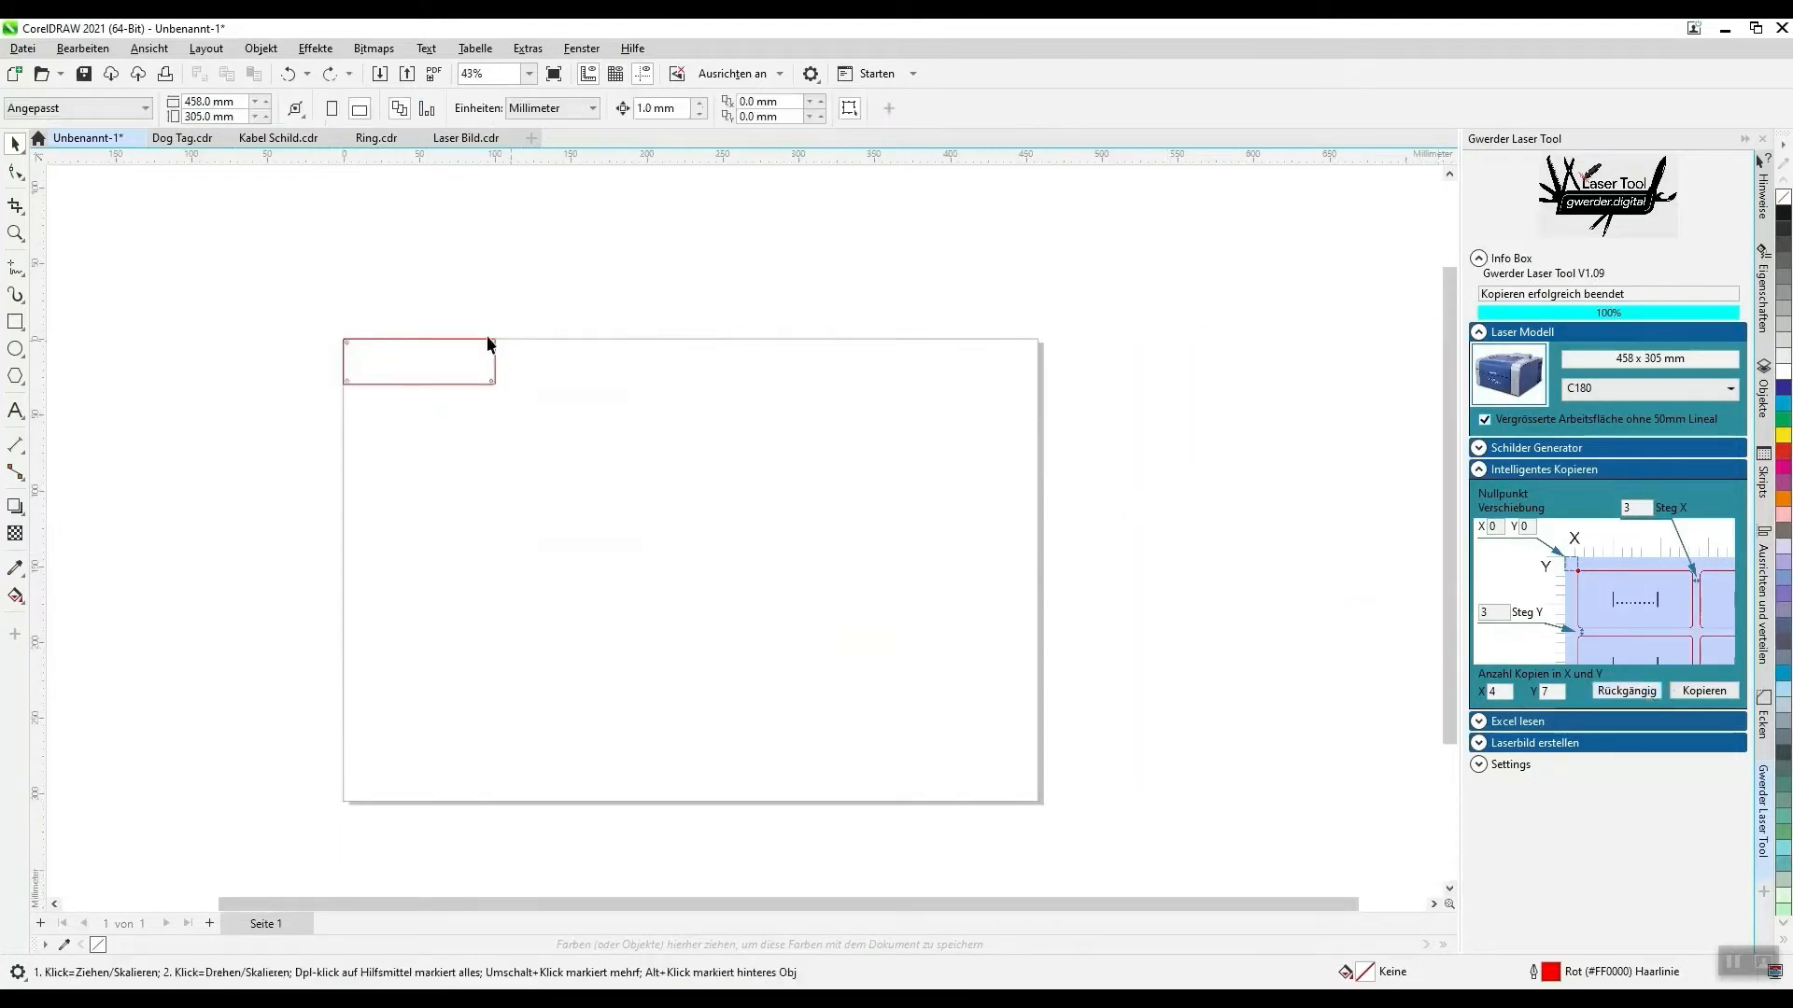
drag(683, 515, 685, 563)
key(Delete)
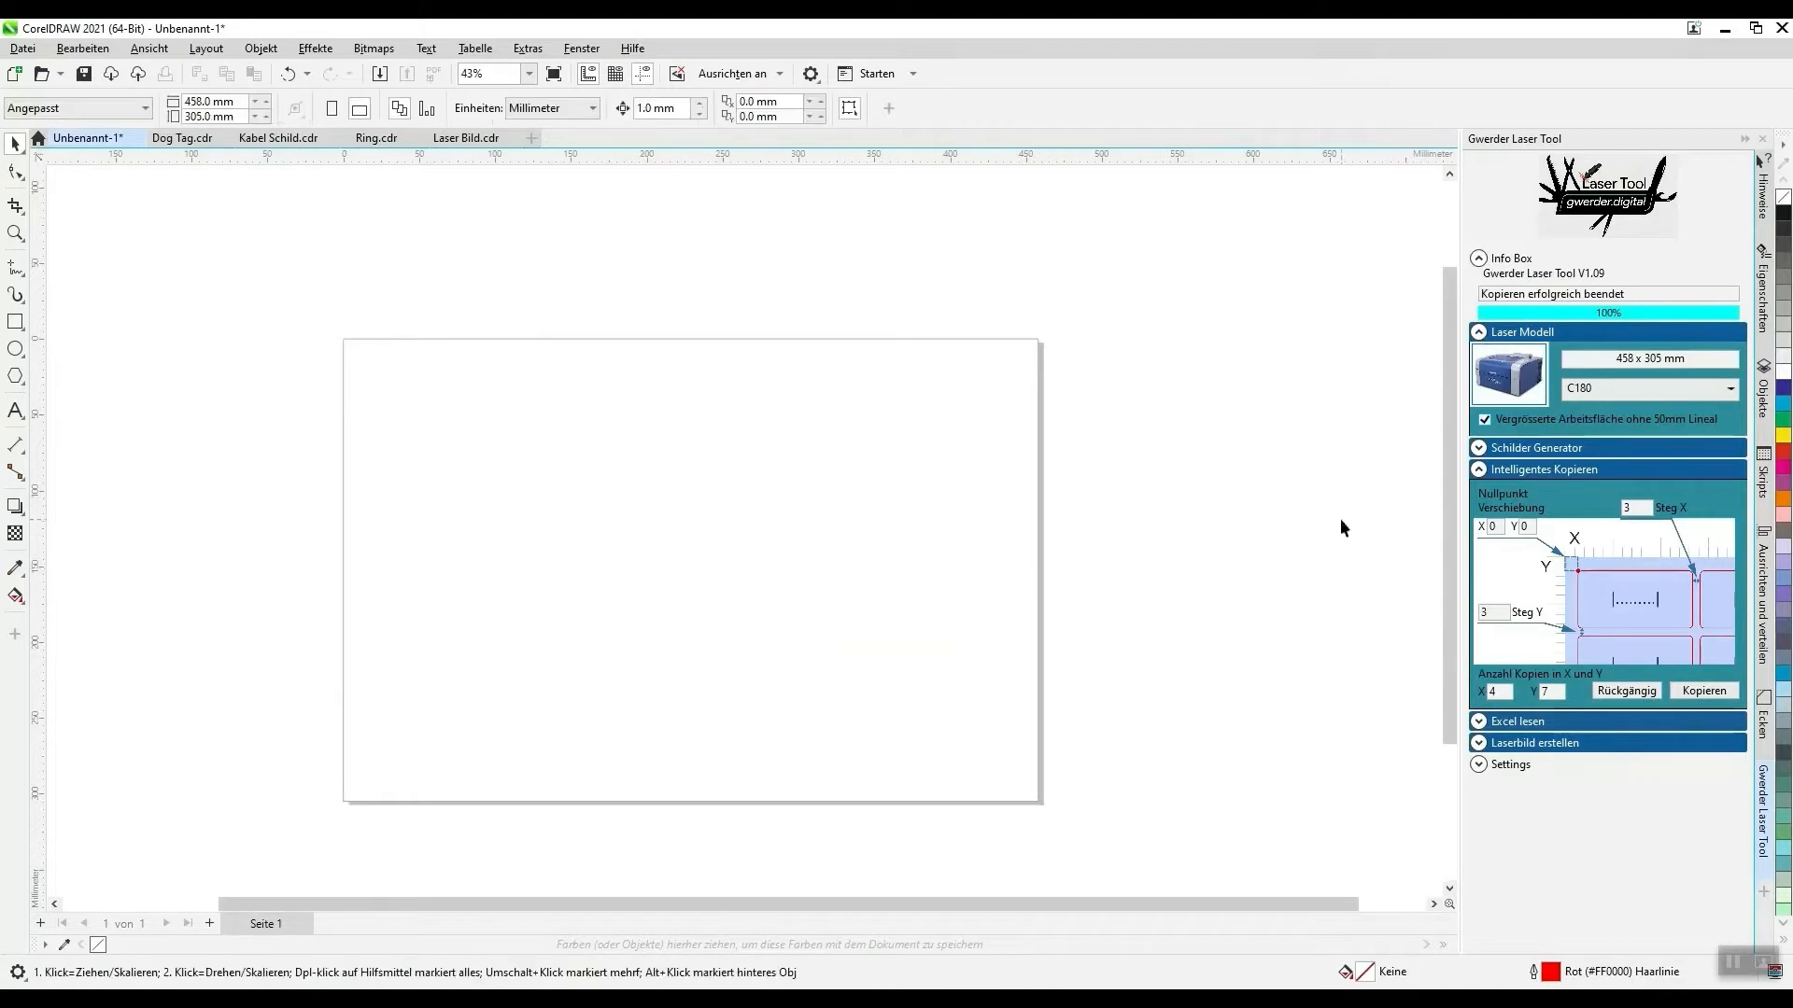
click(1480, 470)
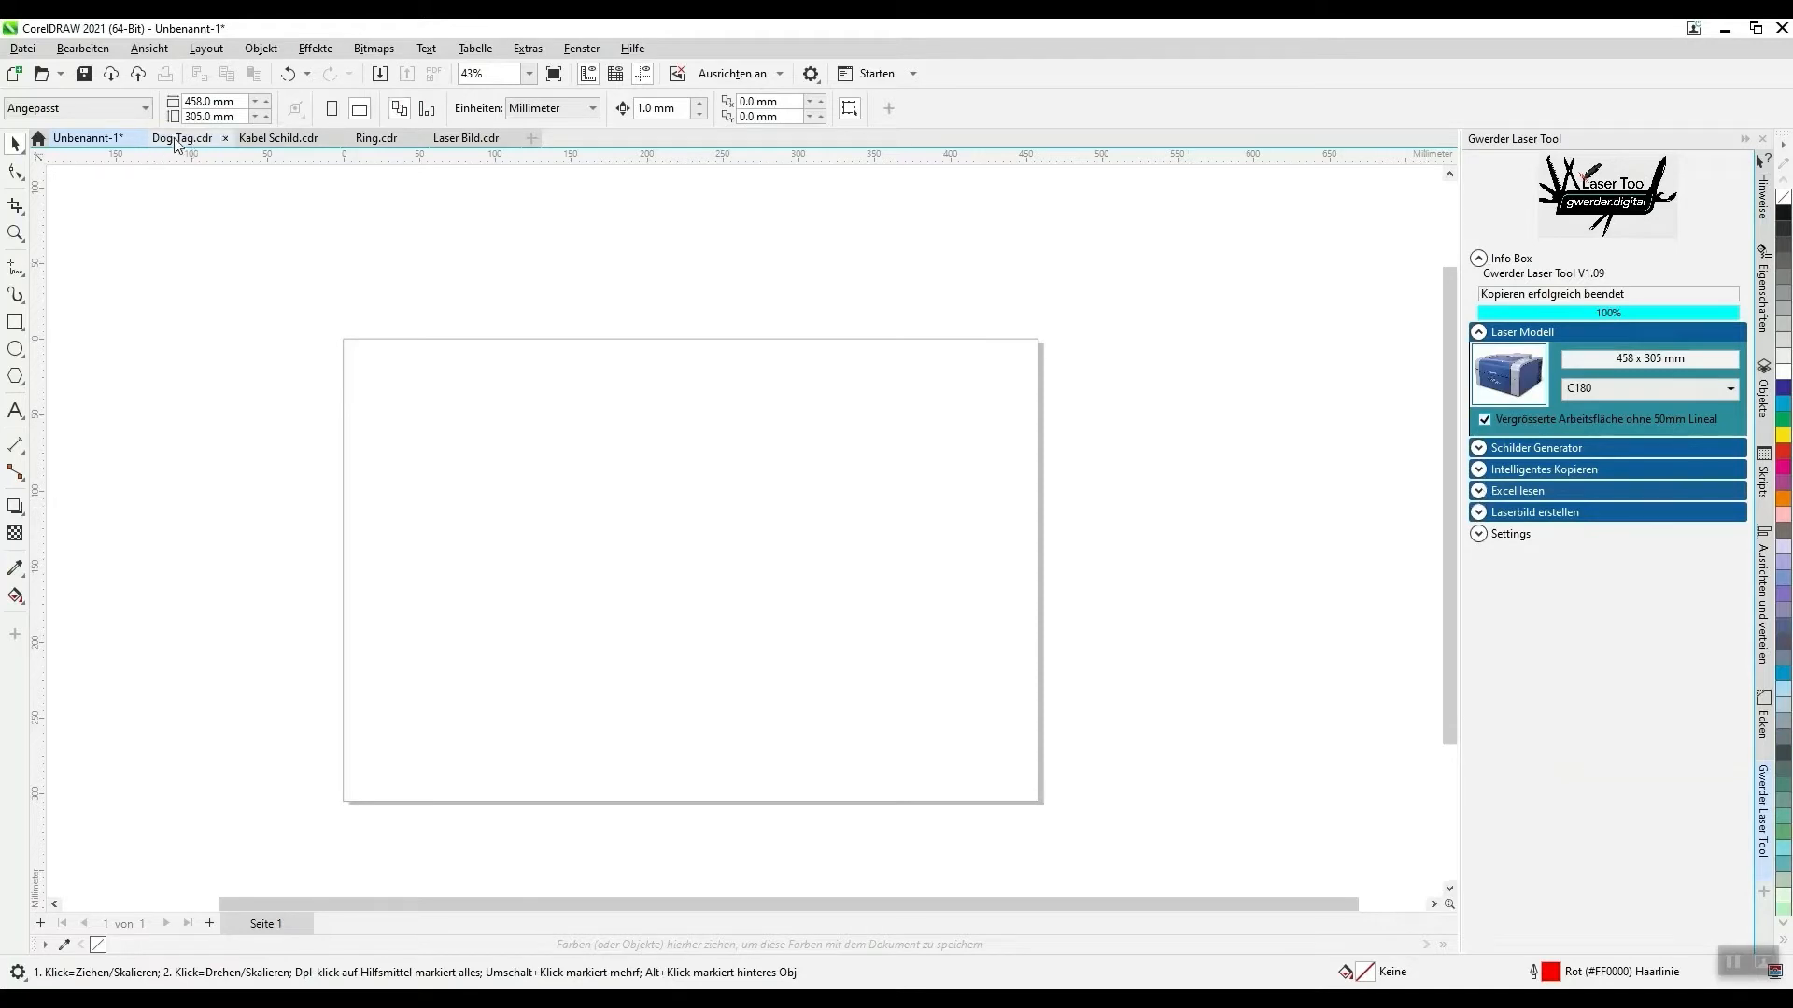
- Switch to the Kabel Schild.cdr document and select the cable sign group with the |Bezeichnung| placeholder
click(276, 140)
scroll(429, 239, up, 5)
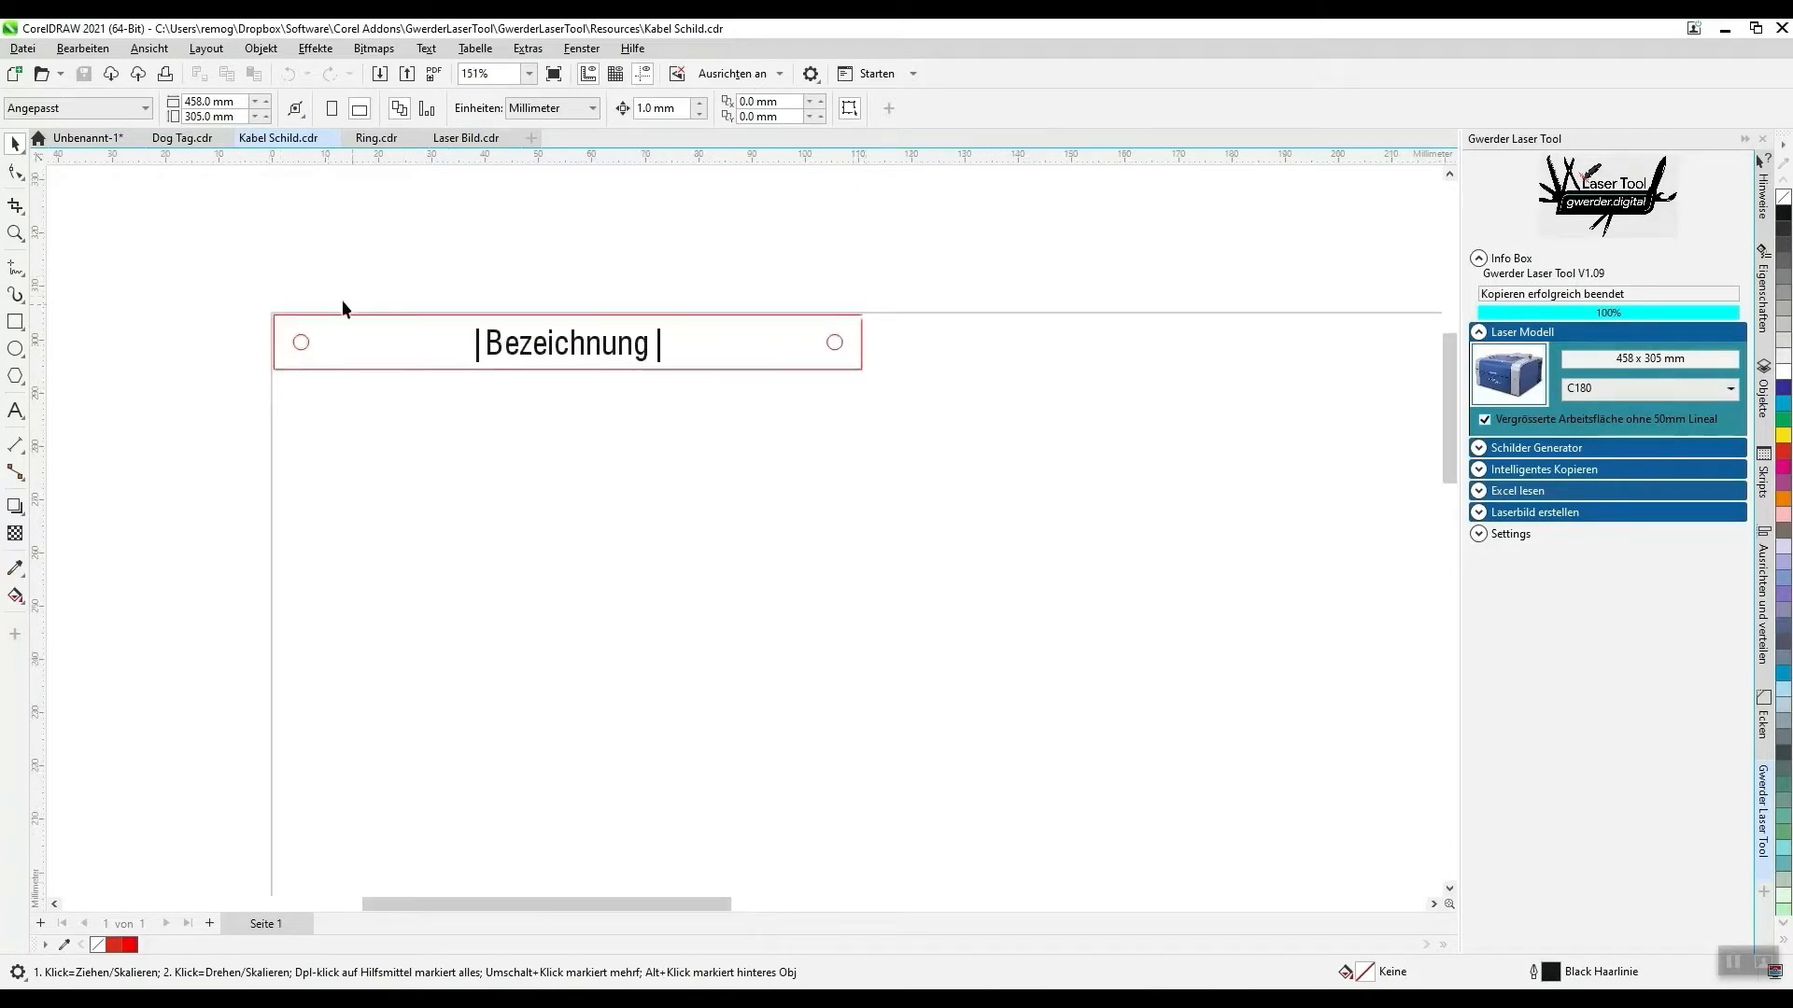
scroll(376, 302, up, 2)
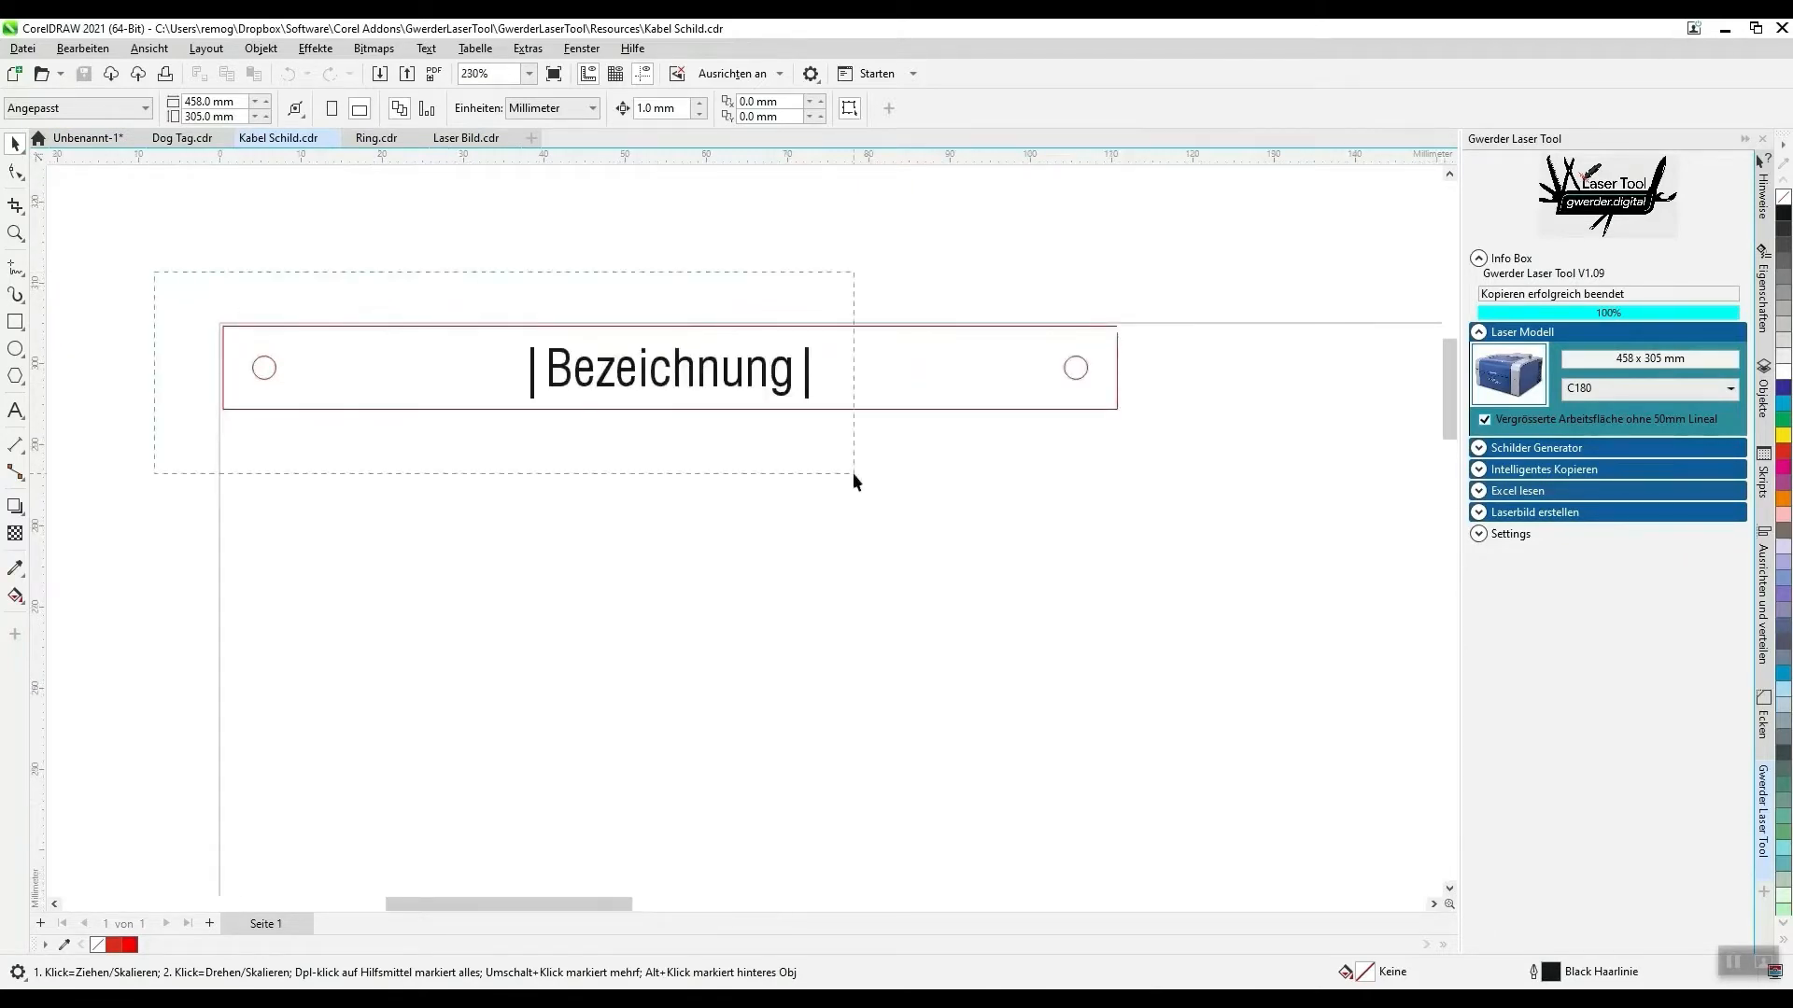
drag(854, 473, 1285, 534)
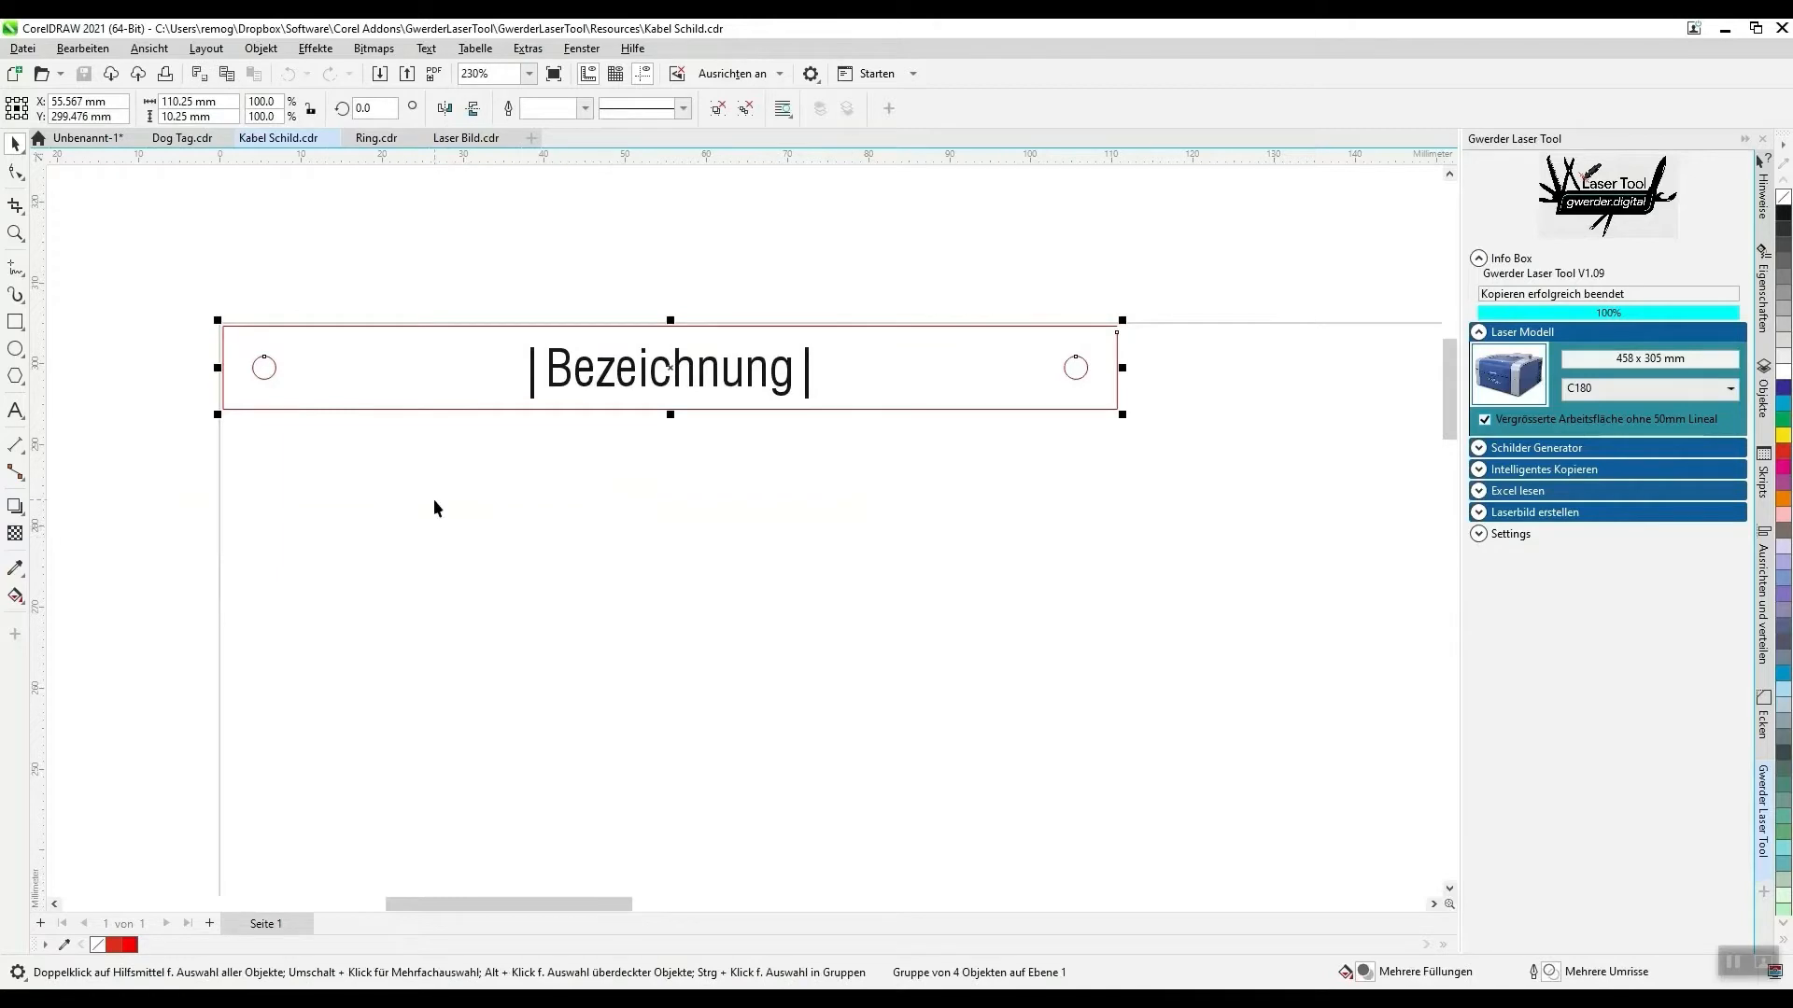
- Examine the cable sign's outline, holes and placeholder text up close, and its placement in the work area
scroll(189, 305, up, 1)
scroll(188, 316, down, 2)
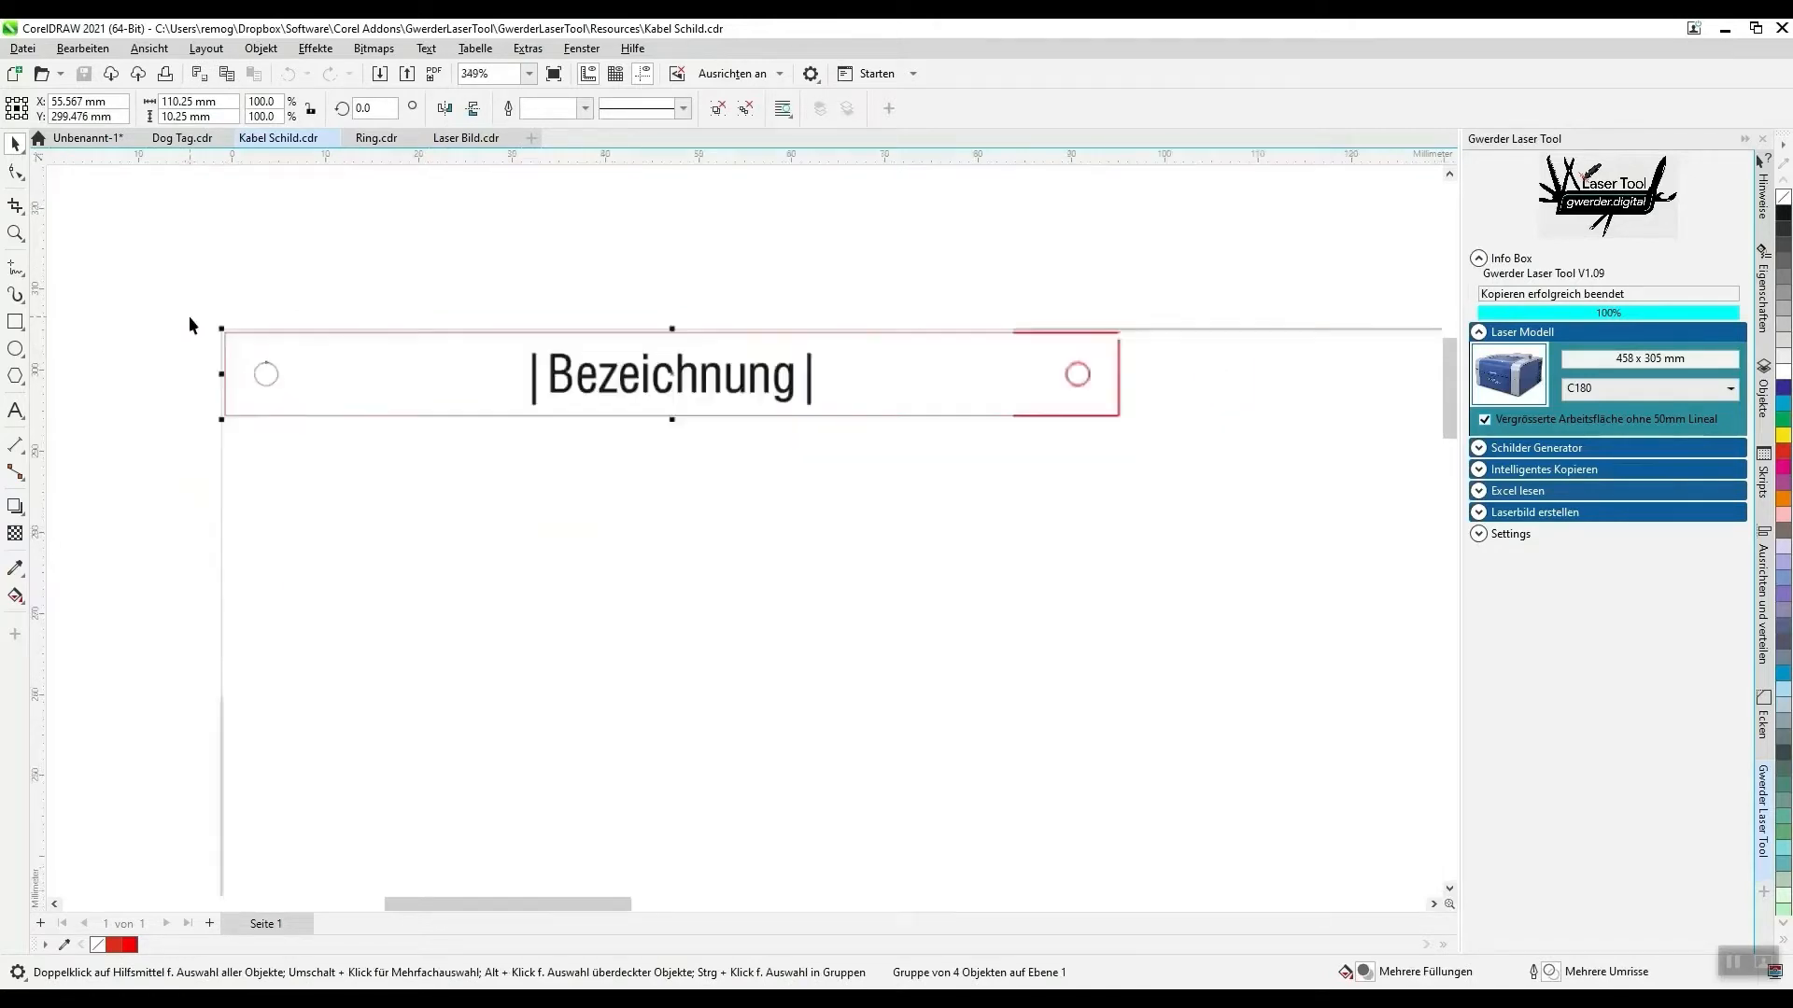
scroll(191, 323, down, 1)
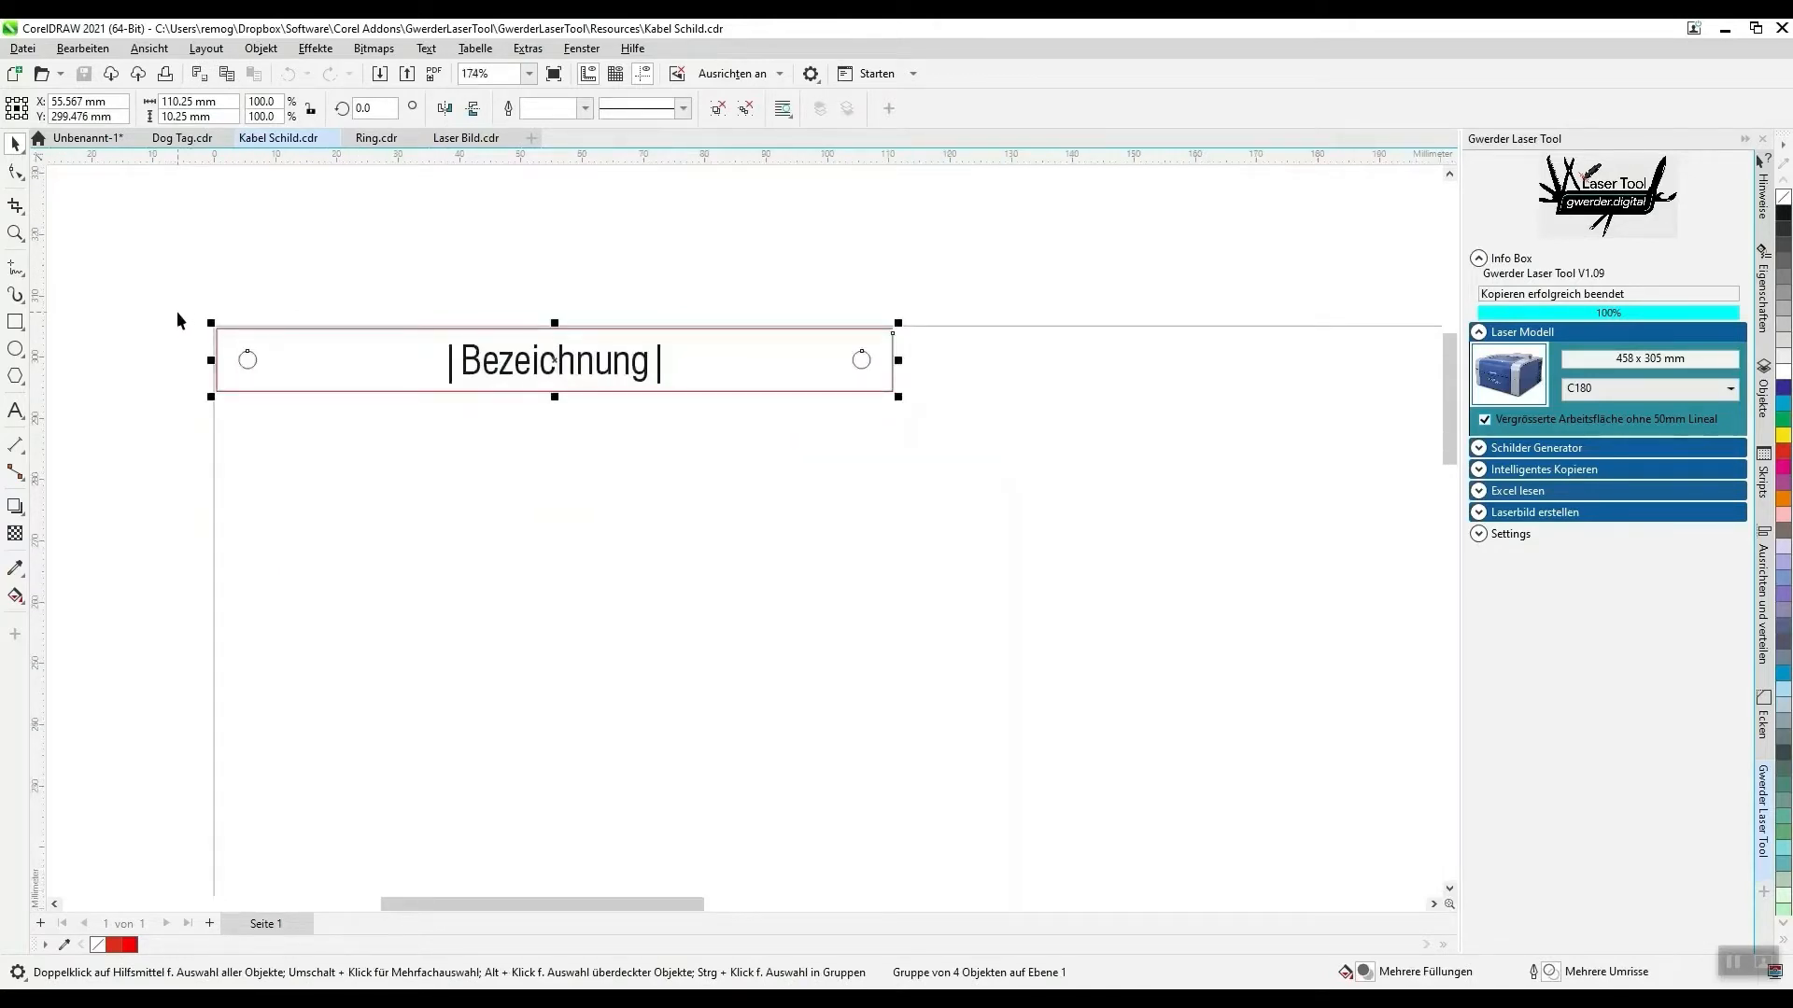
scroll(181, 313, up, 1)
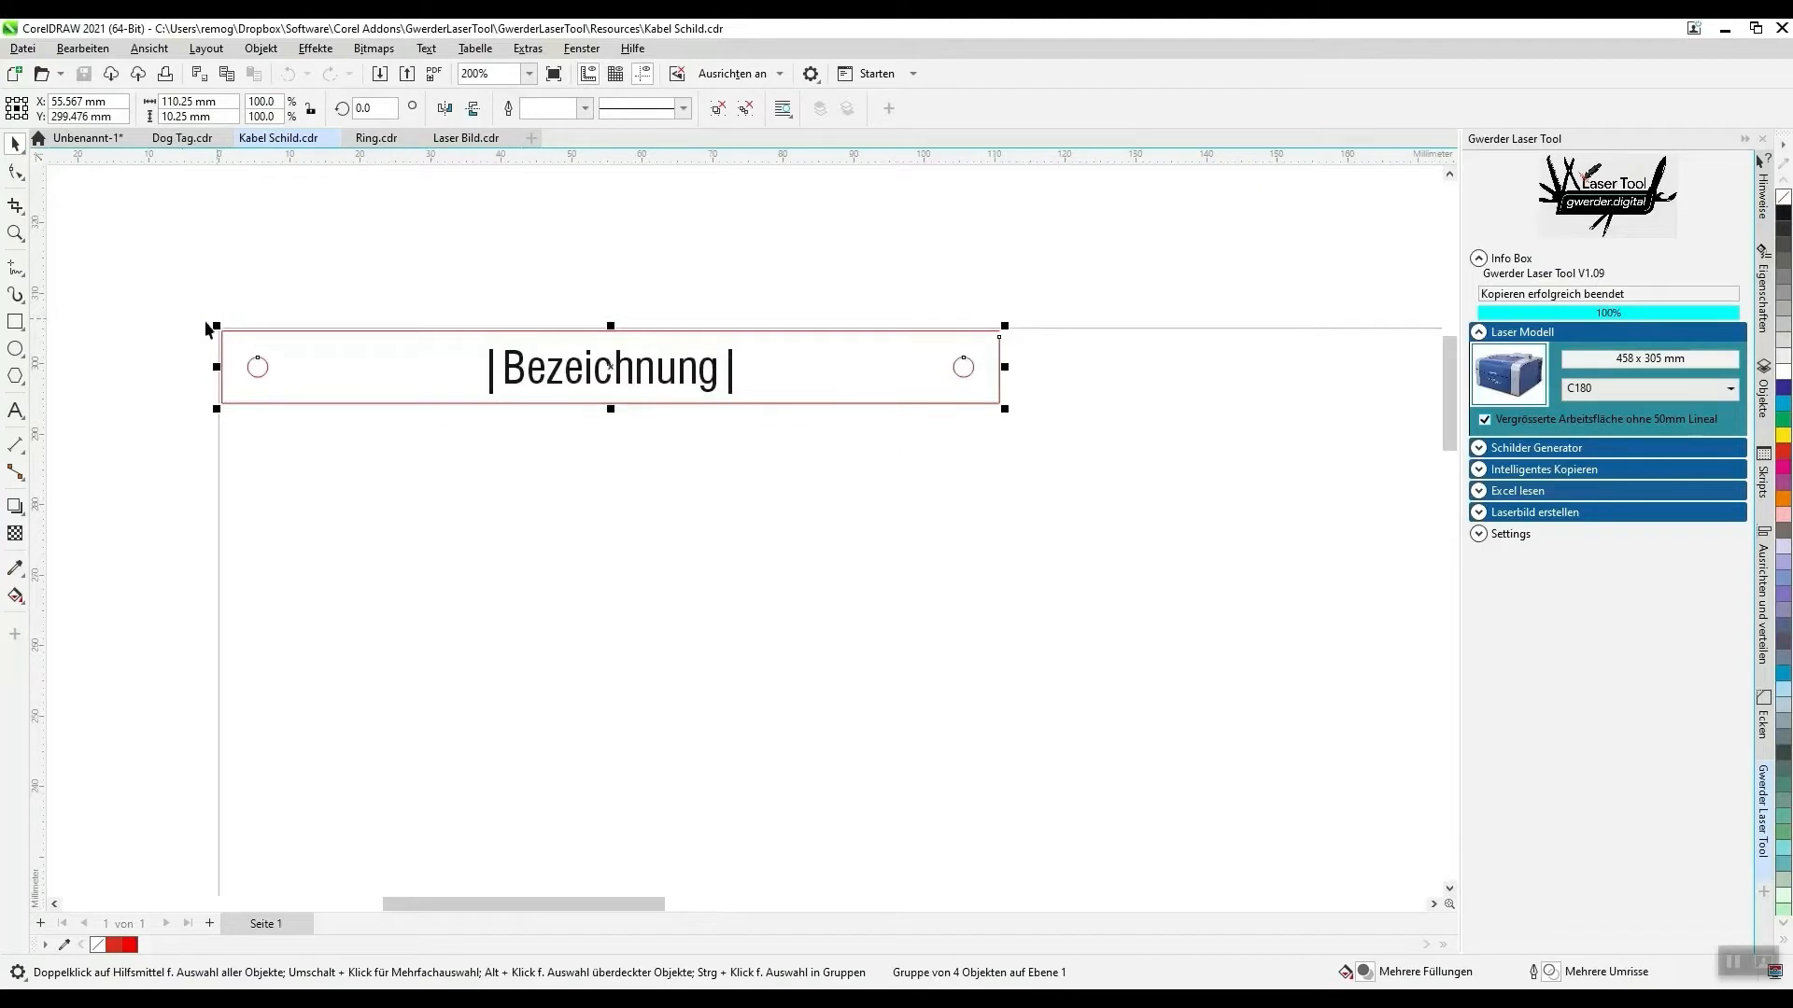
scroll(978, 331, up, 4)
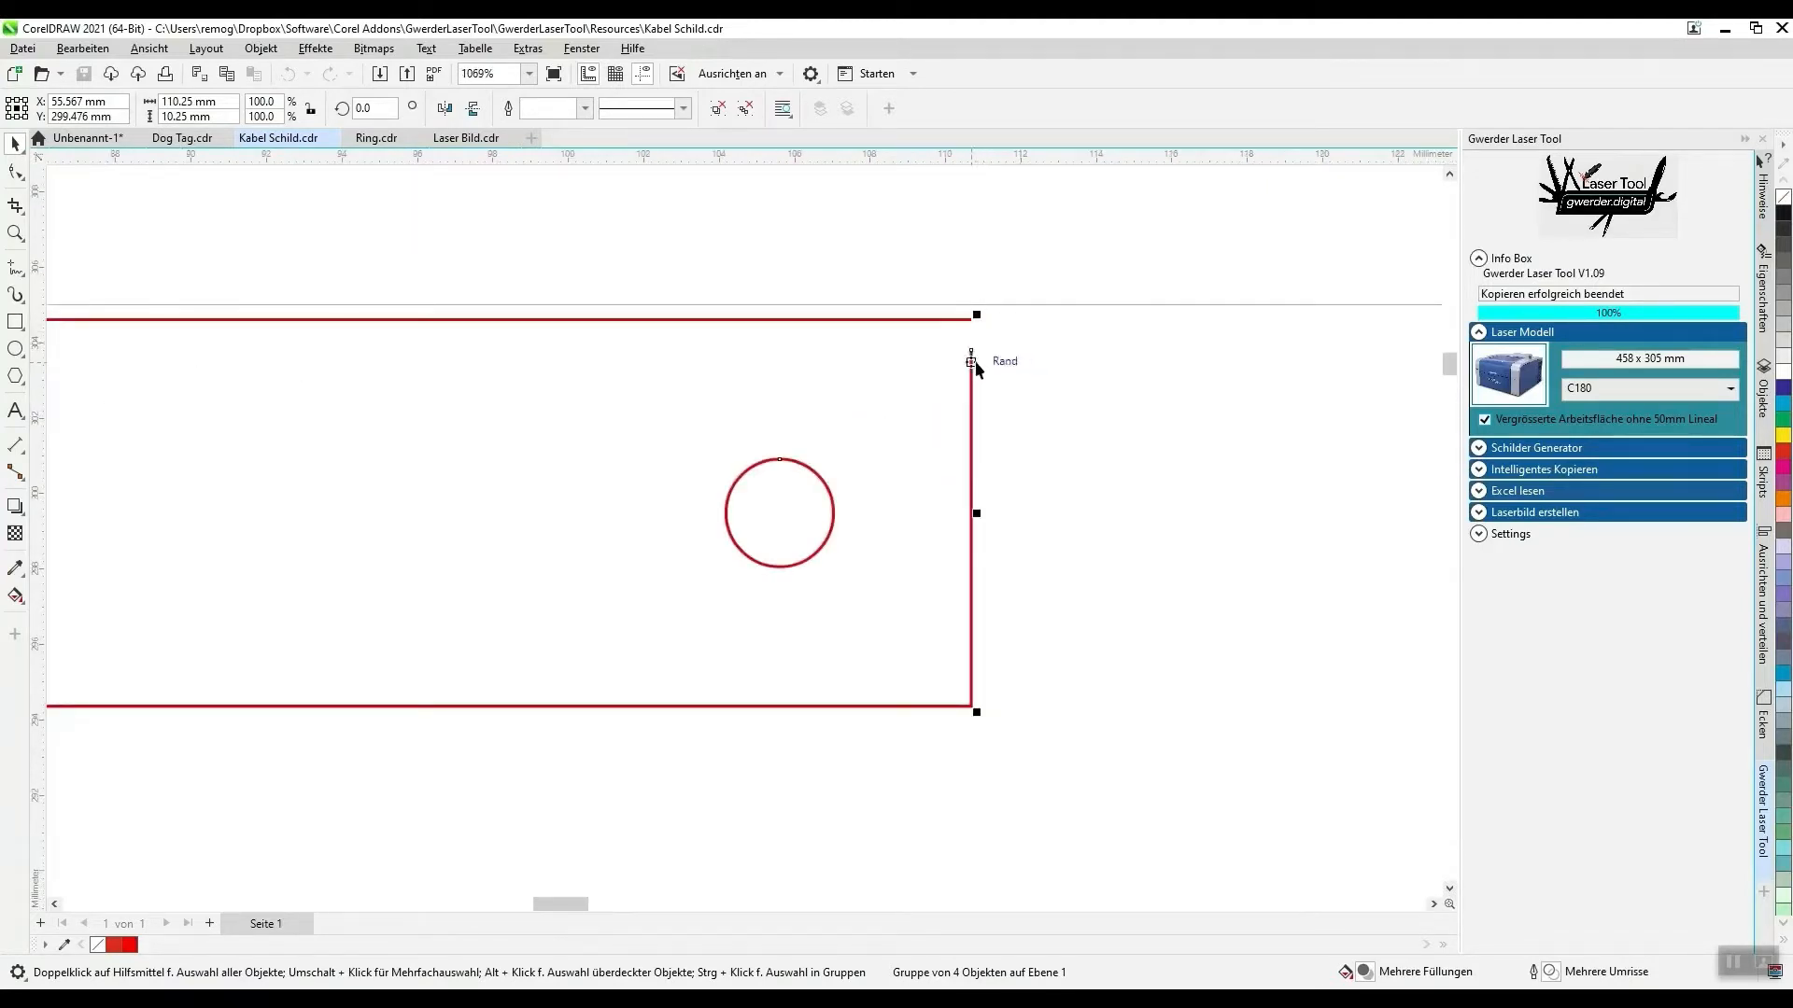
scroll(1089, 304, down, 8)
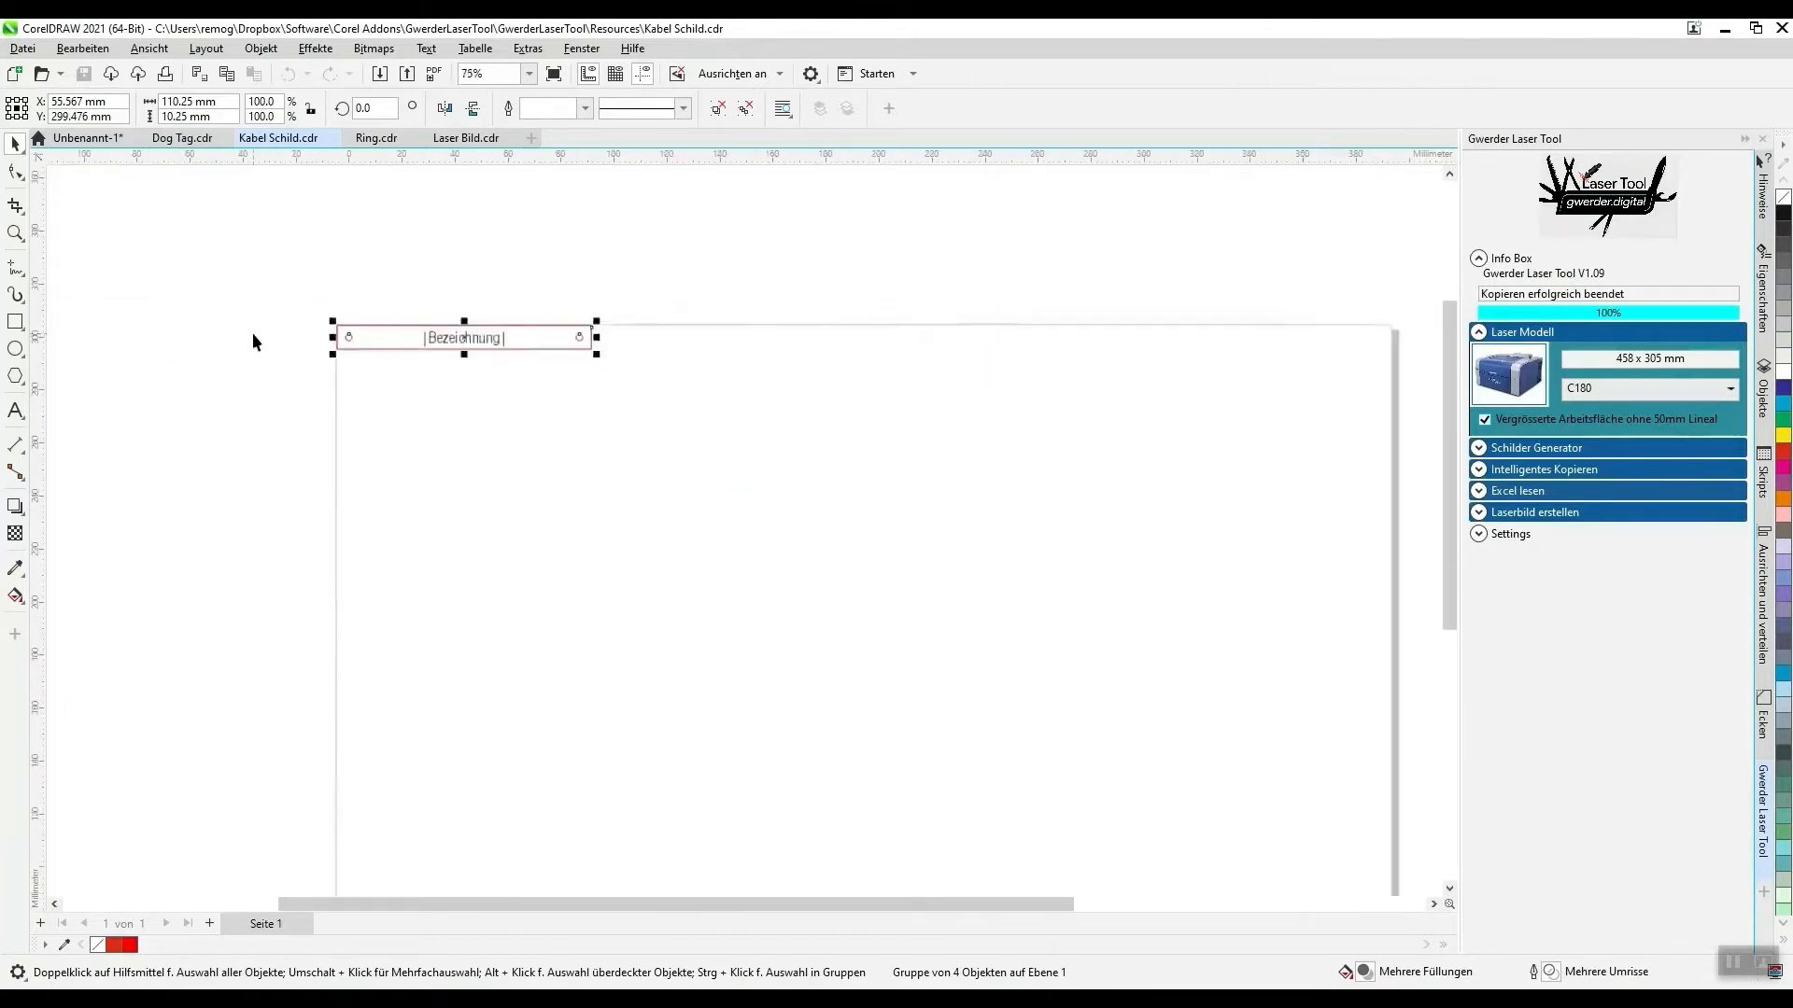
scroll(253, 334, down, 2)
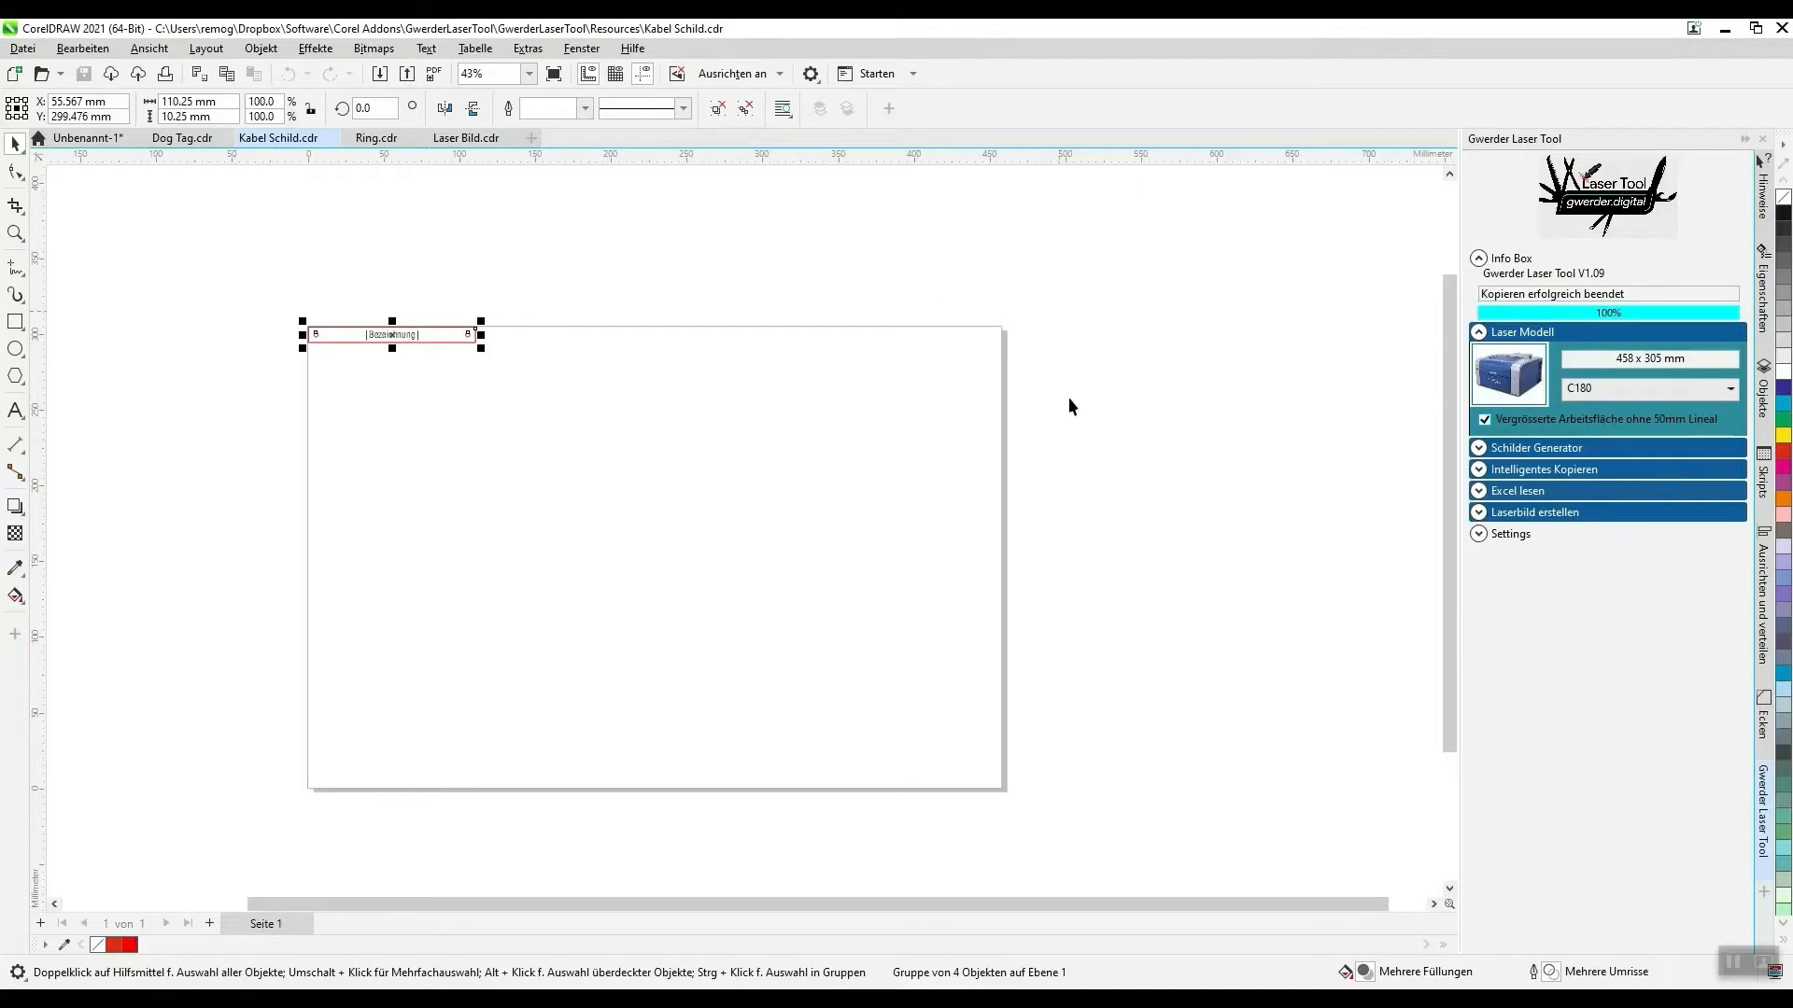
scroll(254, 295, up, 2)
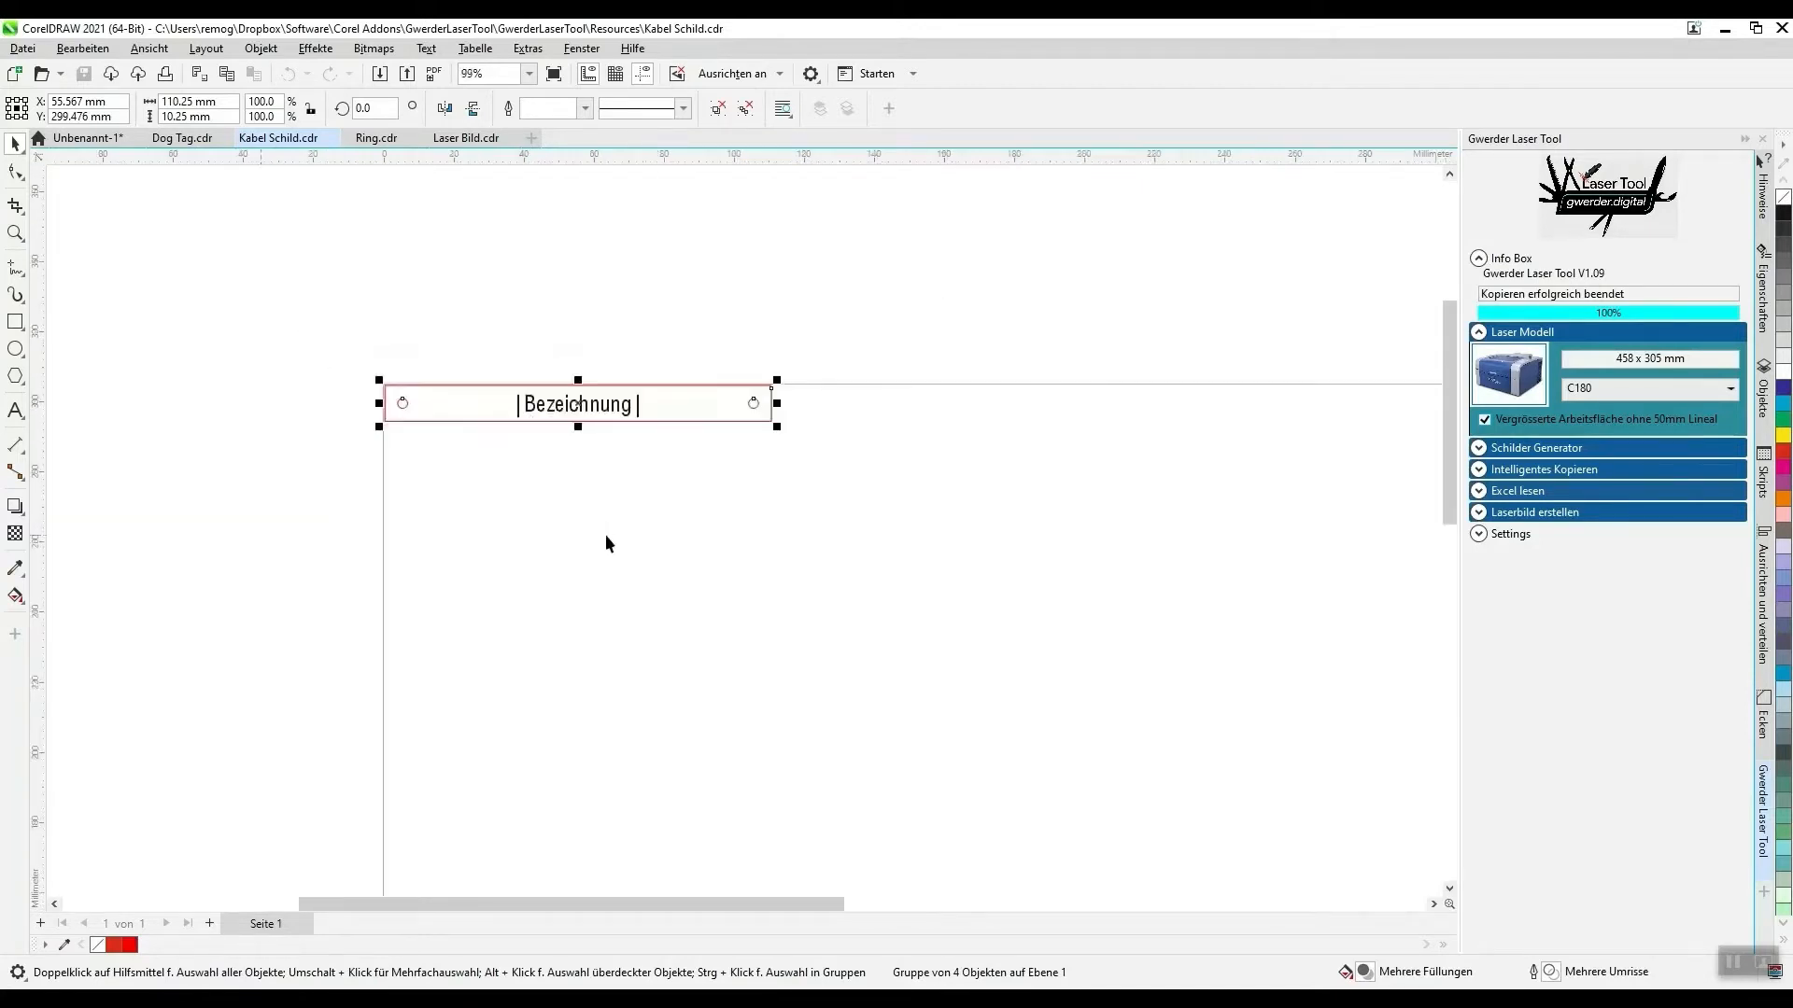
scroll(605, 534, up, 2)
- Switch to the Excel Tabelle Test workbook in Excel and copy cells A1:A16 of the Kabel sheet
key(alt+Tab)
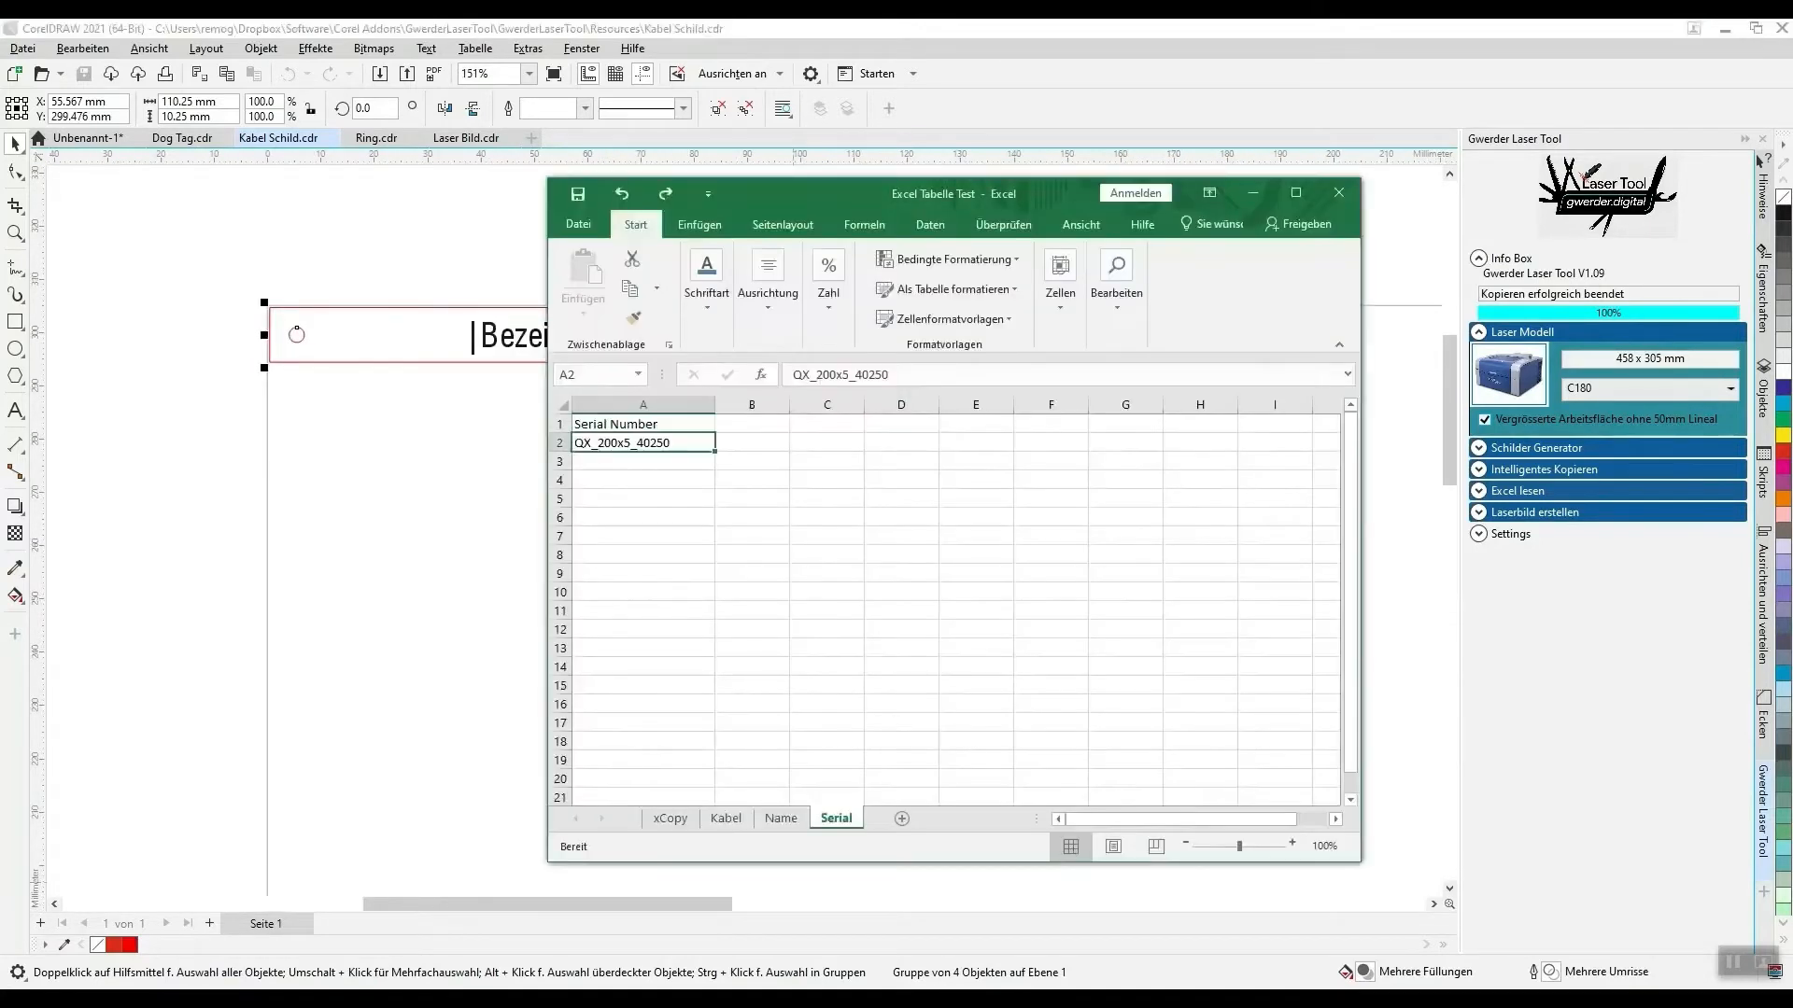
click(726, 822)
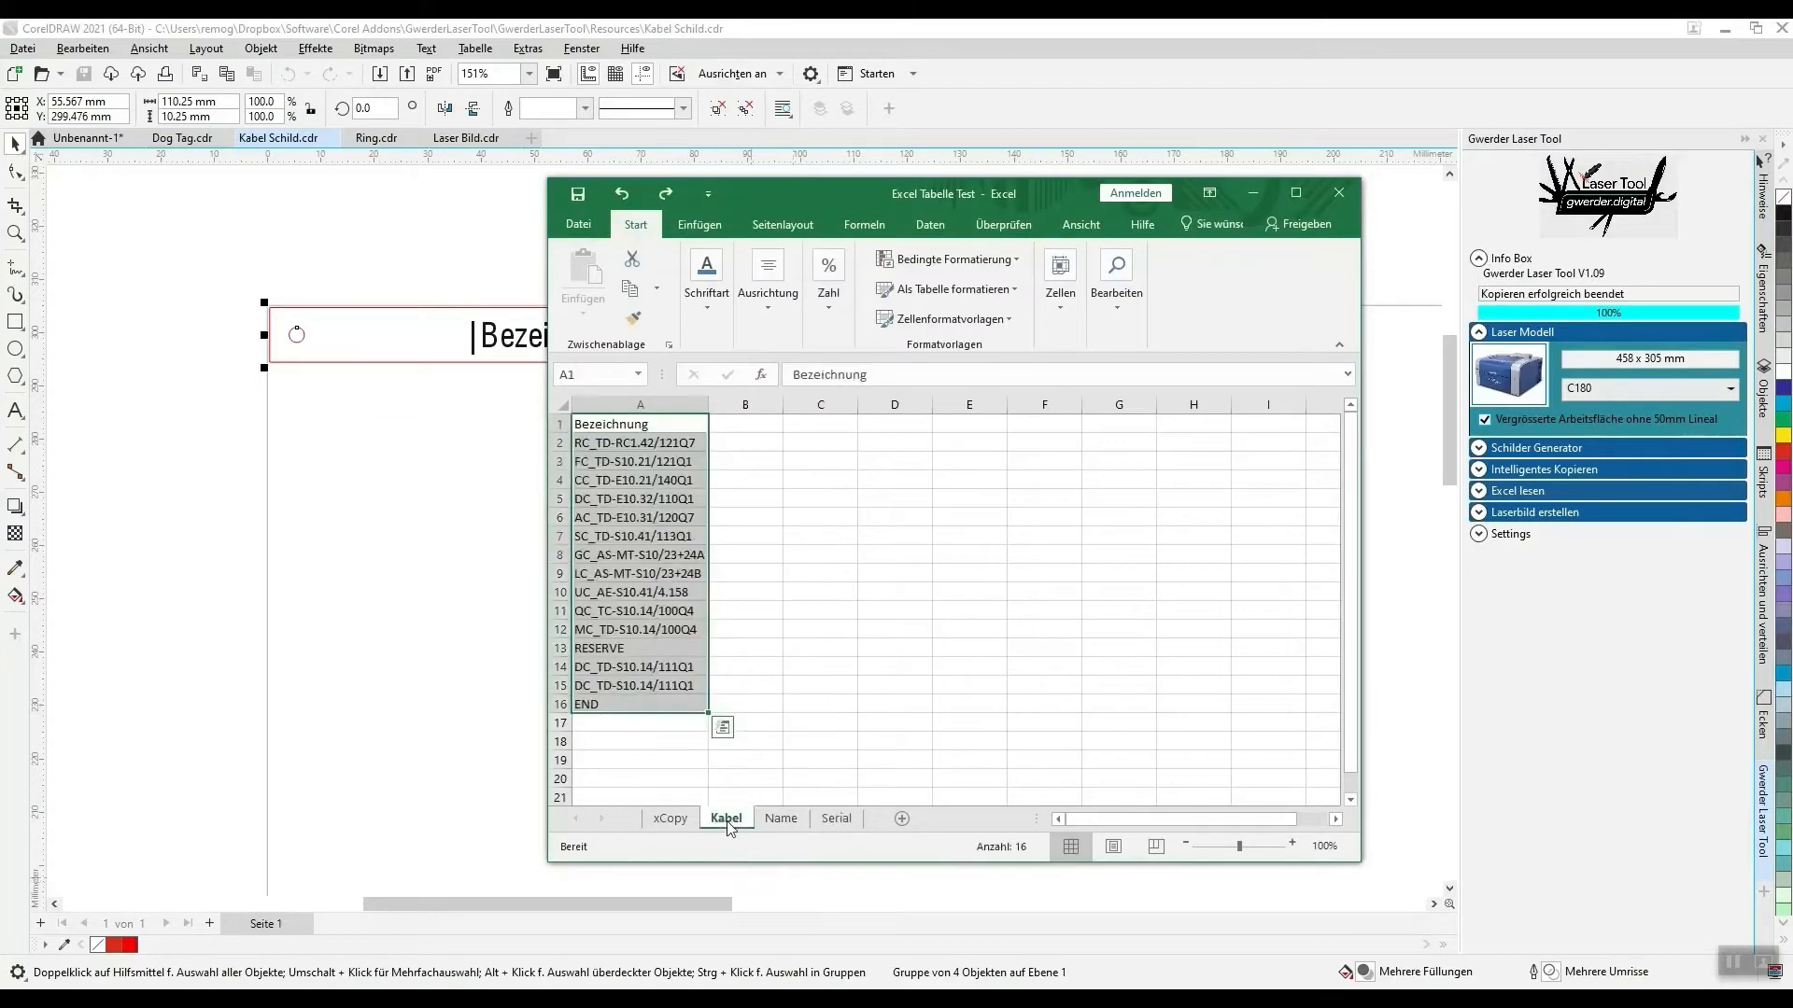
click(631, 426)
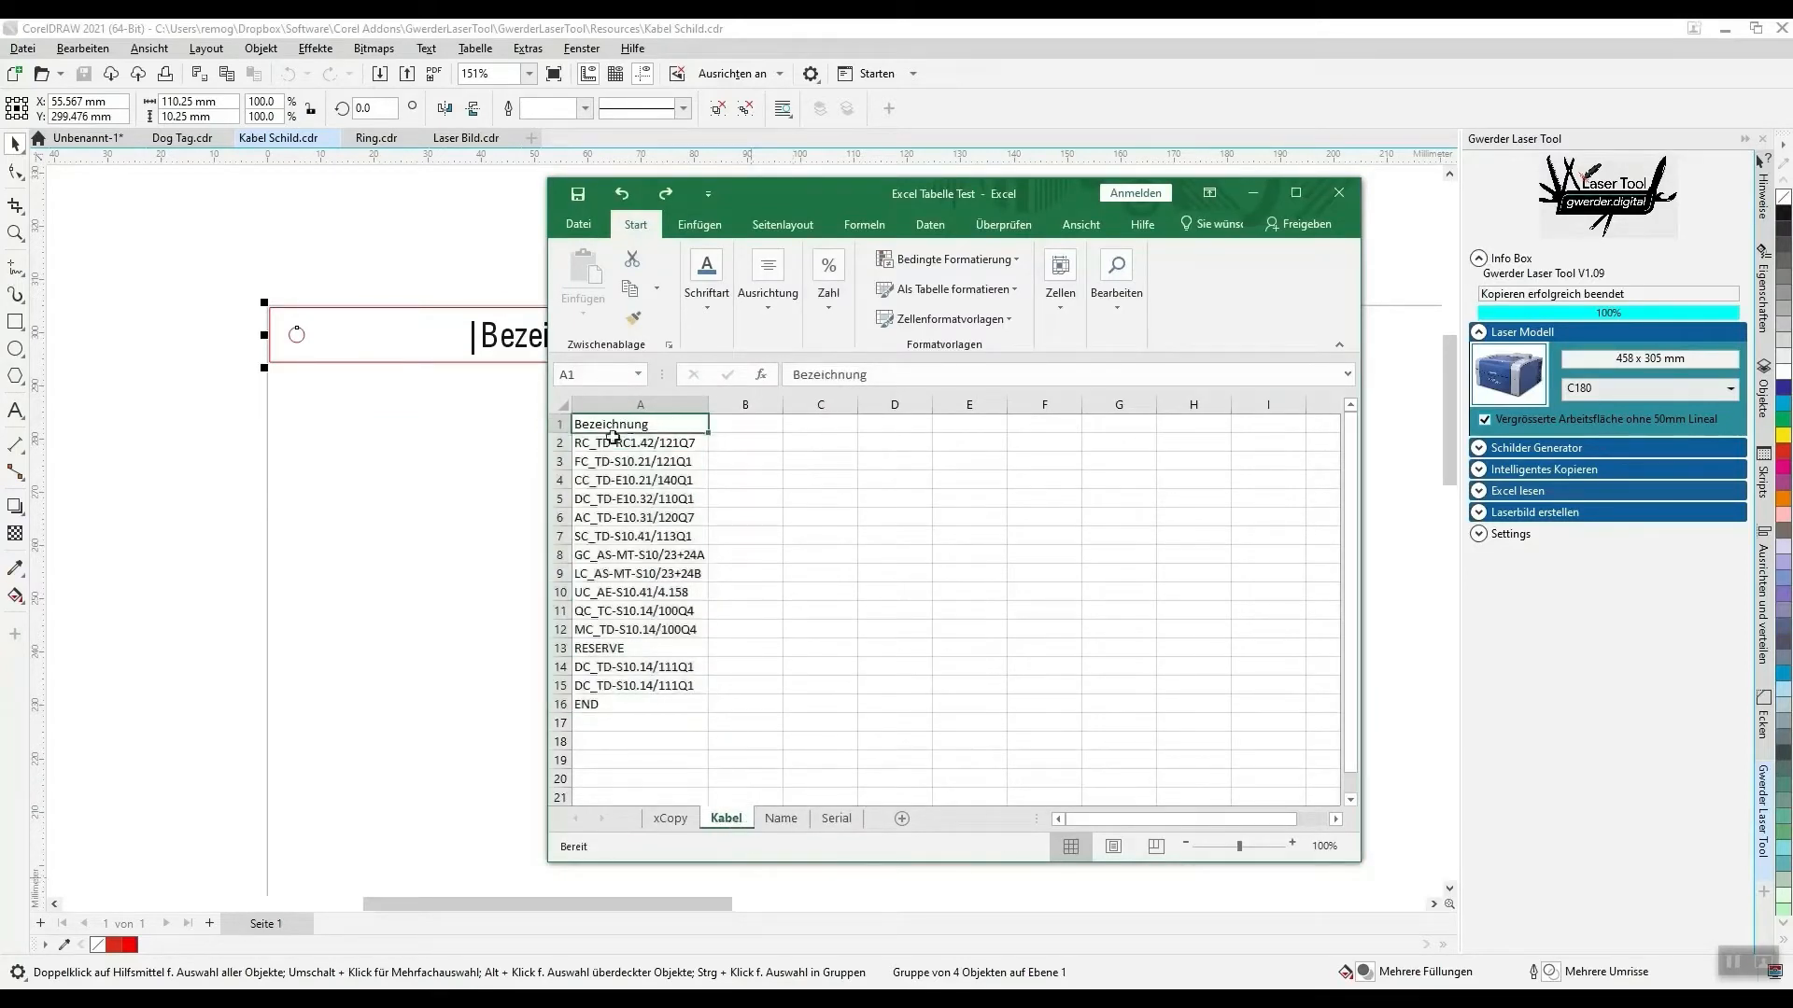
drag(805, 182, 906, 175)
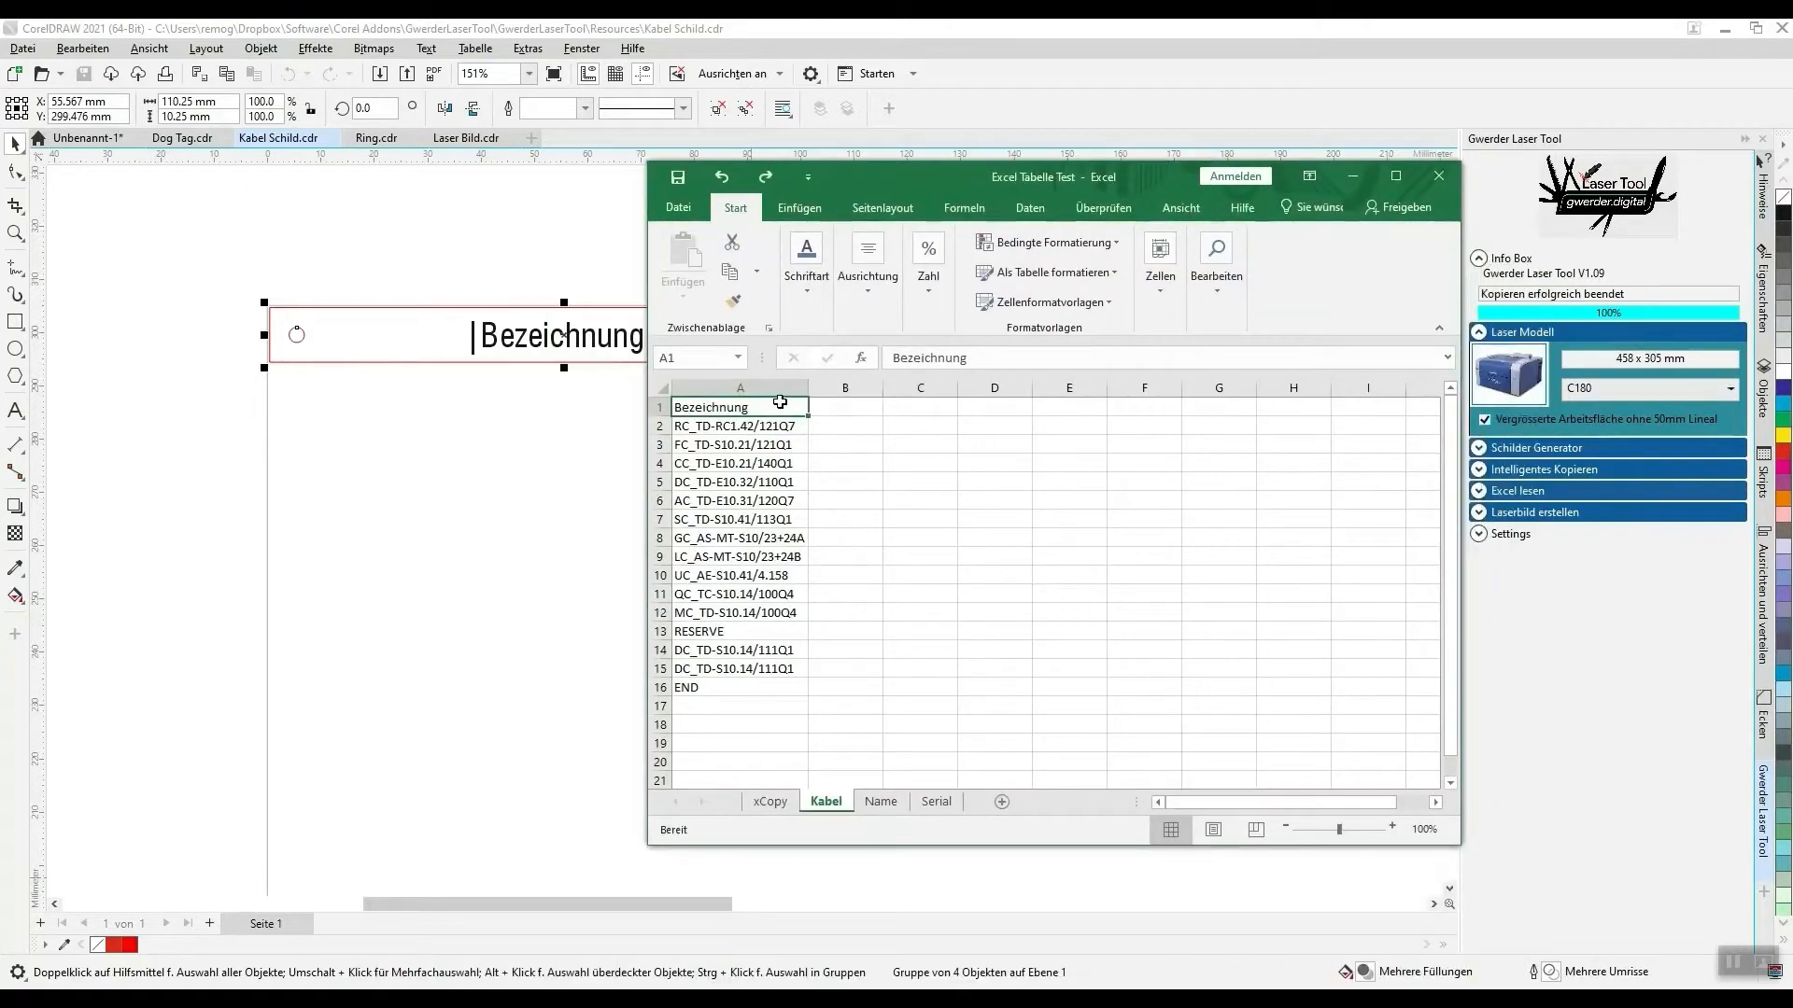
shift+click(731, 685)
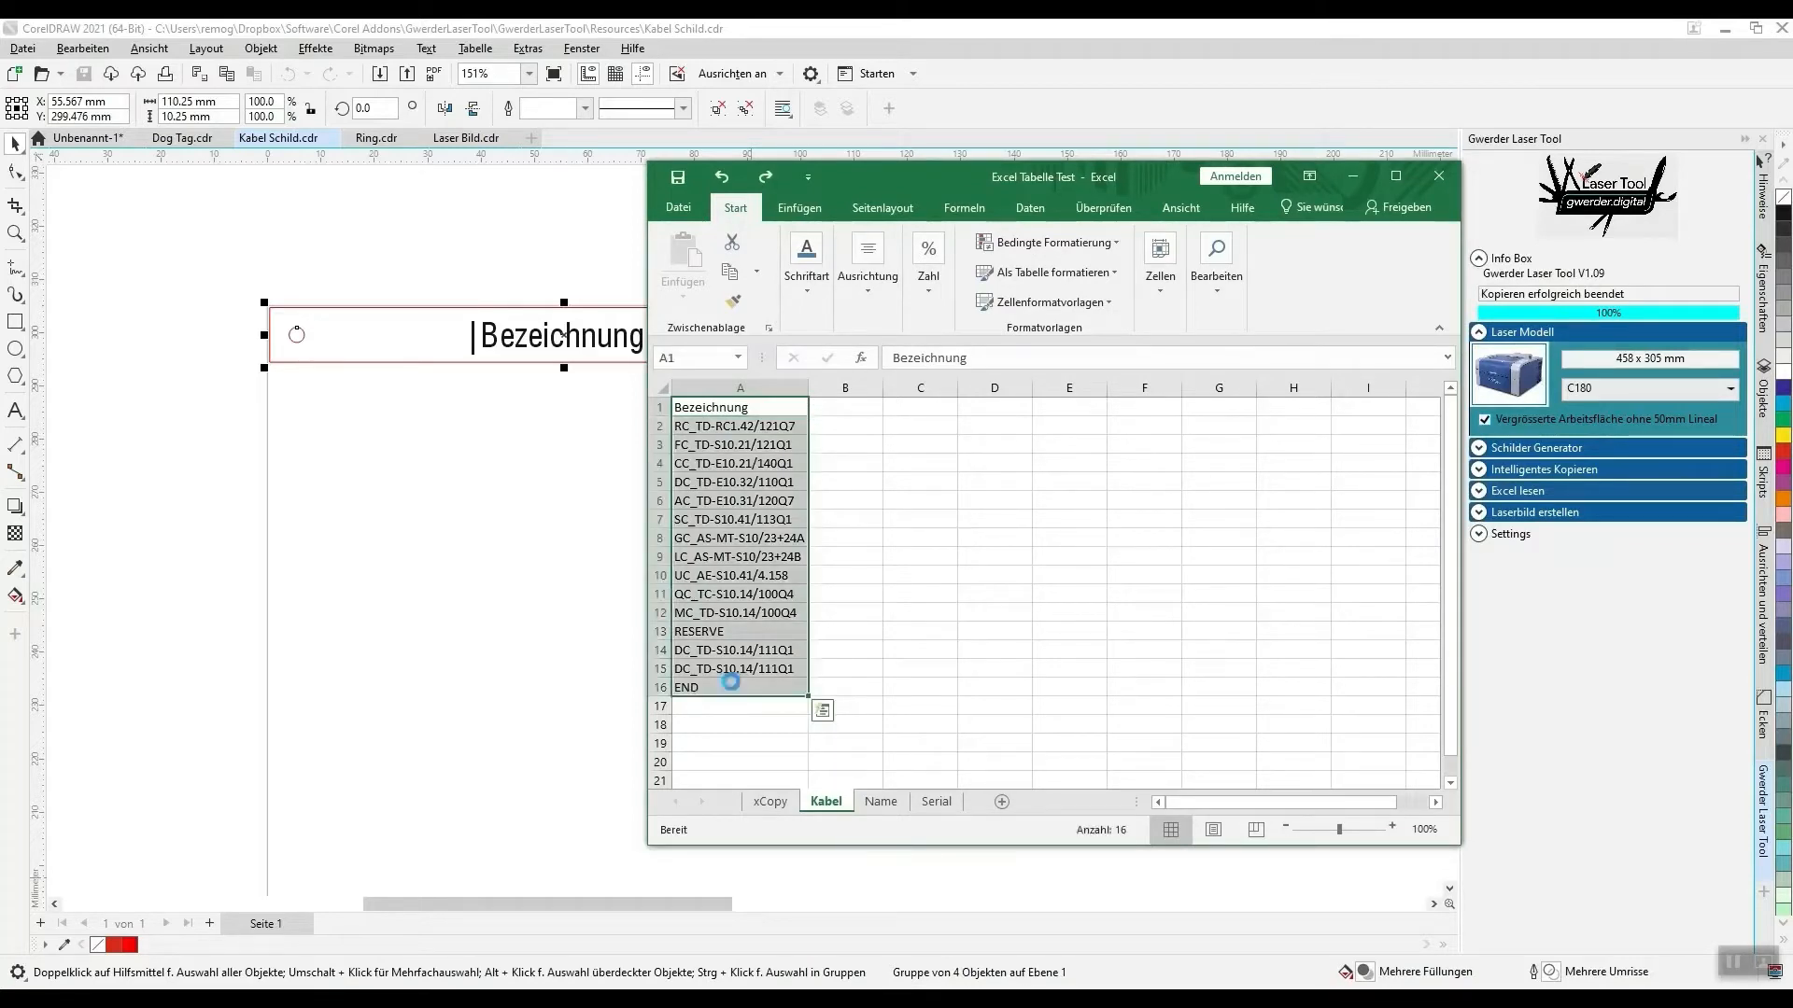
key(ctrl+c)
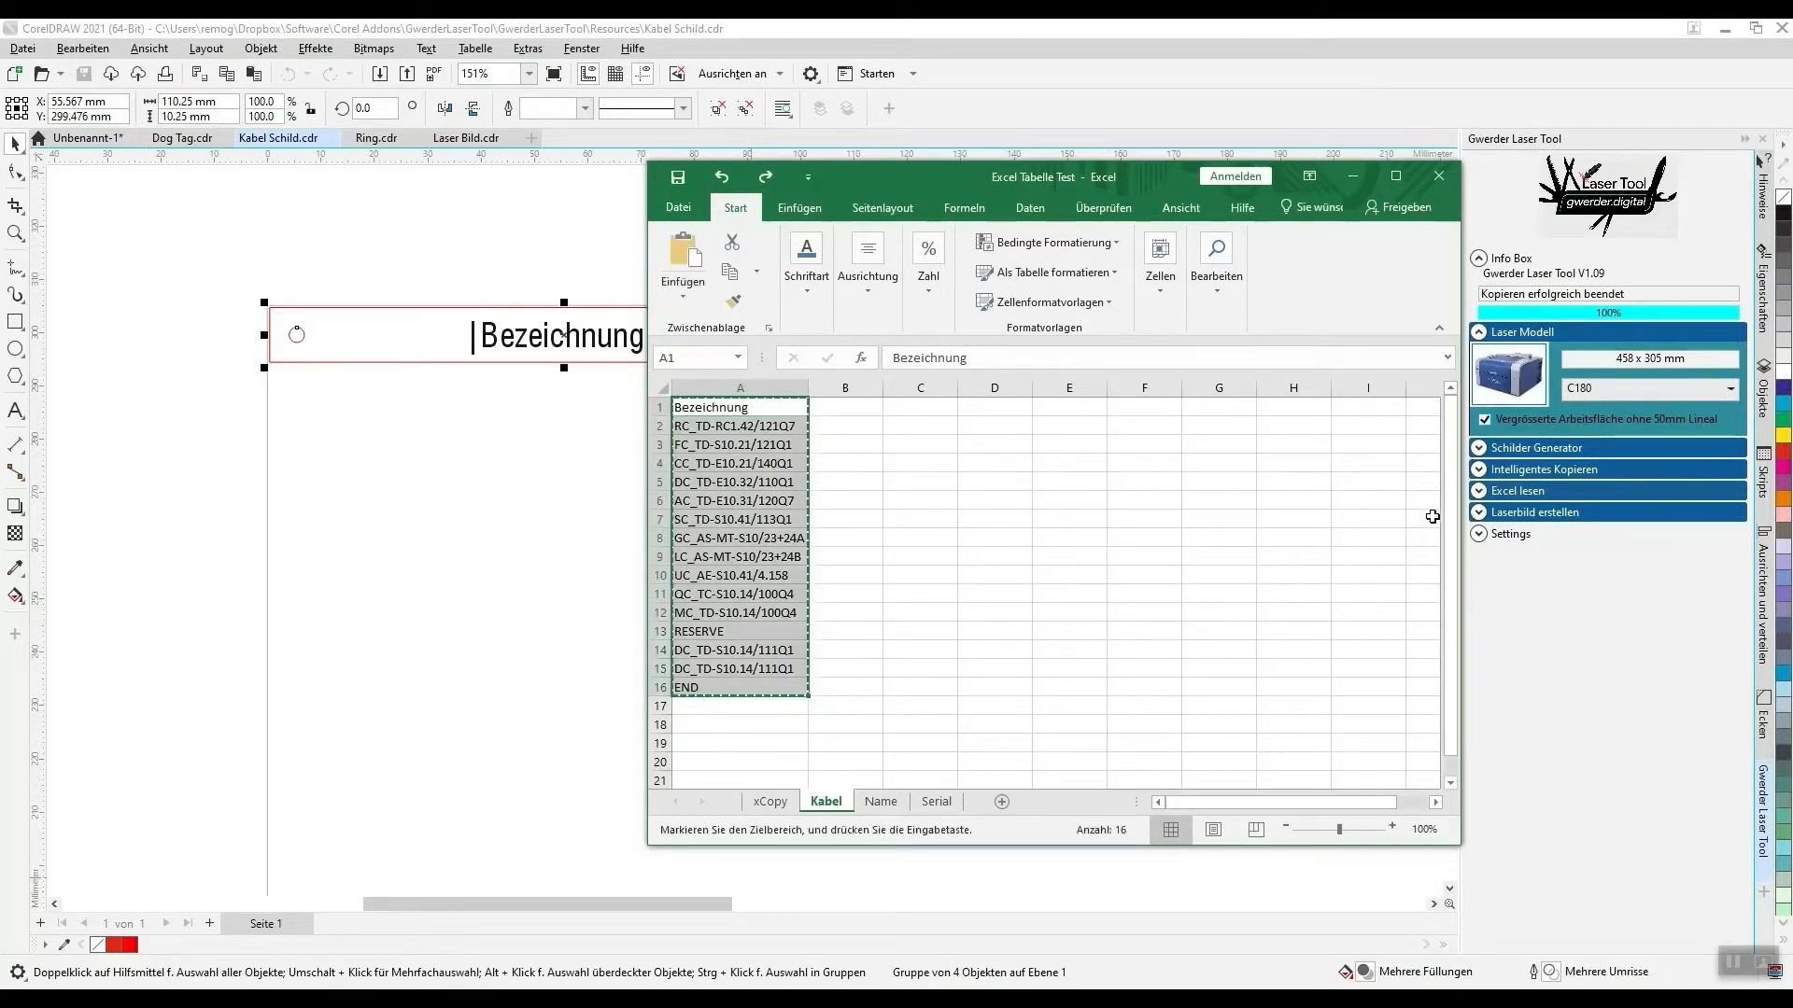
- Back in CorelDRAW, expand the Excel lesen section and read the copied Excel data from the clipboard
click(1480, 493)
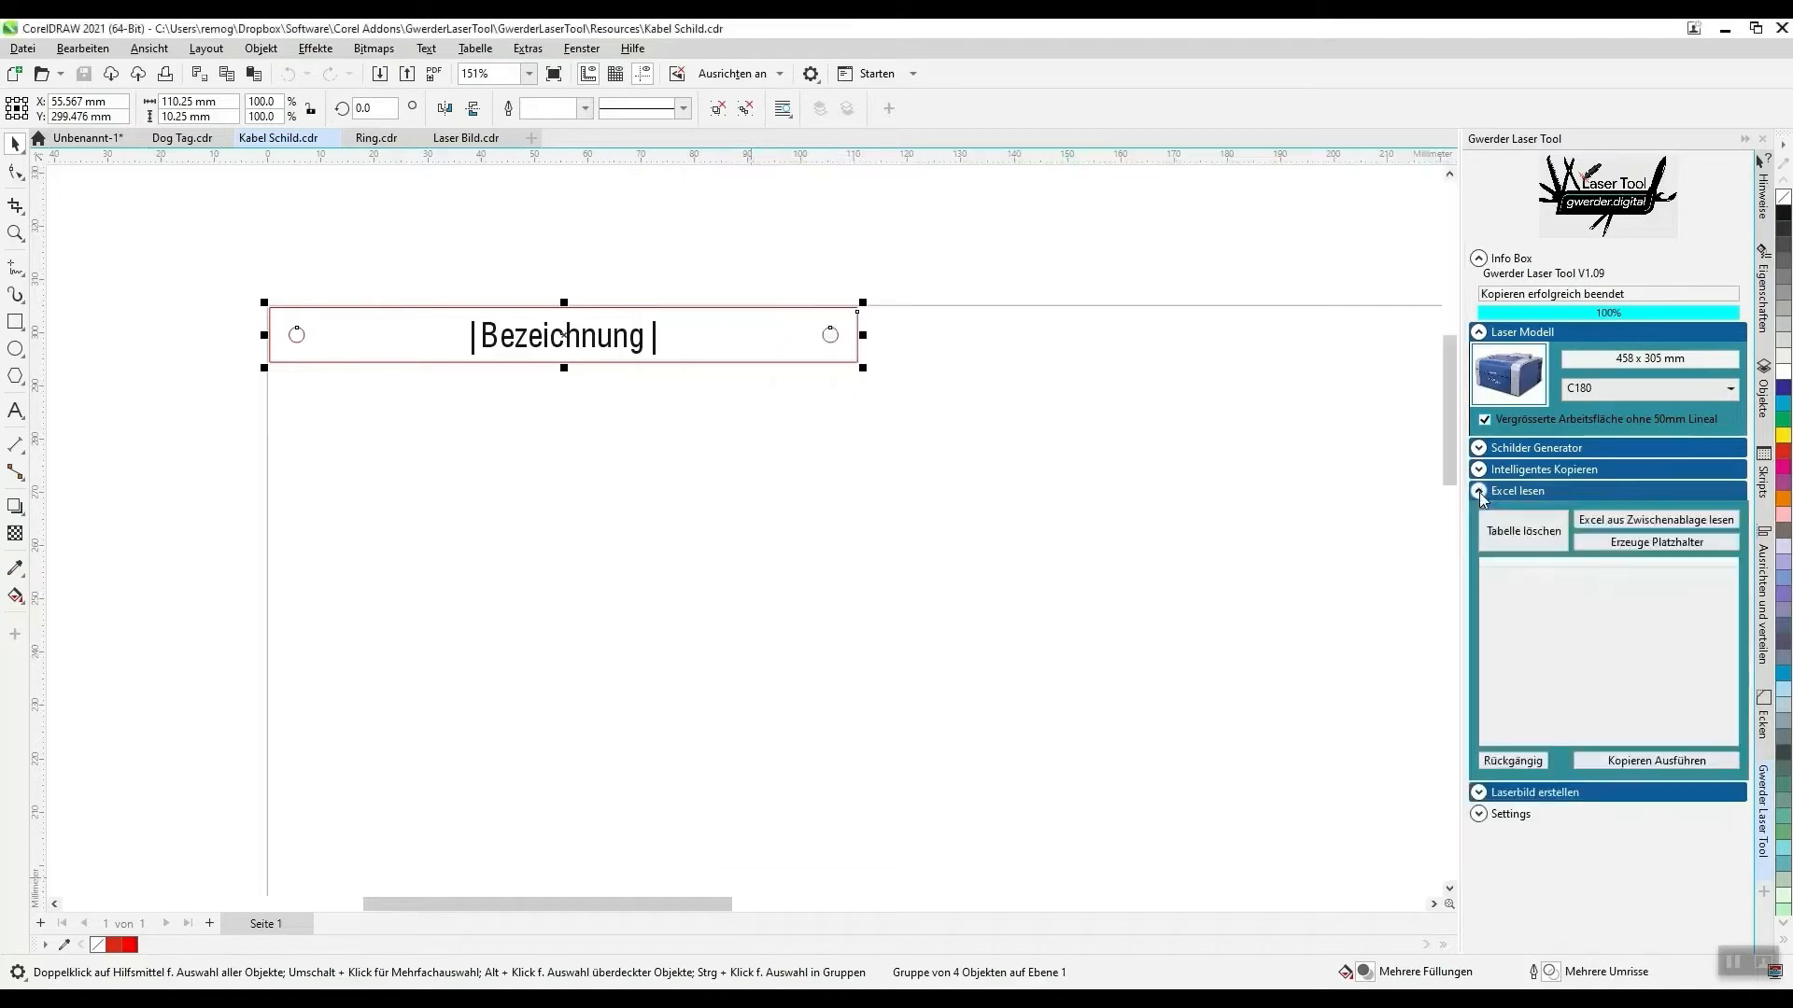
click(1594, 526)
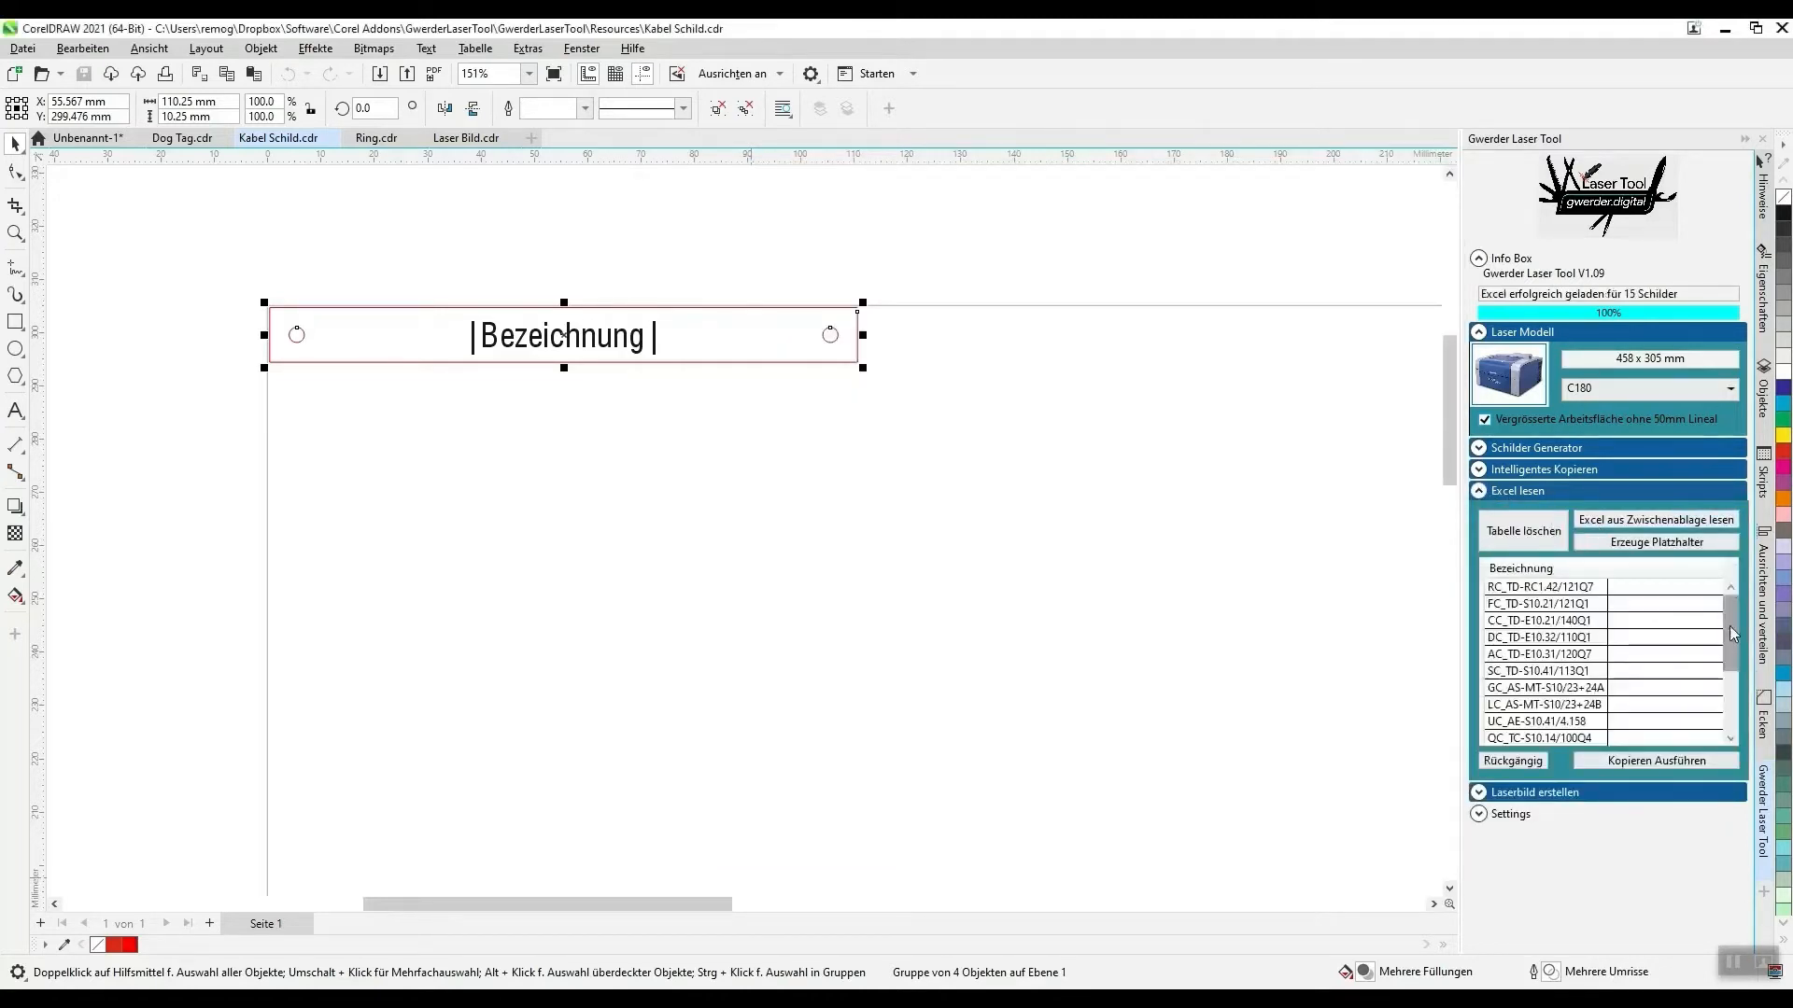
mouse_move(1732, 620)
mouse_down()
mouse_move(1739, 694)
mouse_move(1743, 620)
mouse_up()
- Generate one cable sign per Bezeichnung entry from the loaded table
scroll(317, 429, down, 2)
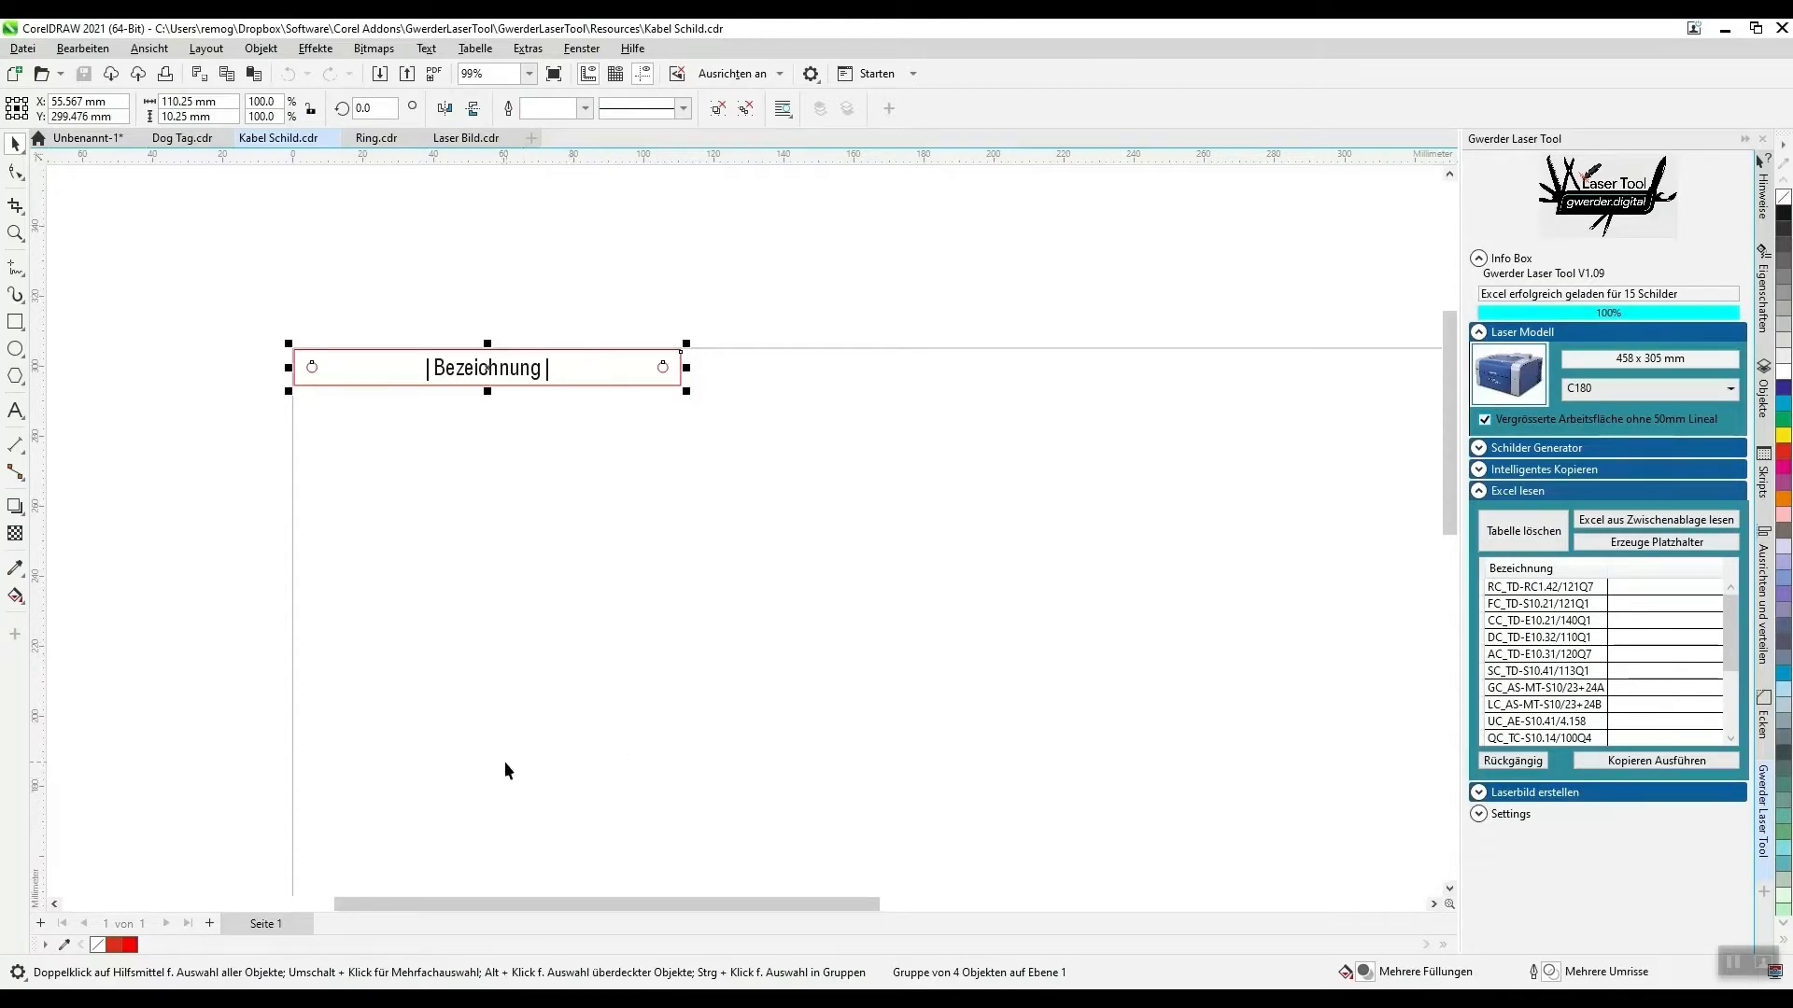
scroll(535, 699, up, 2)
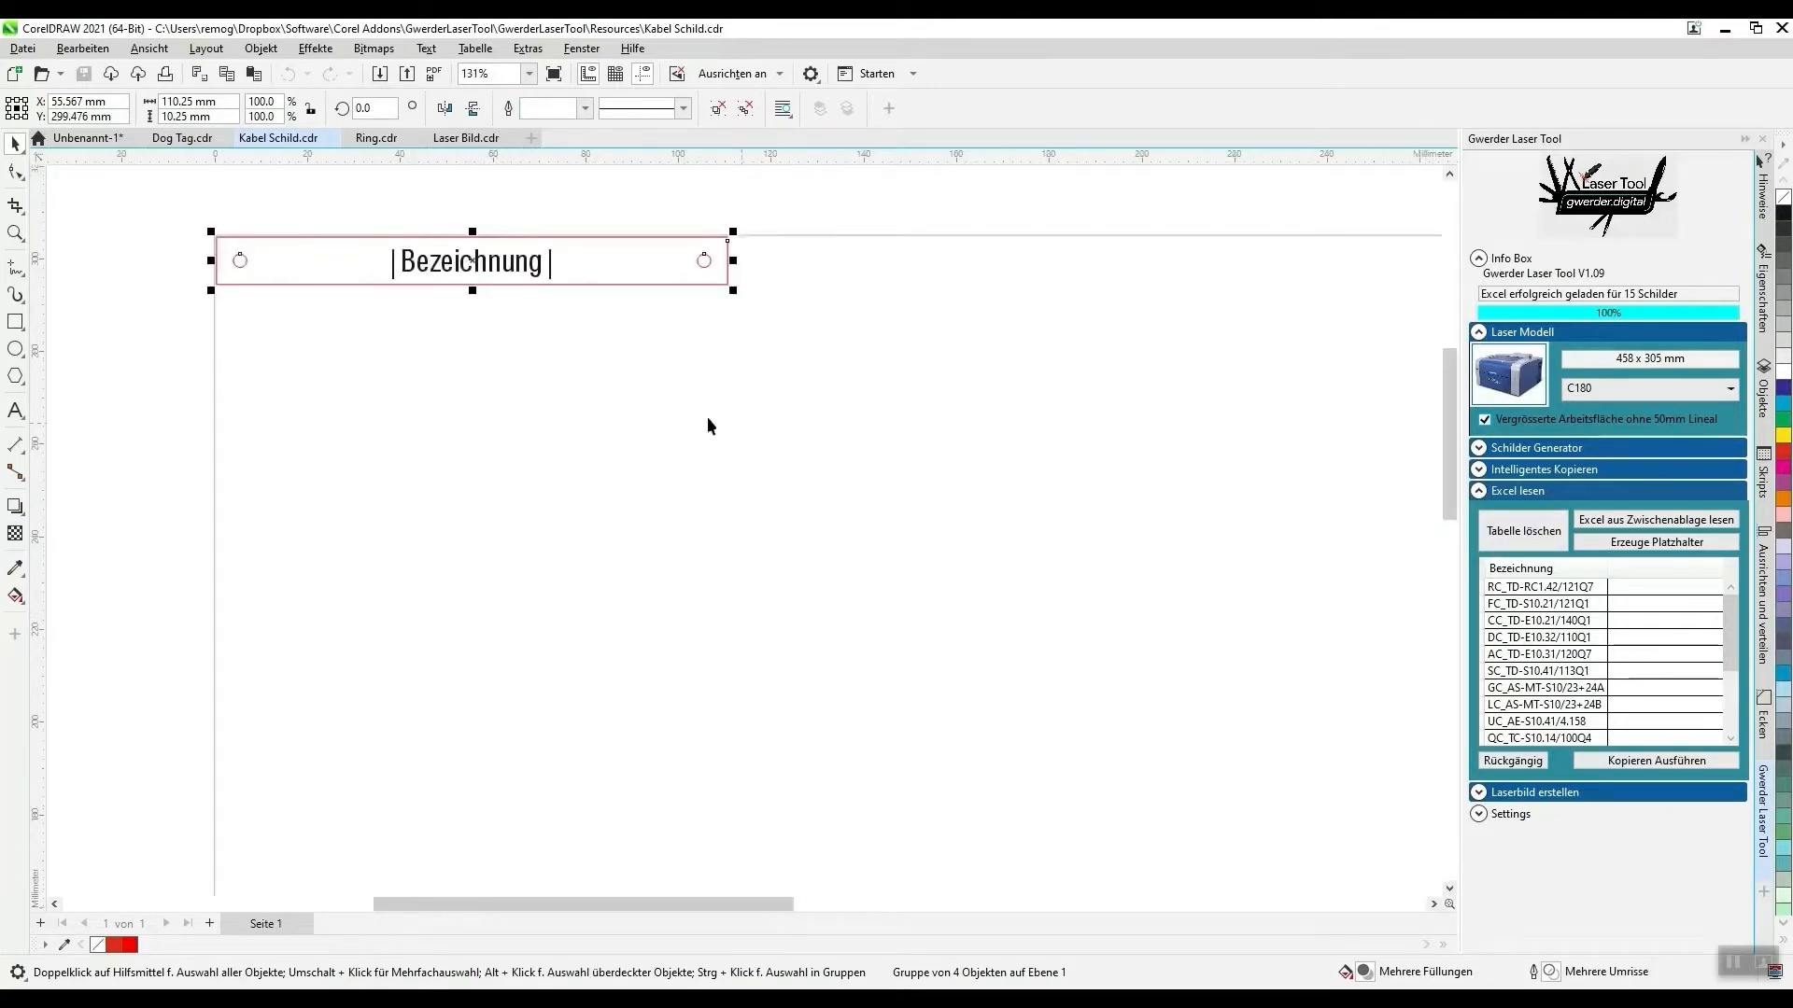
scroll(528, 347, down, 3)
click(1656, 760)
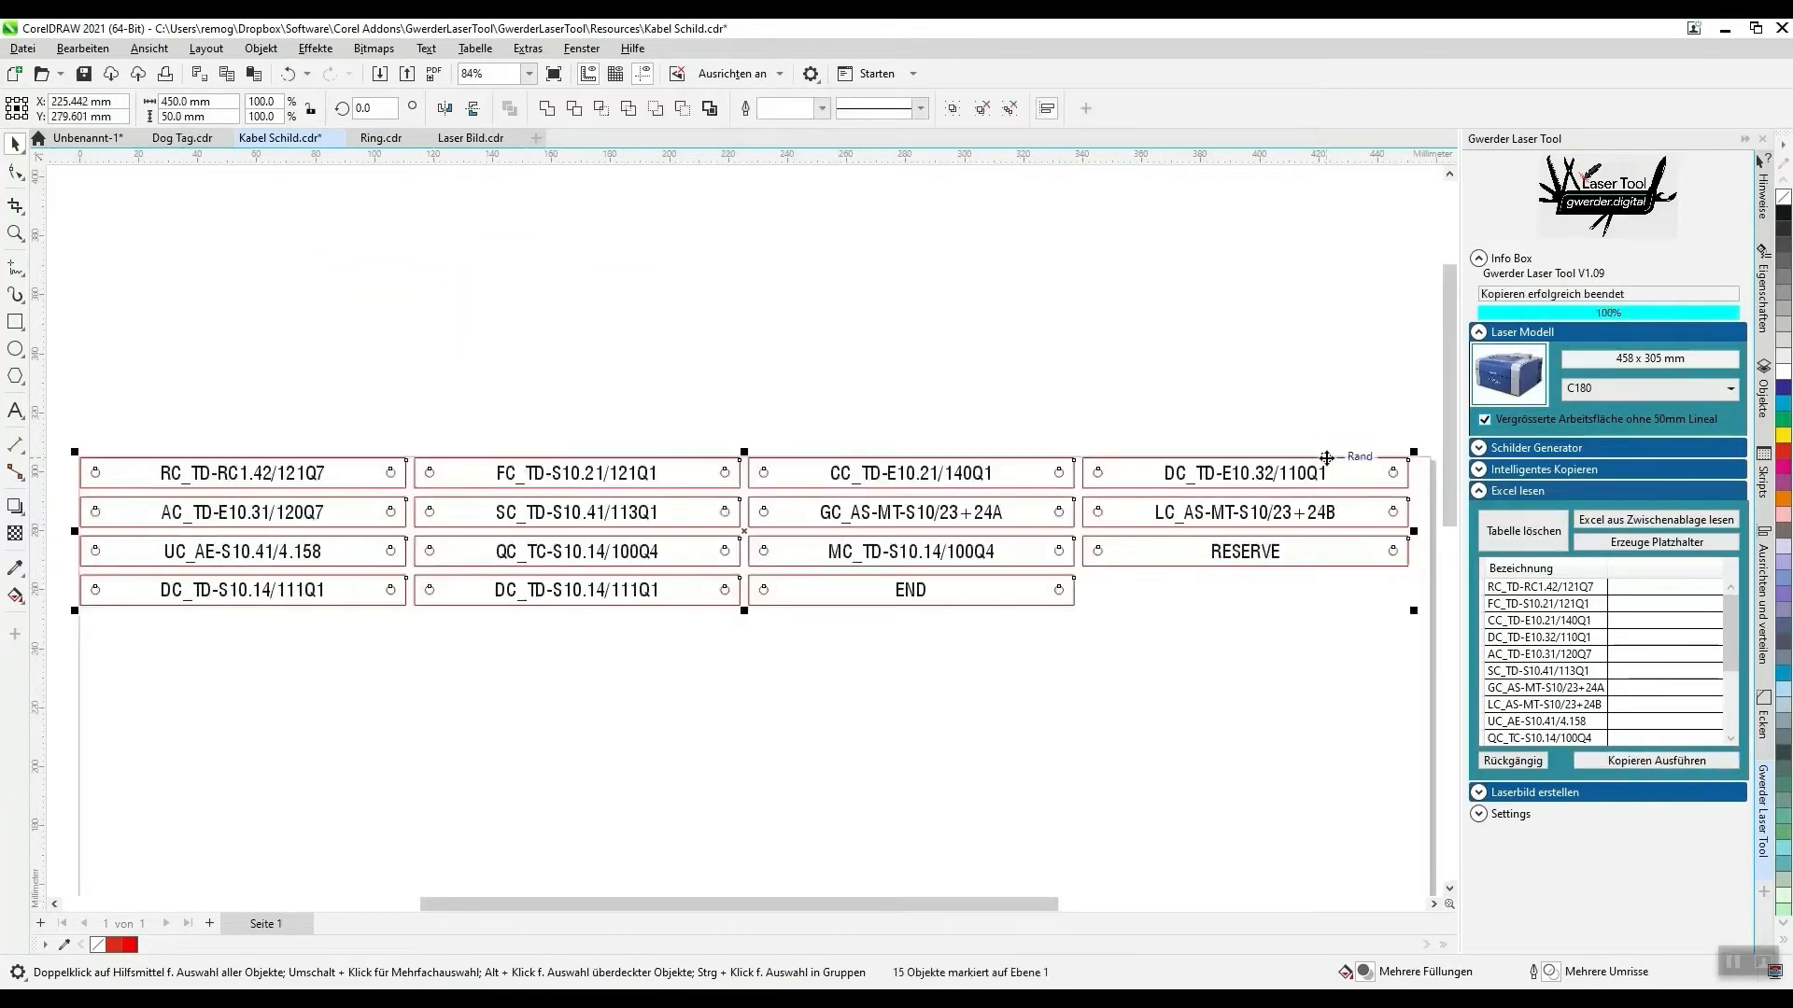
- Review the generated cable signs on the page and undo the copying
scroll(814, 598, down, 2)
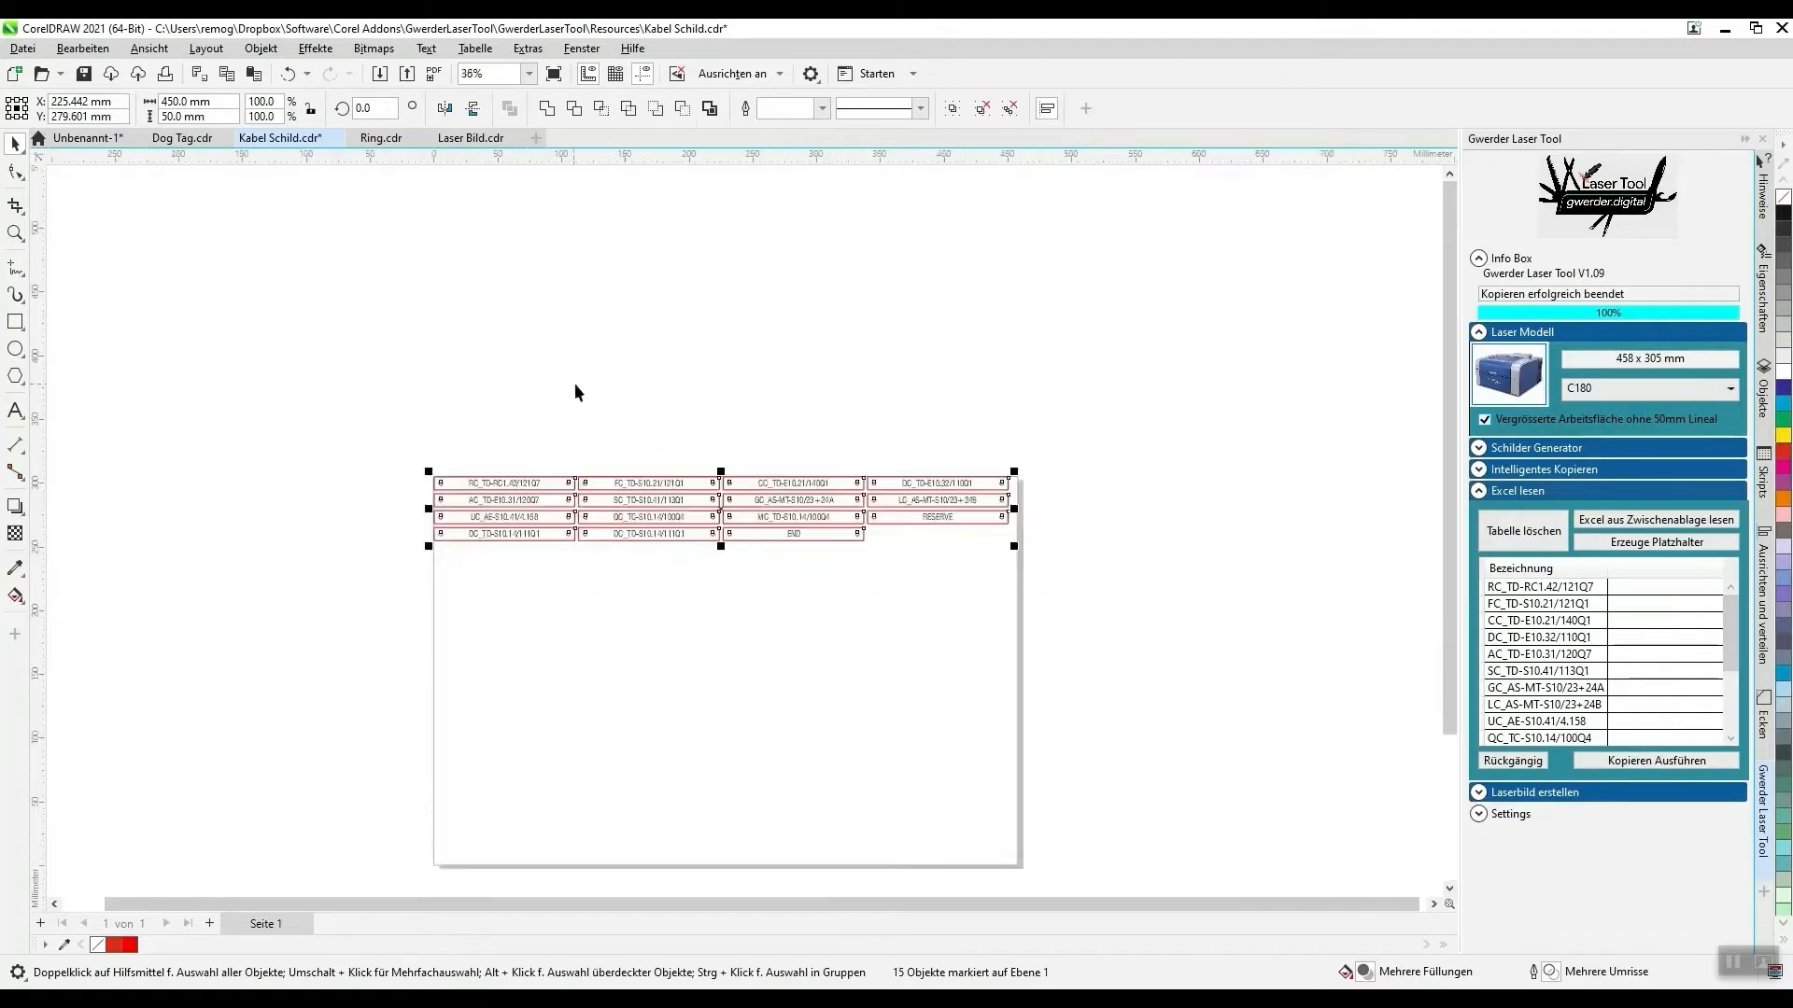
scroll(580, 388, down, 1)
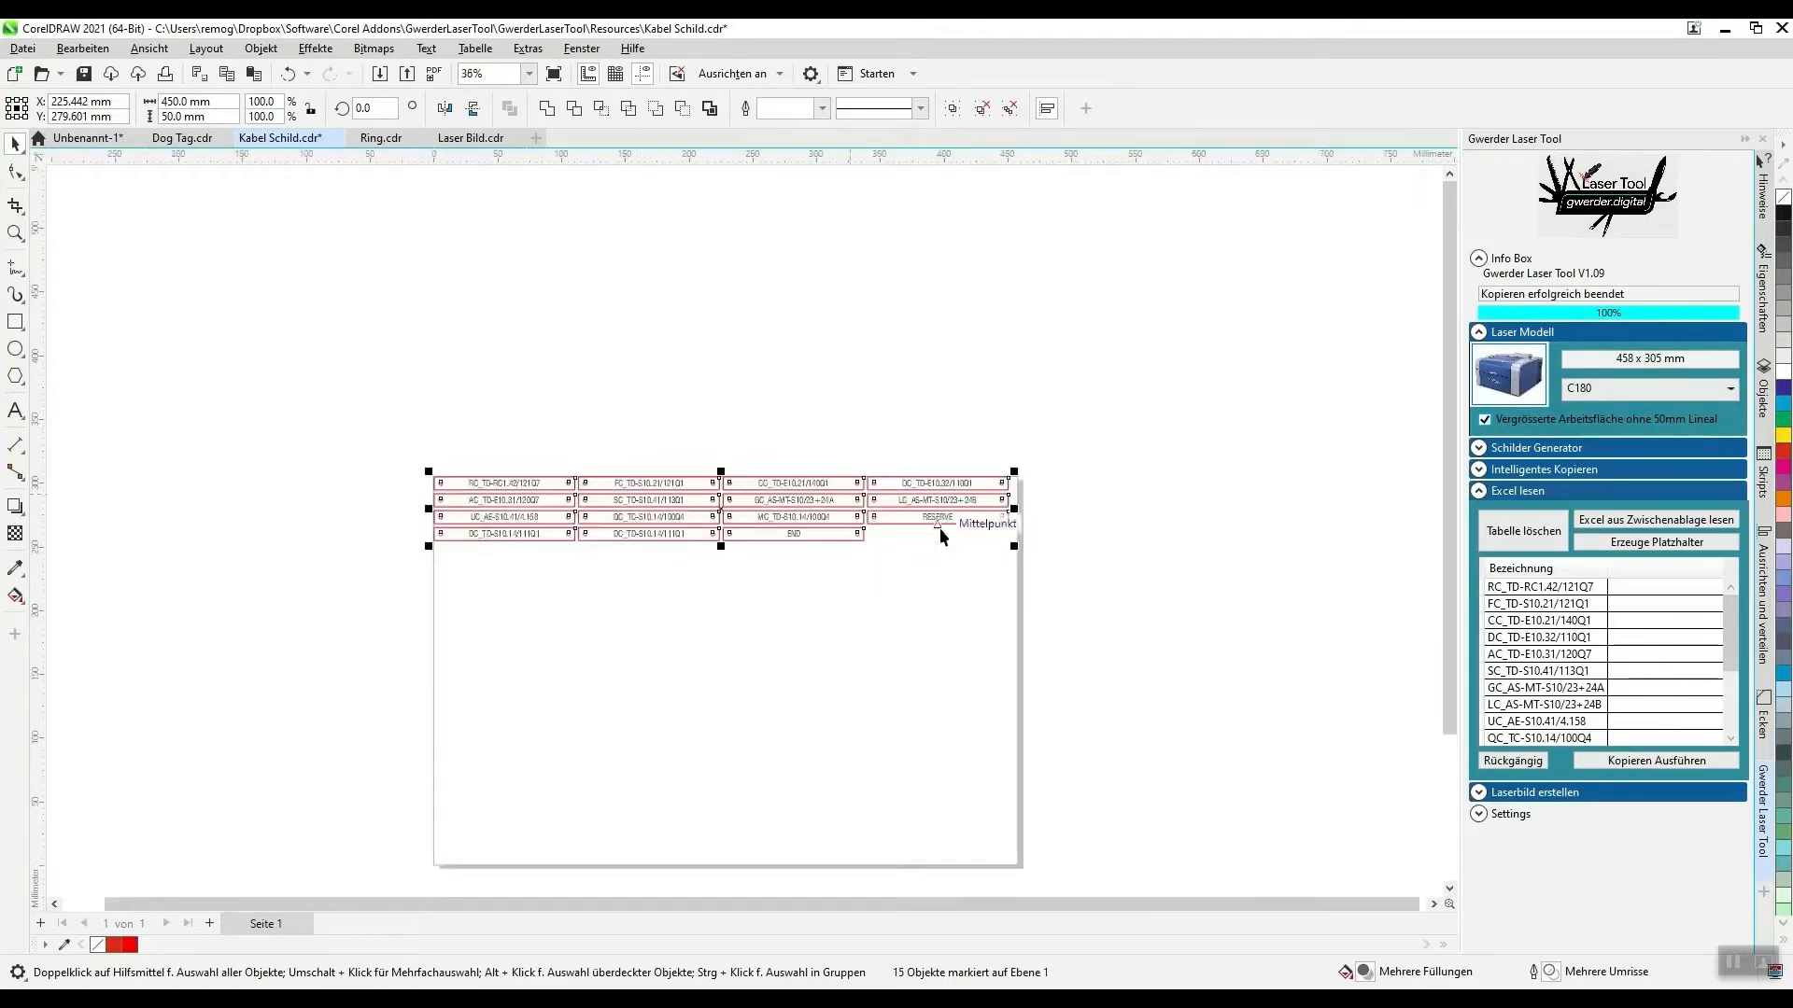
click(1503, 762)
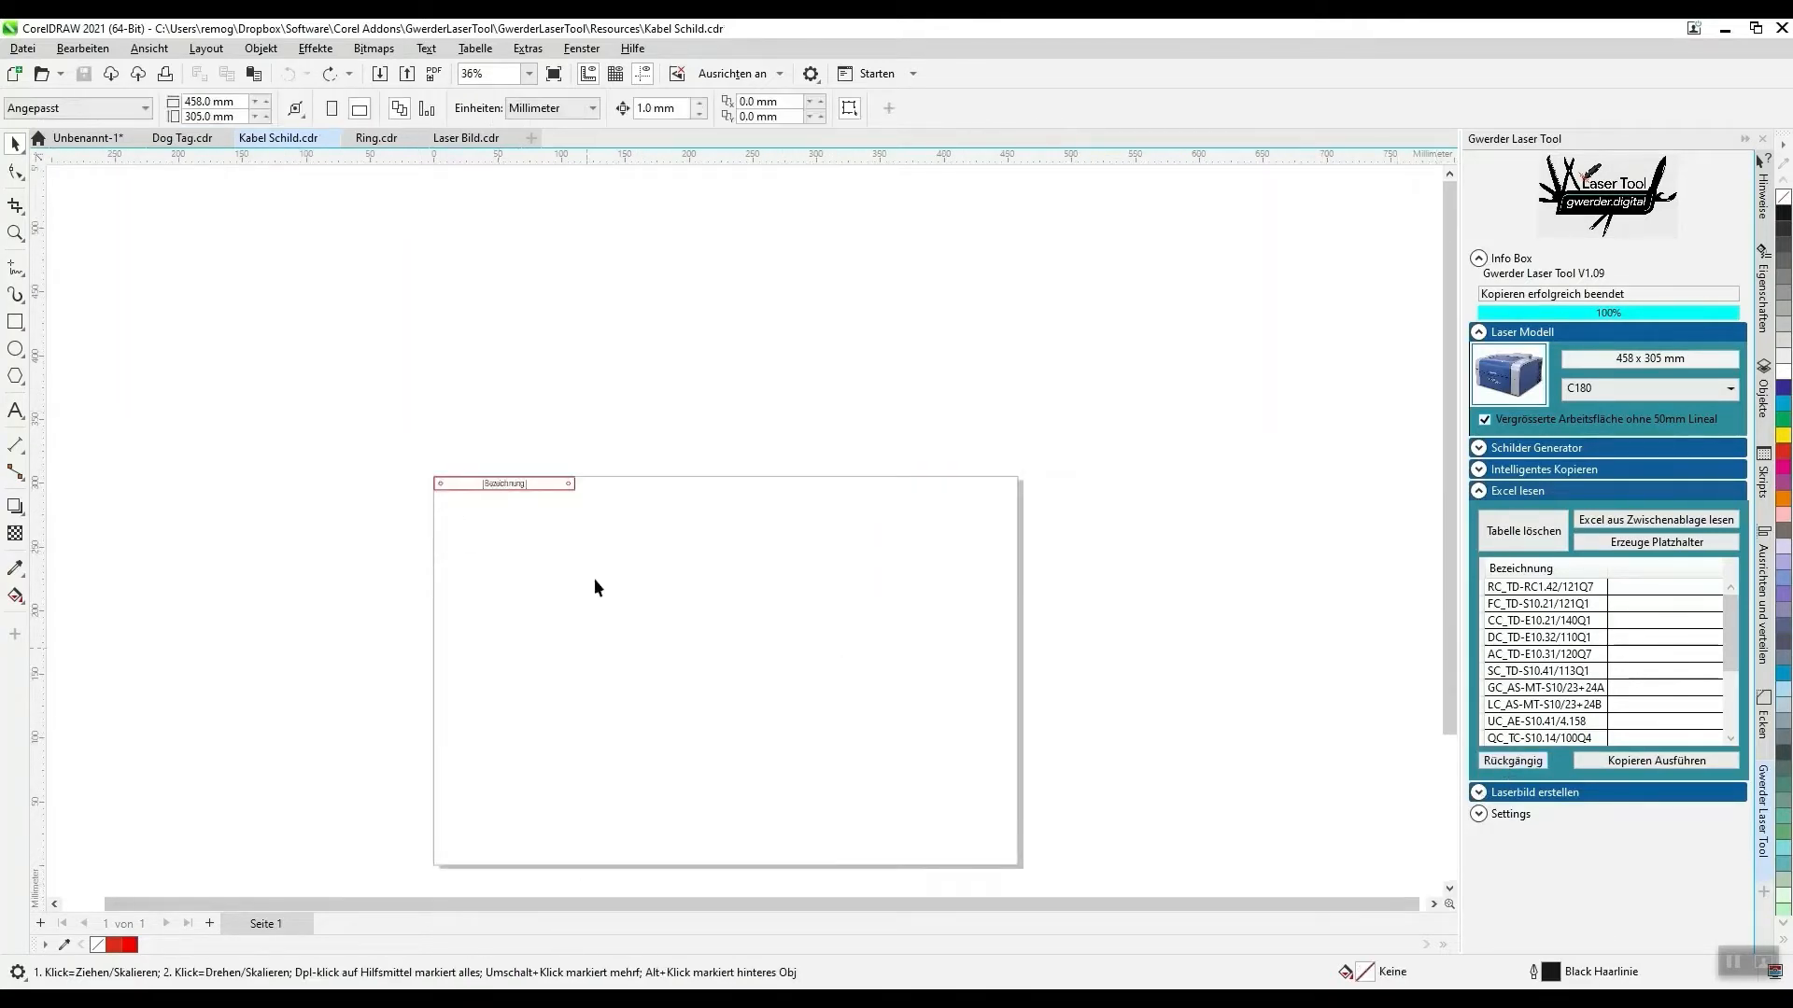
- Switch to Excel and examine the Bezeichnung entries and their copy counts on the xCopy sheet
click(873, 976)
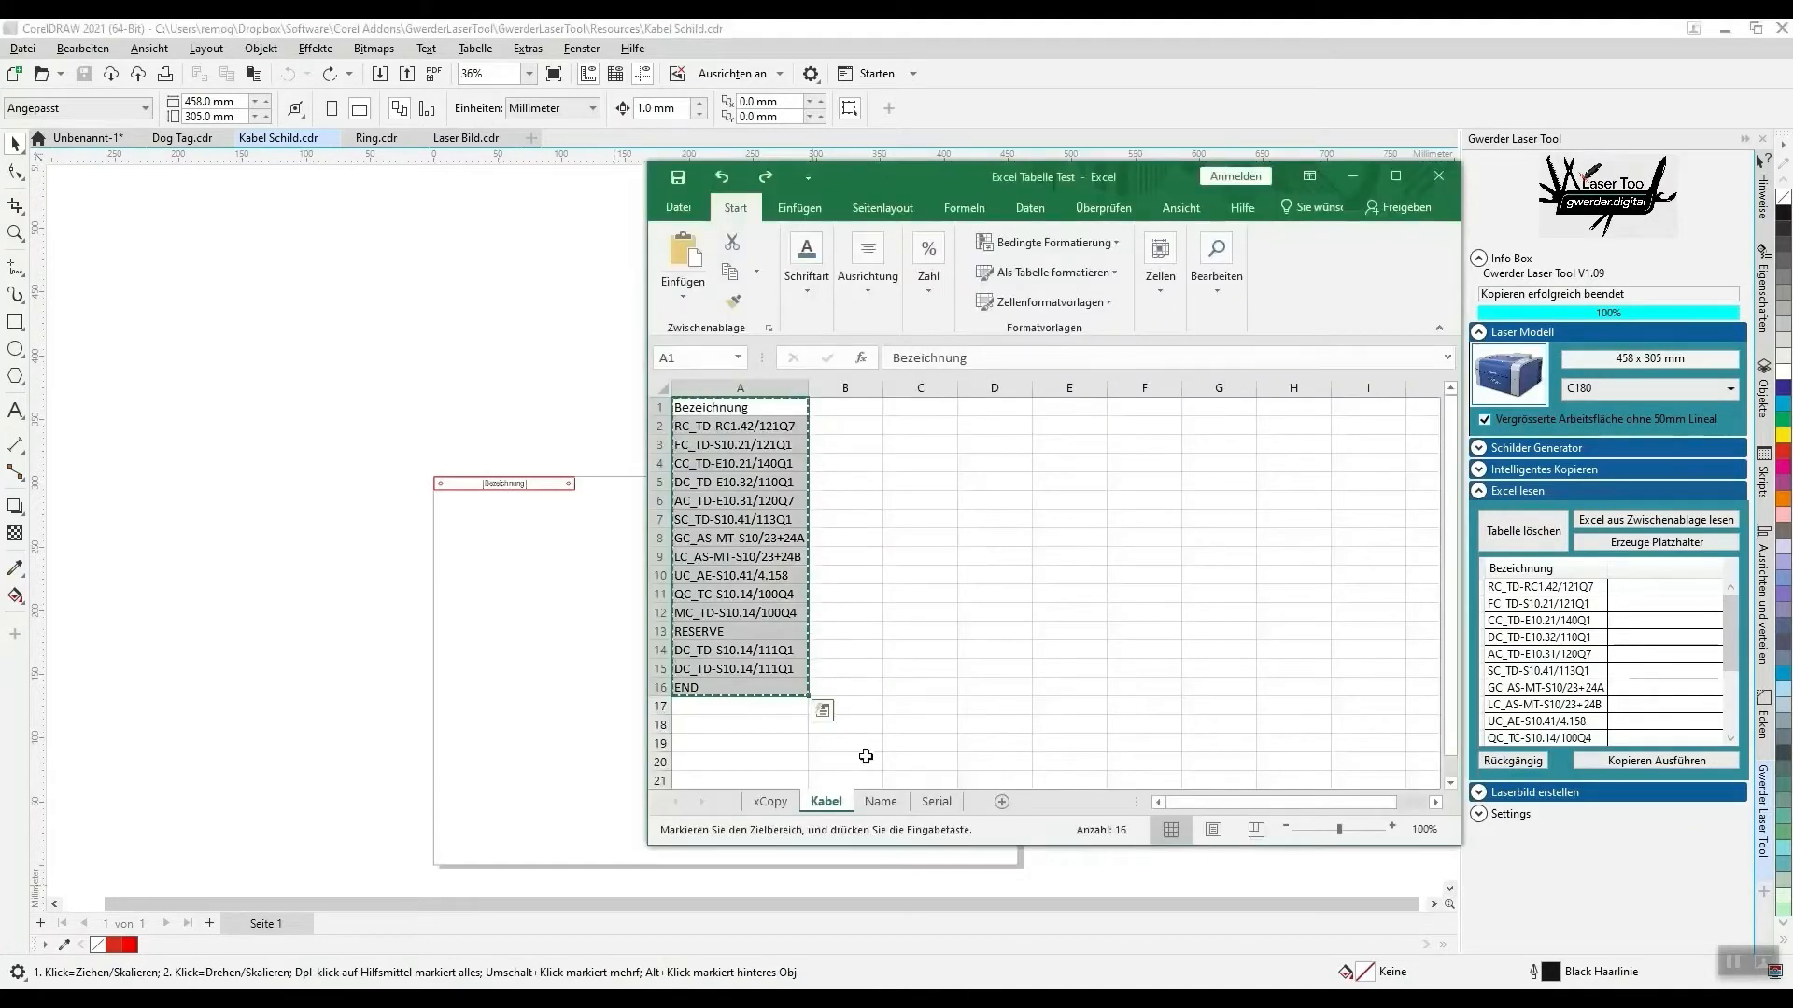
click(764, 808)
click(710, 425)
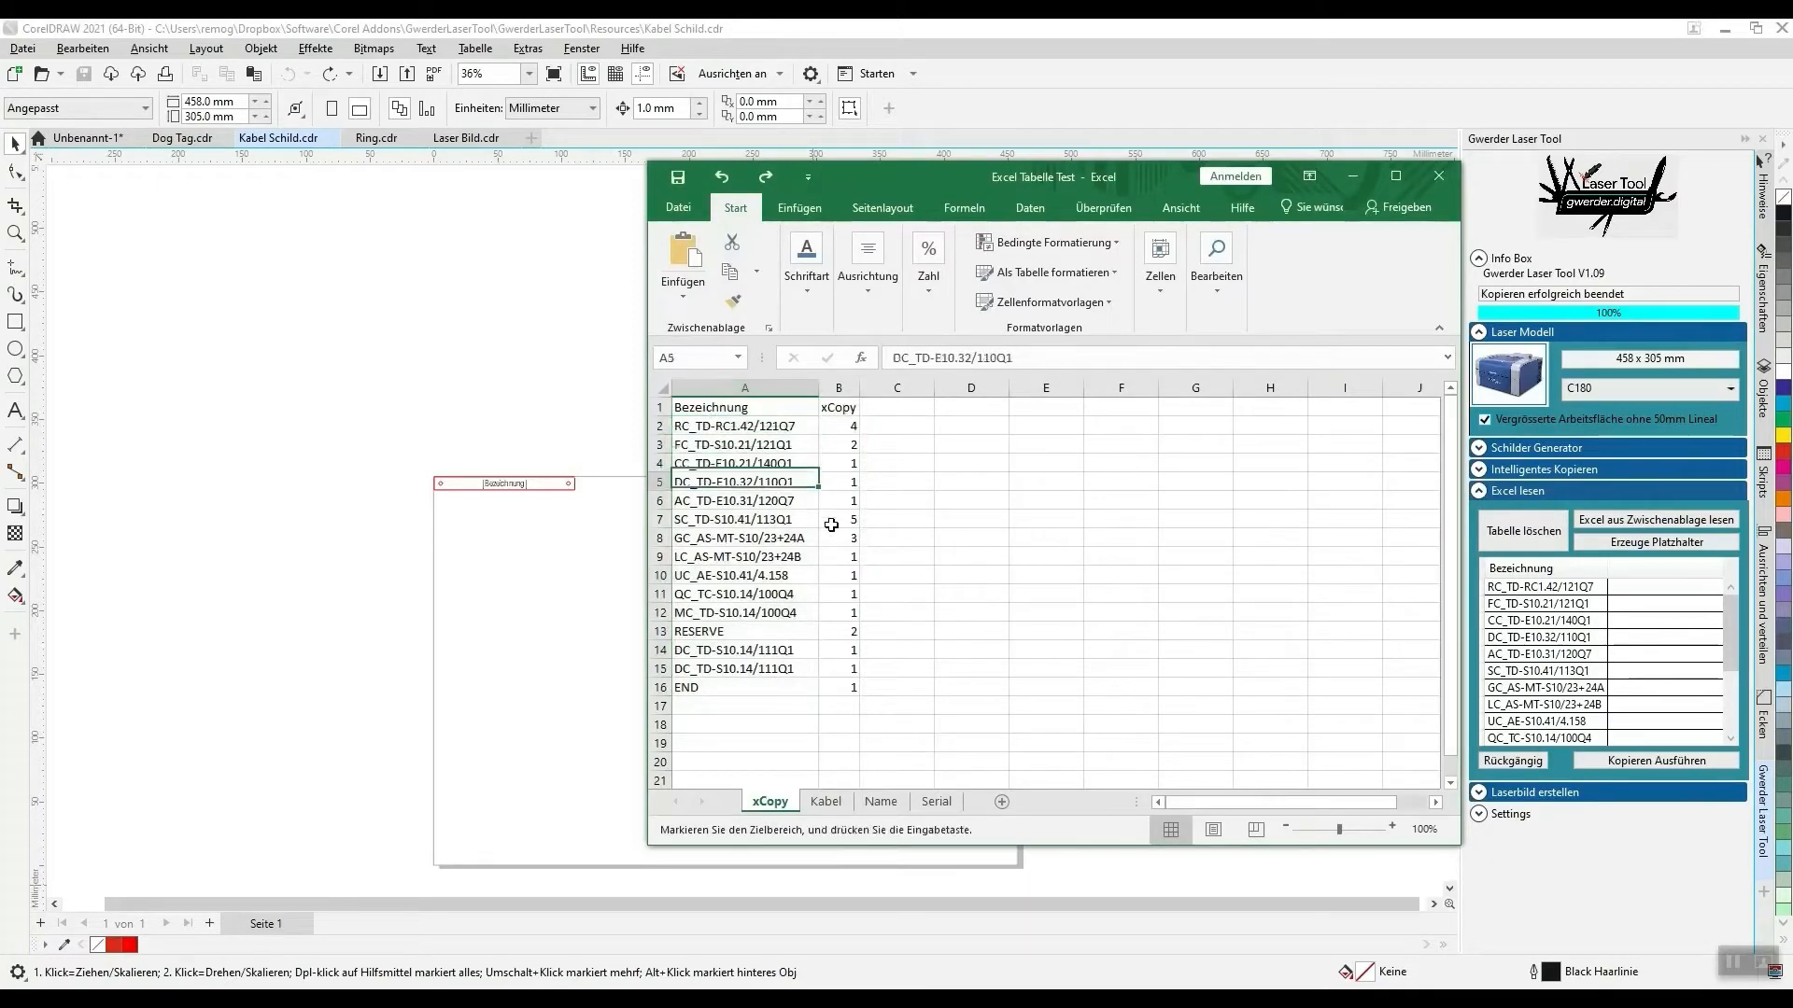
key(Right)
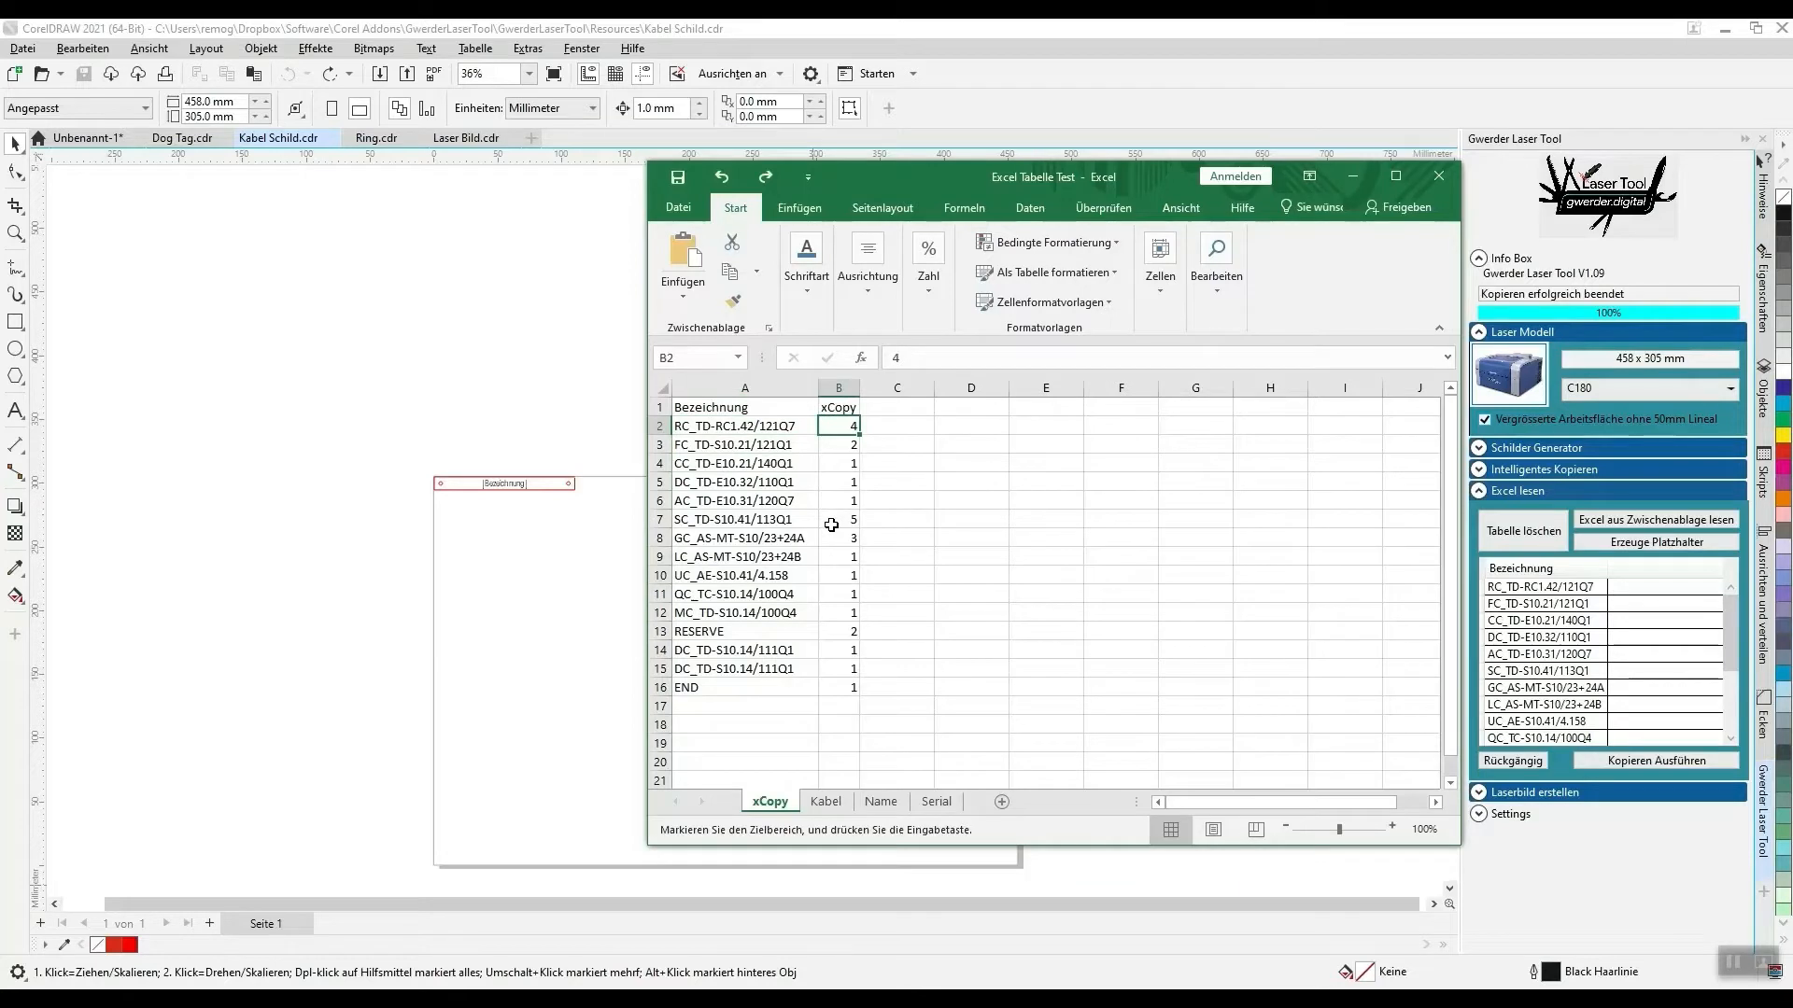
key(Down)
key(Down)
key(Down)
key(Down)
key(Down)
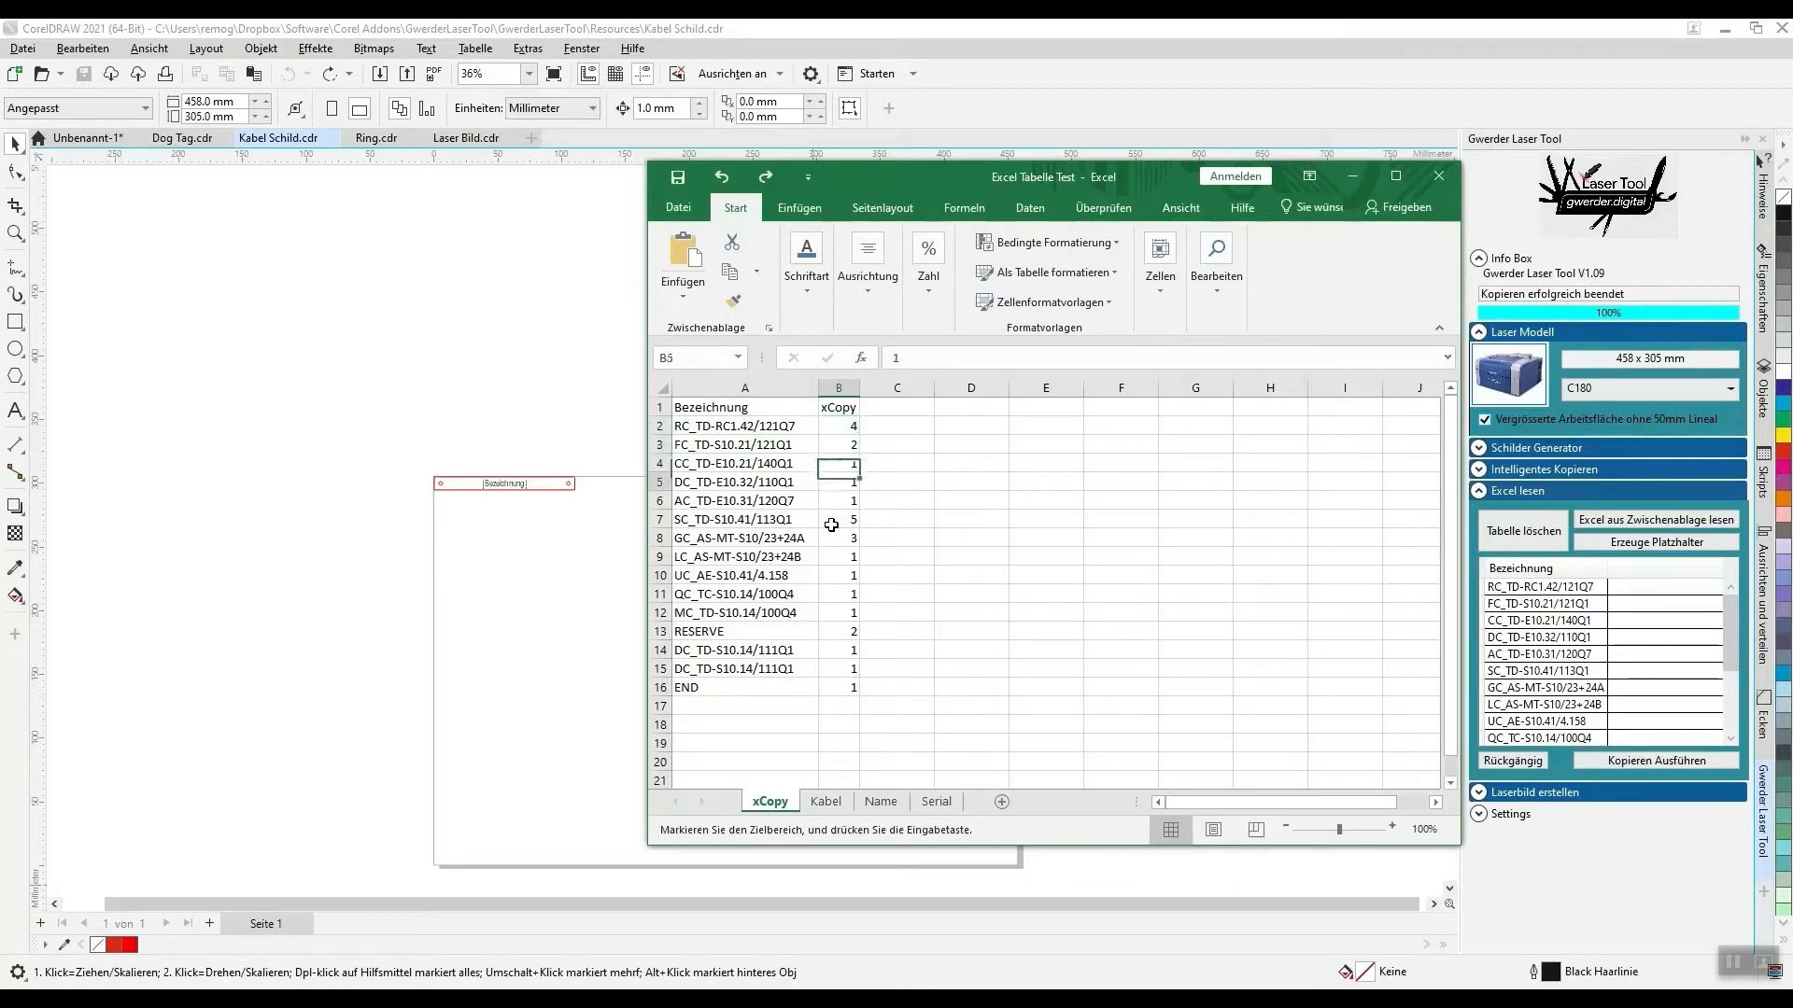
key(Left)
key(Up)
key(Up)
key(Up)
key(Up)
key(Up)
key(Up)
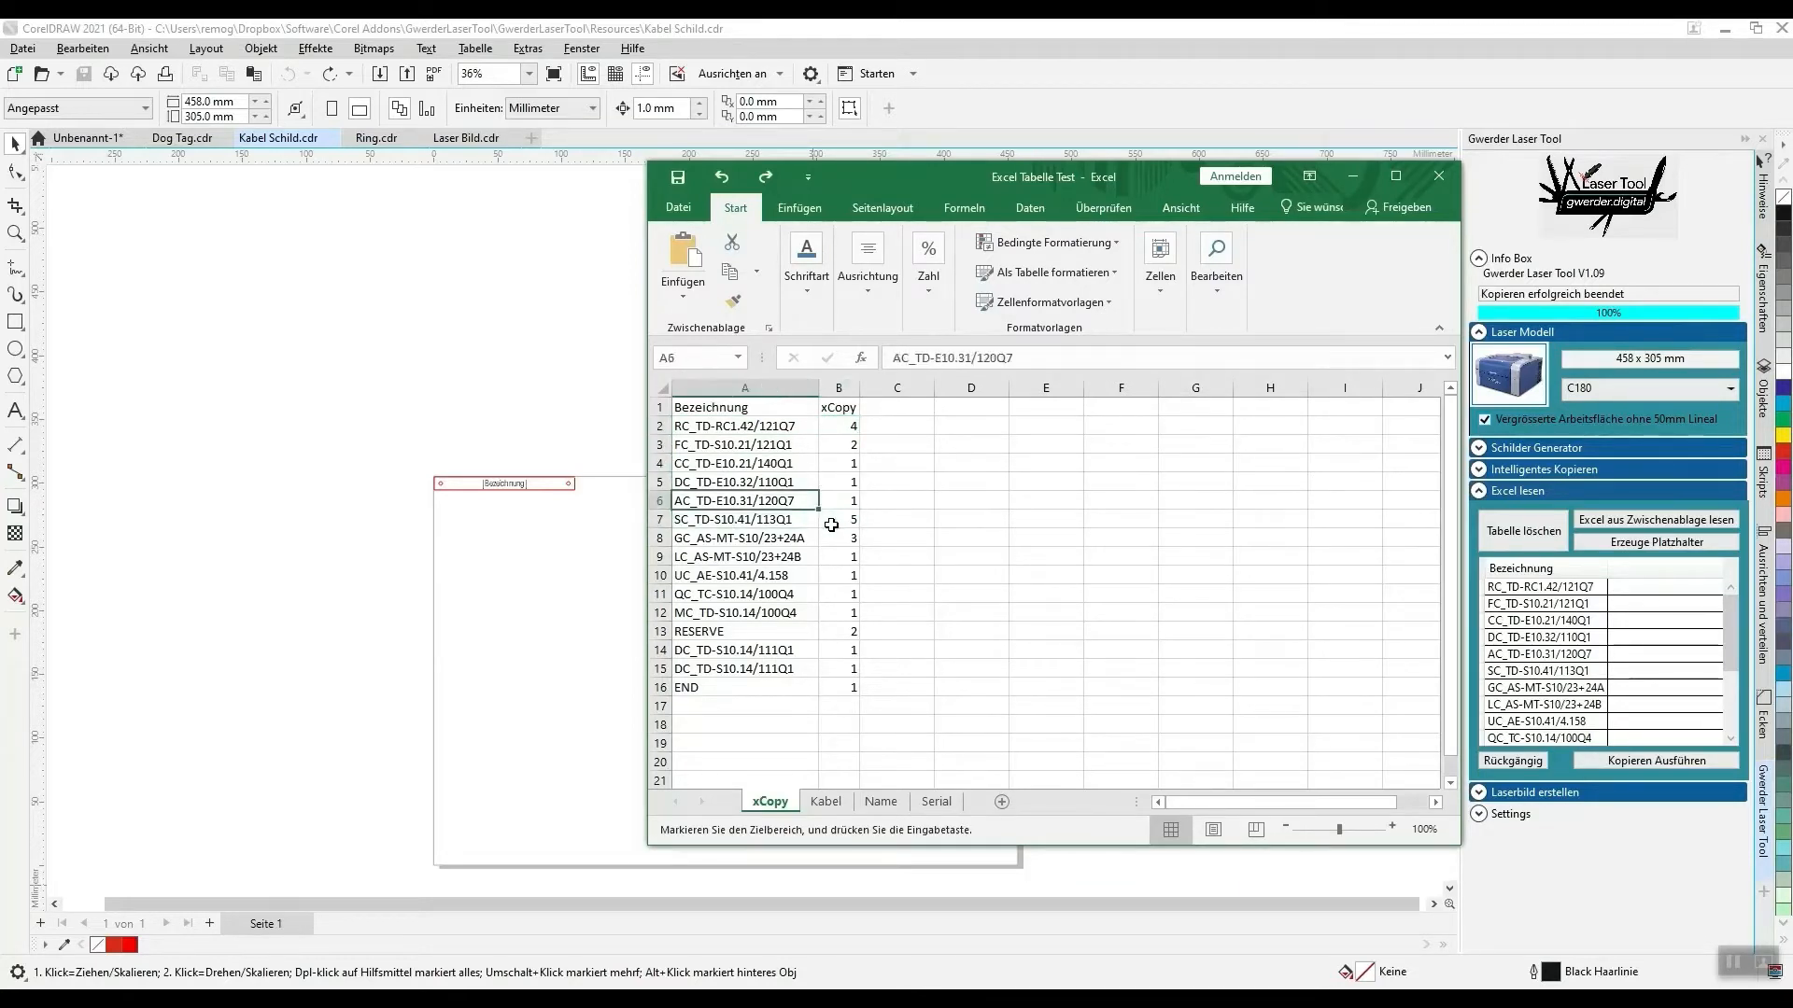
- Copy the Bezeichnung and xCopy columns, cells A1:B16, of the xCopy sheet
click(838, 408)
click(773, 402)
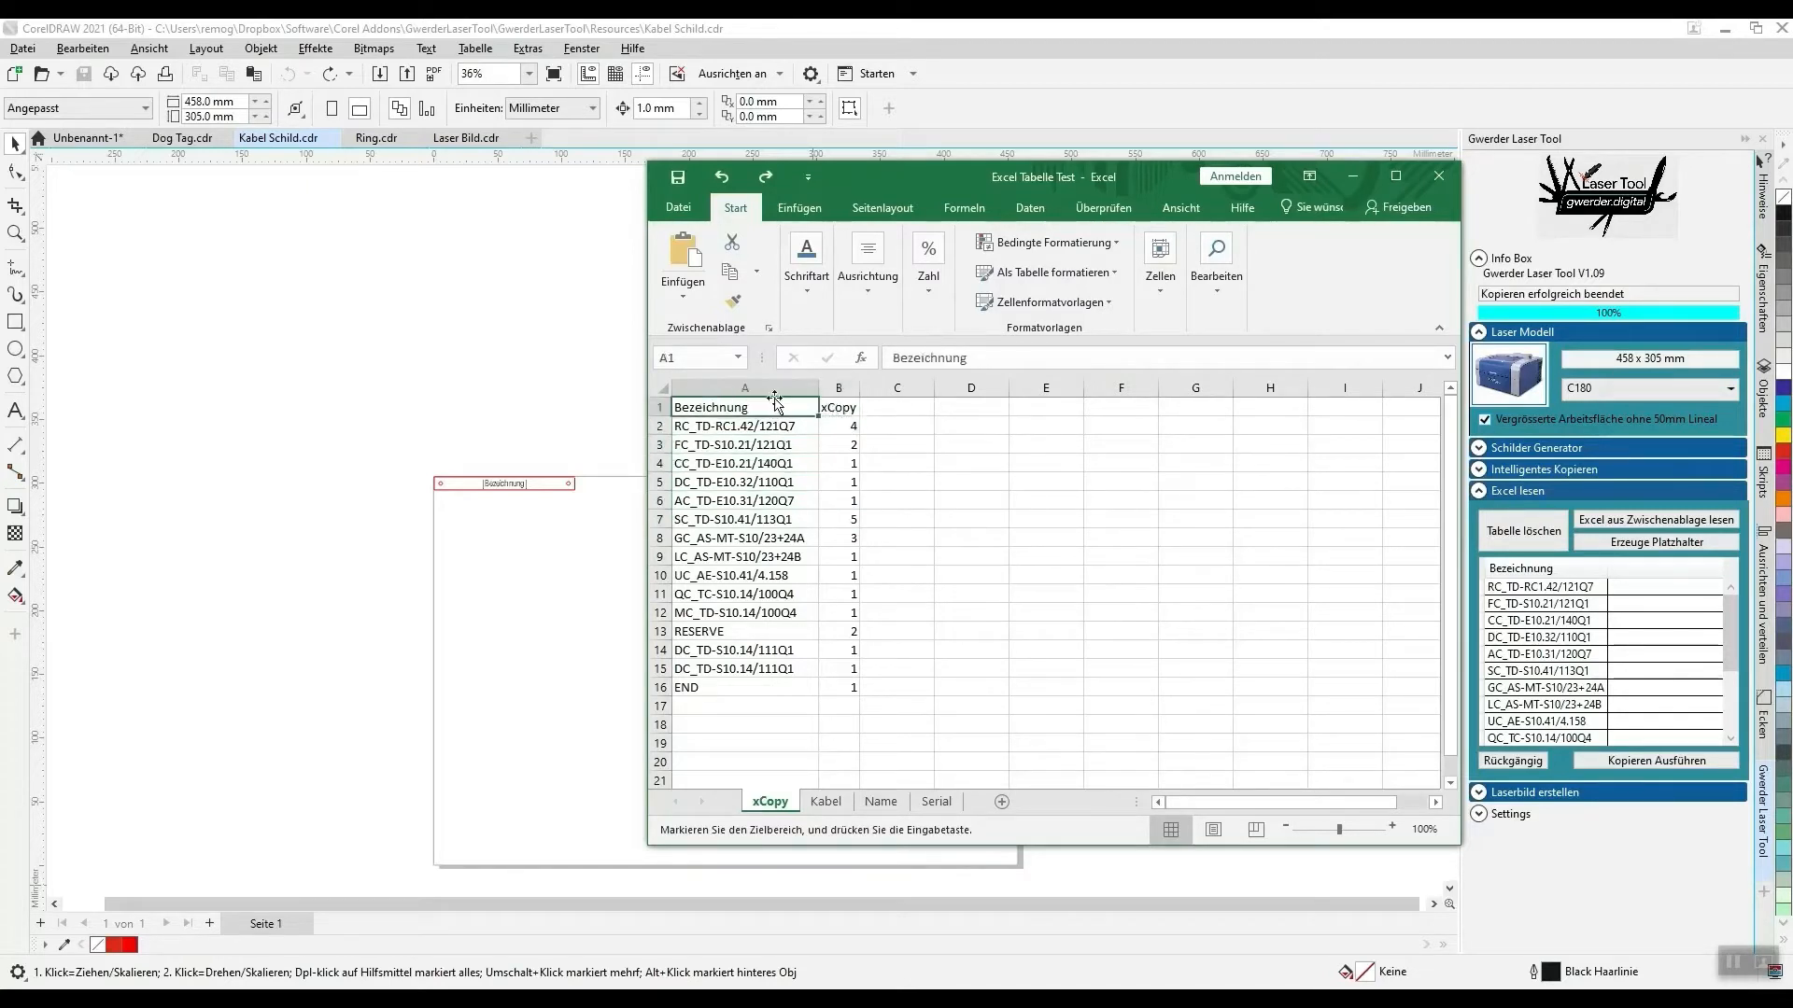
shift+click(845, 685)
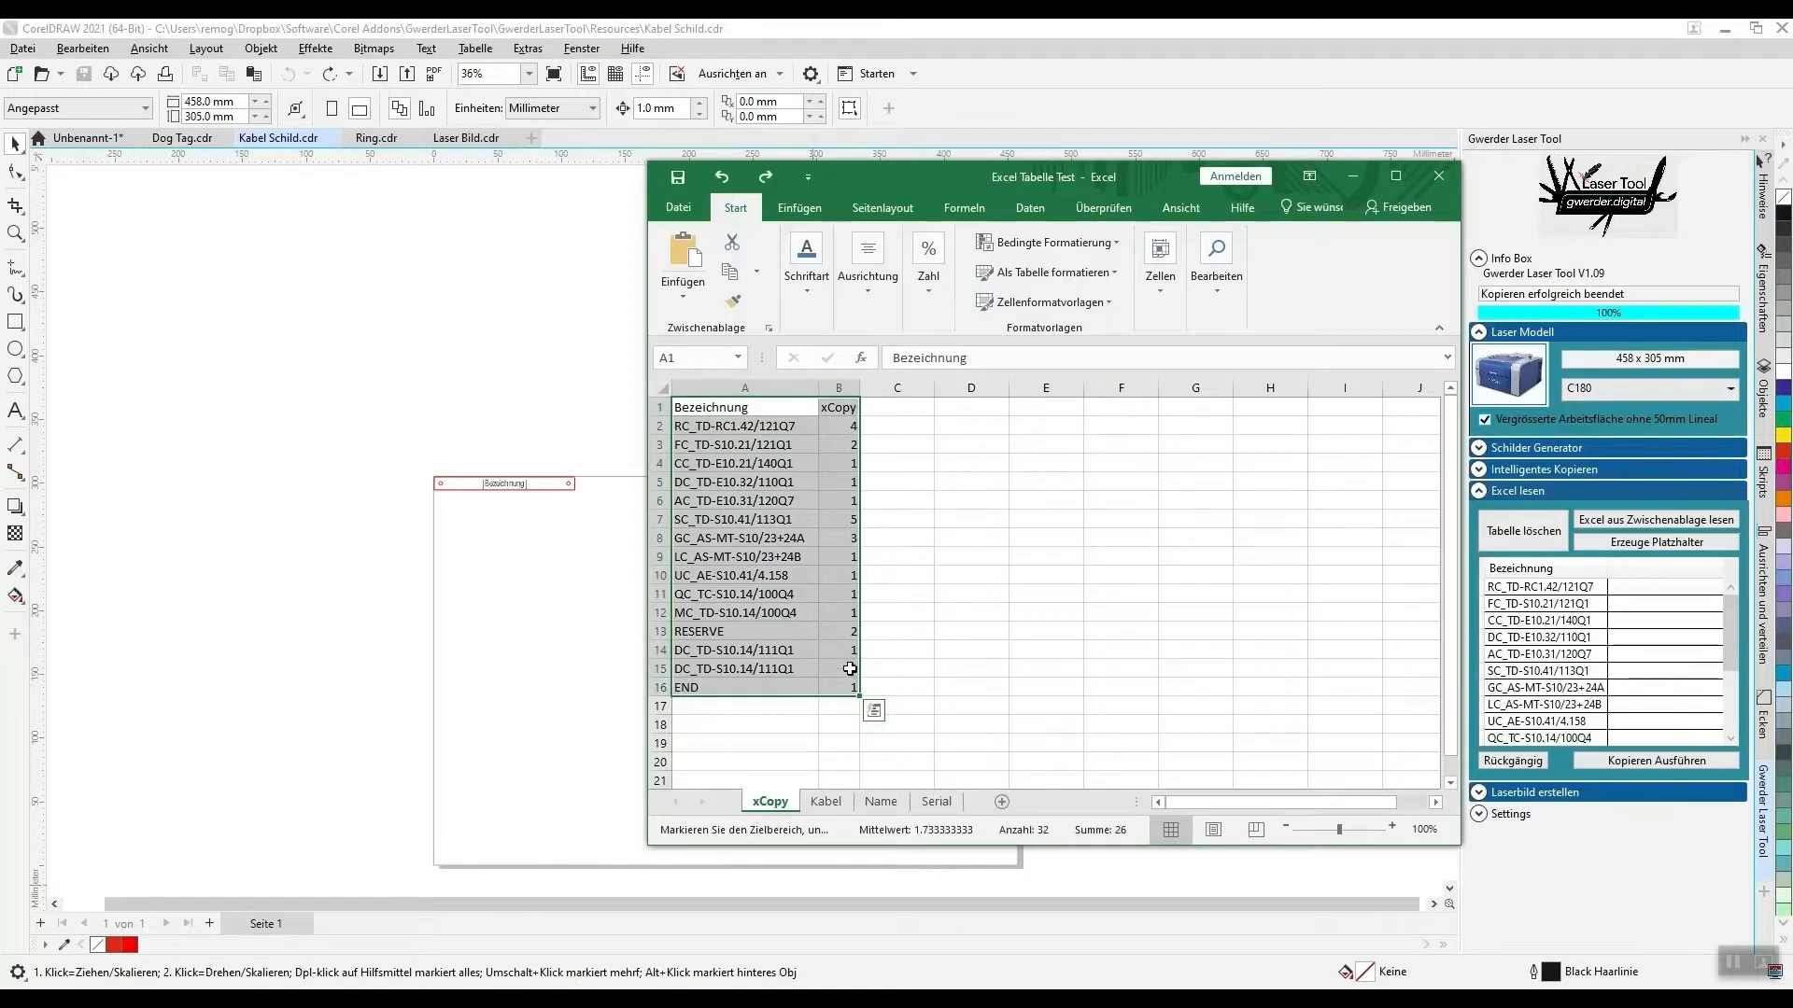
key(ctrl+c)
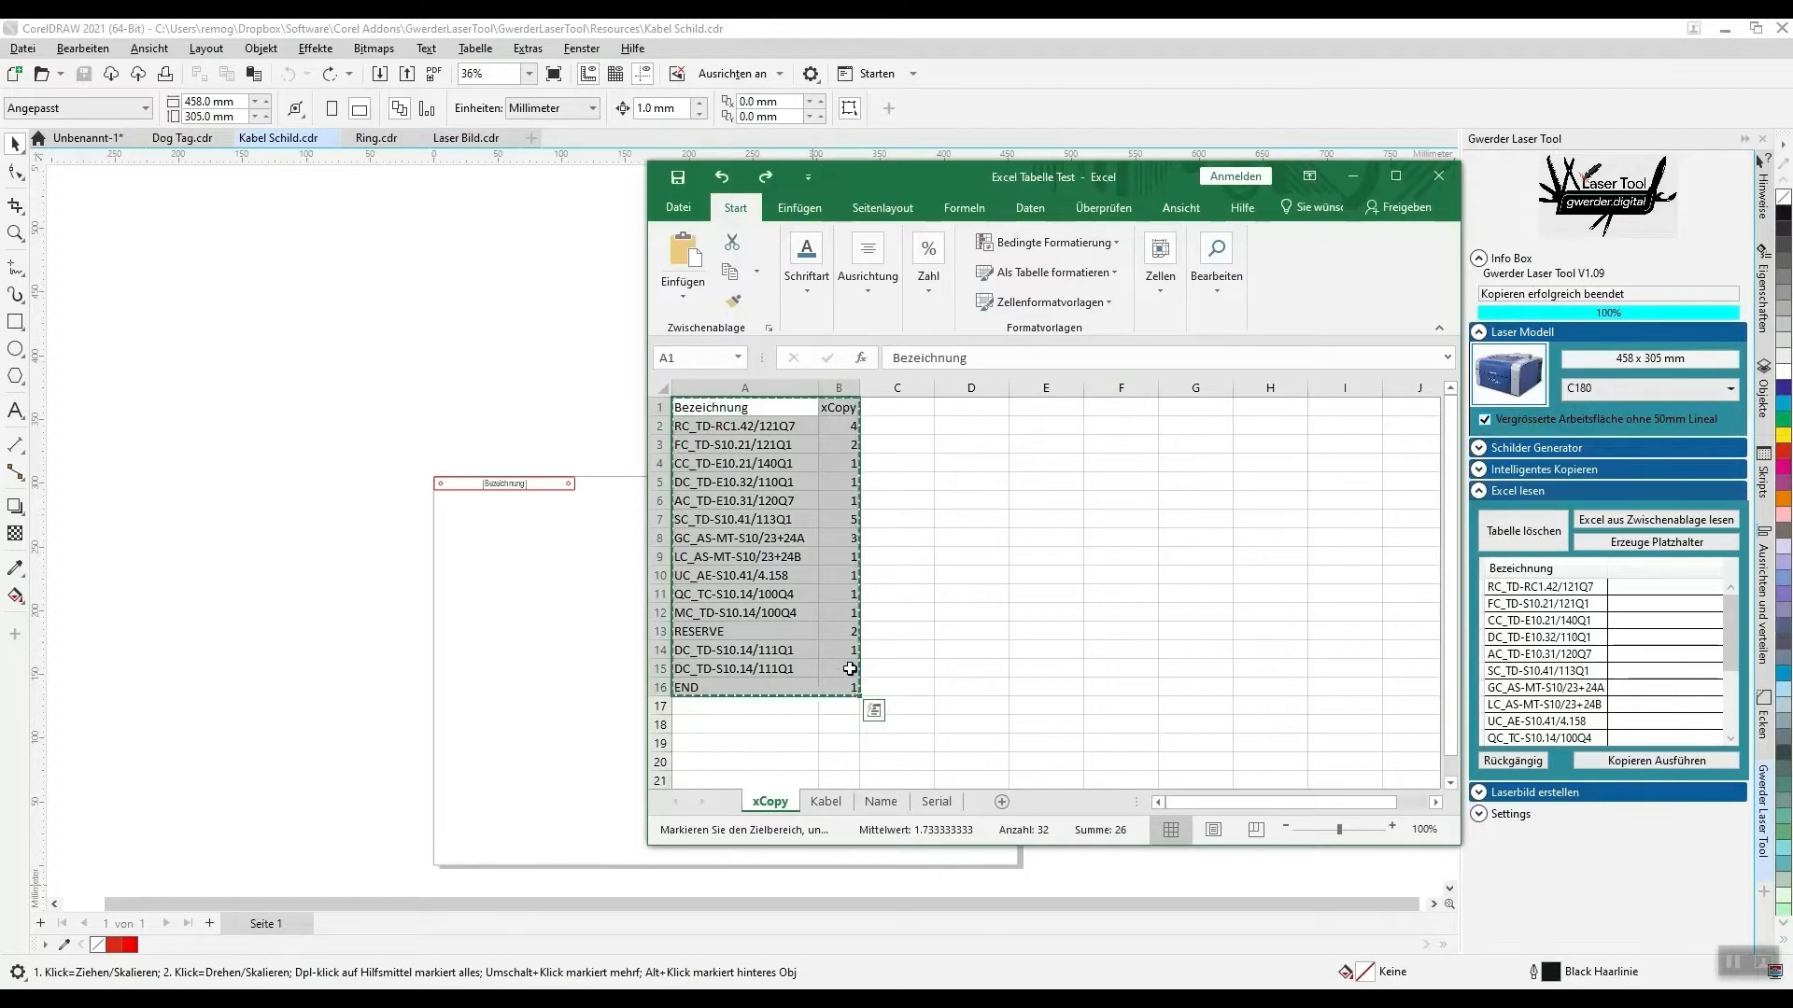
- Clear the table loaded in Excel lesen and read the copied Bezeichnung and xCopy data from the clipboard
click(1519, 539)
click(1636, 526)
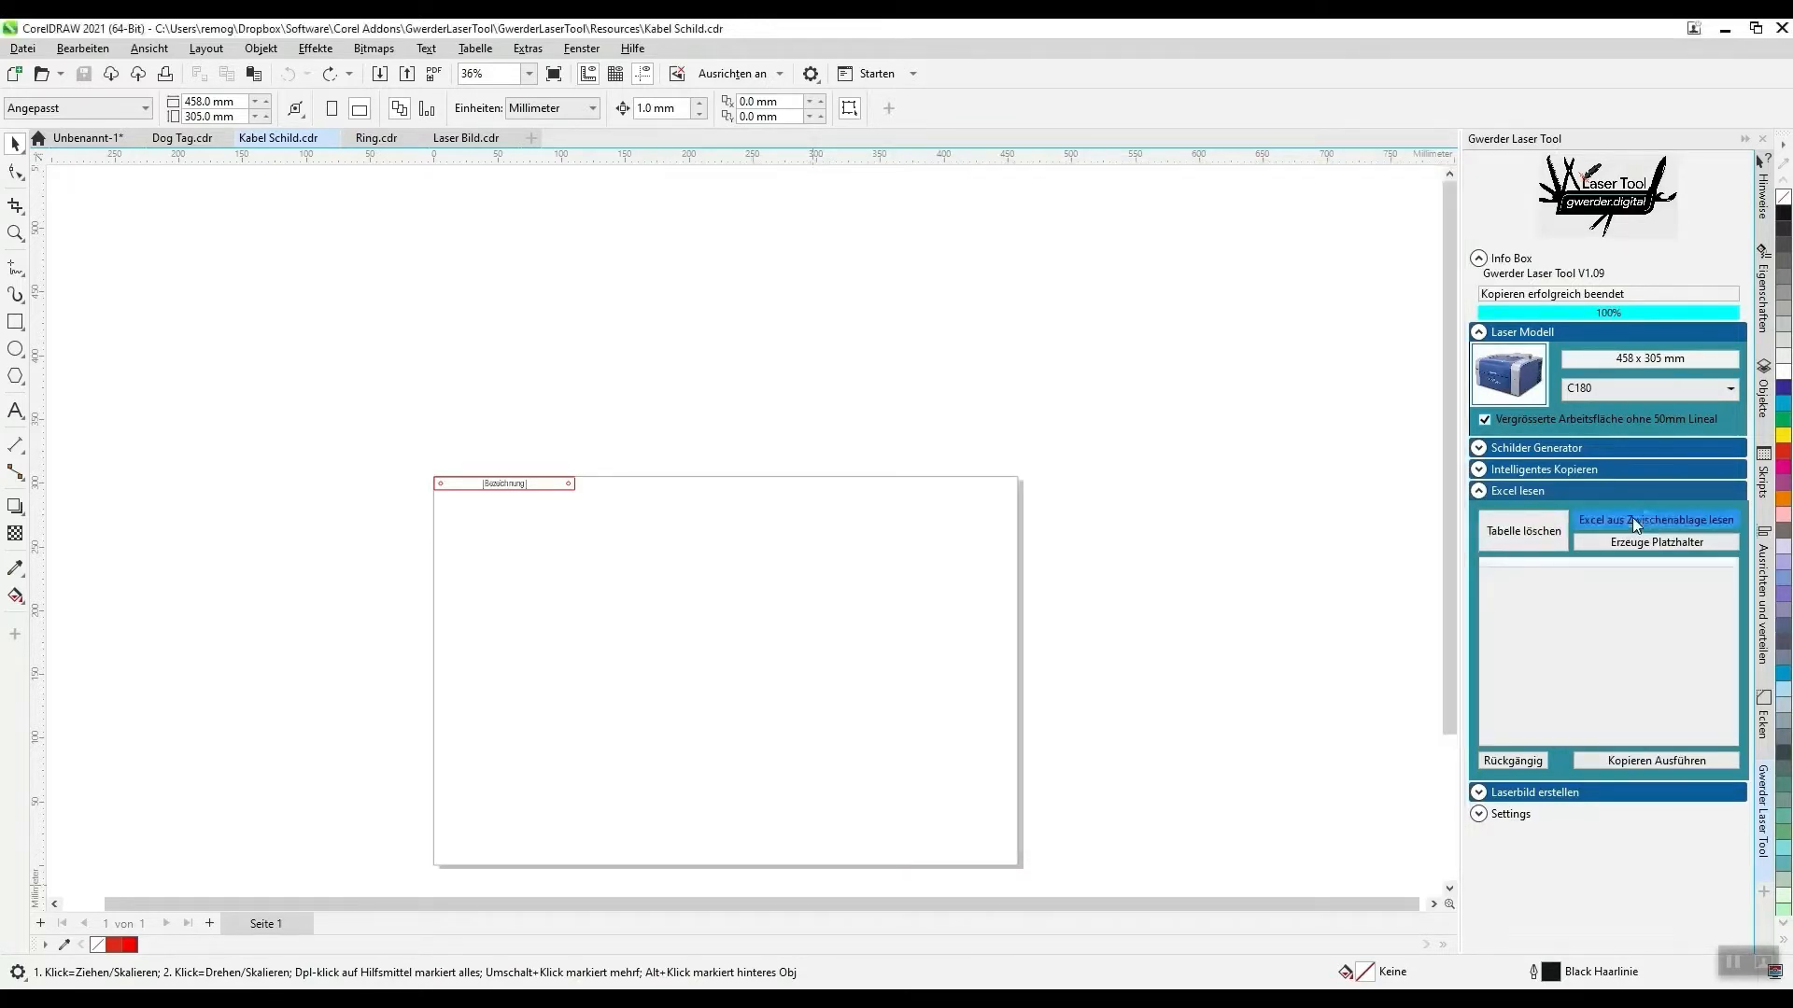
click(1584, 588)
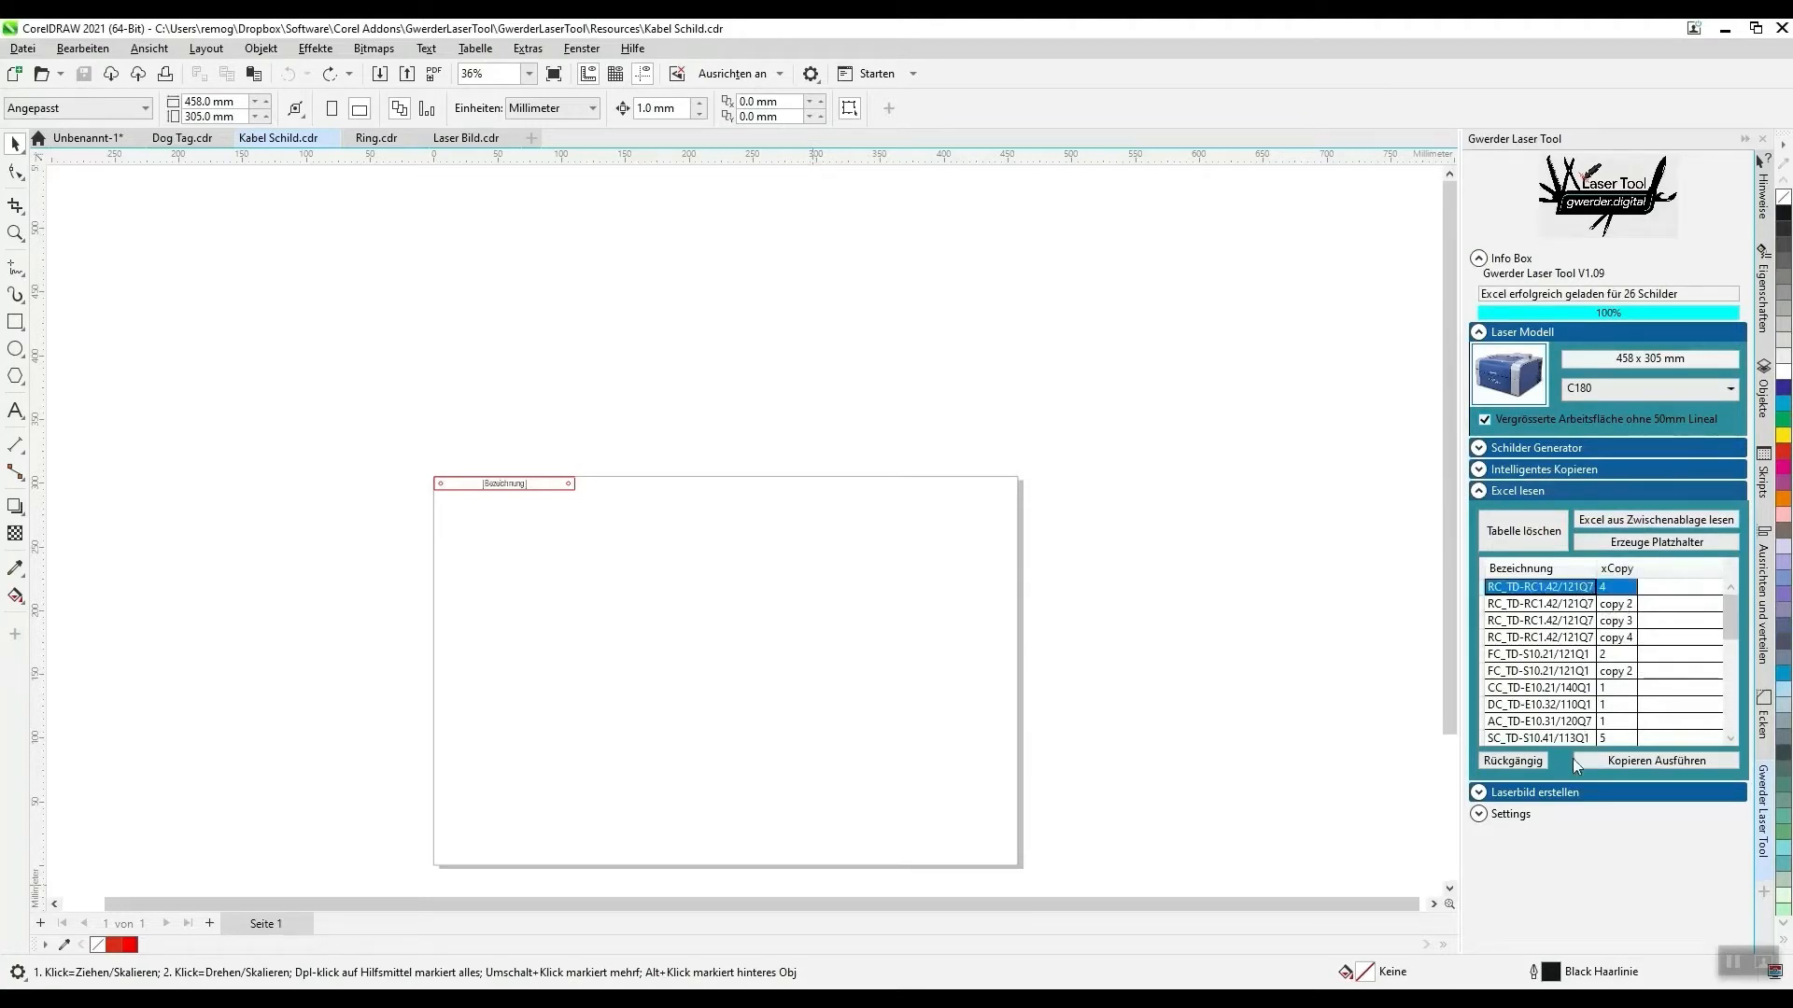
- Check the loaded rows and generate the cable signs in the quantities given by the xCopy column
key(Down)
key(Down)
key(Down)
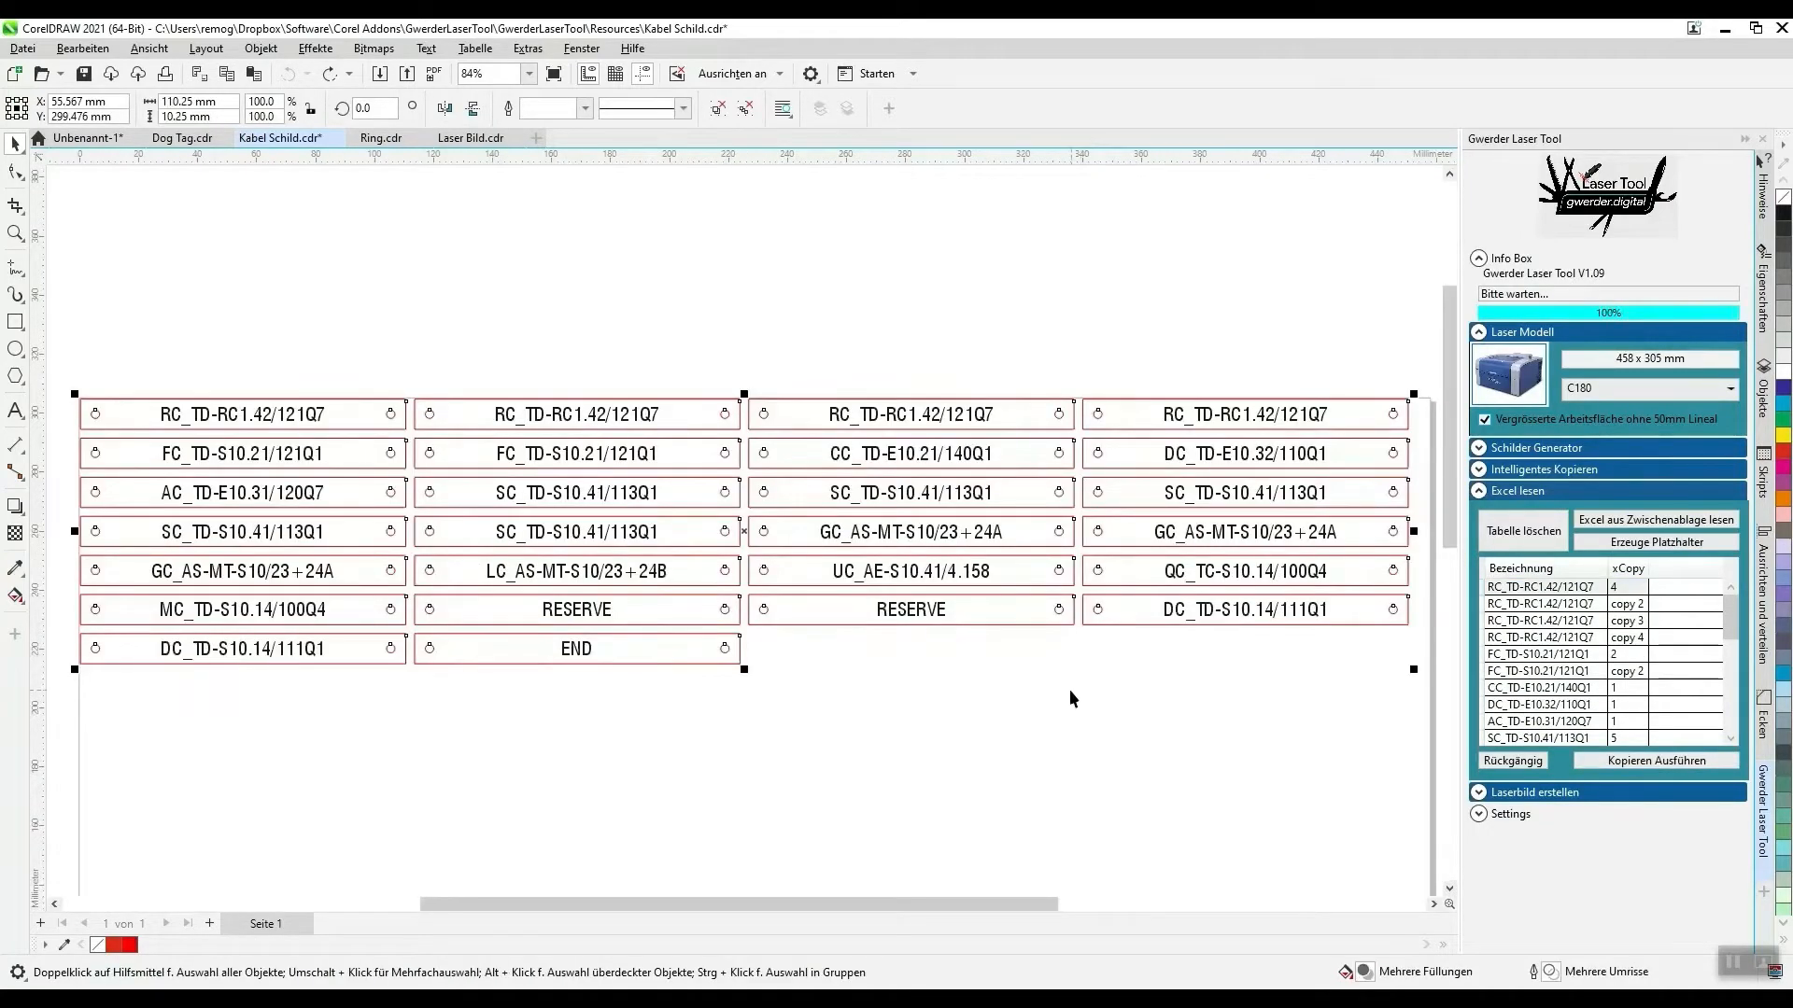
- Switch to Excel and review the Bezeichnung entries with their xCopy counts in cells A2:B16 of the xCopy sheet
click(808, 997)
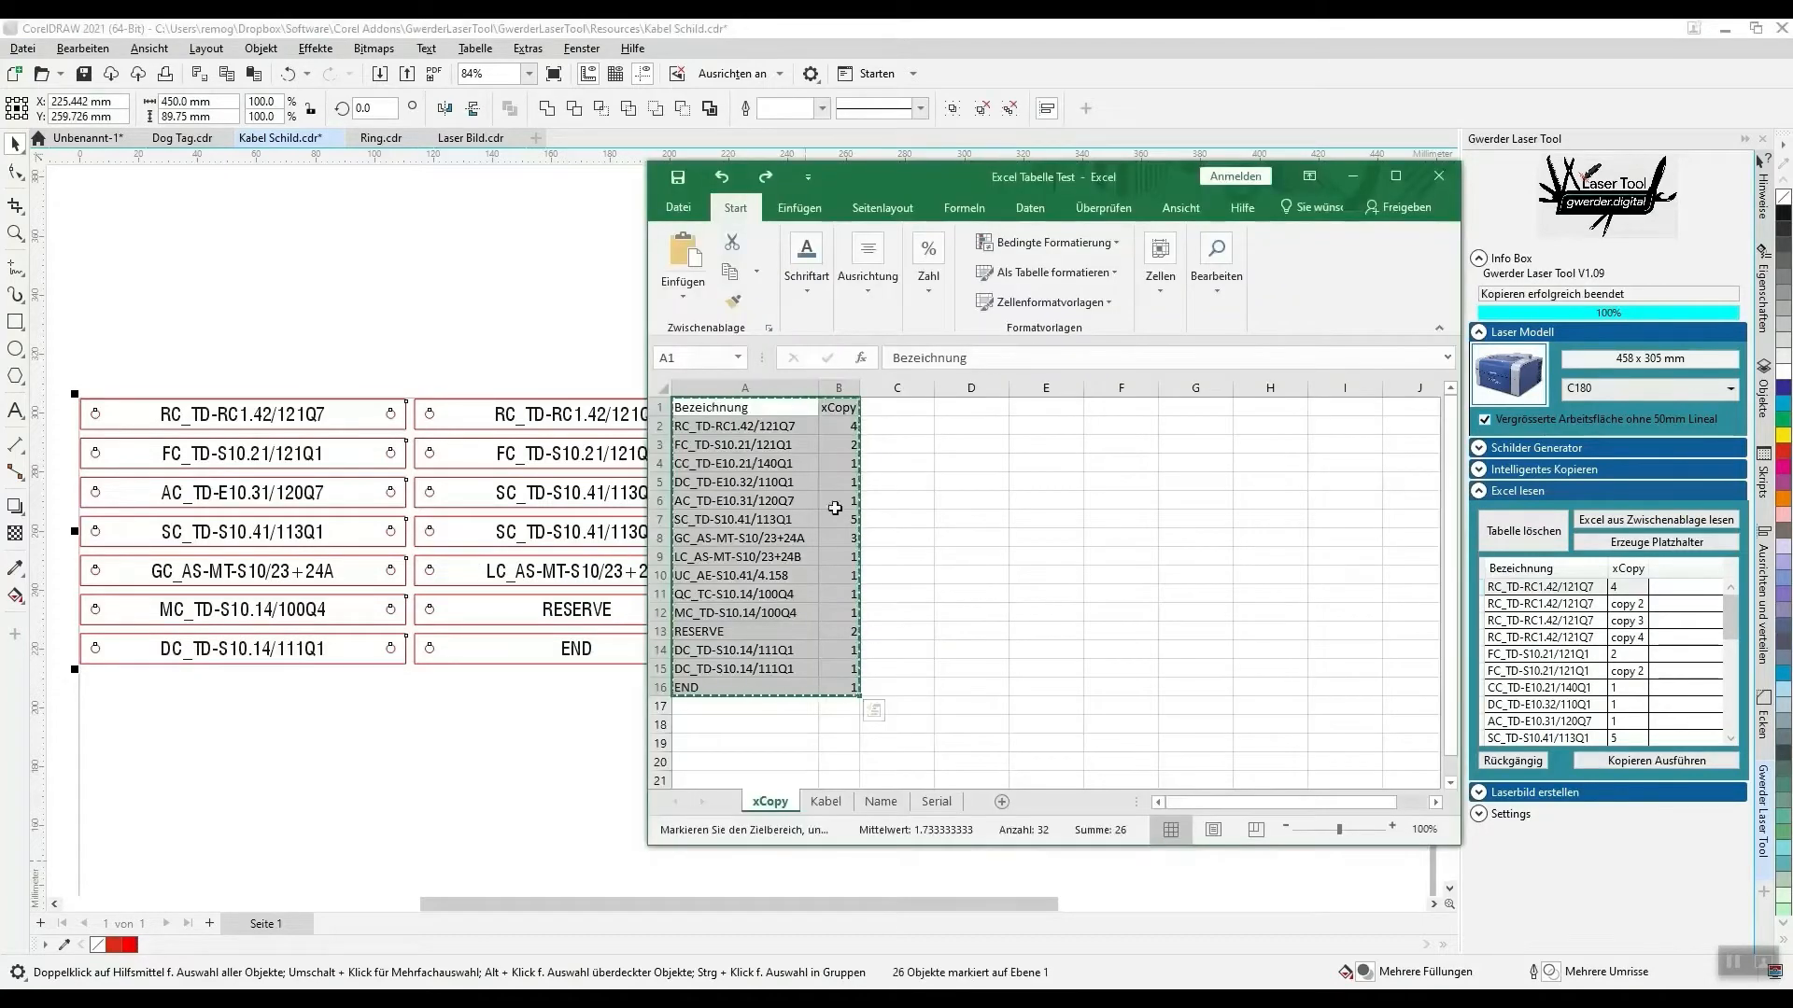
click(748, 431)
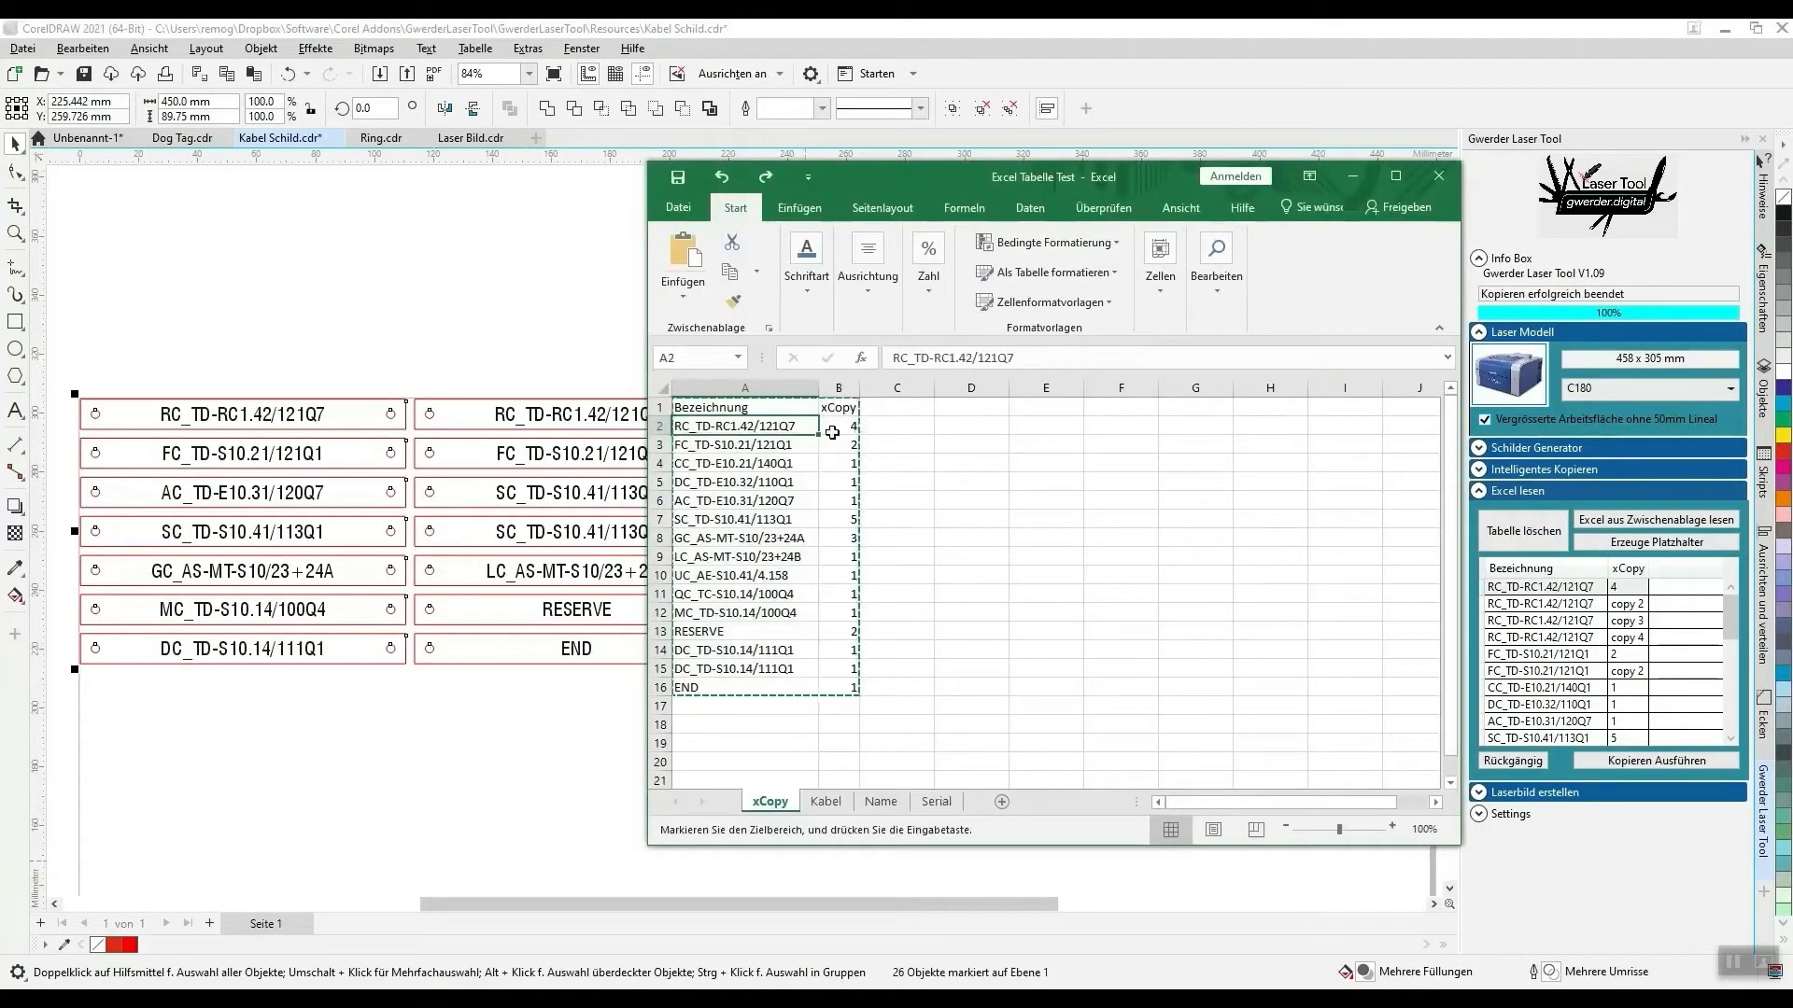
click(659, 448)
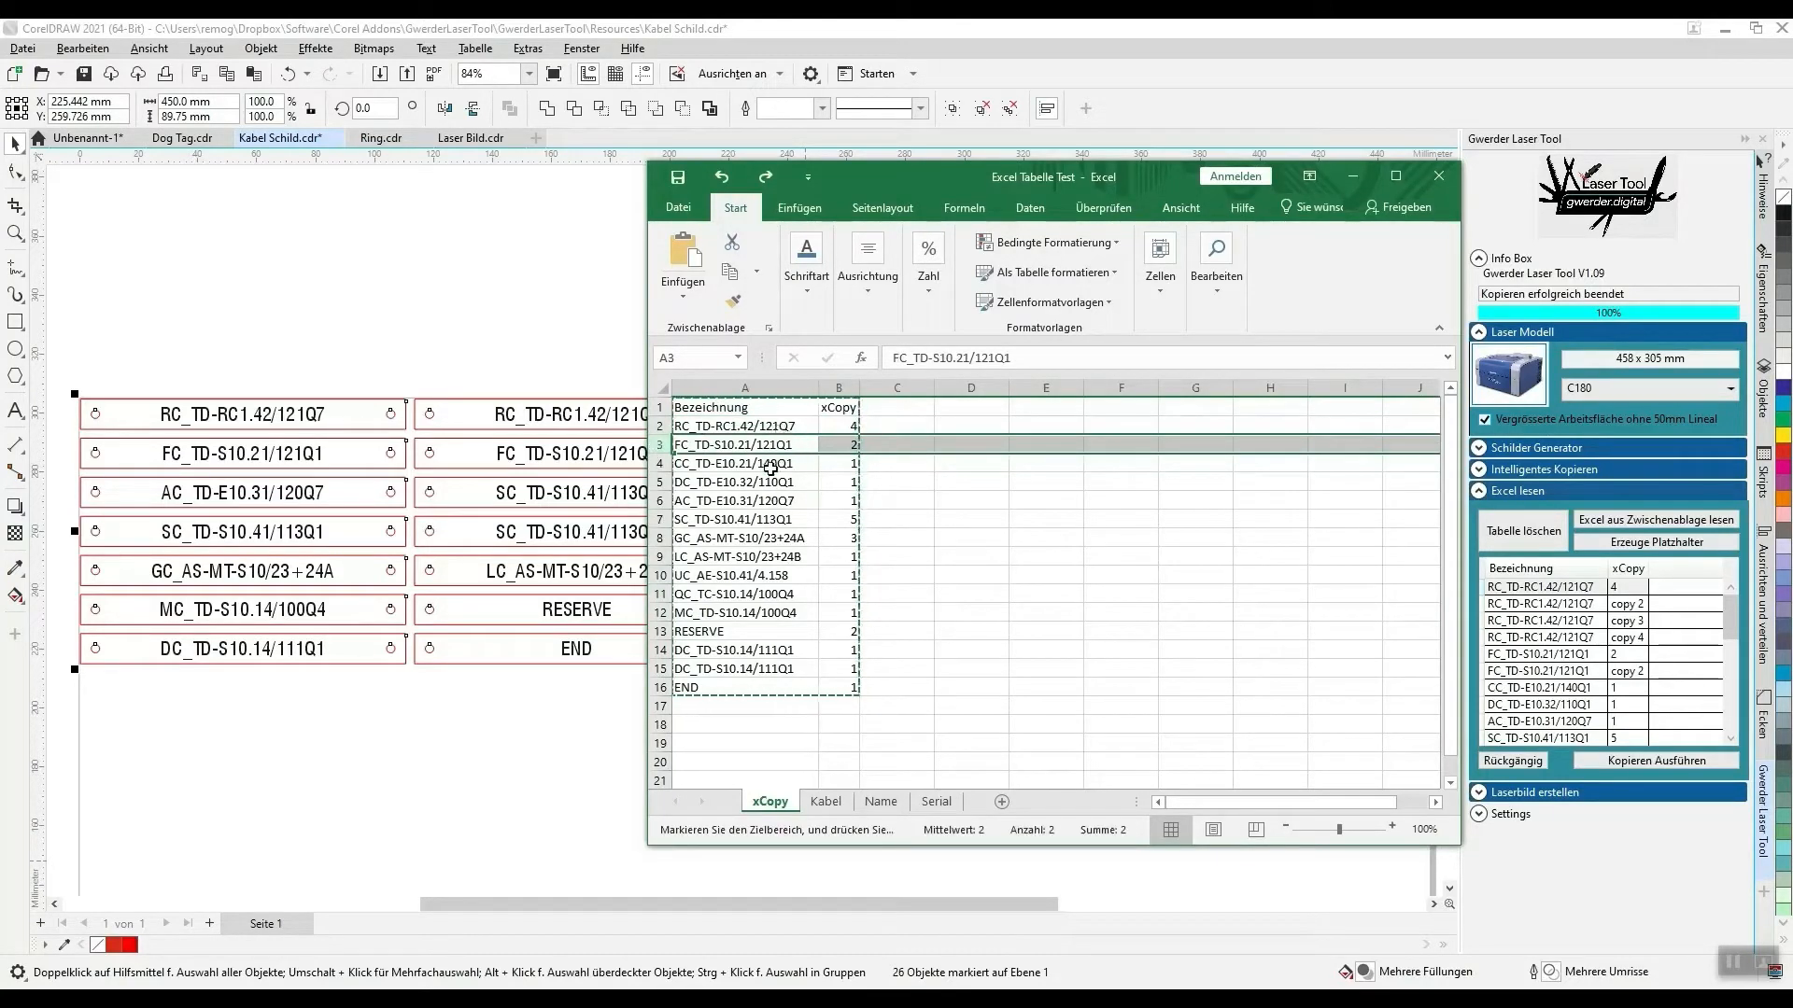
click(728, 428)
key(ctrl+shift+End)
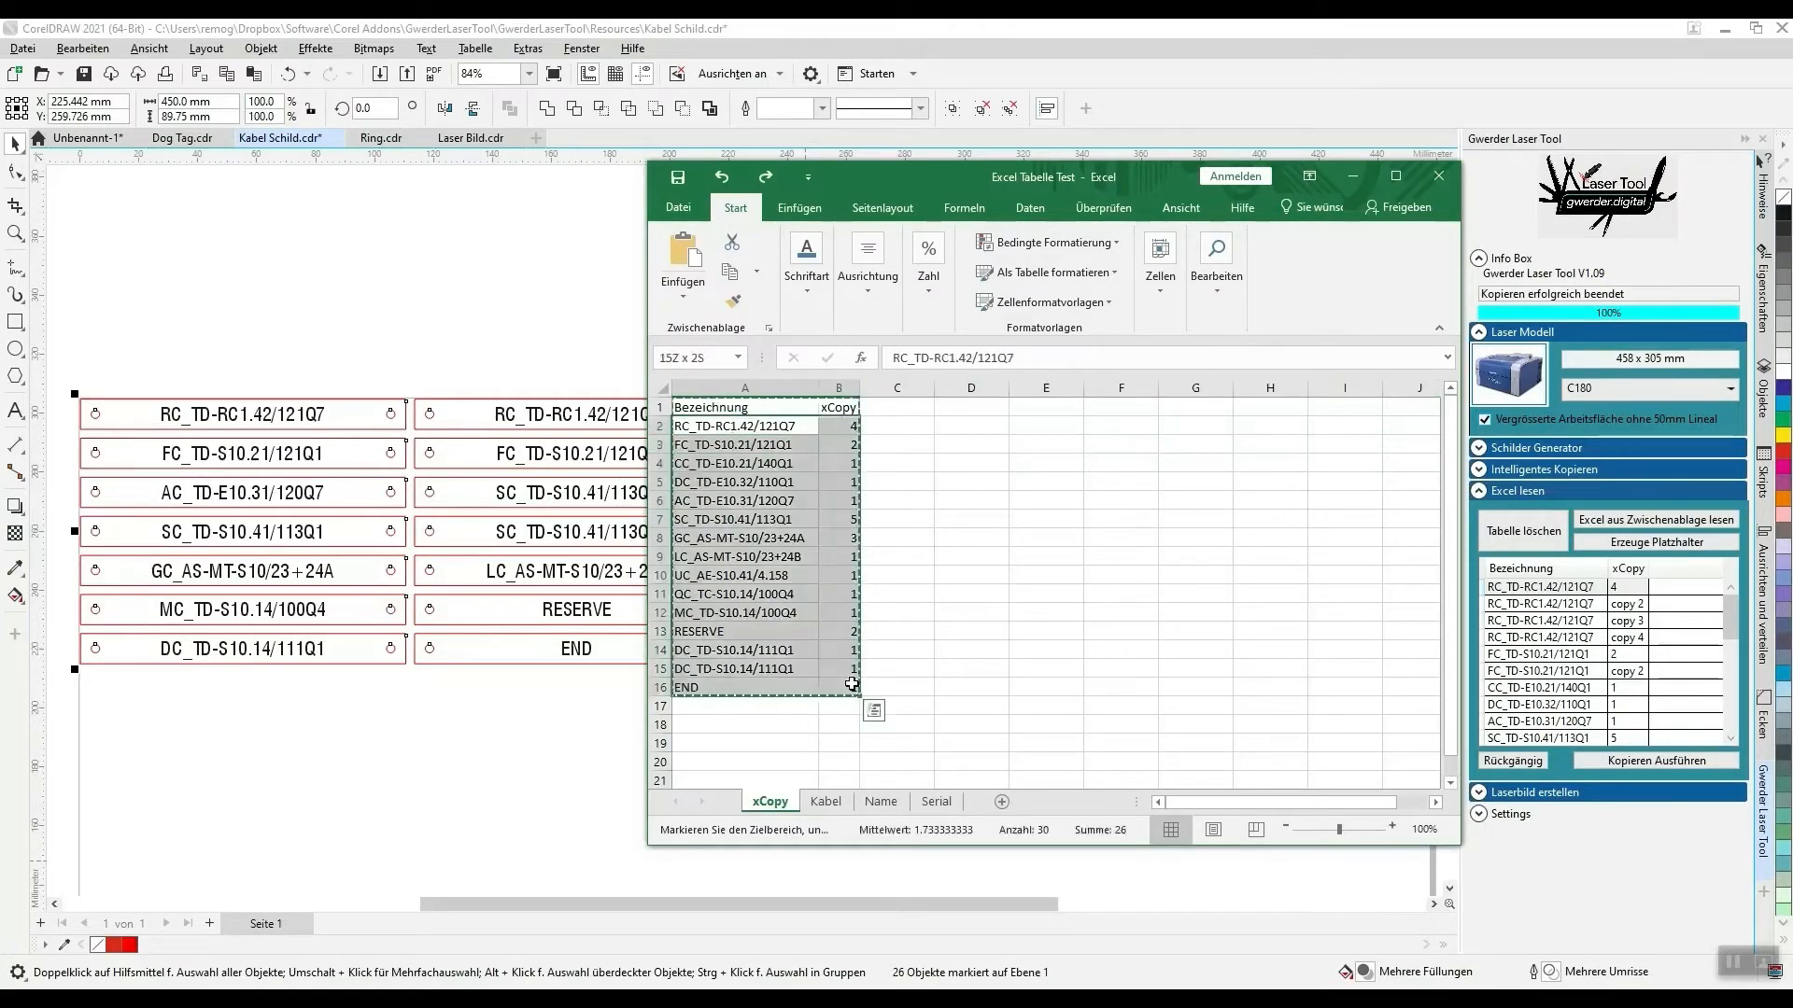
drag(737, 426, 847, 687)
click(709, 424)
drag(712, 426, 870, 678)
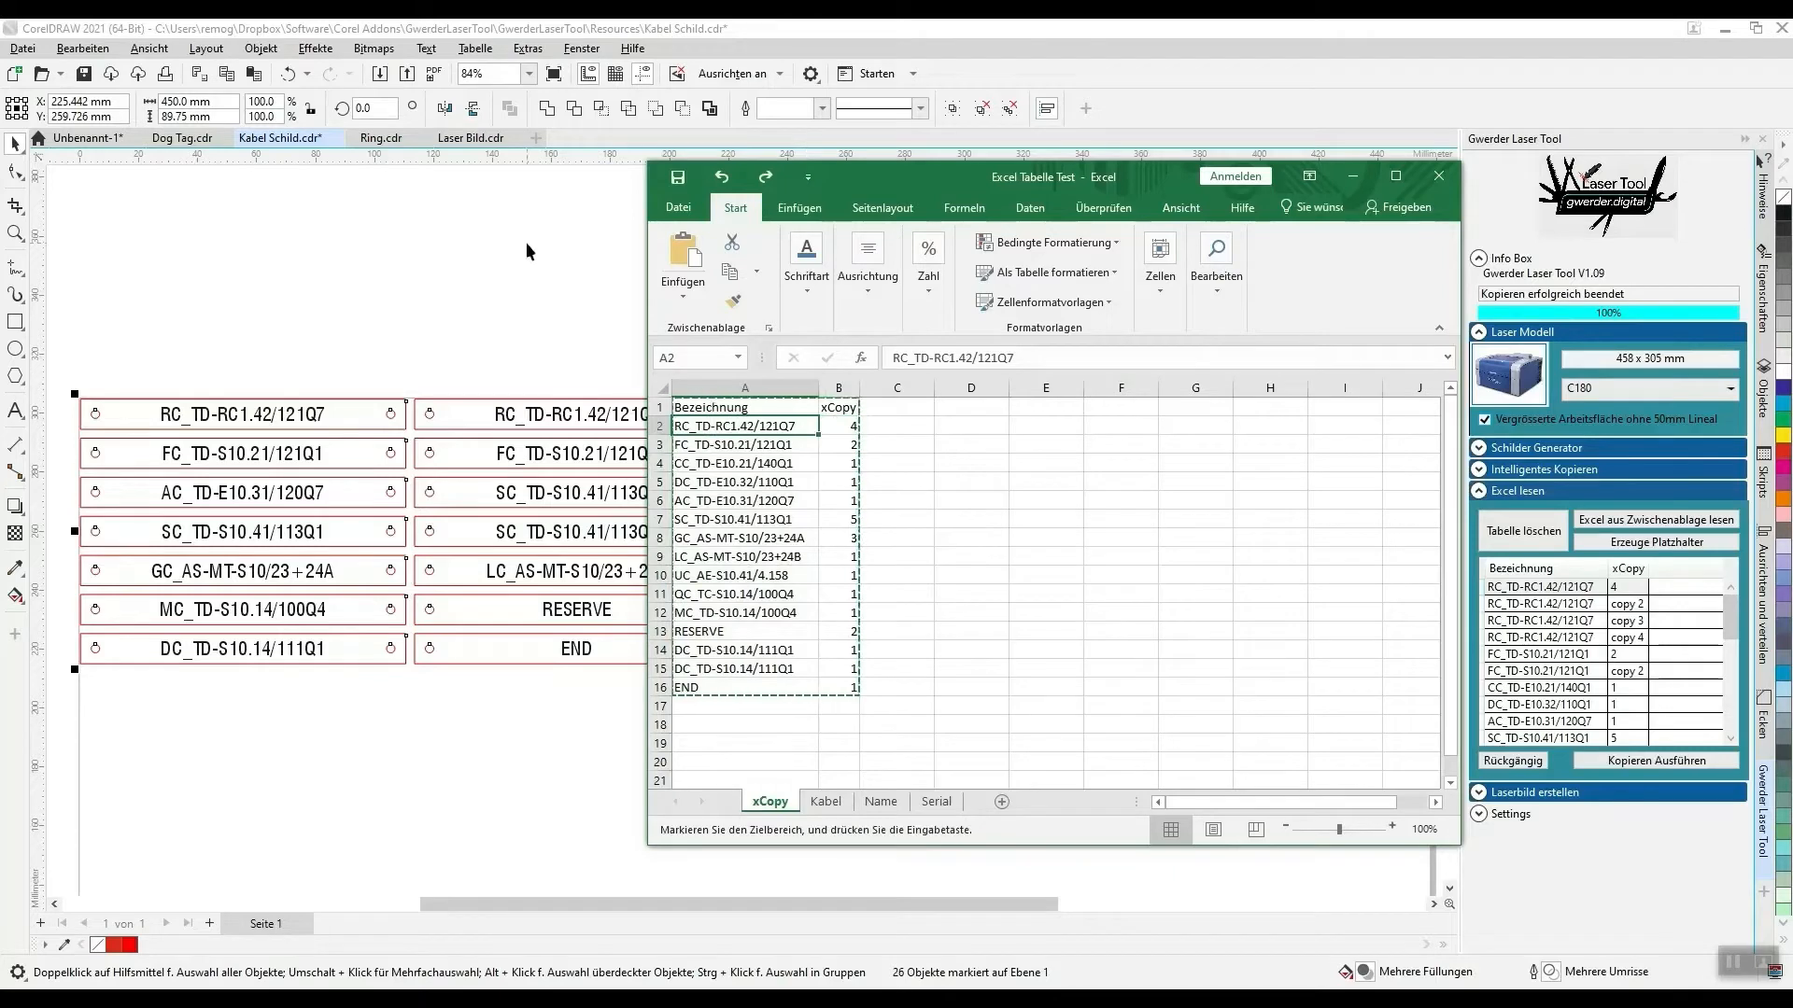
- Return to CorelDRAW and inspect the generated cable signs laid out on the page
click(447, 256)
scroll(356, 266, down, 3)
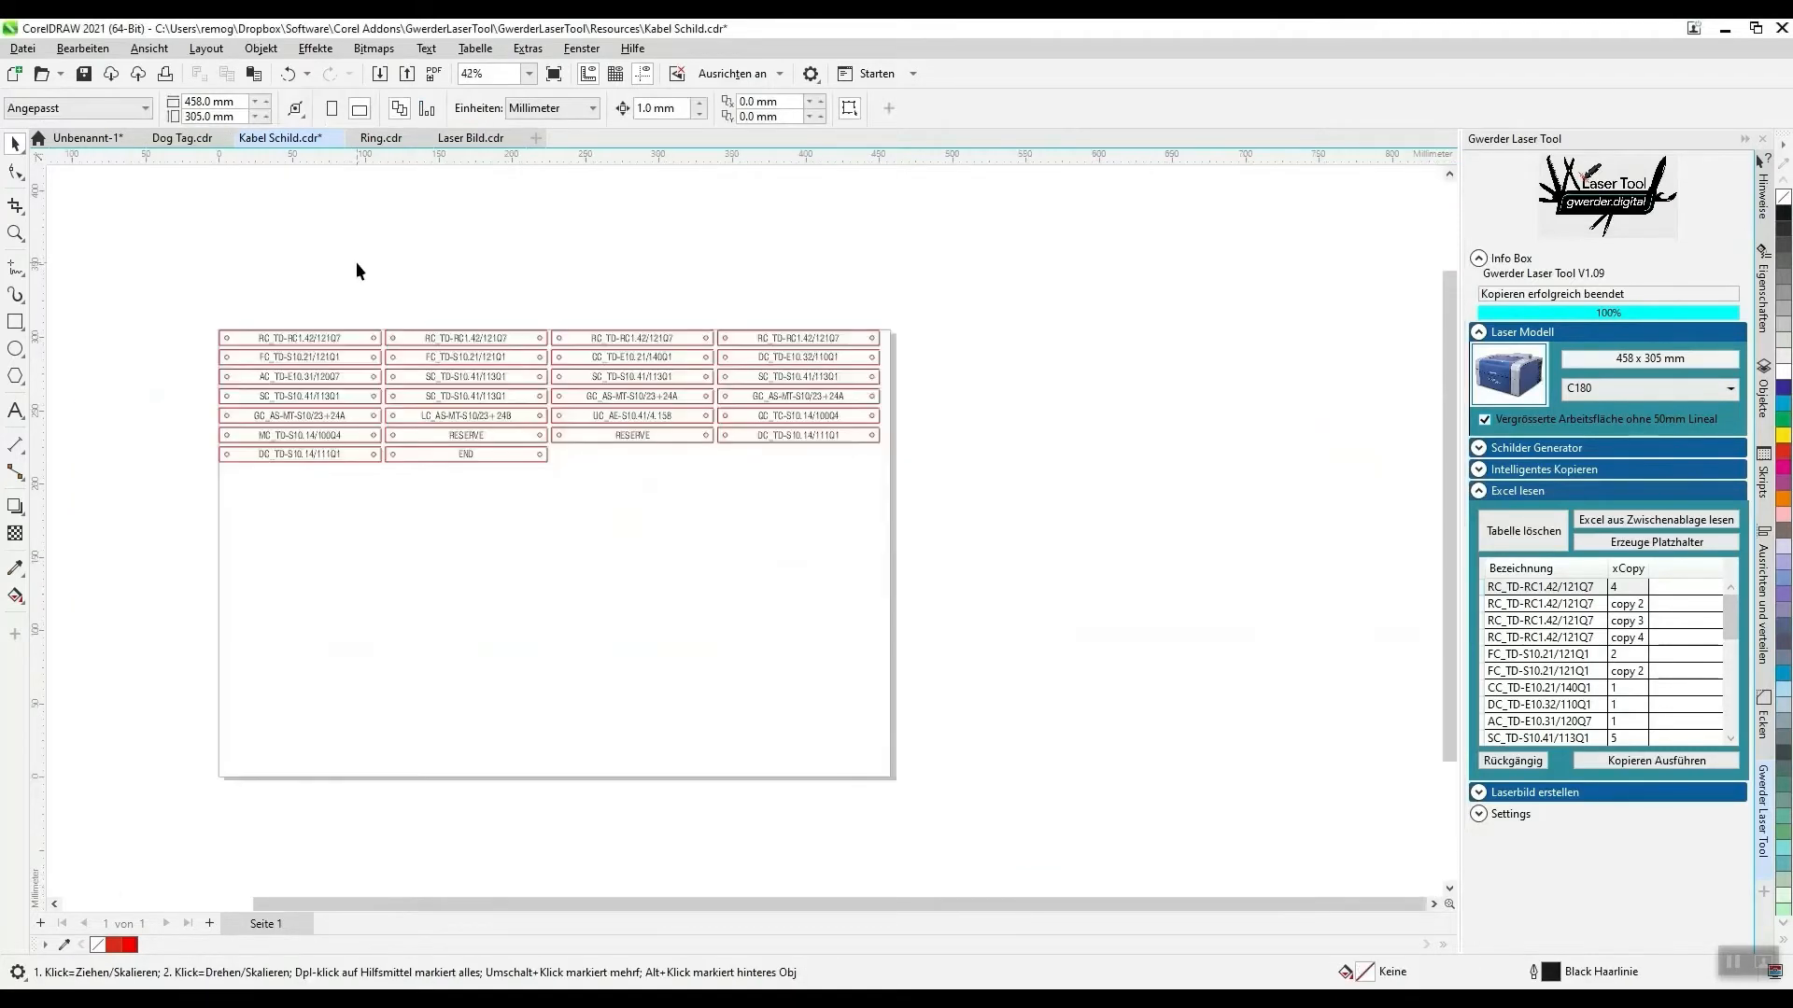
scroll(355, 261, up, 1)
scroll(93, 400, up, 1)
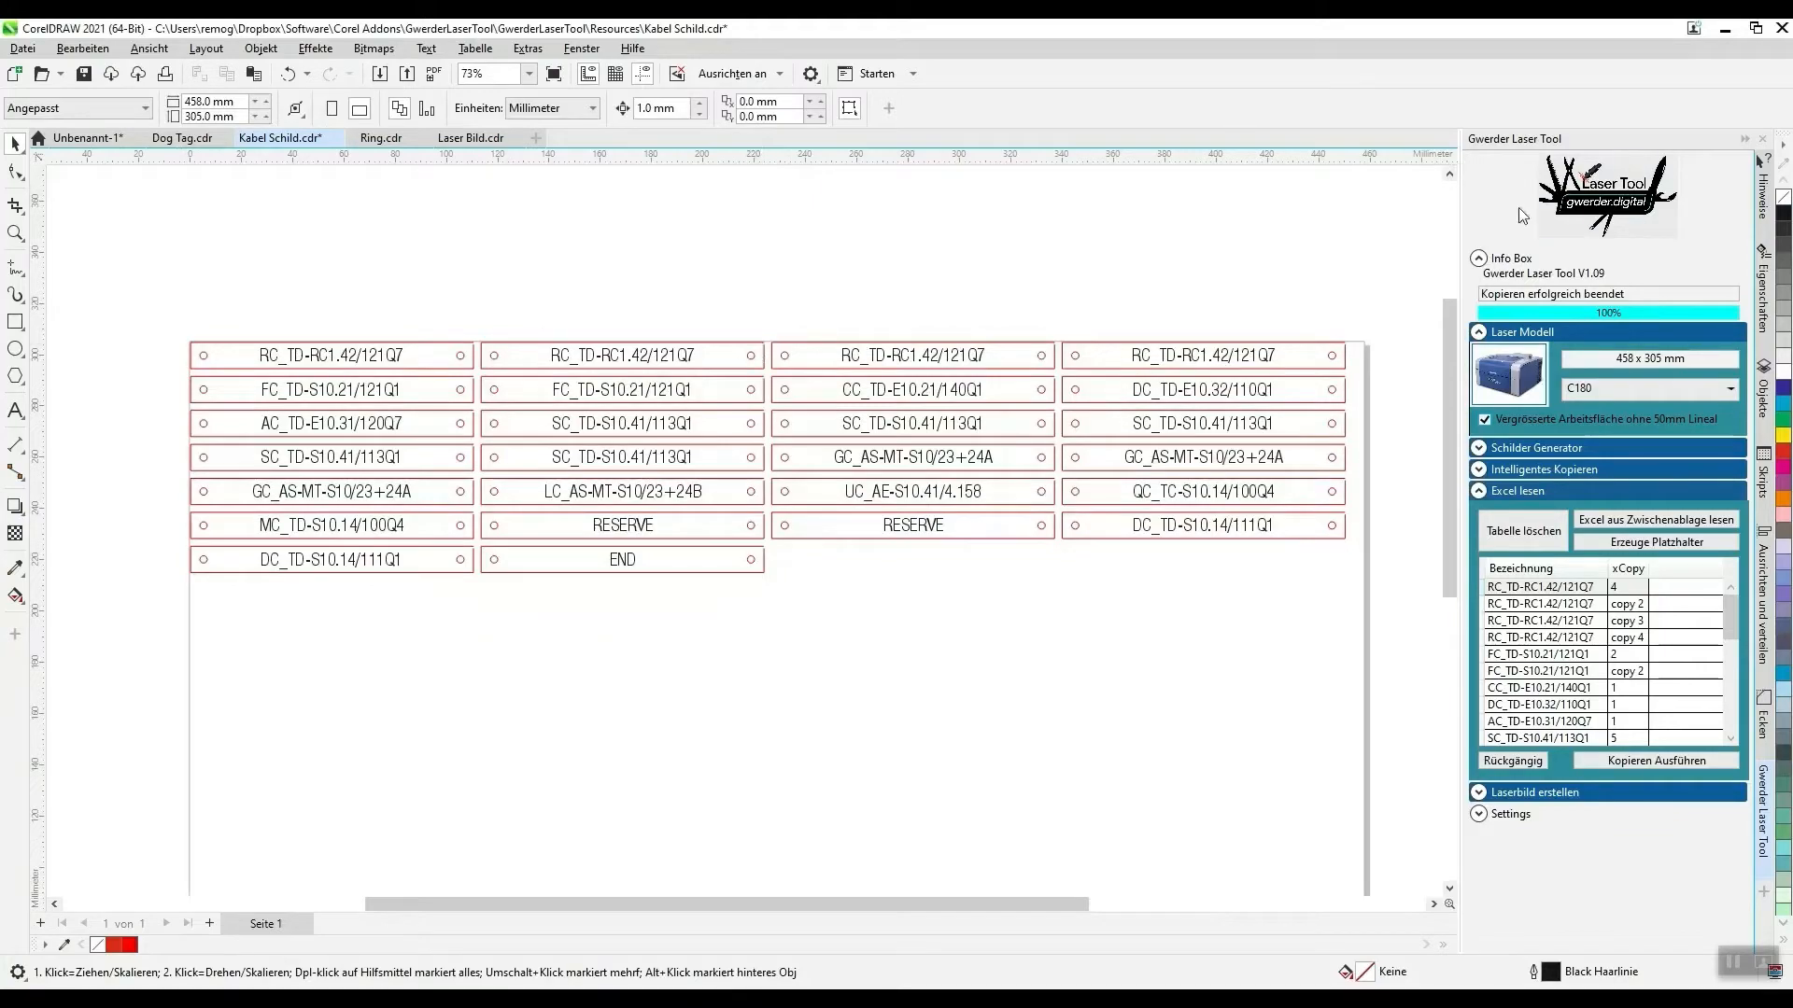
- Open the Gwerder Laser Tool product page, look over the available versions, and return to Kabel Schild.cdr
click(1618, 198)
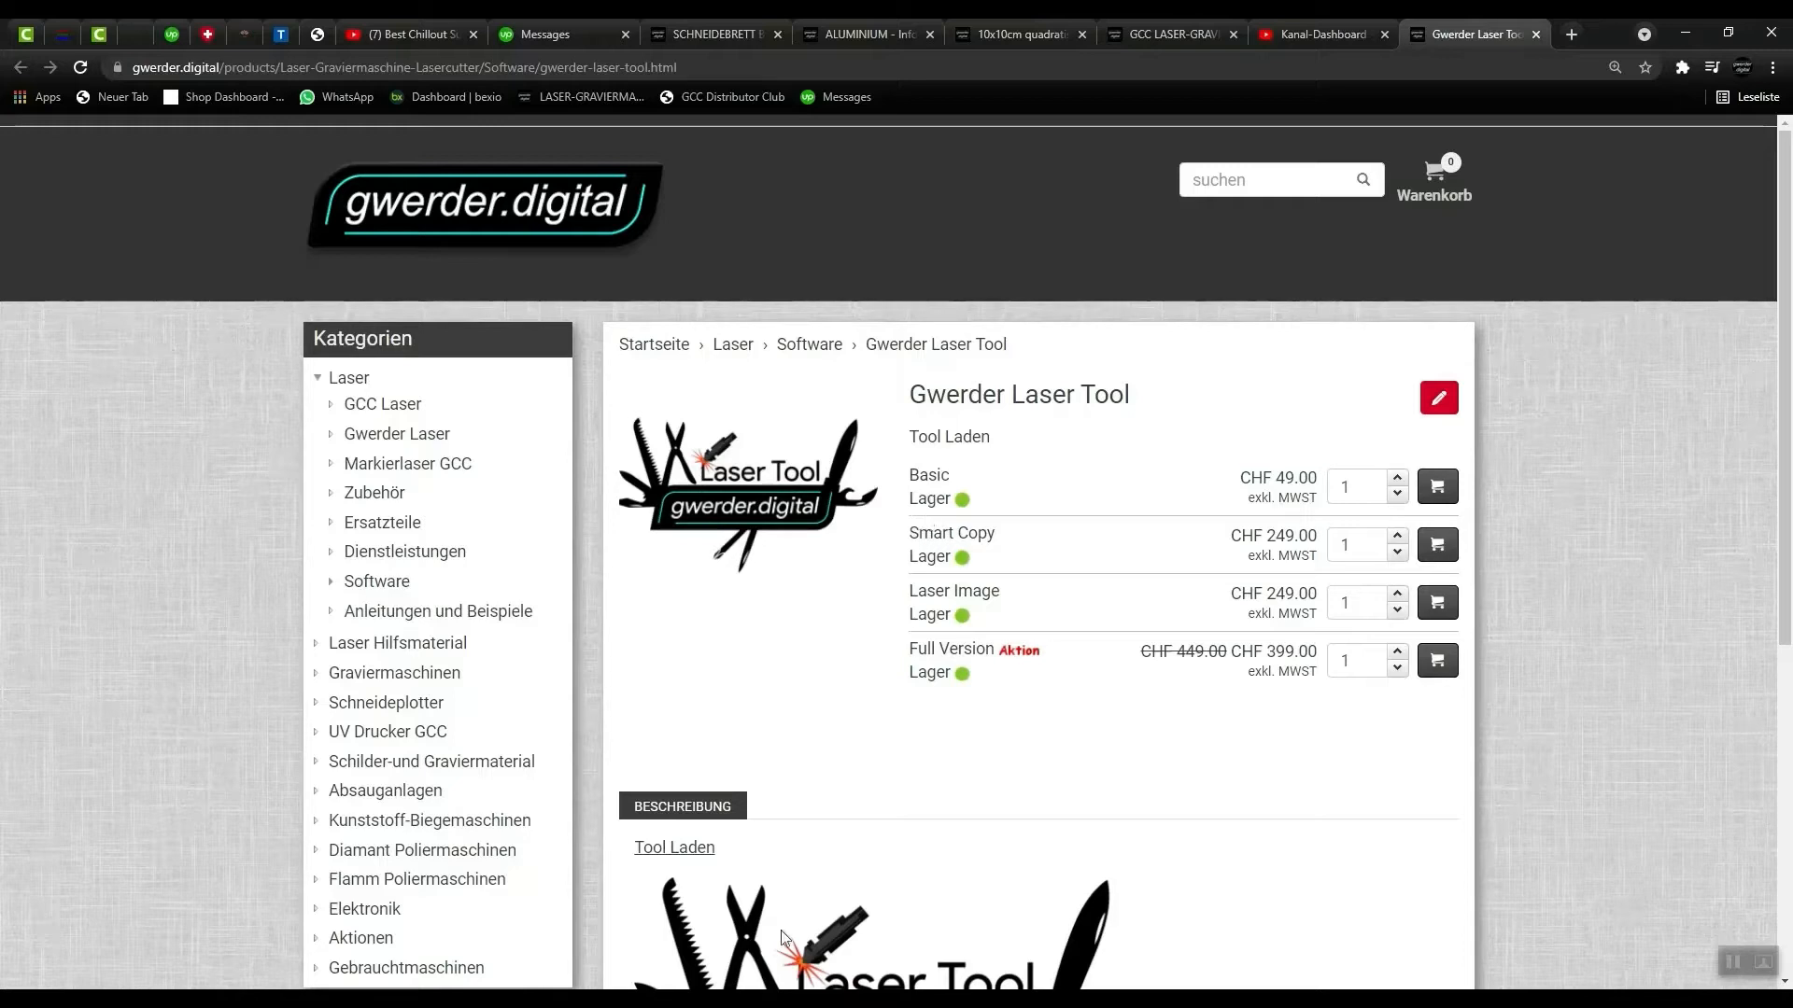
click(527, 999)
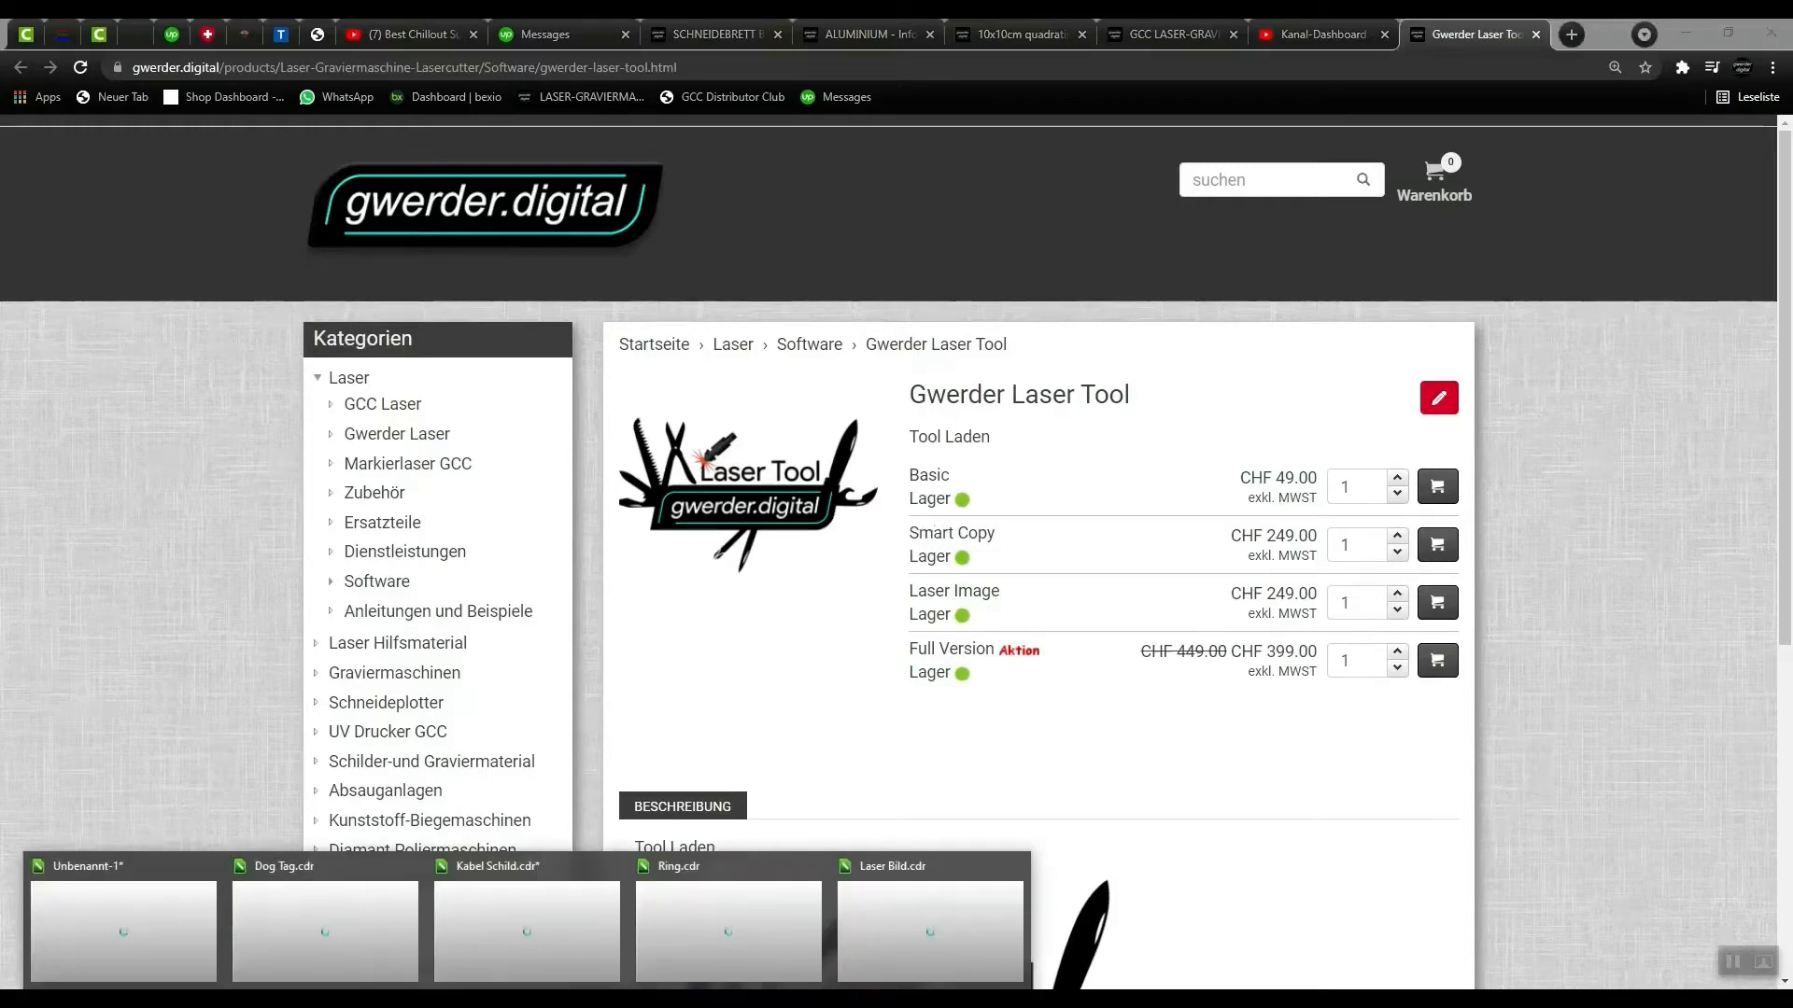
click(504, 899)
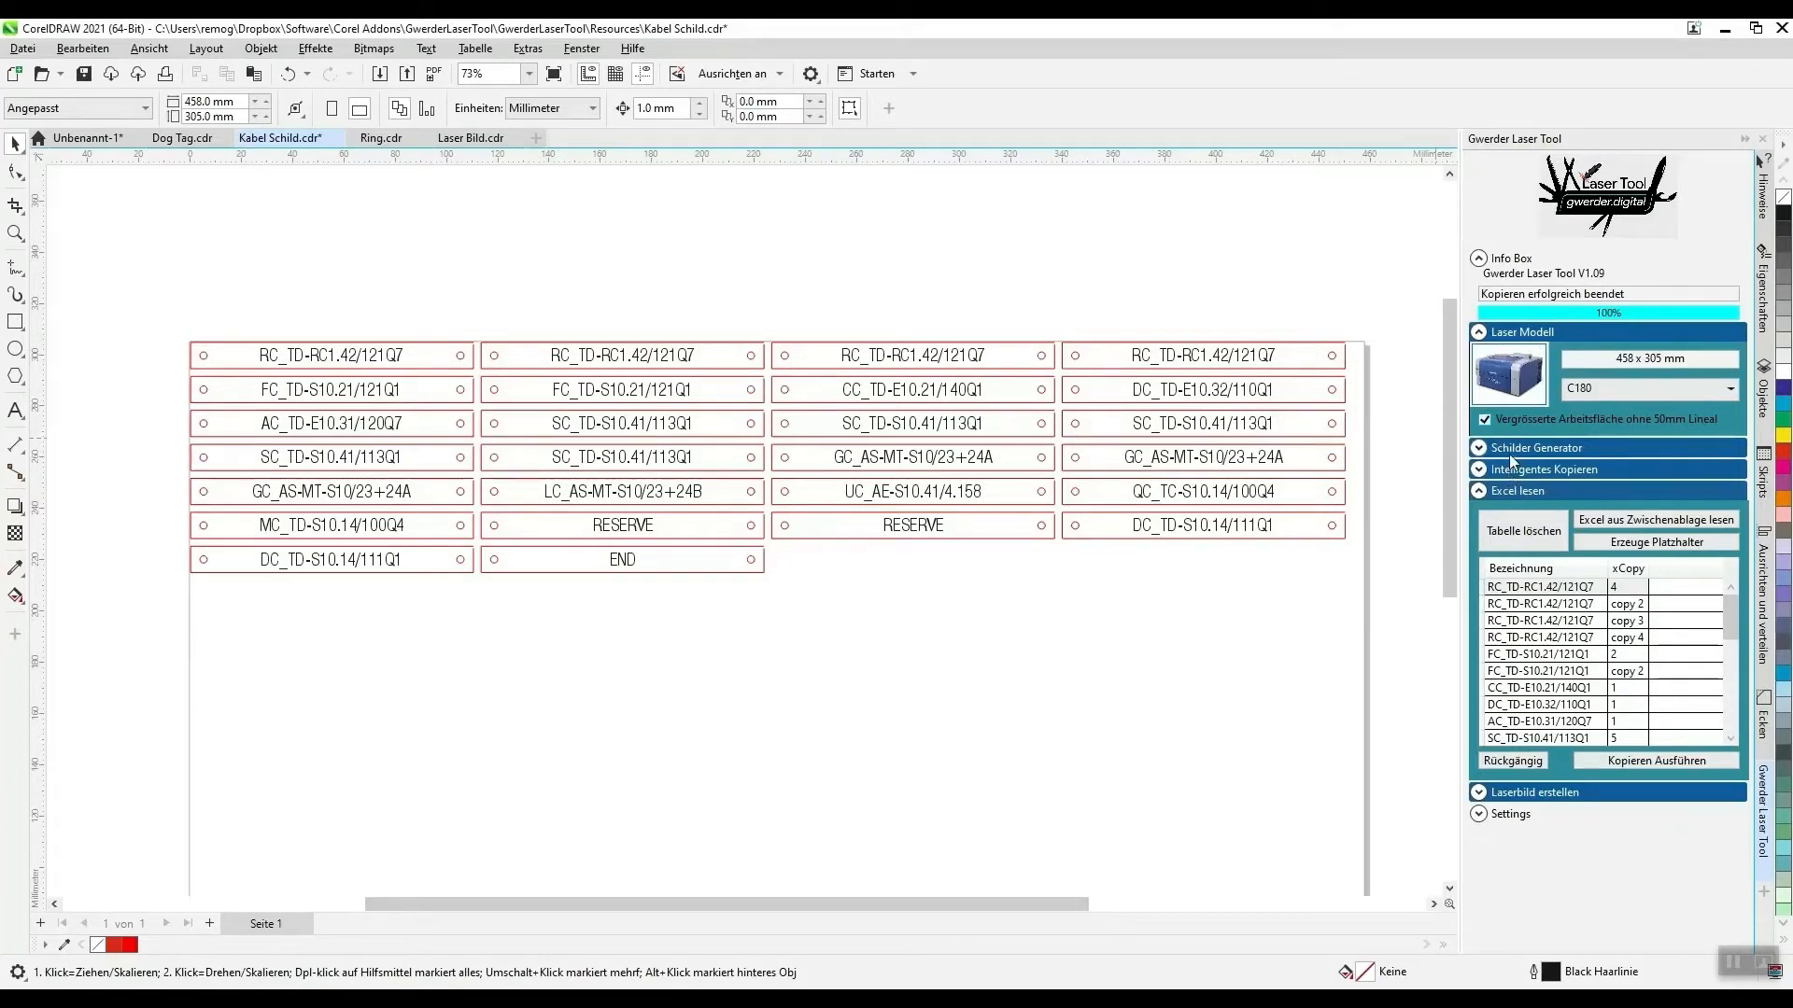
- Undo the cable sign copying in Kabel Schild.cdr and switch to the Ring.cdr template
scroll(871, 347, down, 2)
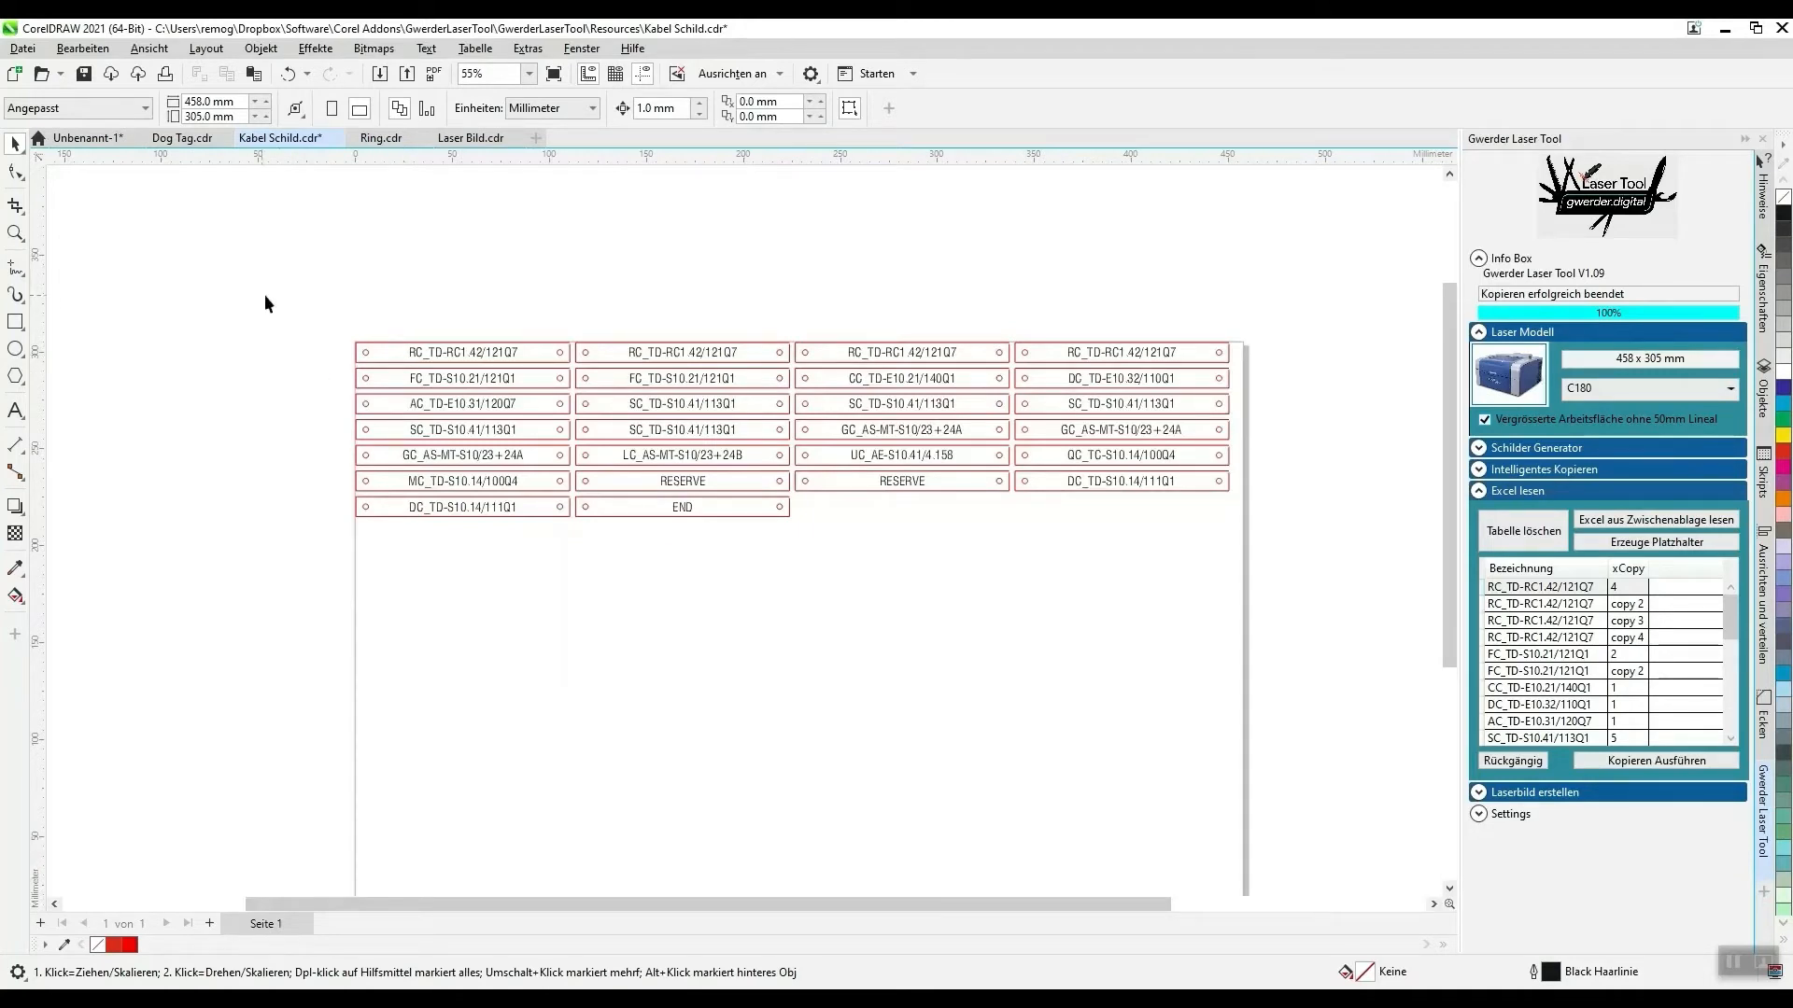
click(1510, 762)
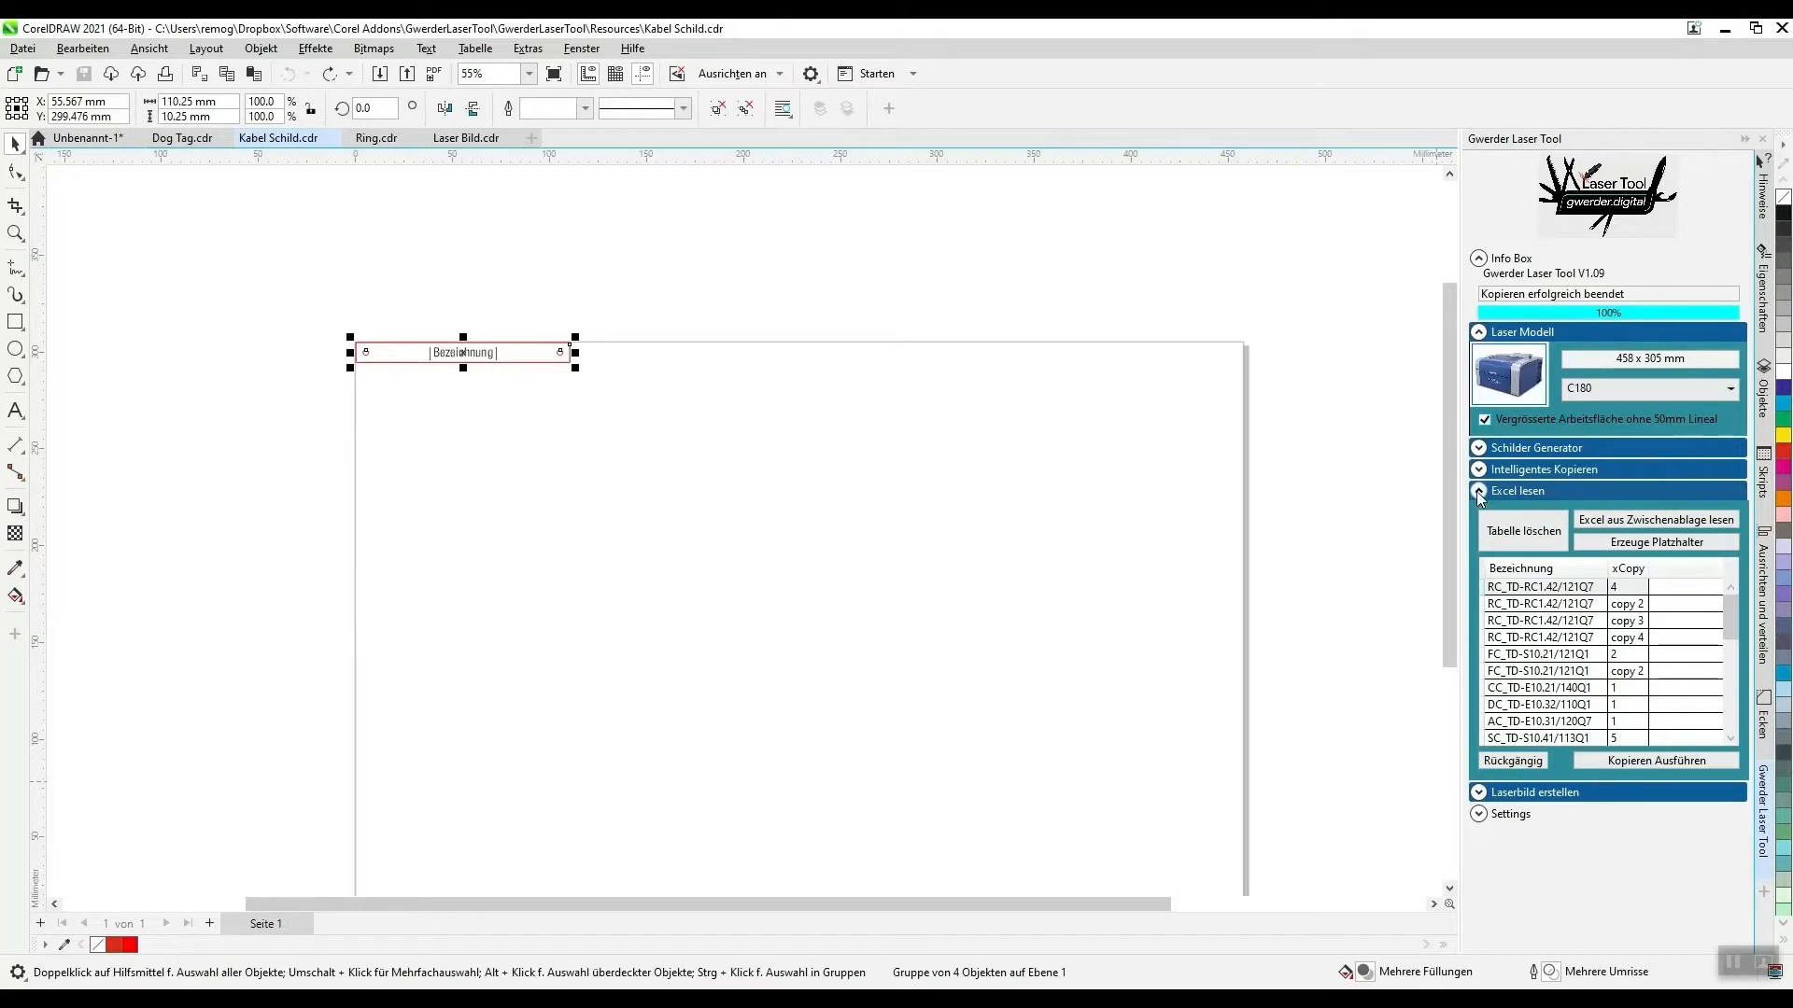
click(377, 139)
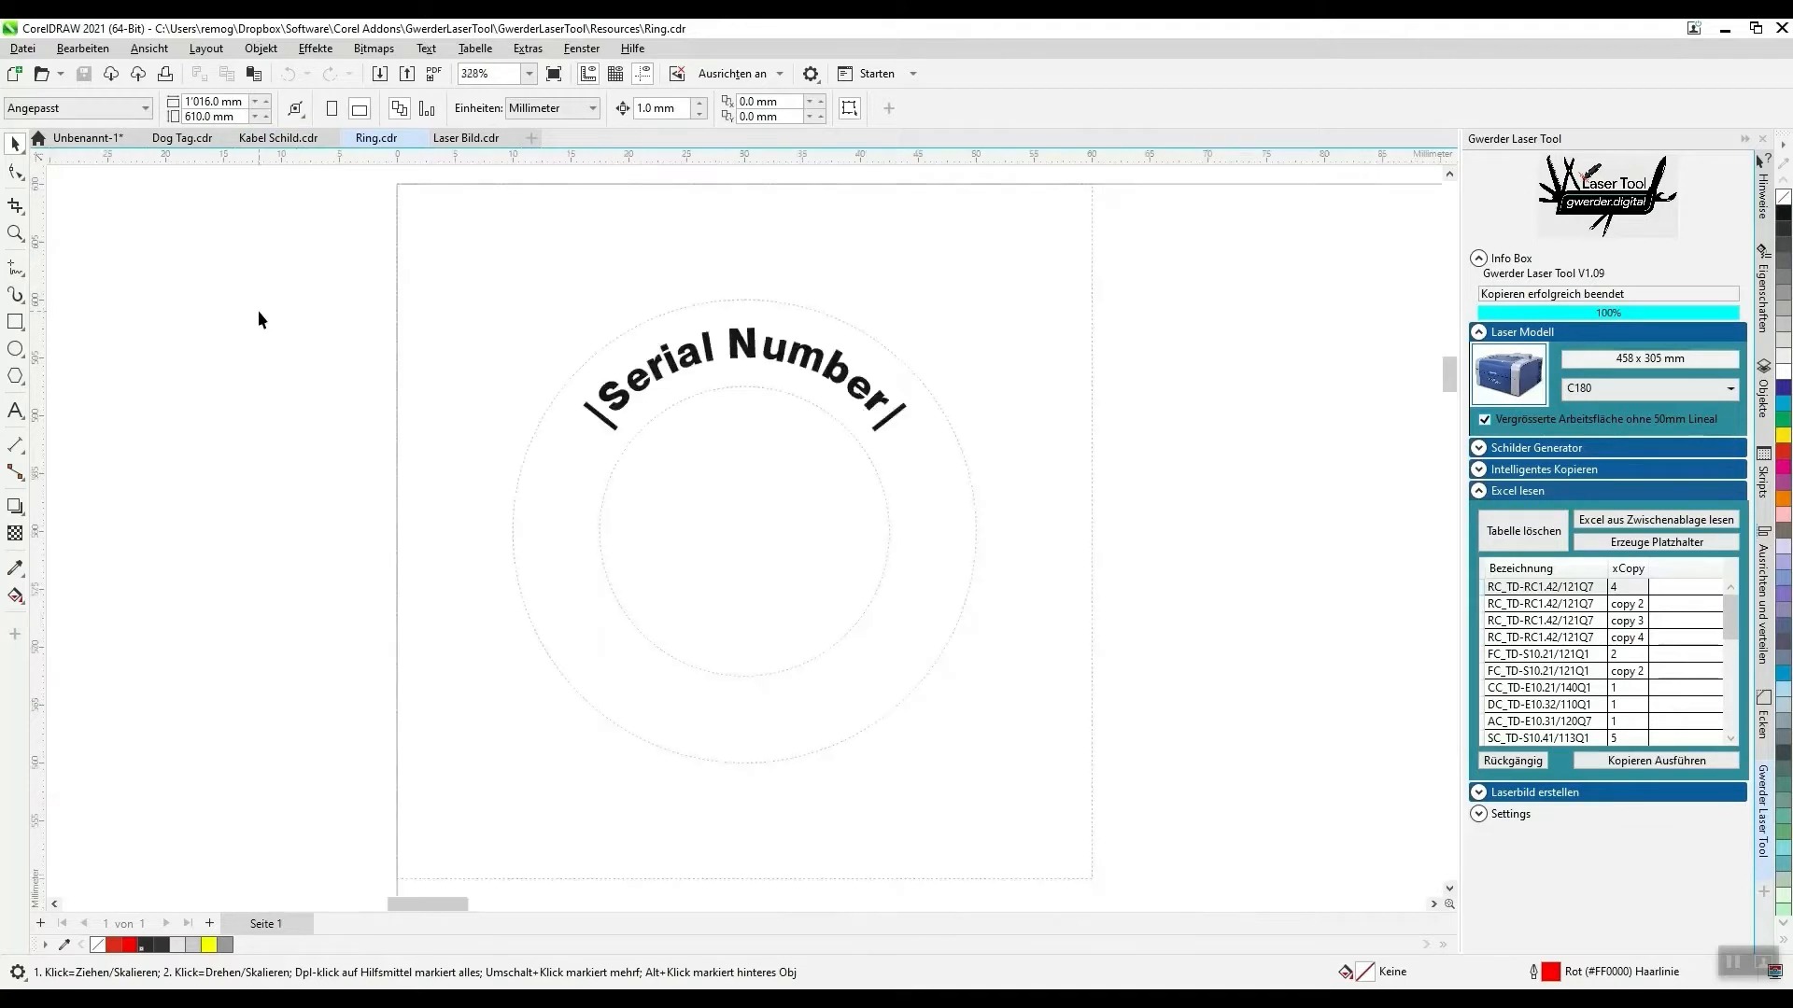
scroll(258, 310, down, 1)
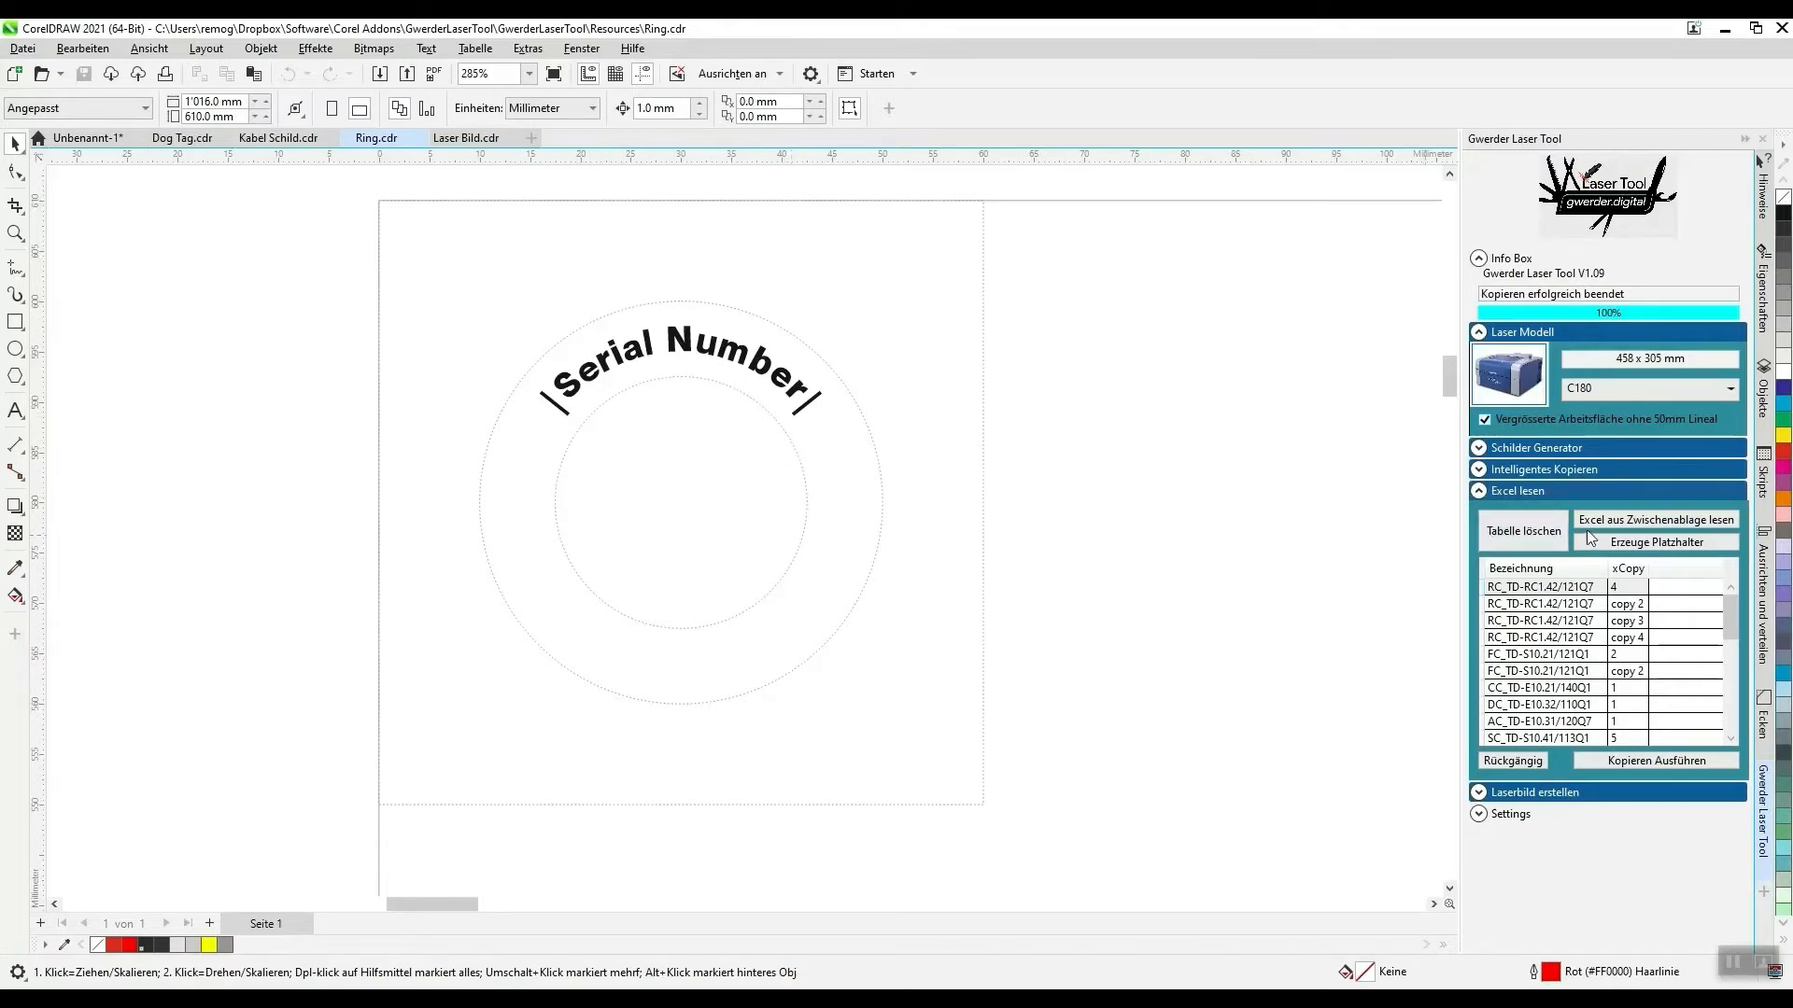
- Clear the table loaded in Excel lesen and fill the Serial sheet's serial numbers down from QX_200x5_40250 to QX_200x5_40270 in Excel
click(1523, 530)
click(847, 999)
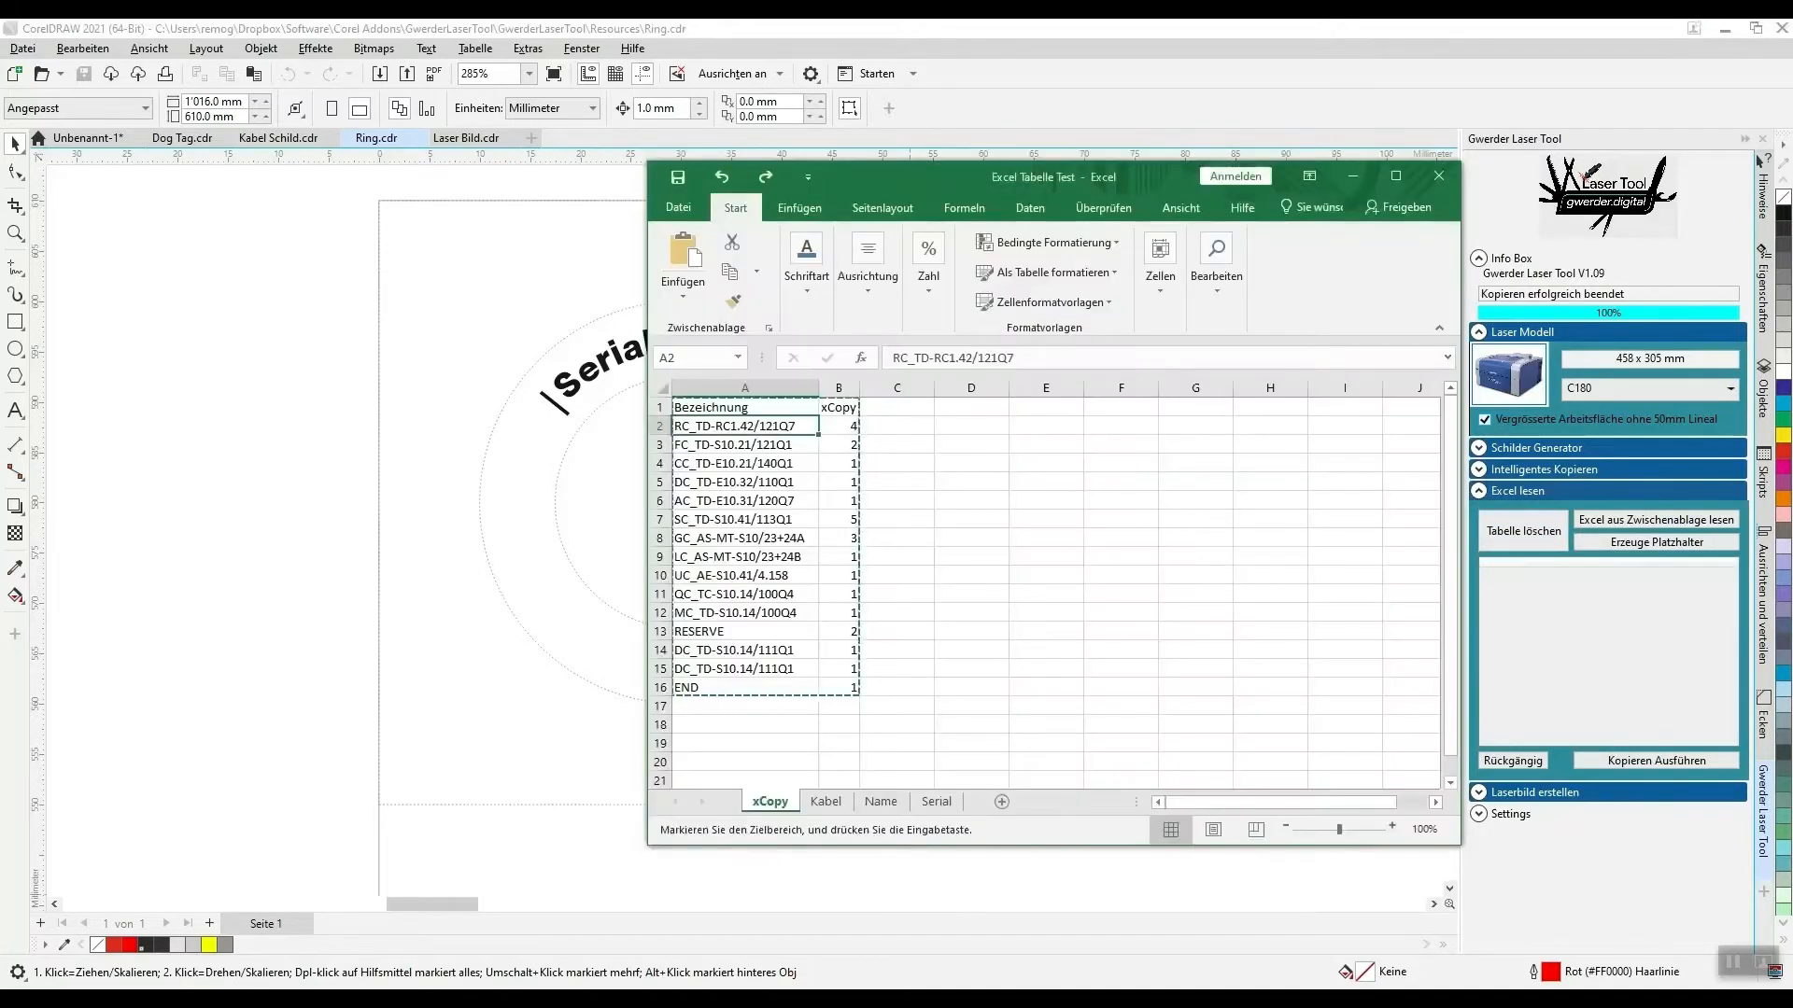
click(938, 802)
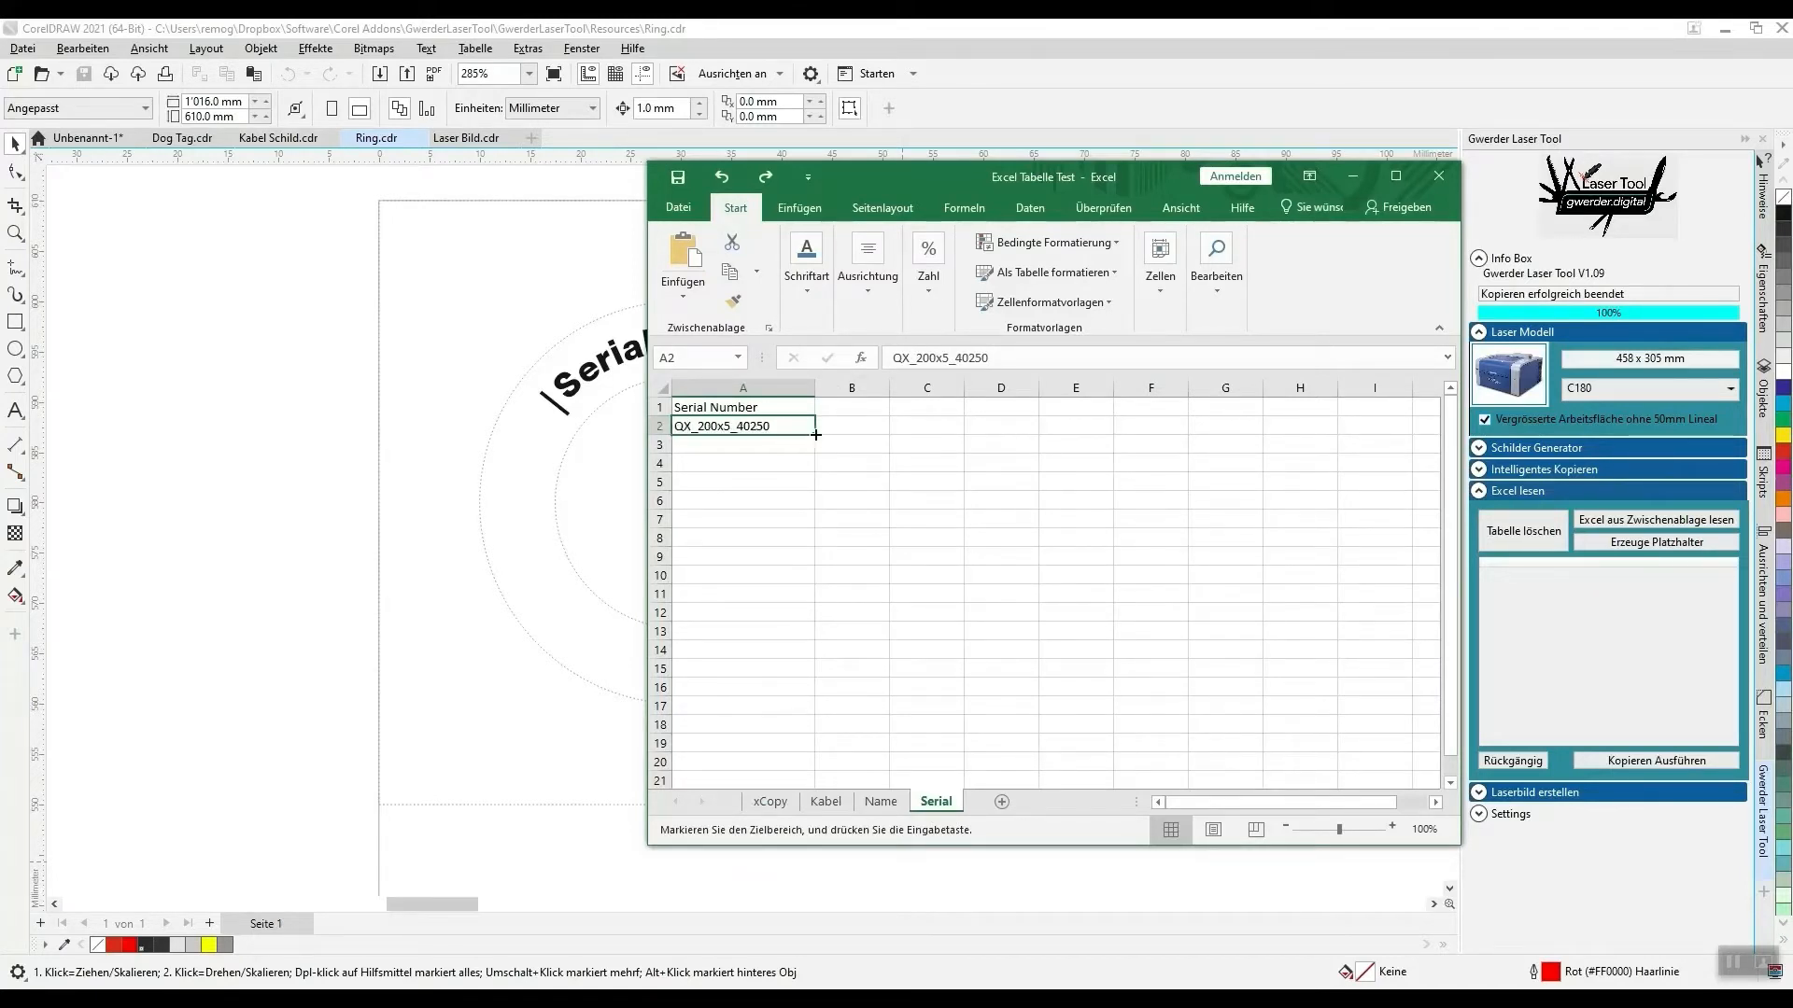
drag(816, 435, 816, 785)
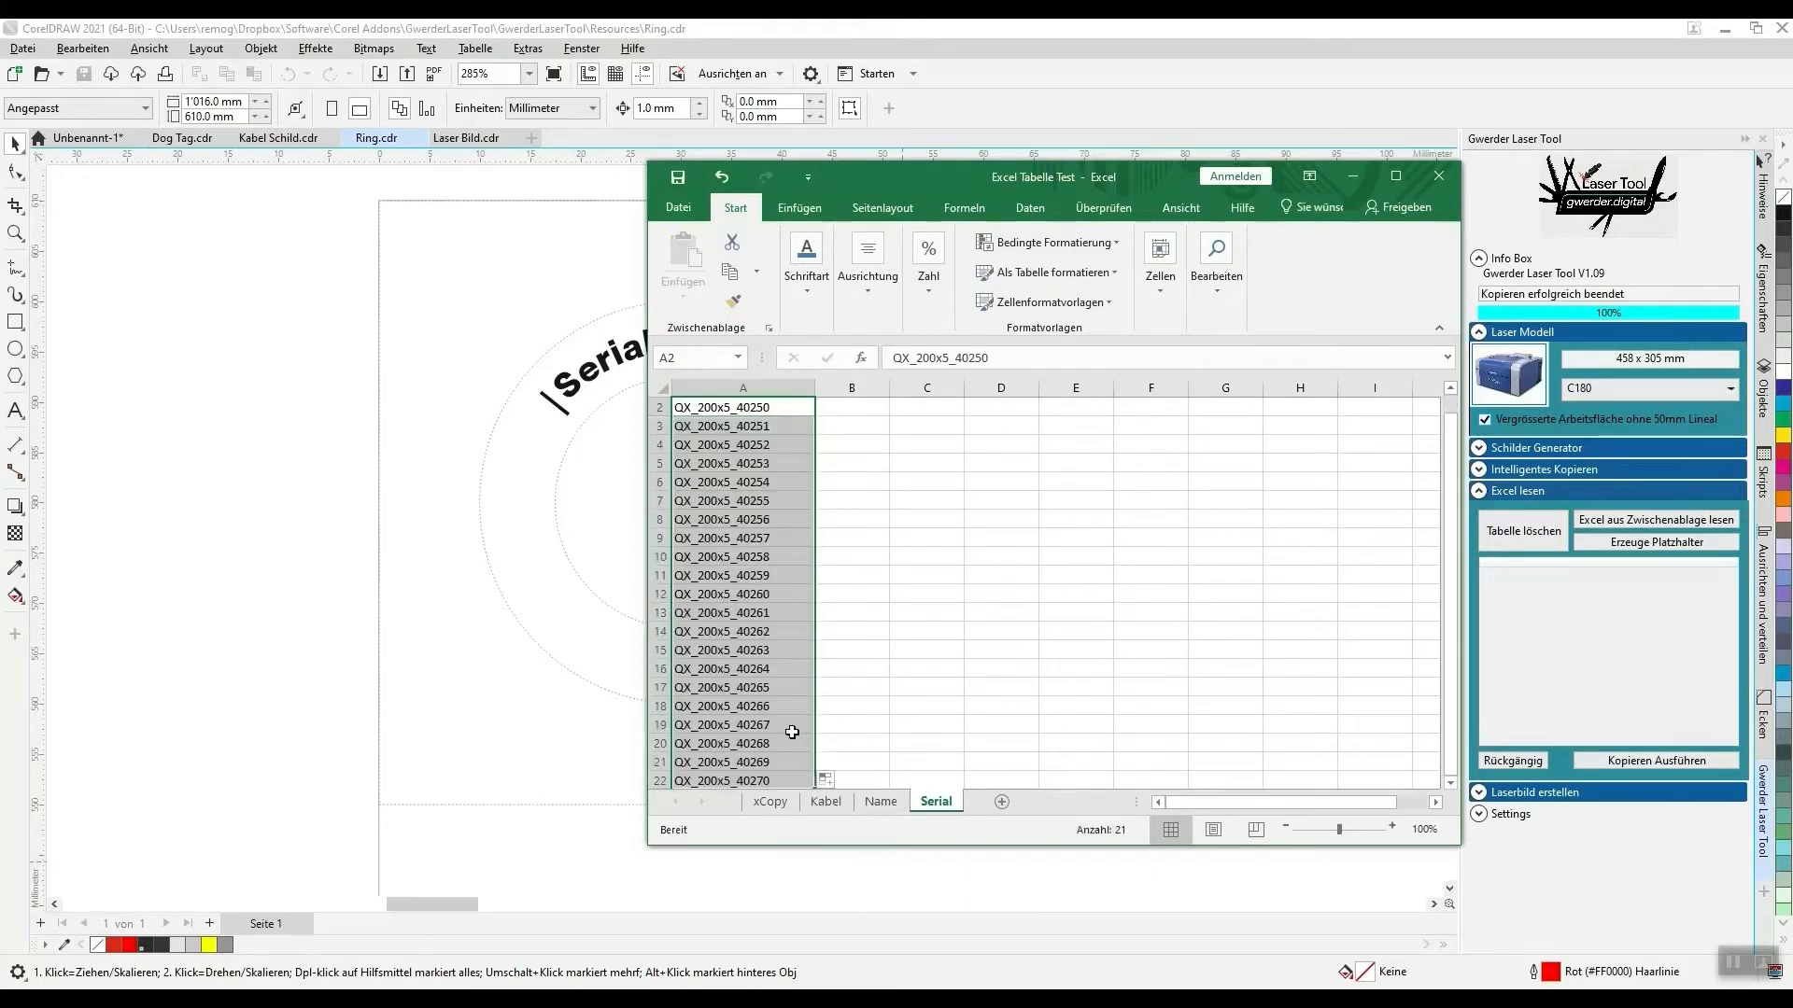
scroll(755, 515, up, 1)
- Copy the Serial Number column, cells A1:A22, and load it into Excel lesen from the clipboard
click(737, 410)
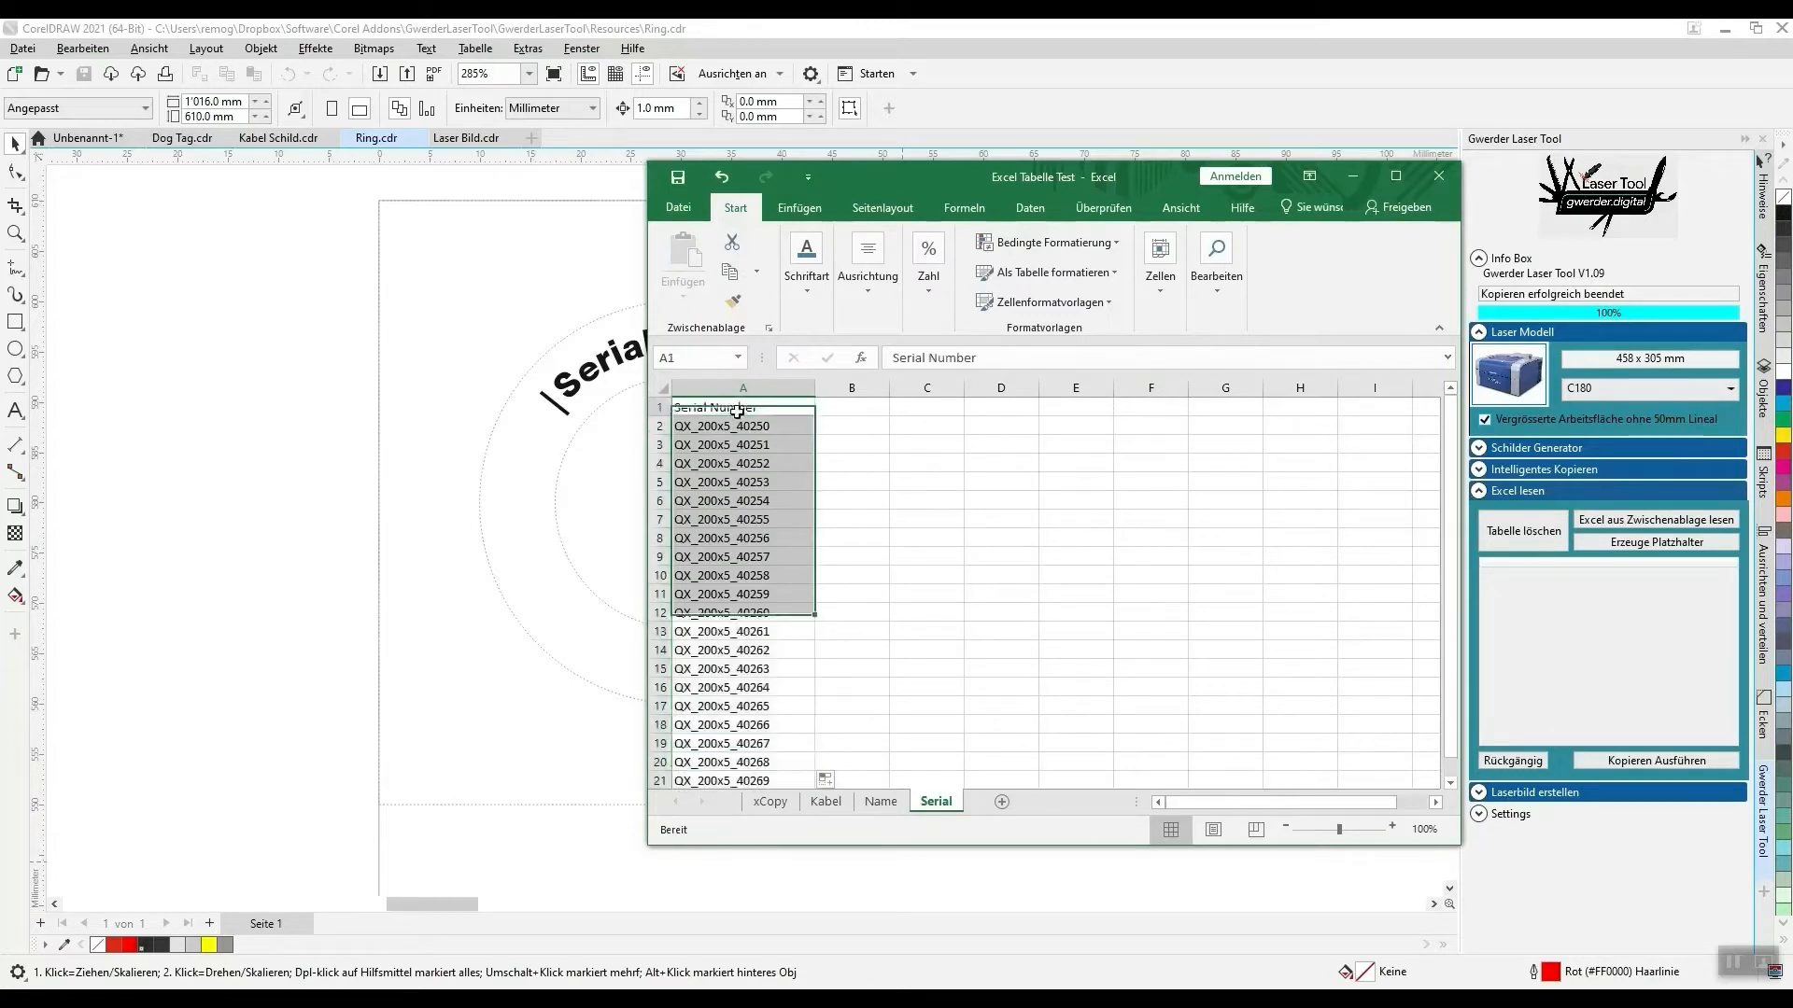
scroll(756, 653, down, 8)
scroll(759, 632, up, 8)
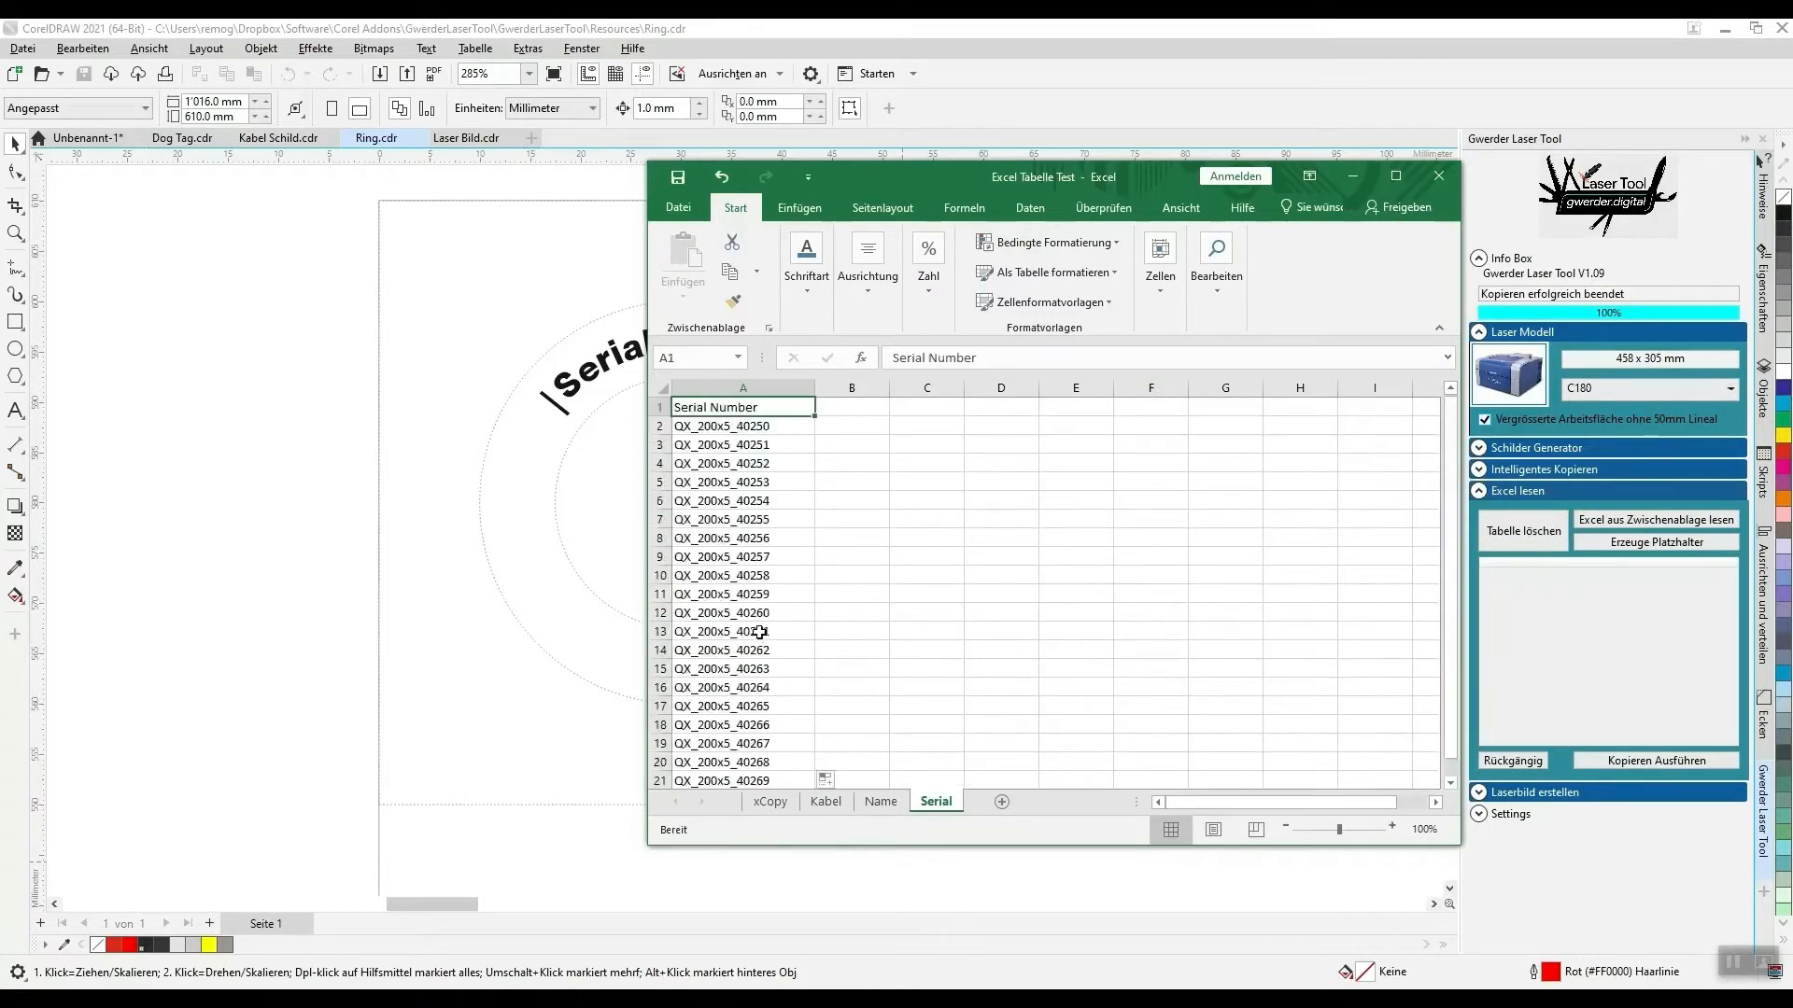
drag(799, 852, 795, 910)
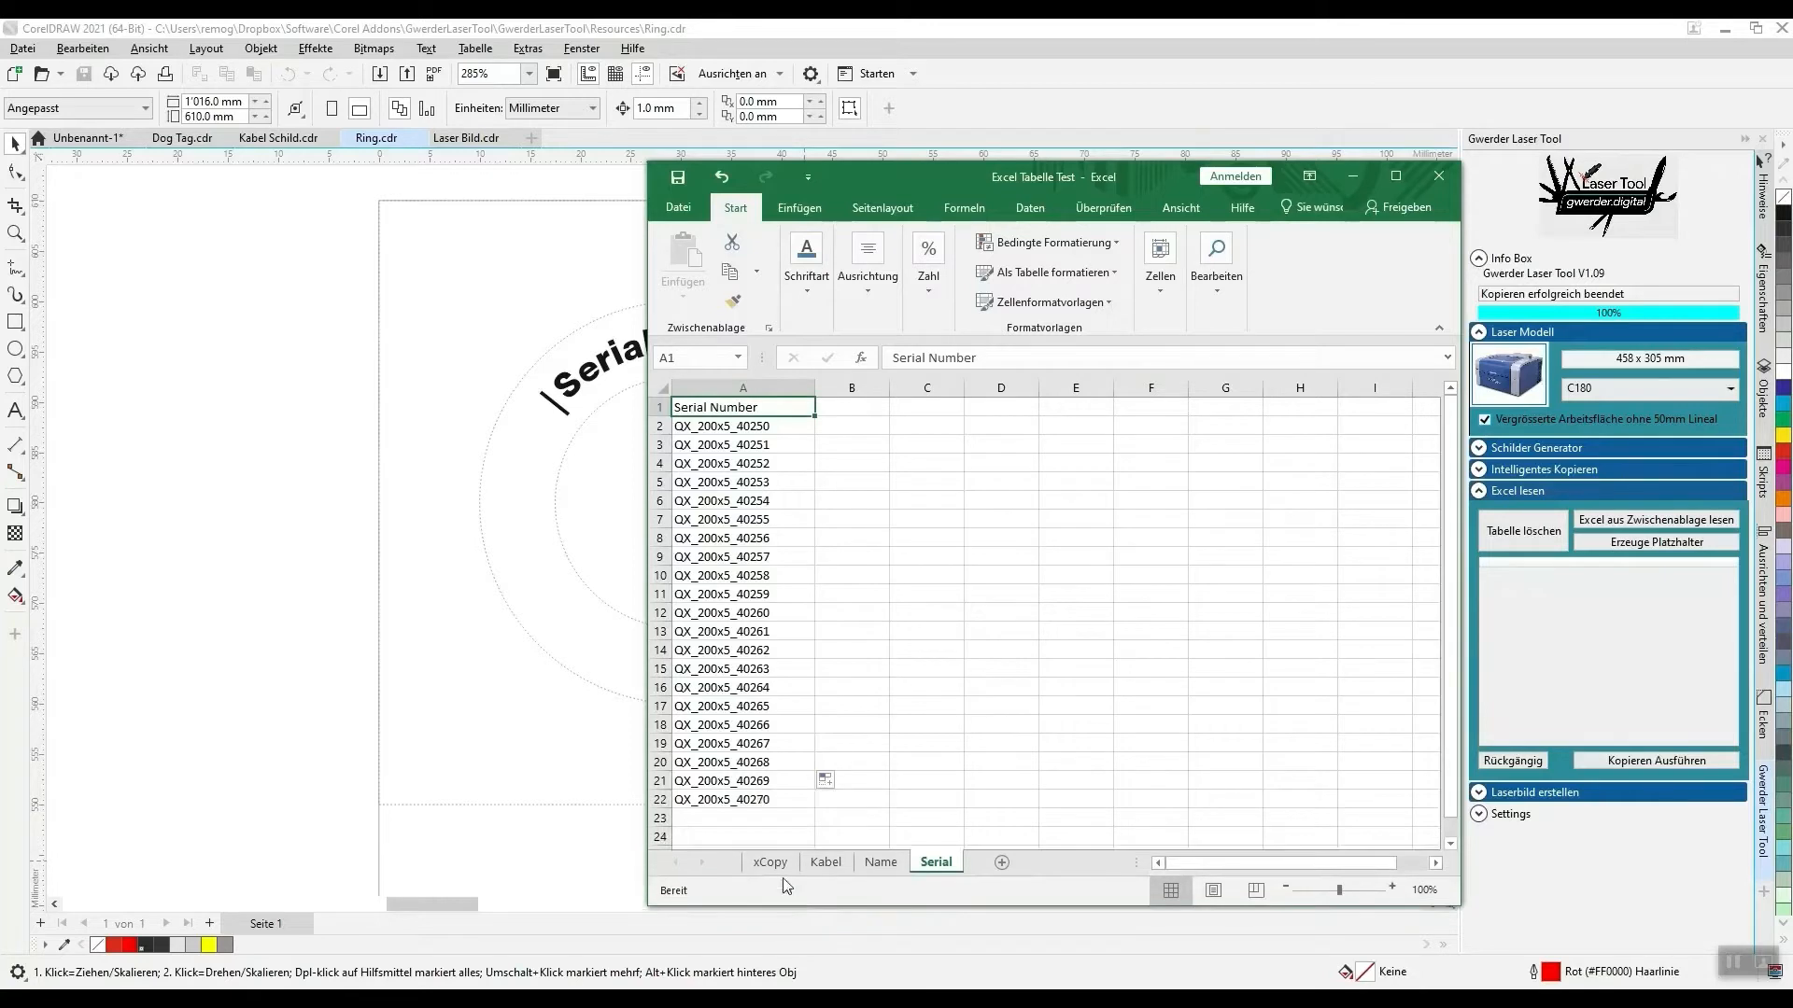
shift+click(732, 800)
key(ctrl+c)
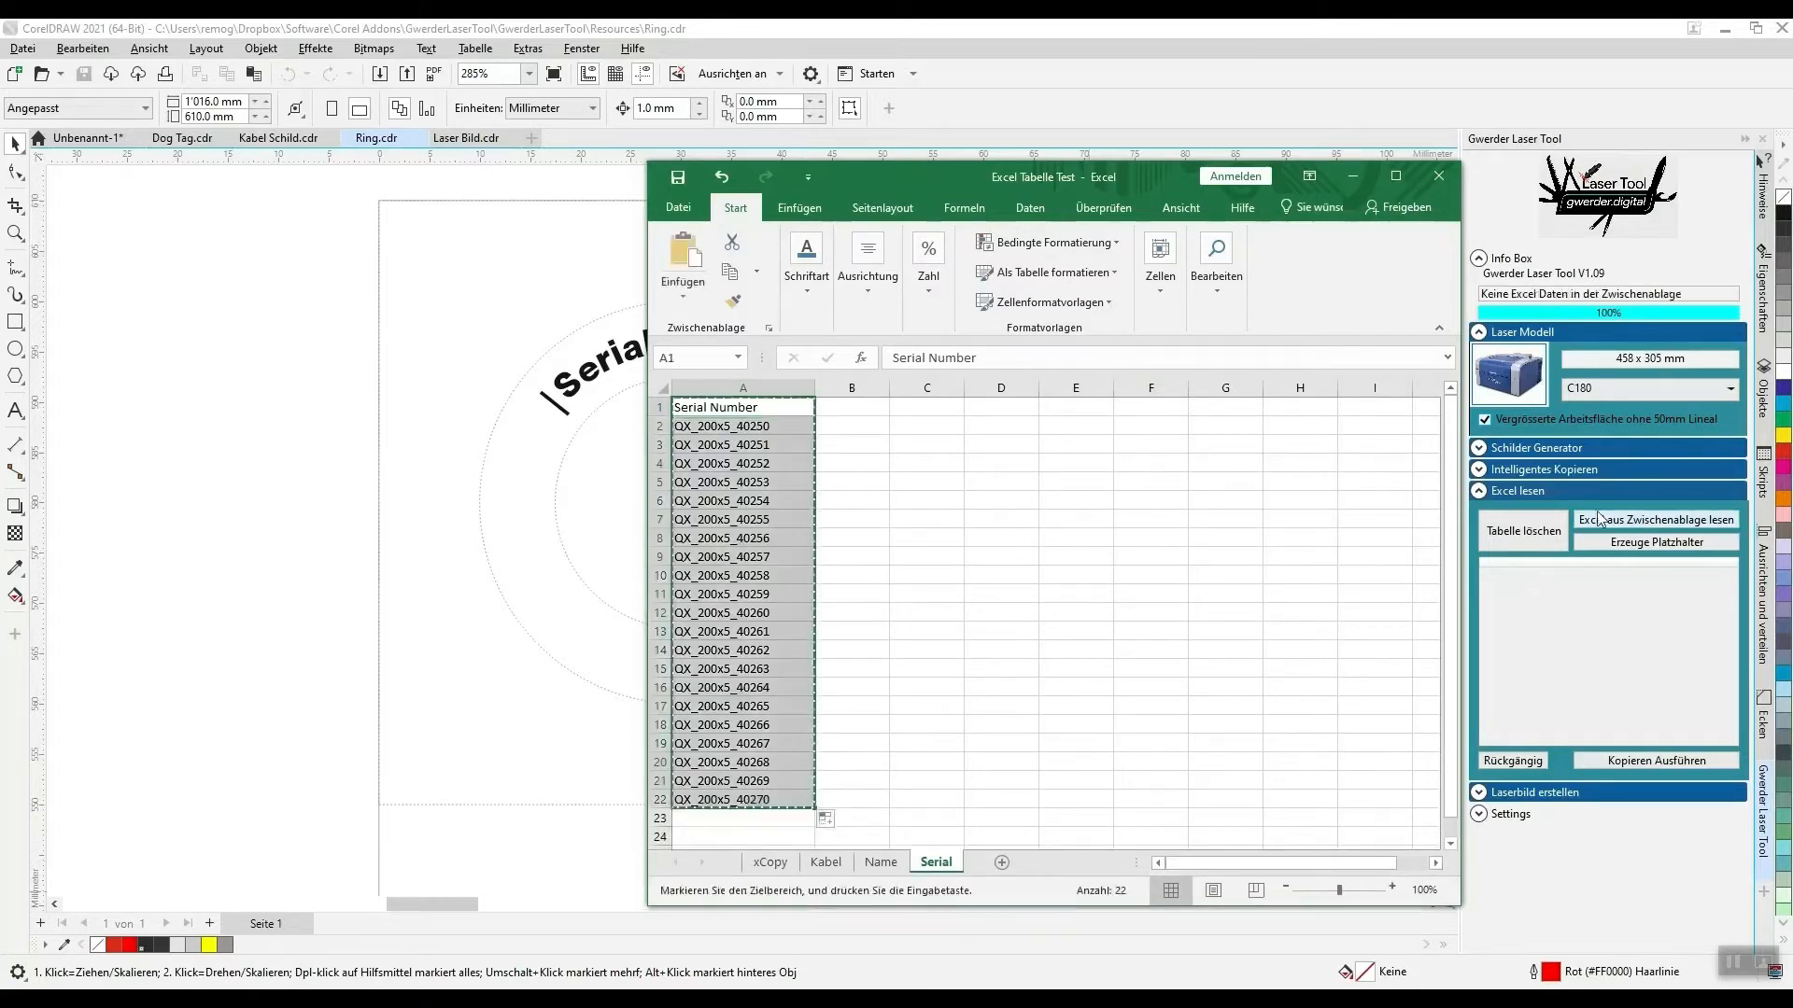
click(1599, 519)
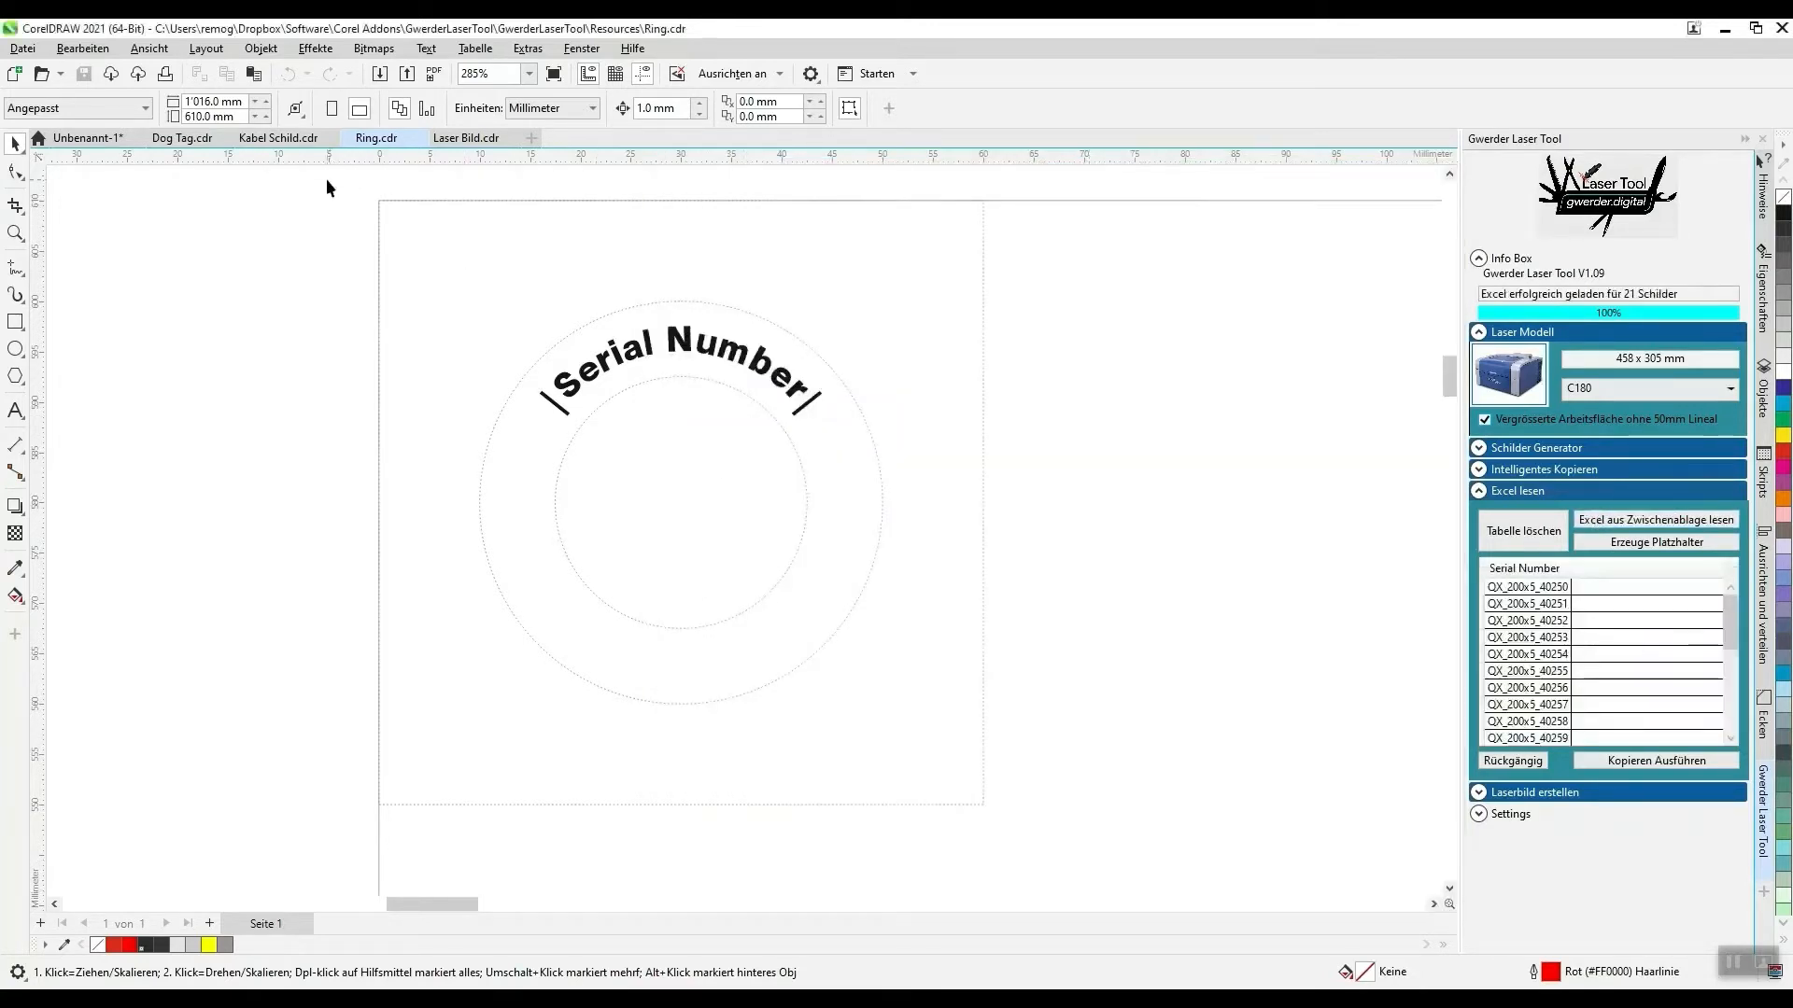
- Select the complete ring template and set both Steg X and Steg Y to 0 for Intelligentes Kopieren
drag(327, 183, 1116, 844)
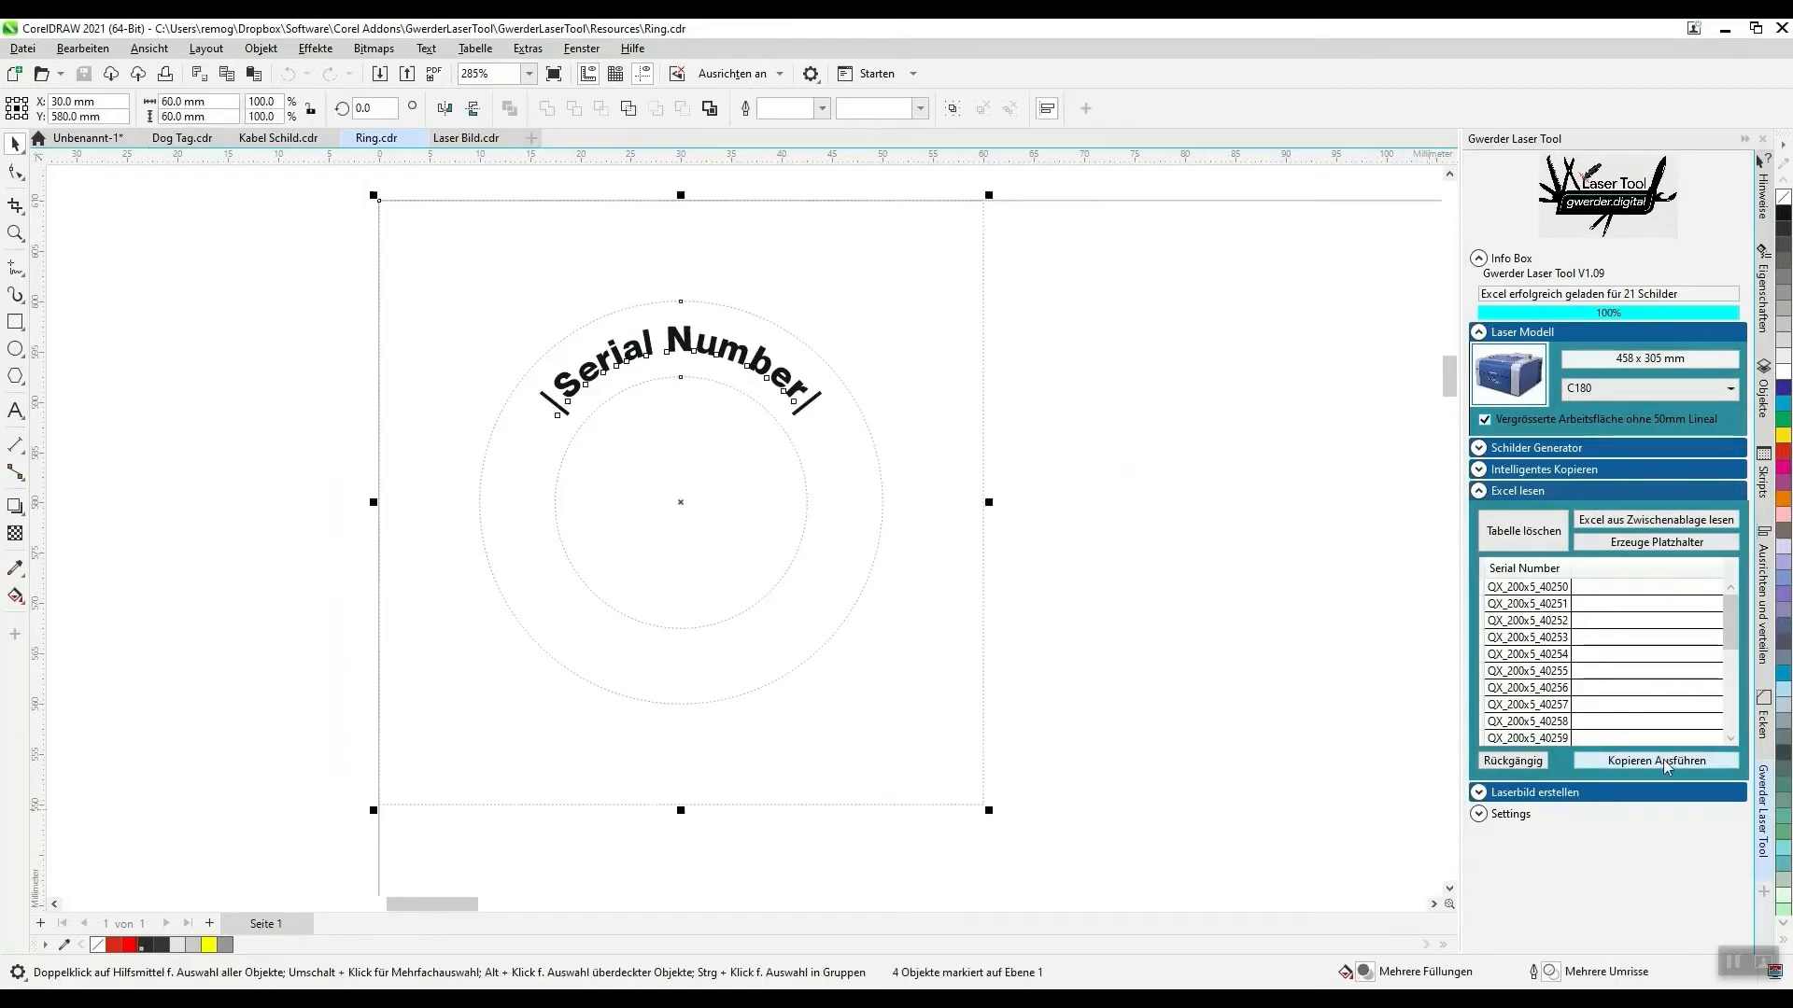
click(1478, 490)
click(1478, 469)
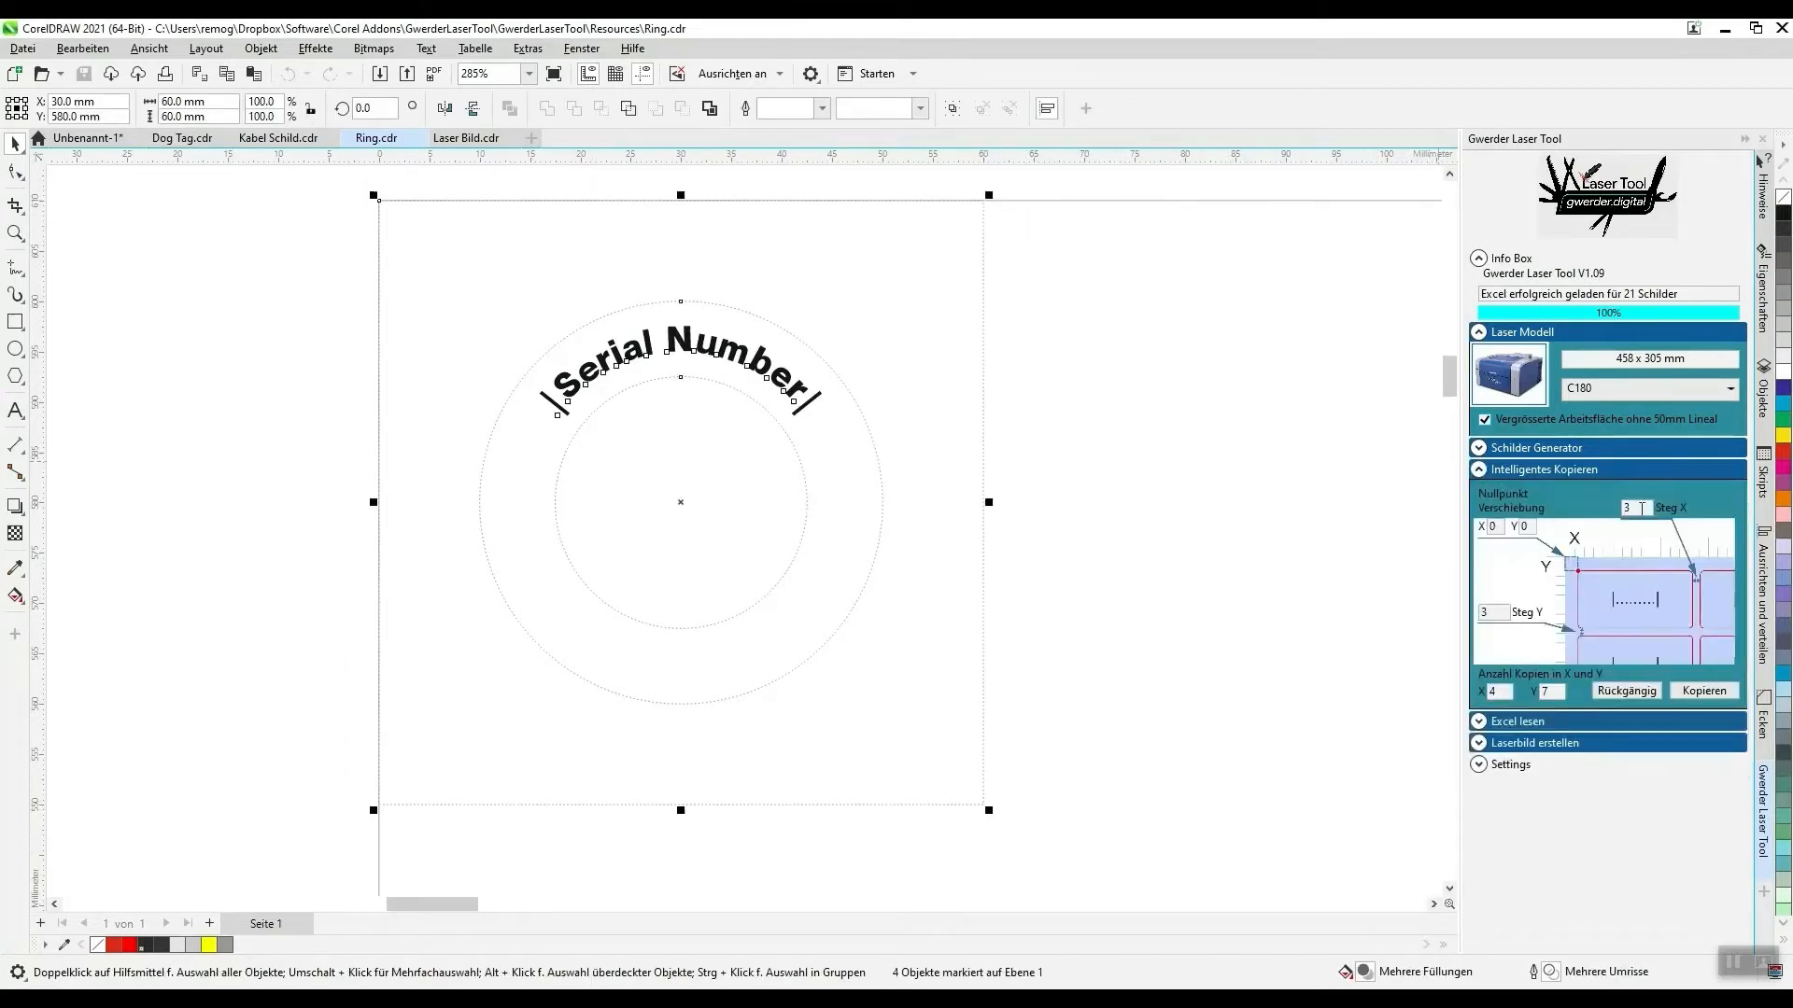
drag(1642, 509, 1516, 515)
drag(1481, 614, 1494, 627)
scroll(320, 347, down, 3)
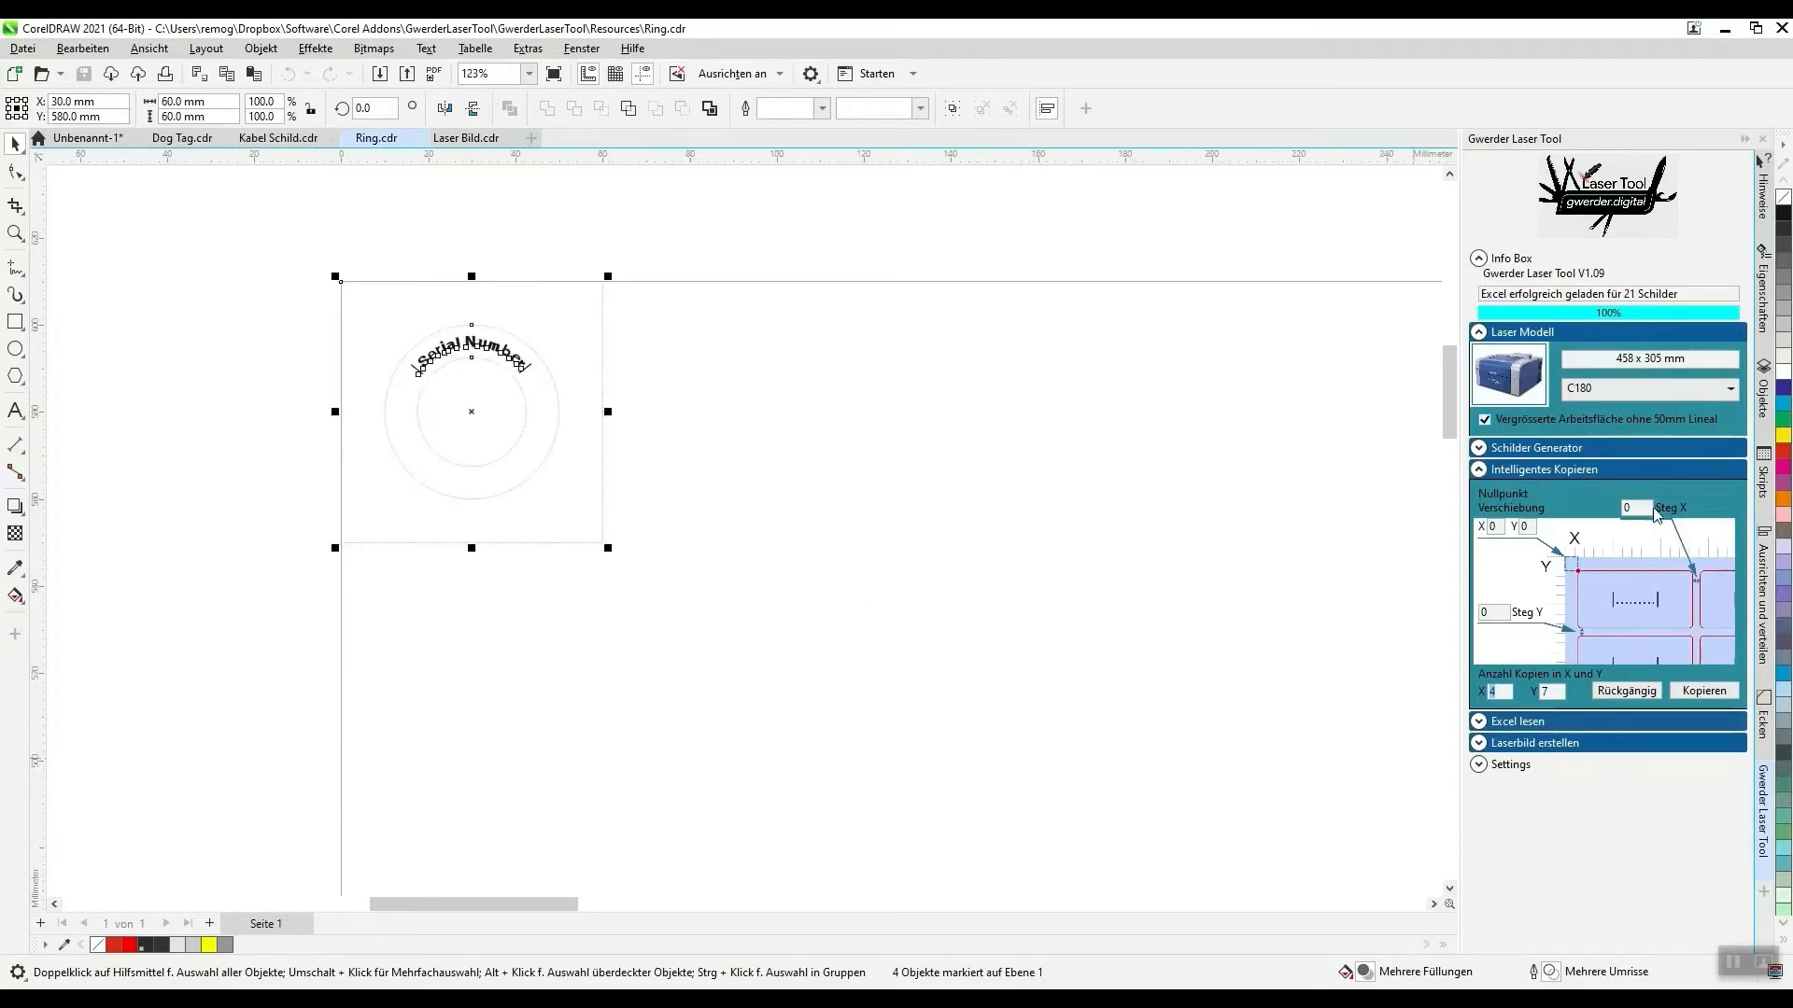
scroll(508, 411, down, 3)
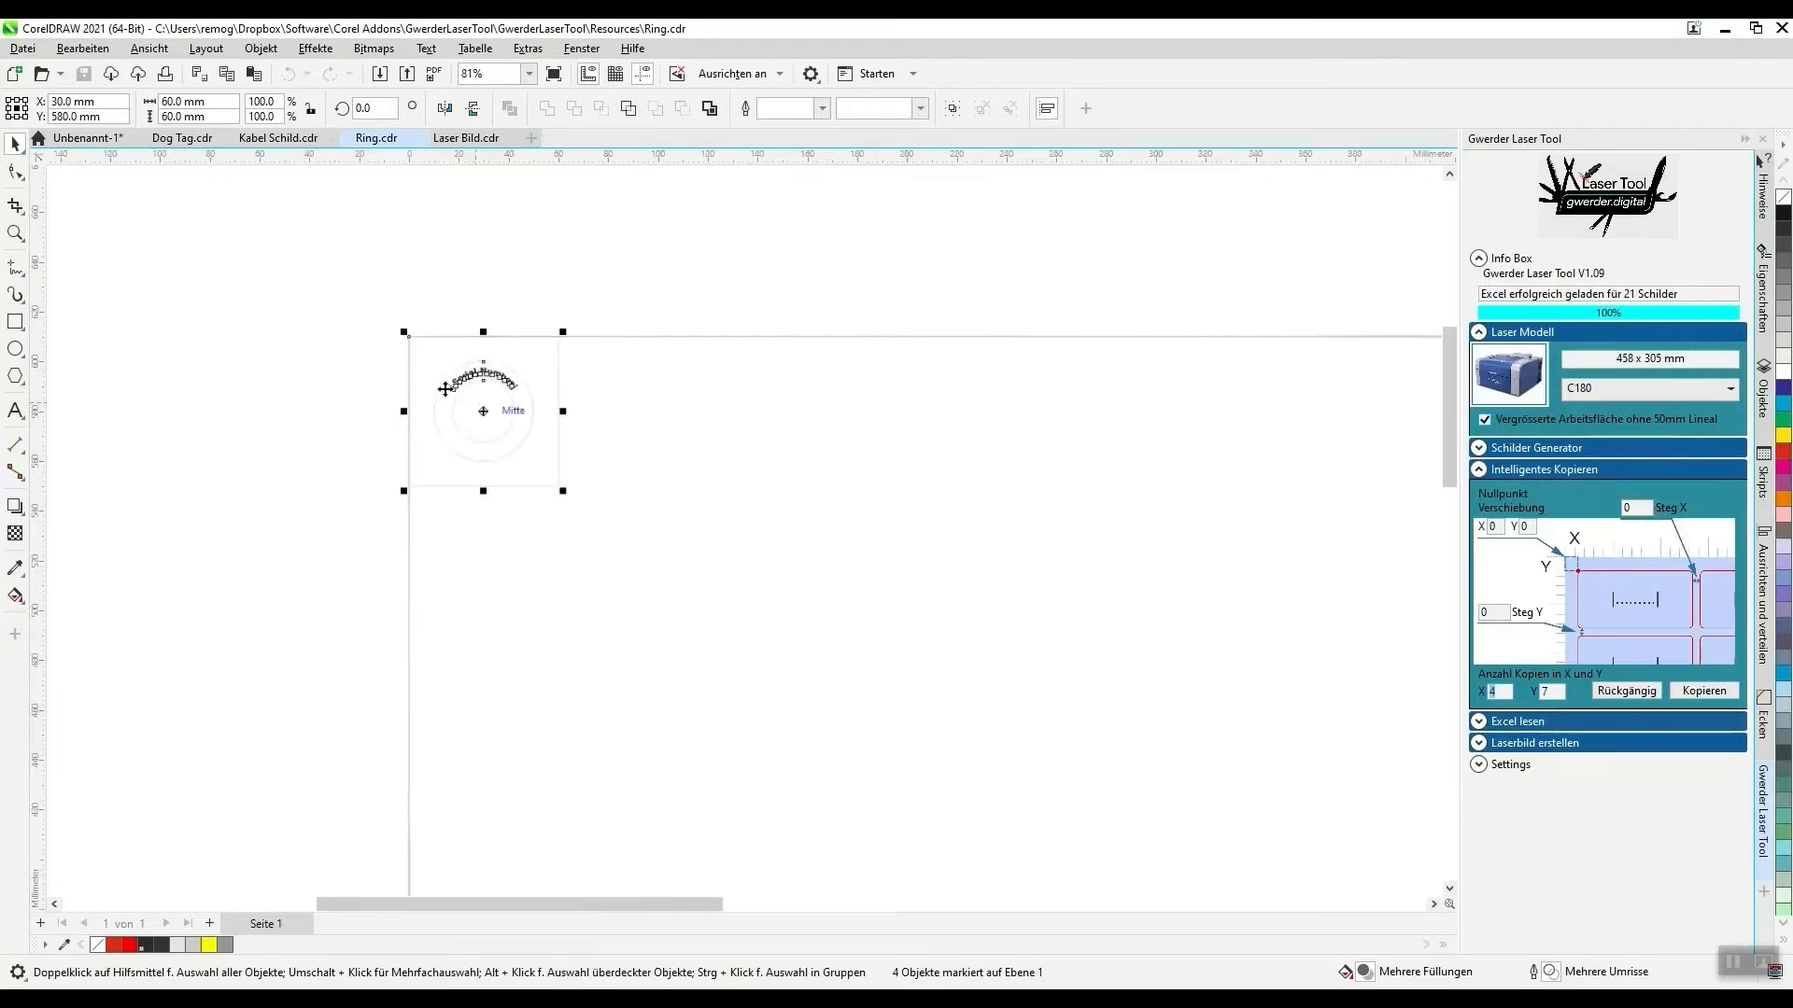
scroll(449, 390, down, 3)
- Set the number of copies in X to 5 and close the Intelligentes Kopieren settings
click(1506, 692)
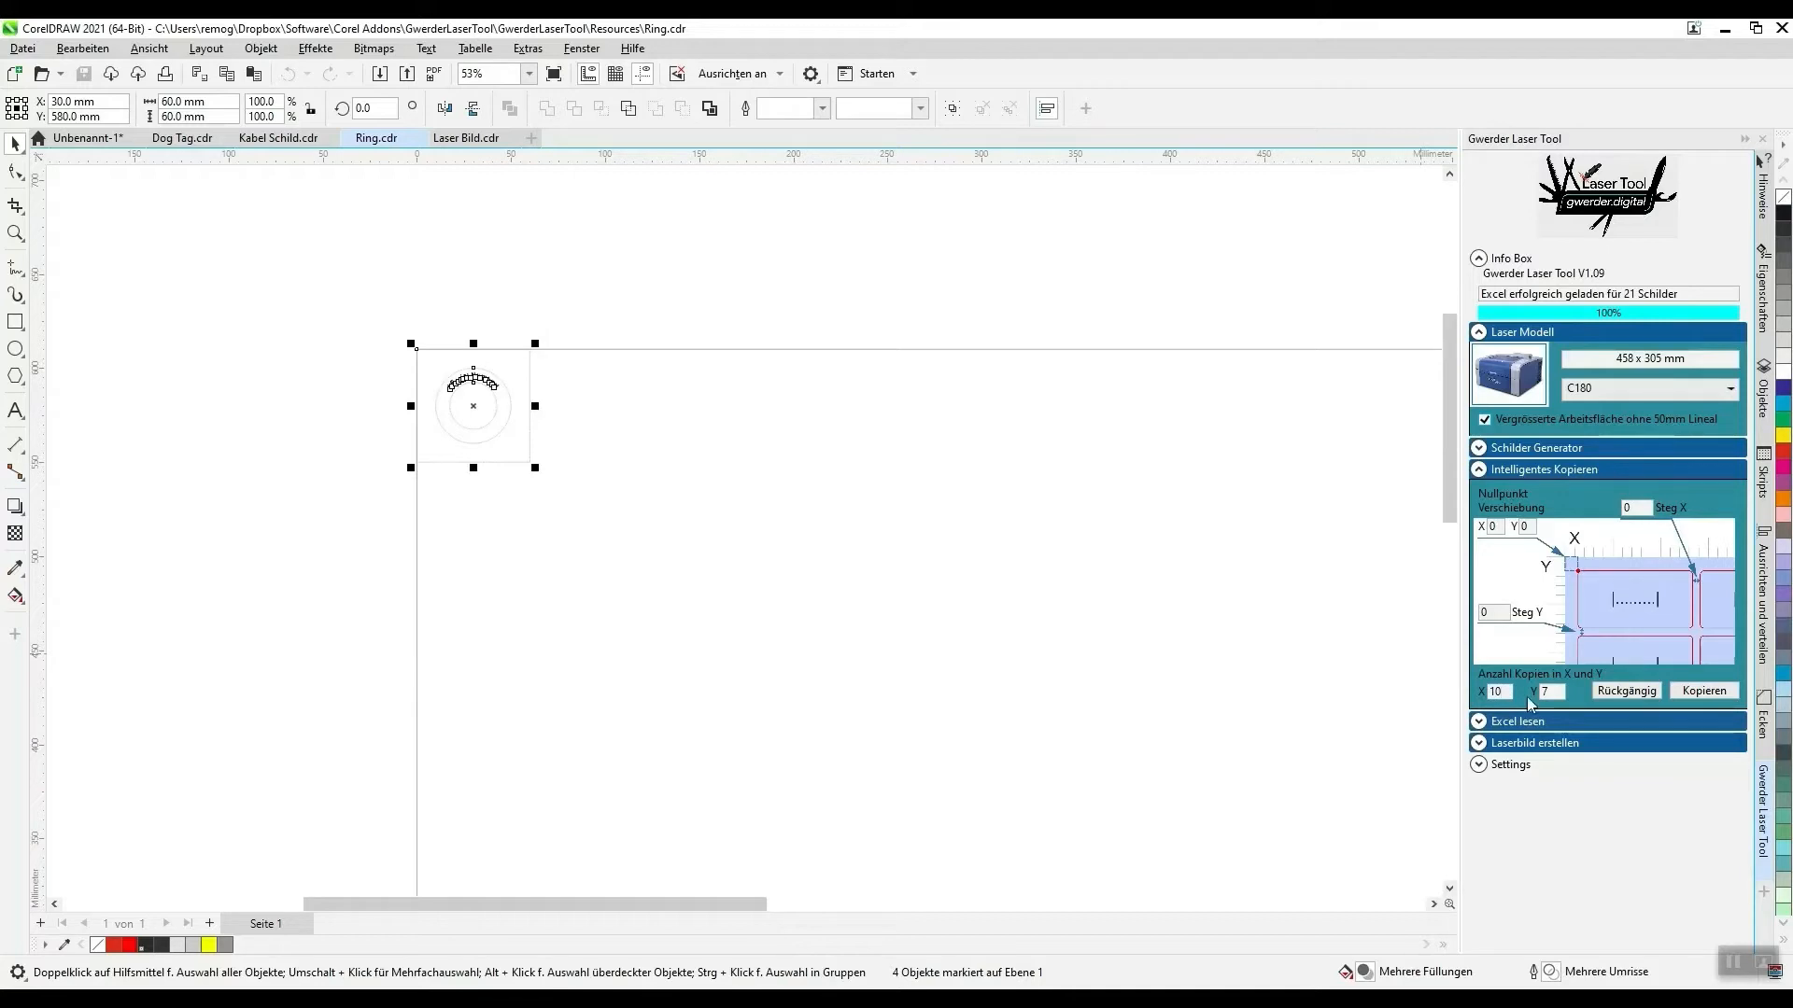
text(1)
key(BackSpace)
text(5)
click(1482, 472)
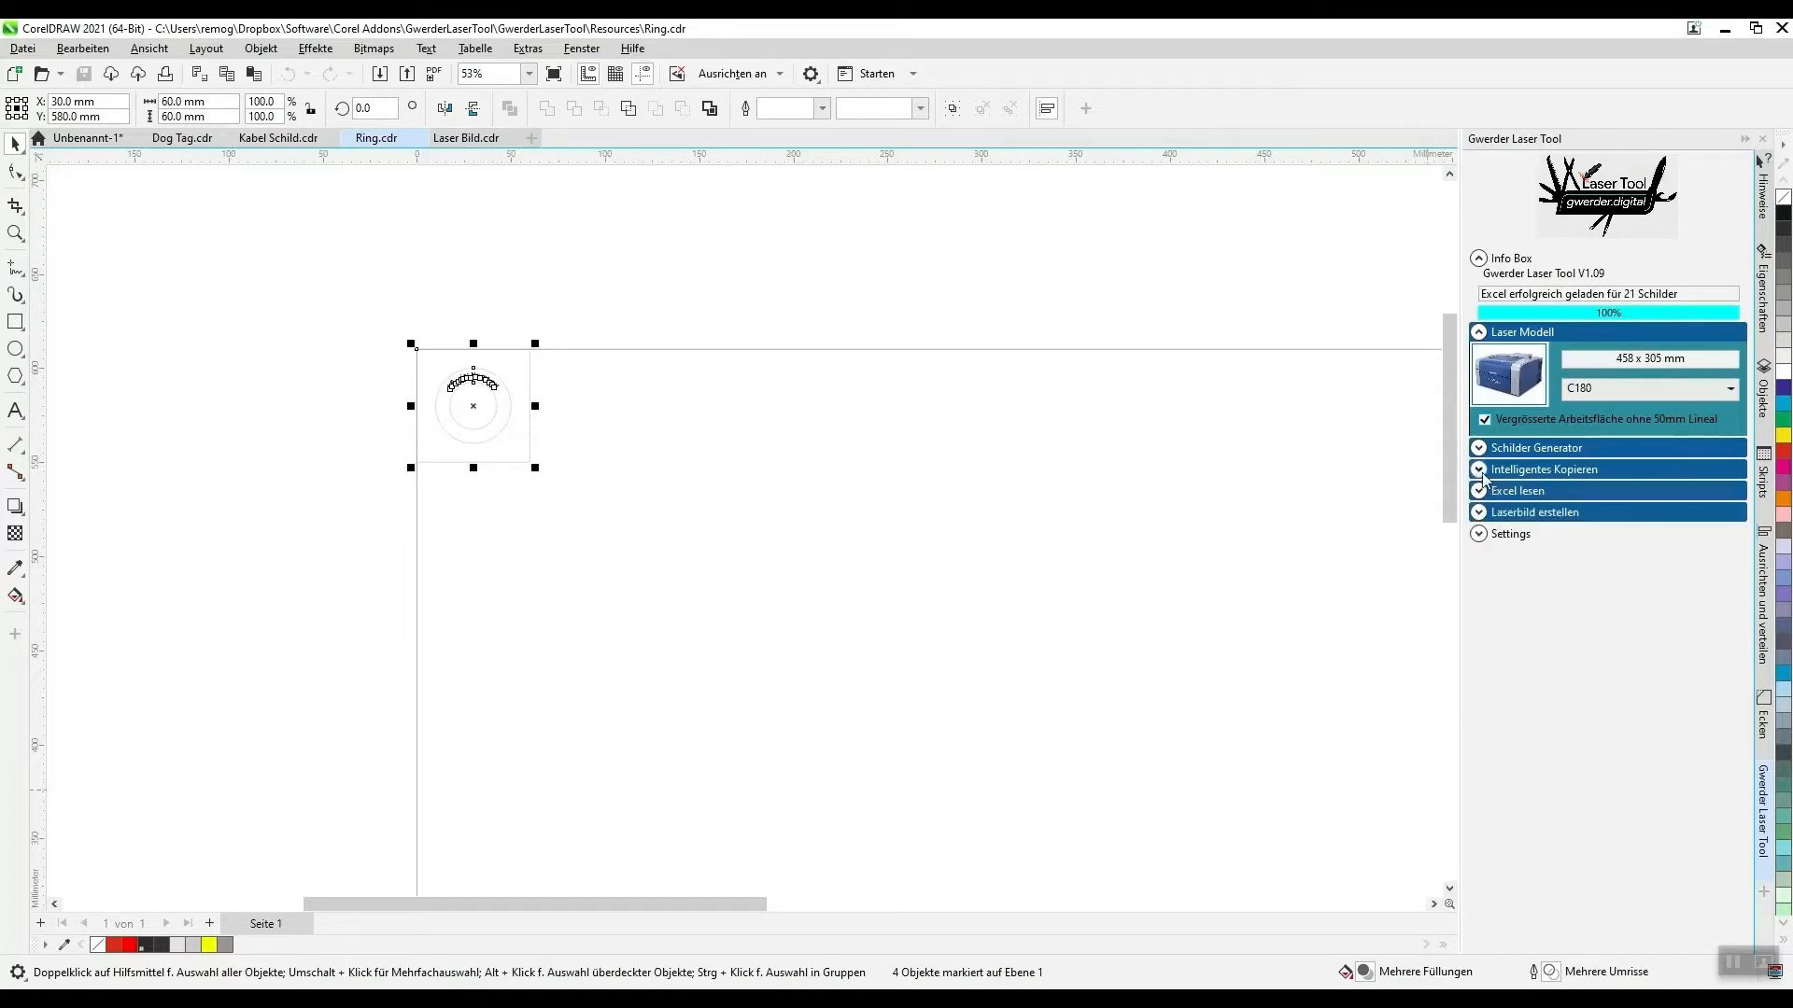
- Generate the rings with the loaded serial numbers, inspect the layout, and undo the copying
click(1479, 491)
click(1638, 756)
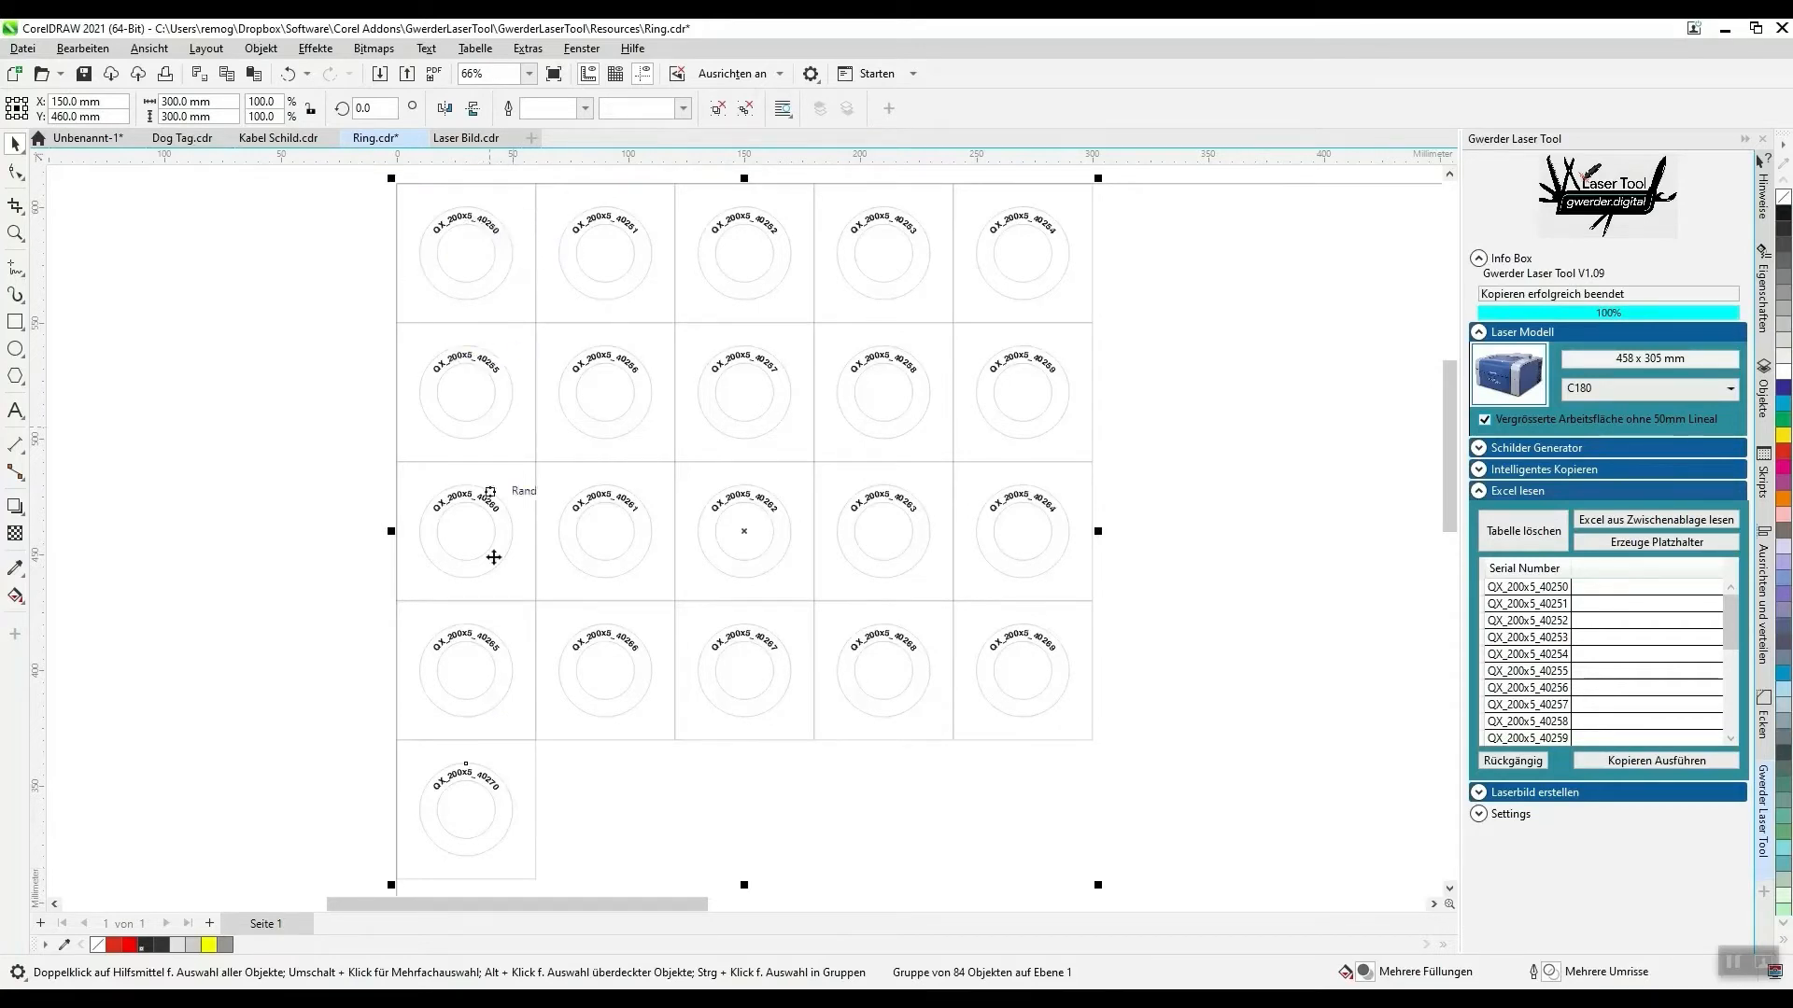
click(199, 676)
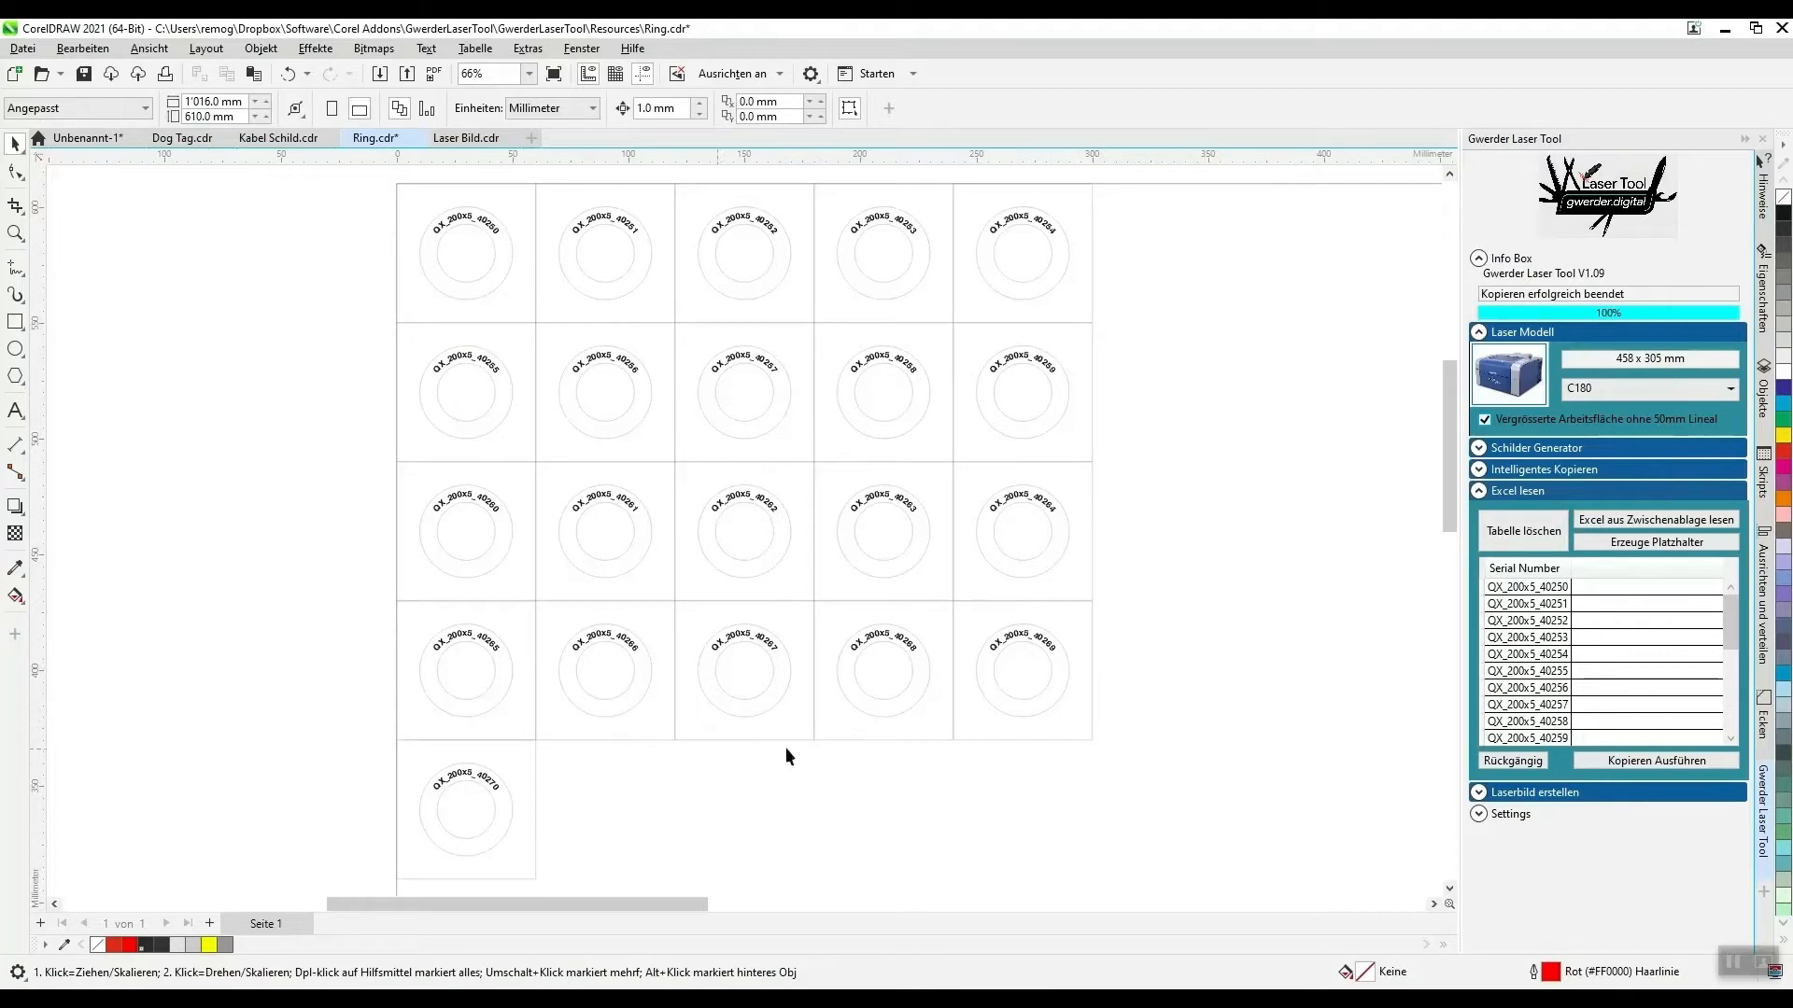
click(1512, 760)
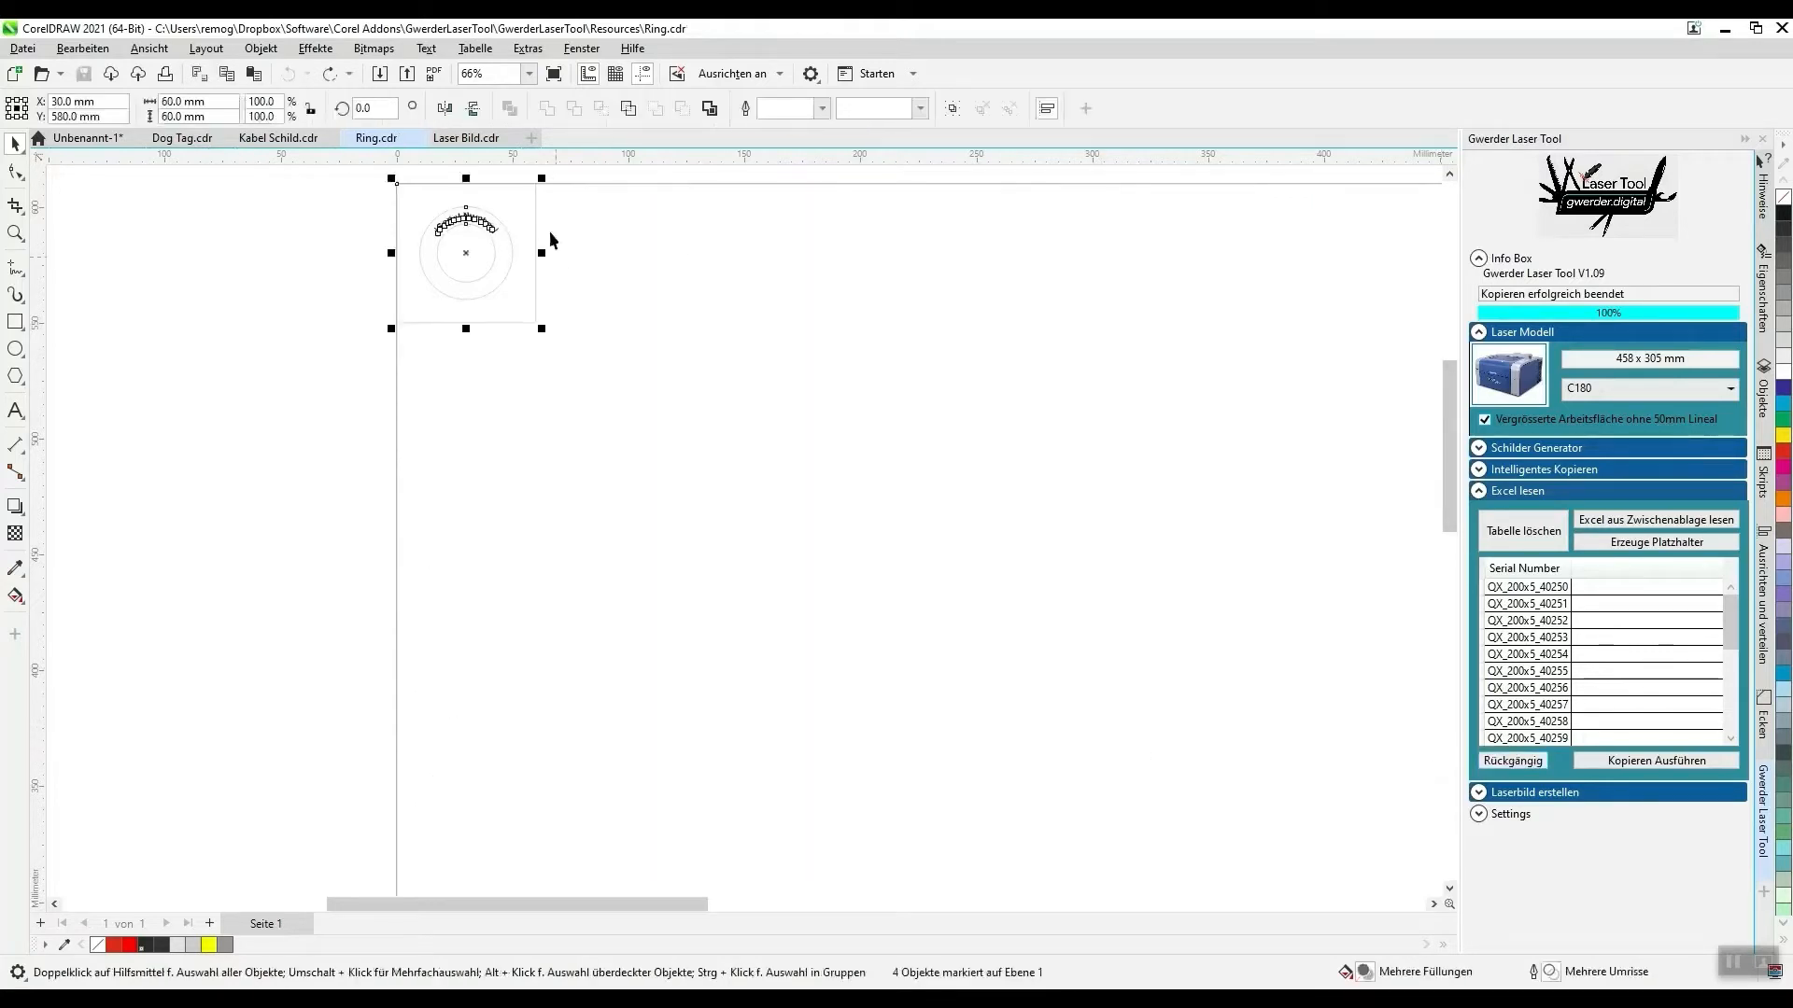
- Switch to the Dog Tag.cdr template and inspect the Name and Alter placeholder texts on the tag
click(184, 140)
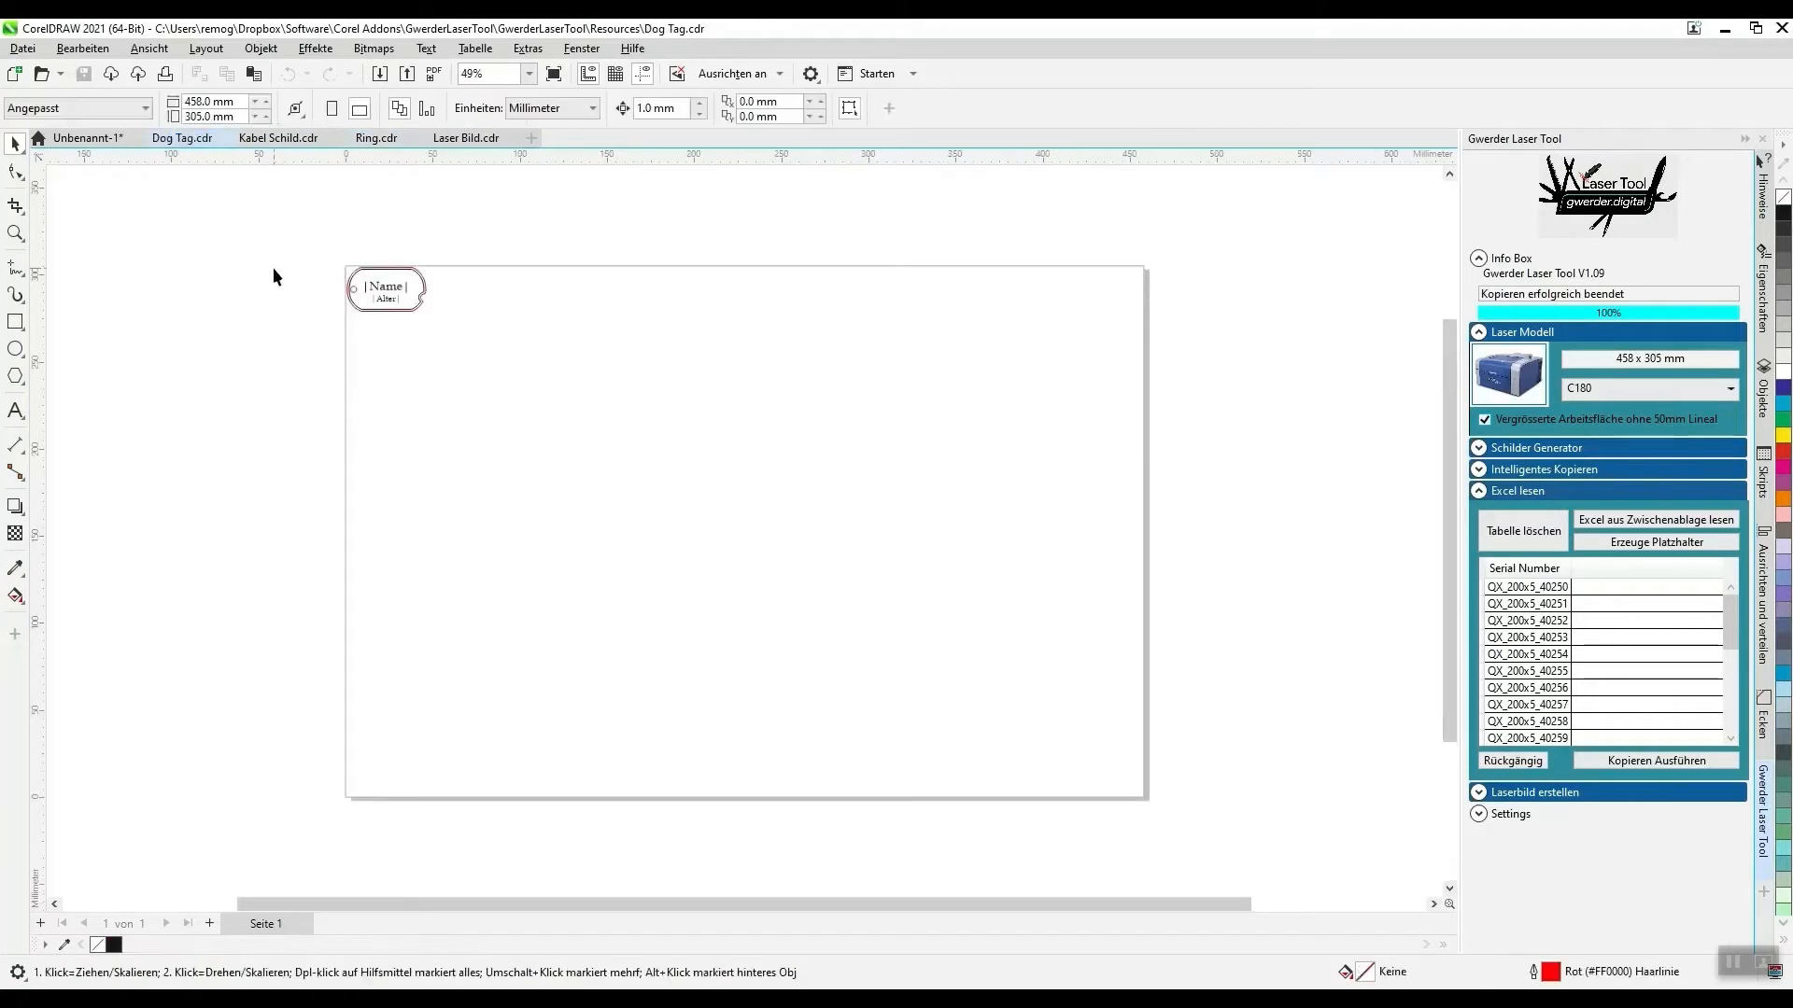
scroll(273, 267, up, 6)
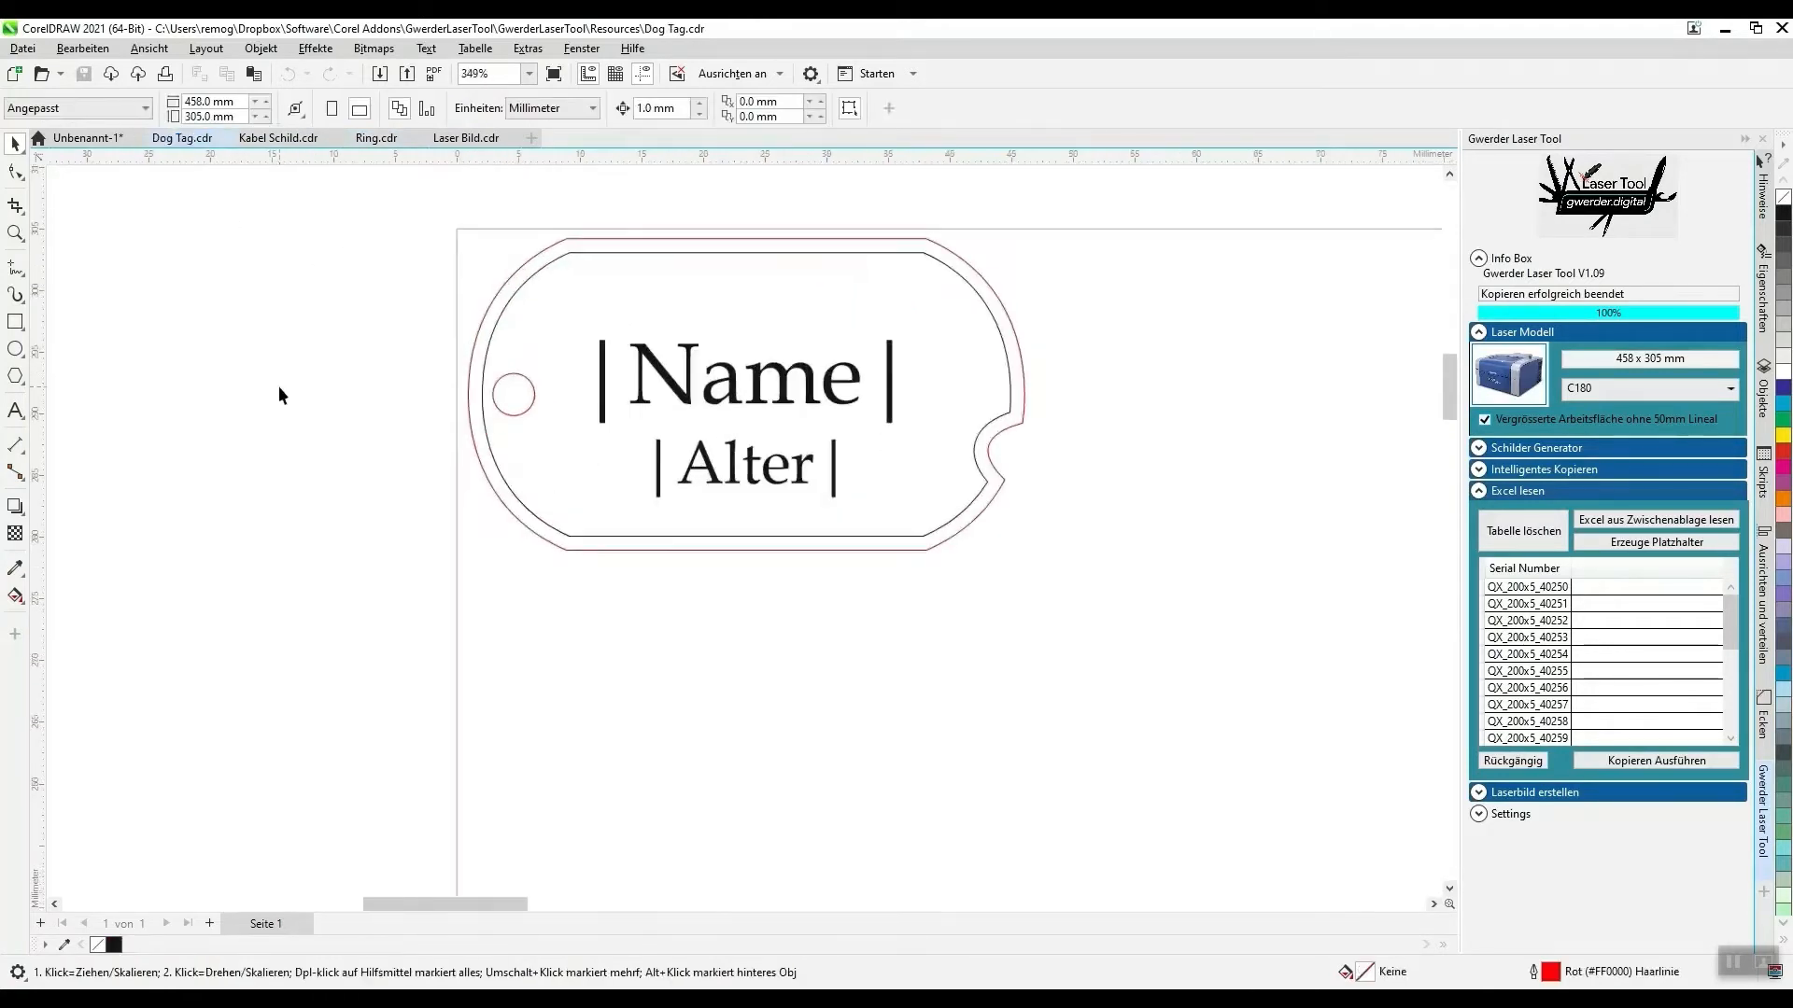
click(673, 412)
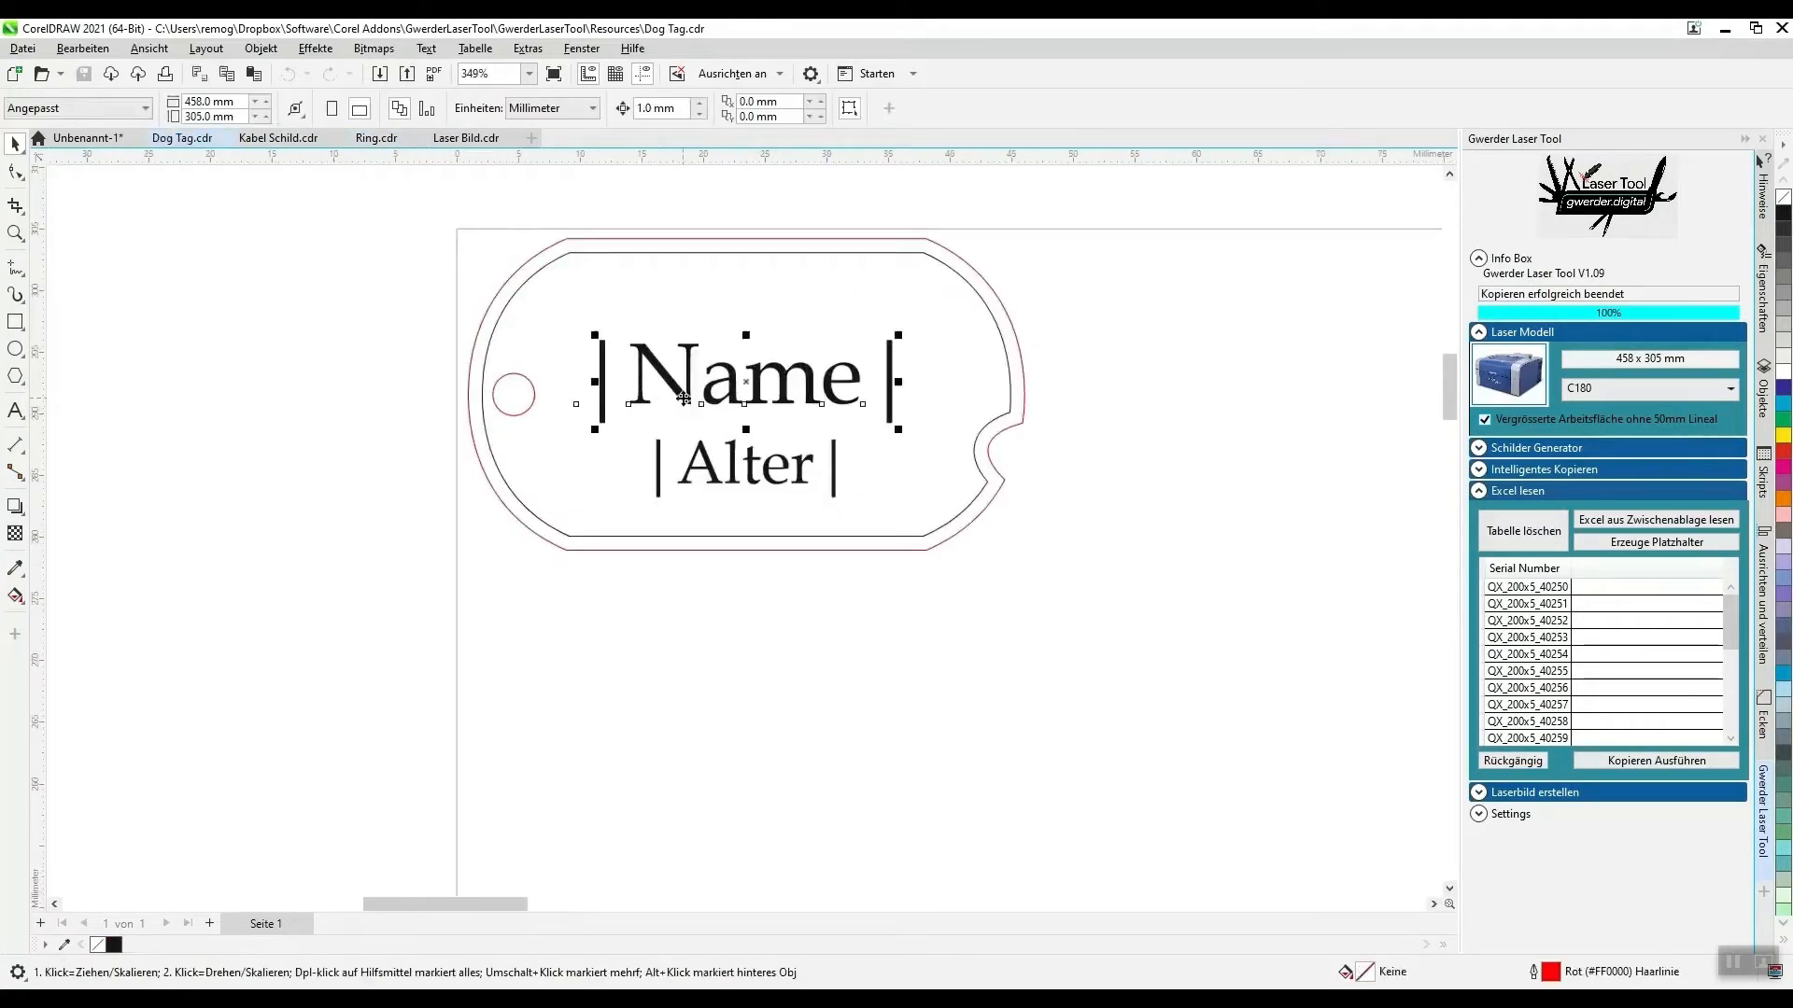
click(700, 473)
click(698, 485)
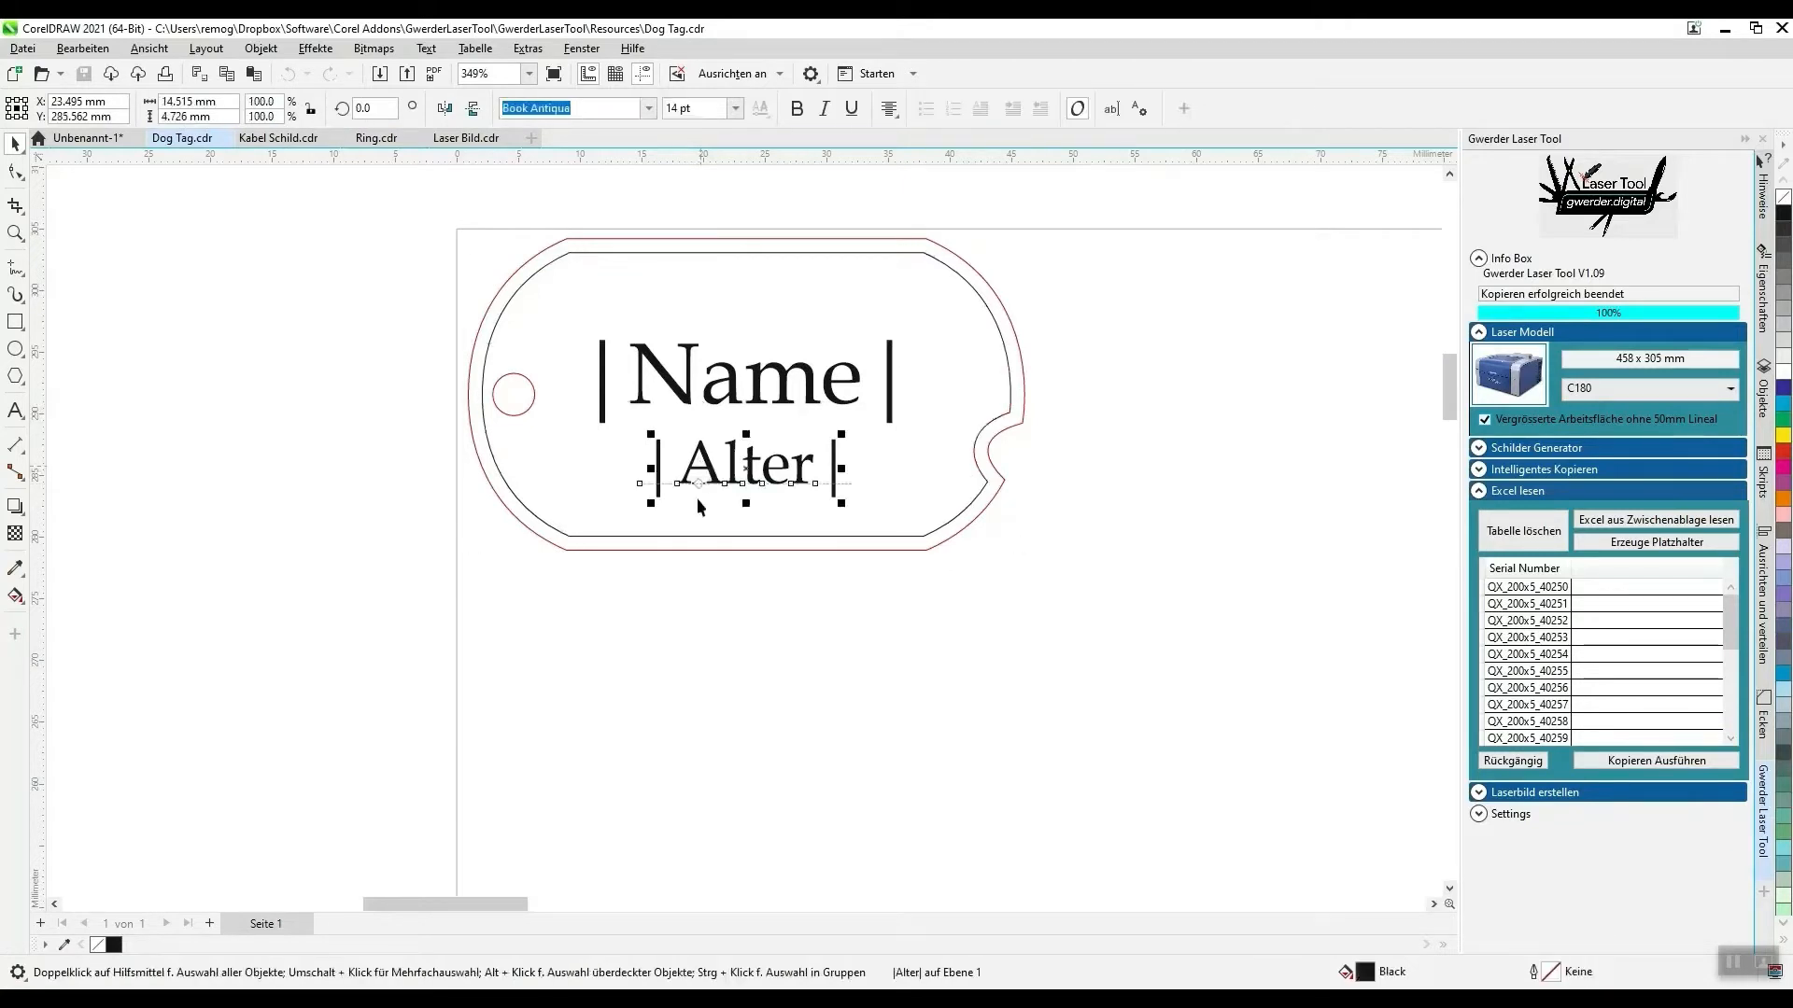
- Replace the loaded table with the Name and Alter columns (A1:B11) copied from the Name sheet of the Excel workbook
click(730, 714)
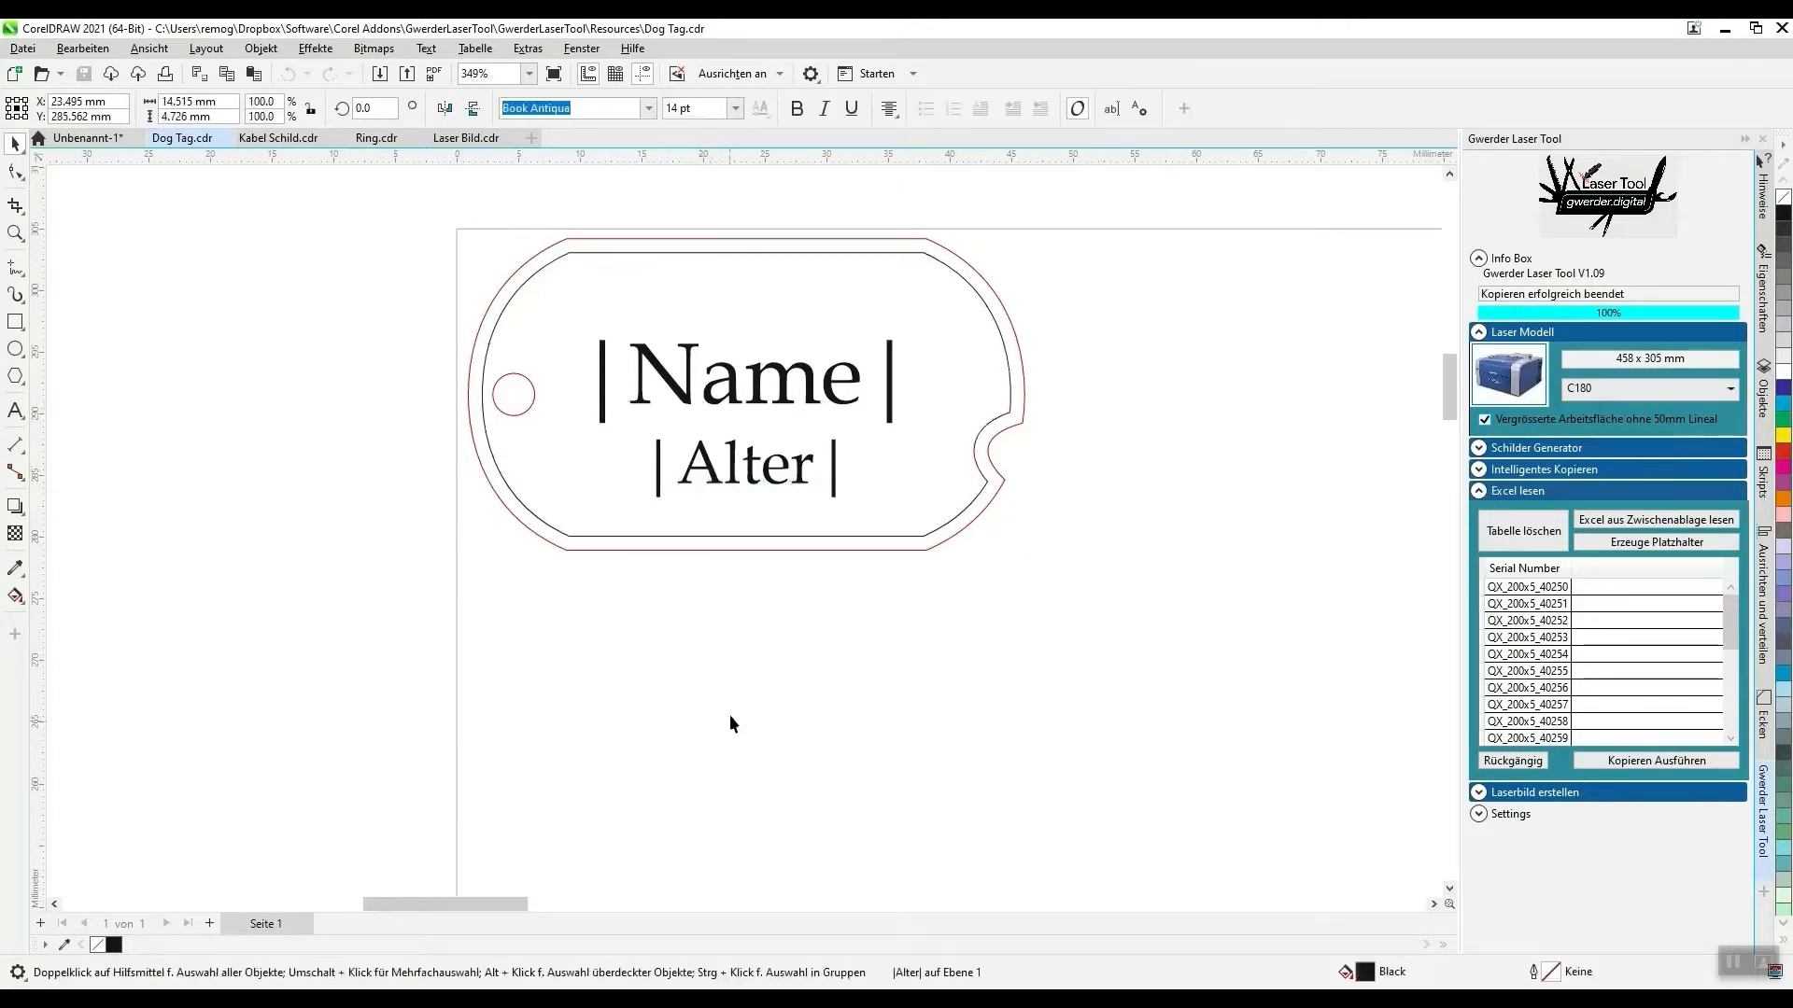
click(1615, 540)
key(alt+Tab)
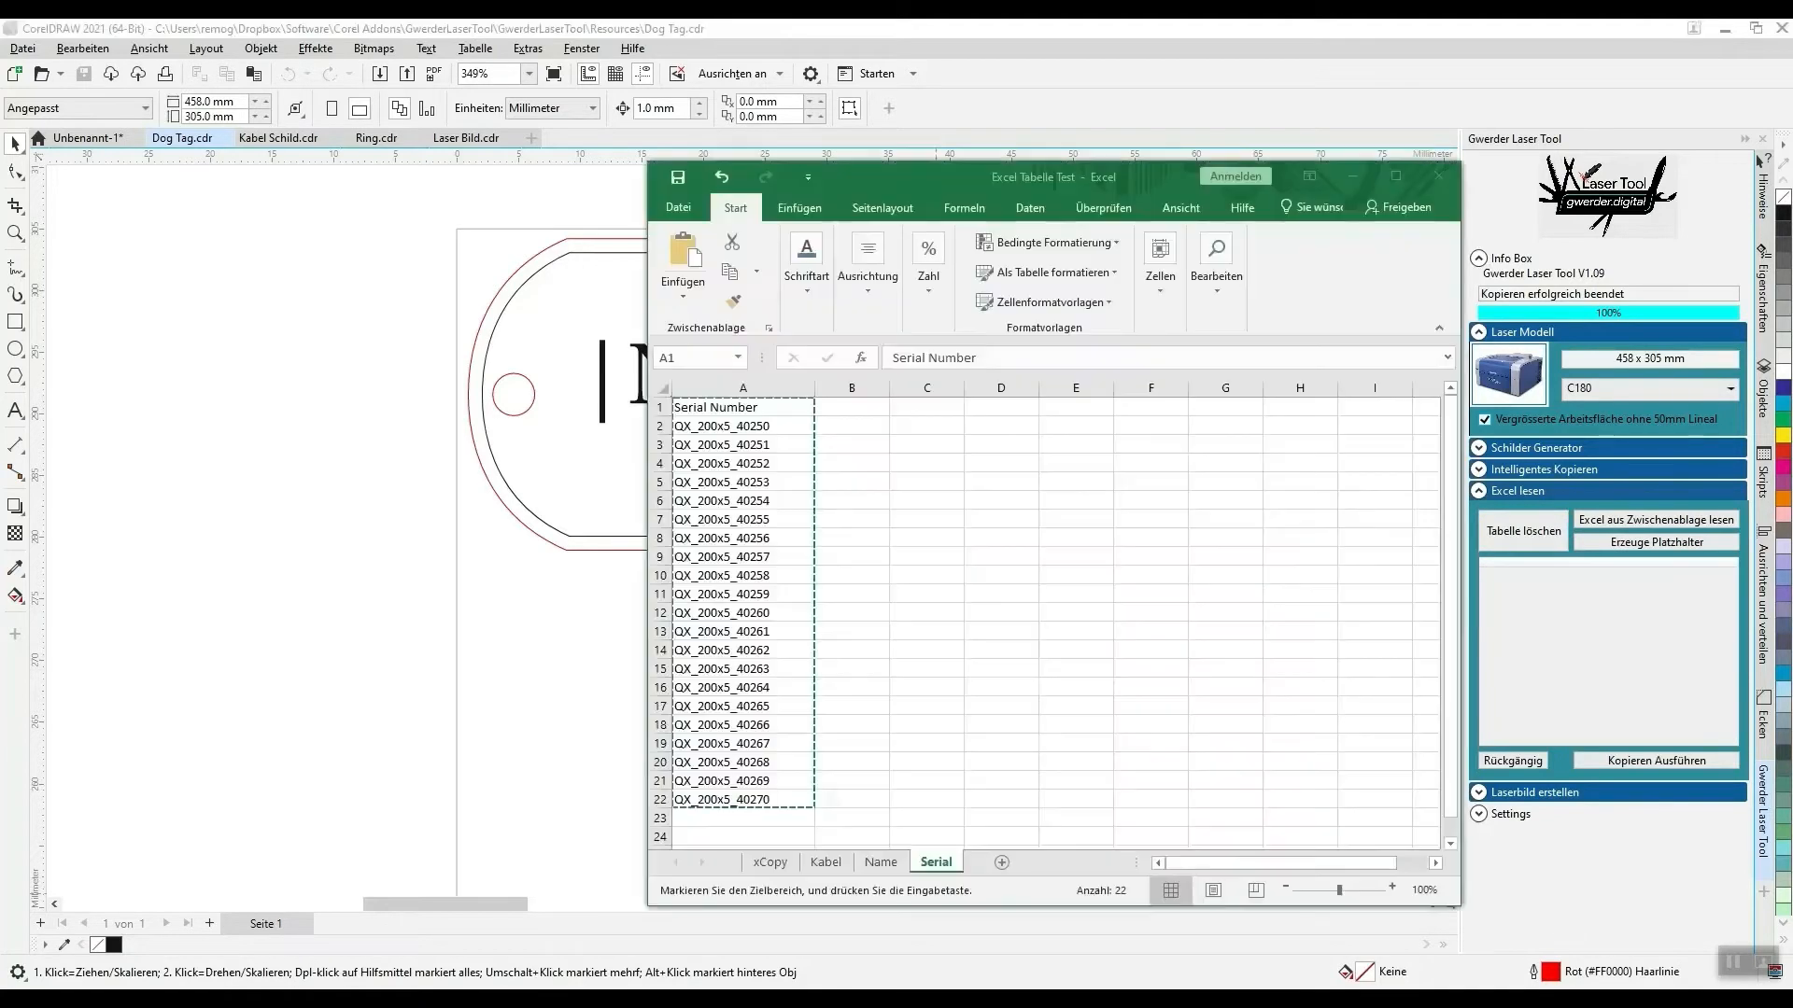
click(880, 862)
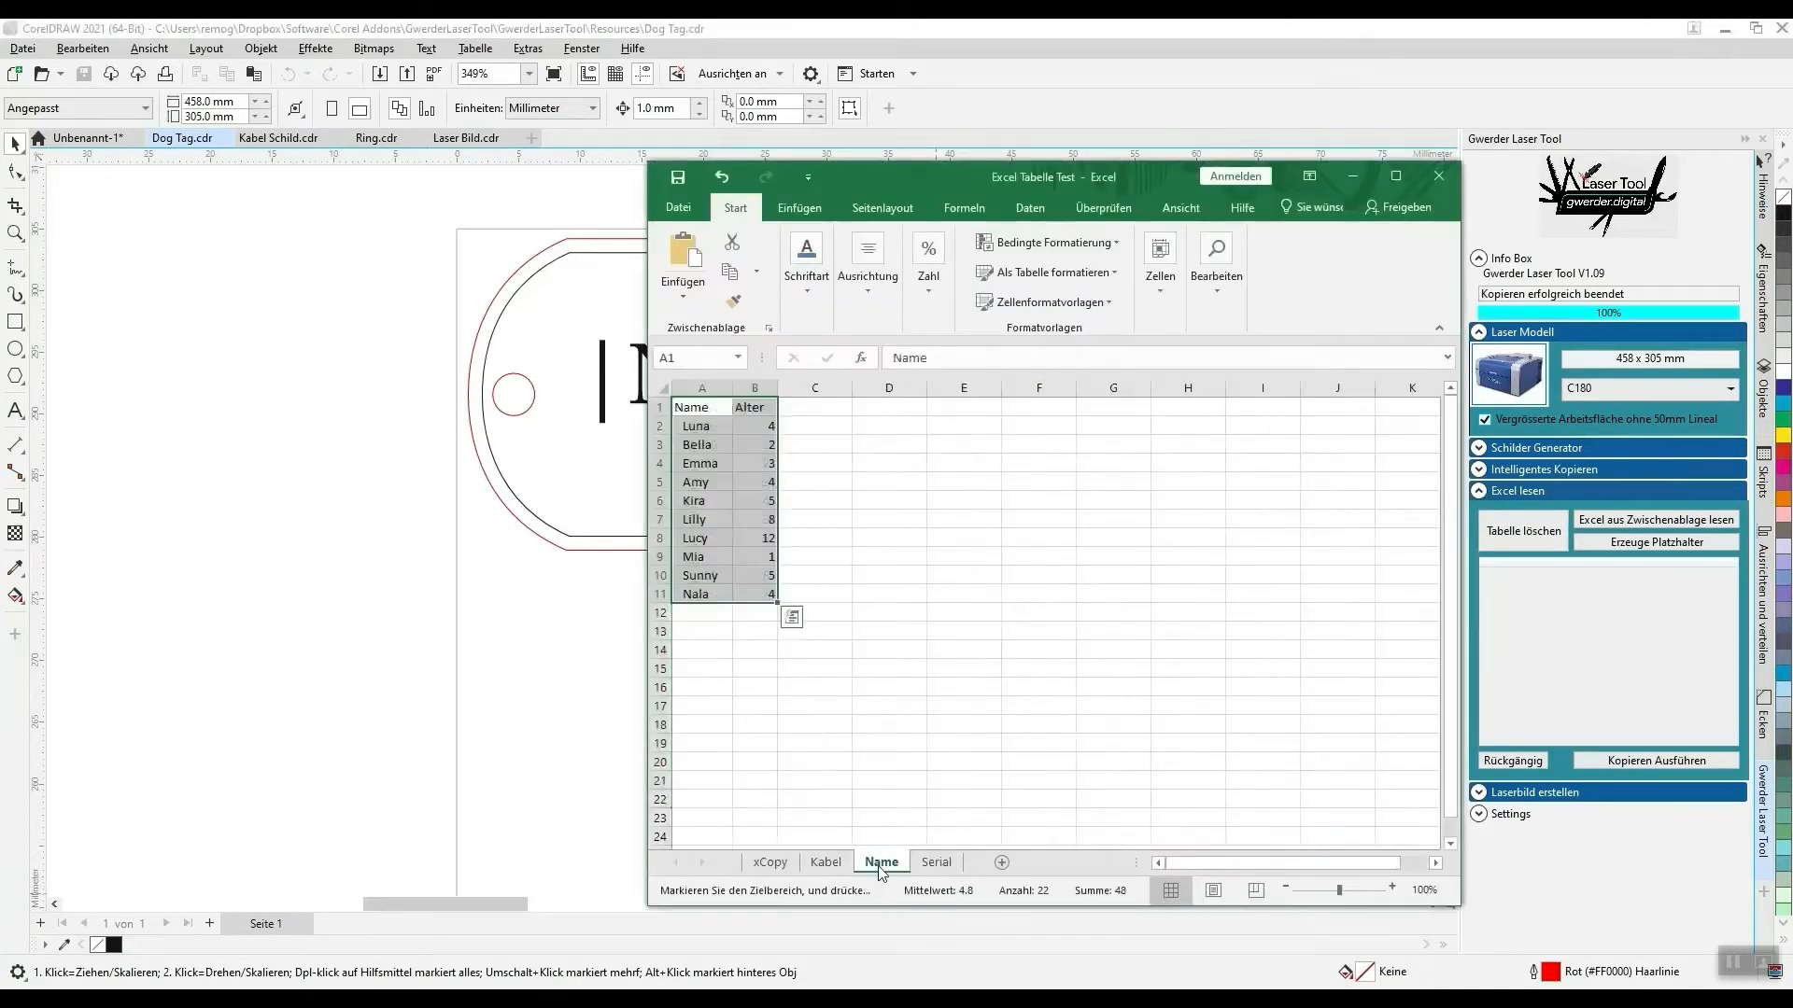
click(701, 408)
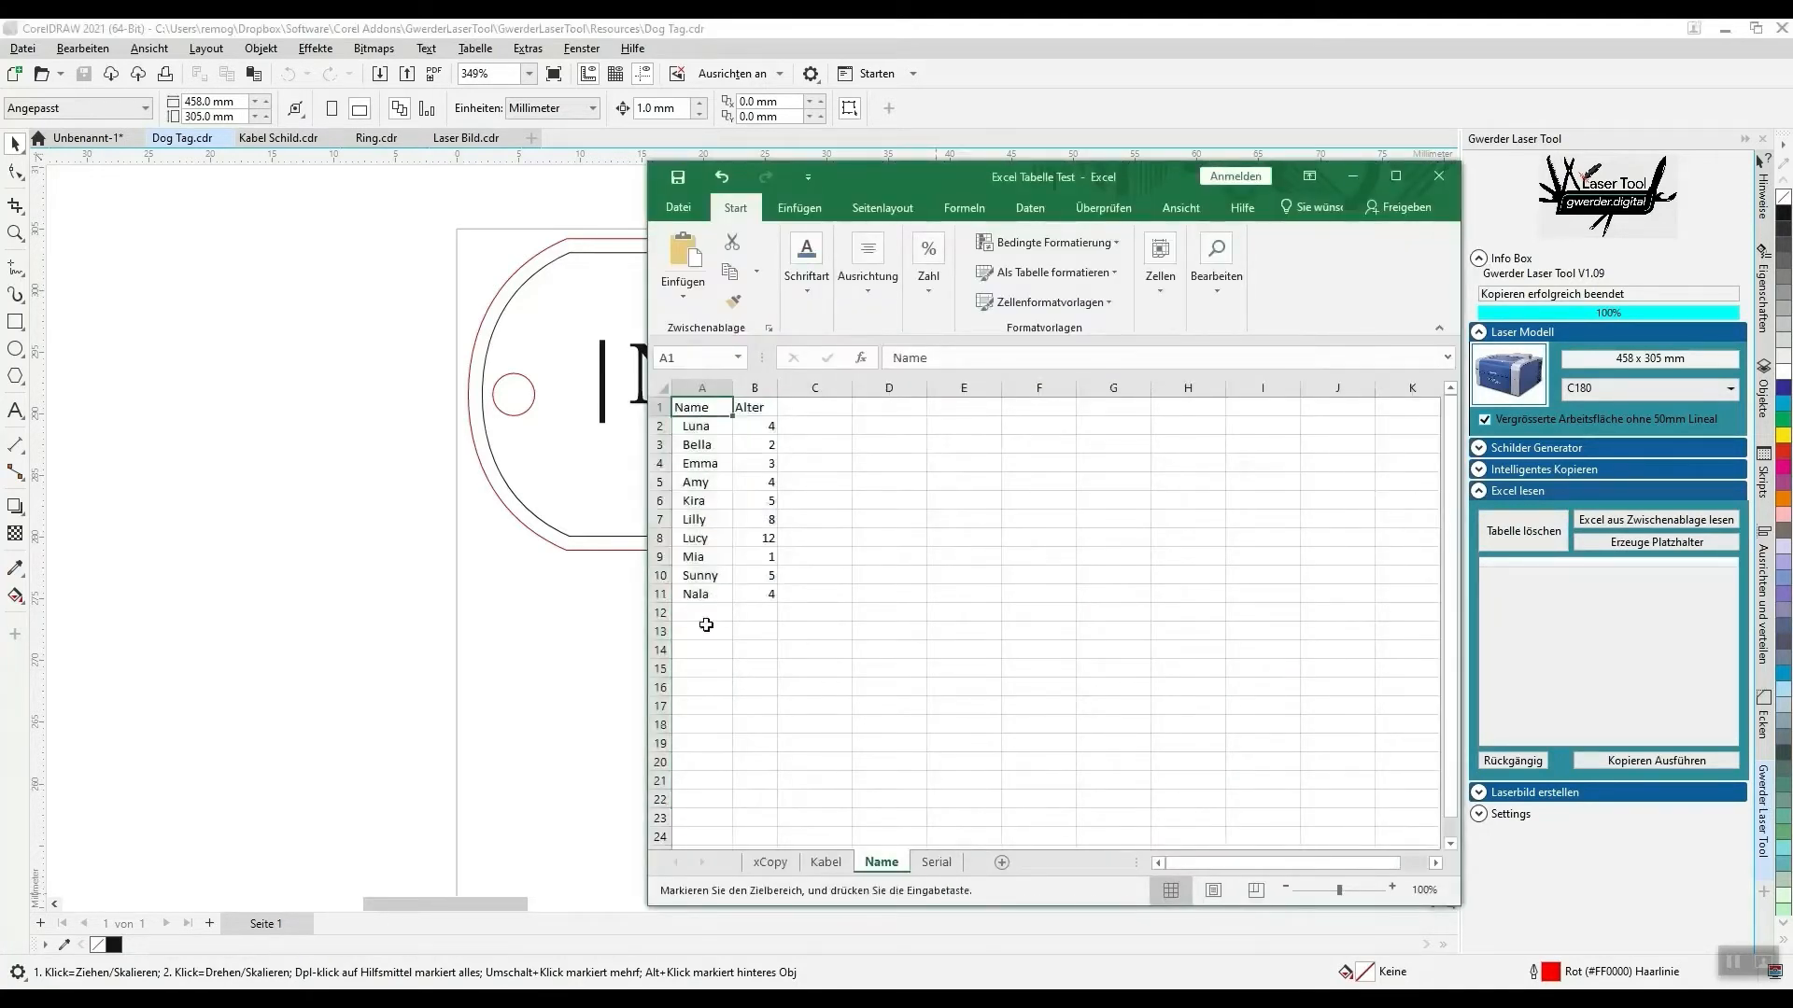
shift+click(765, 594)
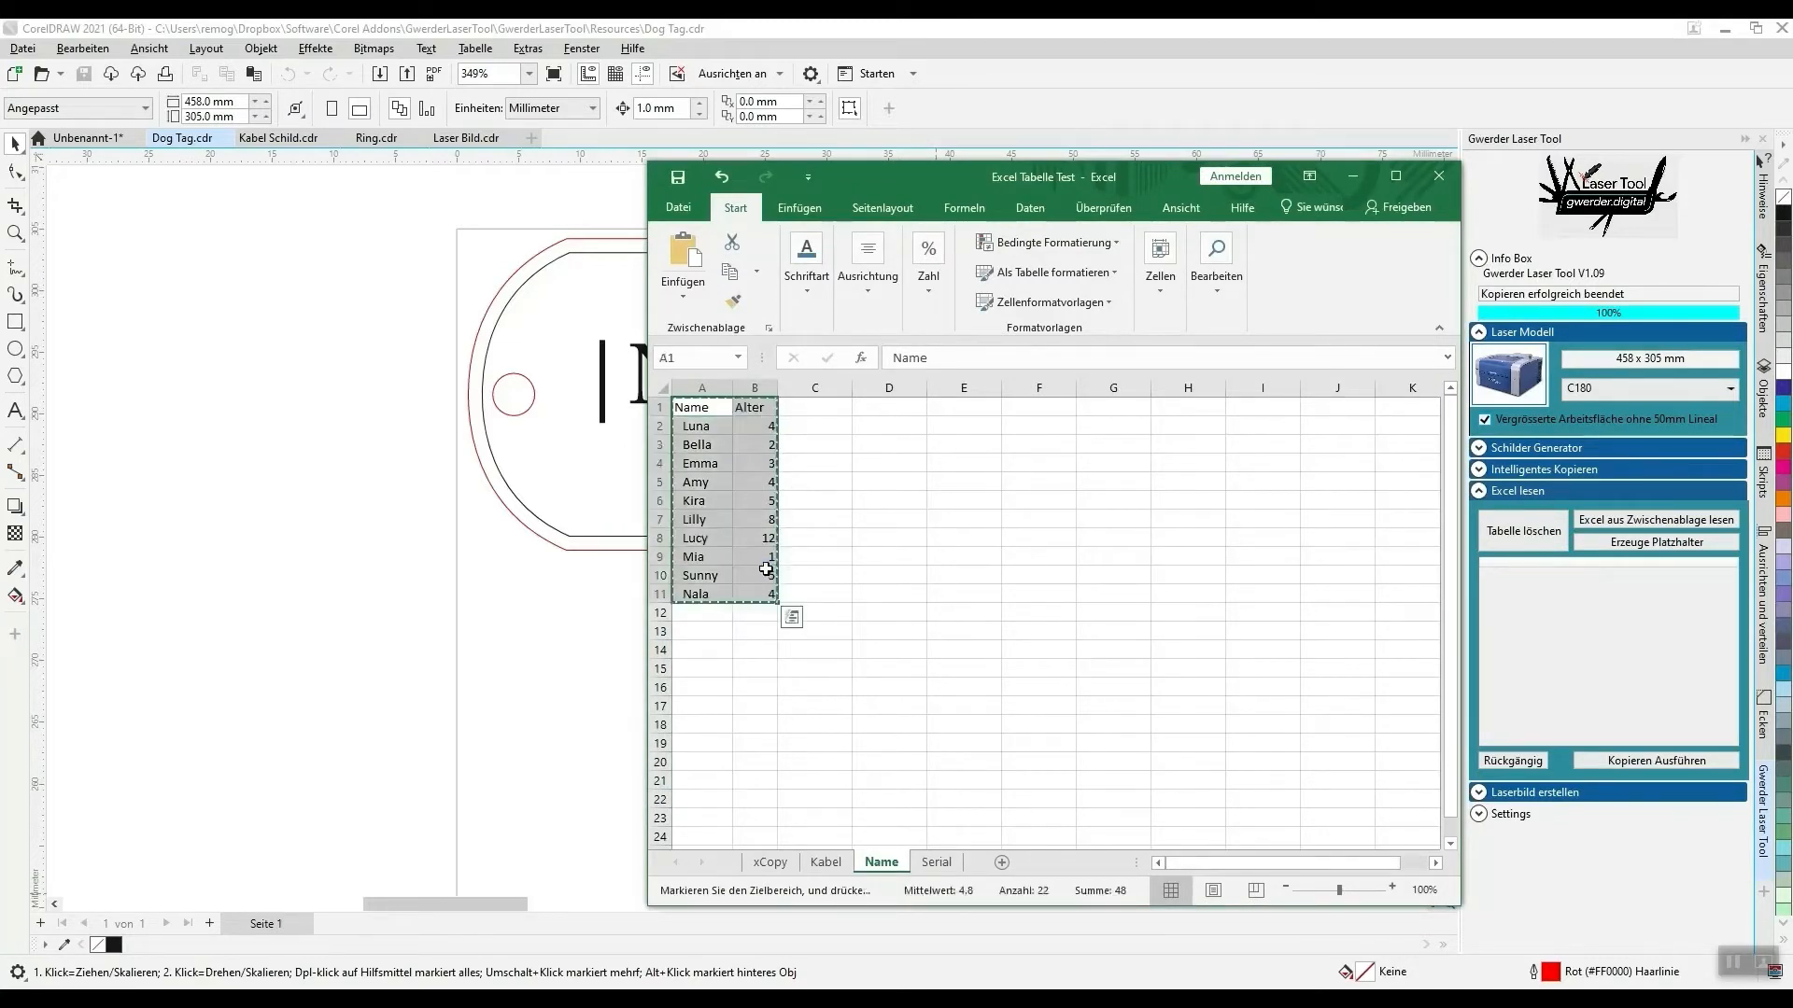
click(1603, 522)
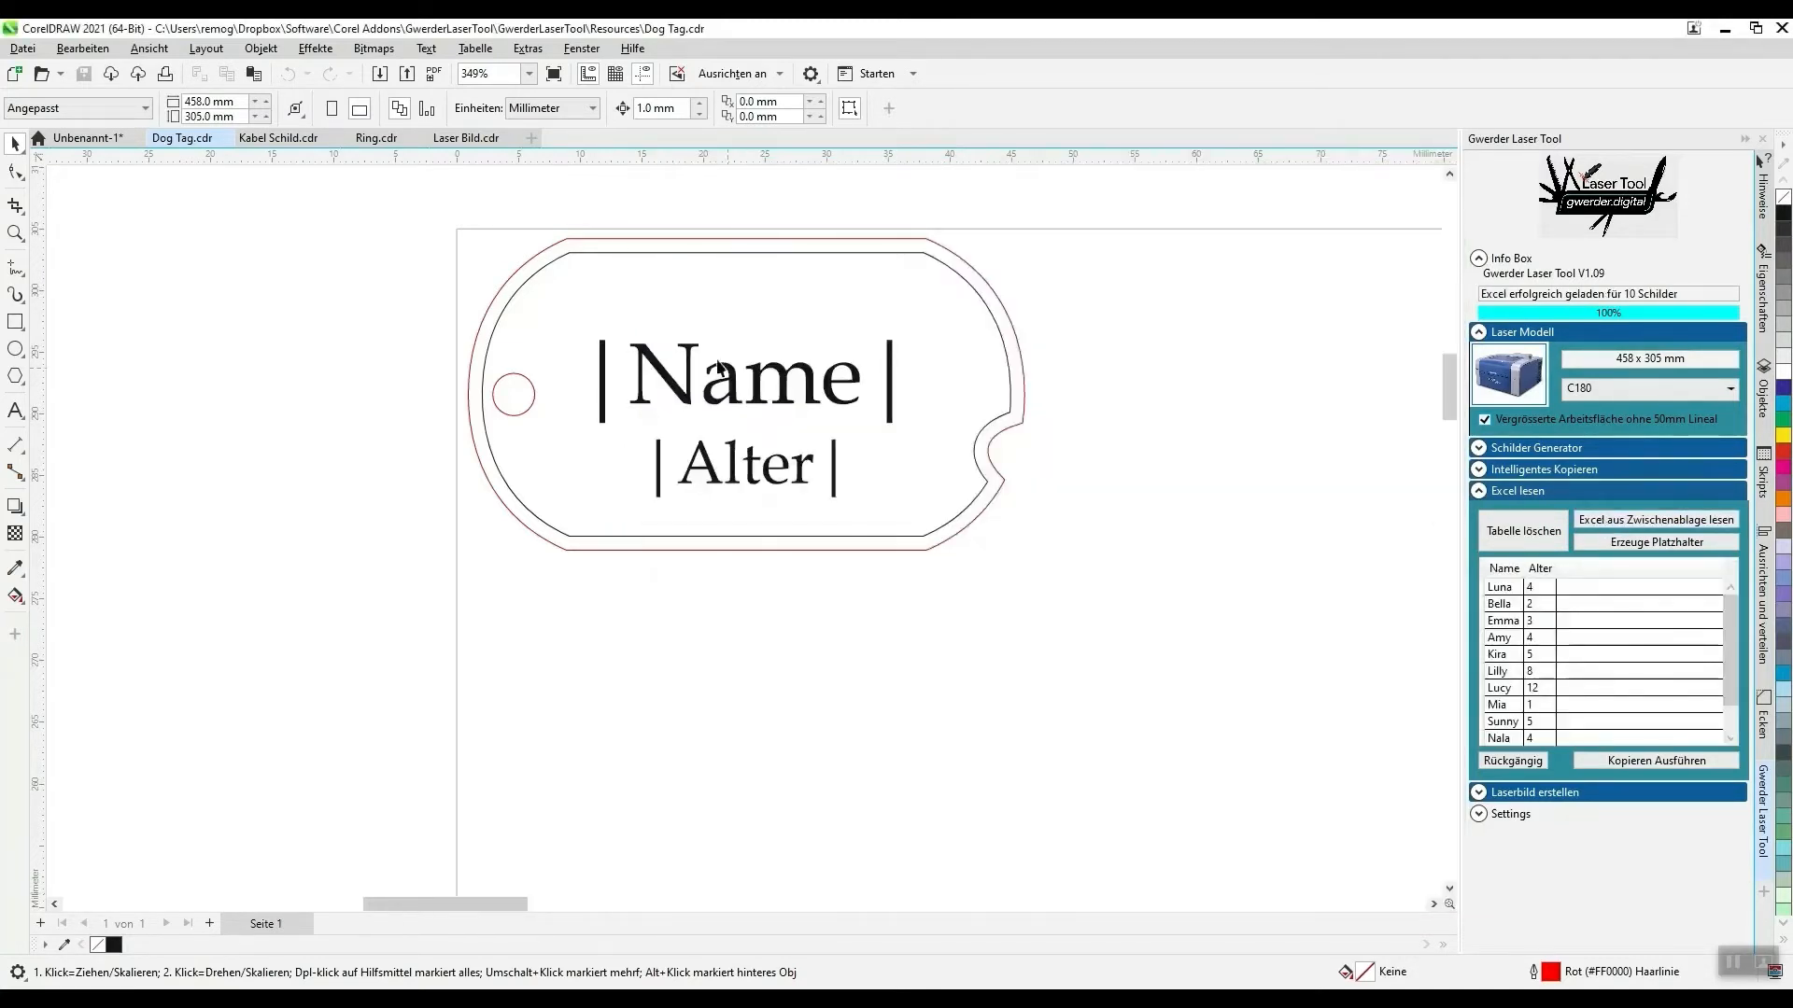
- Select the complete dog tag template, check the Intelligentes Kopieren settings, and generate the tags from the loaded names and ages
key(ctrl+a)
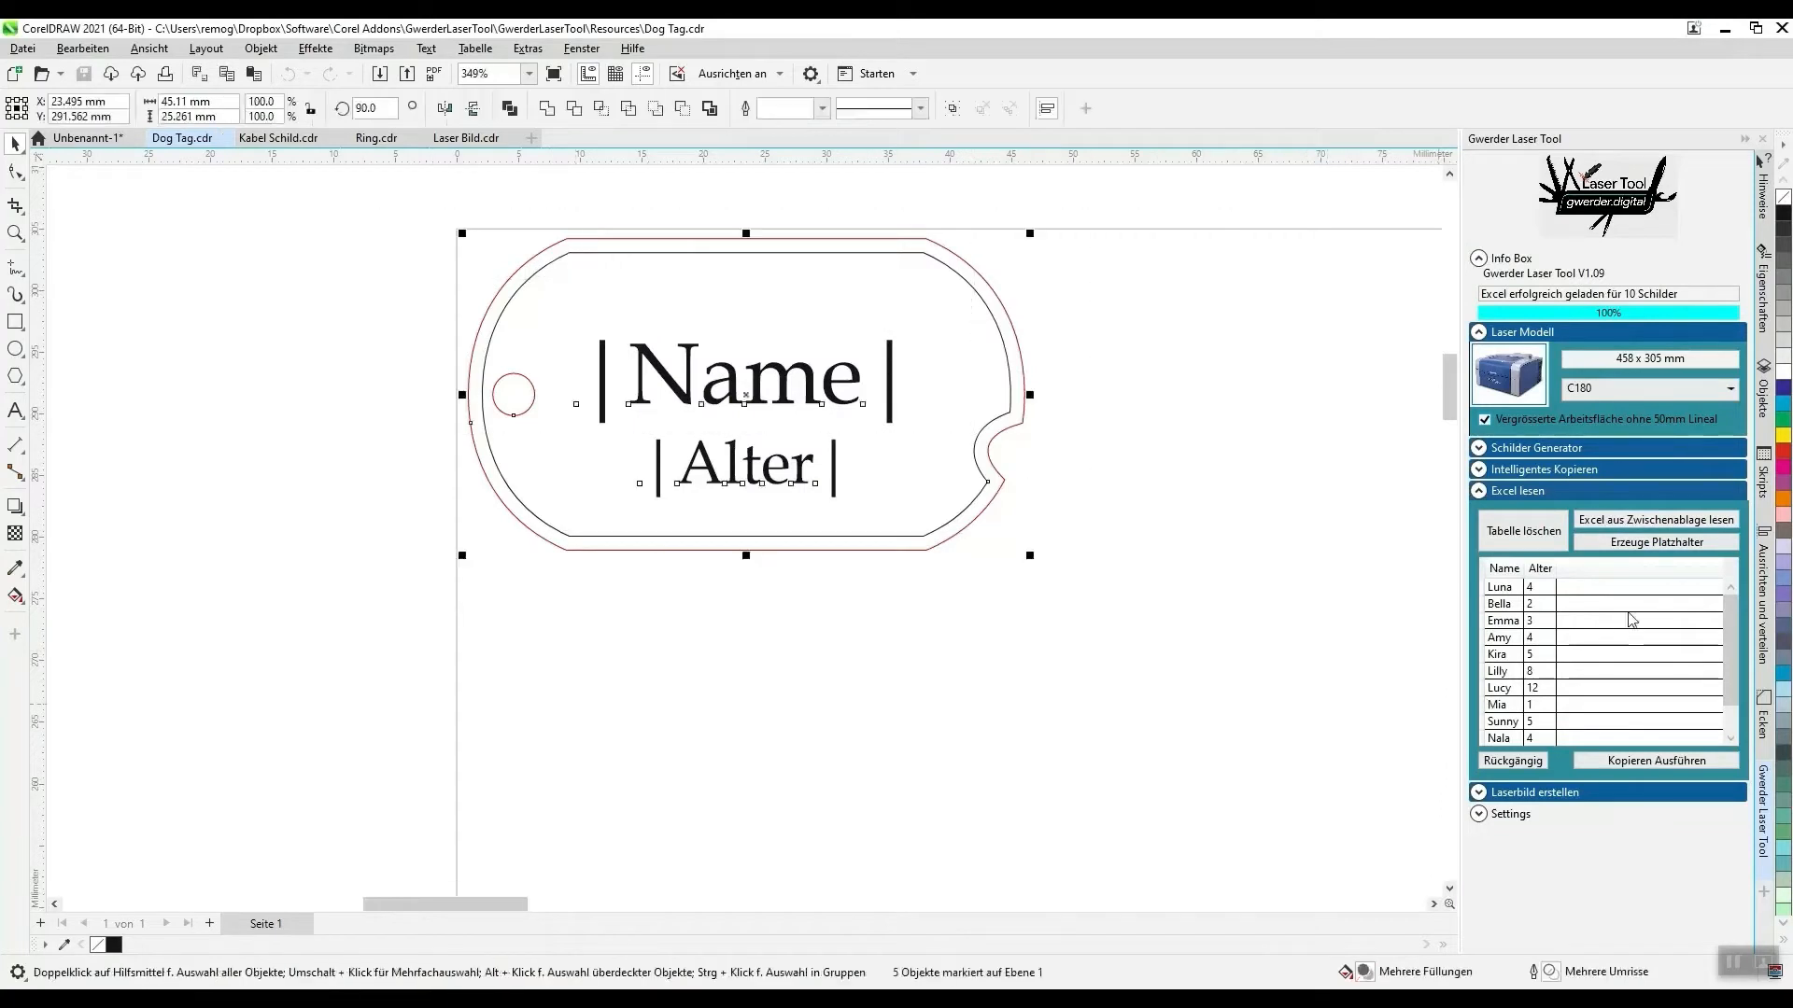
click(1485, 472)
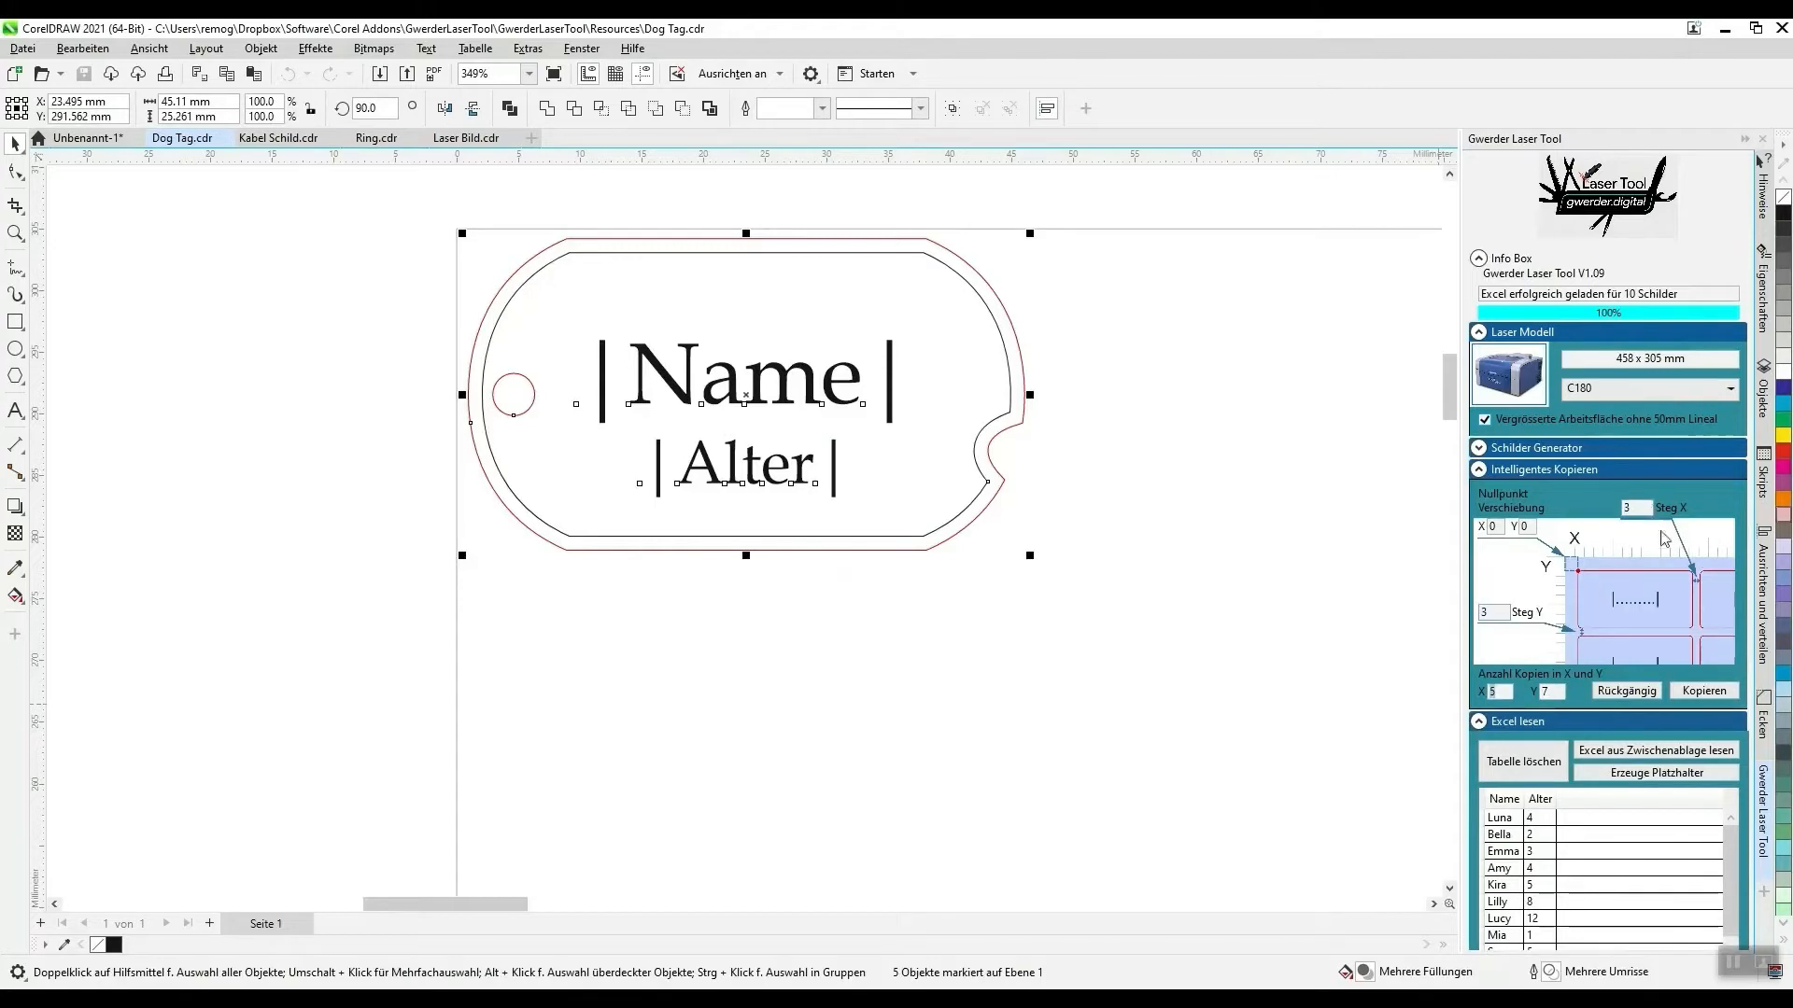
click(1497, 471)
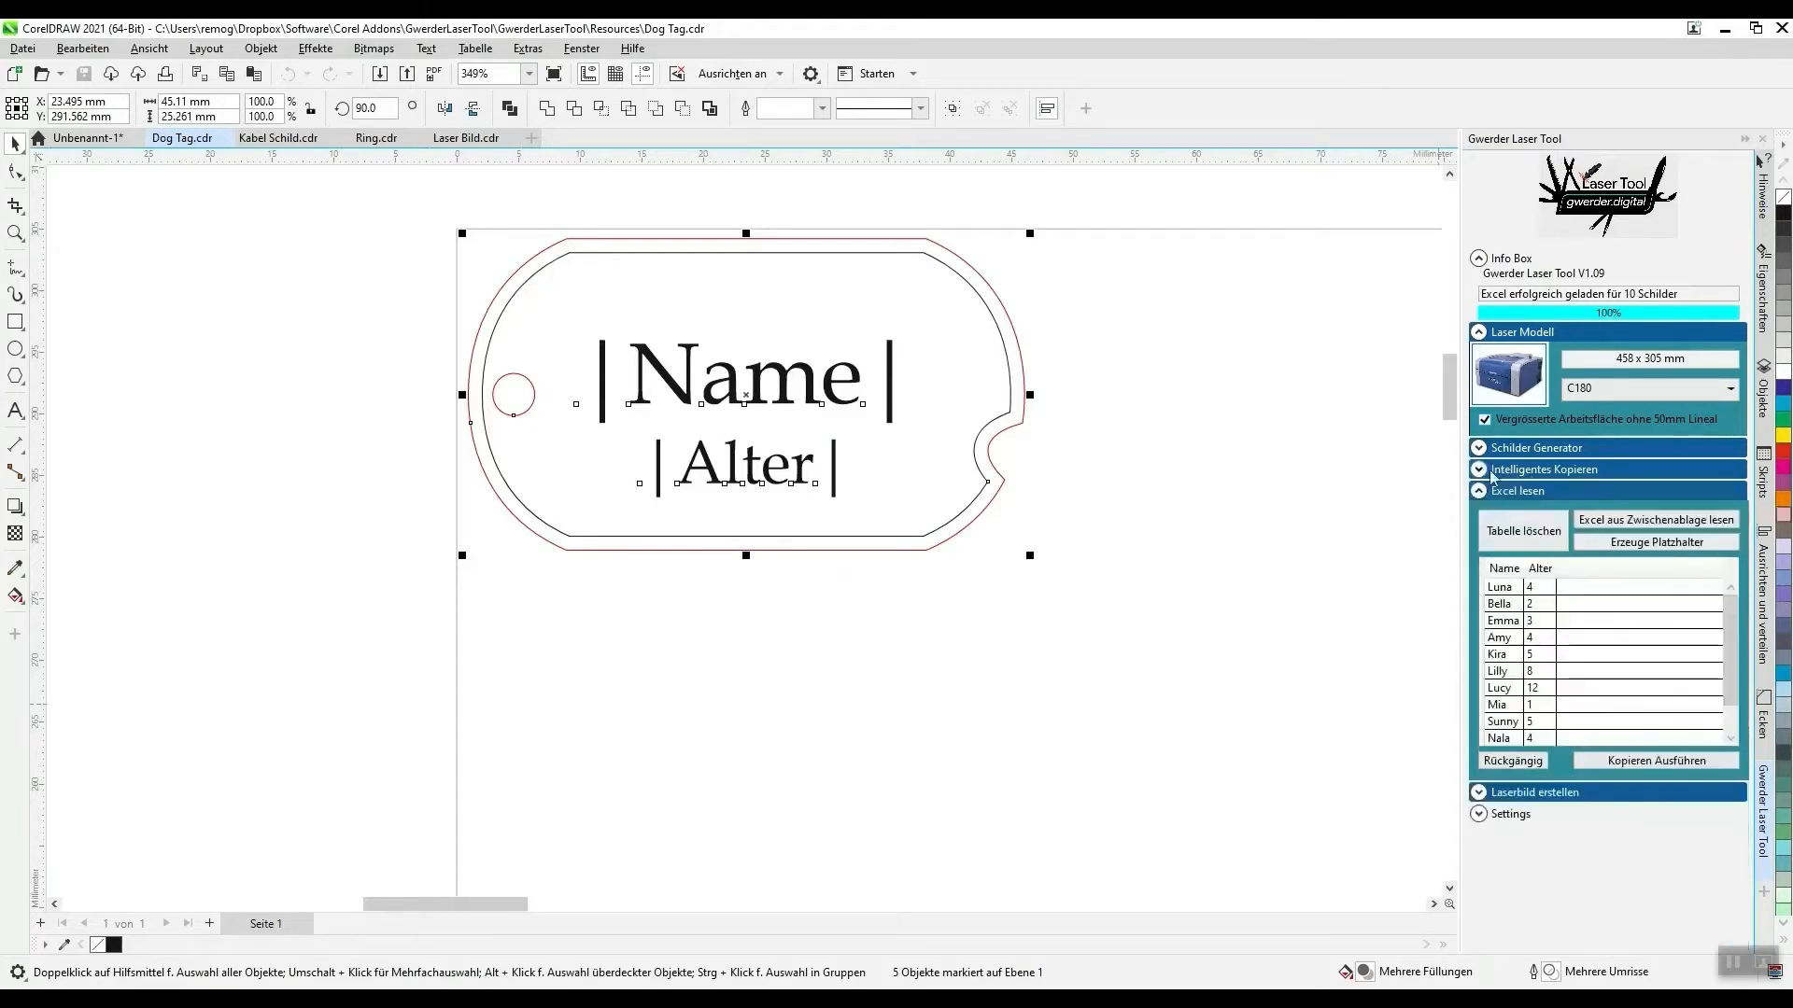
click(1646, 765)
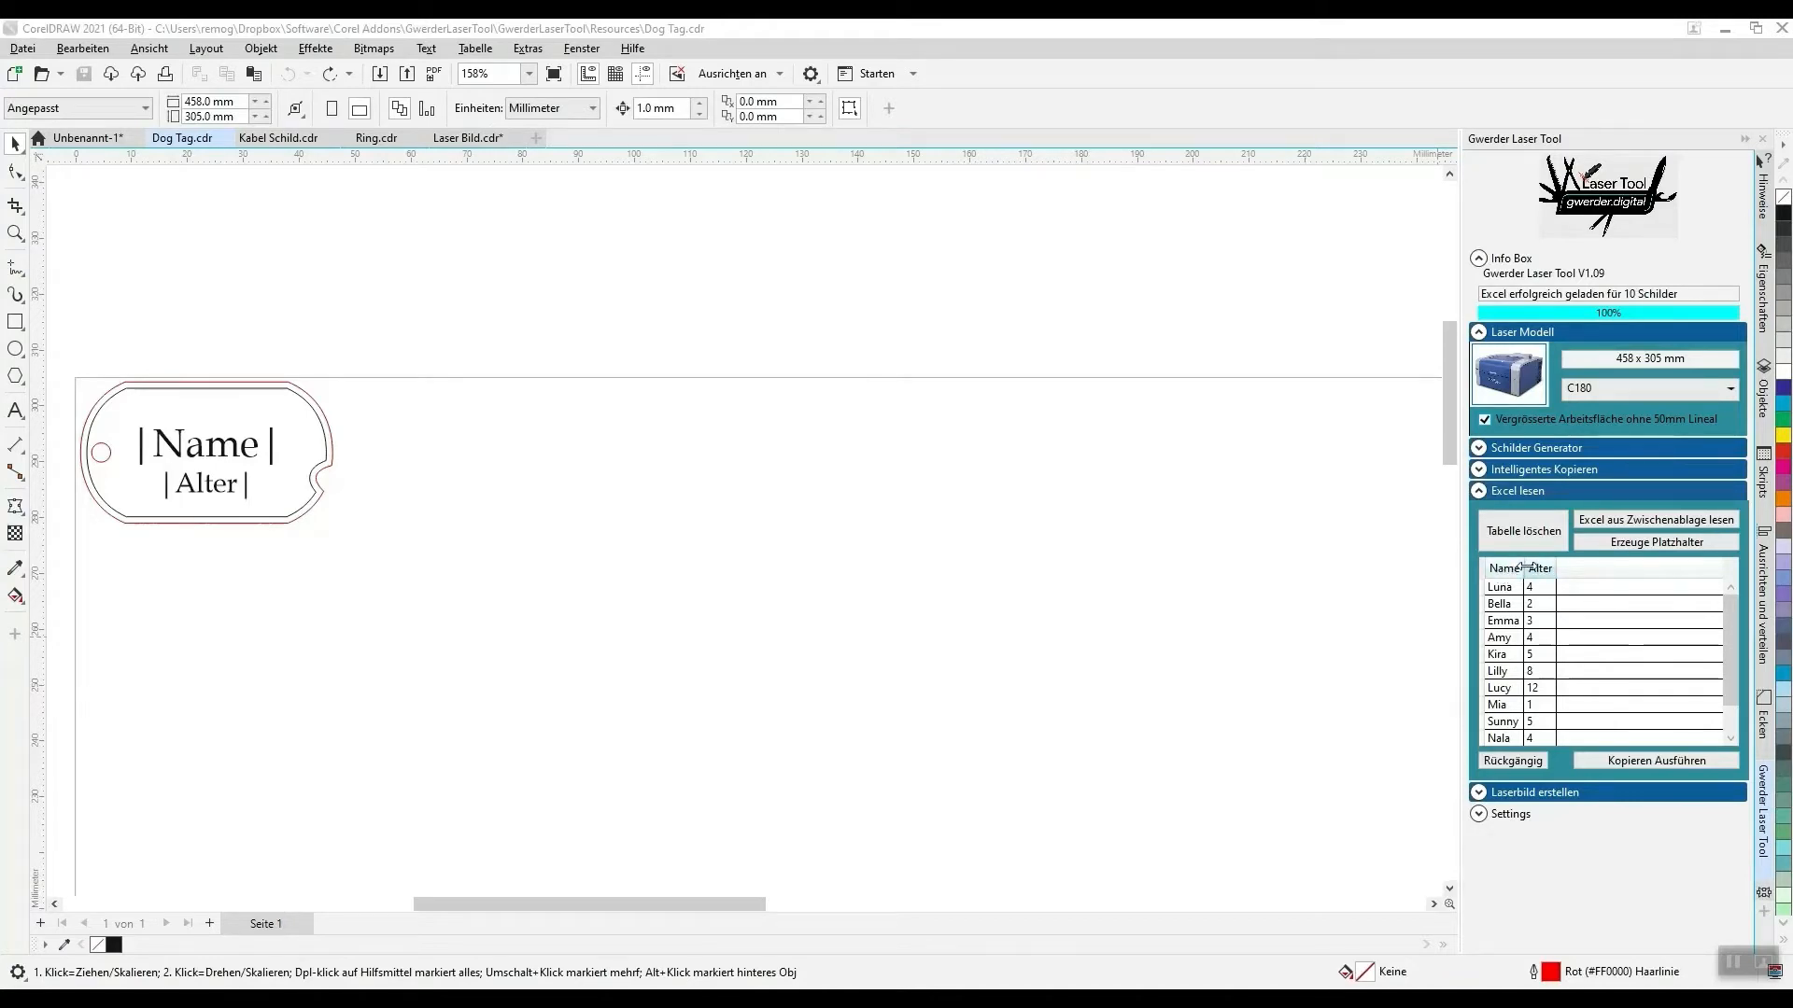
- Create placeholder texts from the loaded table, move them beside the dog tag, and separate Name from Alter
click(1626, 545)
scroll(1027, 401, down, 4)
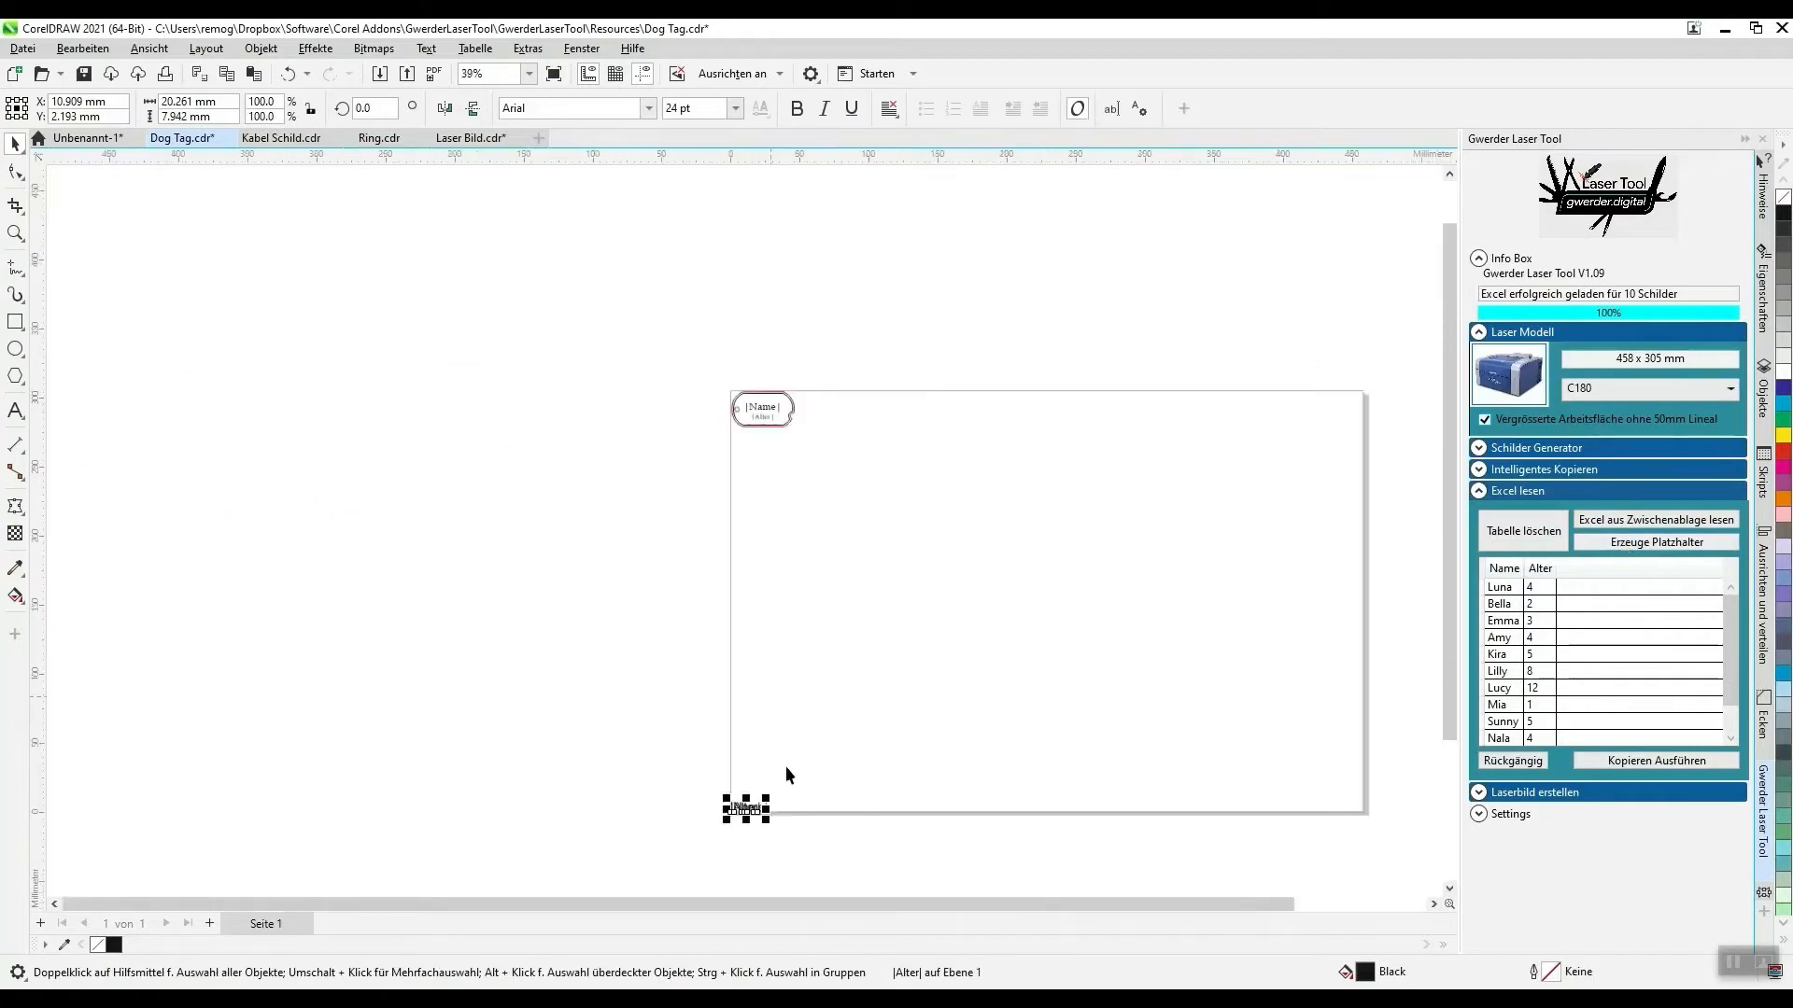
drag(749, 809, 804, 412)
scroll(805, 411, up, 6)
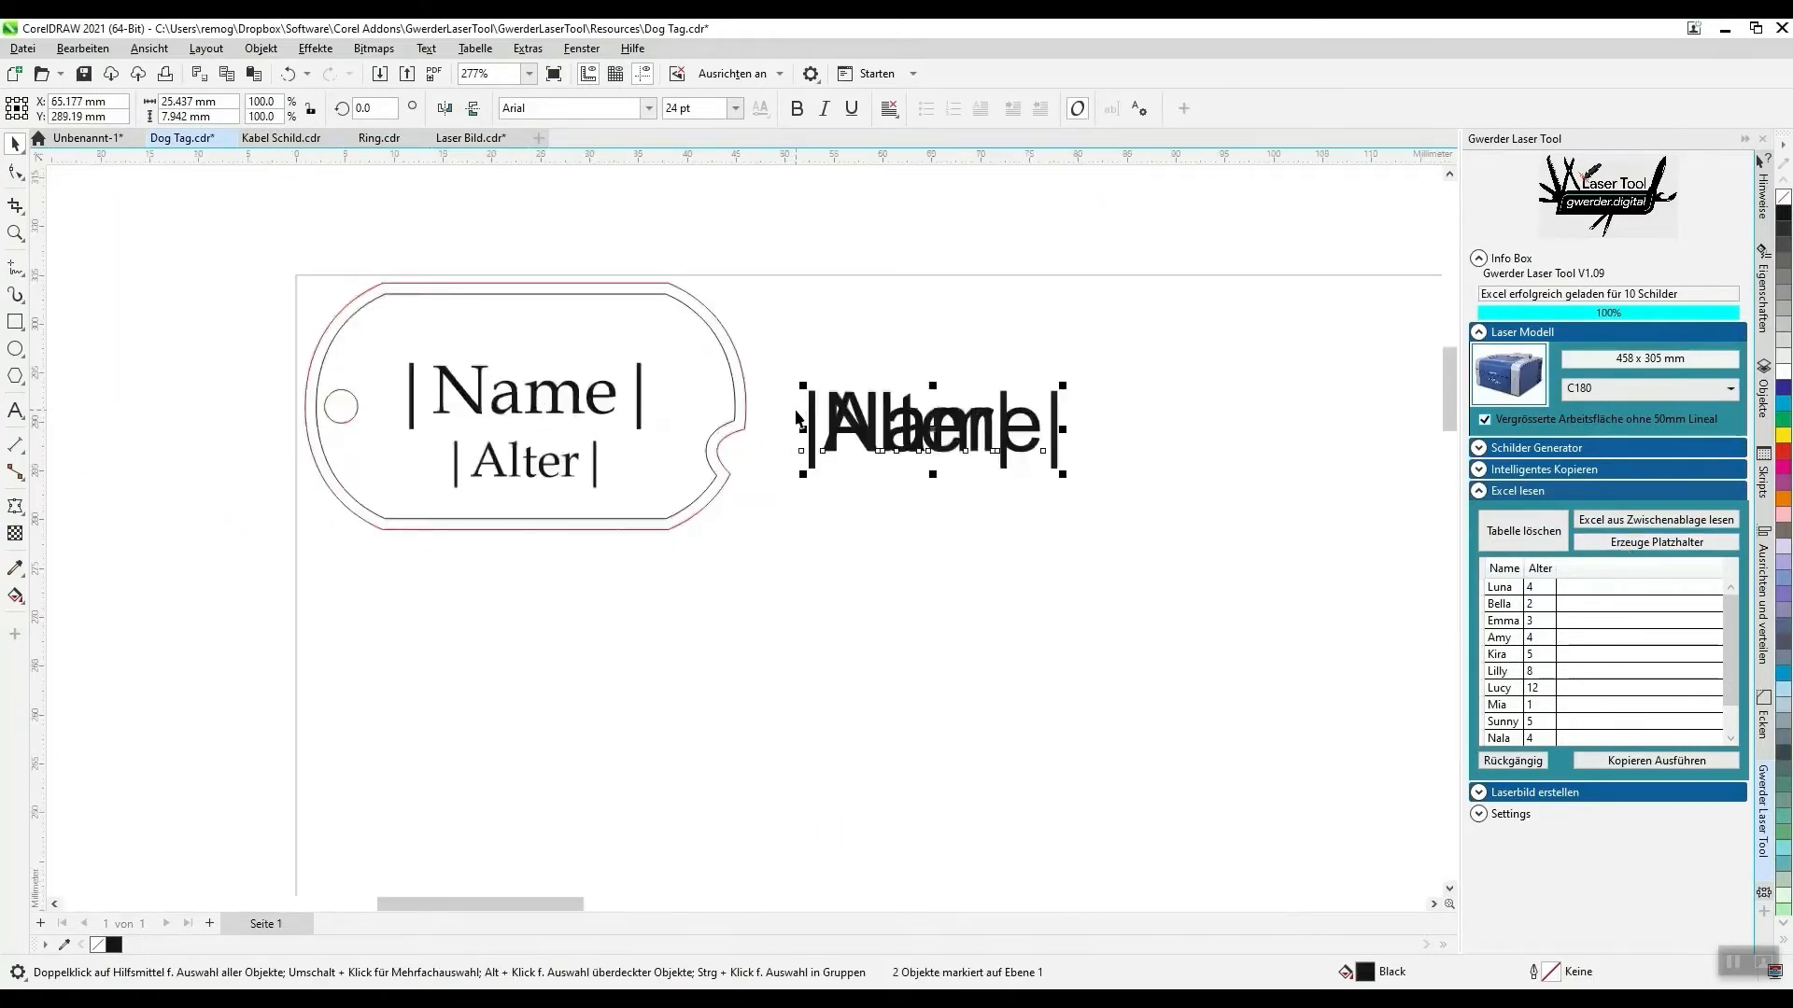
drag(877, 570, 879, 636)
drag(856, 428, 836, 551)
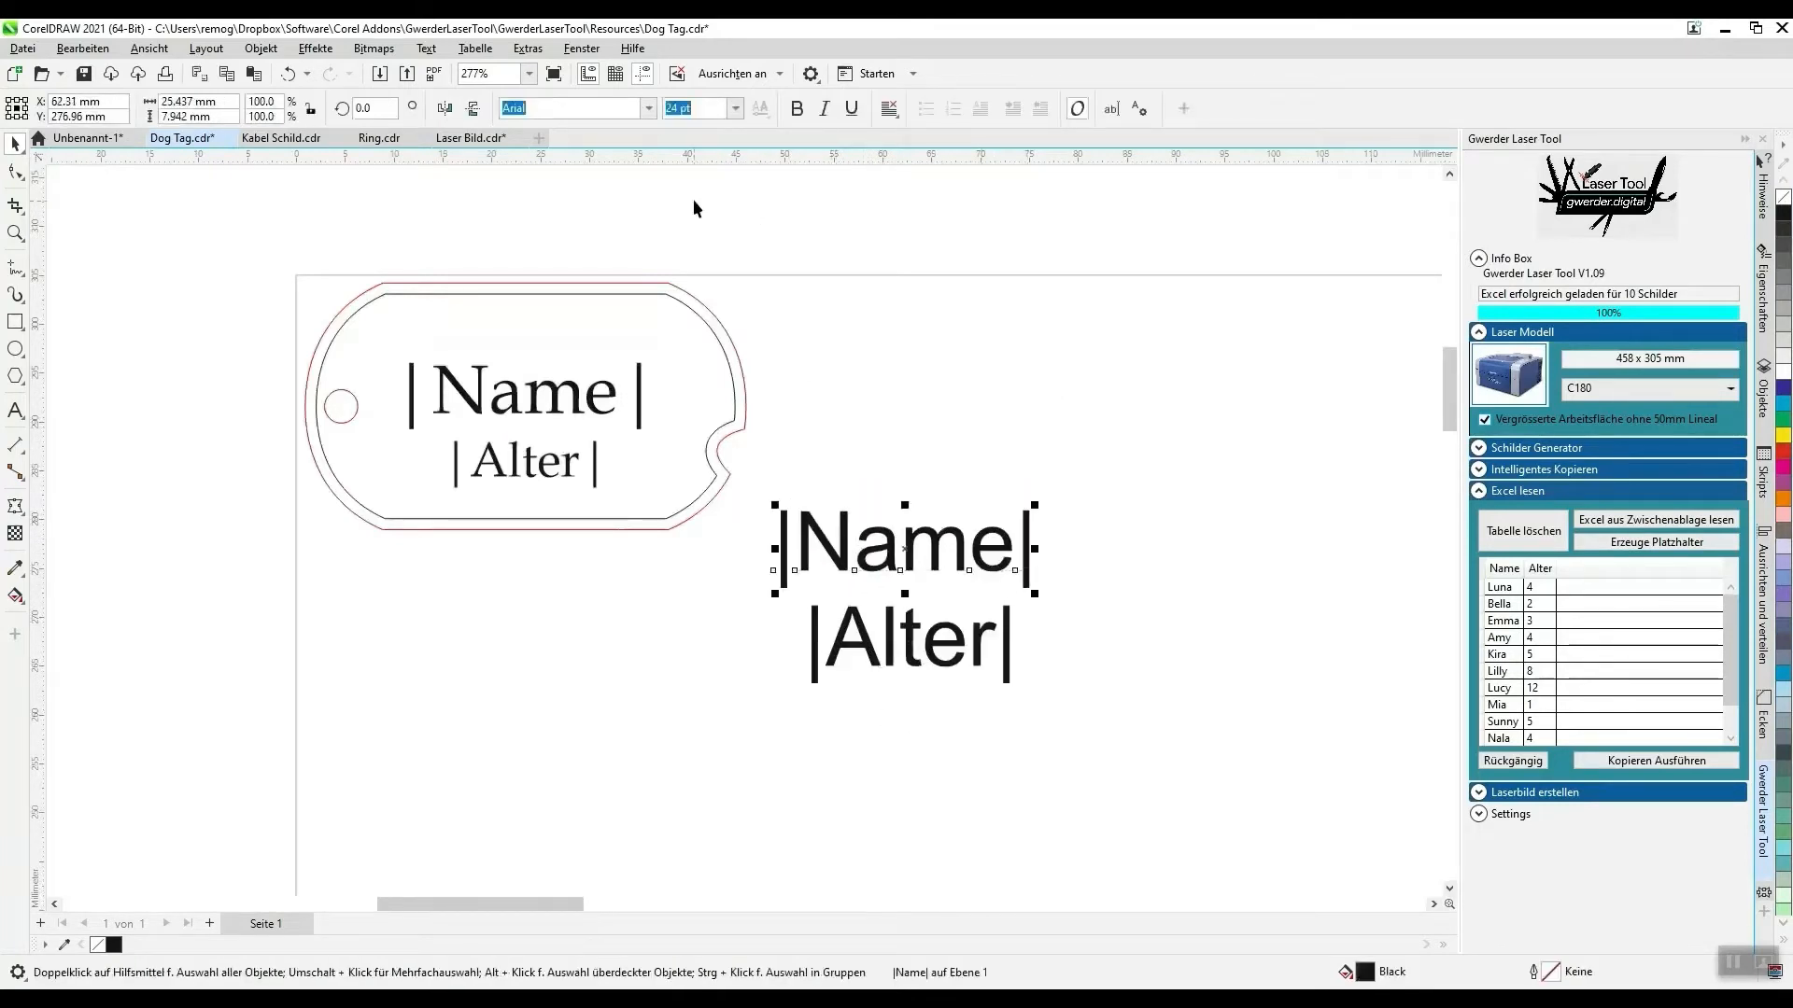
- Set the Name placeholder's font to Magneto and move both placeholders up beside the dog tag, with Name above Alter
click(648, 108)
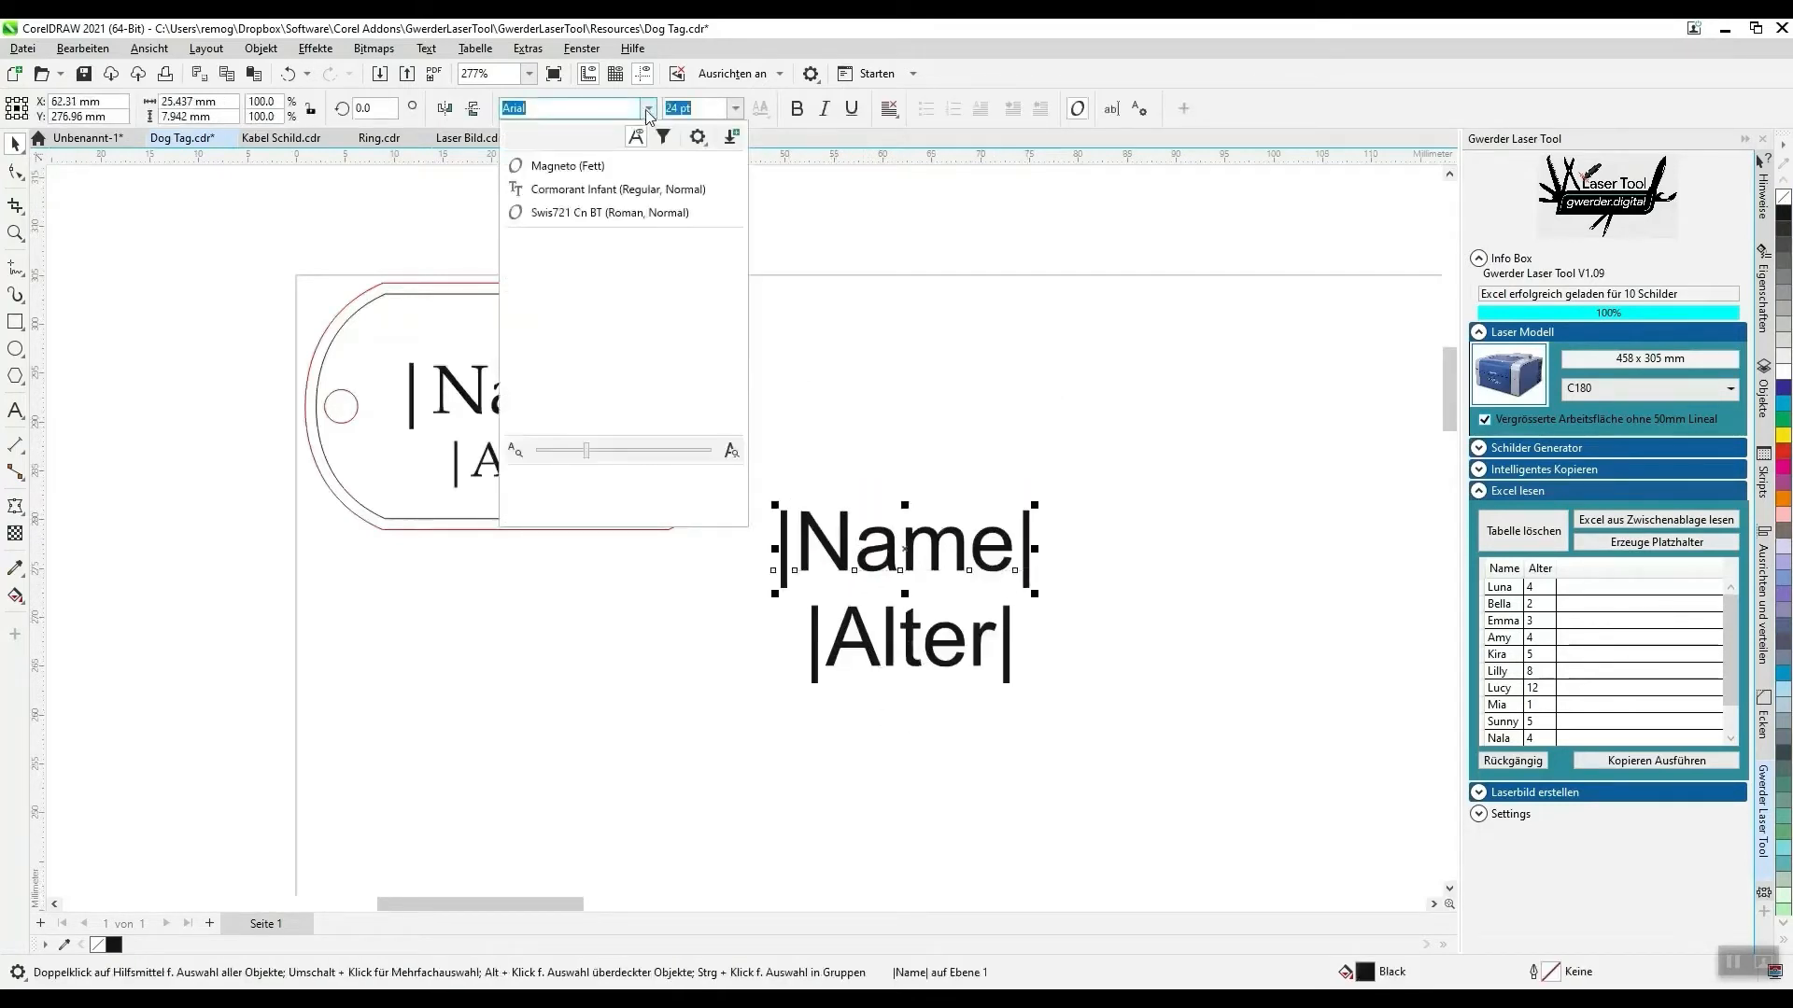
click(578, 168)
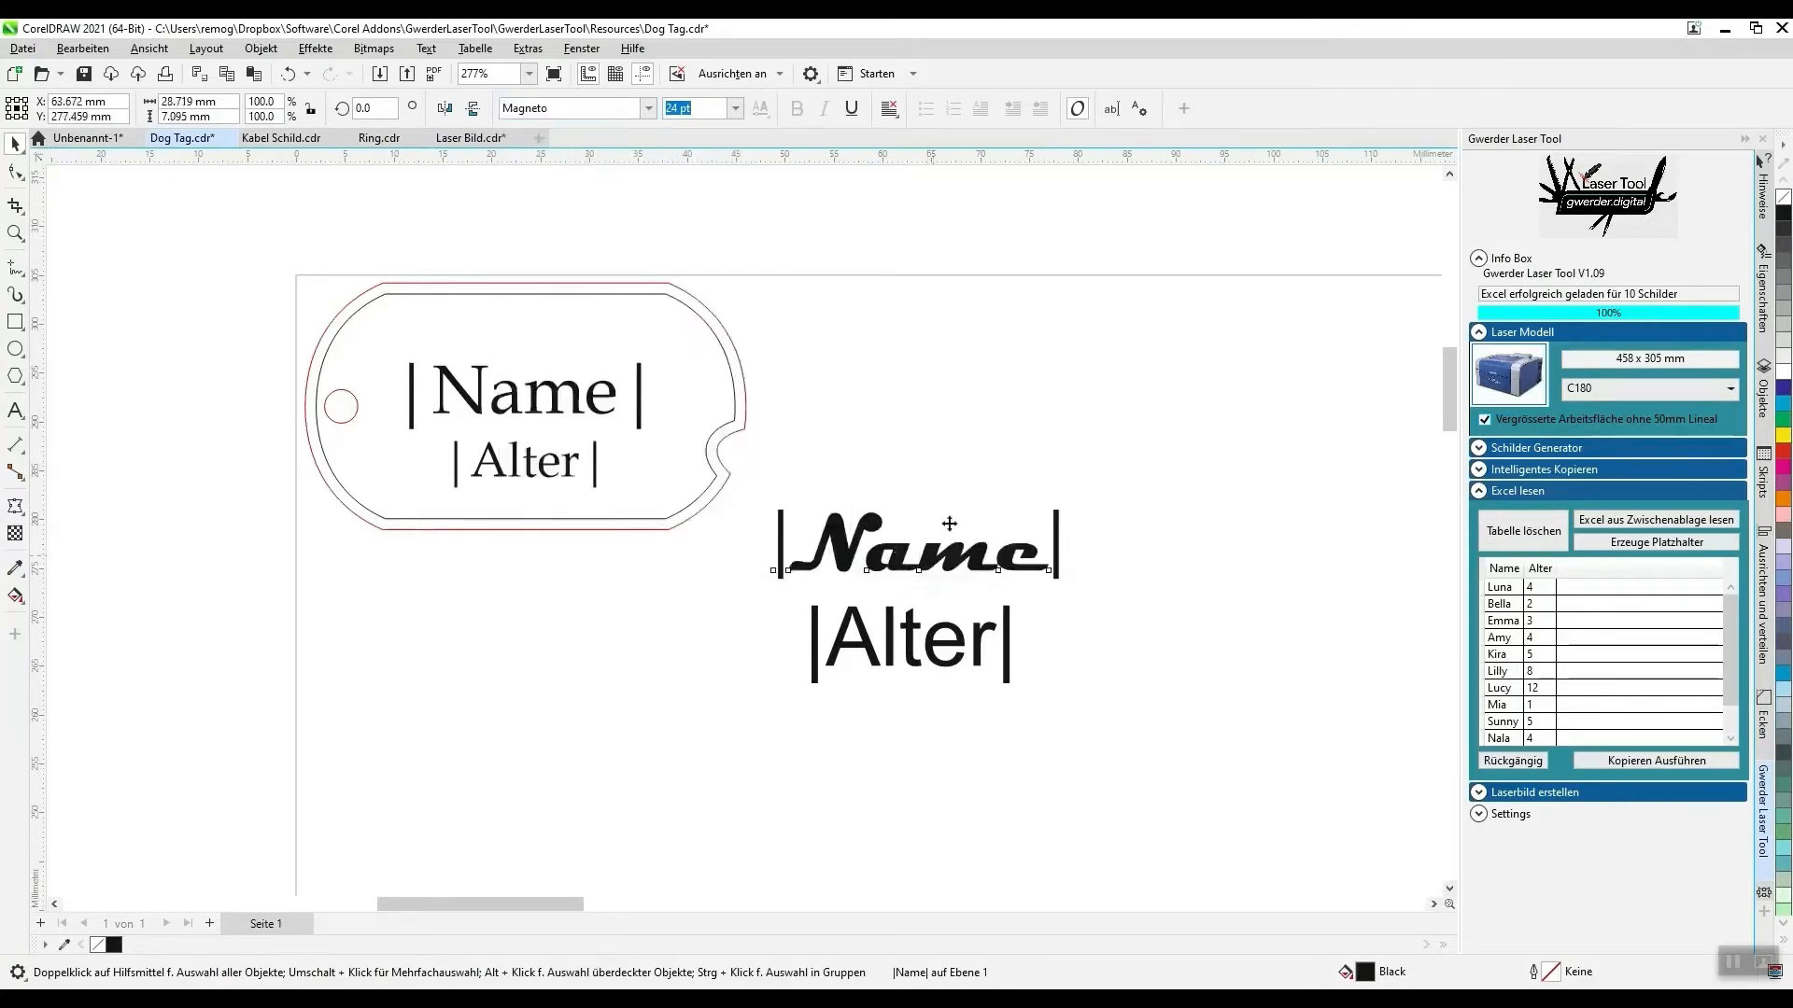
drag(920, 560, 978, 378)
drag(929, 650, 996, 472)
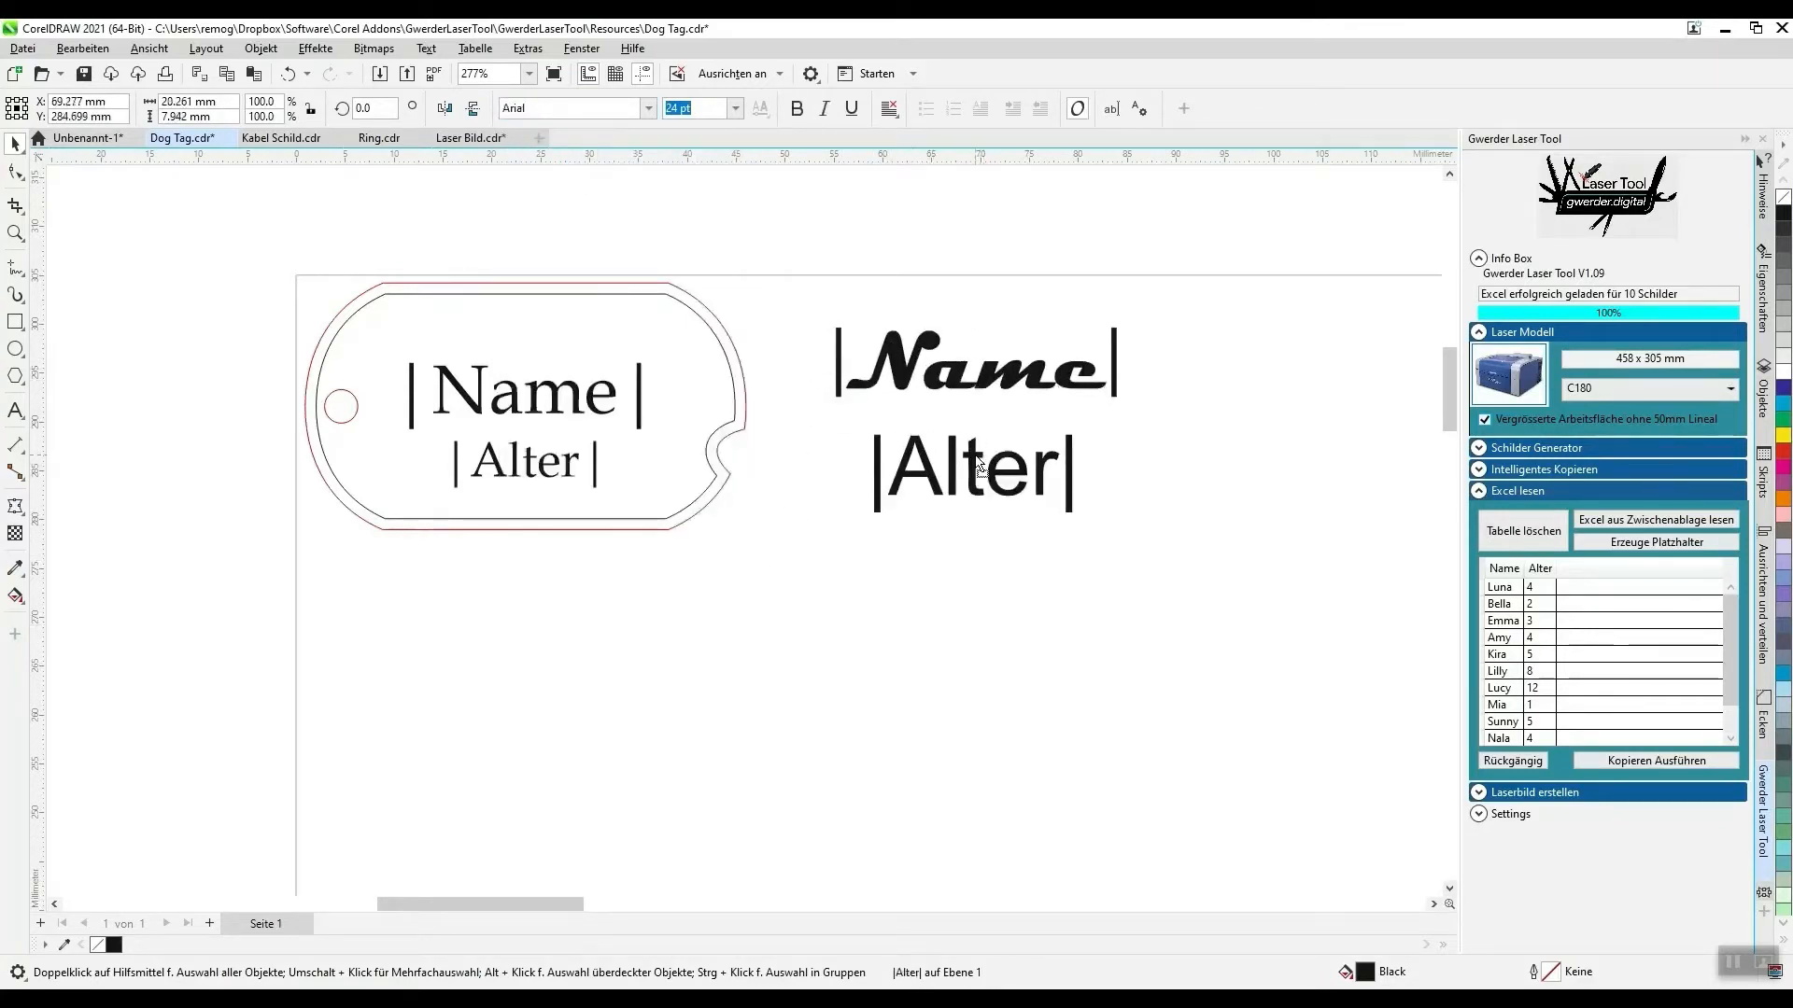
- Generate copies of only the two new placeholder texts from the Excel data, and undo the copying
drag(793, 301, 1158, 586)
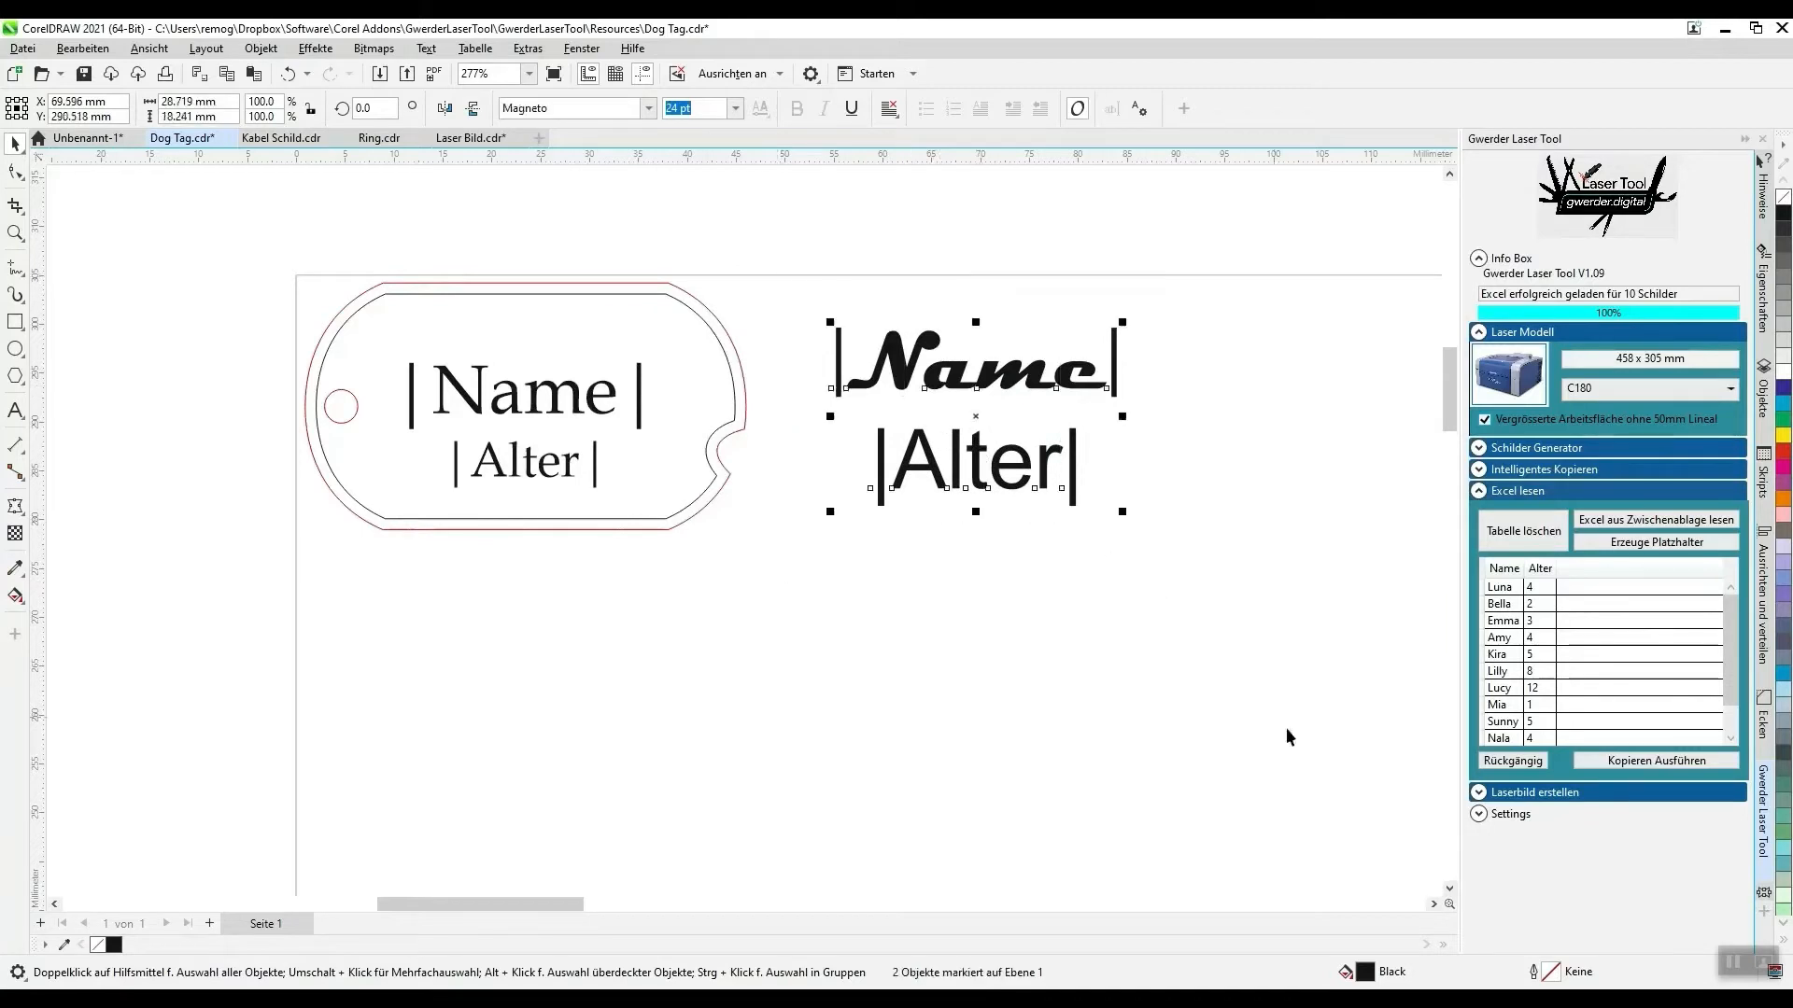
click(1623, 759)
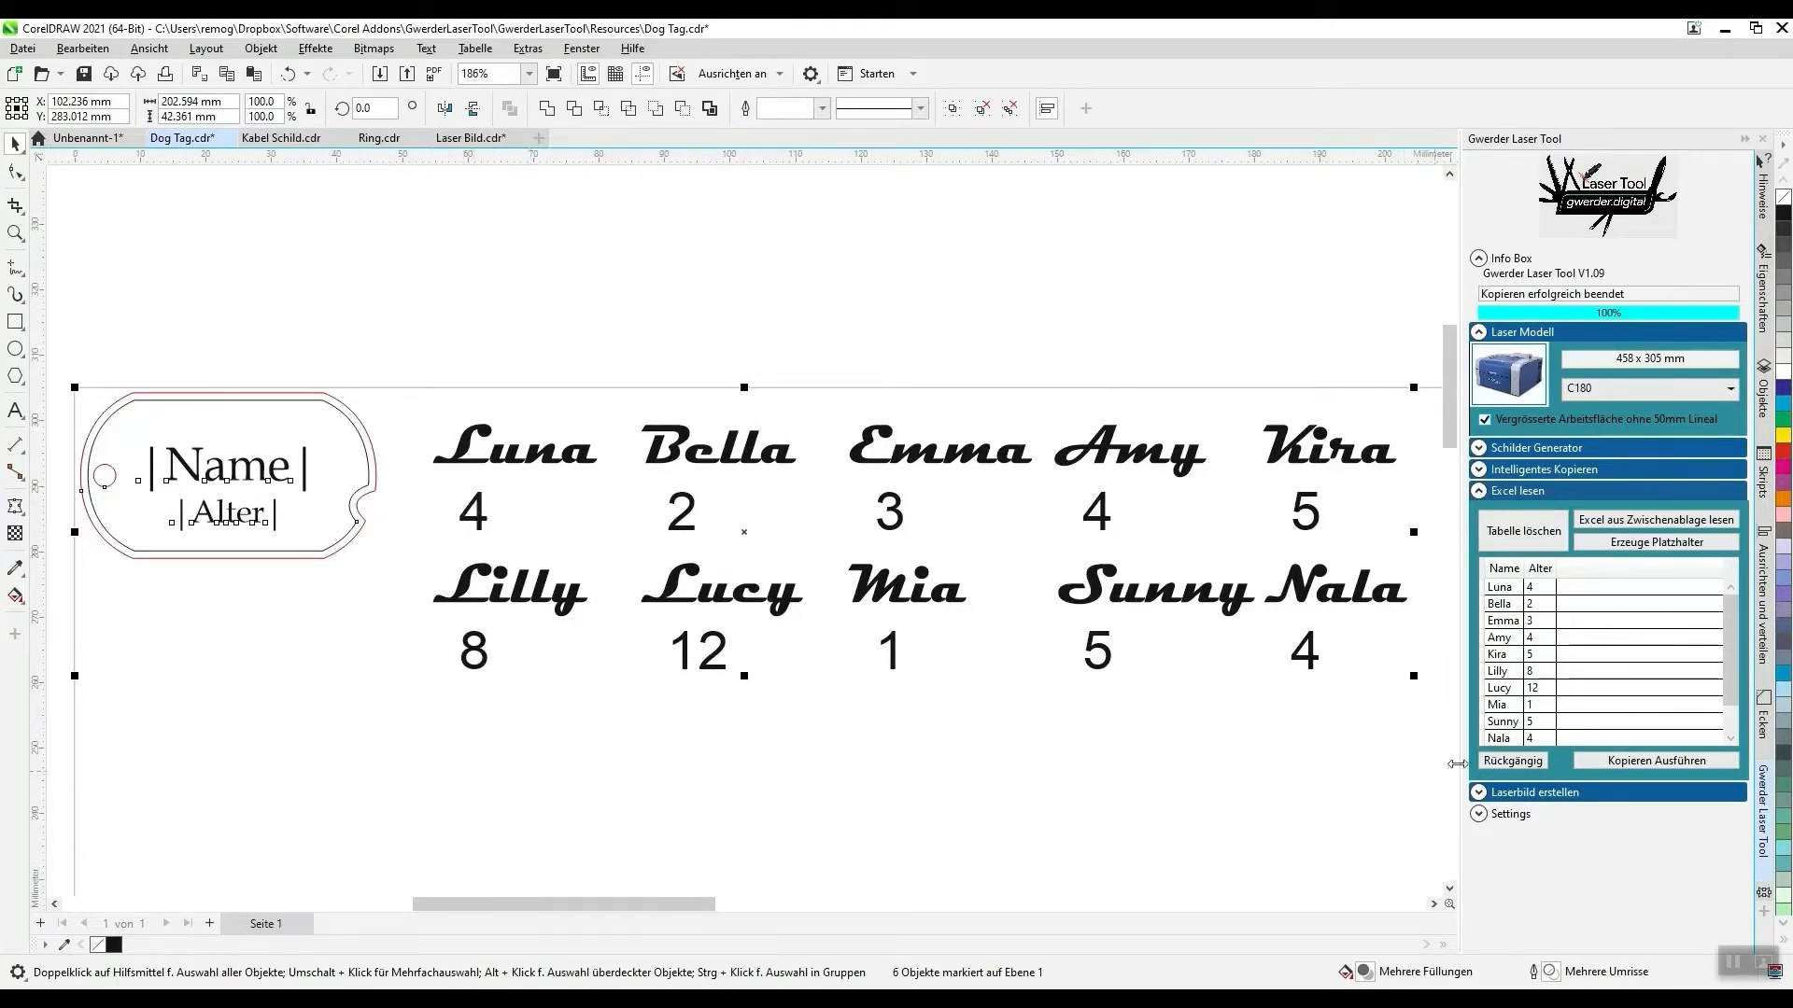
click(1499, 761)
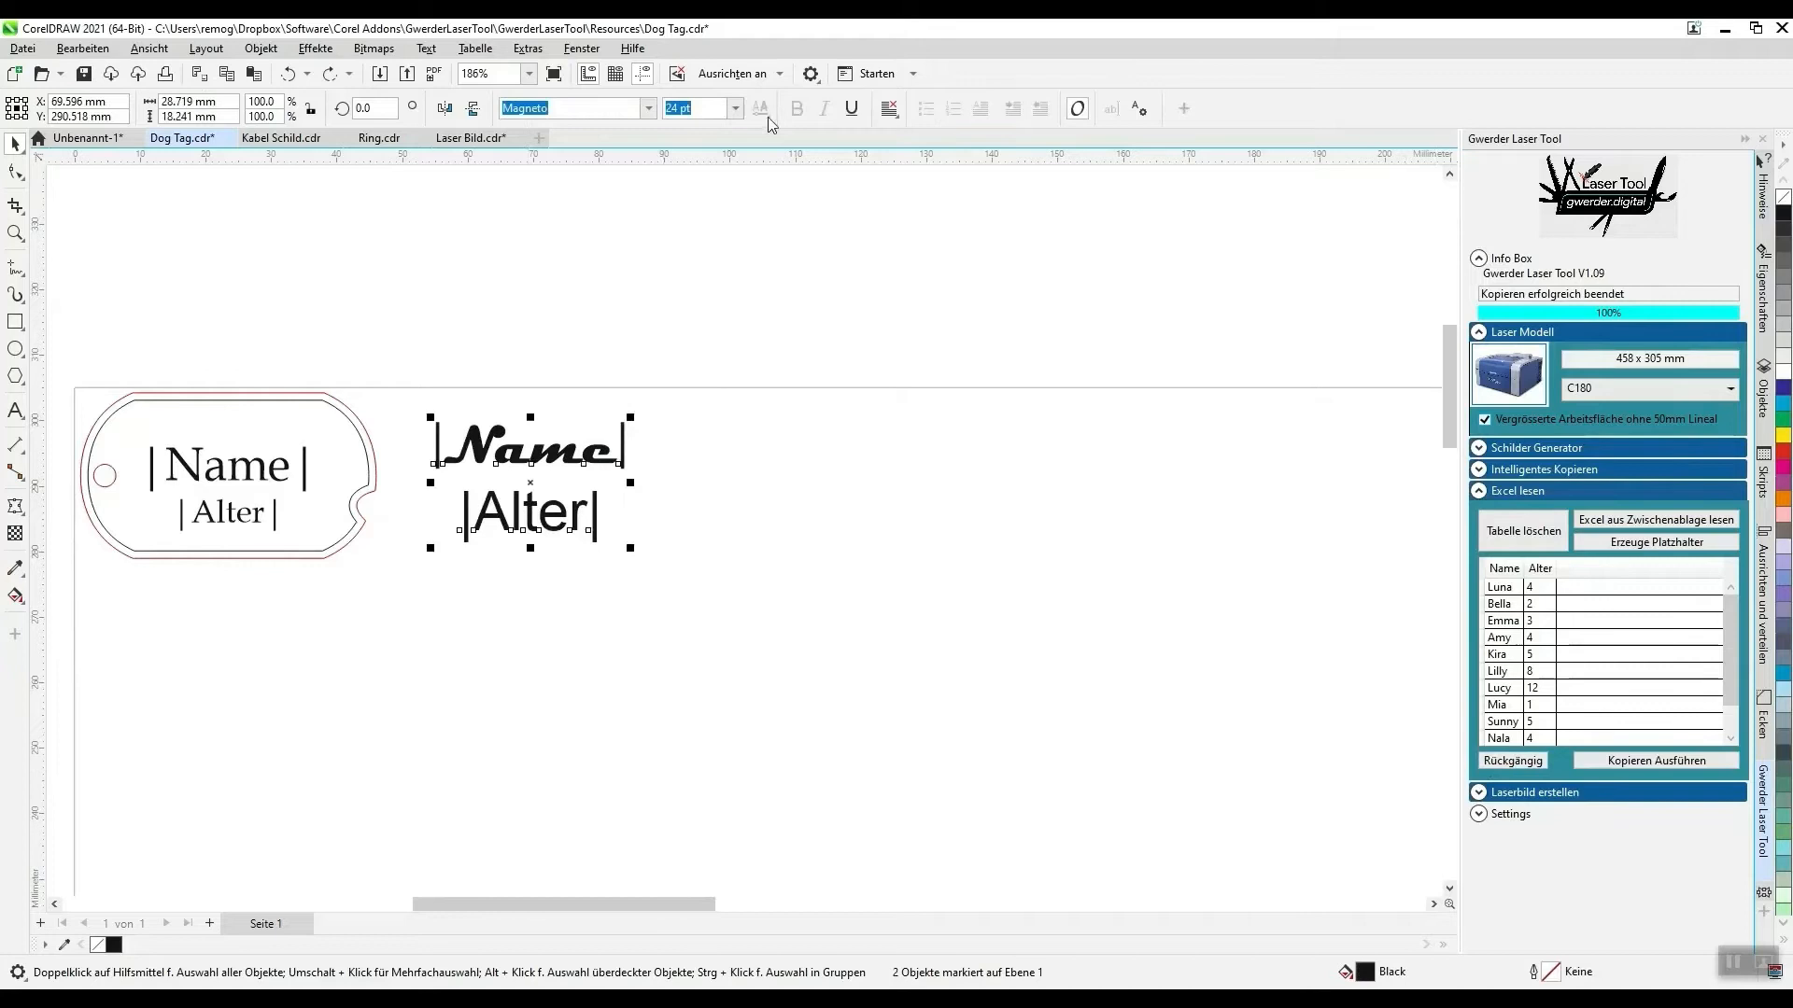
- Set the text alignment of both new placeholders to Mitte and generate the name and age copies again
click(890, 108)
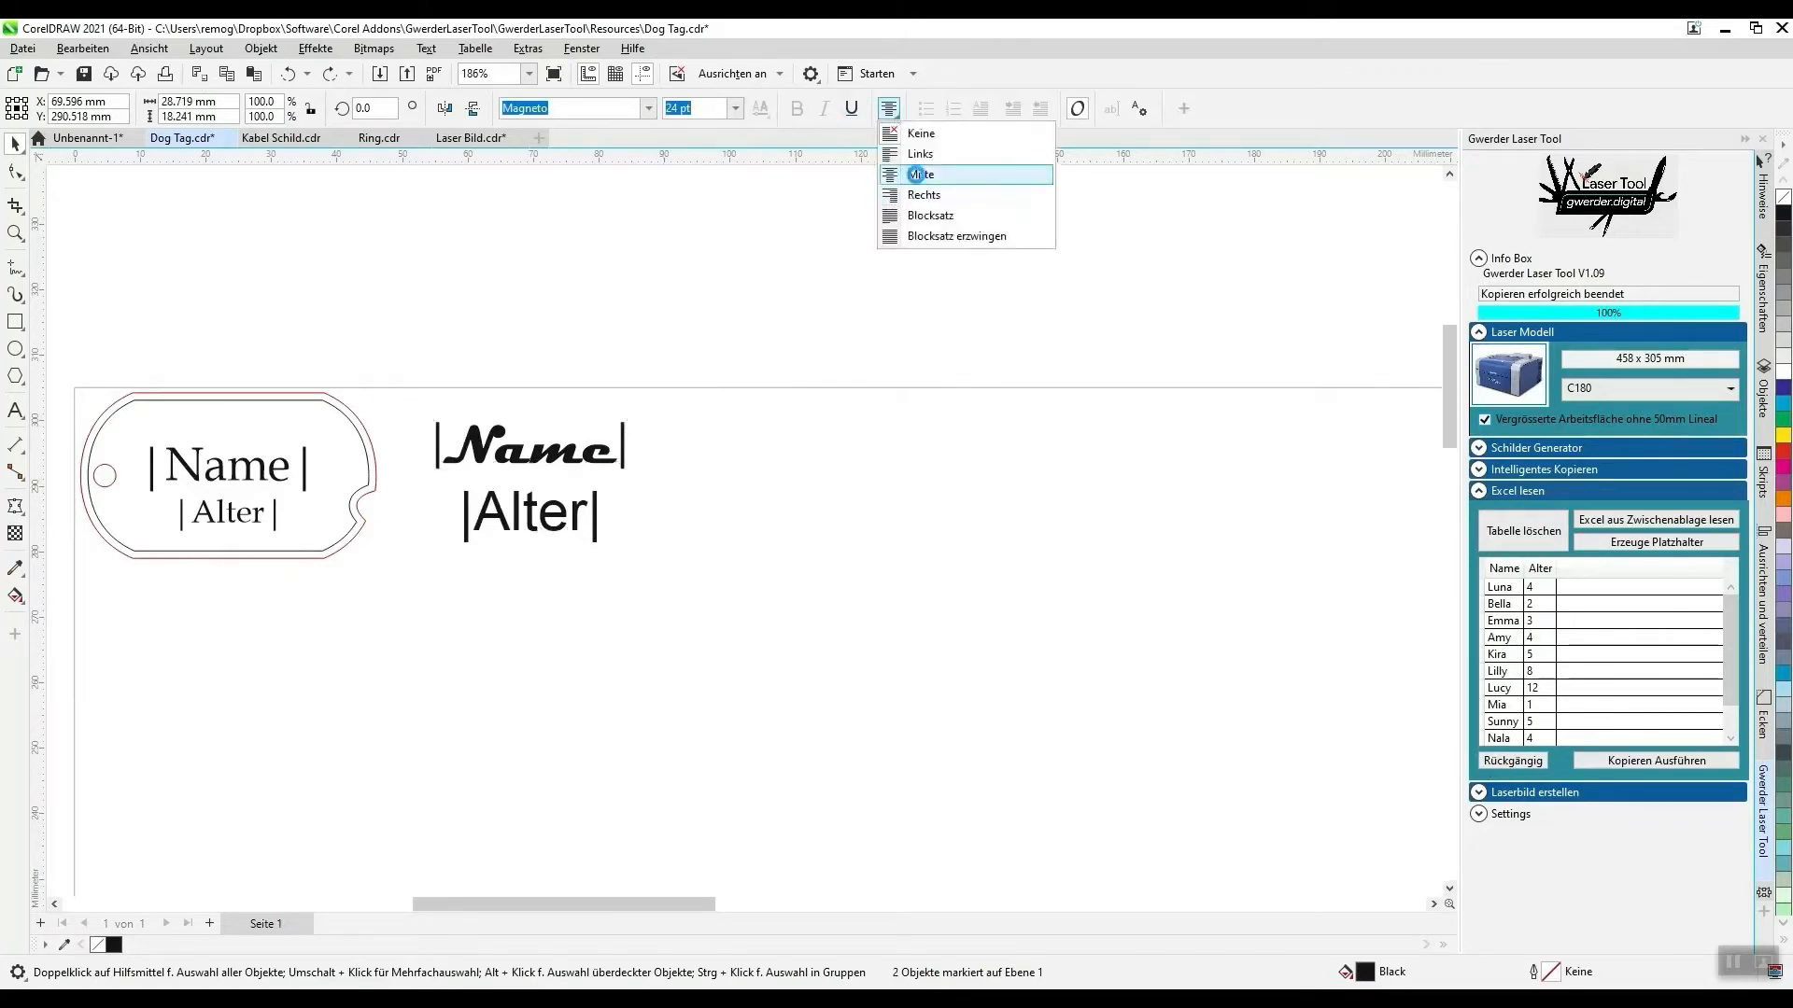
click(919, 176)
click(1622, 761)
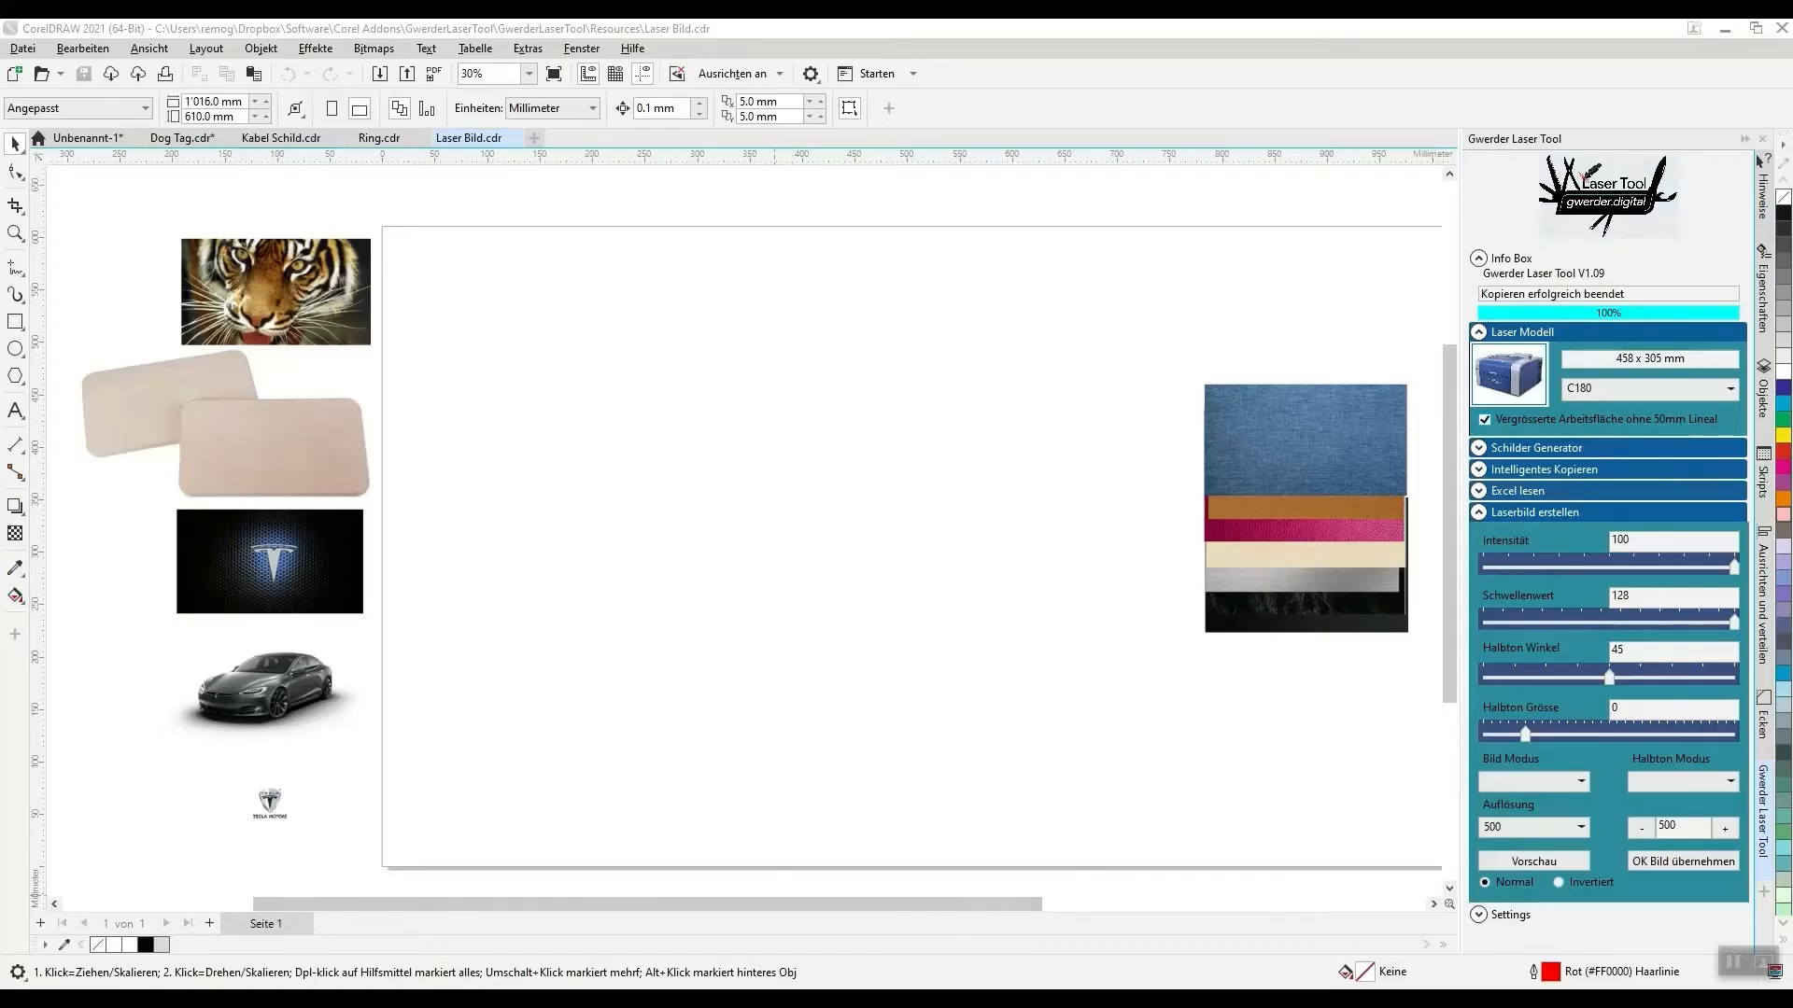
- Open the Gwerder Laser Tool product page in the browser, review the Basic, Smart Copy, Laser Image and Full Version offers, and return to CorelDRAW
click(1607, 194)
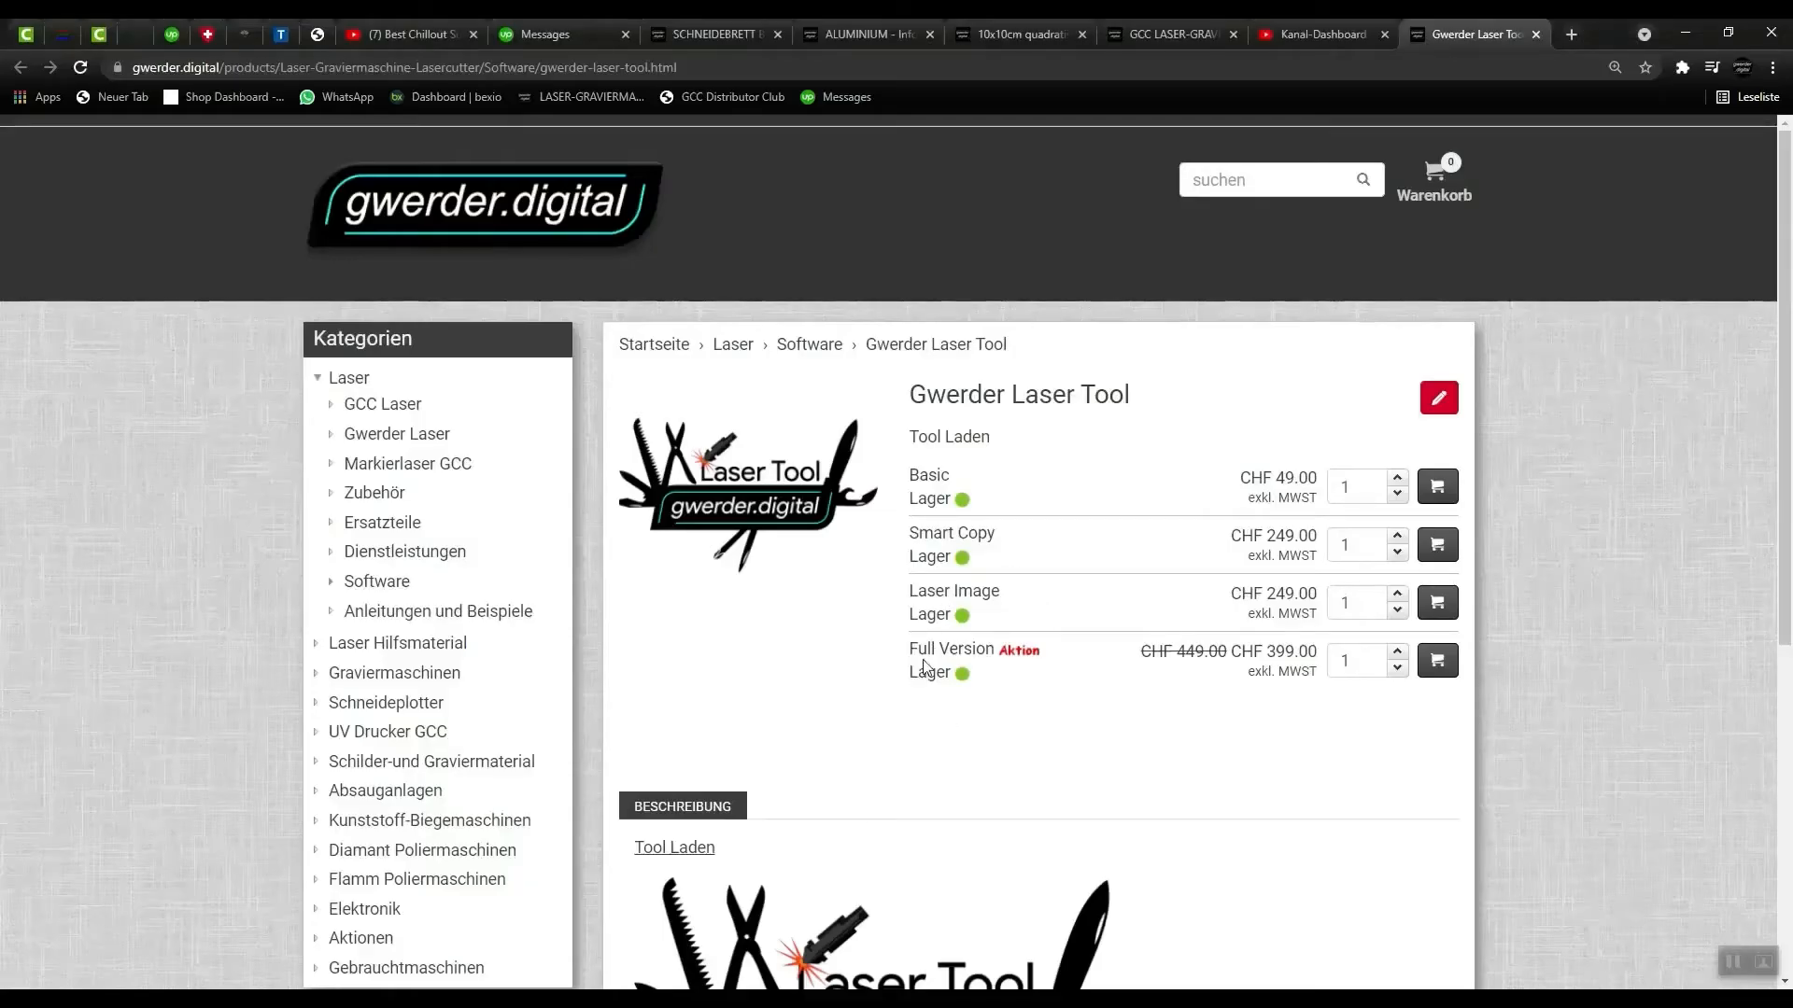
triple_click(944, 590)
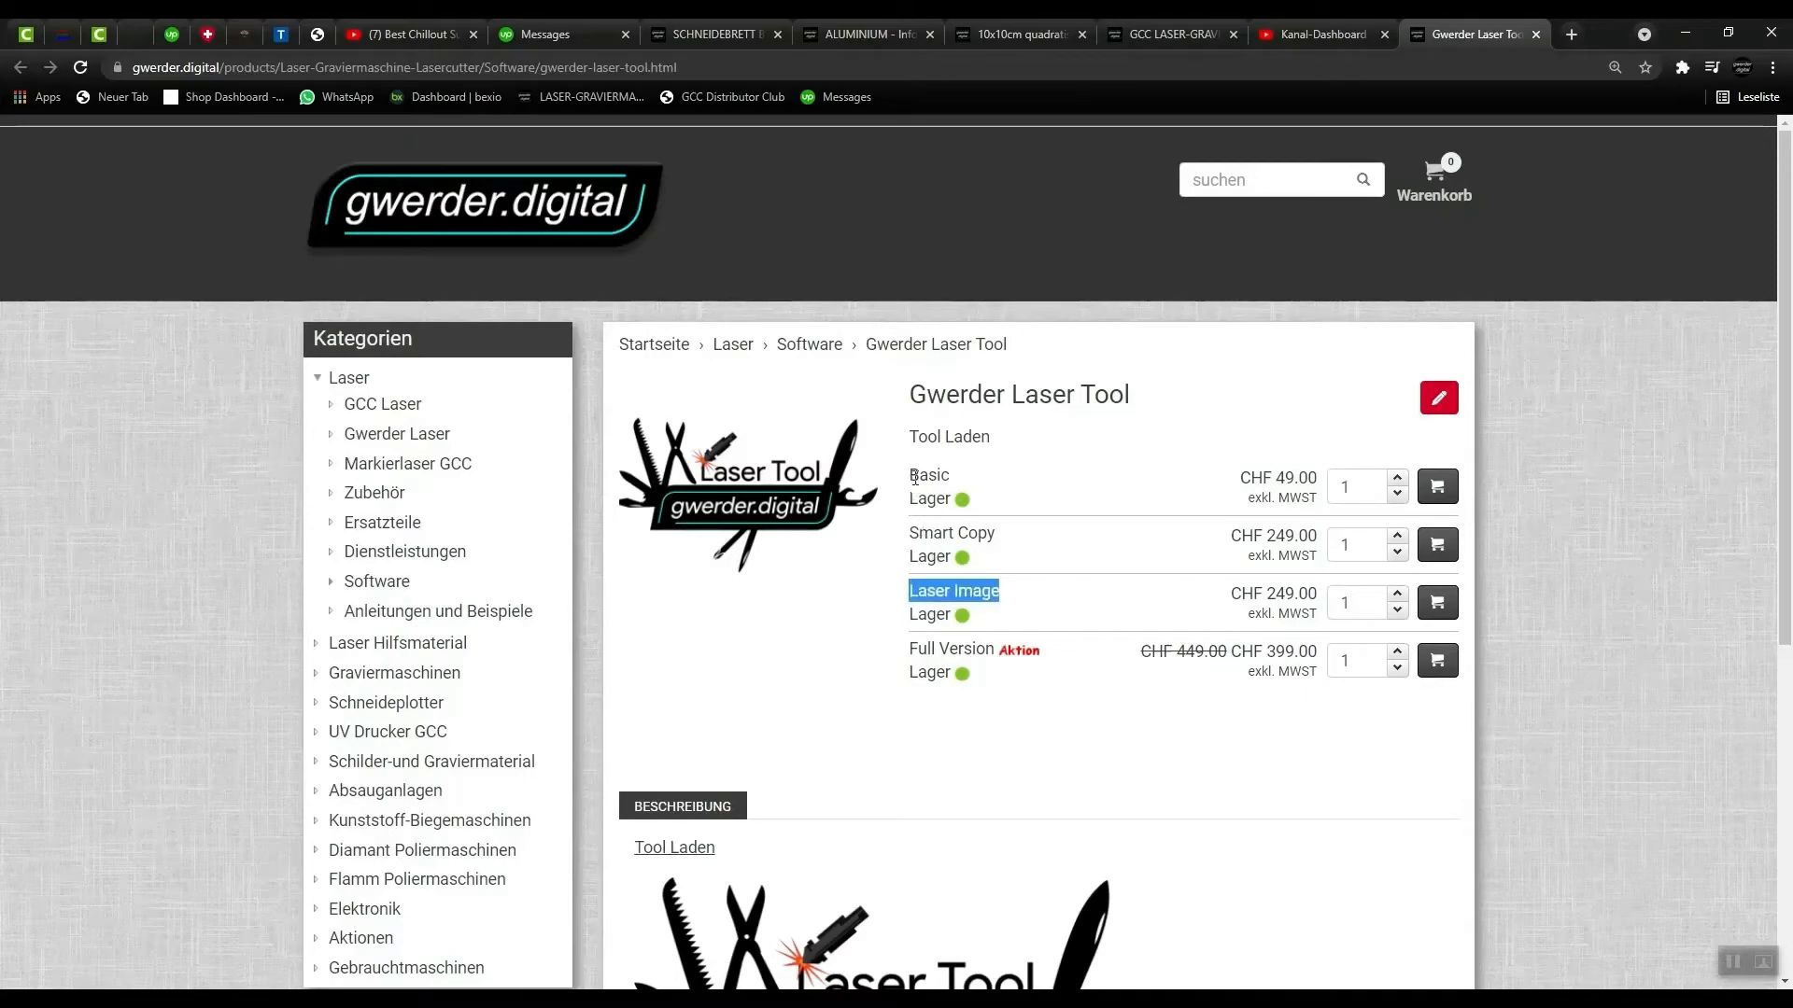
drag(912, 478, 963, 488)
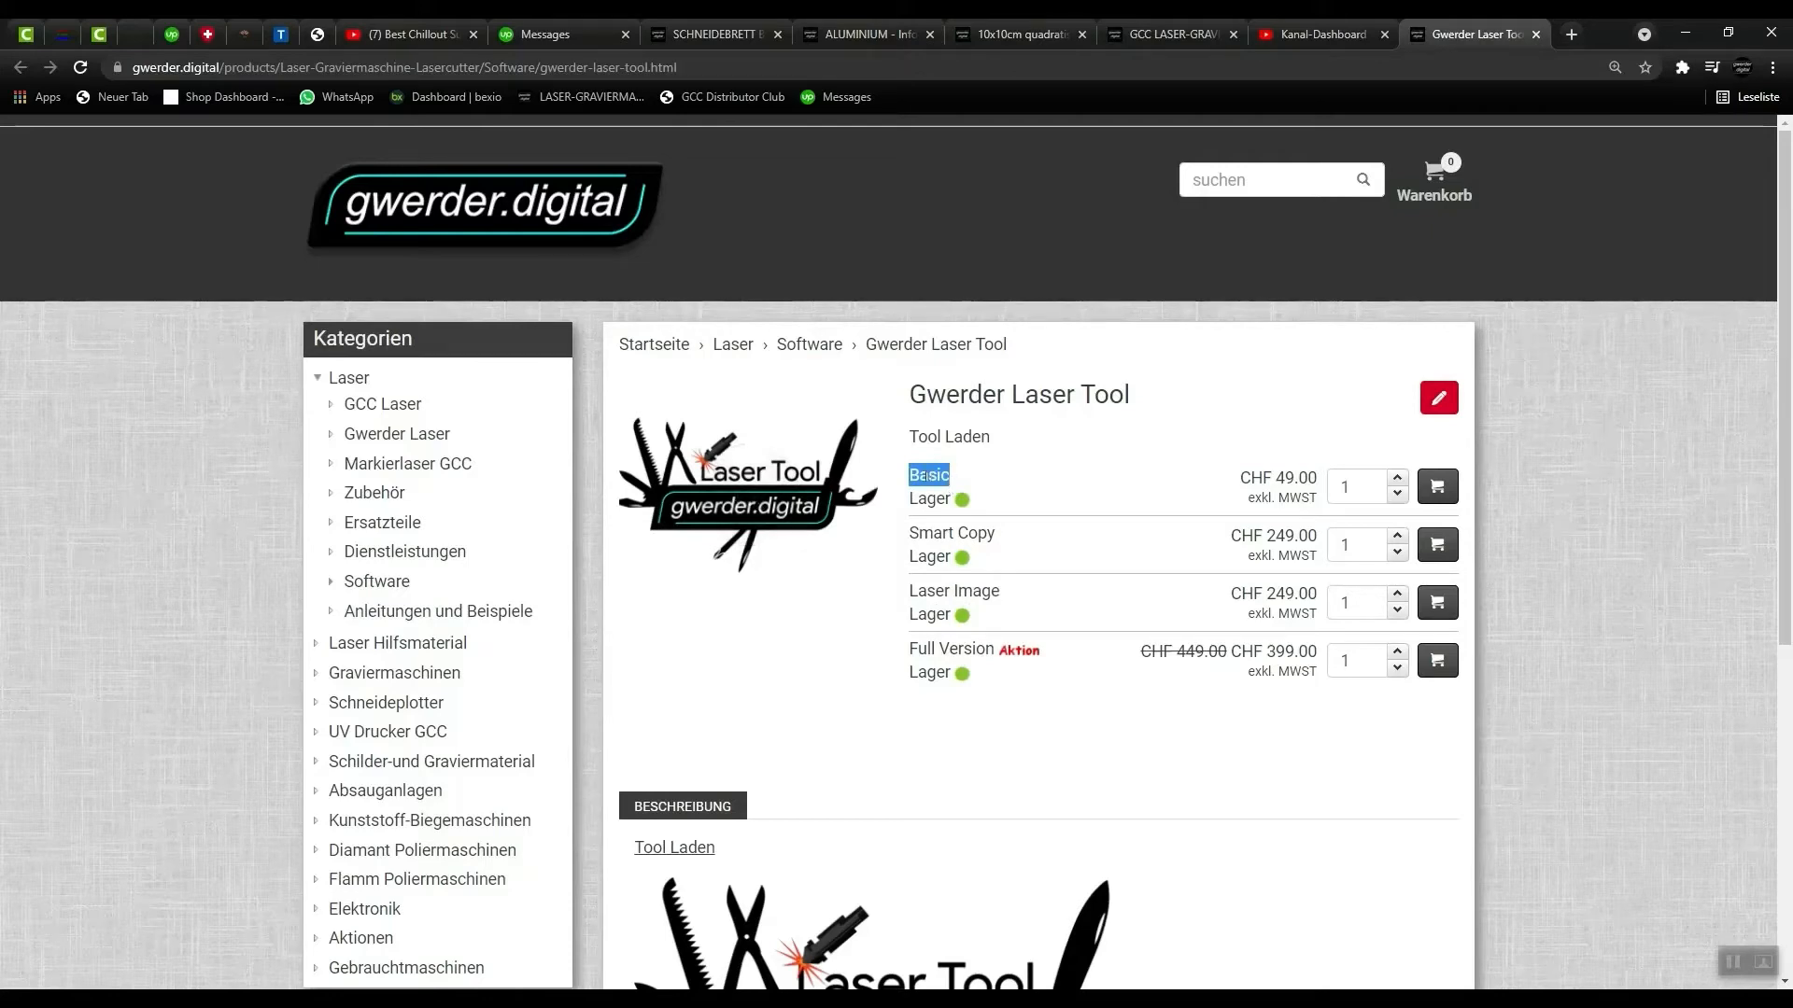
drag(912, 537, 999, 540)
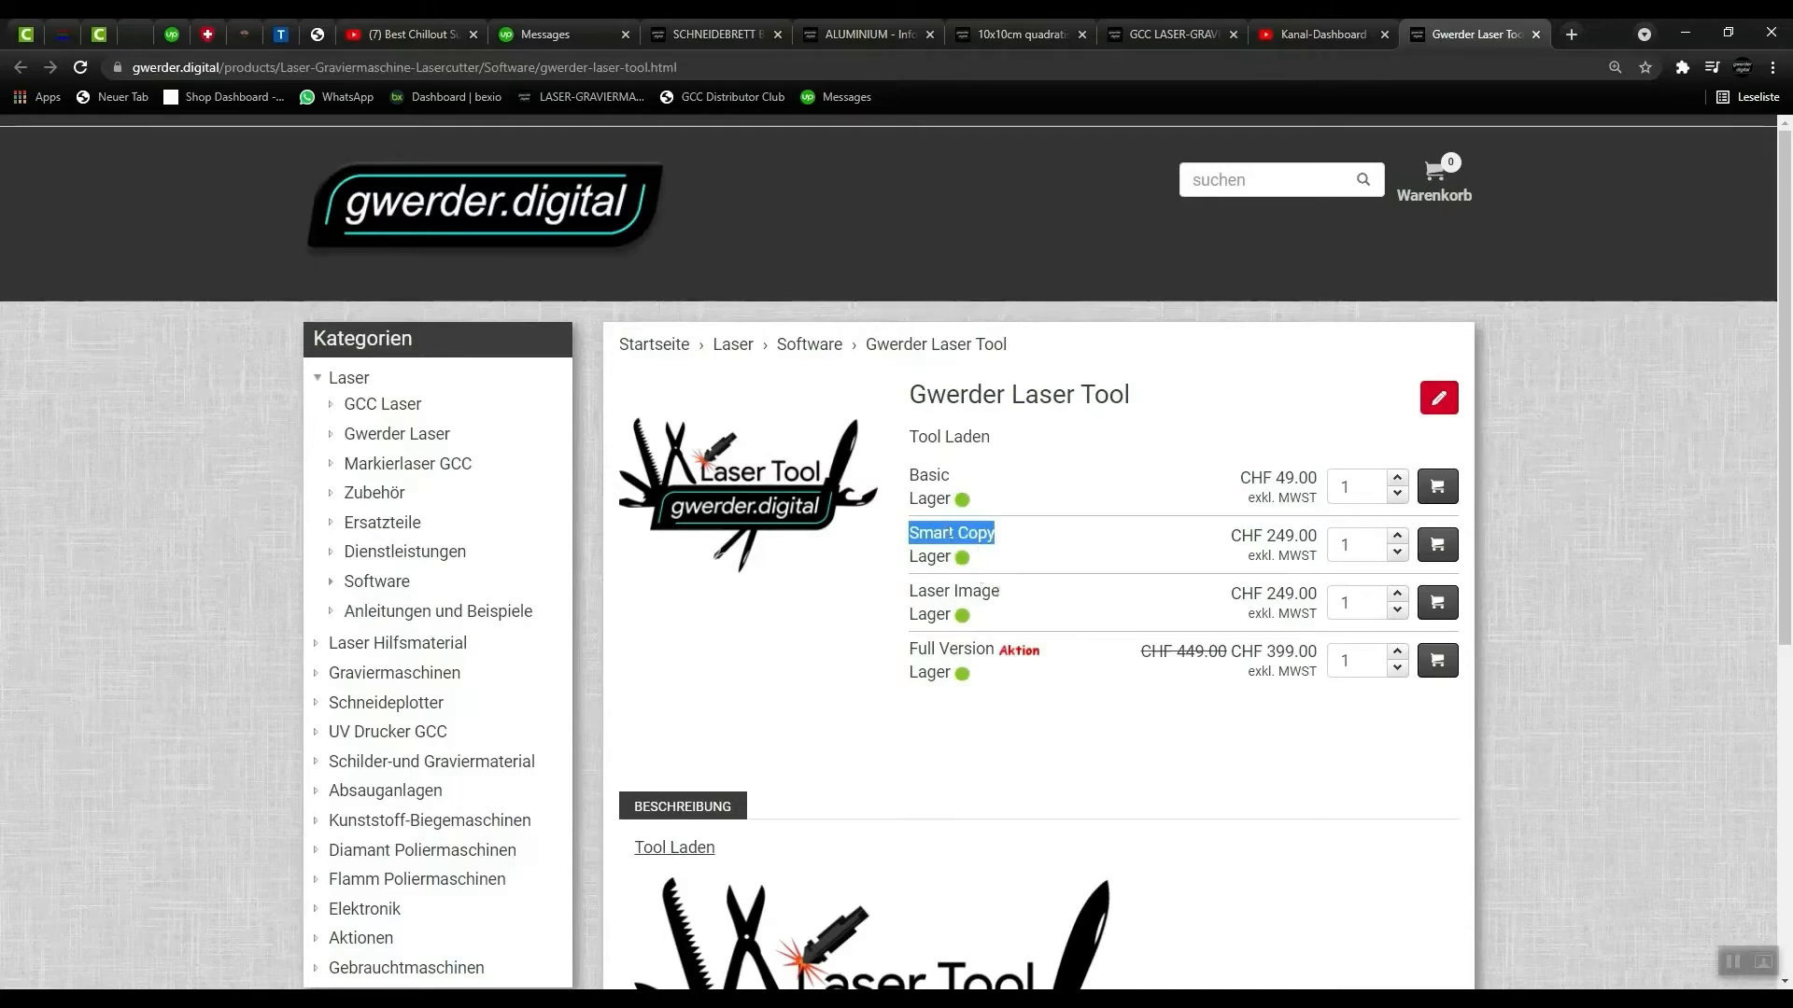
drag(914, 596, 999, 590)
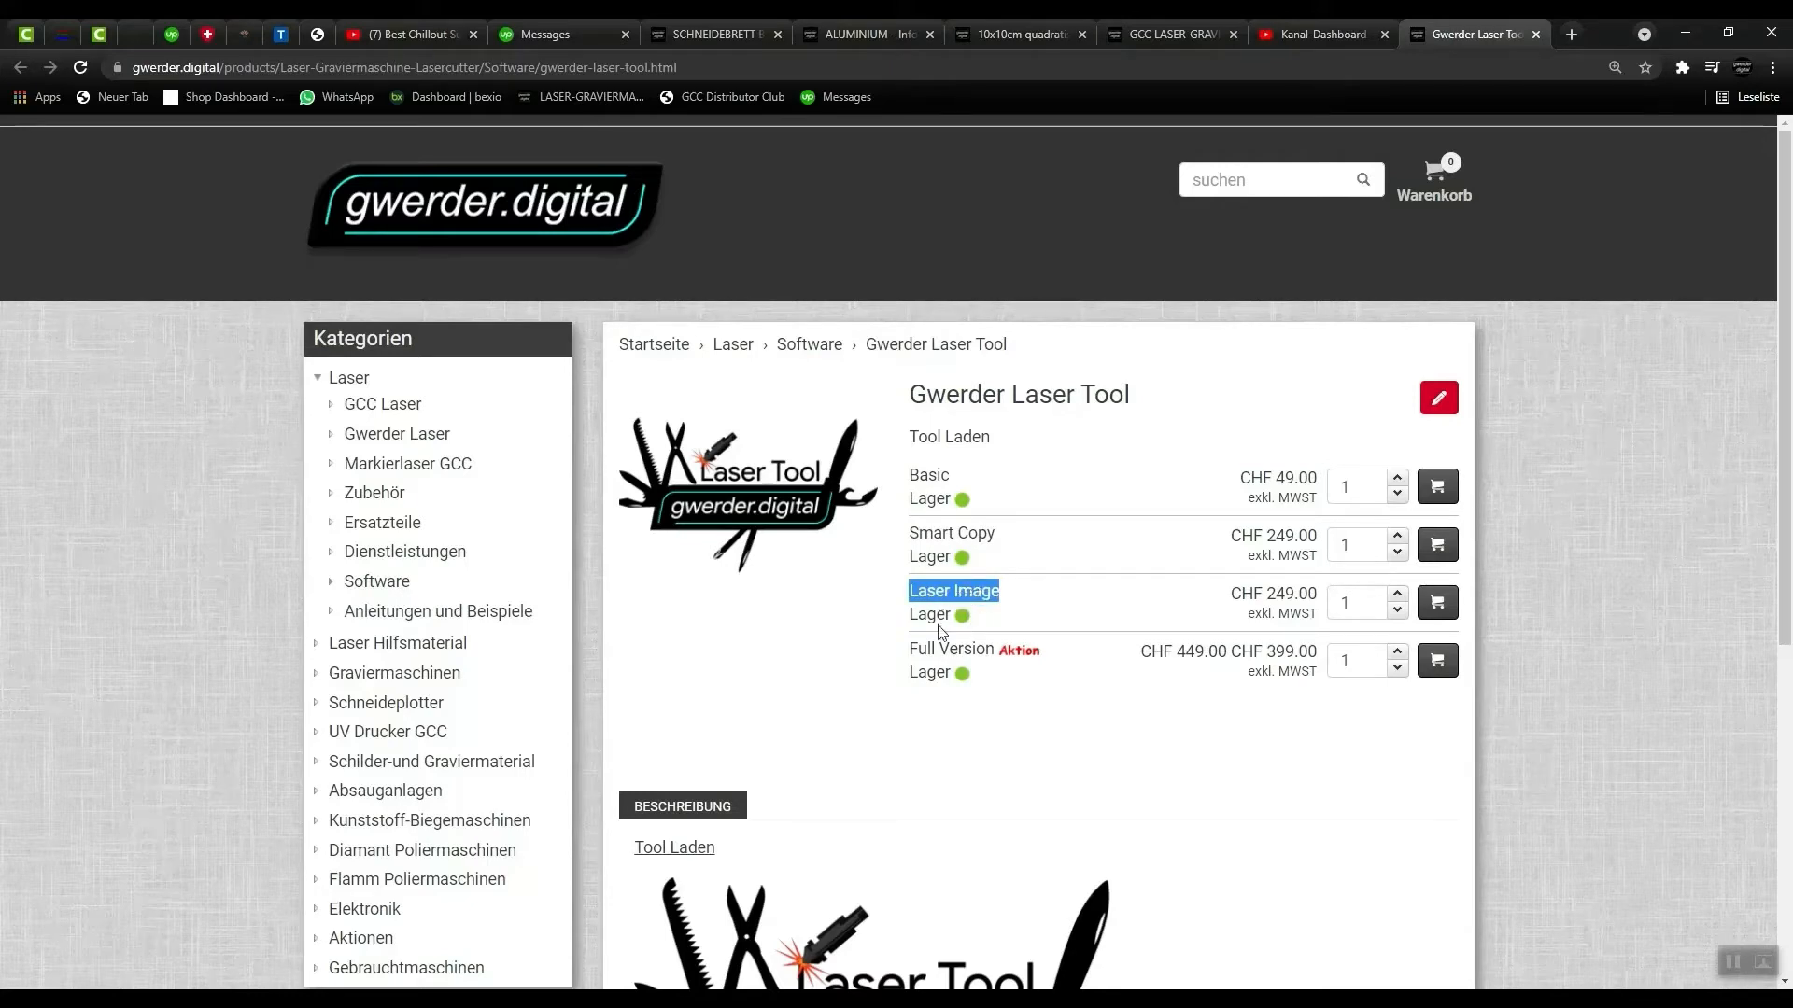
drag(910, 648, 1009, 679)
click(1146, 688)
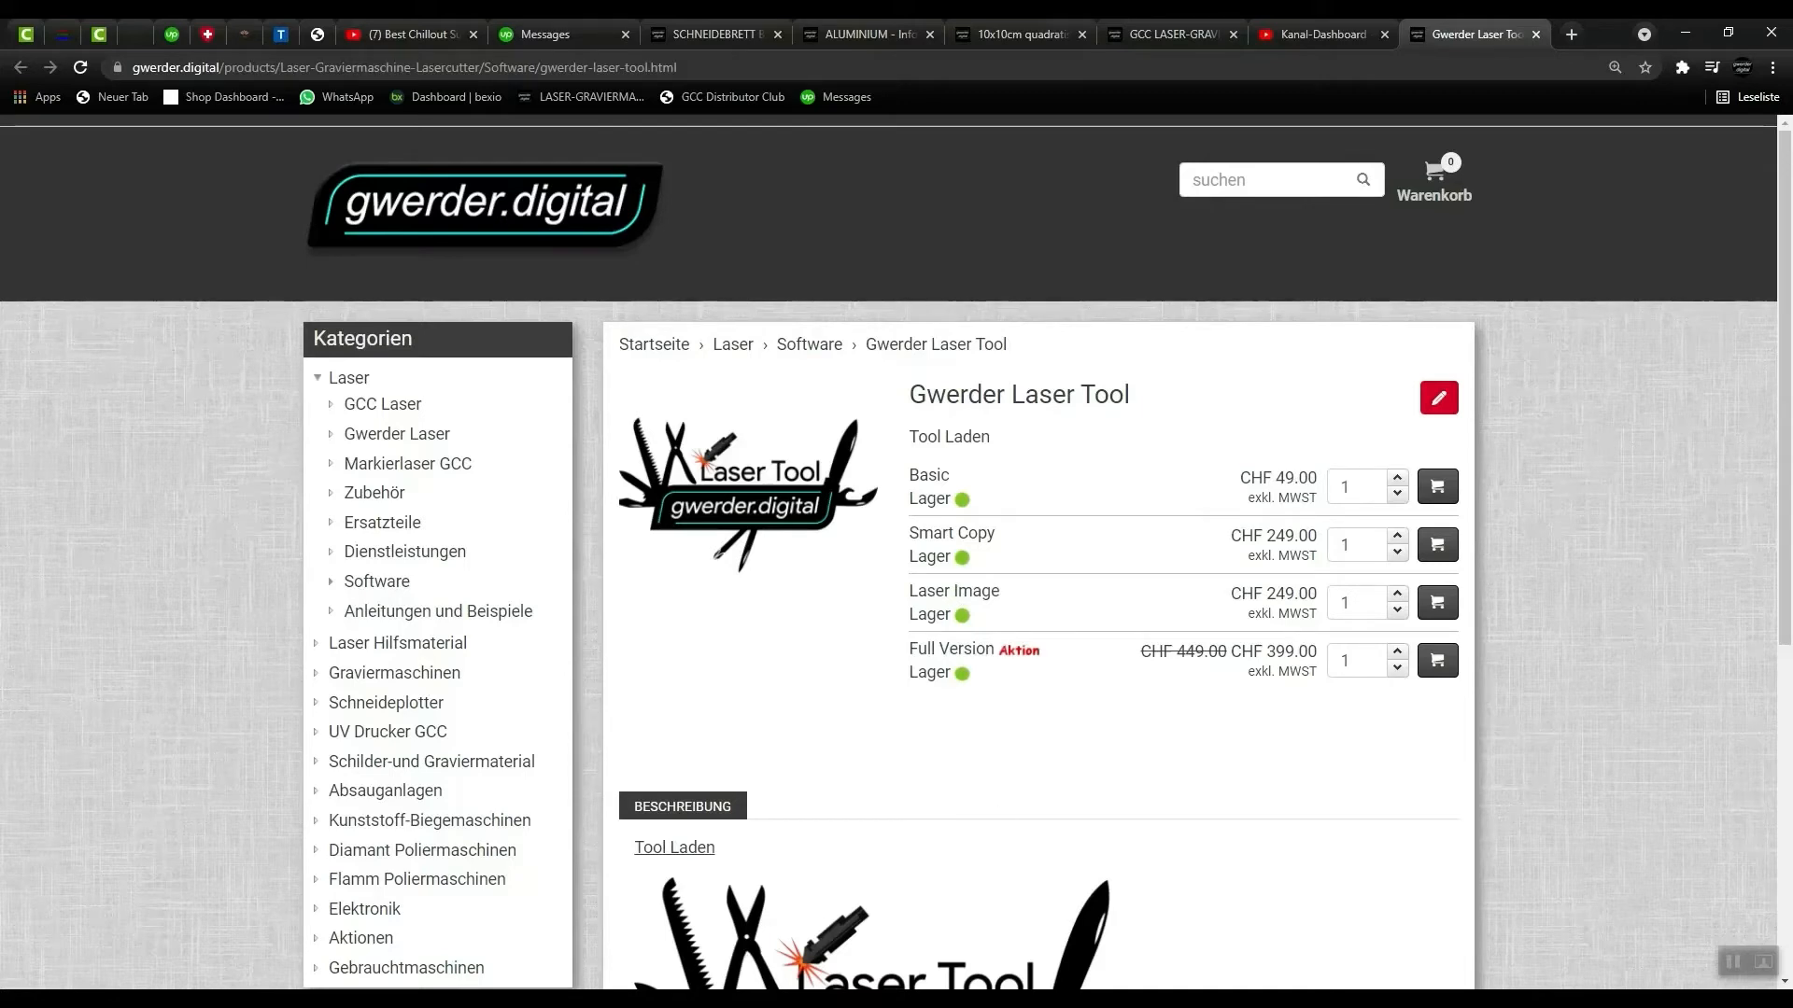
click(850, 921)
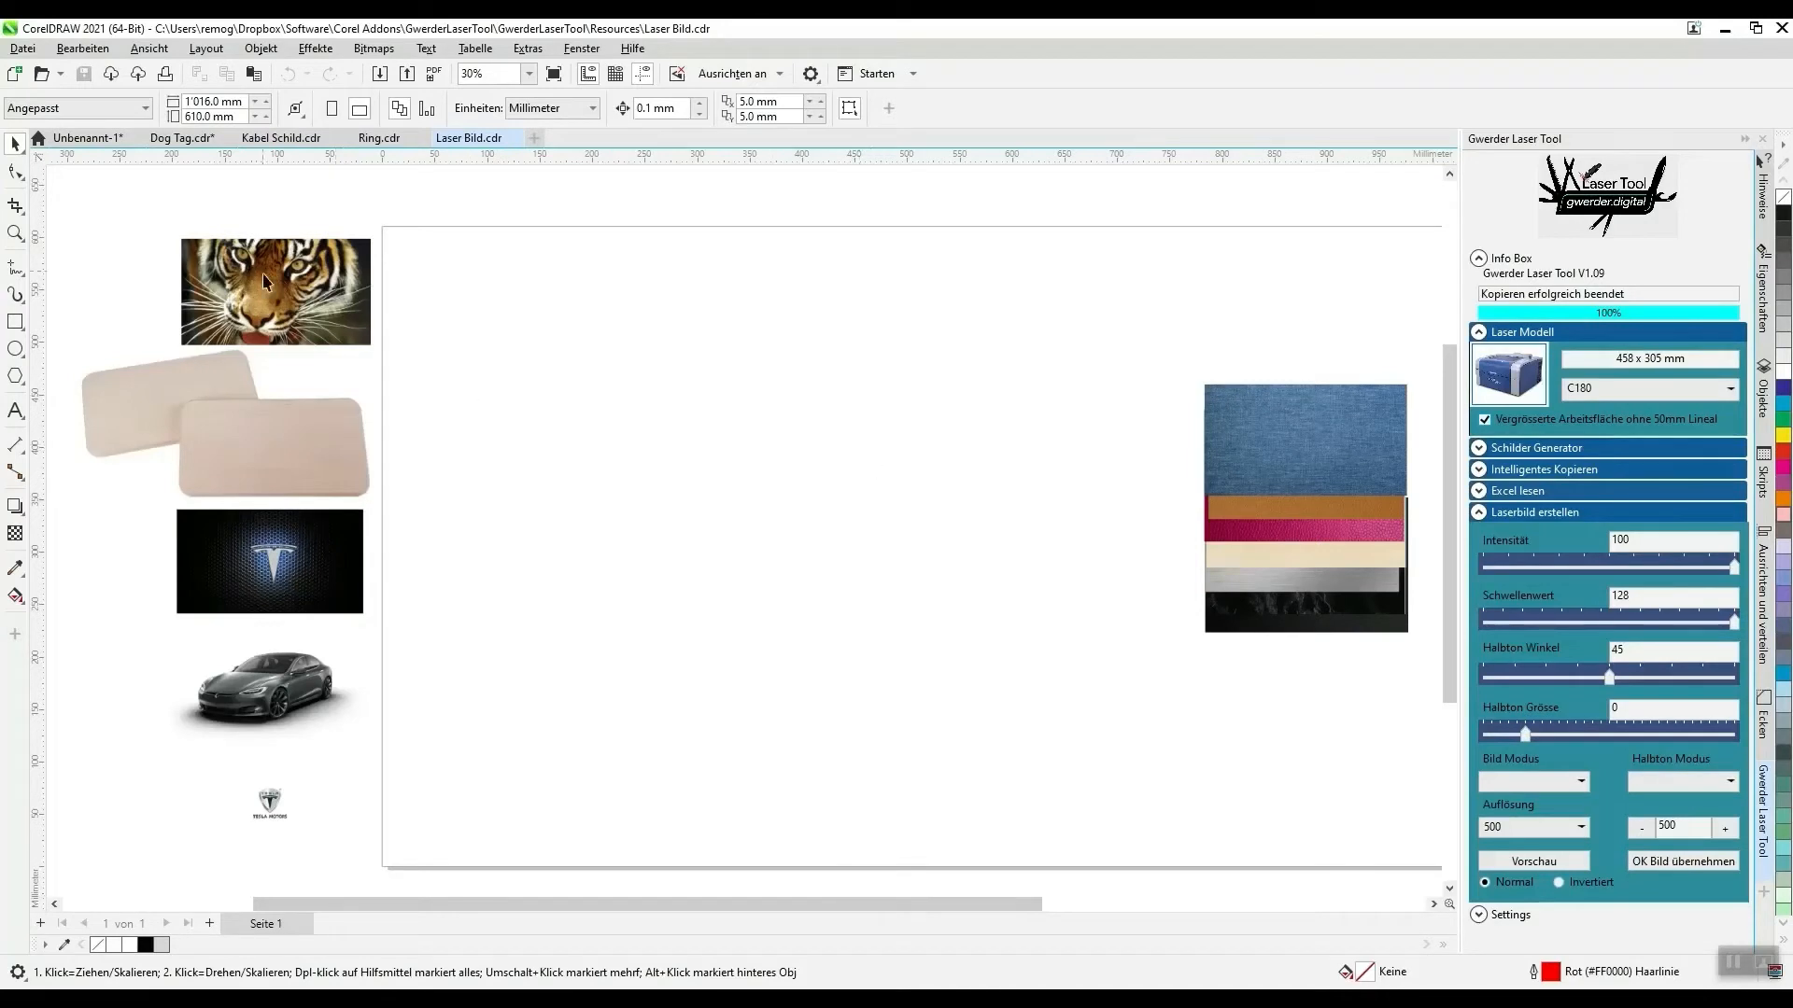
- Move the tiger image onto the page beside the denim, leather, wood and metal material samples
drag(240, 299, 1044, 445)
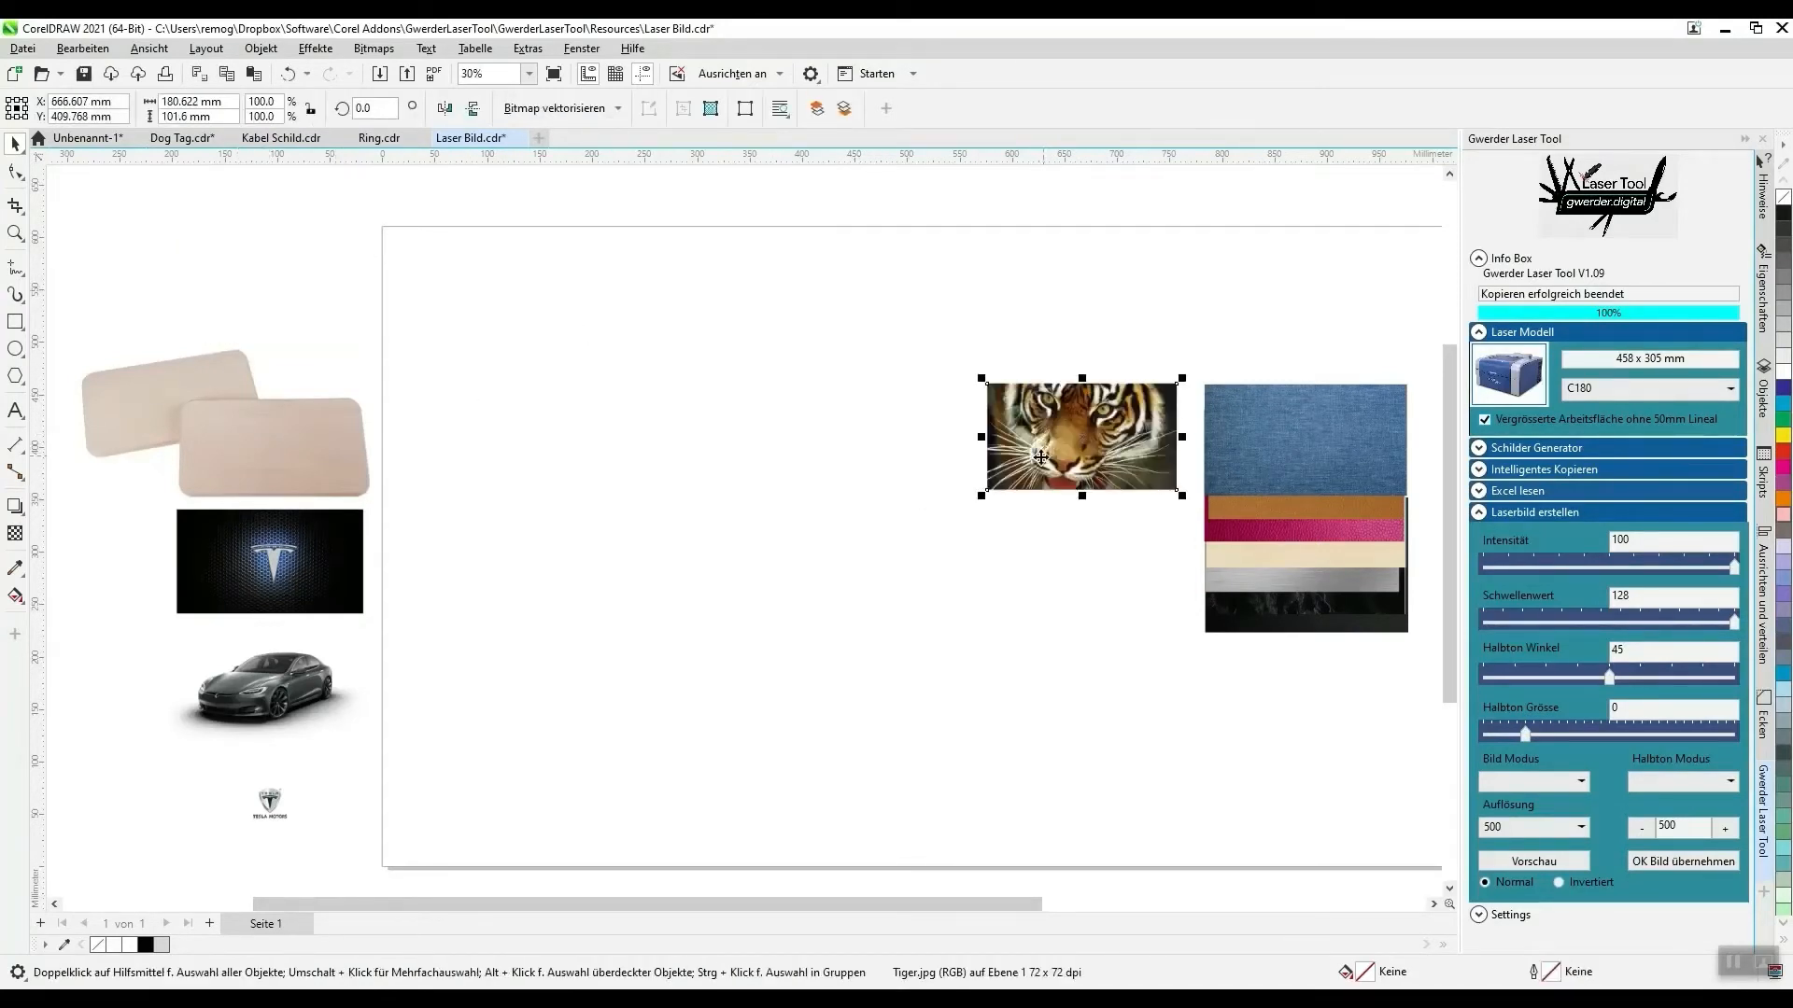
click(15, 236)
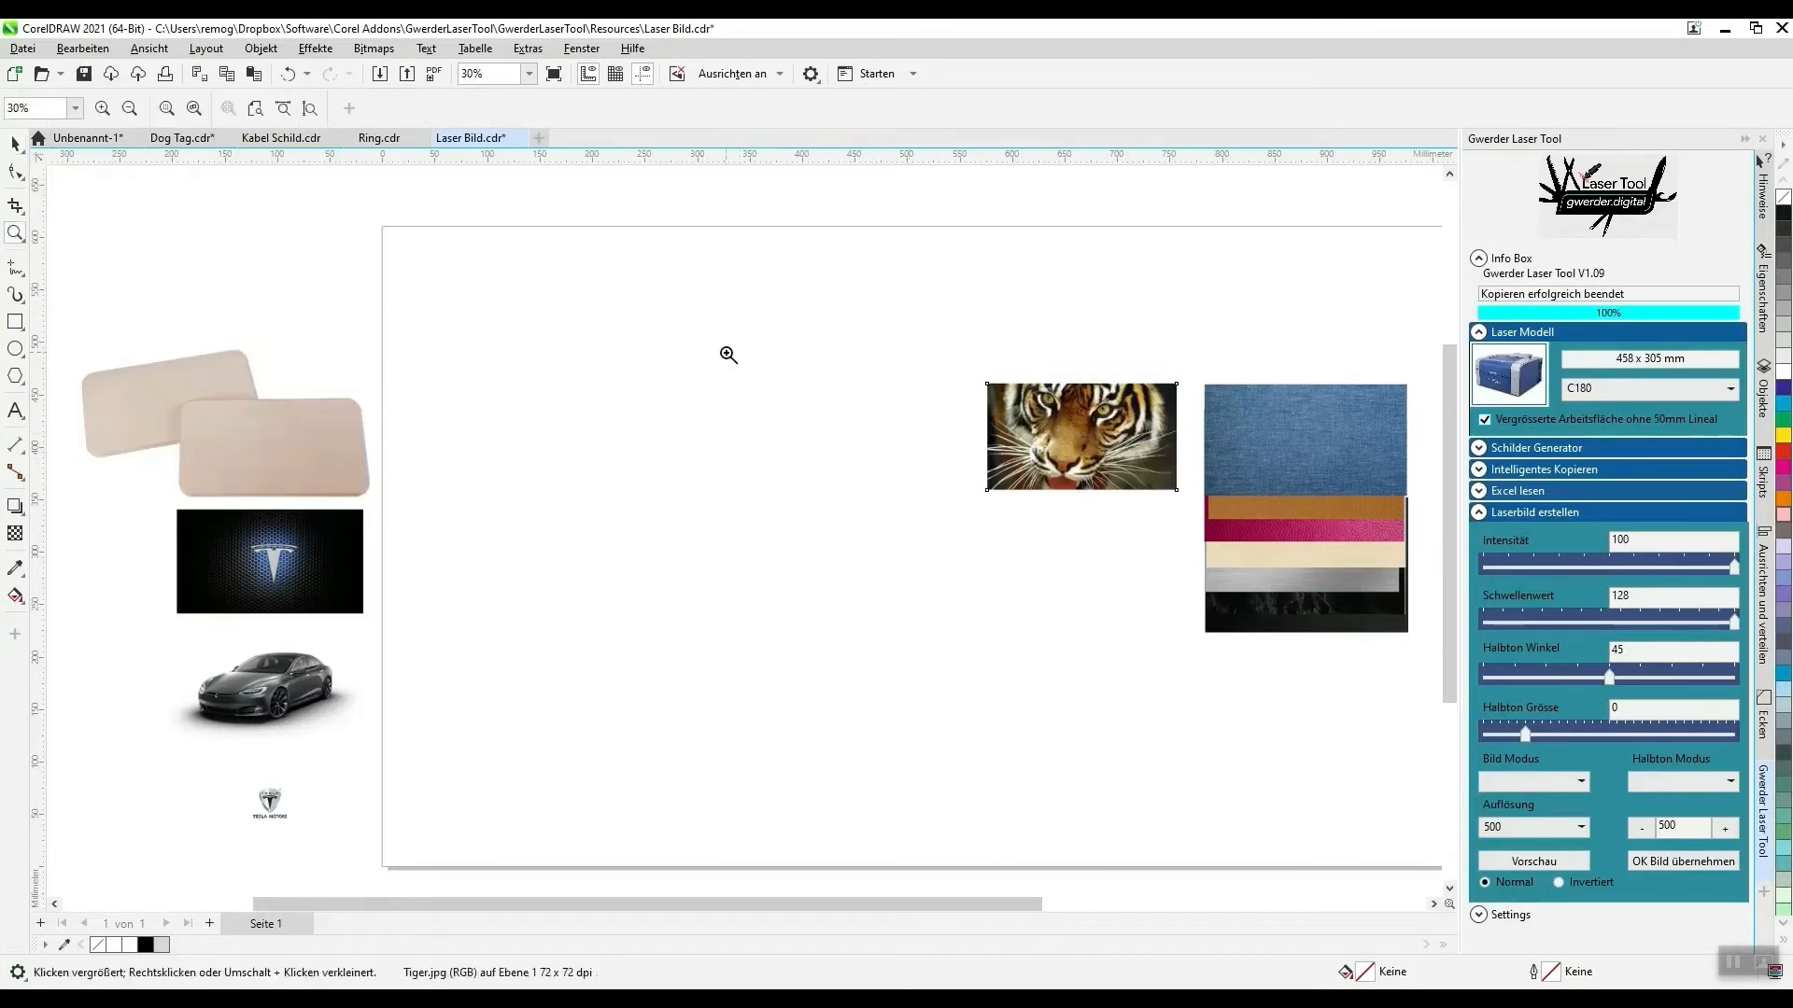
drag(731, 357, 1431, 655)
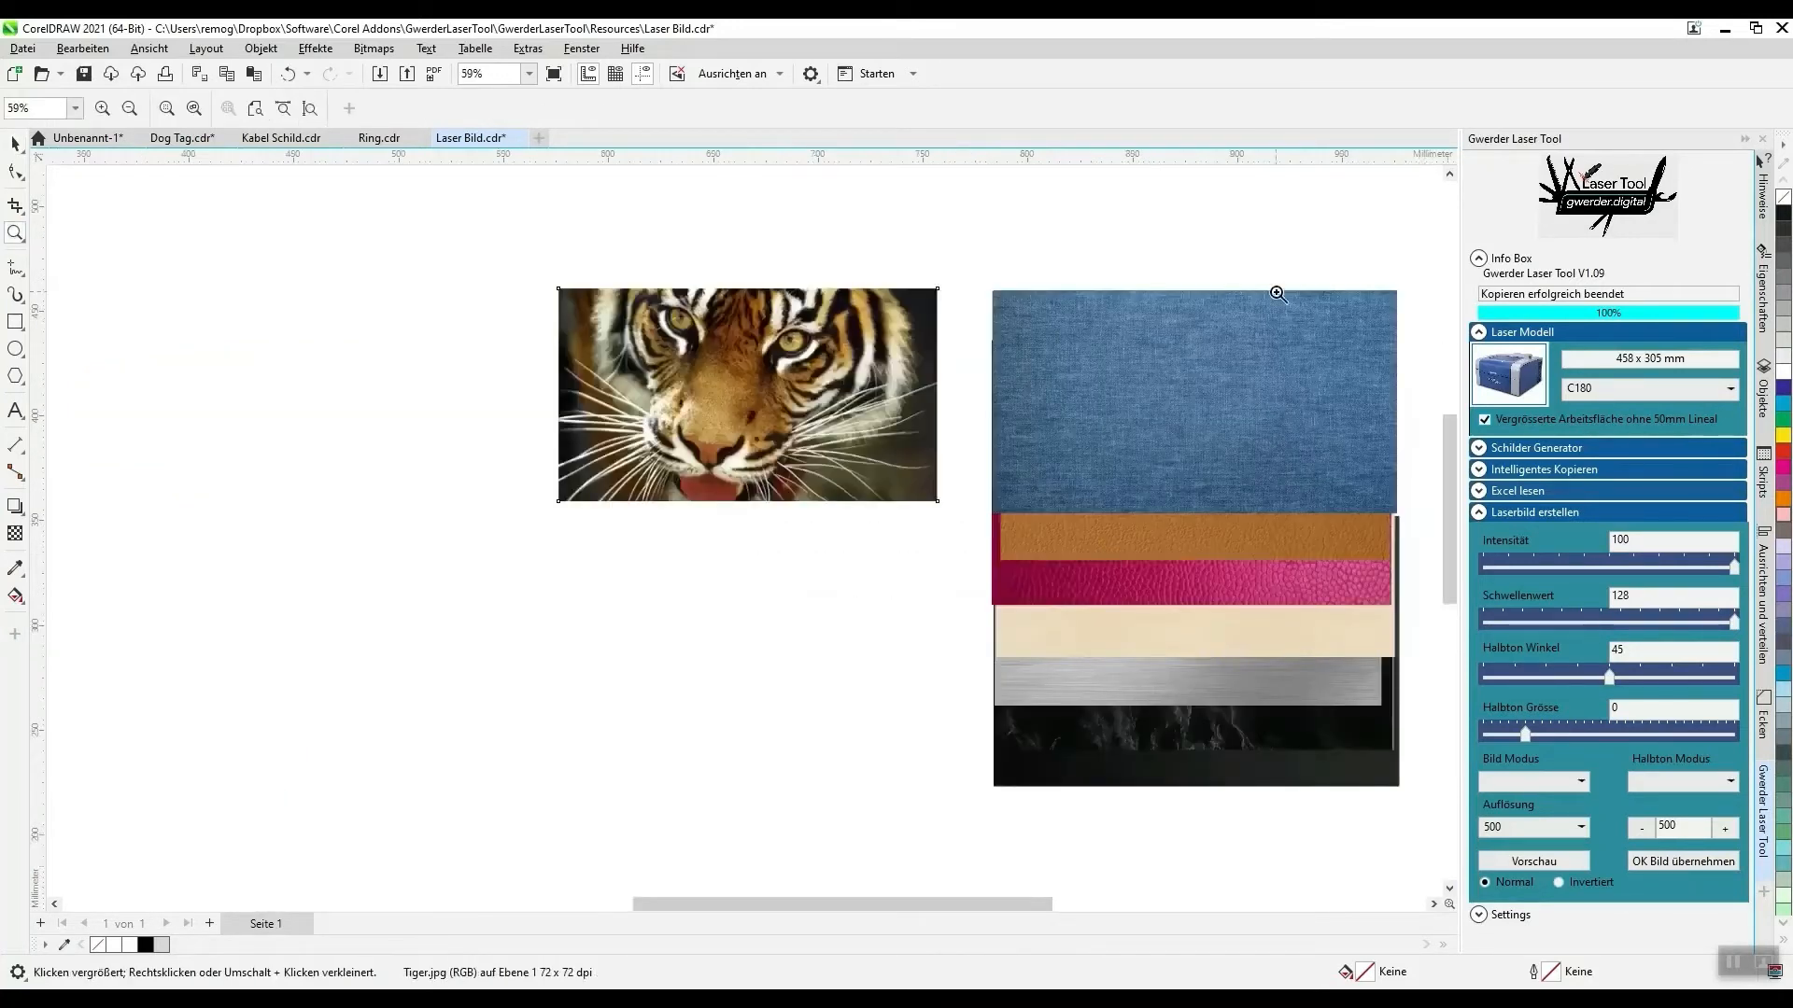
drag(1229, 266, 142, 819)
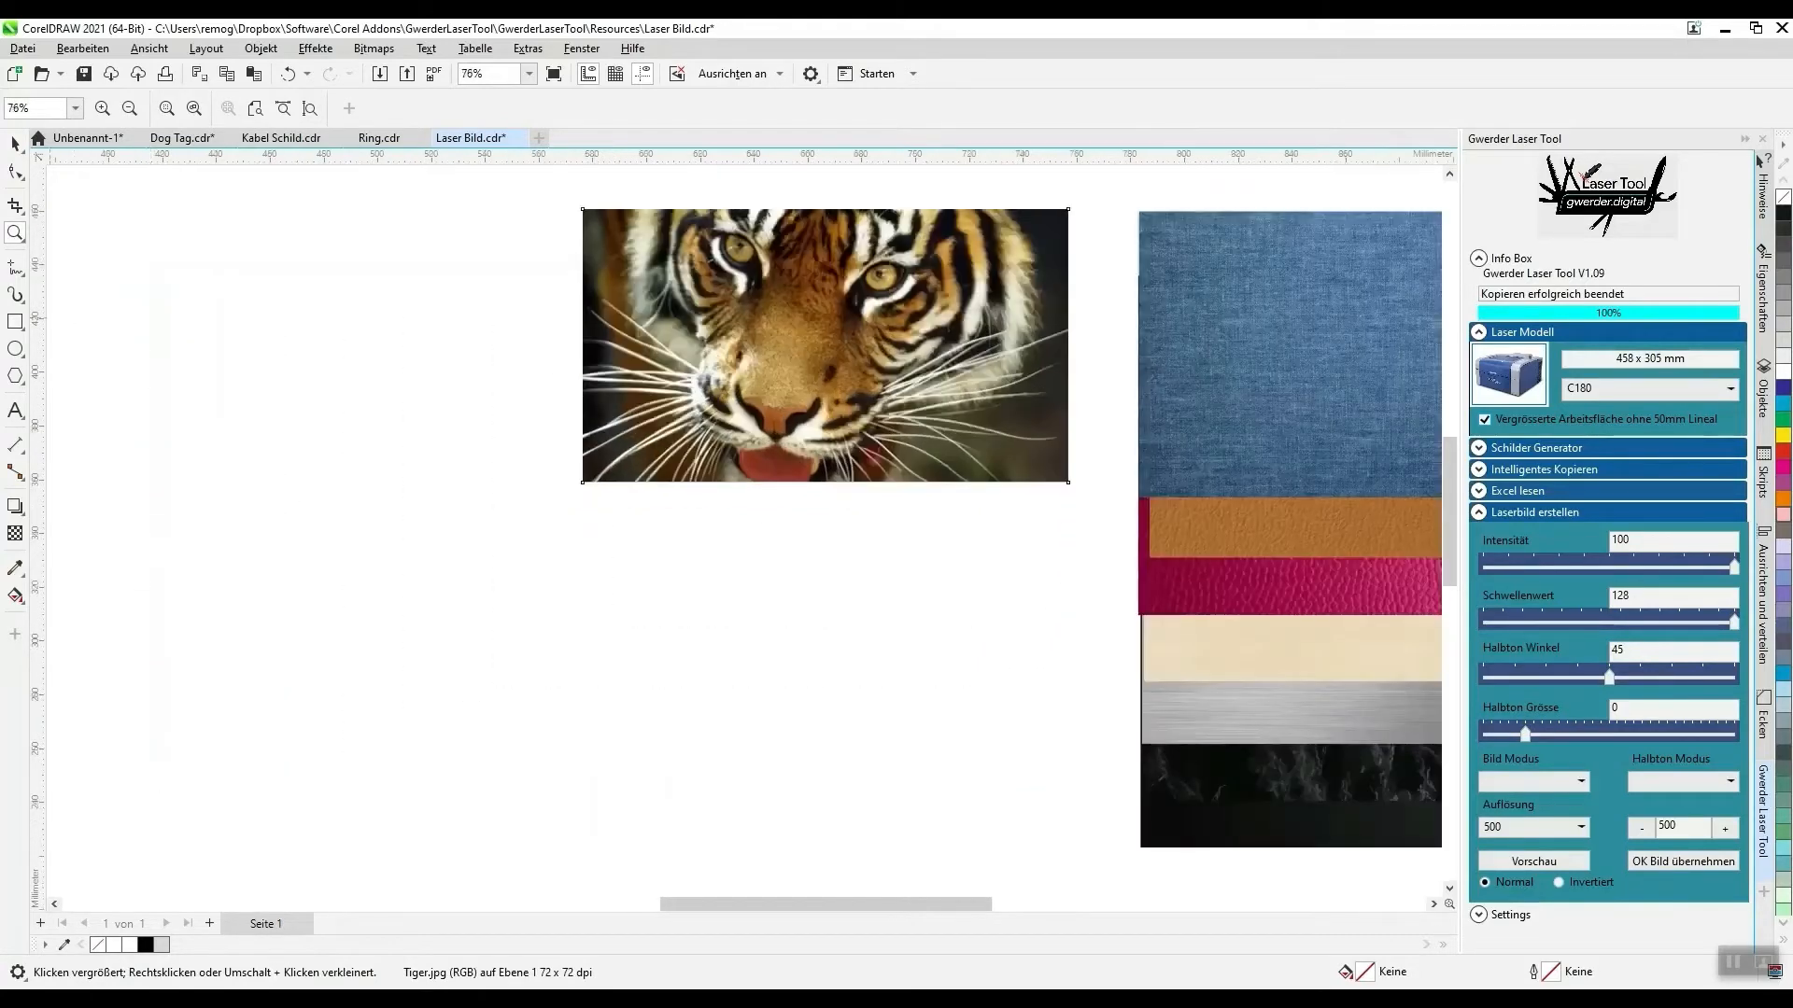
- Set the Bild Modus for the tiger image to Modus 2 in the Laserbild erstellen settings
click(15, 144)
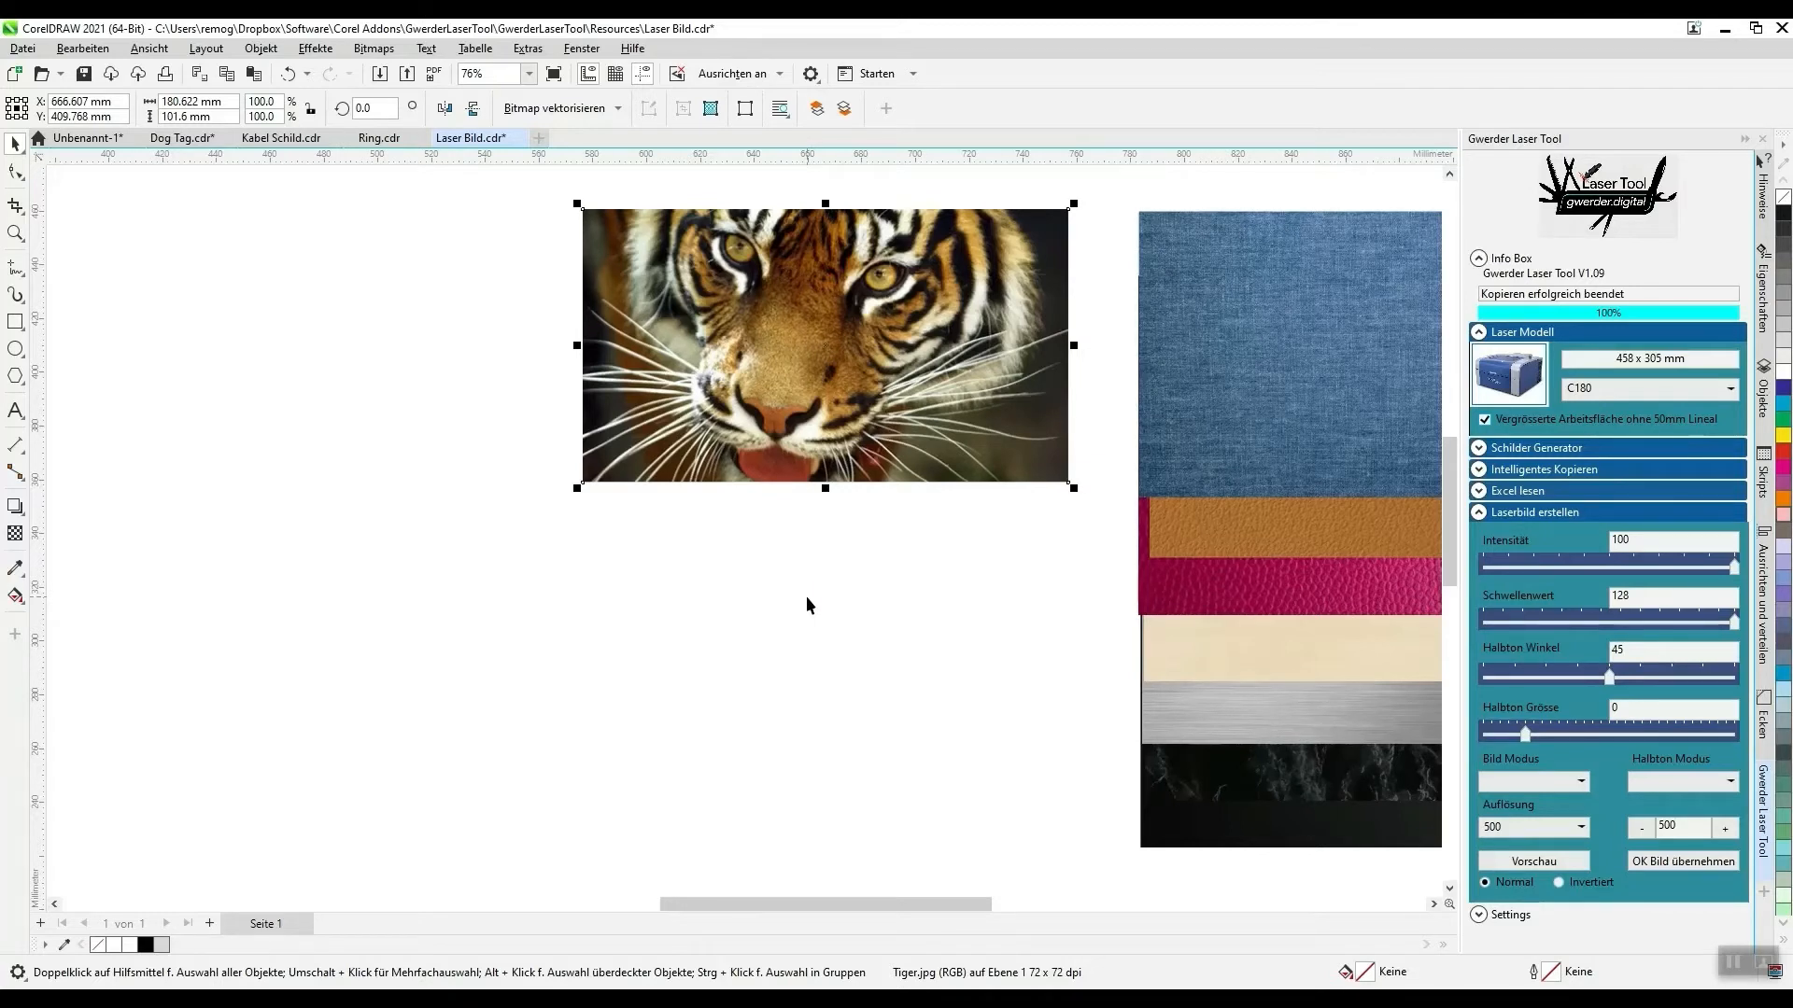
click(1514, 781)
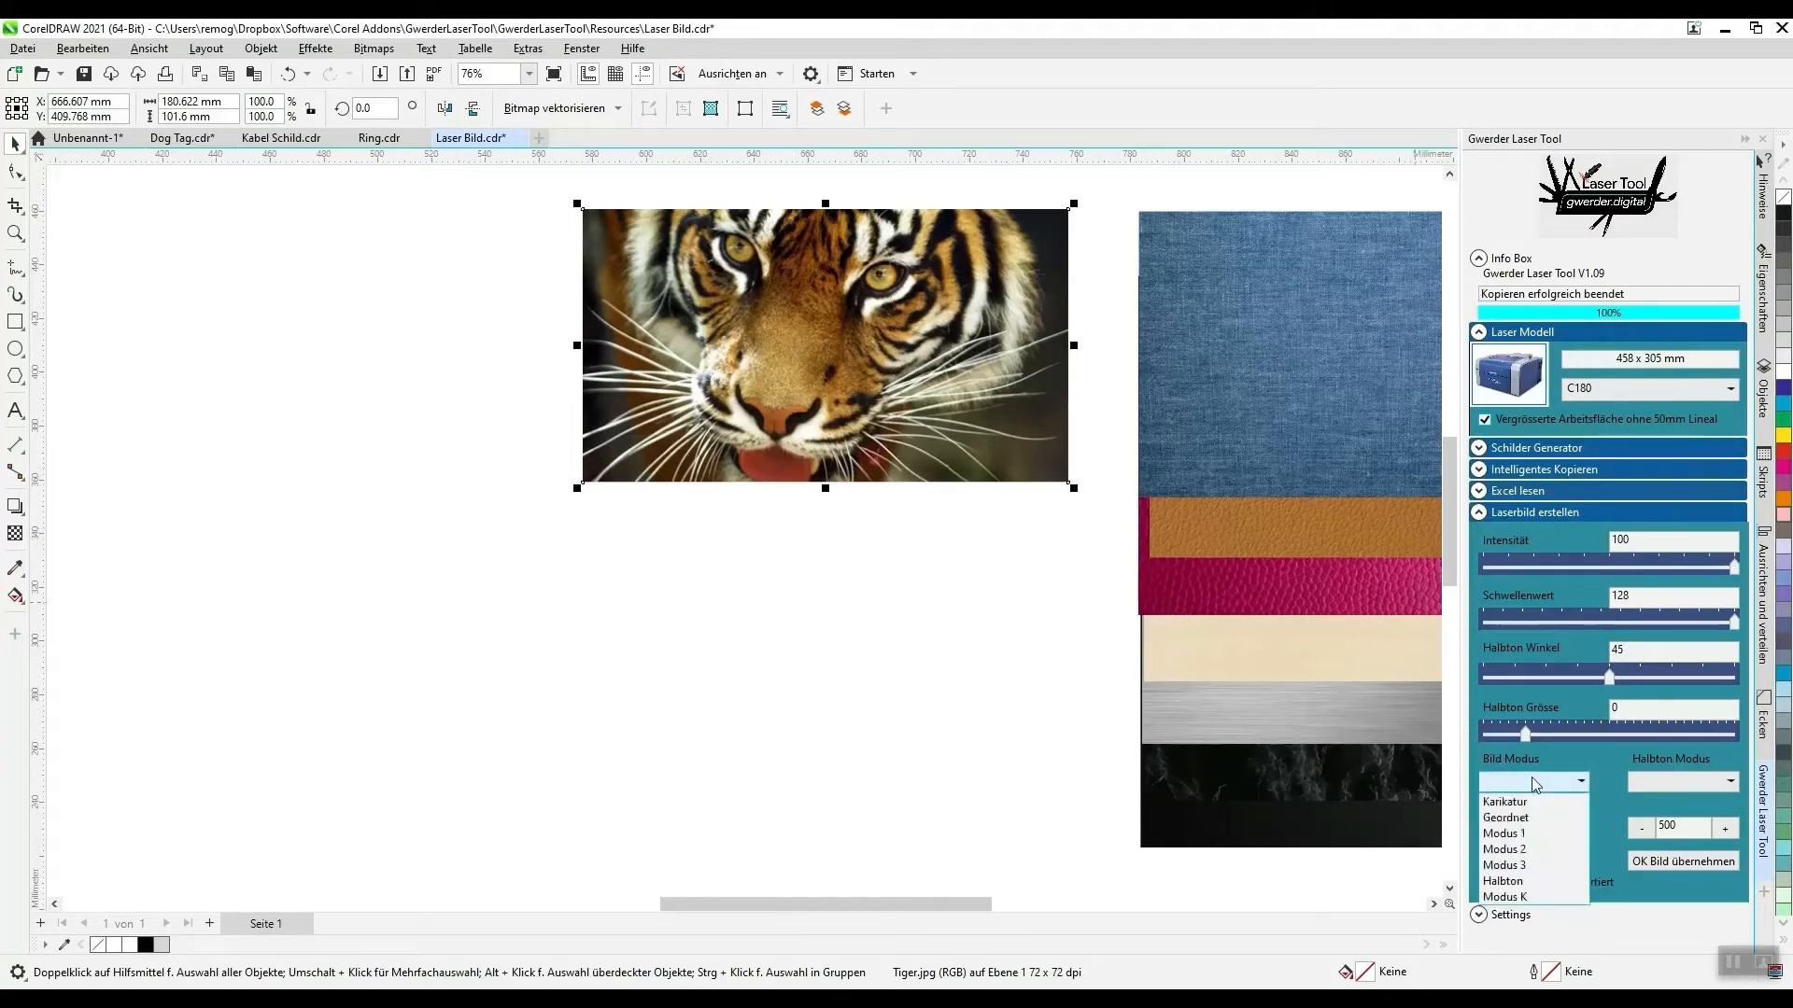
click(1513, 850)
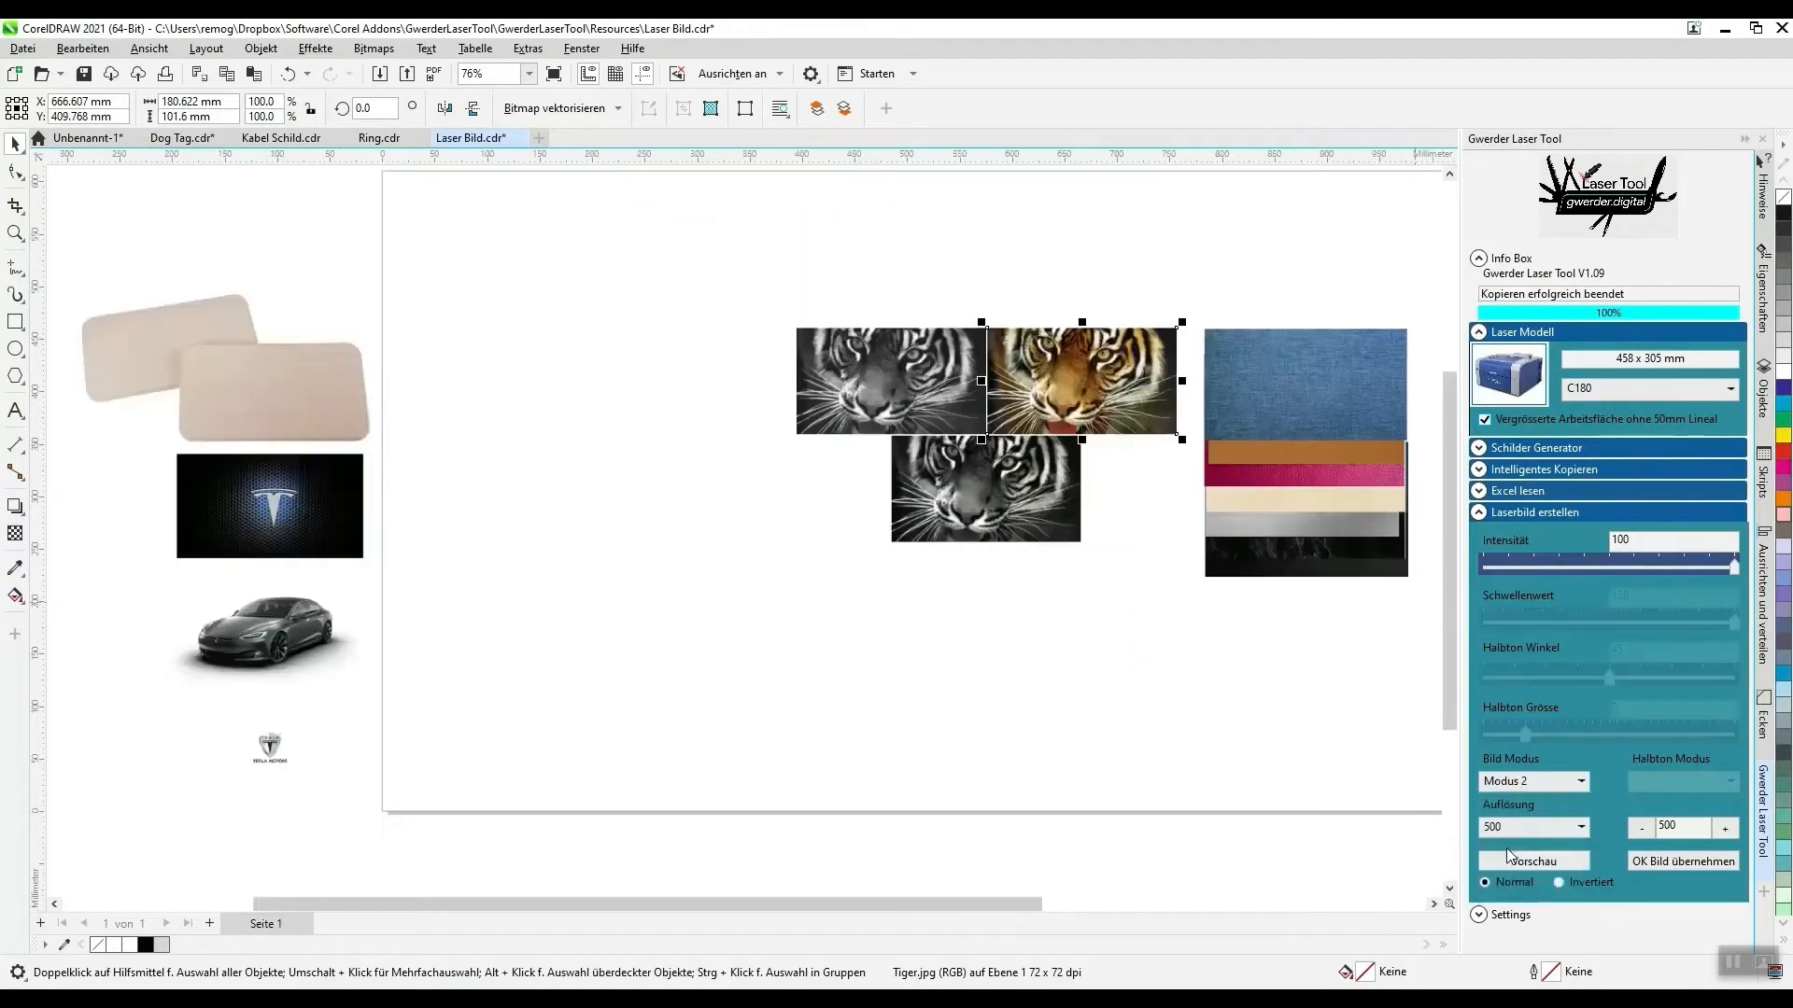
- Place the brown leather sample behind the lower black-and-white tiger preview to simulate the engraving on leather
click(15, 232)
drag(781, 316, 1242, 594)
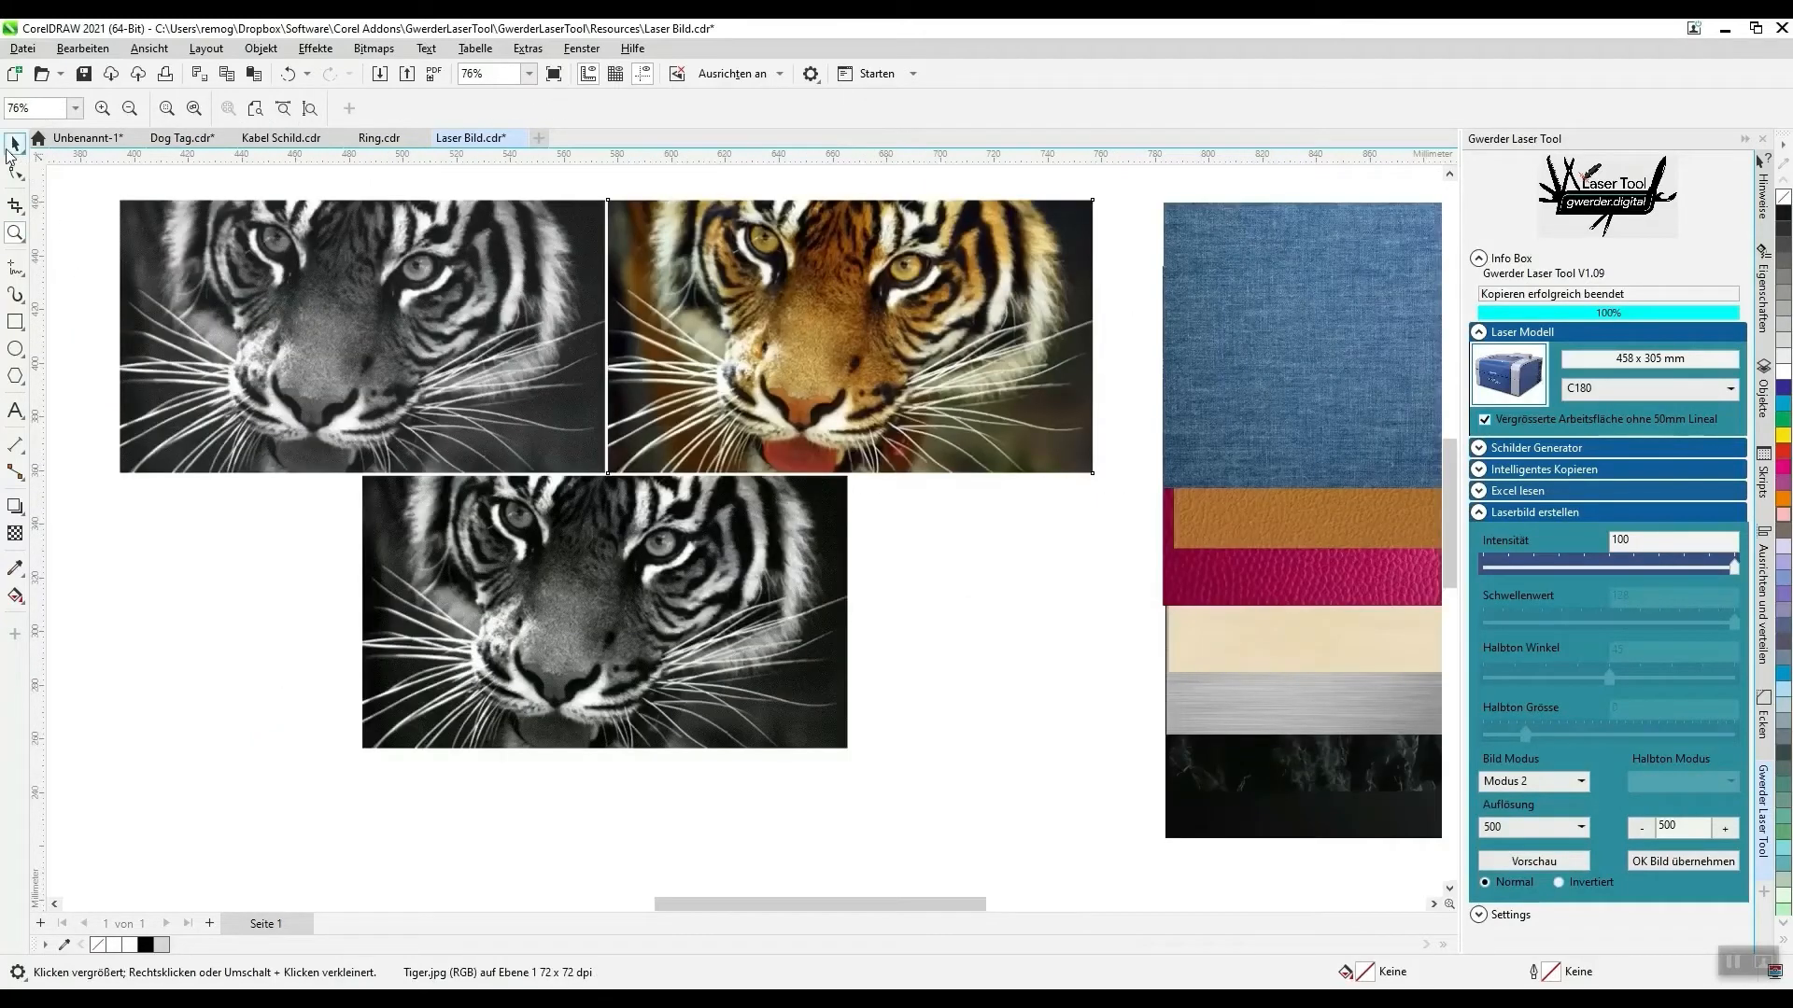
click(15, 143)
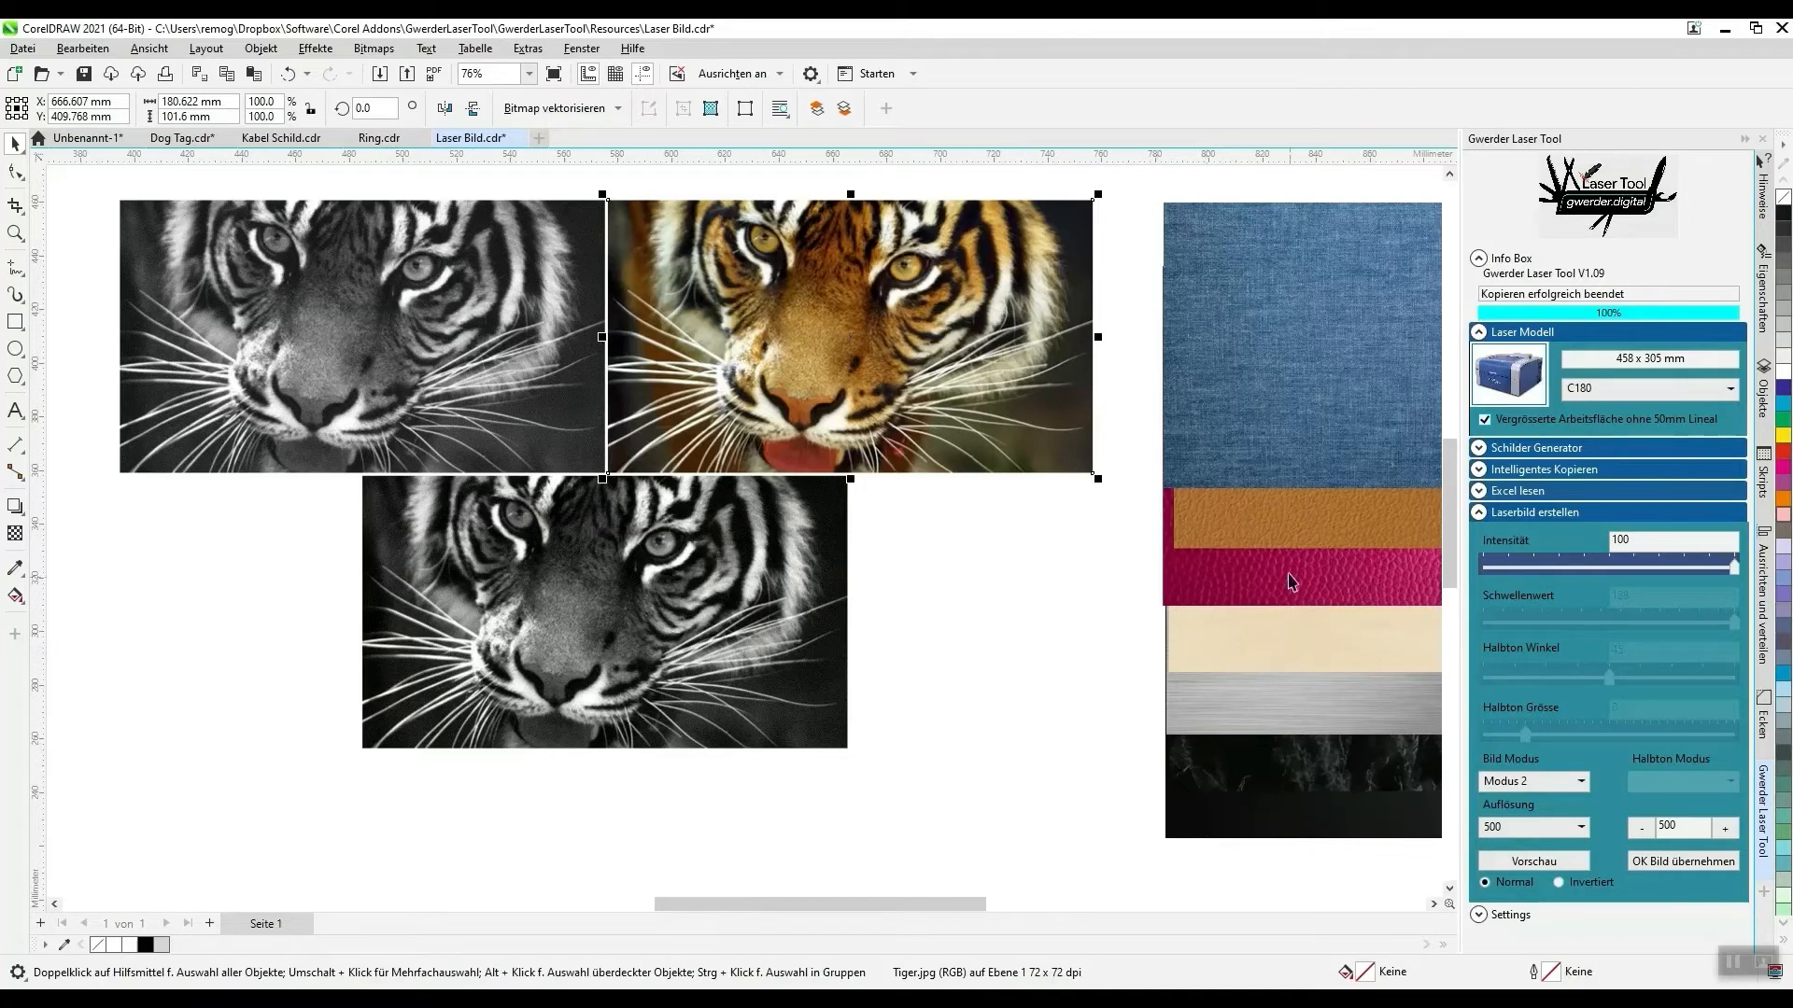
click(1254, 511)
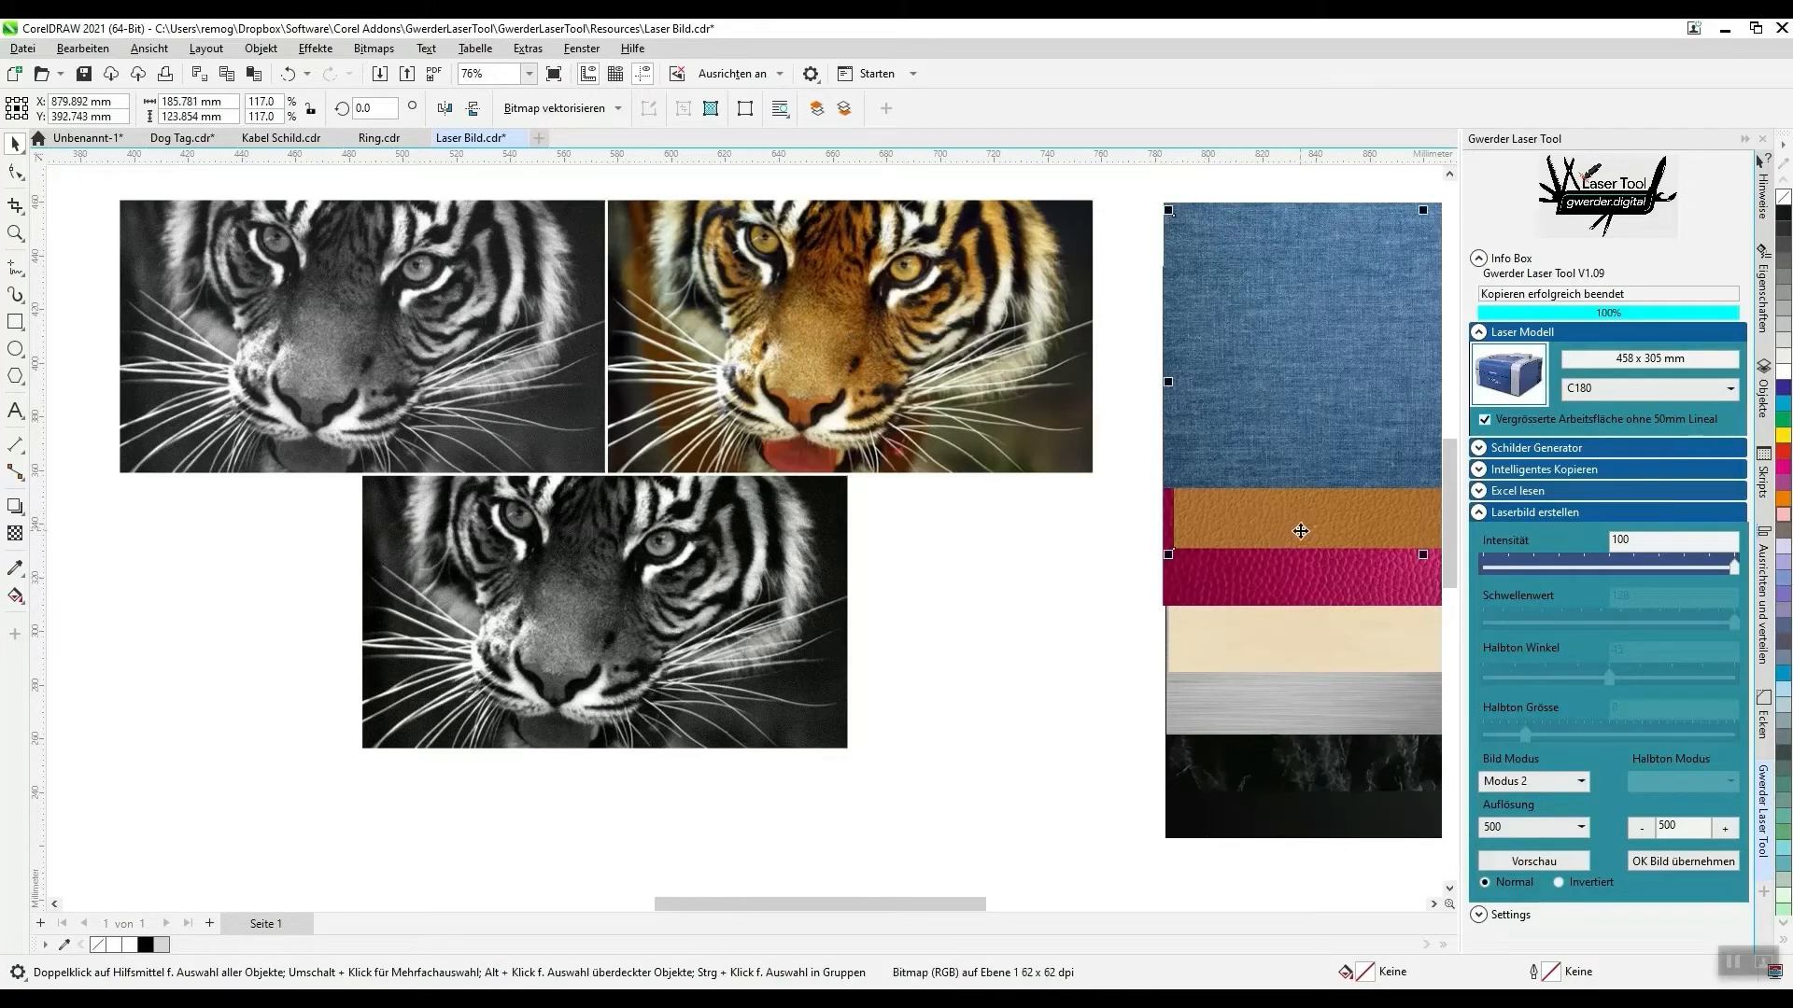
drag(1304, 520, 493, 760)
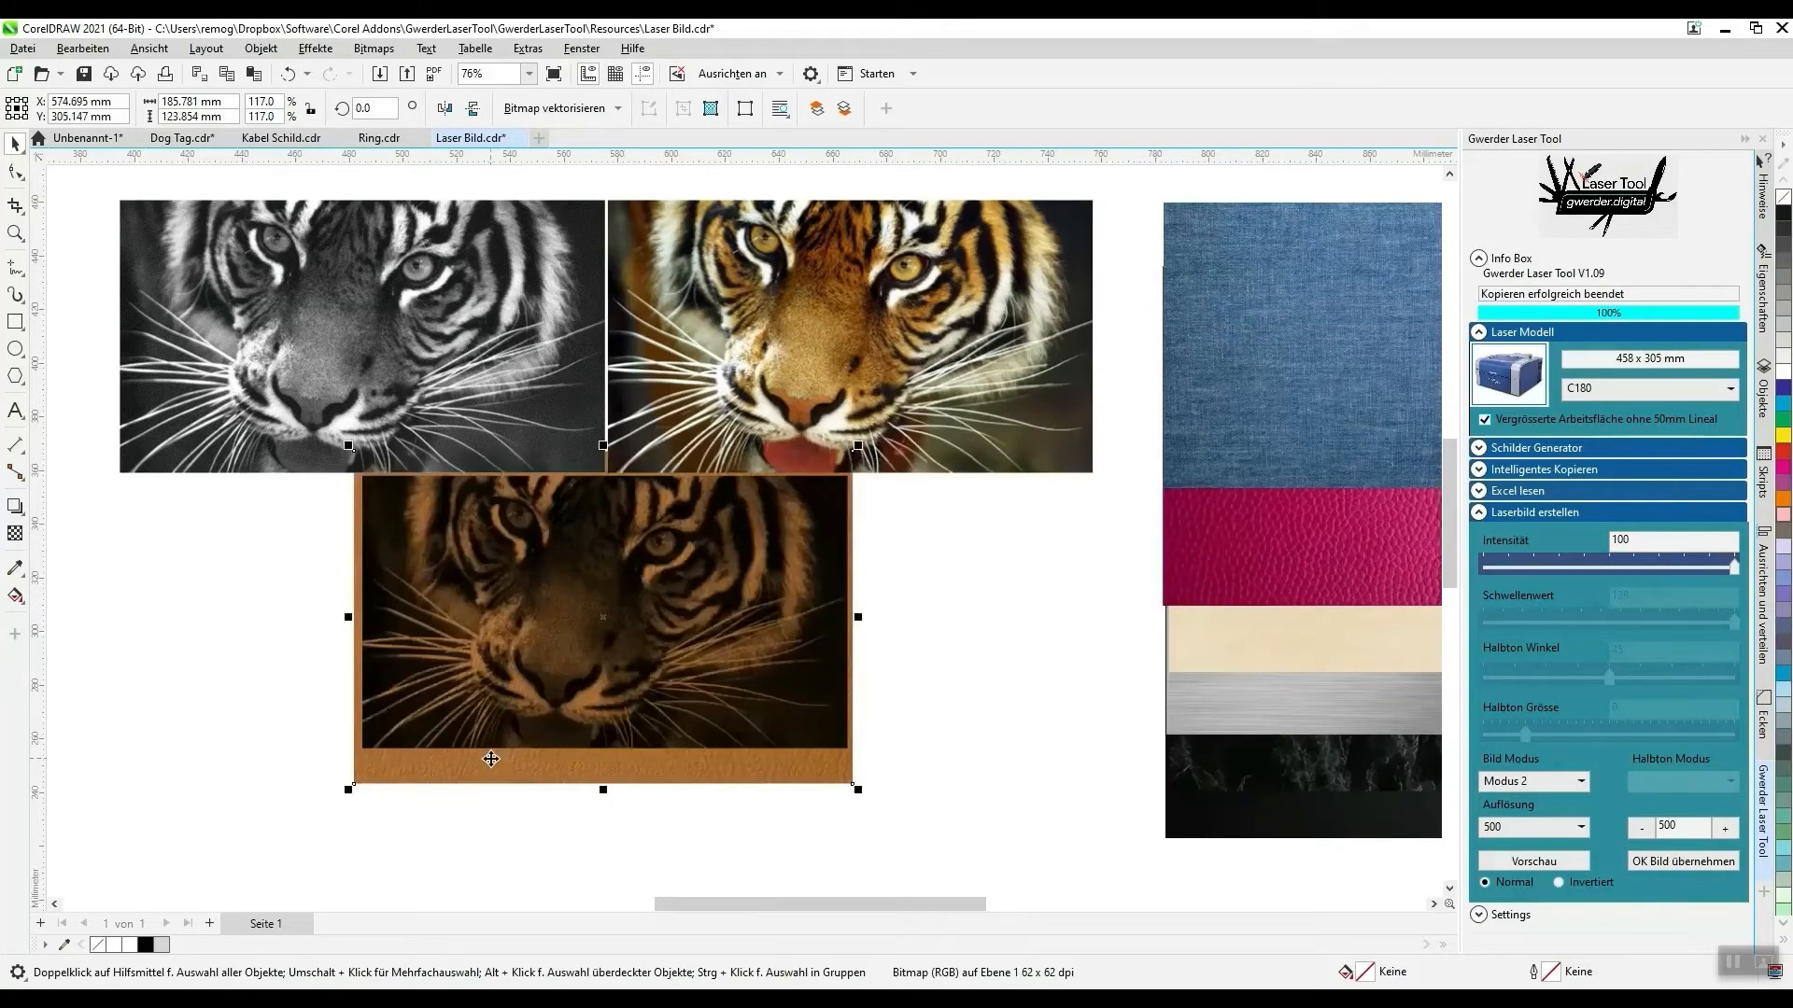
- Examine the fine dot detail of the tiger preview on the brown leather and compare it with the original photo
scroll(345, 643, up, 5)
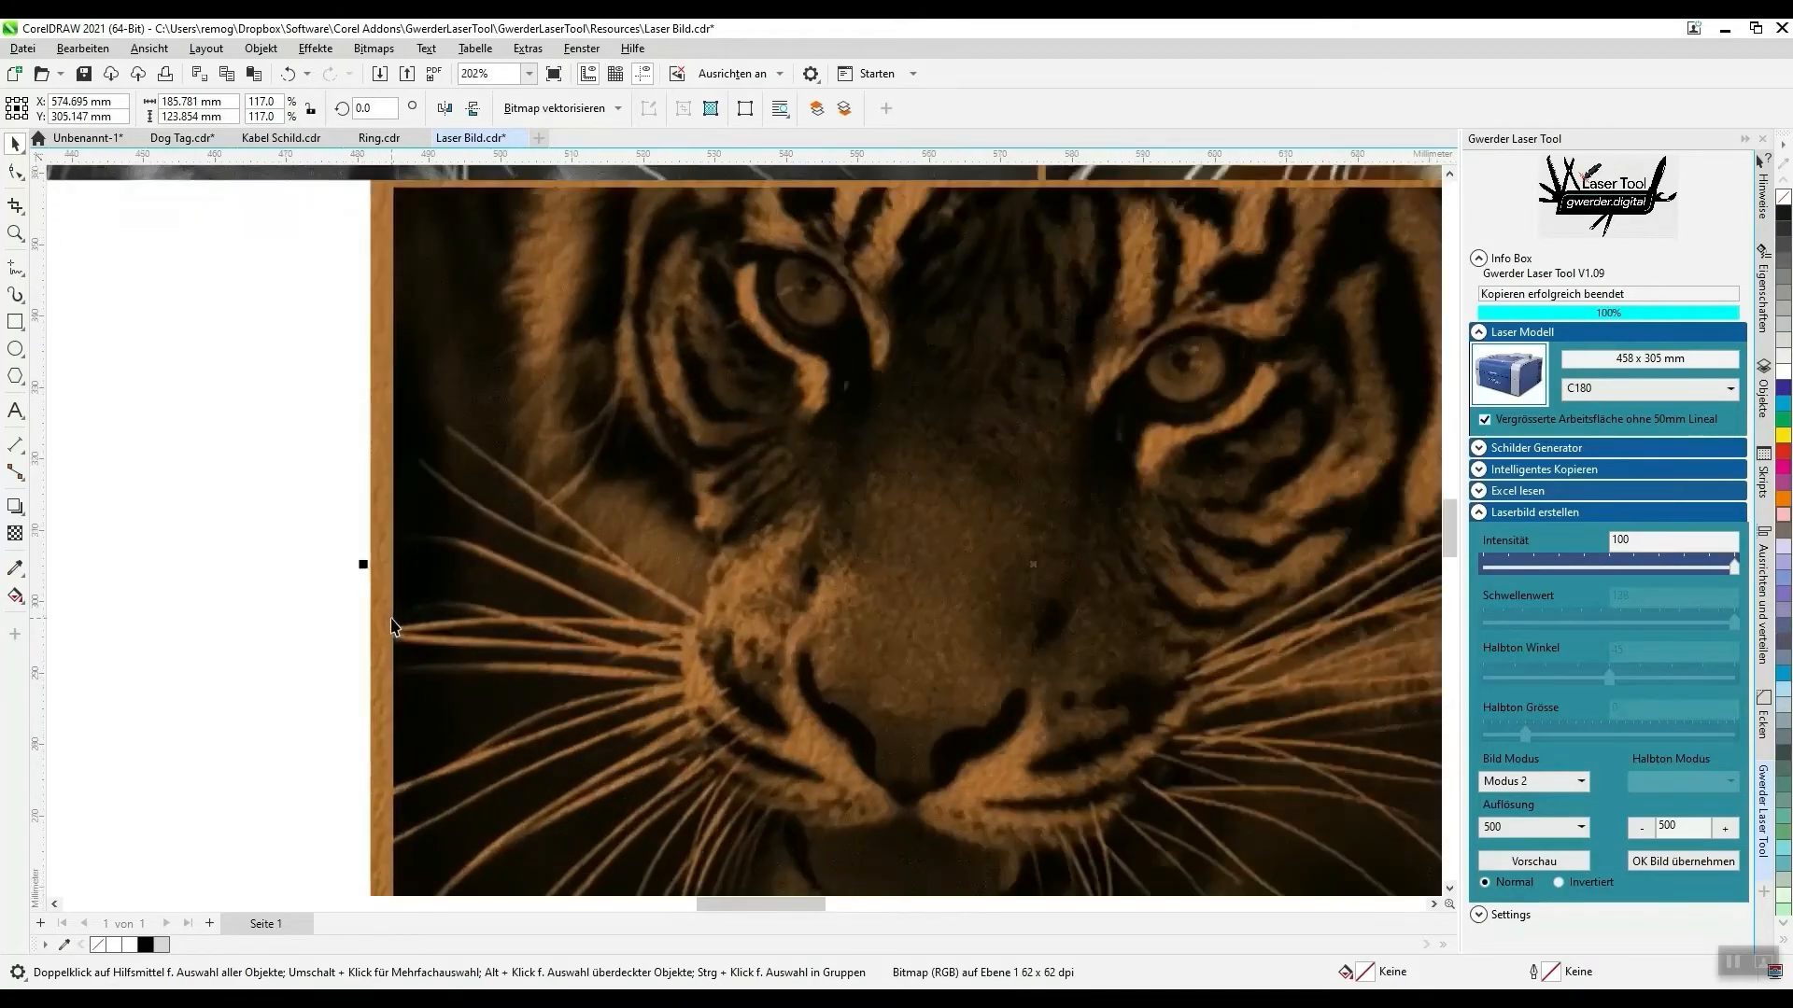
scroll(569, 495, up, 1)
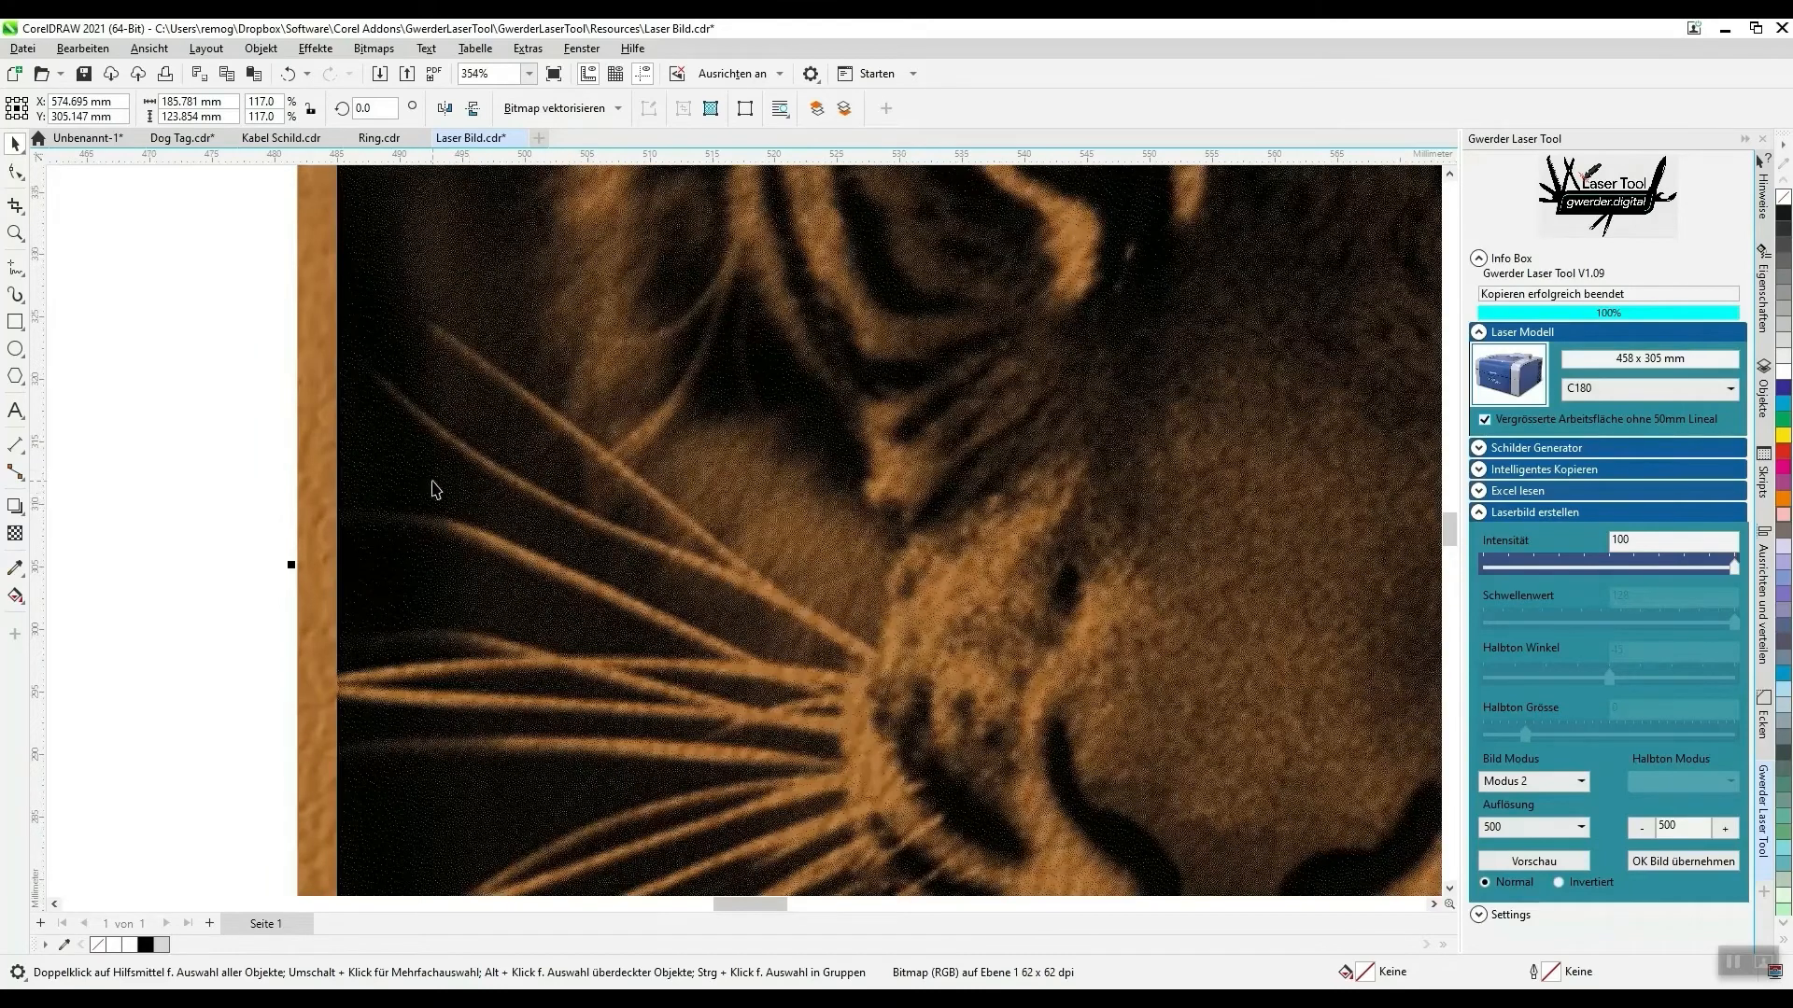
scroll(407, 403, down, 3)
scroll(407, 409, down, 5)
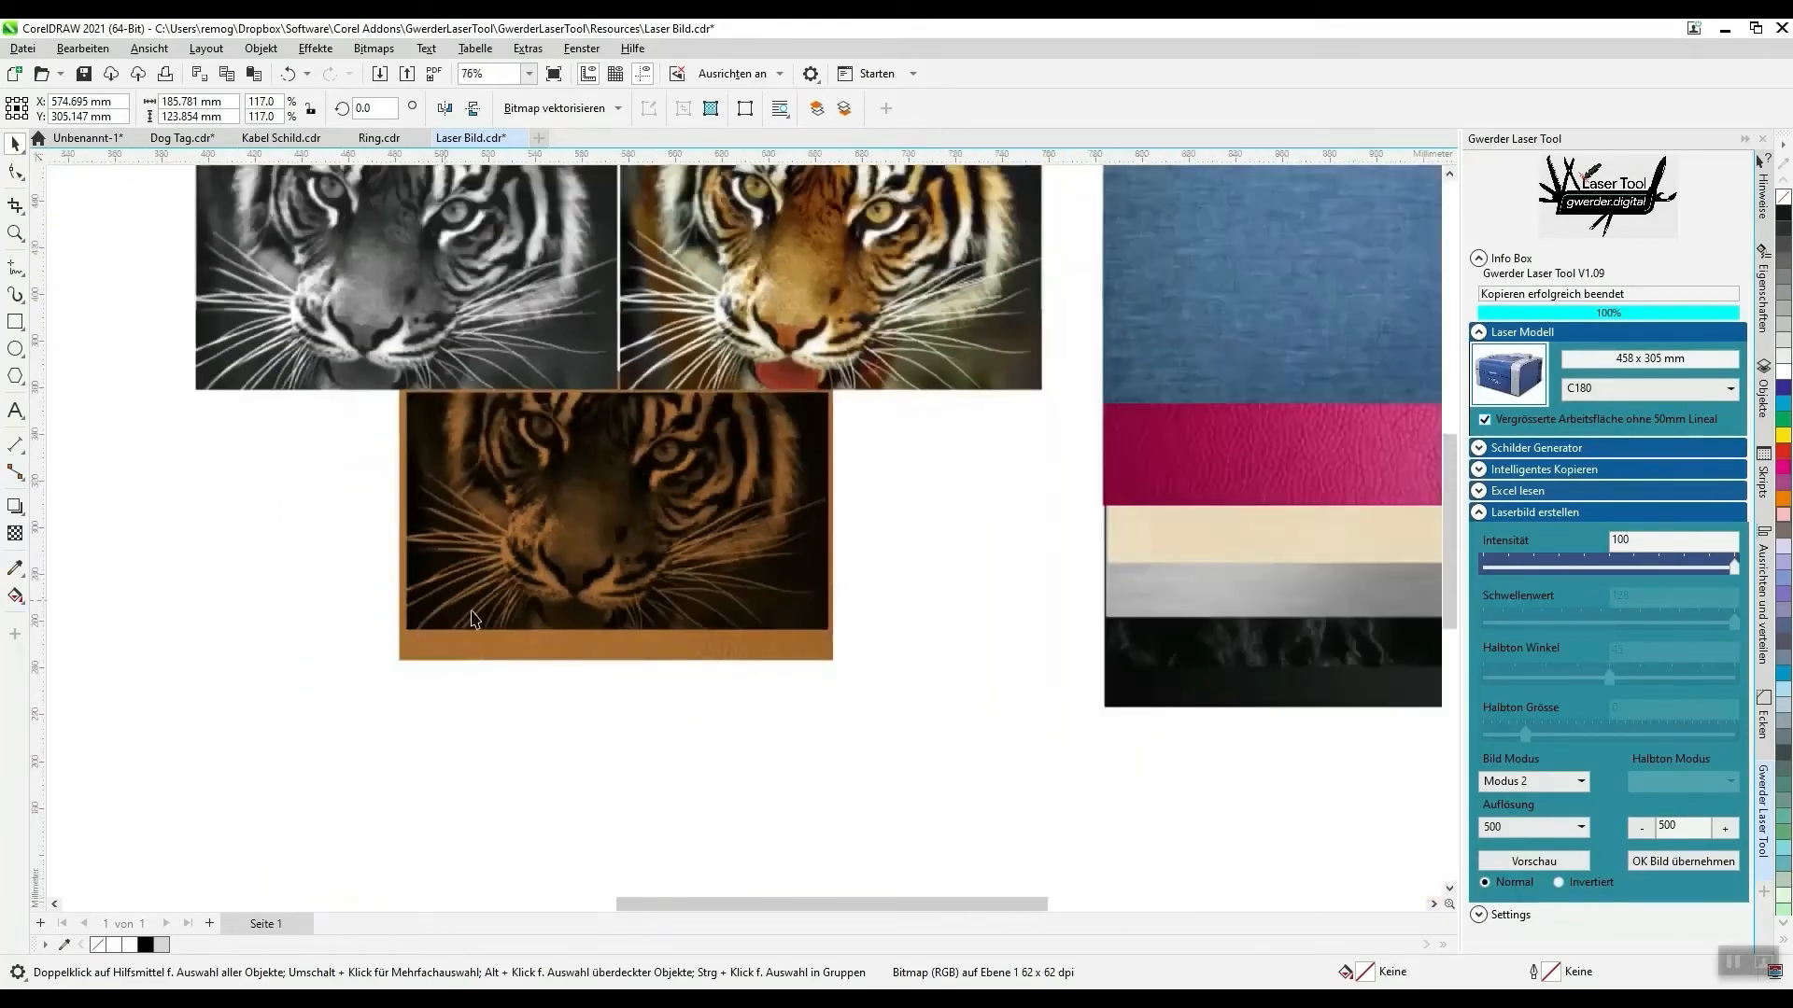
scroll(287, 273, down, 2)
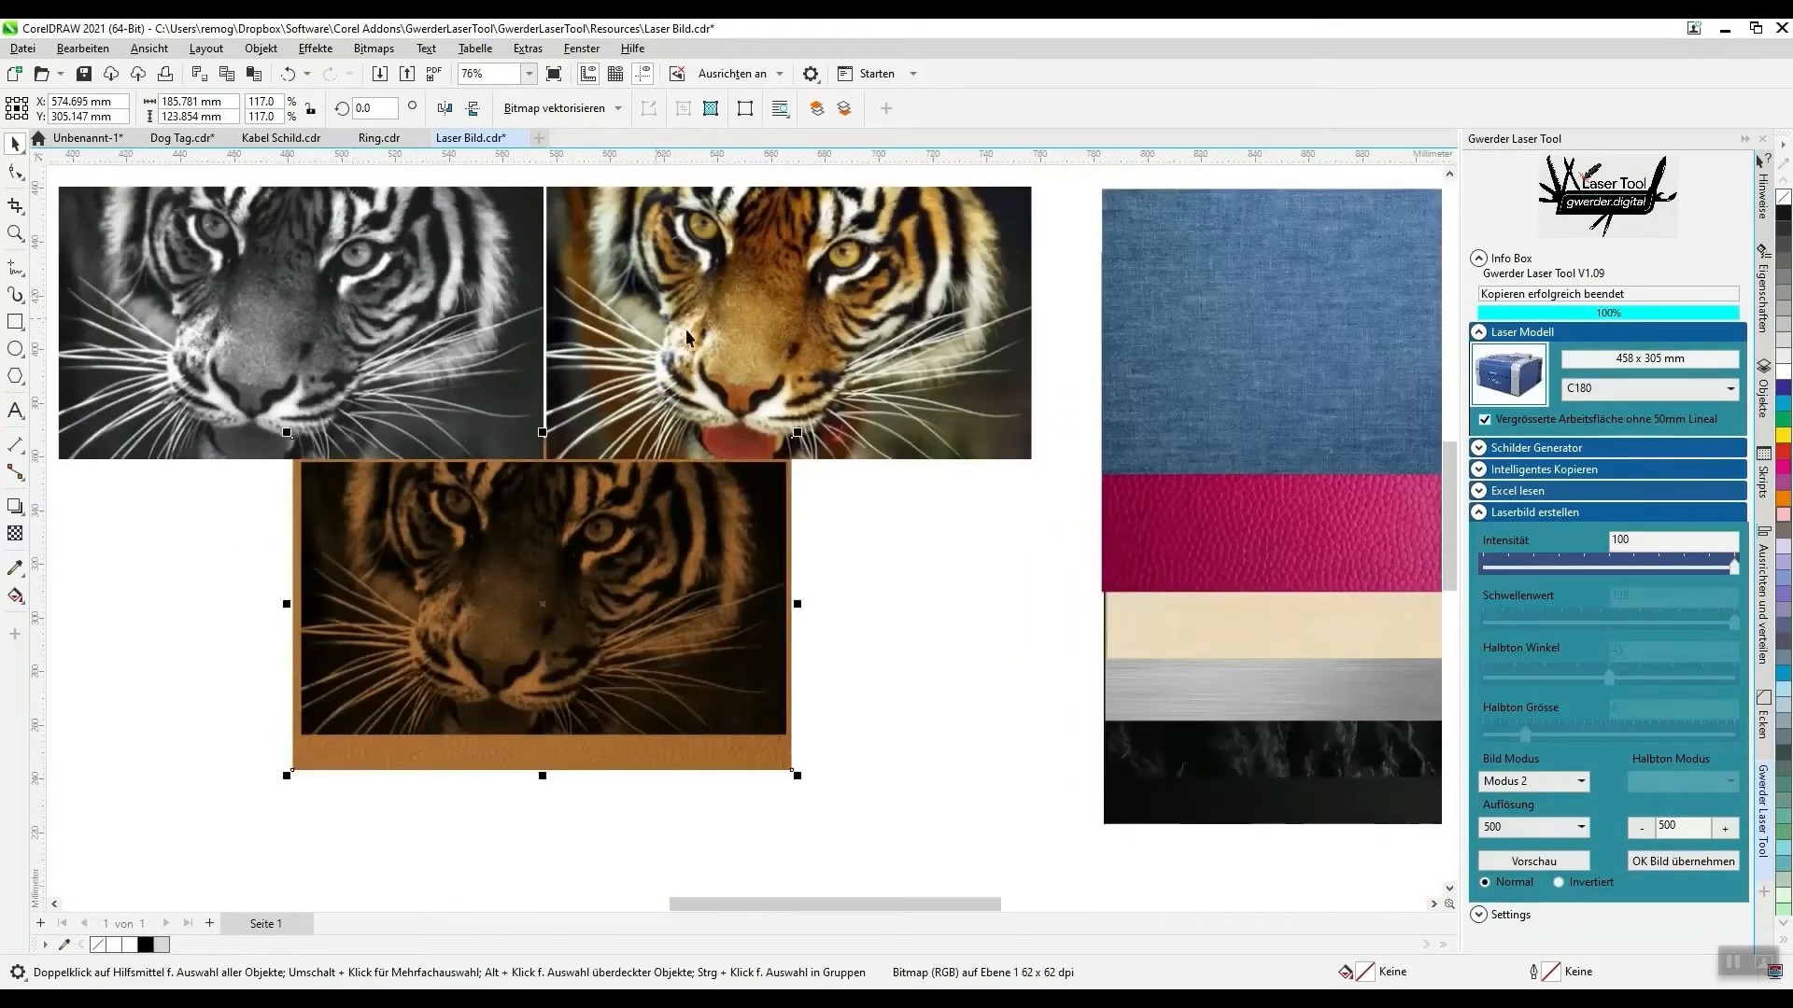
scroll(425, 280, down, 1)
scroll(425, 280, up, 1)
scroll(425, 280, up, 1)
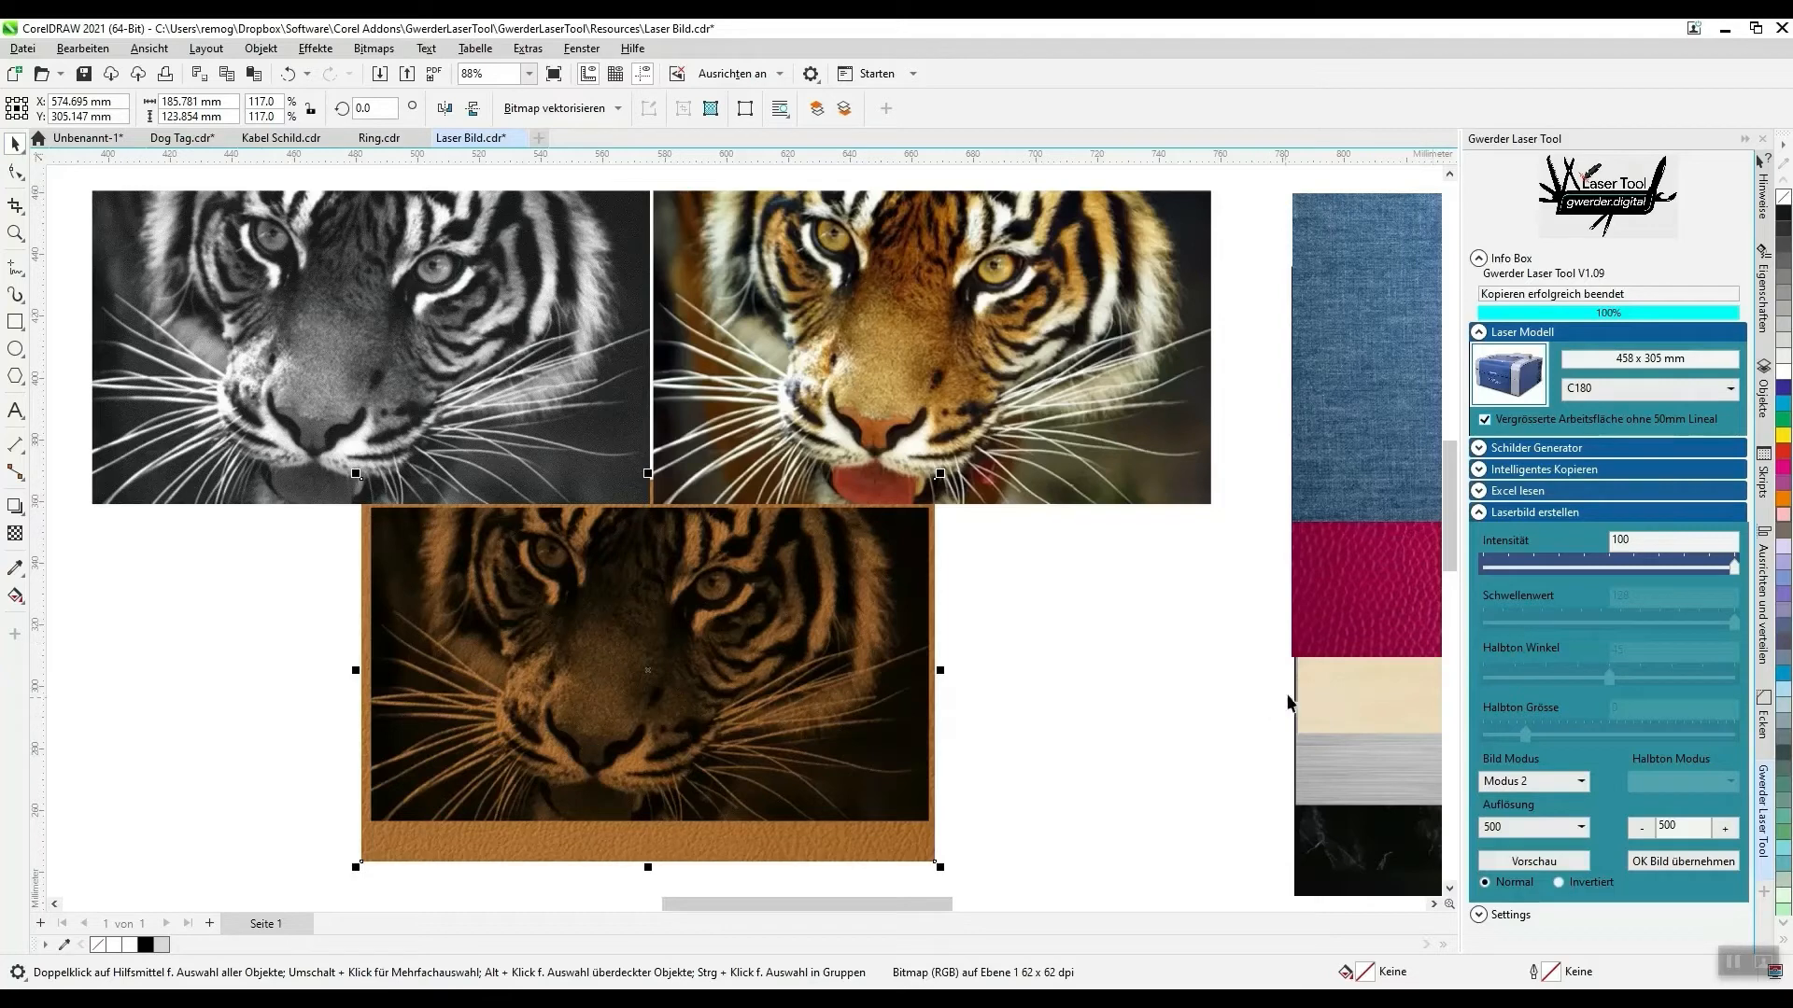
- Set the Intensität for the colour tiger image to 89
click(1139, 350)
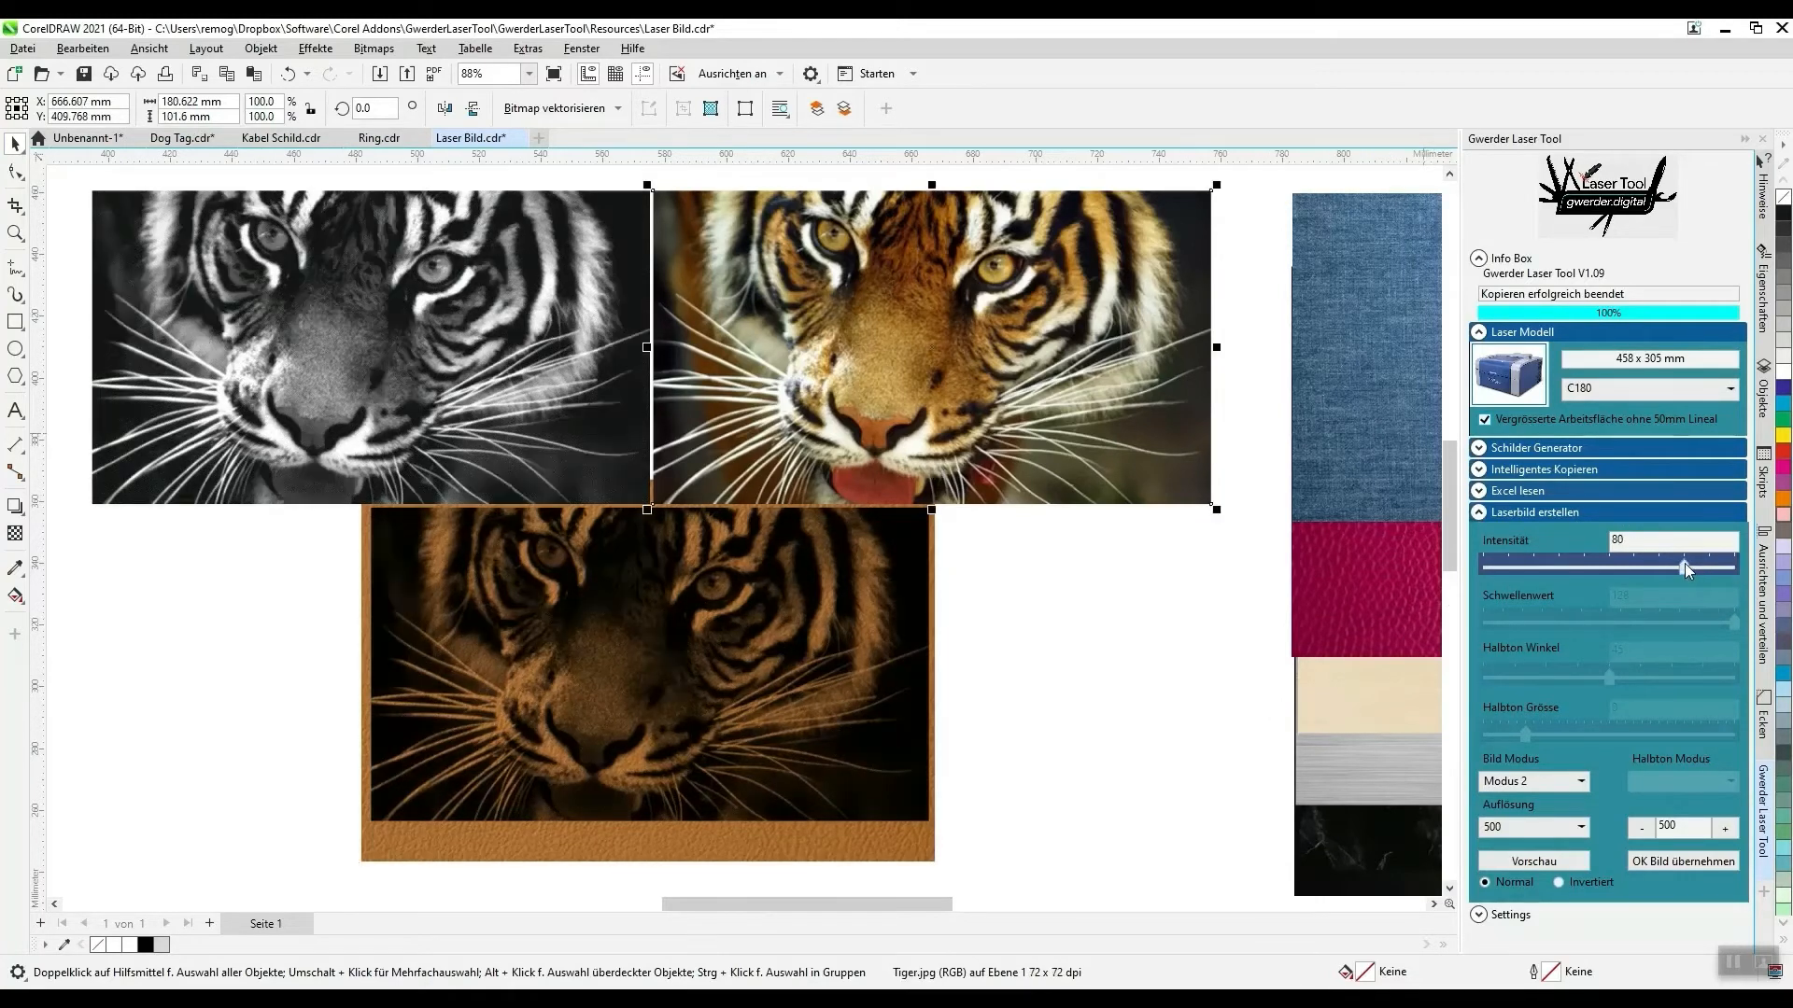
mouse_move(1684, 563)
mouse_down()
mouse_move(1649, 563)
mouse_move(1703, 571)
mouse_up()
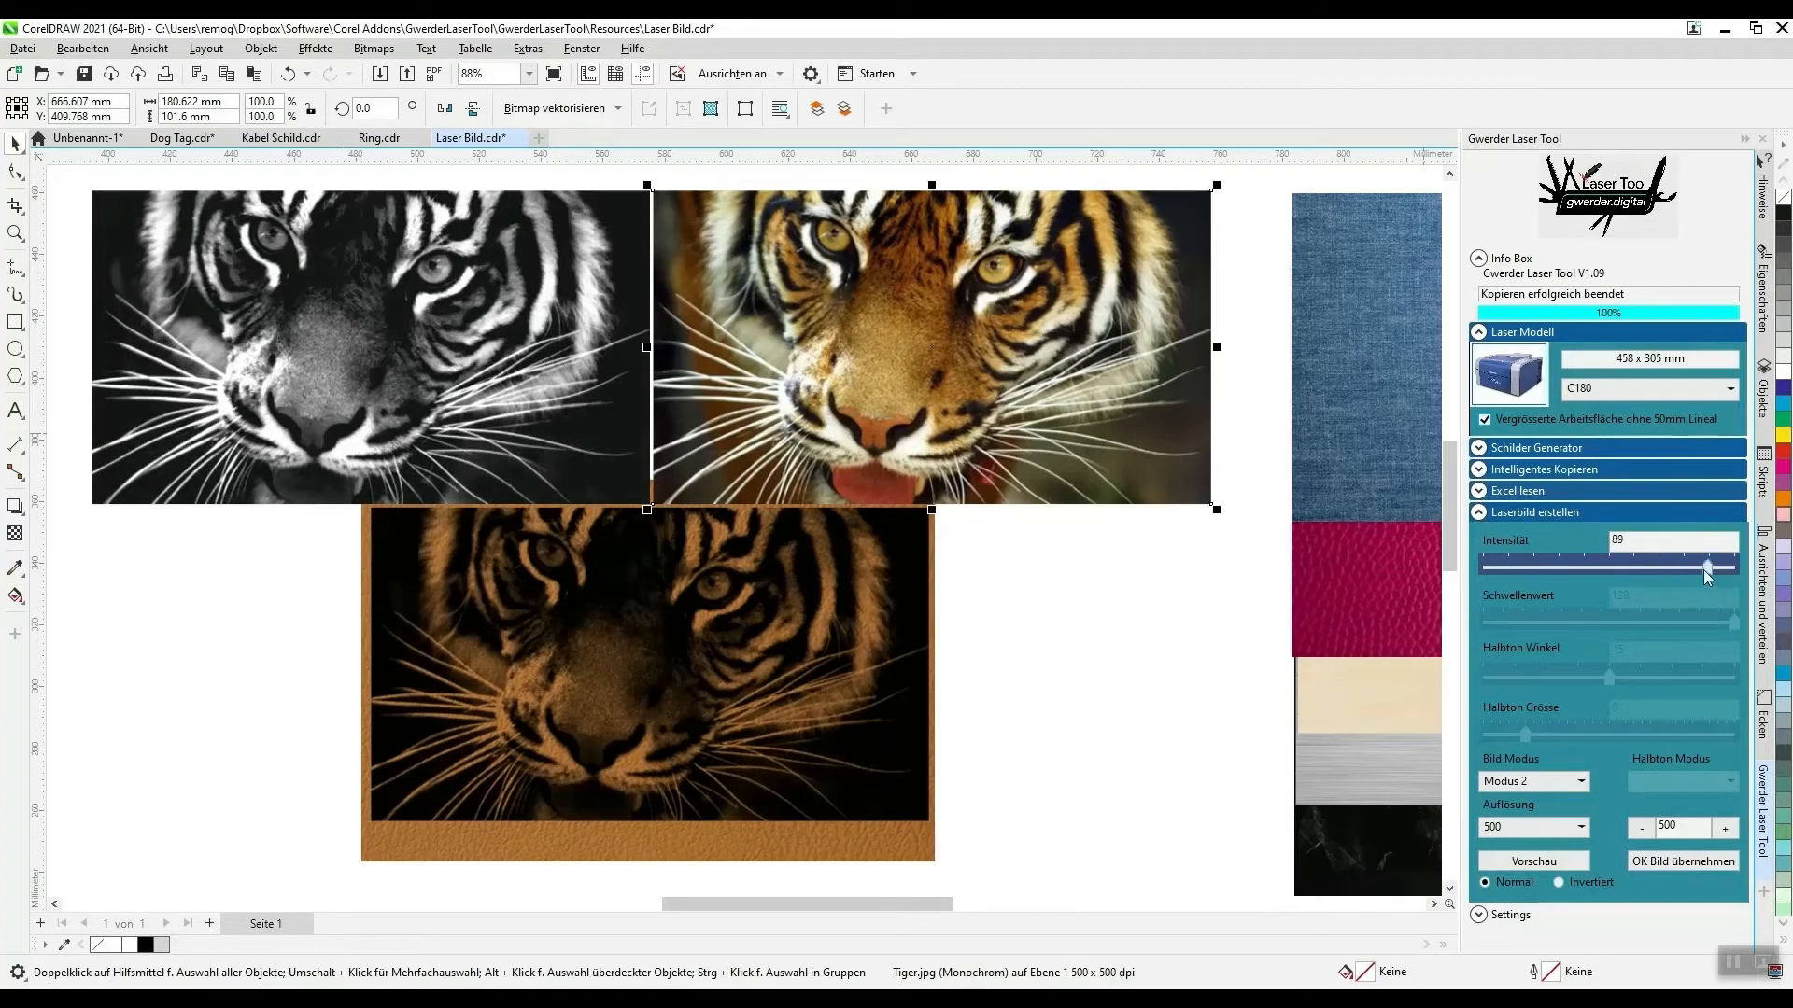
click(1045, 791)
- Return the brown leather sample to the material stack and place the light wood sample behind the lower tiger preview
click(564, 859)
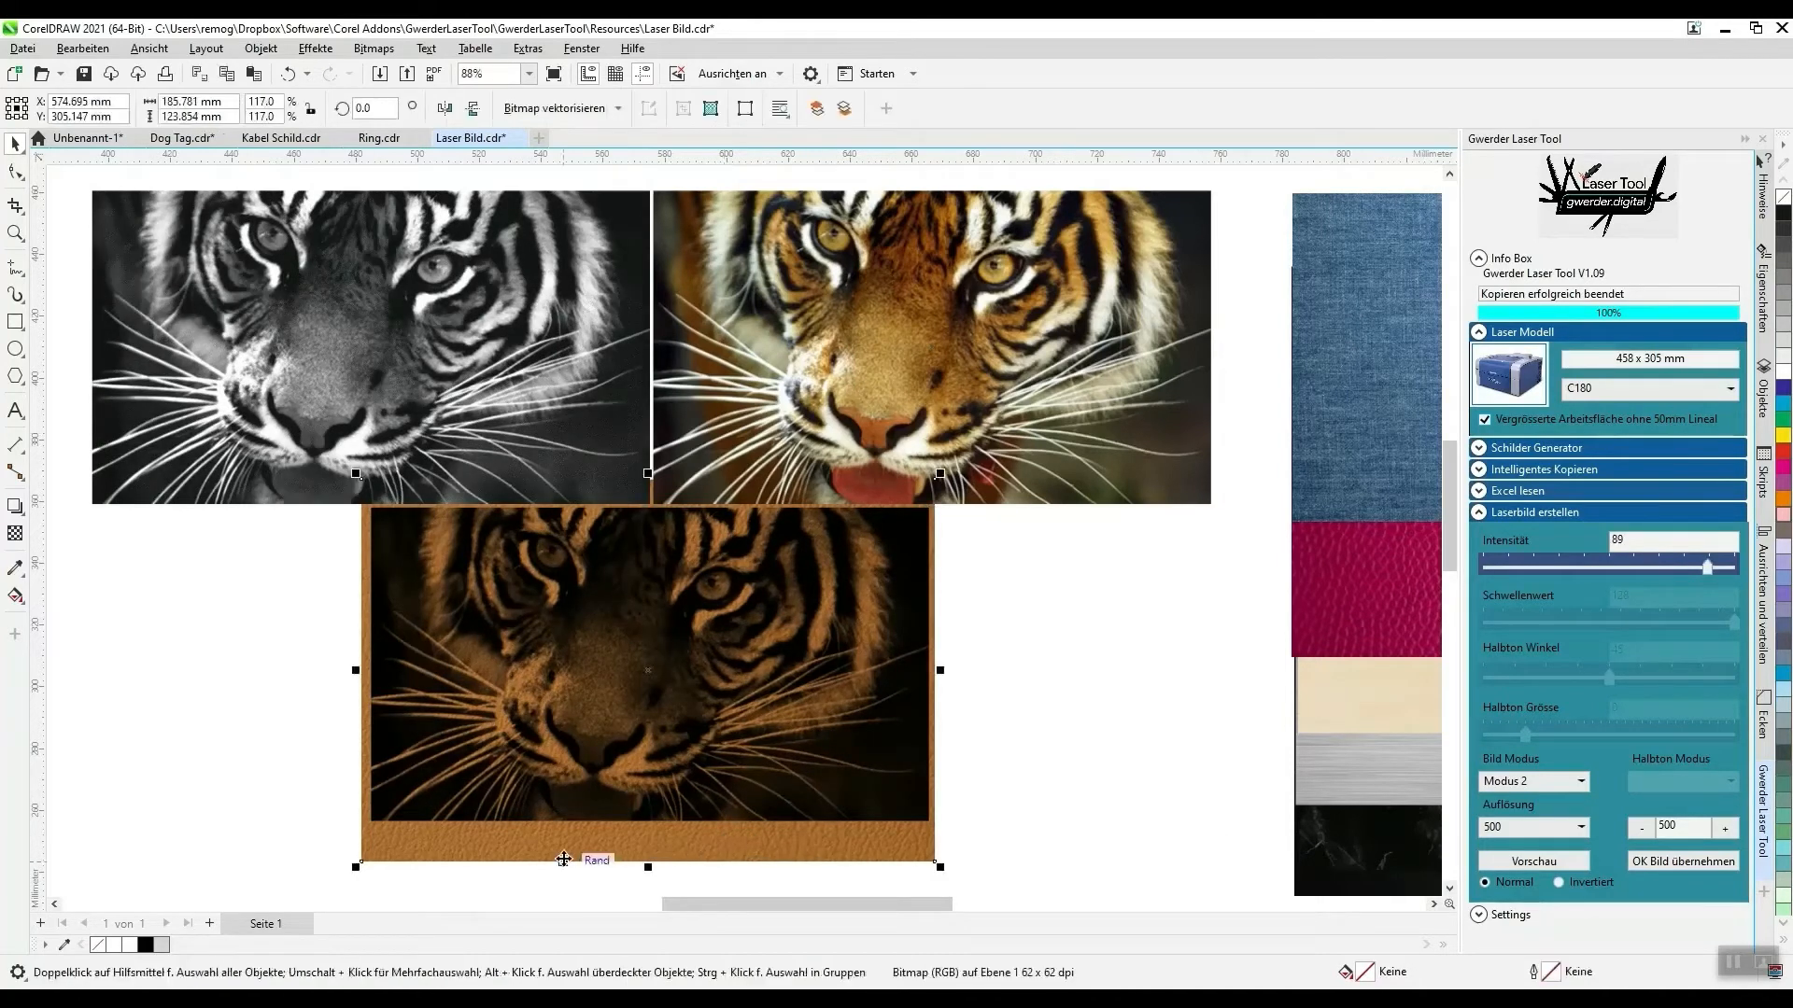
drag(564, 859, 1421, 592)
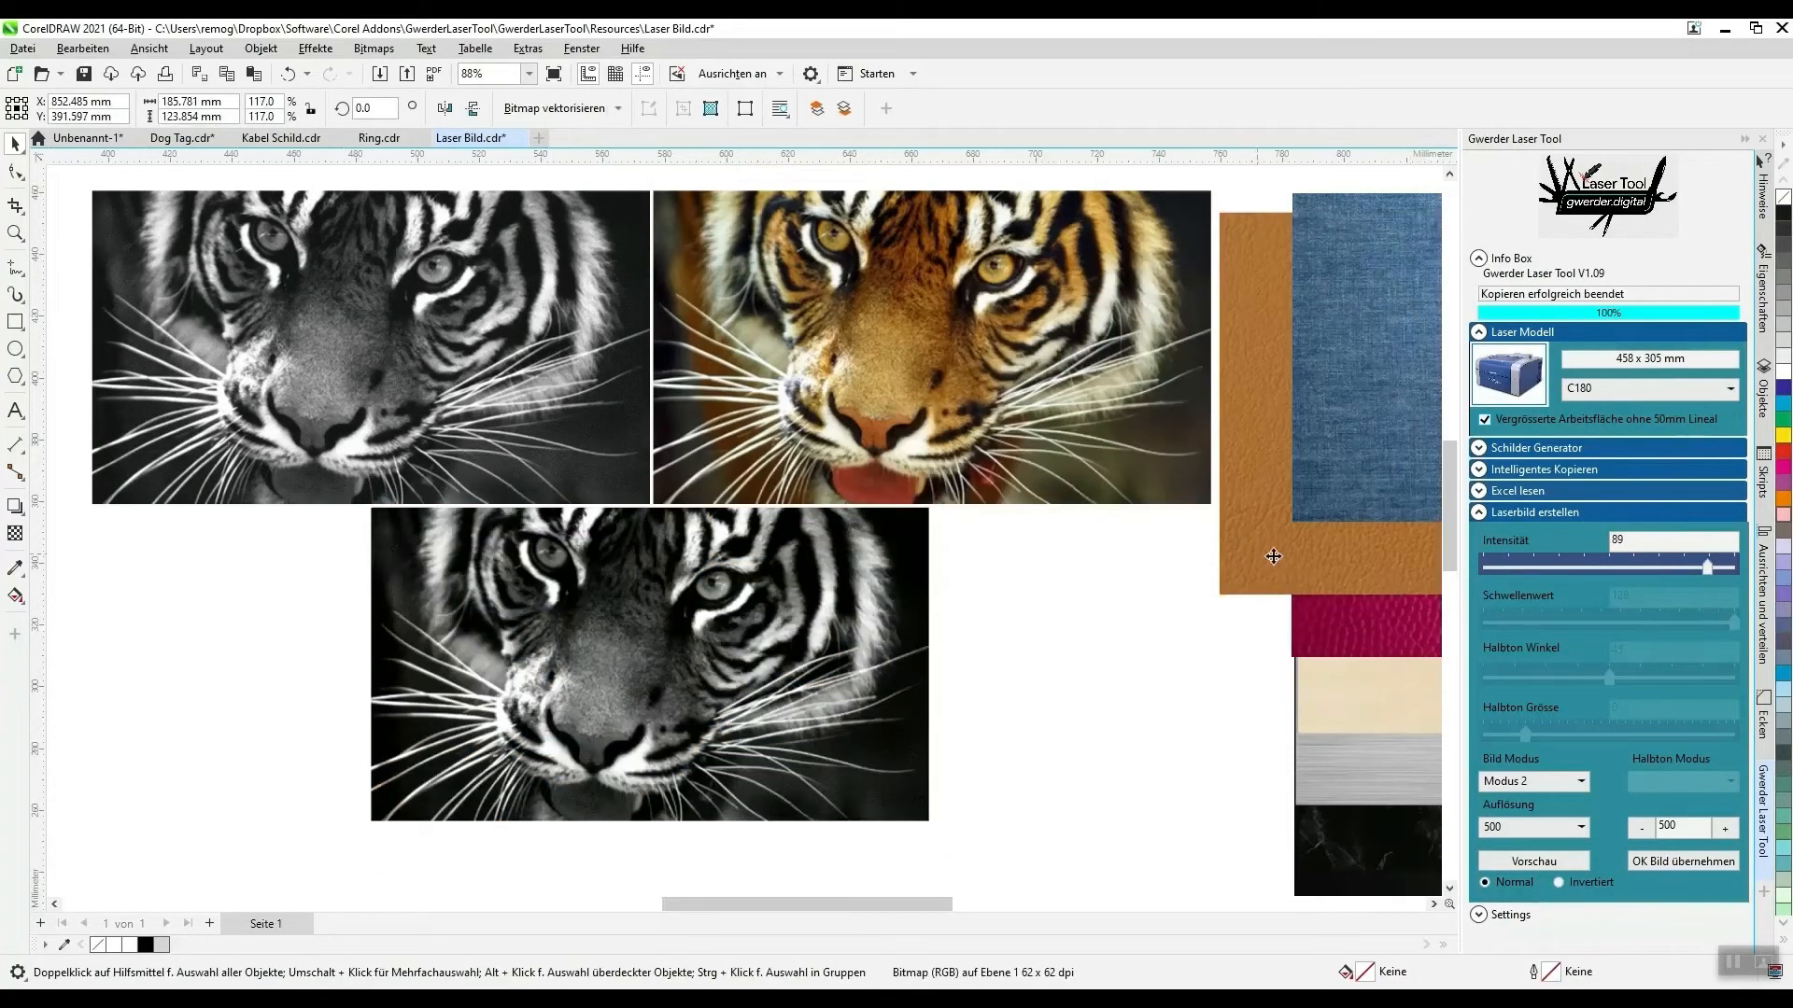
drag(1274, 556, 1328, 559)
drag(1362, 694, 419, 837)
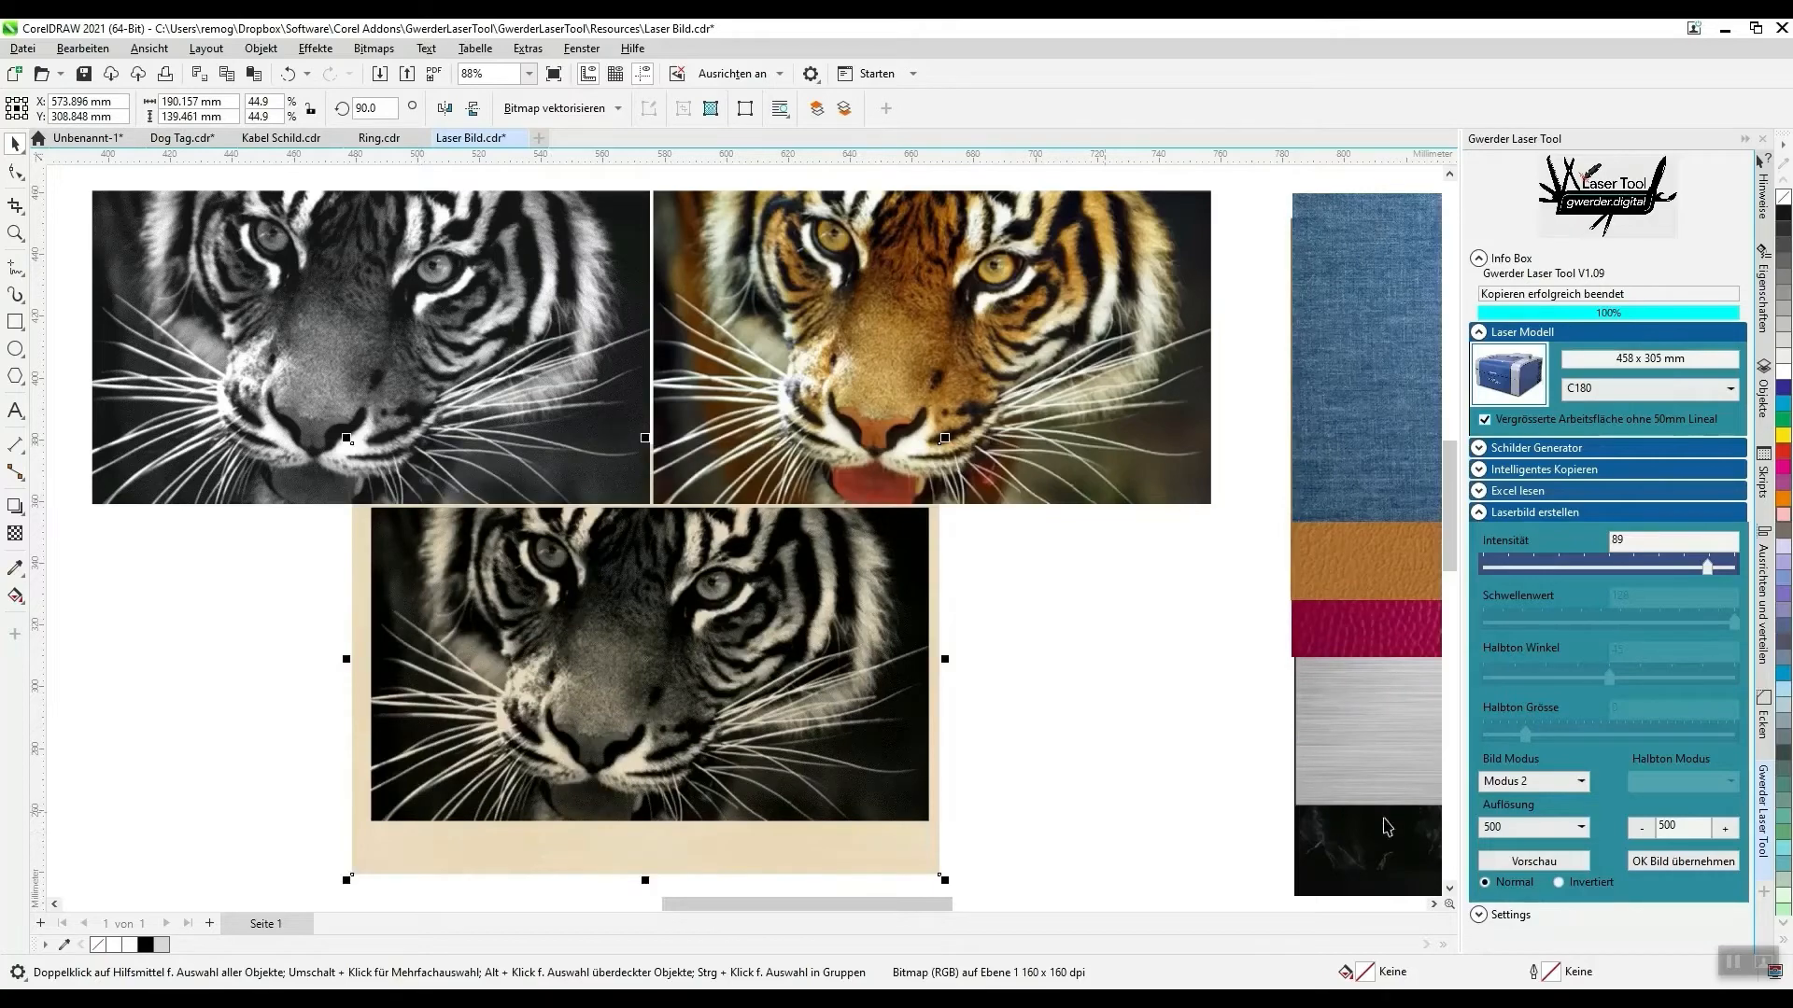
- Set the Bild Modus to Halbton with Halbton Modus Linie and Halbton Grösse 20, and check the line pattern on the tiger
click(1544, 782)
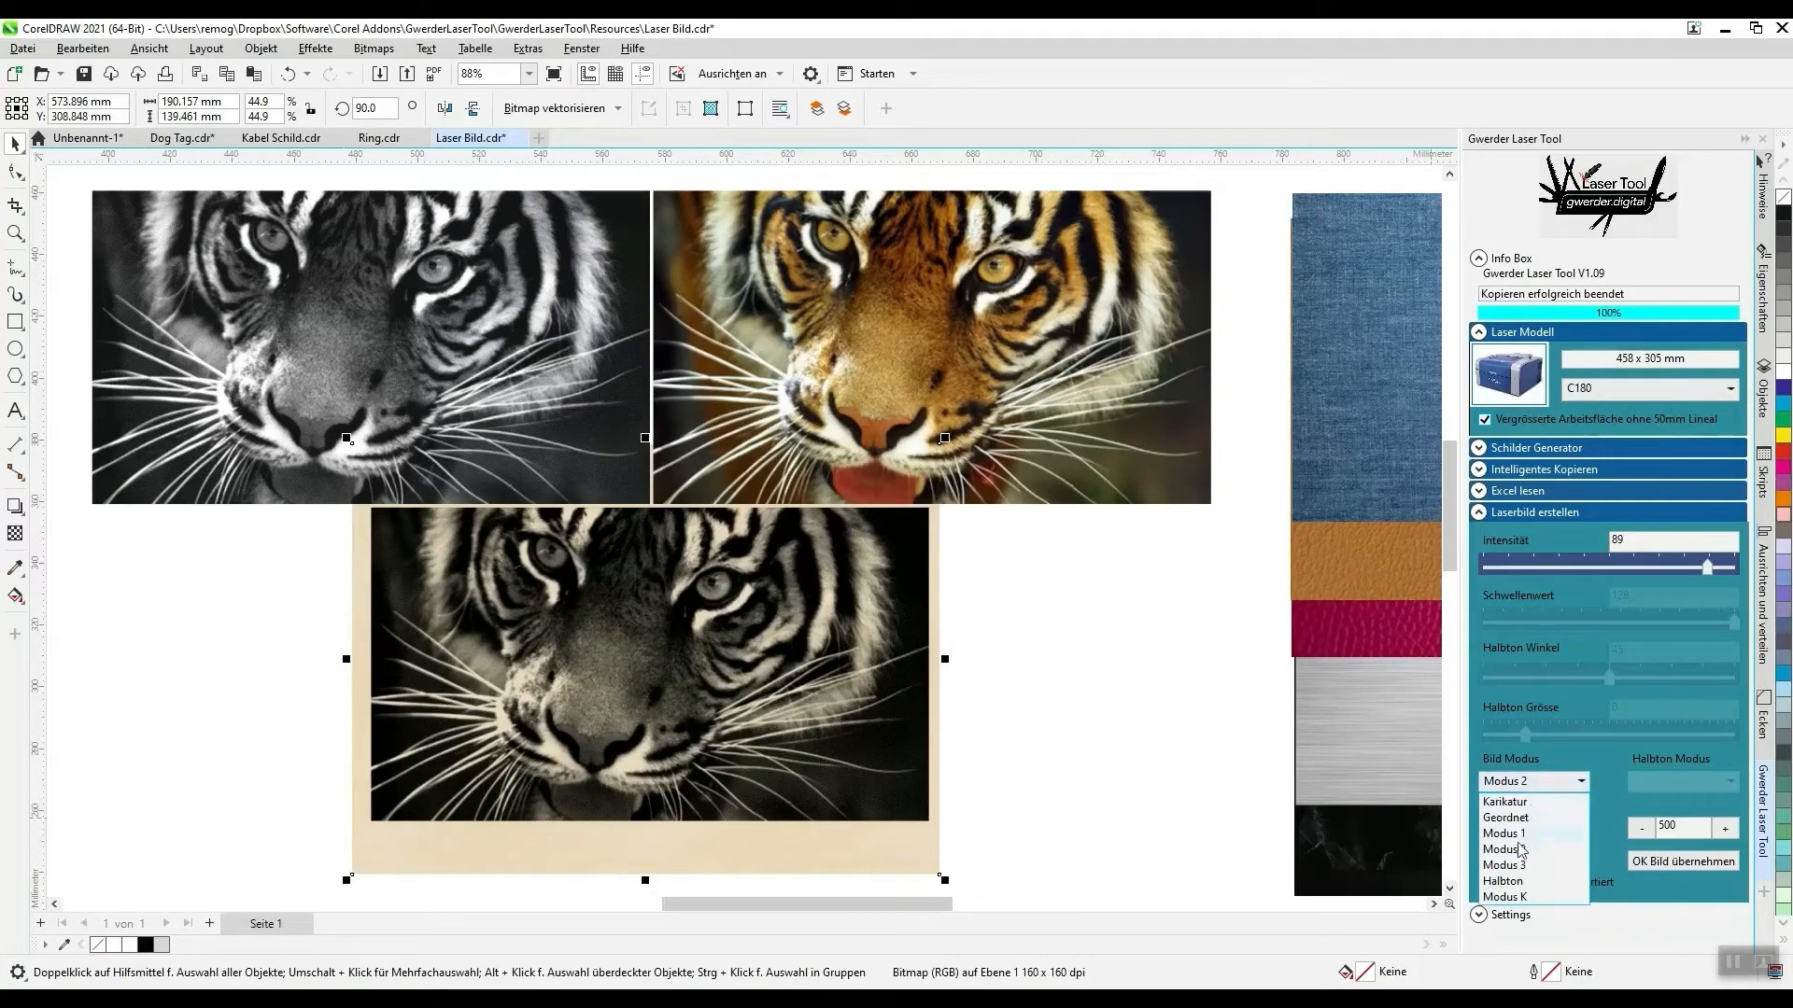
click(1516, 883)
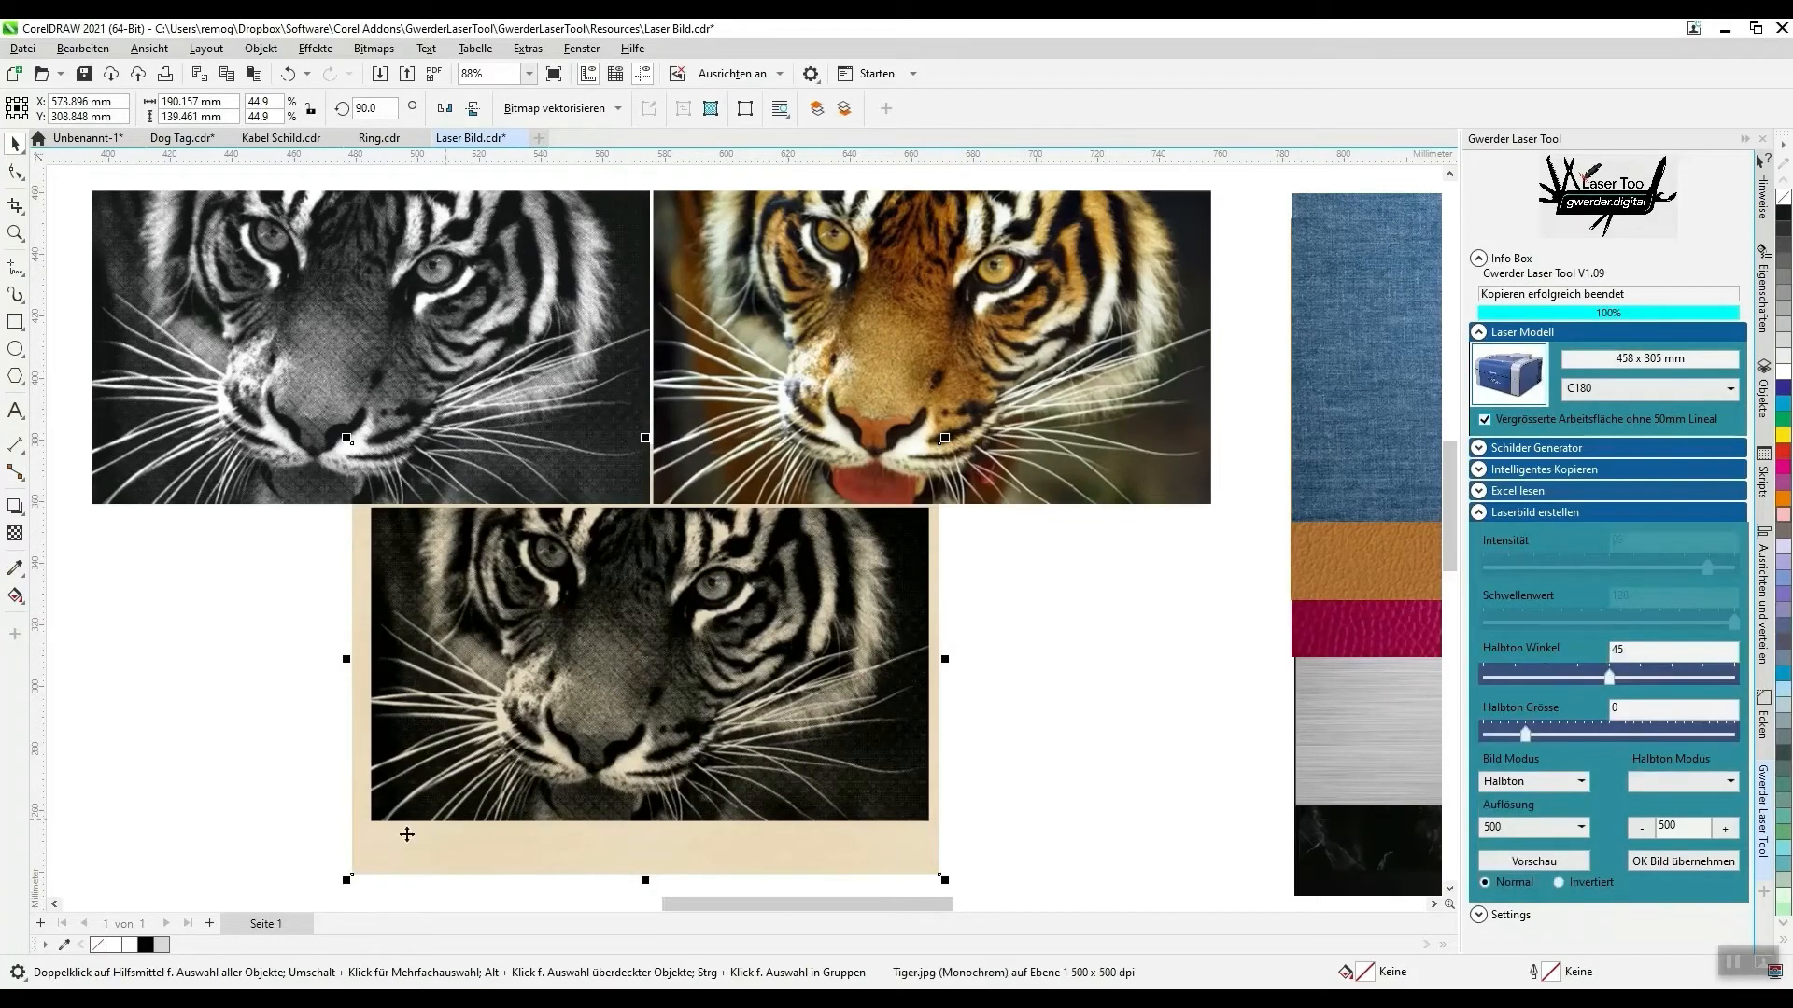
scroll(400, 832, up, 1)
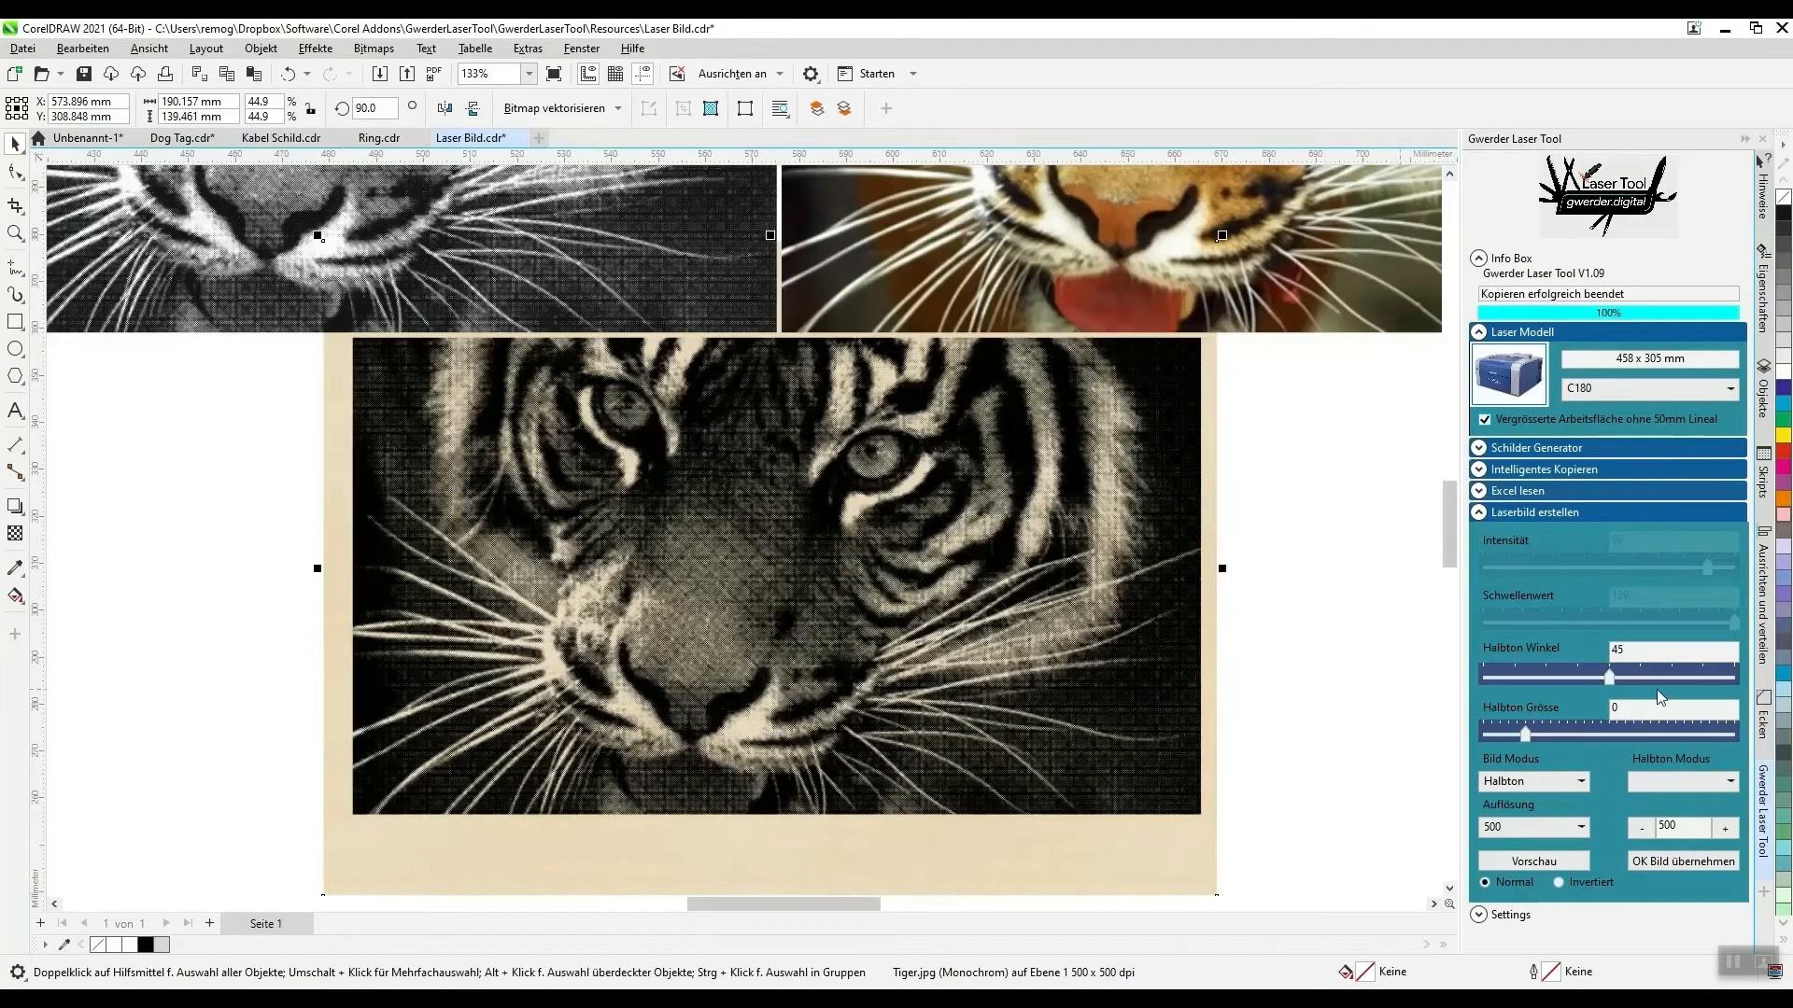
click(1692, 781)
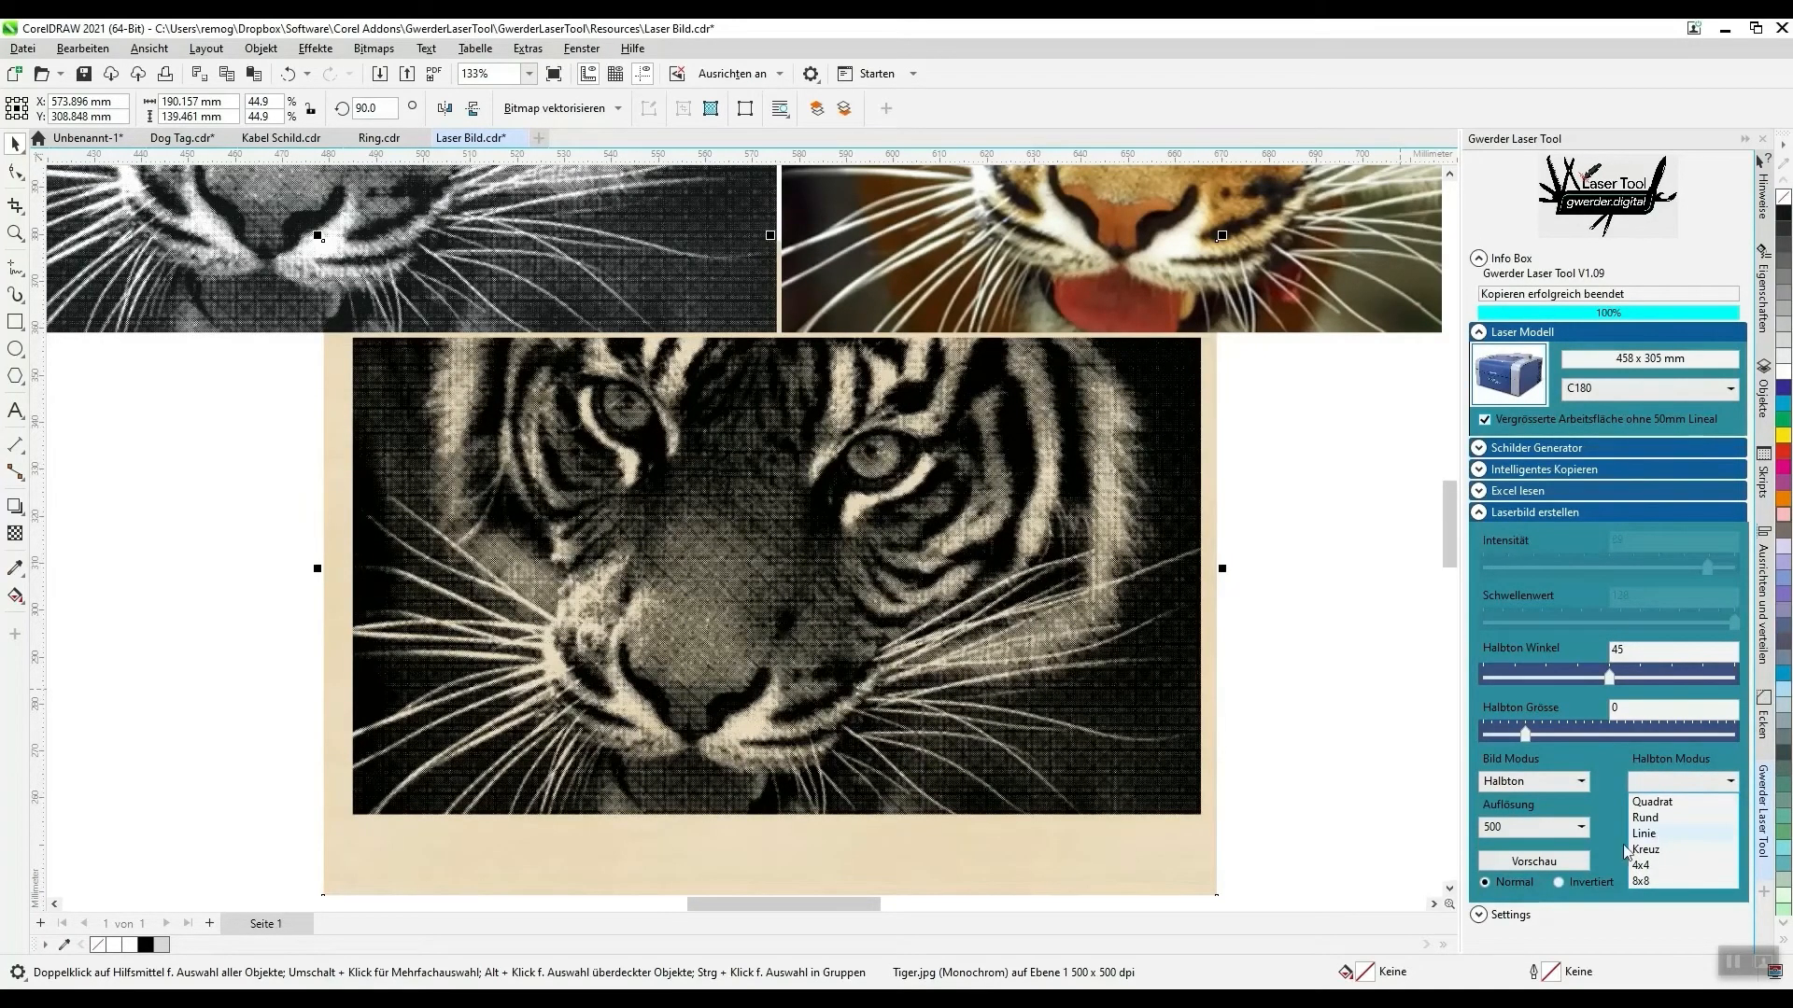
click(1634, 833)
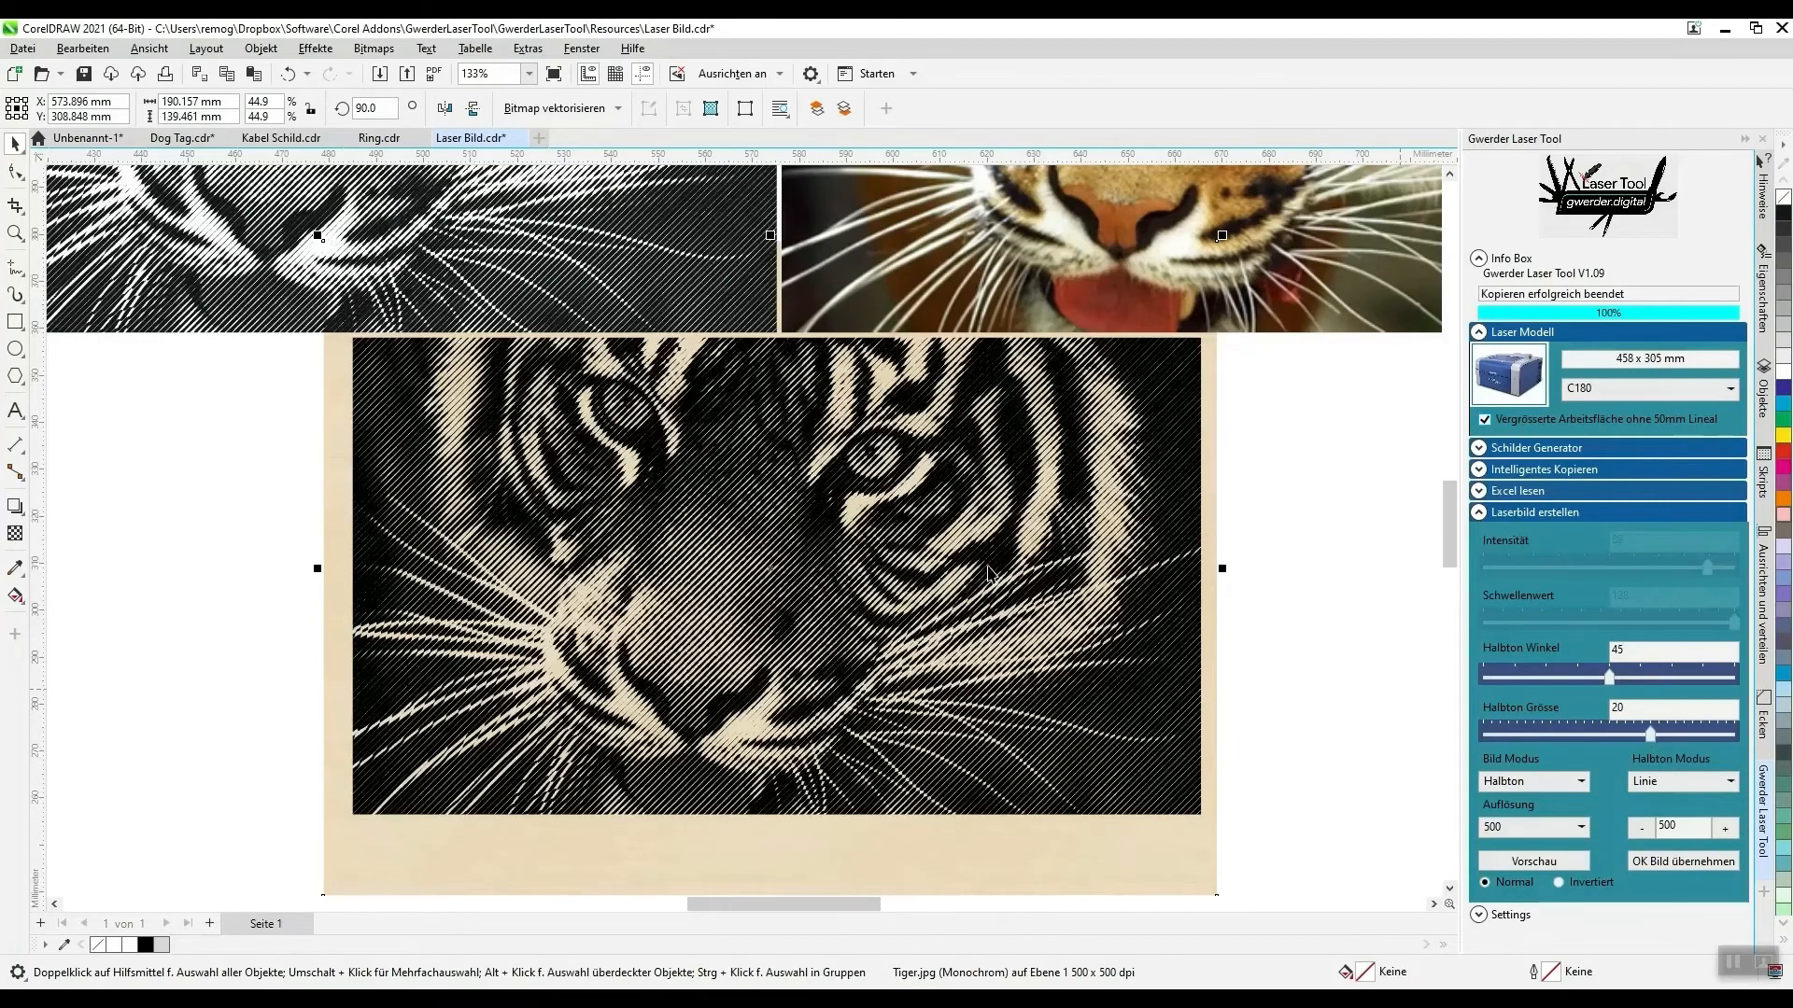
scroll(784, 501, down, 4)
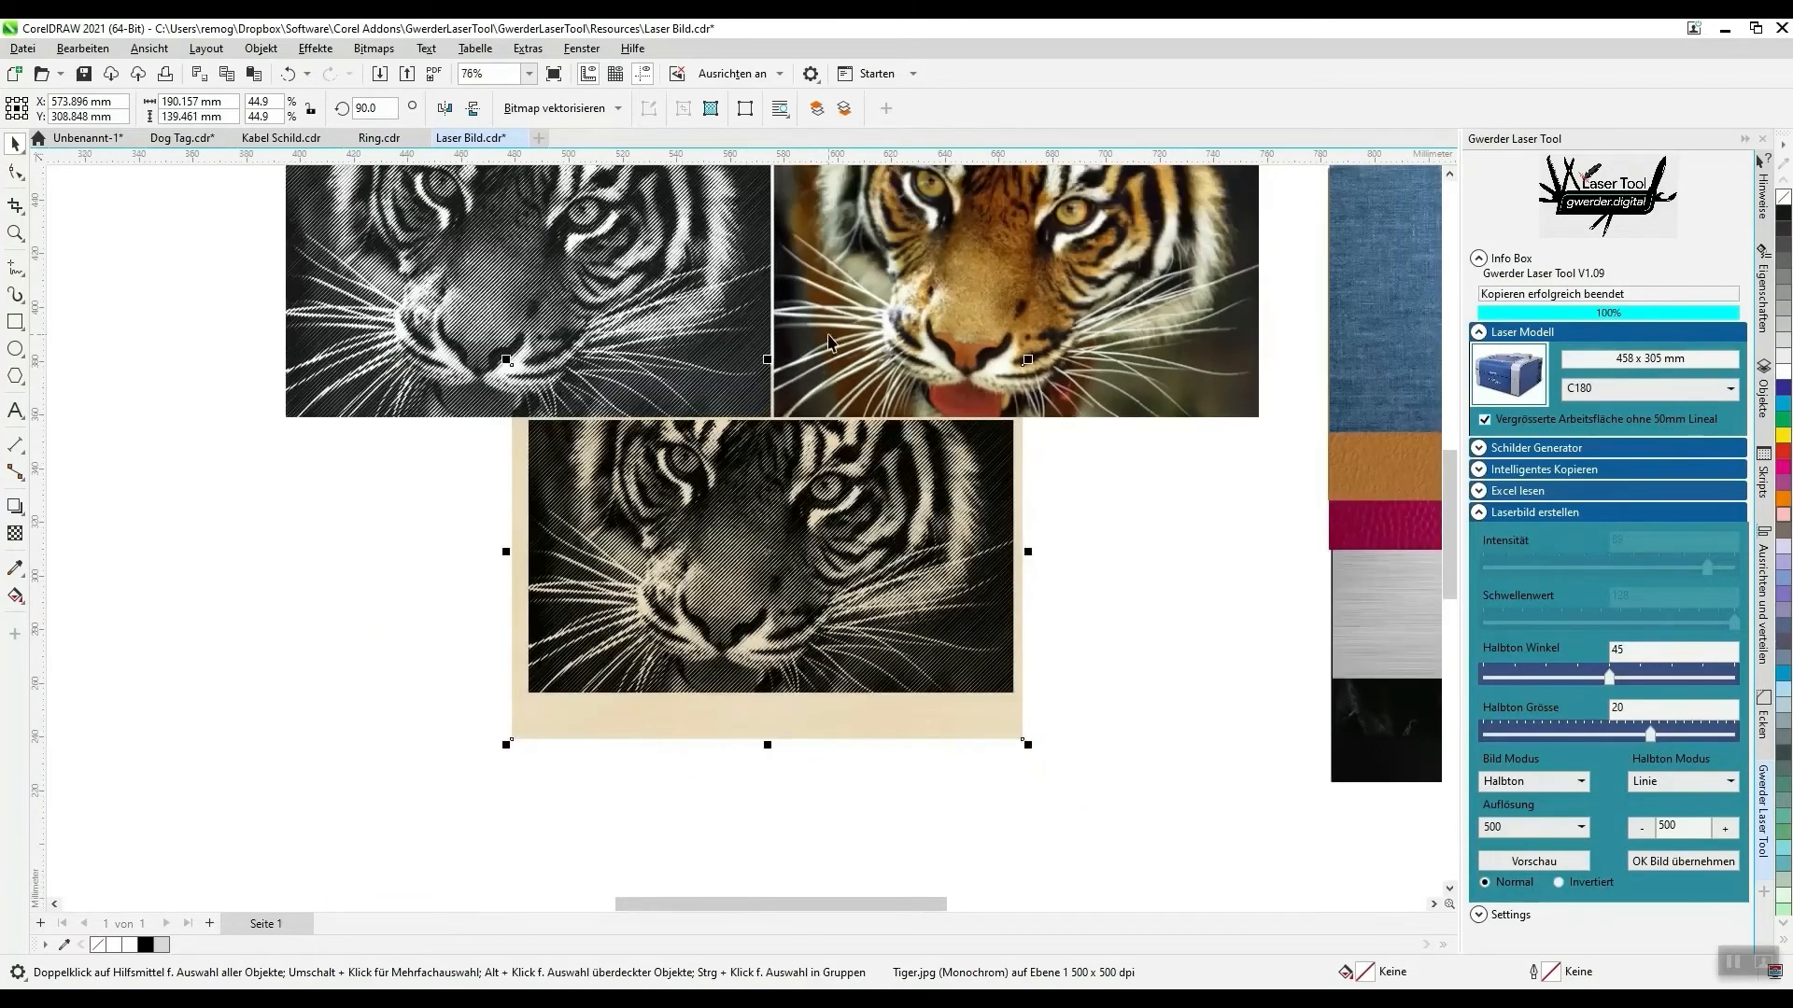
scroll(829, 341, up, 3)
- Switch the colour tiger image to the Karikatur Bild Modus with a Schwellenwert of 97
click(1104, 274)
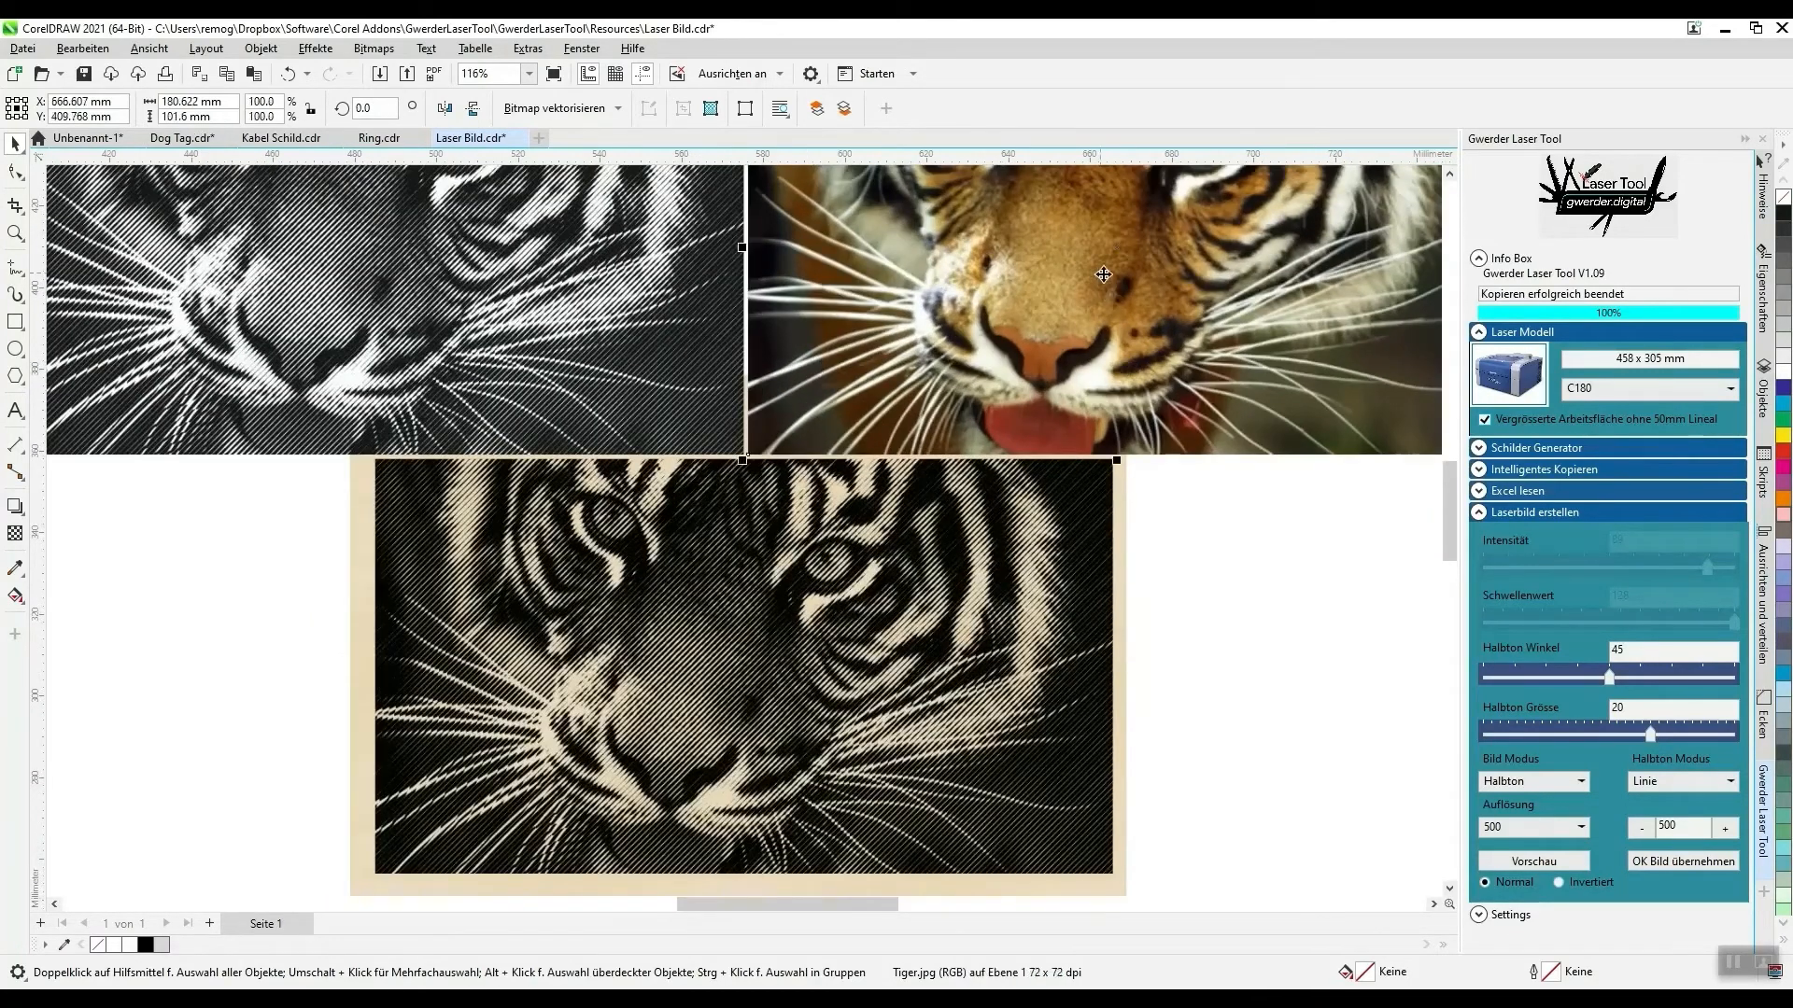
click(1524, 782)
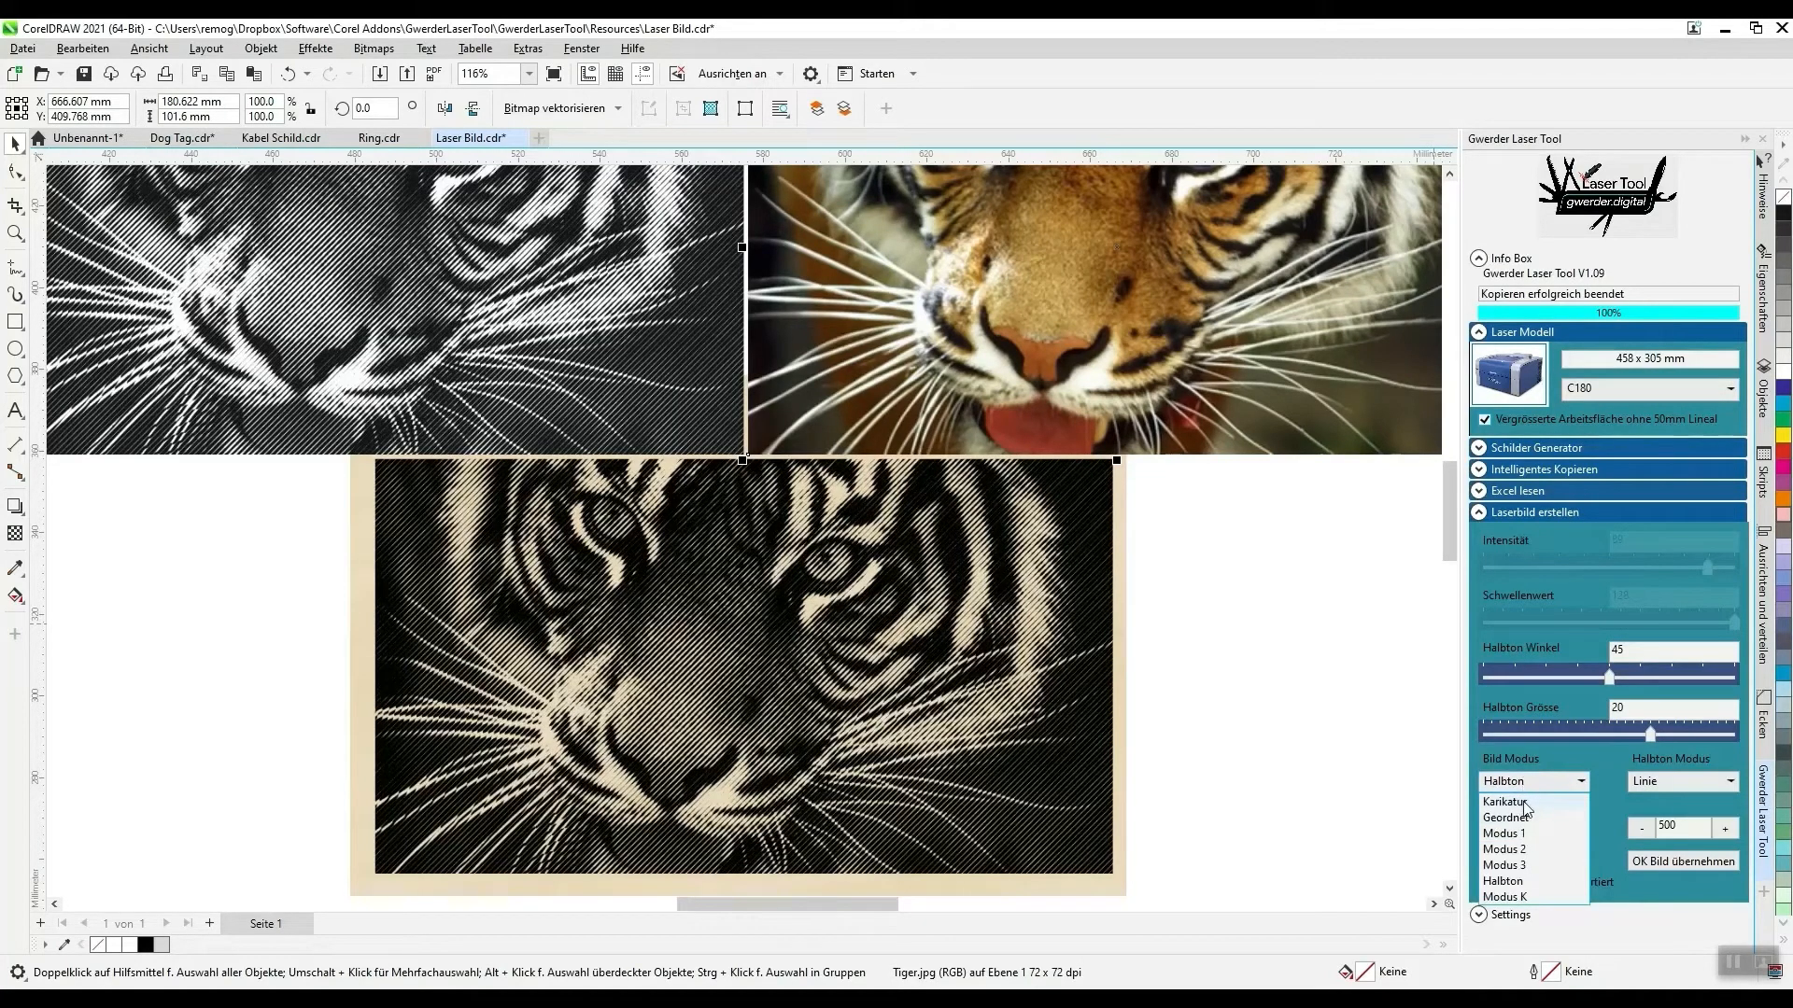
click(1522, 802)
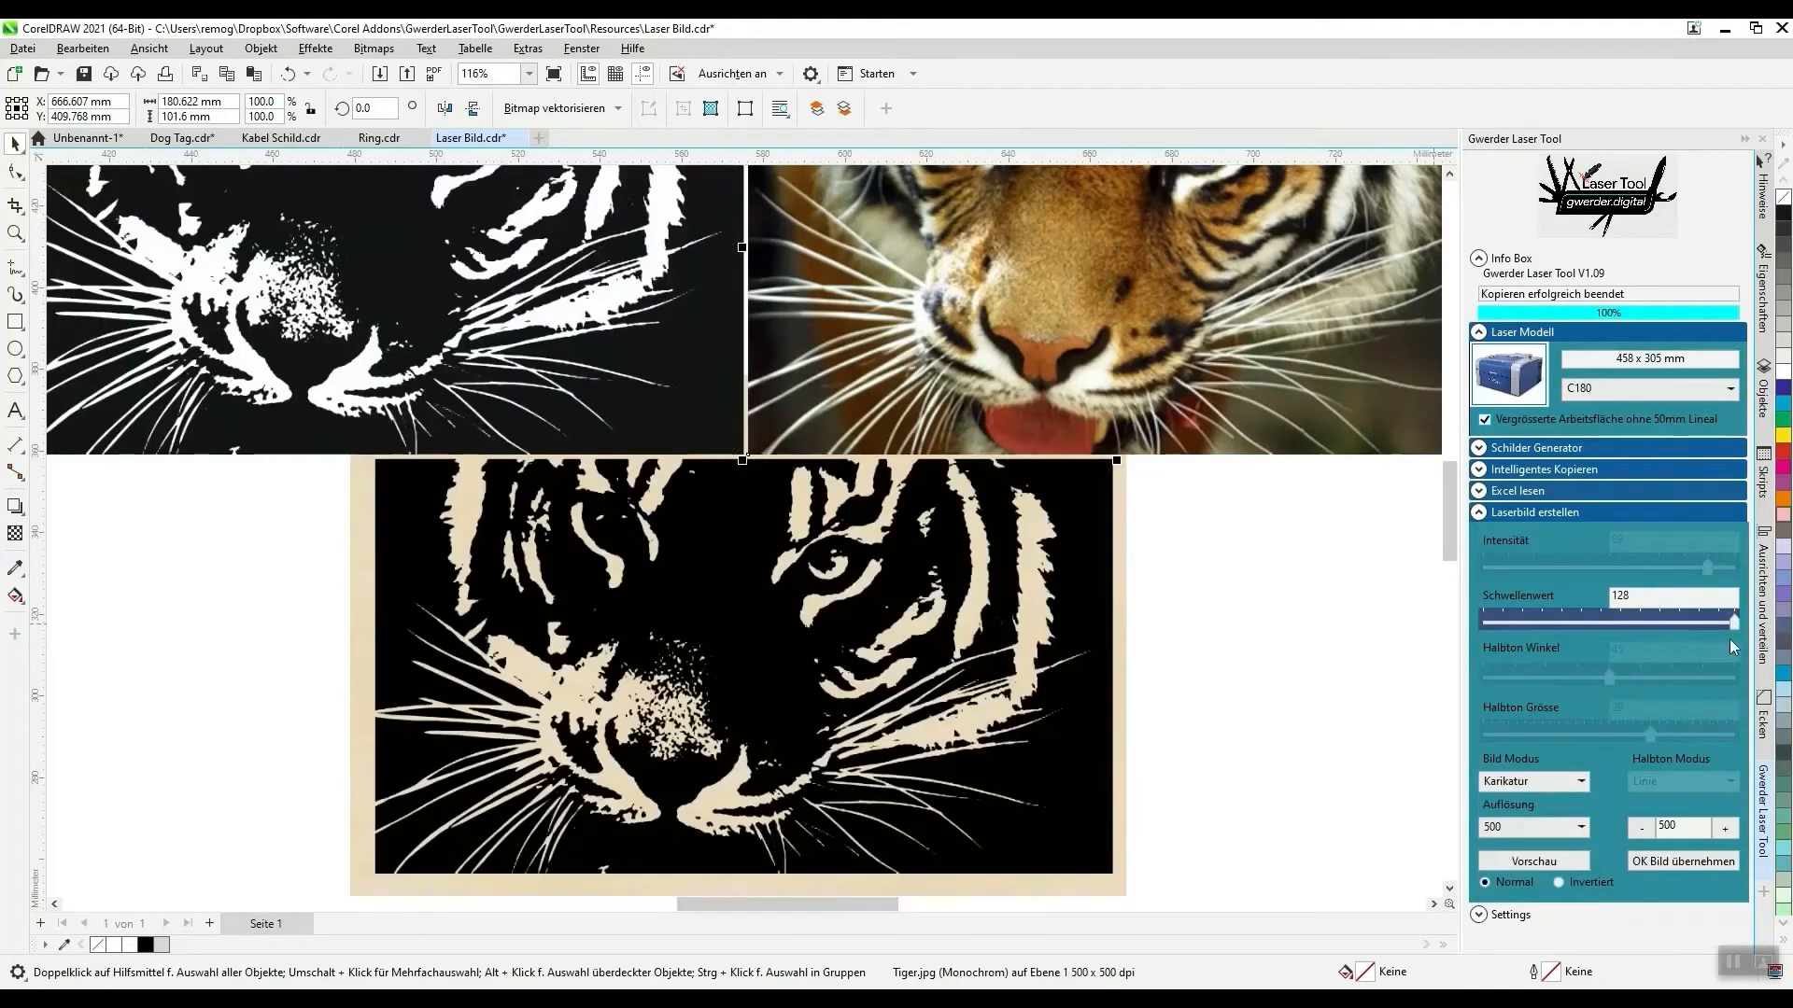
drag(1730, 639, 1693, 630)
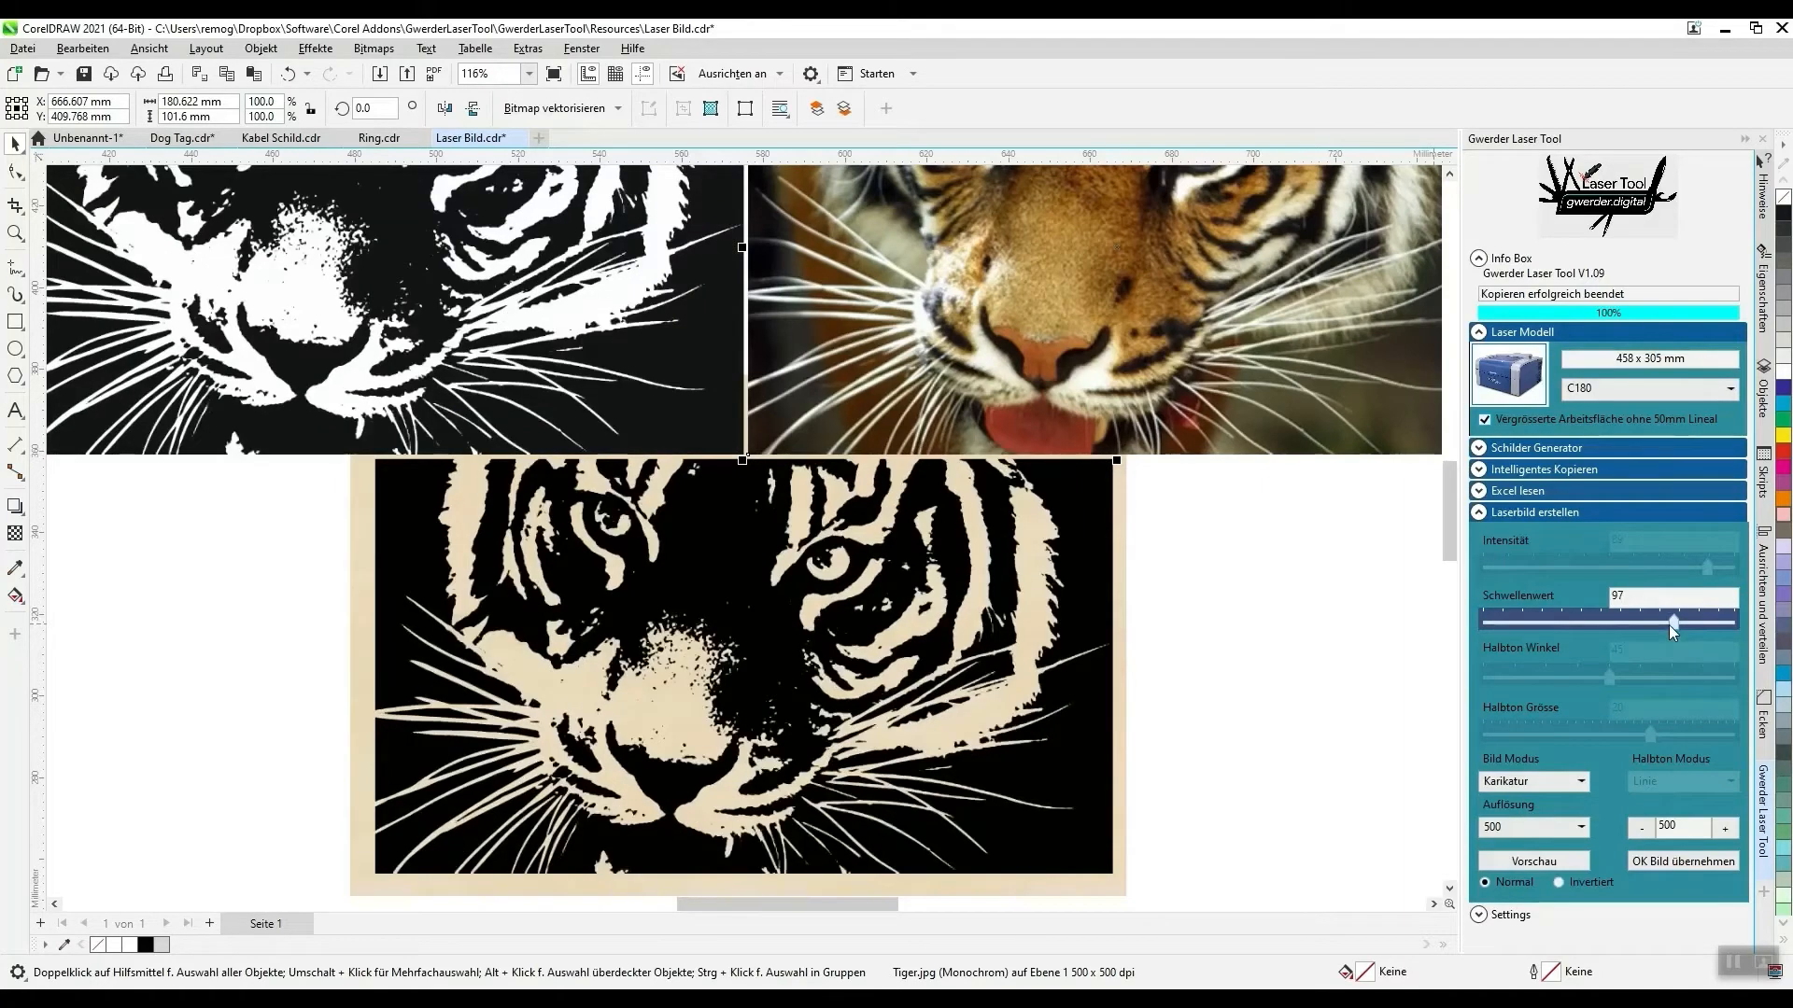
- Change the tiger image's Bild Modus to Modus K and inspect the dot pattern around the eye up close
click(1541, 781)
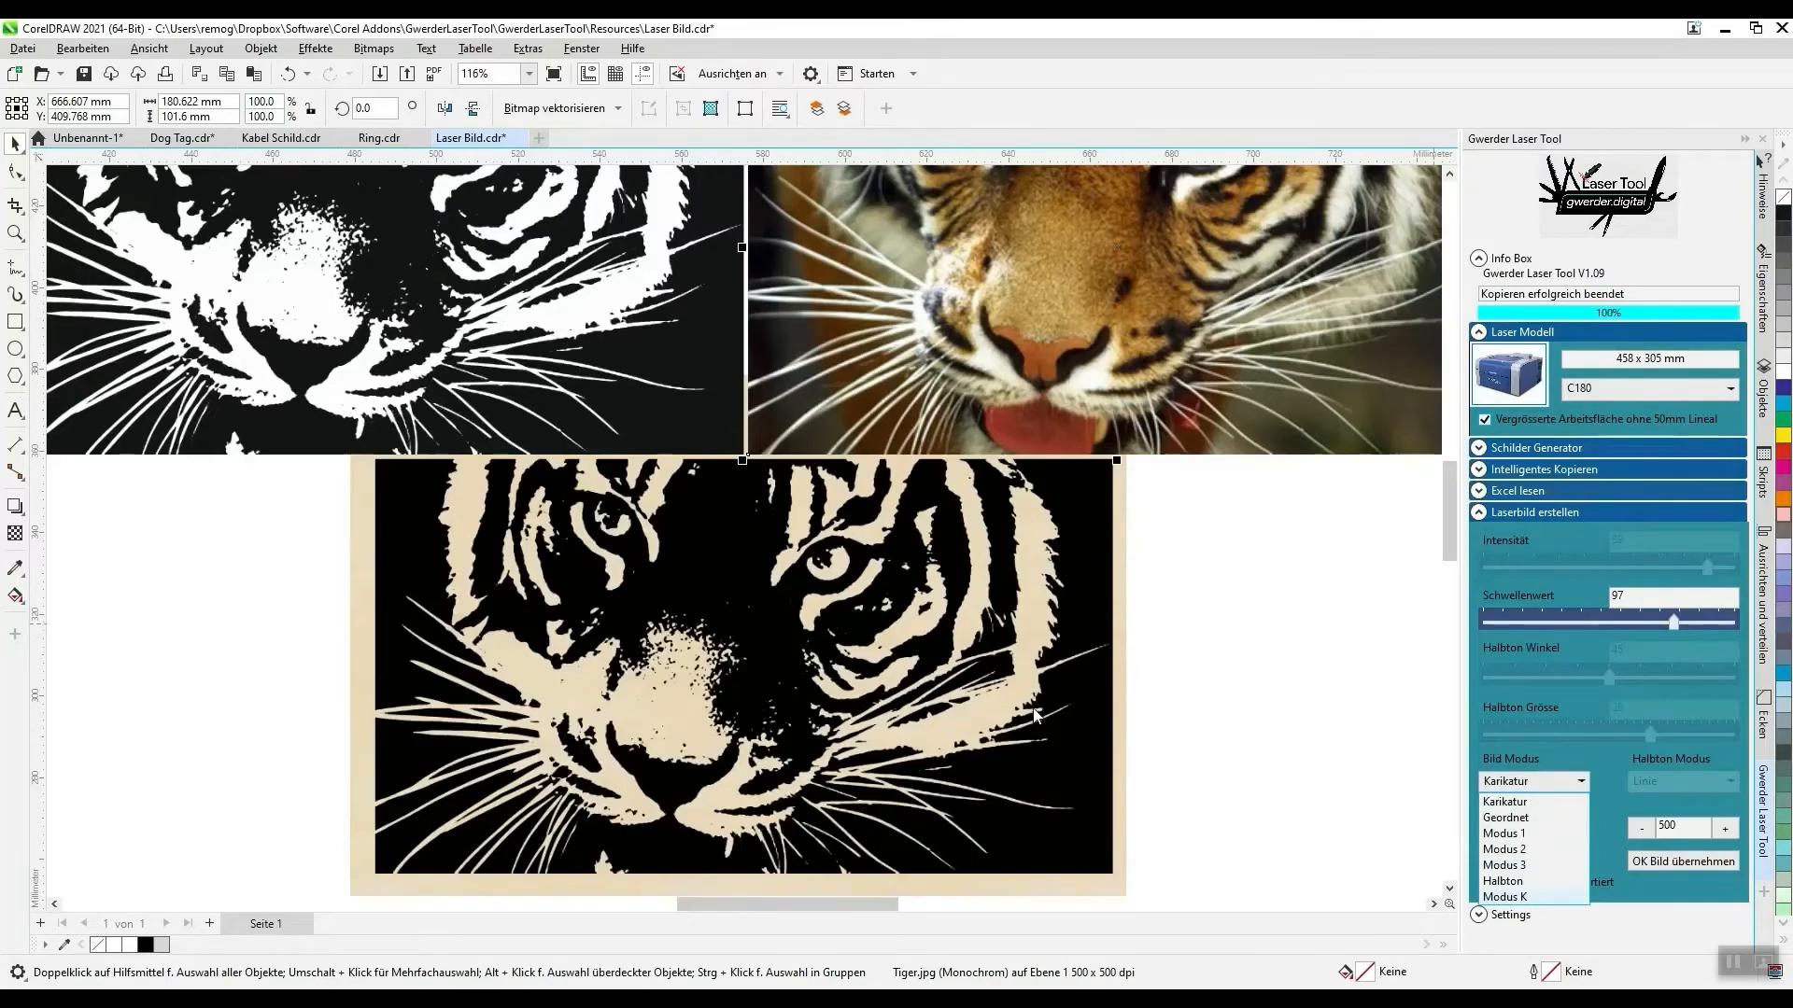
key(Return)
scroll(523, 541, up, 3)
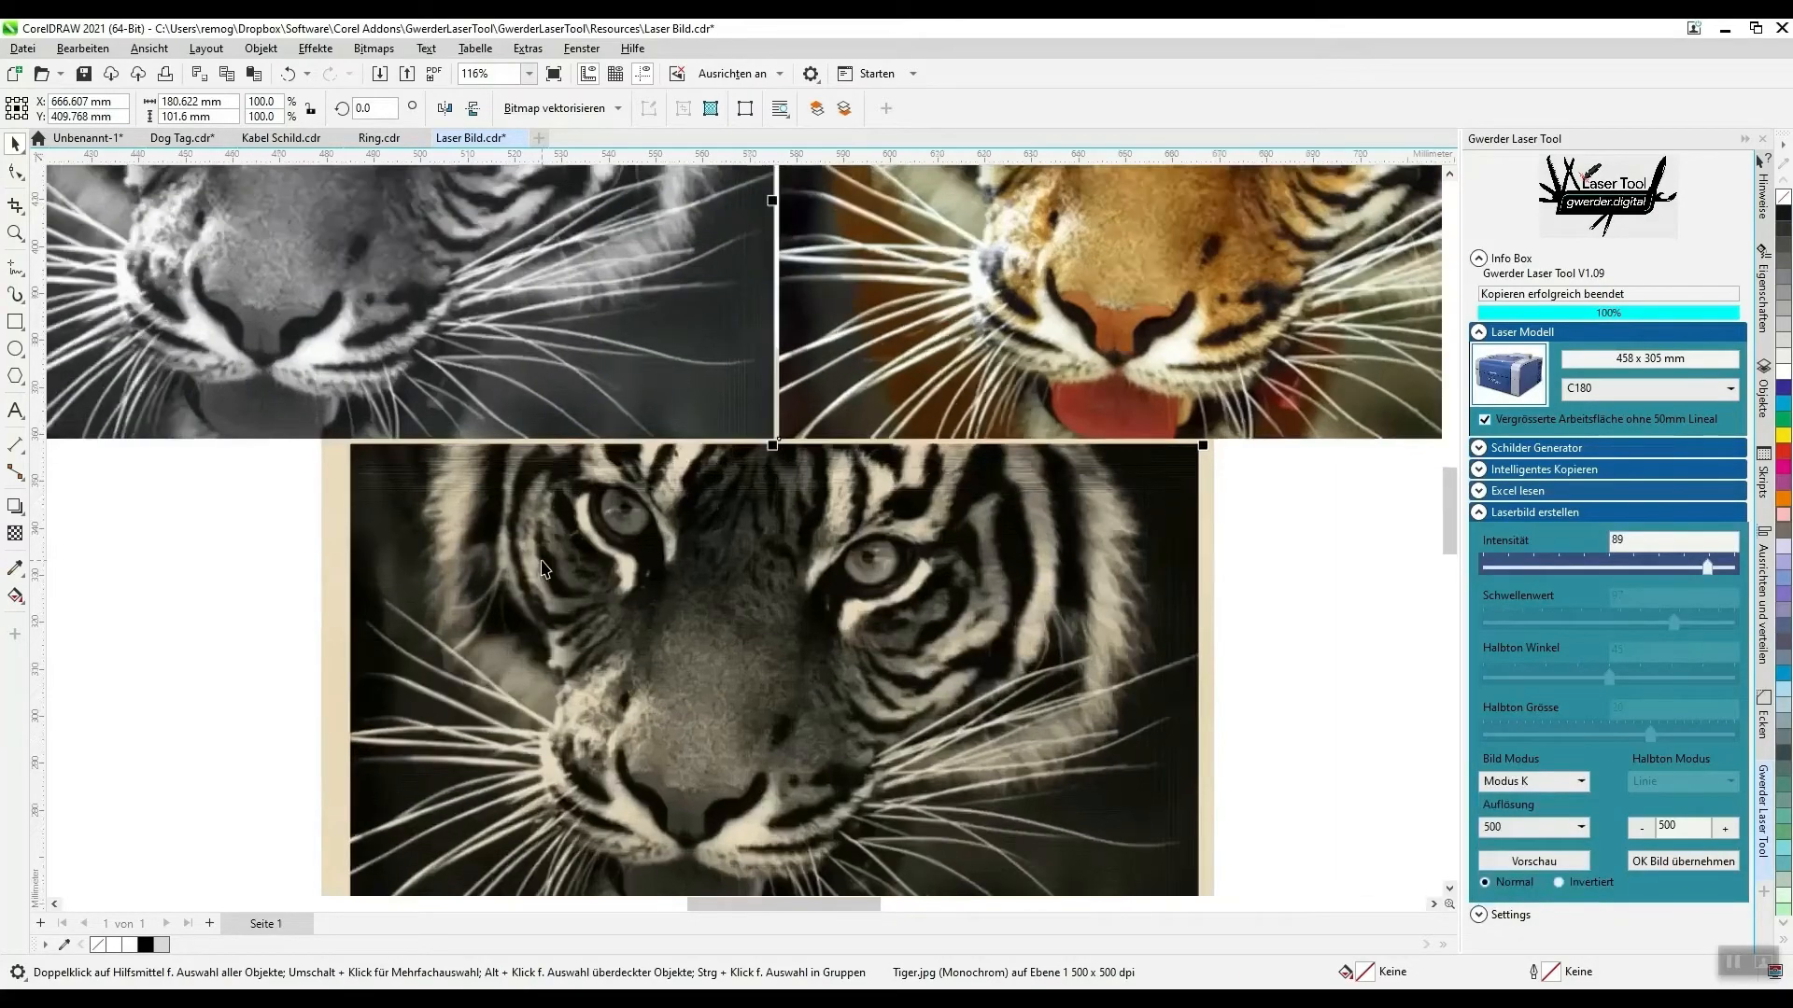
scroll(512, 530, up, 5)
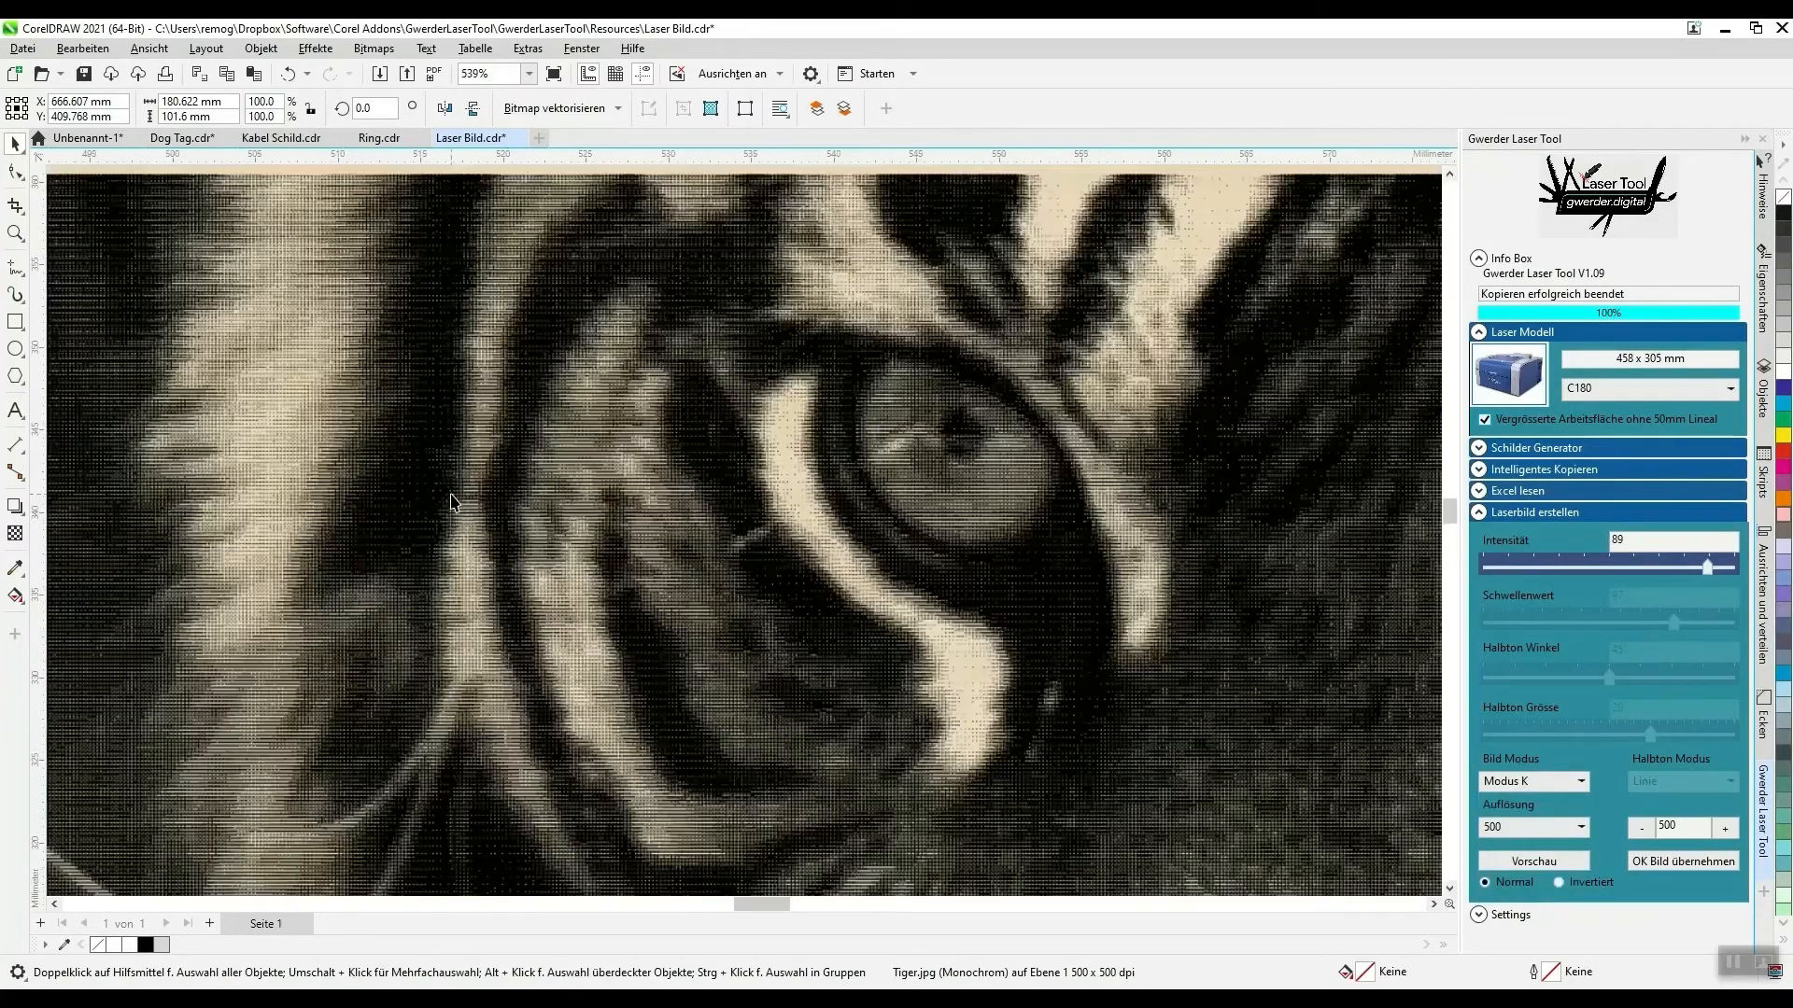
scroll(451, 501, down, 1)
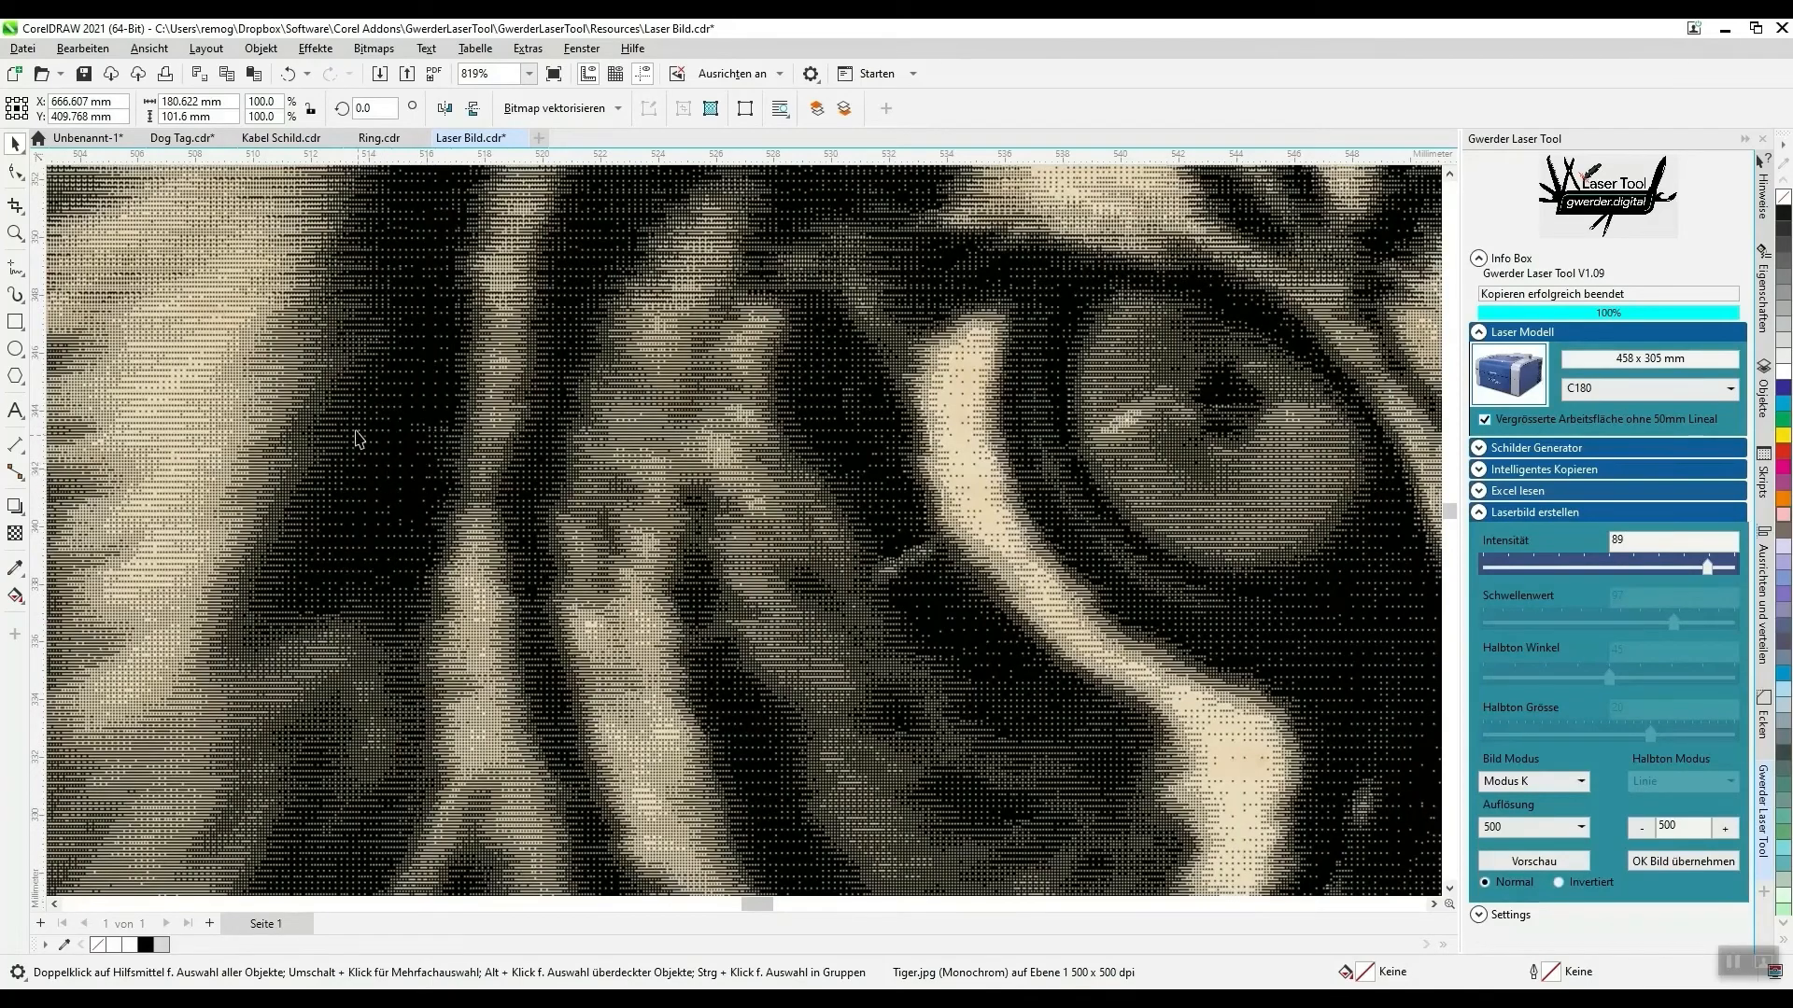
scroll(360, 431, down, 1)
scroll(359, 432, down, 8)
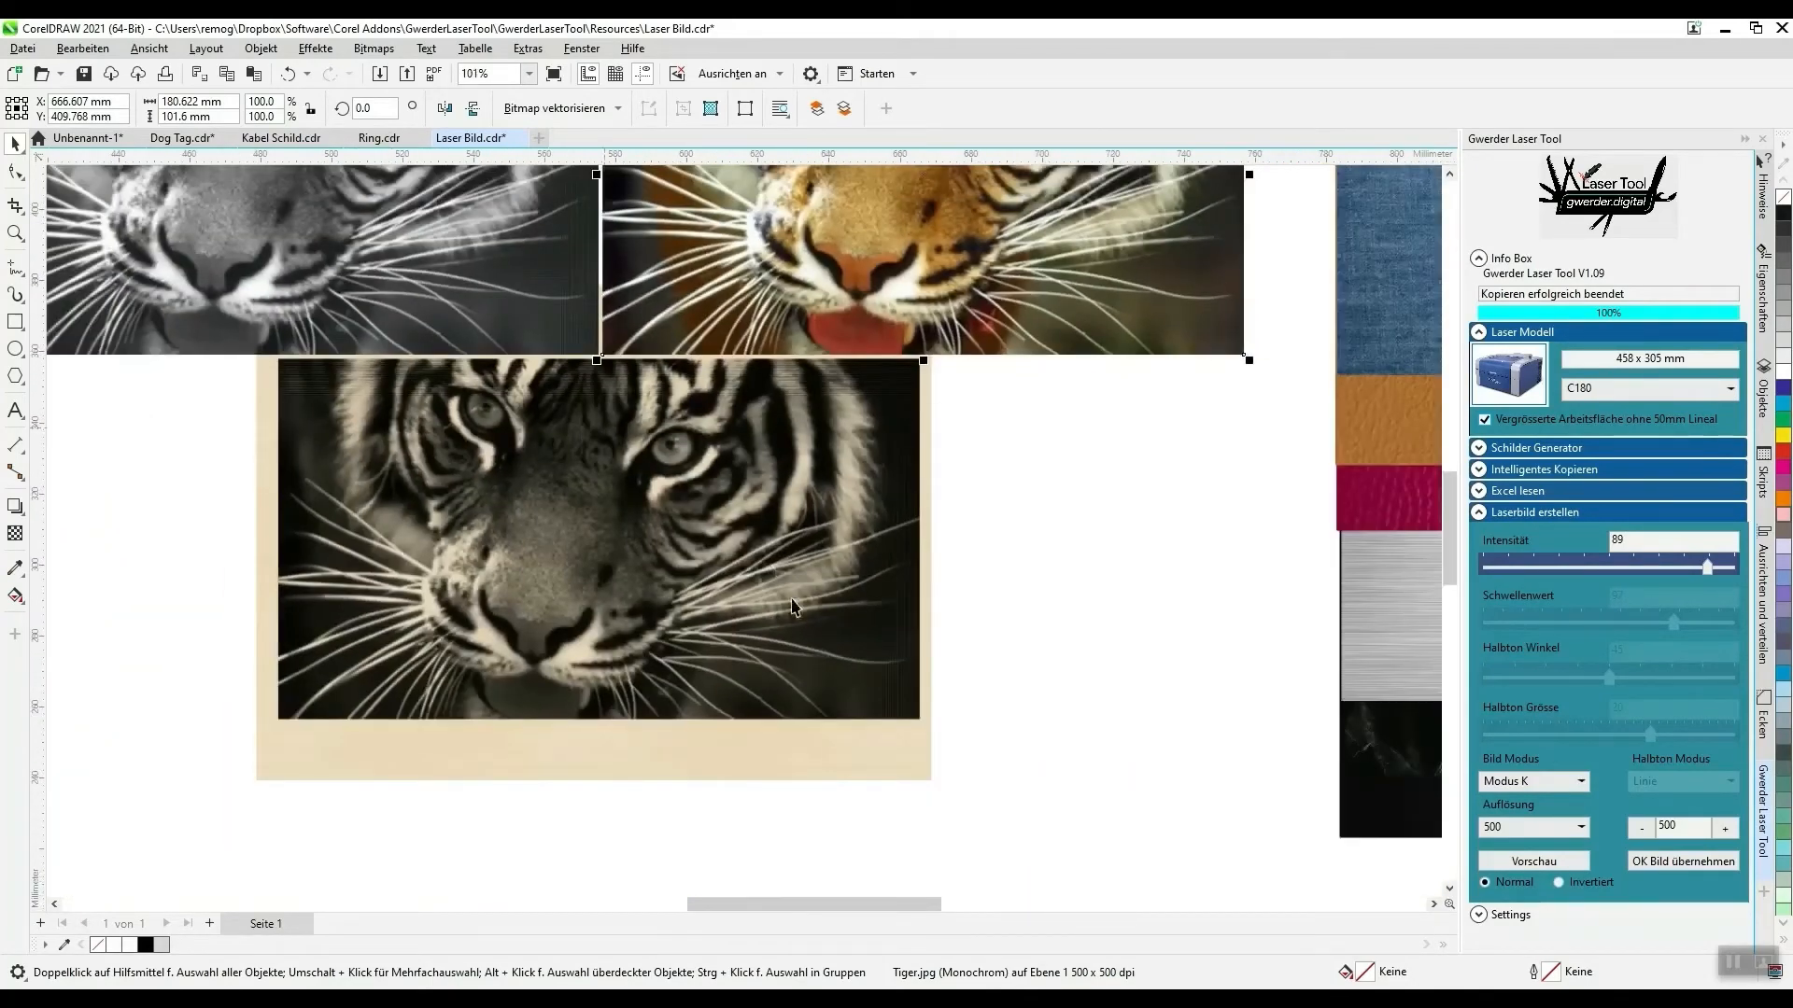
scroll(697, 280, down, 1)
scroll(698, 280, up, 1)
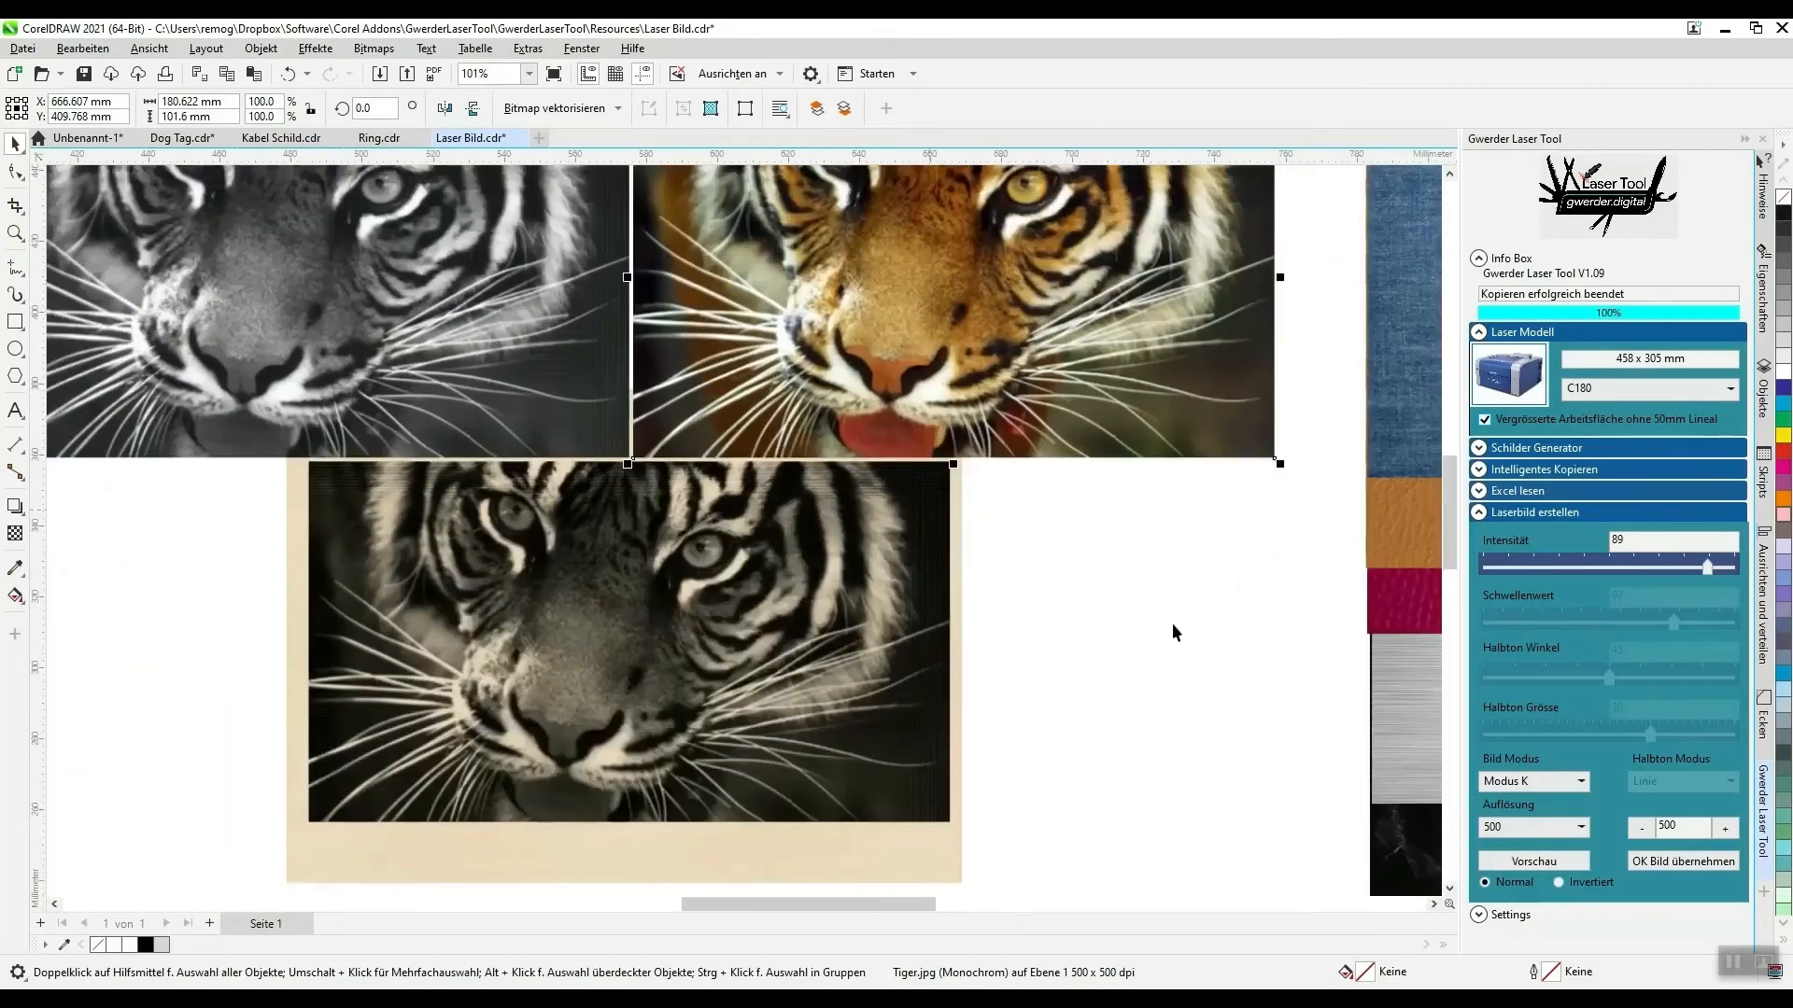
- Set the tiger image's Bild Modus to Modus 2 and its Intensität to 100, and compare the previews
click(1550, 782)
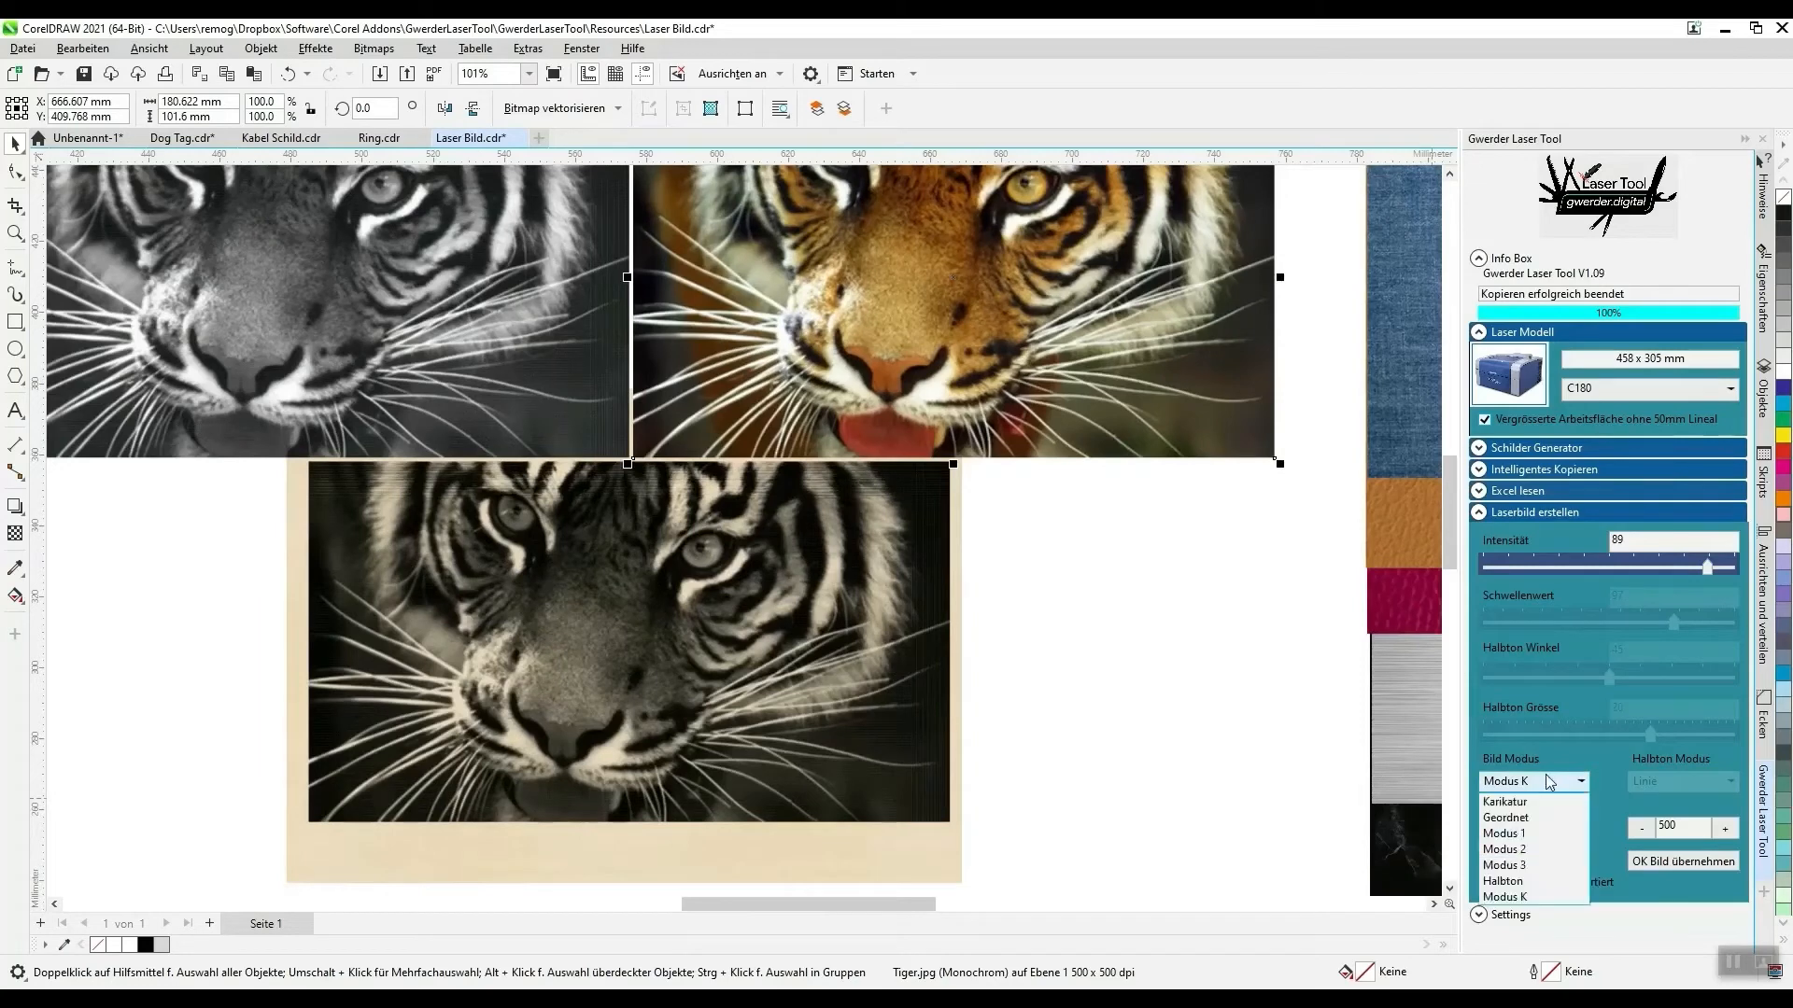
click(1519, 850)
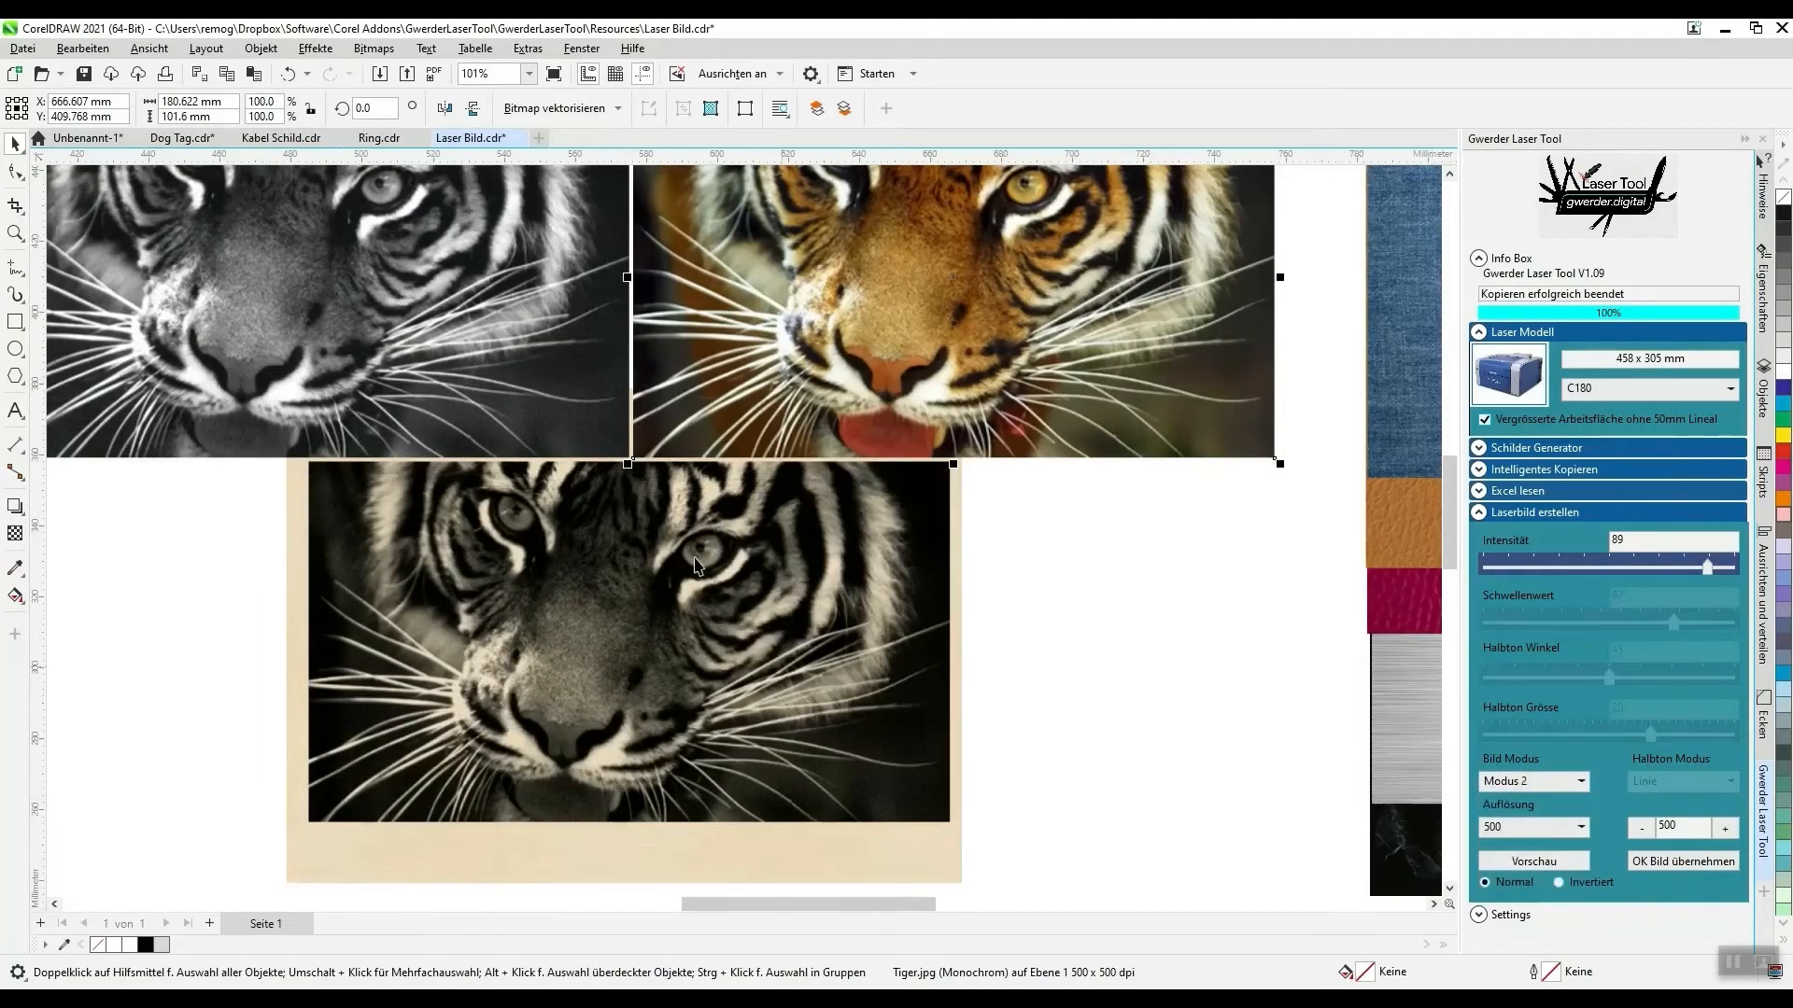
scroll(495, 410, up, 1)
scroll(513, 420, down, 1)
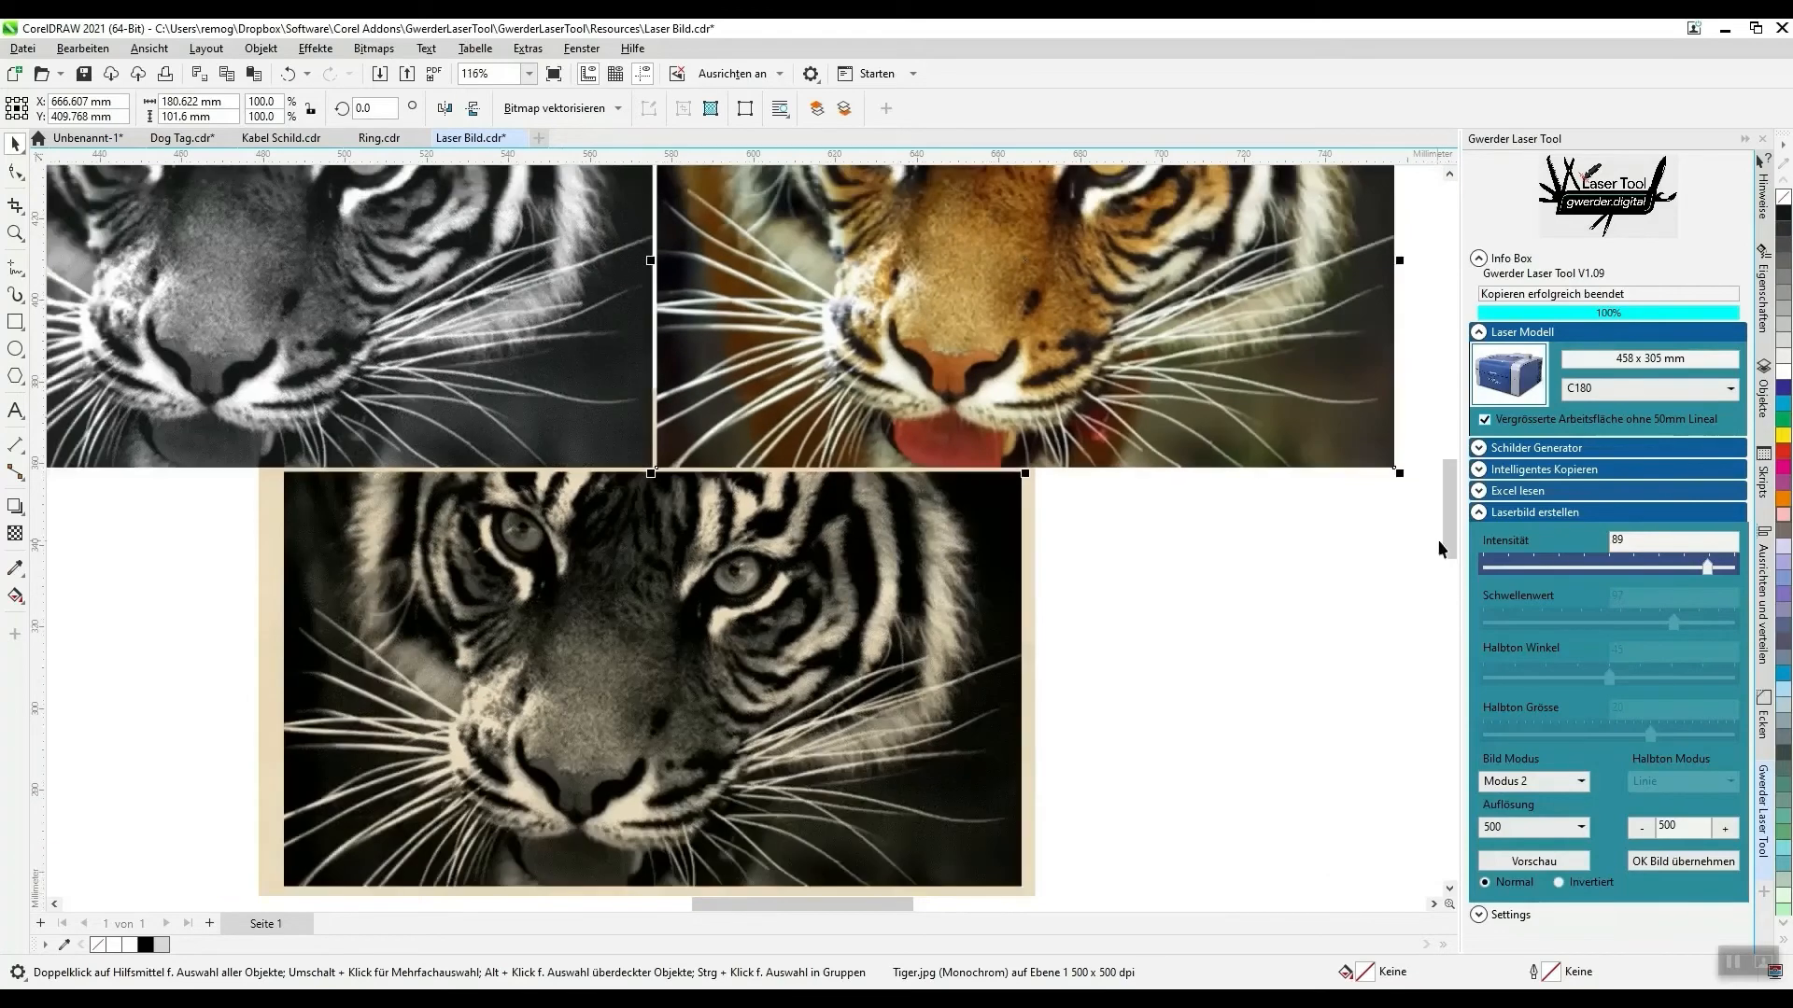
drag(1677, 567, 1751, 584)
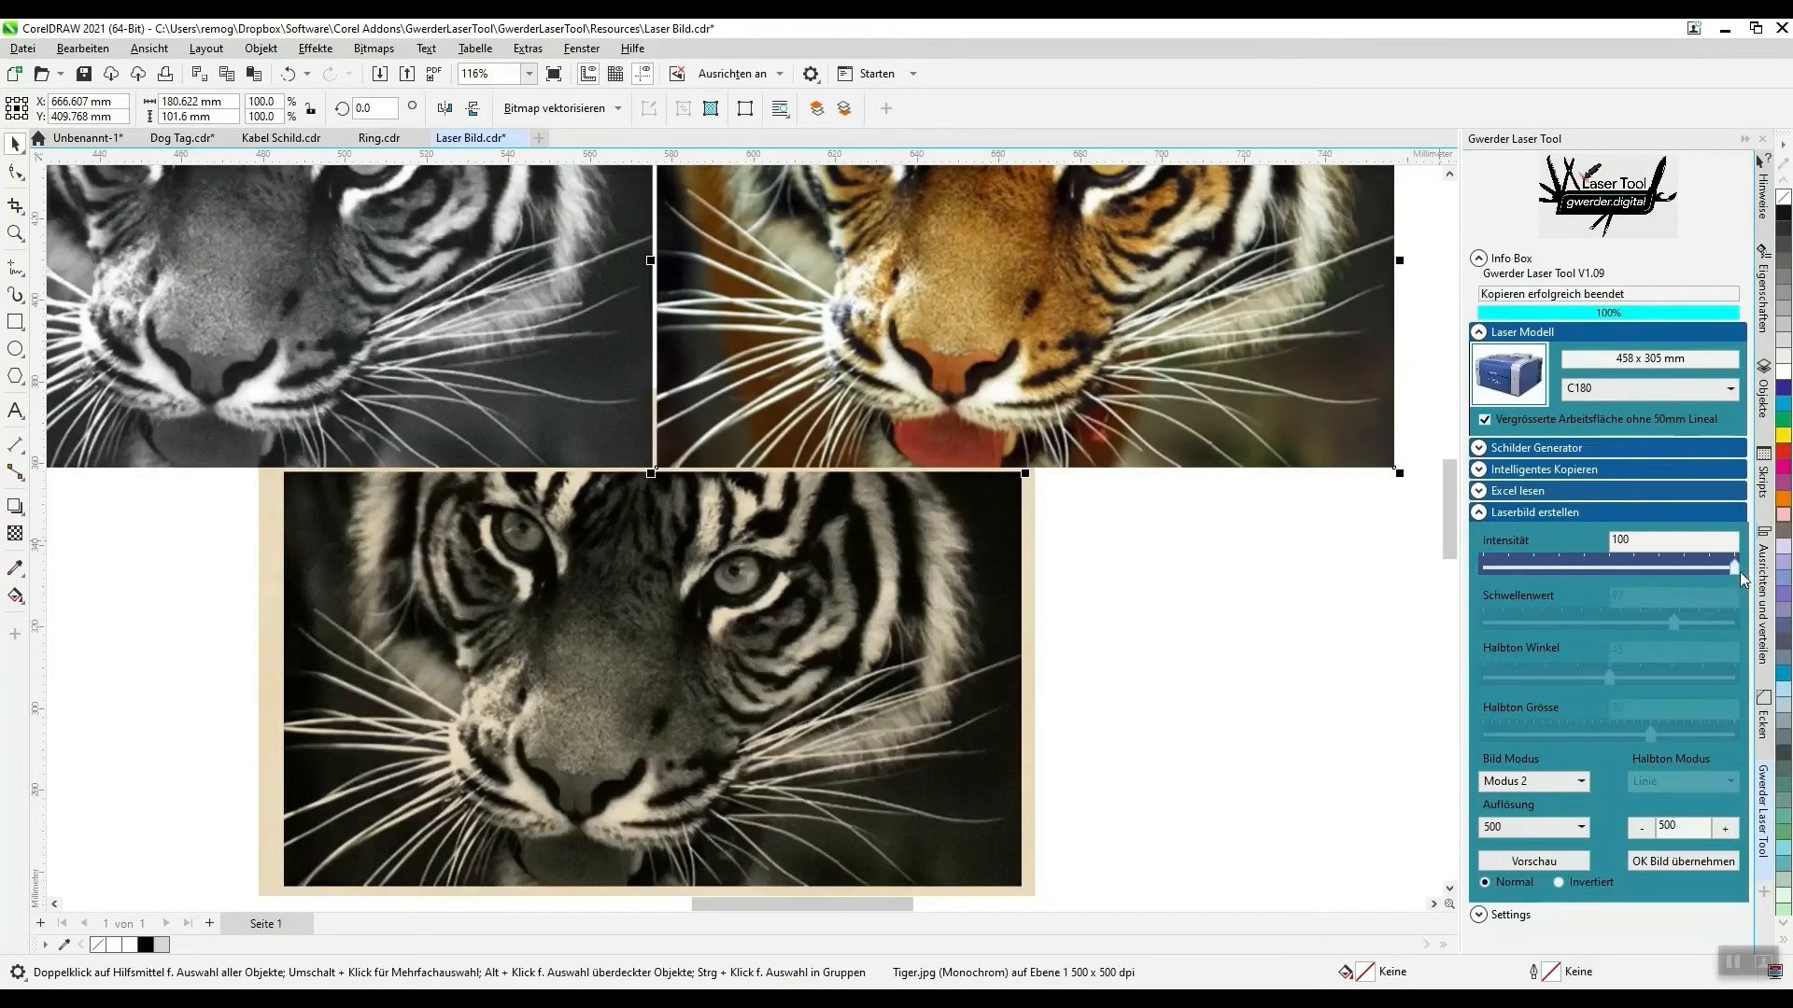
scroll(1256, 627, down, 2)
scroll(966, 360, up, 1)
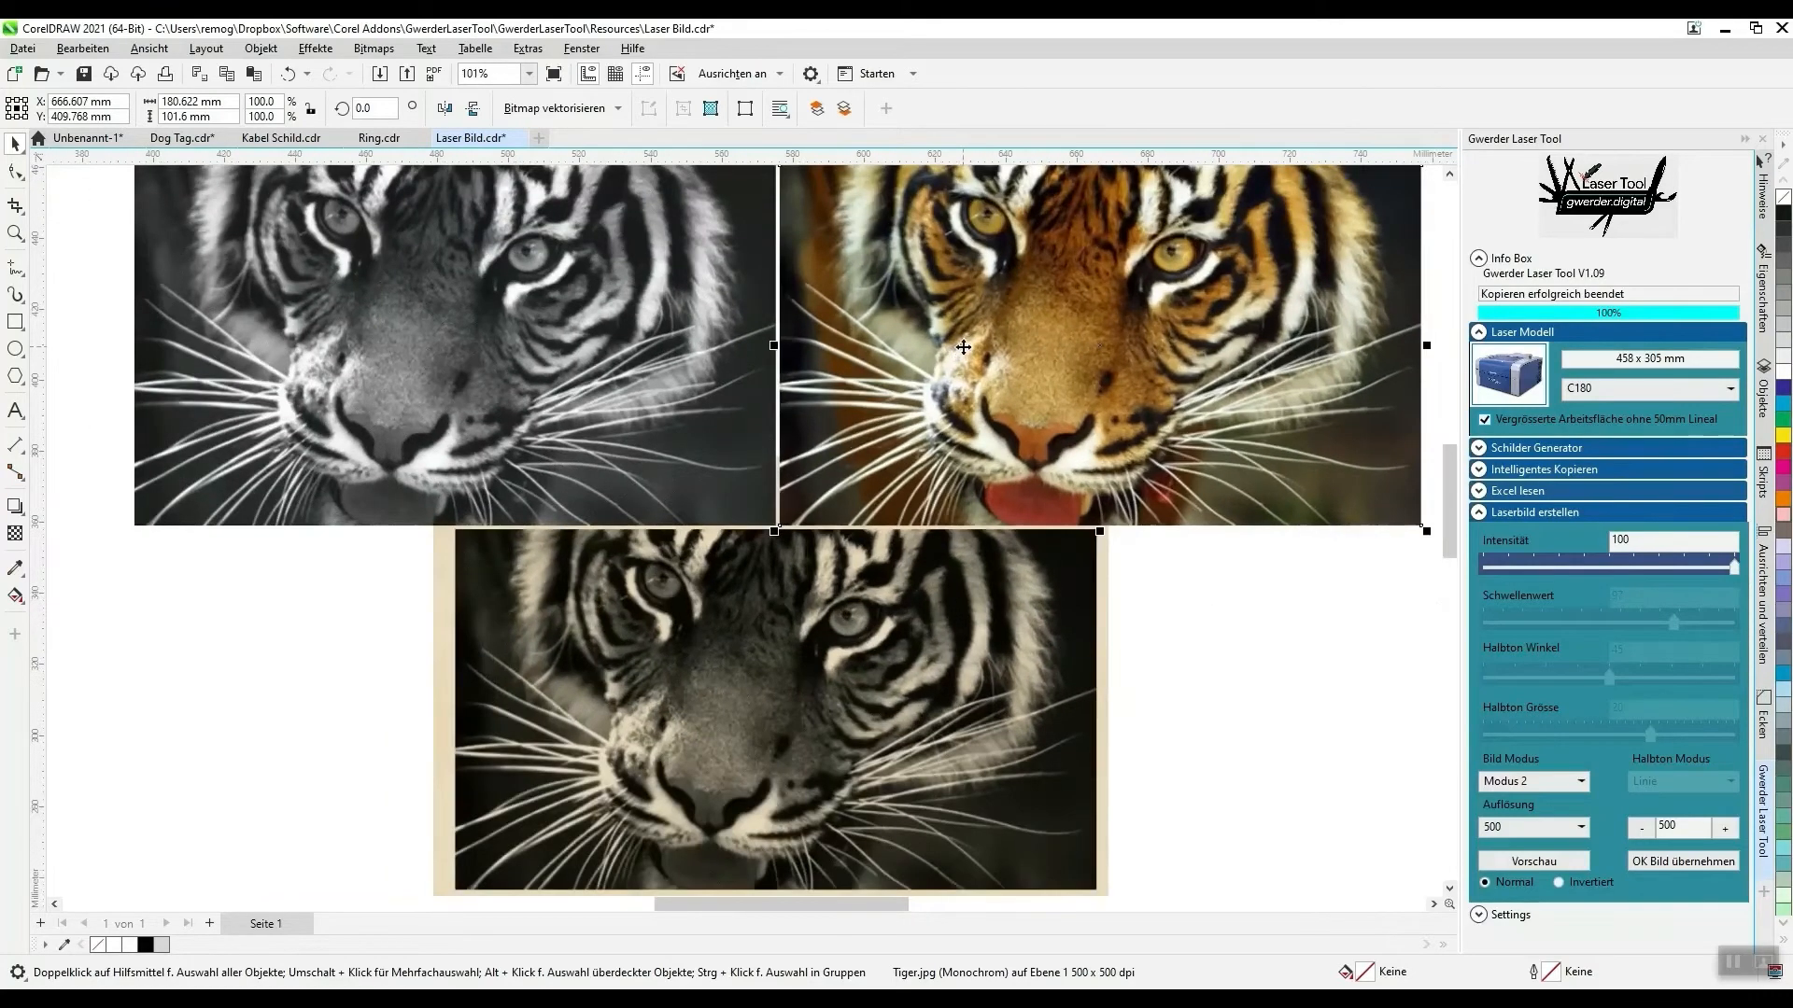
- Accept the Modus 2 laser image of the tiger at a resolution of 500 and deselect it
scroll(890, 441, down, 1)
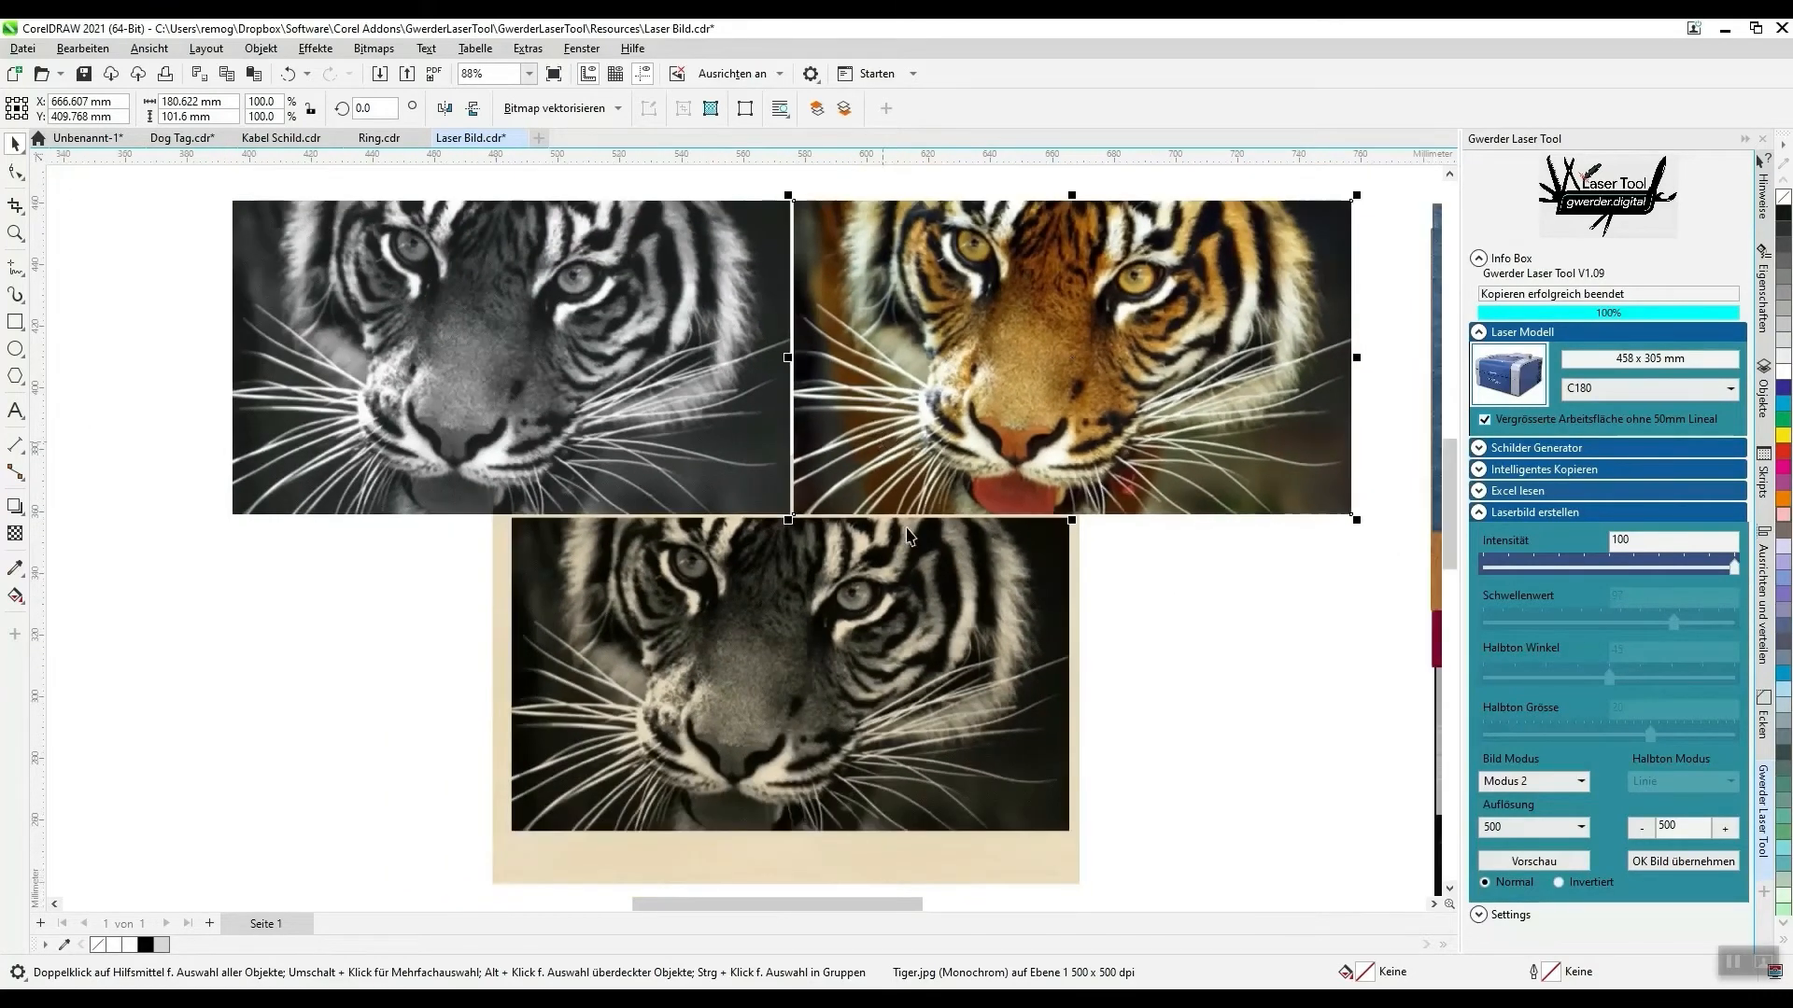
click(1660, 862)
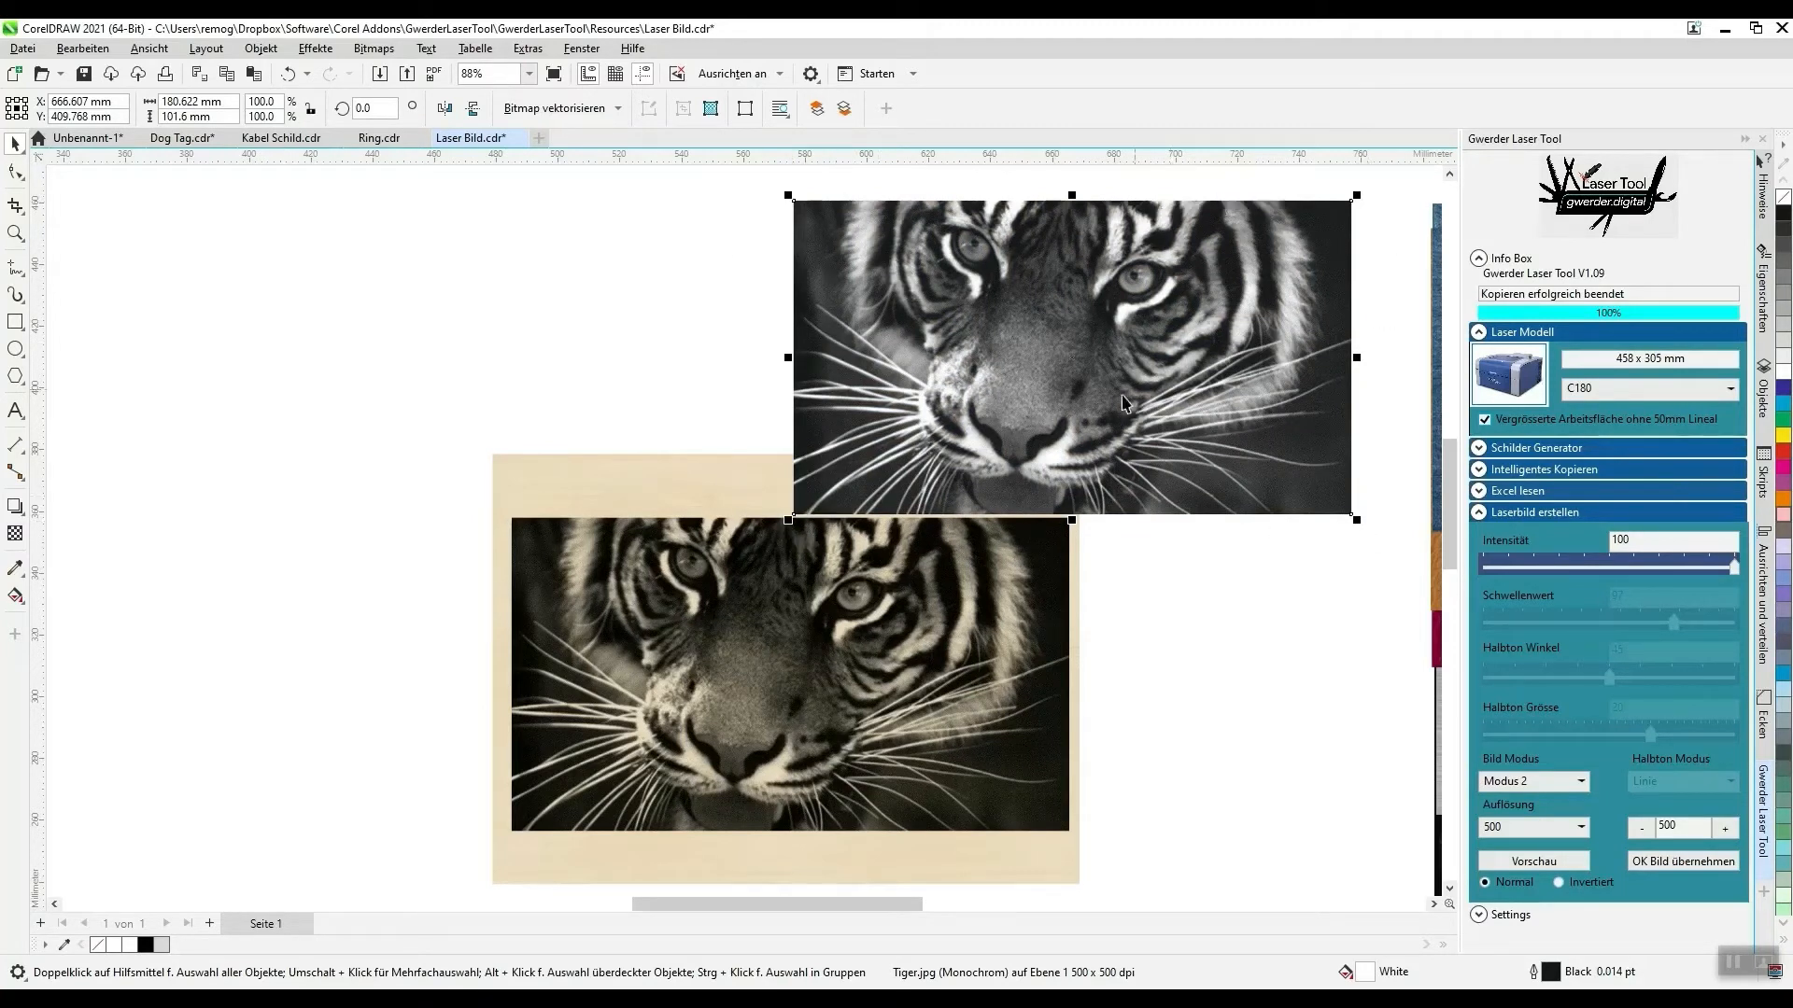
click(641, 355)
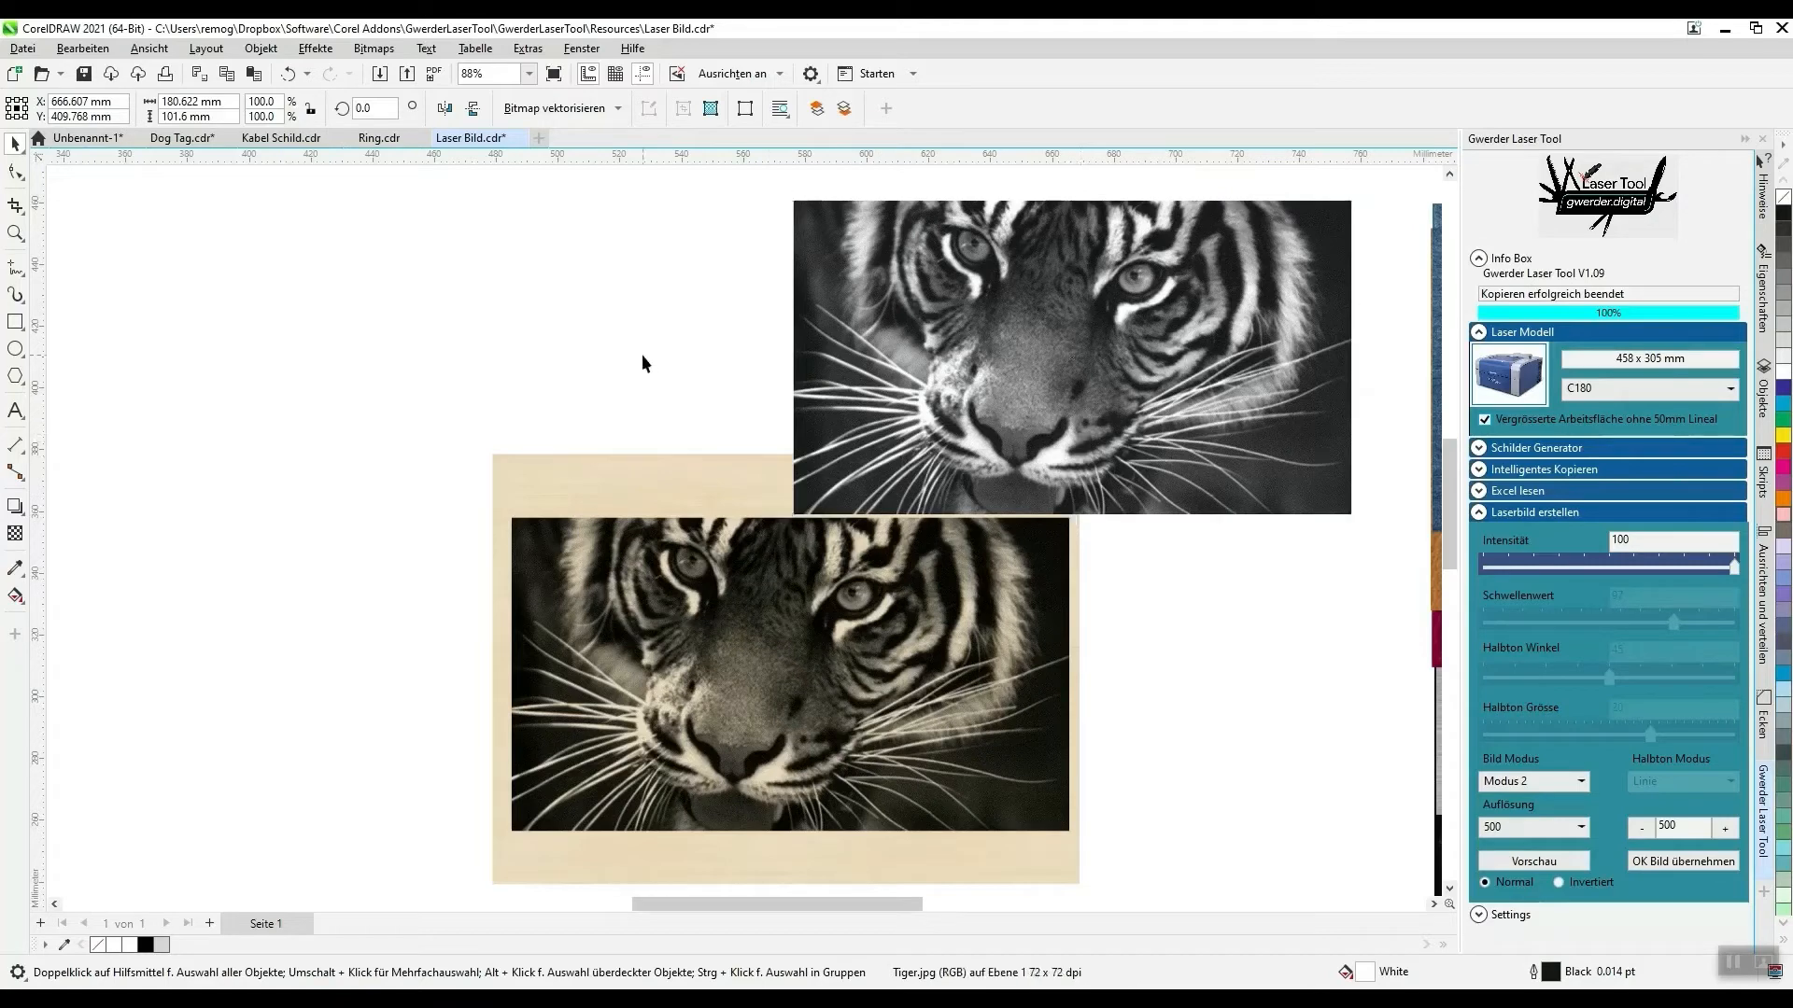
- Move the wood sample together with its tiger preview clear of the accepted tiger image
scroll(1088, 798, down, 3)
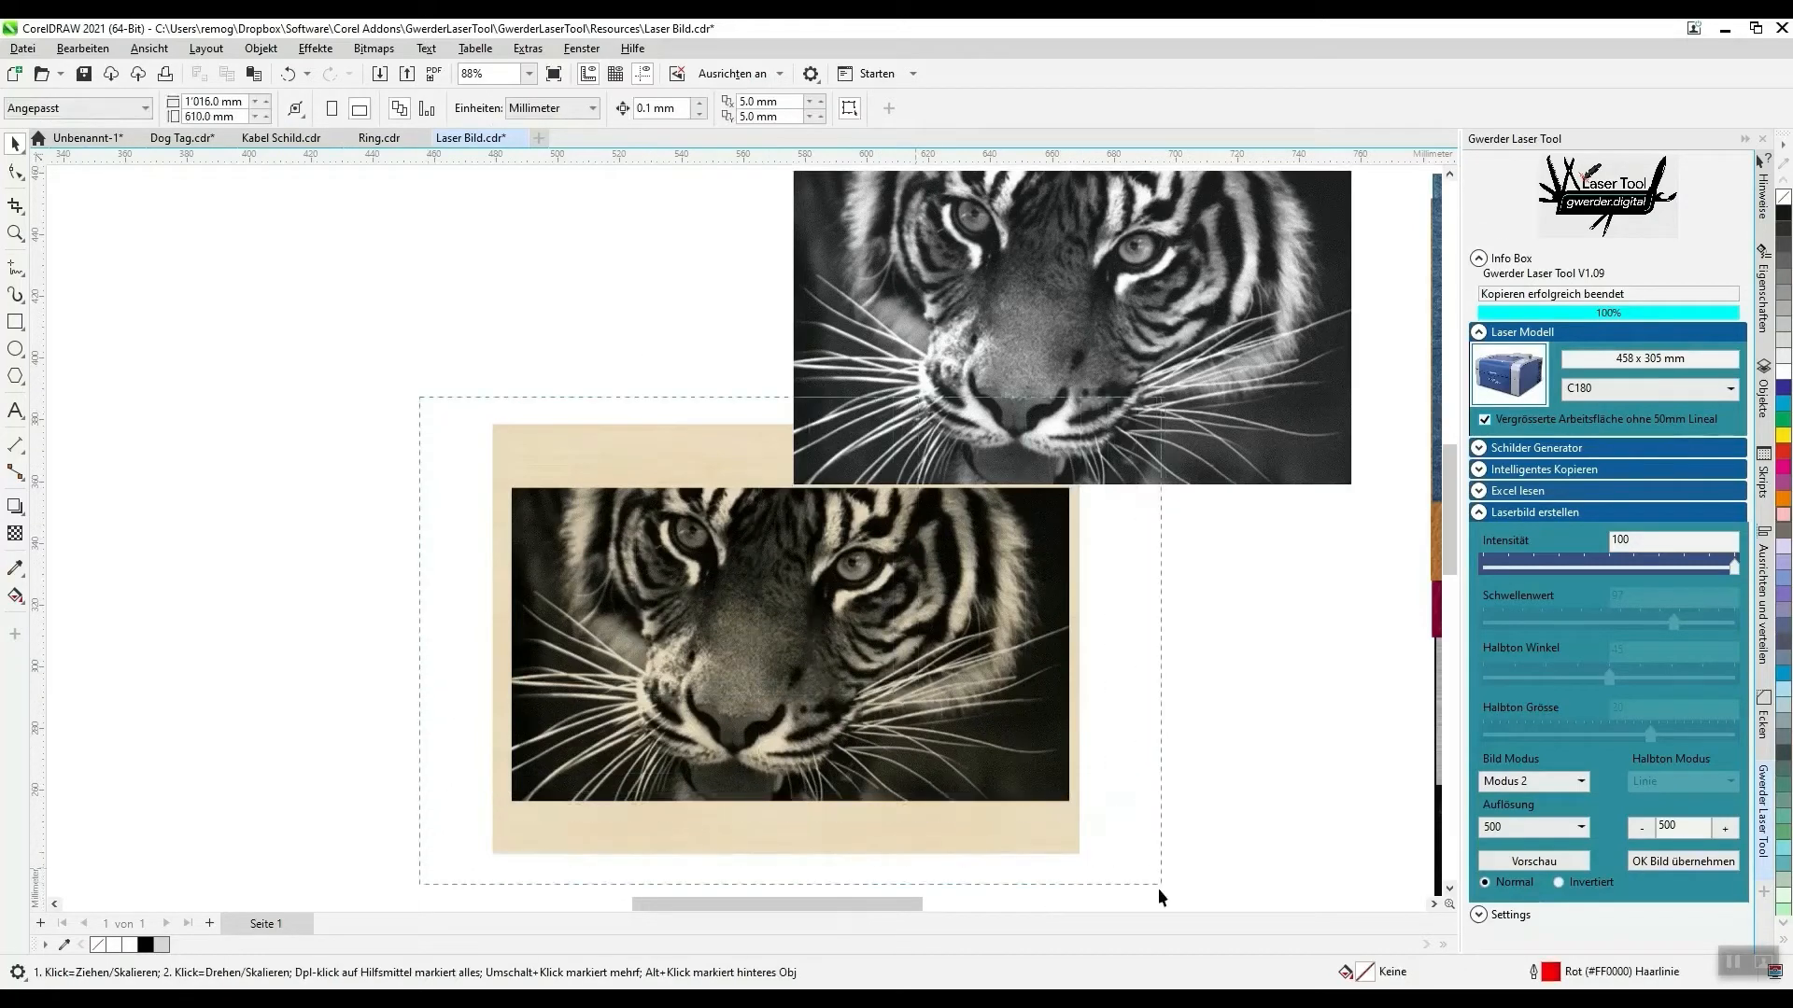
click(659, 424)
drag(633, 431, 703, 715)
drag(822, 805, 984, 638)
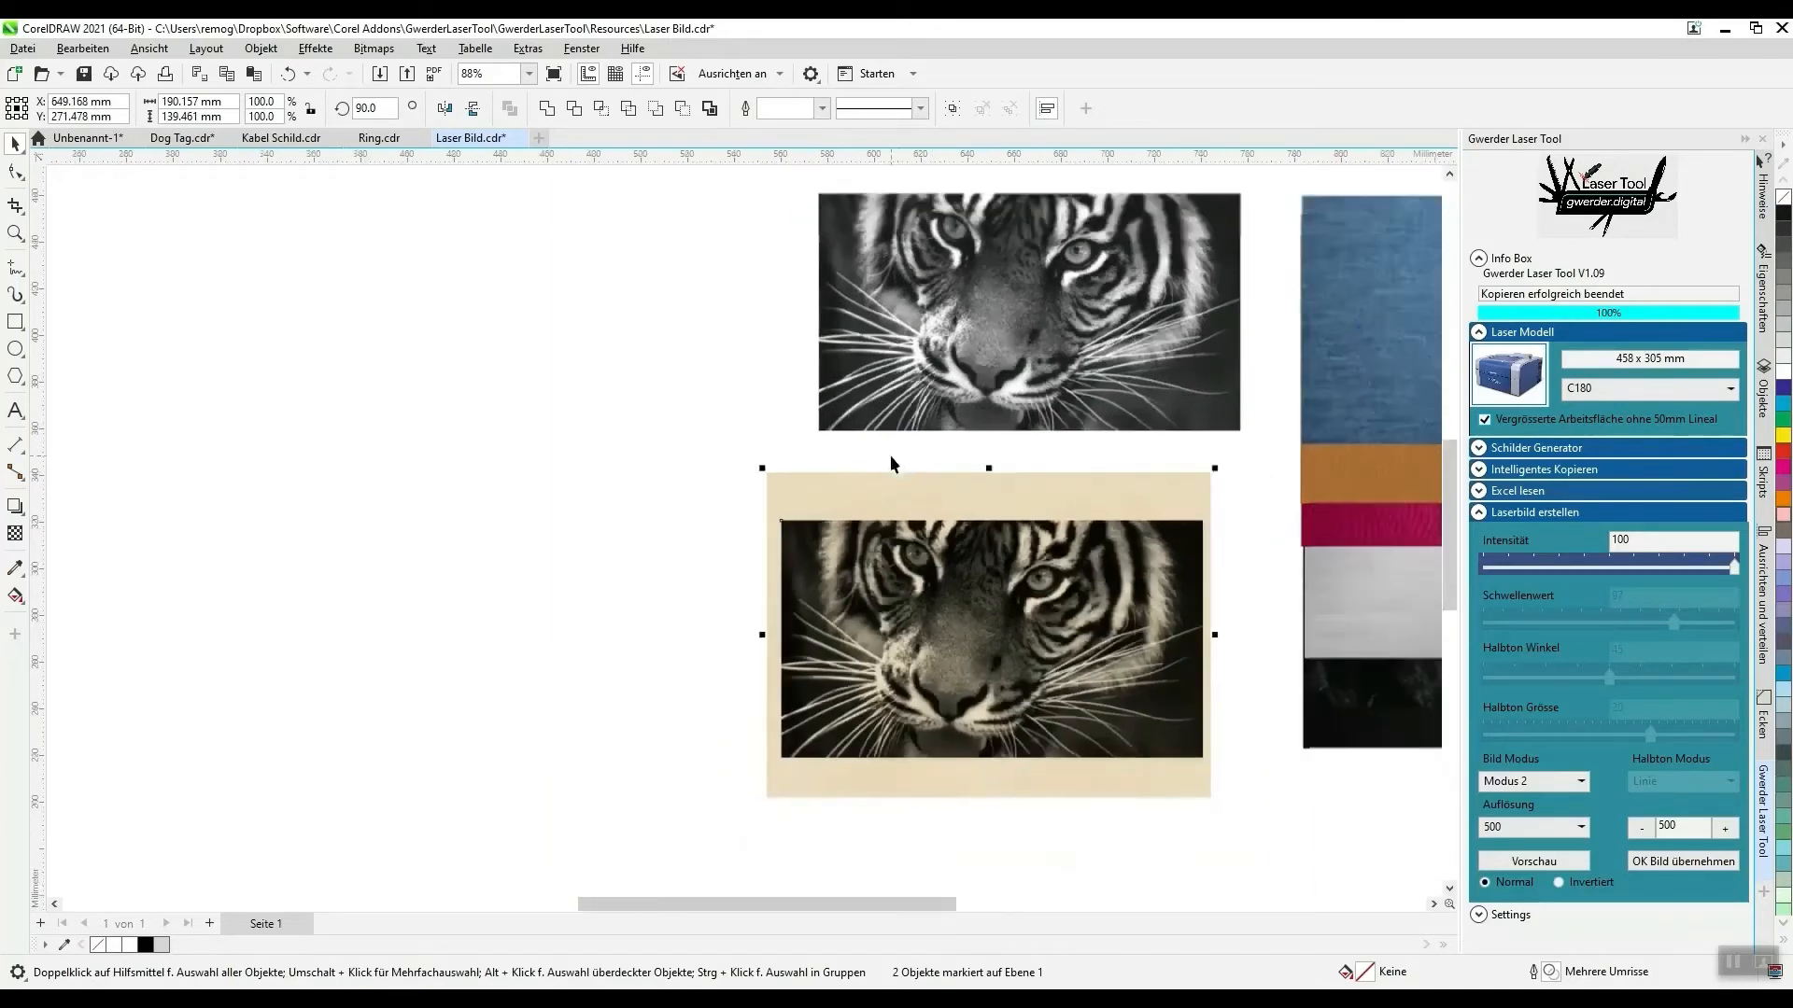
- Move the accepted monochrome tiger image off the colour original so the two sit side by side
scroll(892, 453, down, 1)
click(1029, 294)
drag(1056, 321, 759, 345)
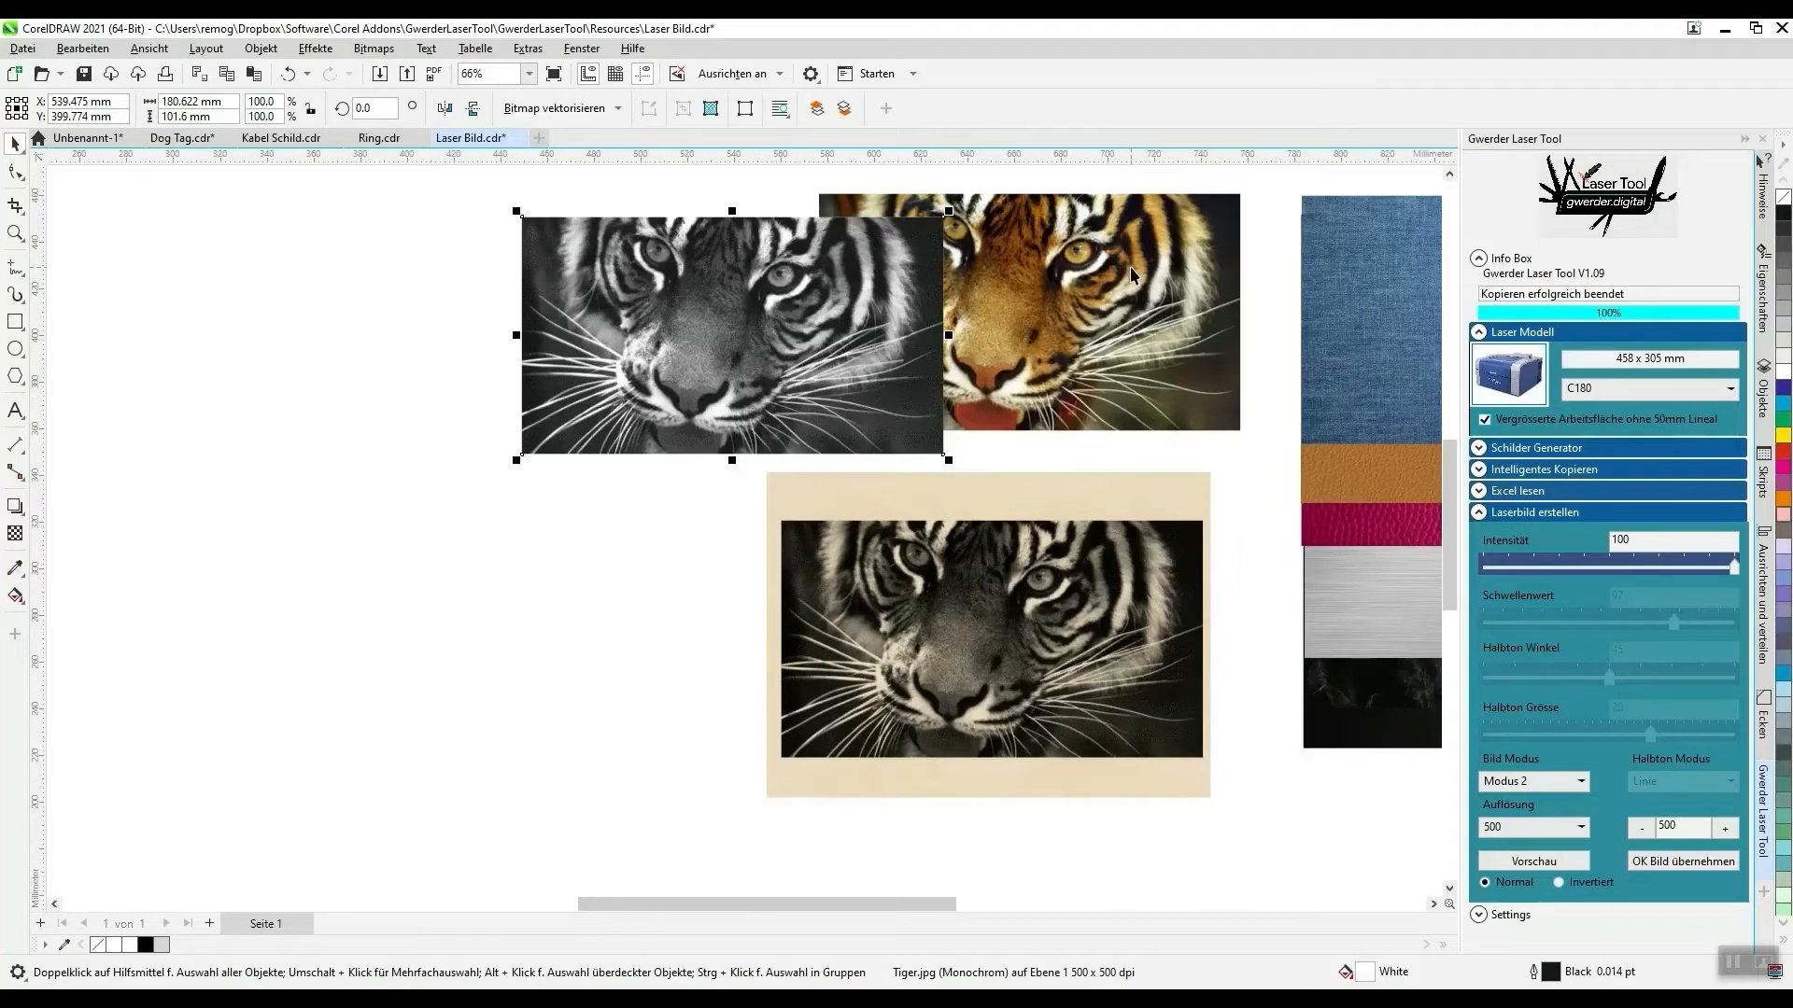
key(ctrl+z)
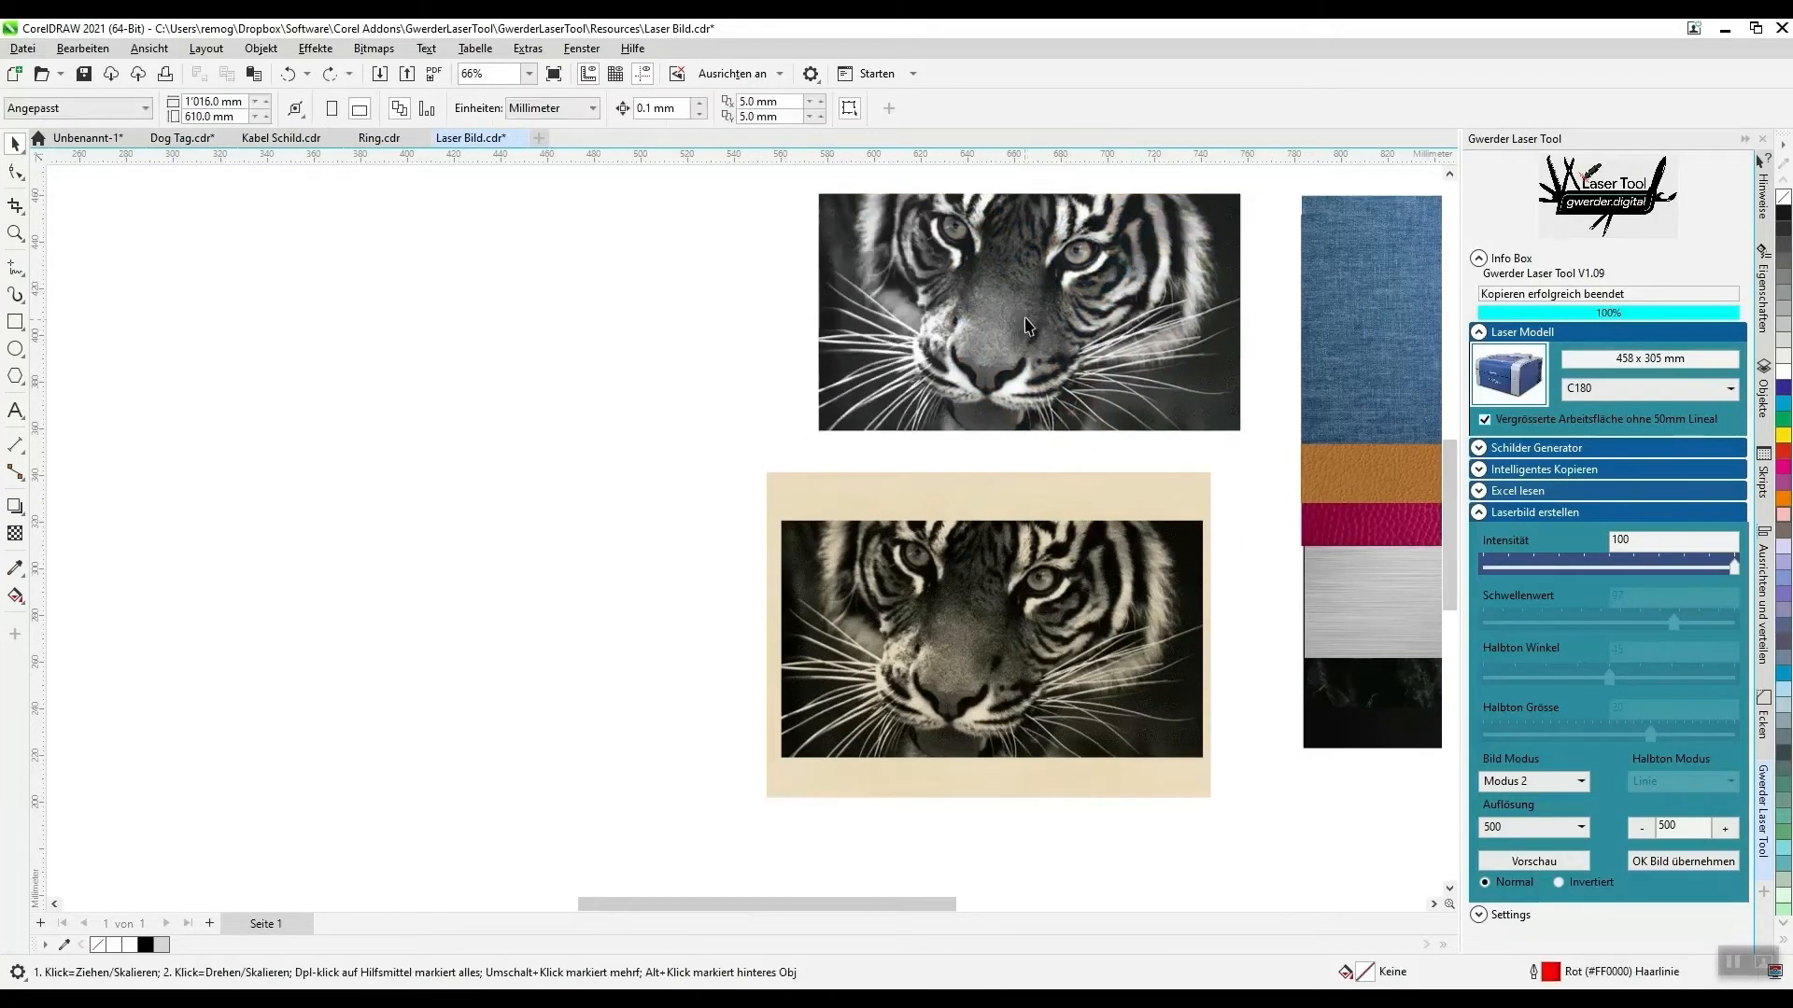
drag(1022, 313, 519, 328)
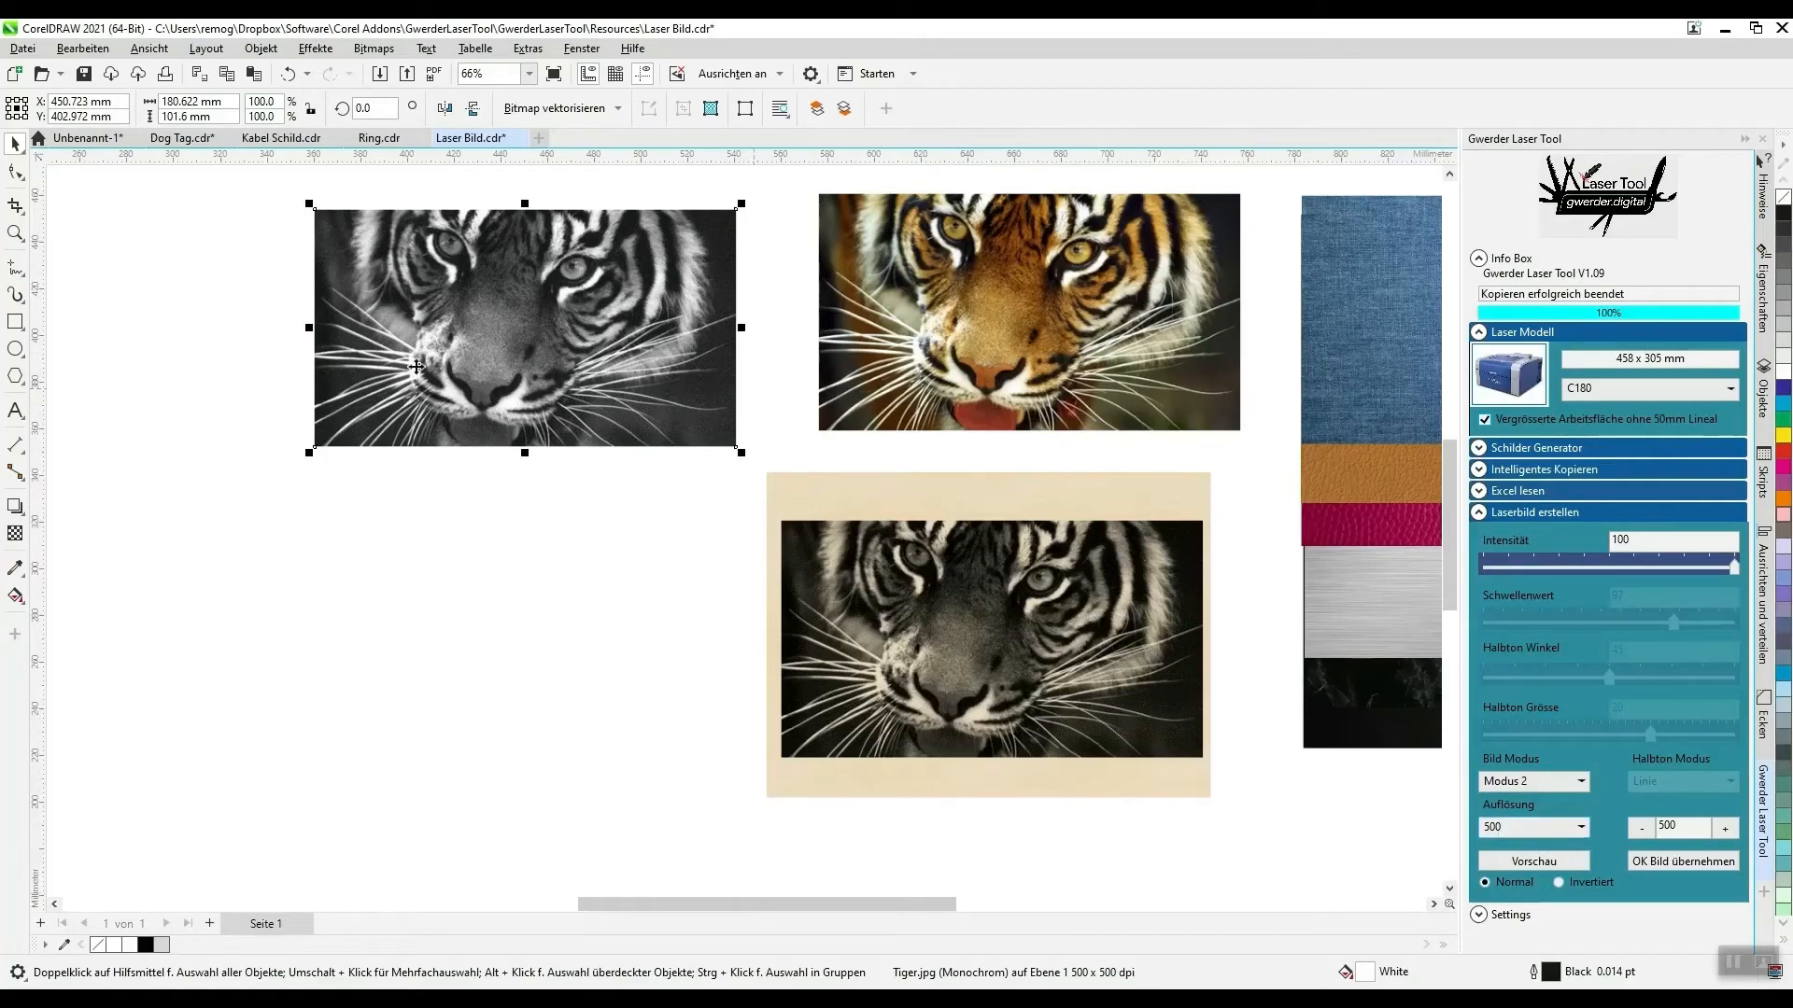
- Examine the monochrome tiger's dot structure up close, switching the document to the Pixel view
scroll(341, 223, up, 10)
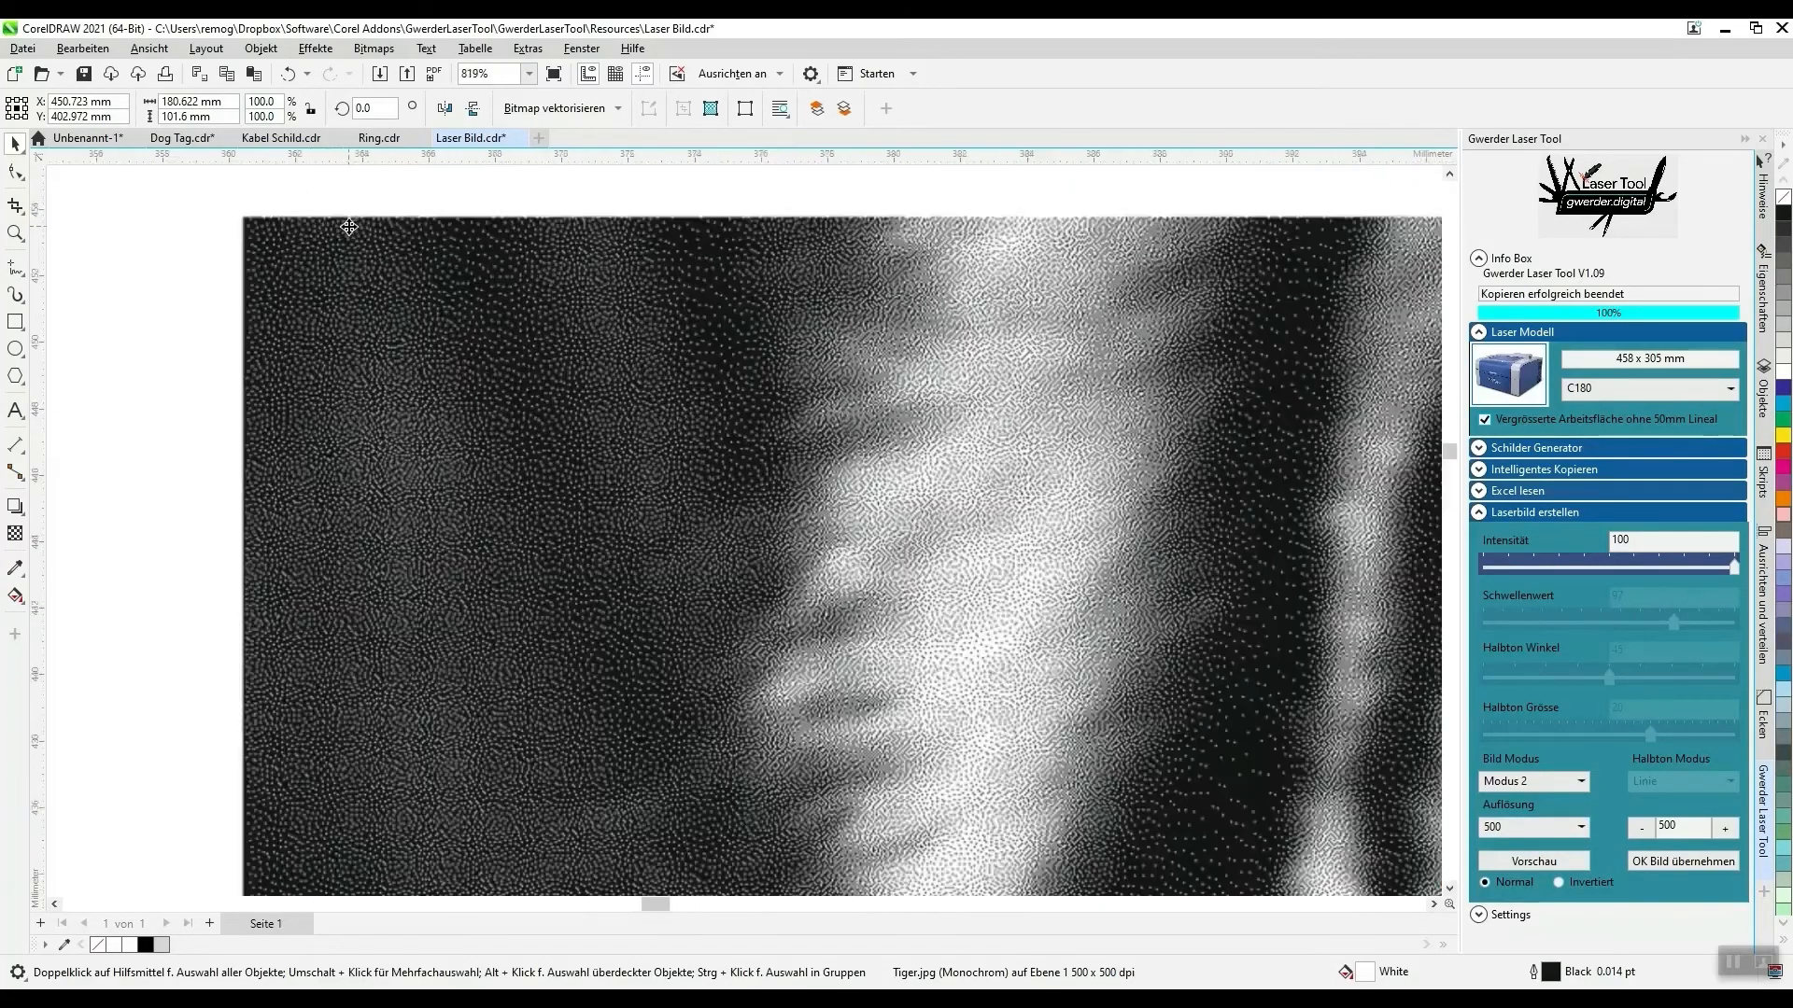
scroll(348, 227, up, 10)
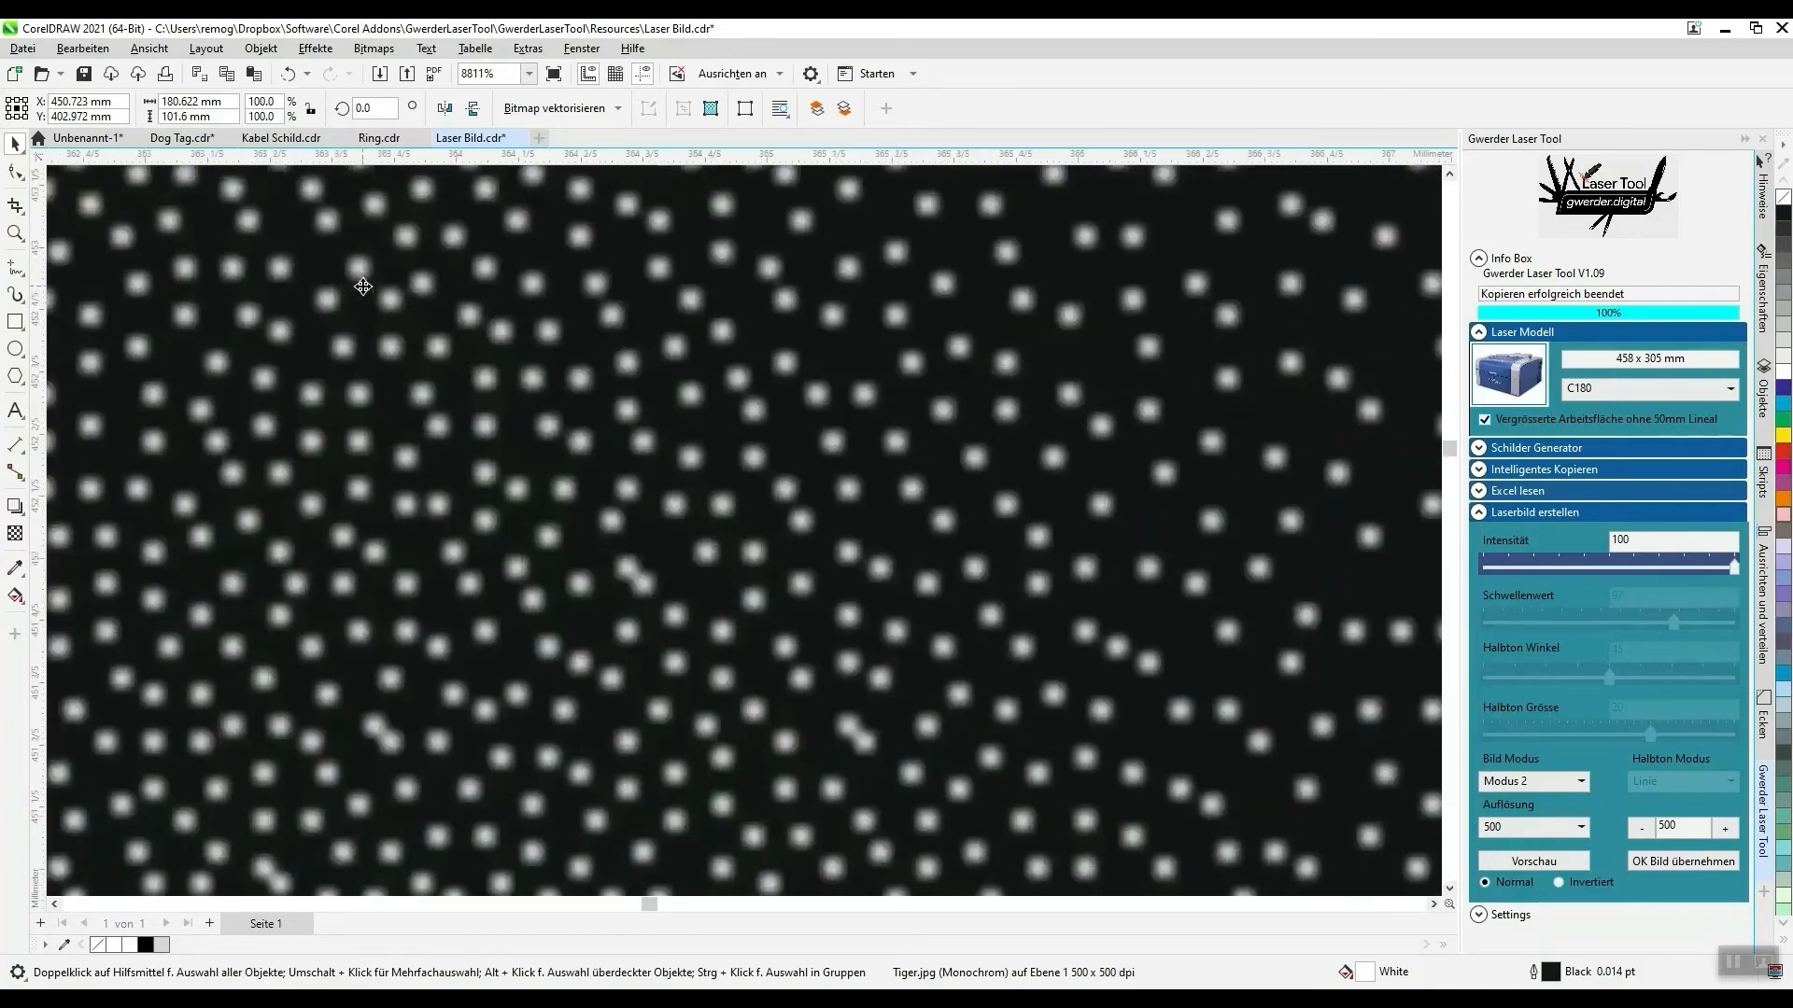
click(150, 49)
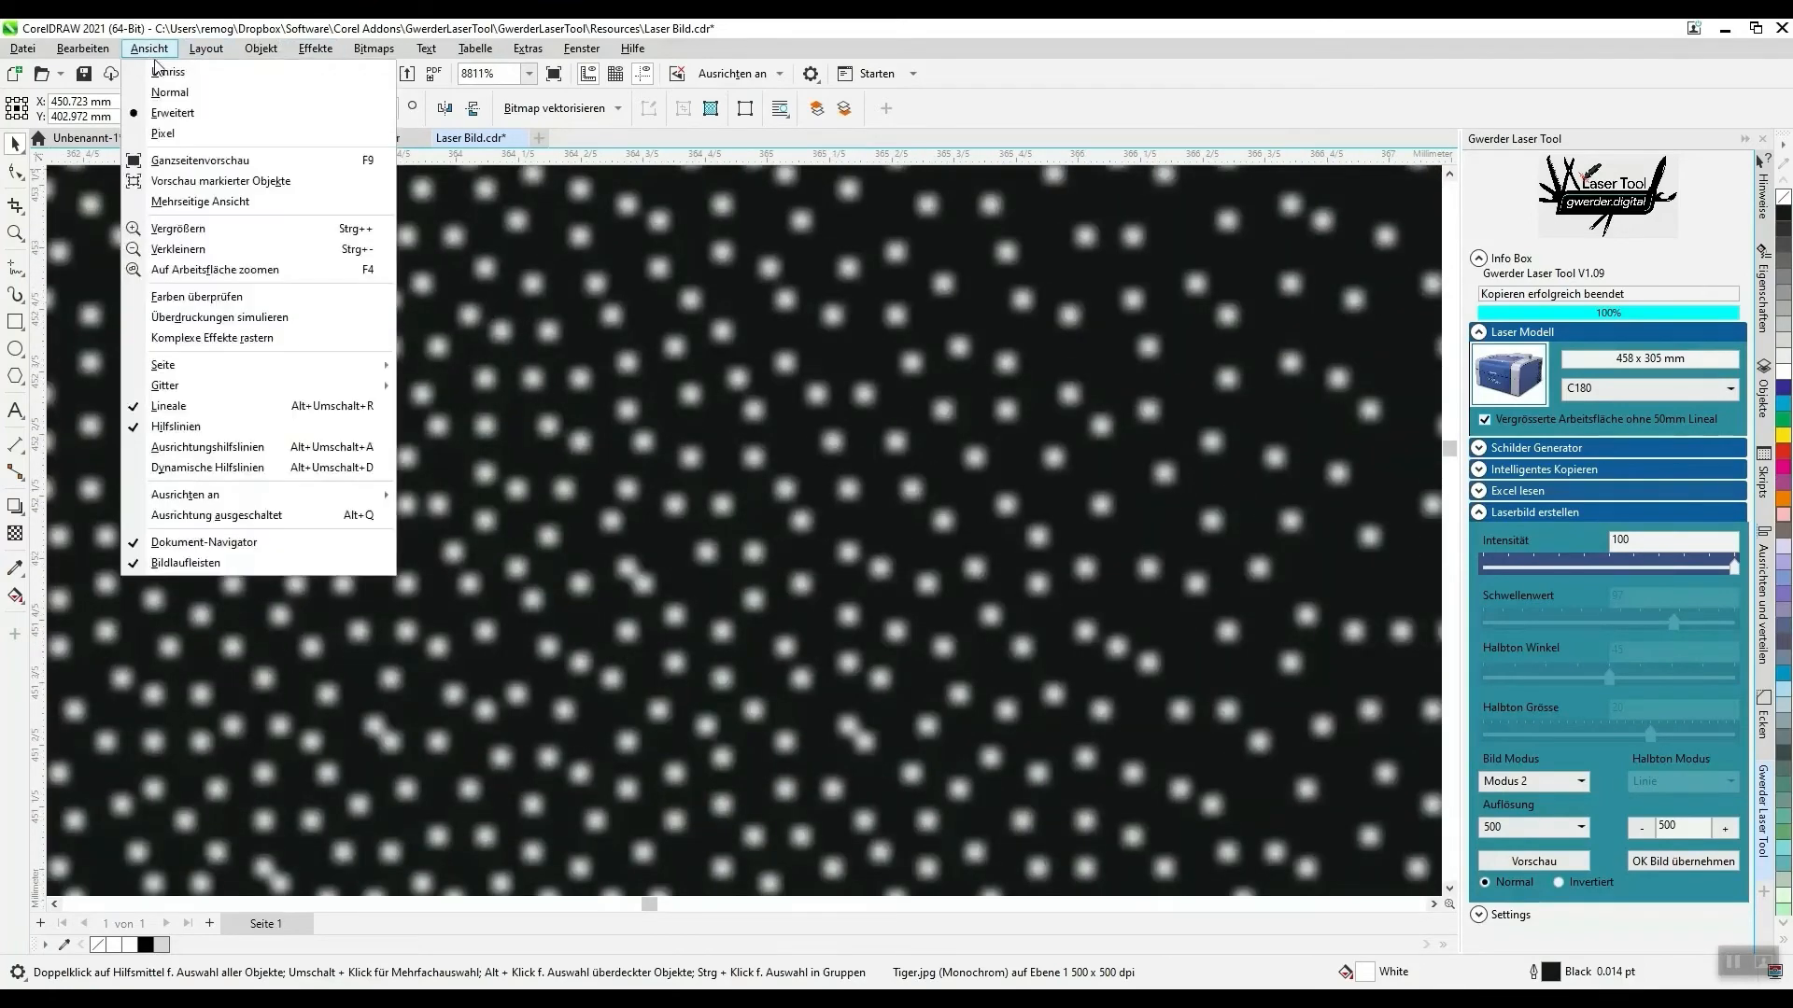
click(155, 140)
scroll(620, 393, down, 14)
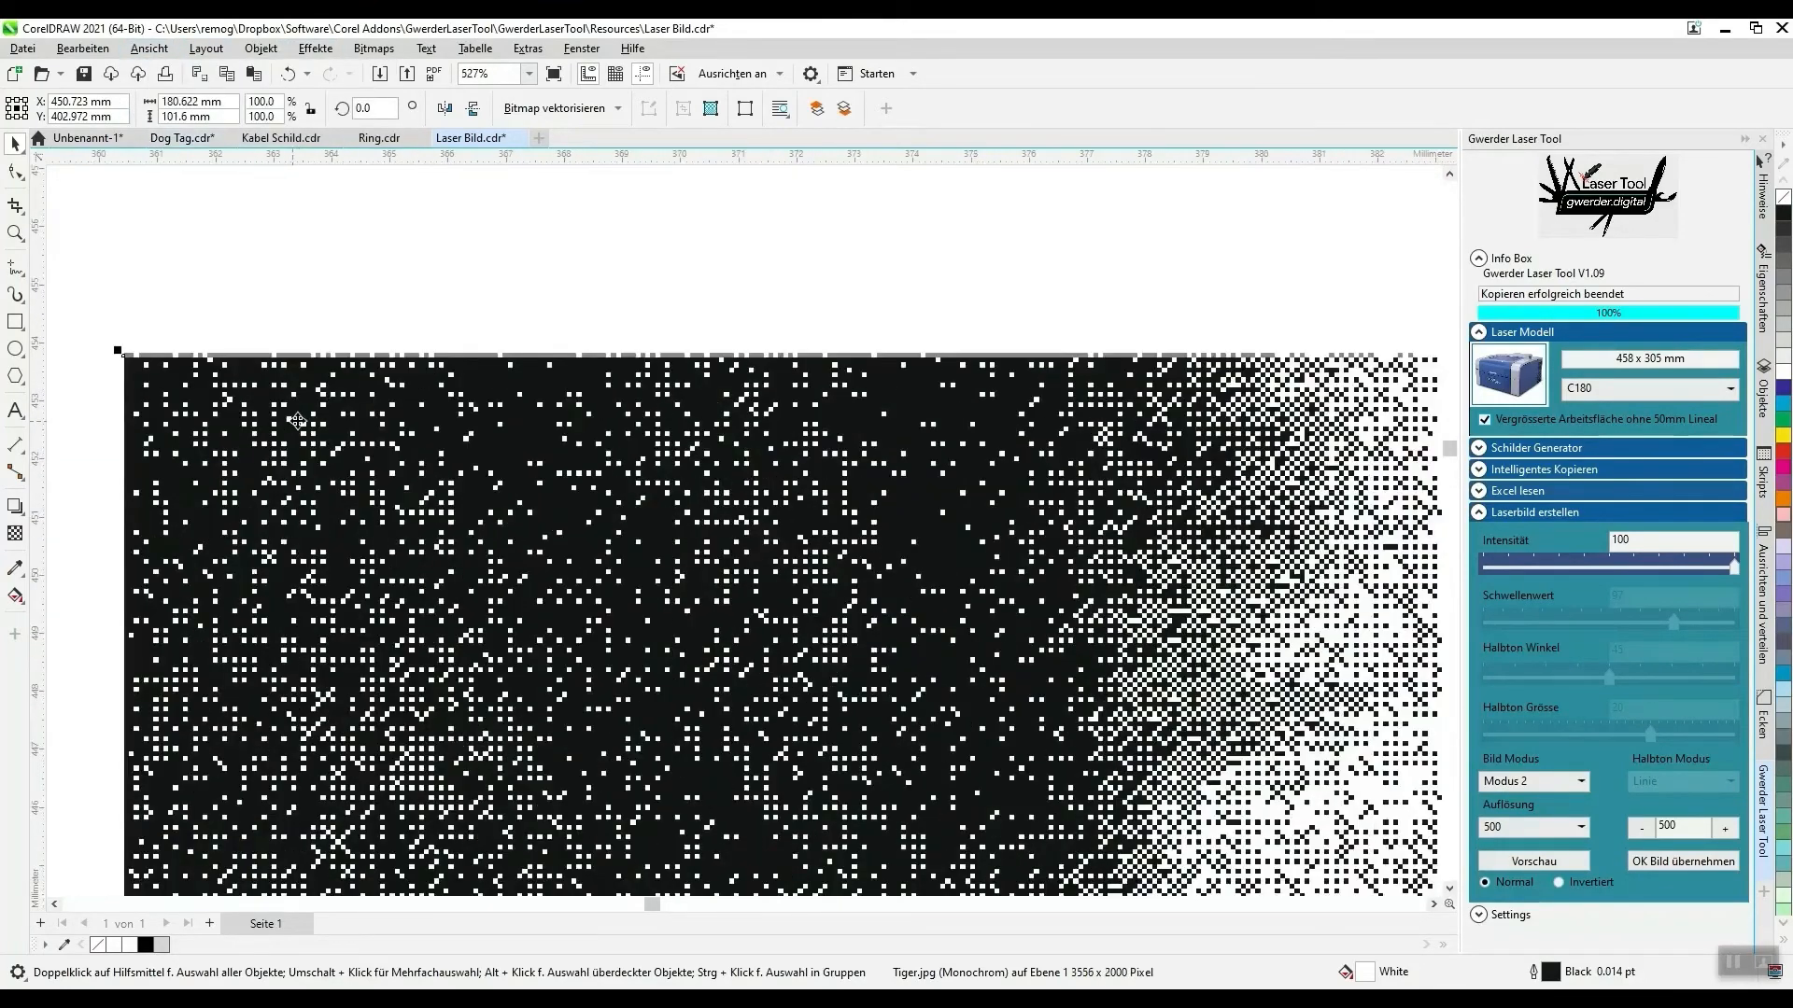
scroll(1030, 508, up, 7)
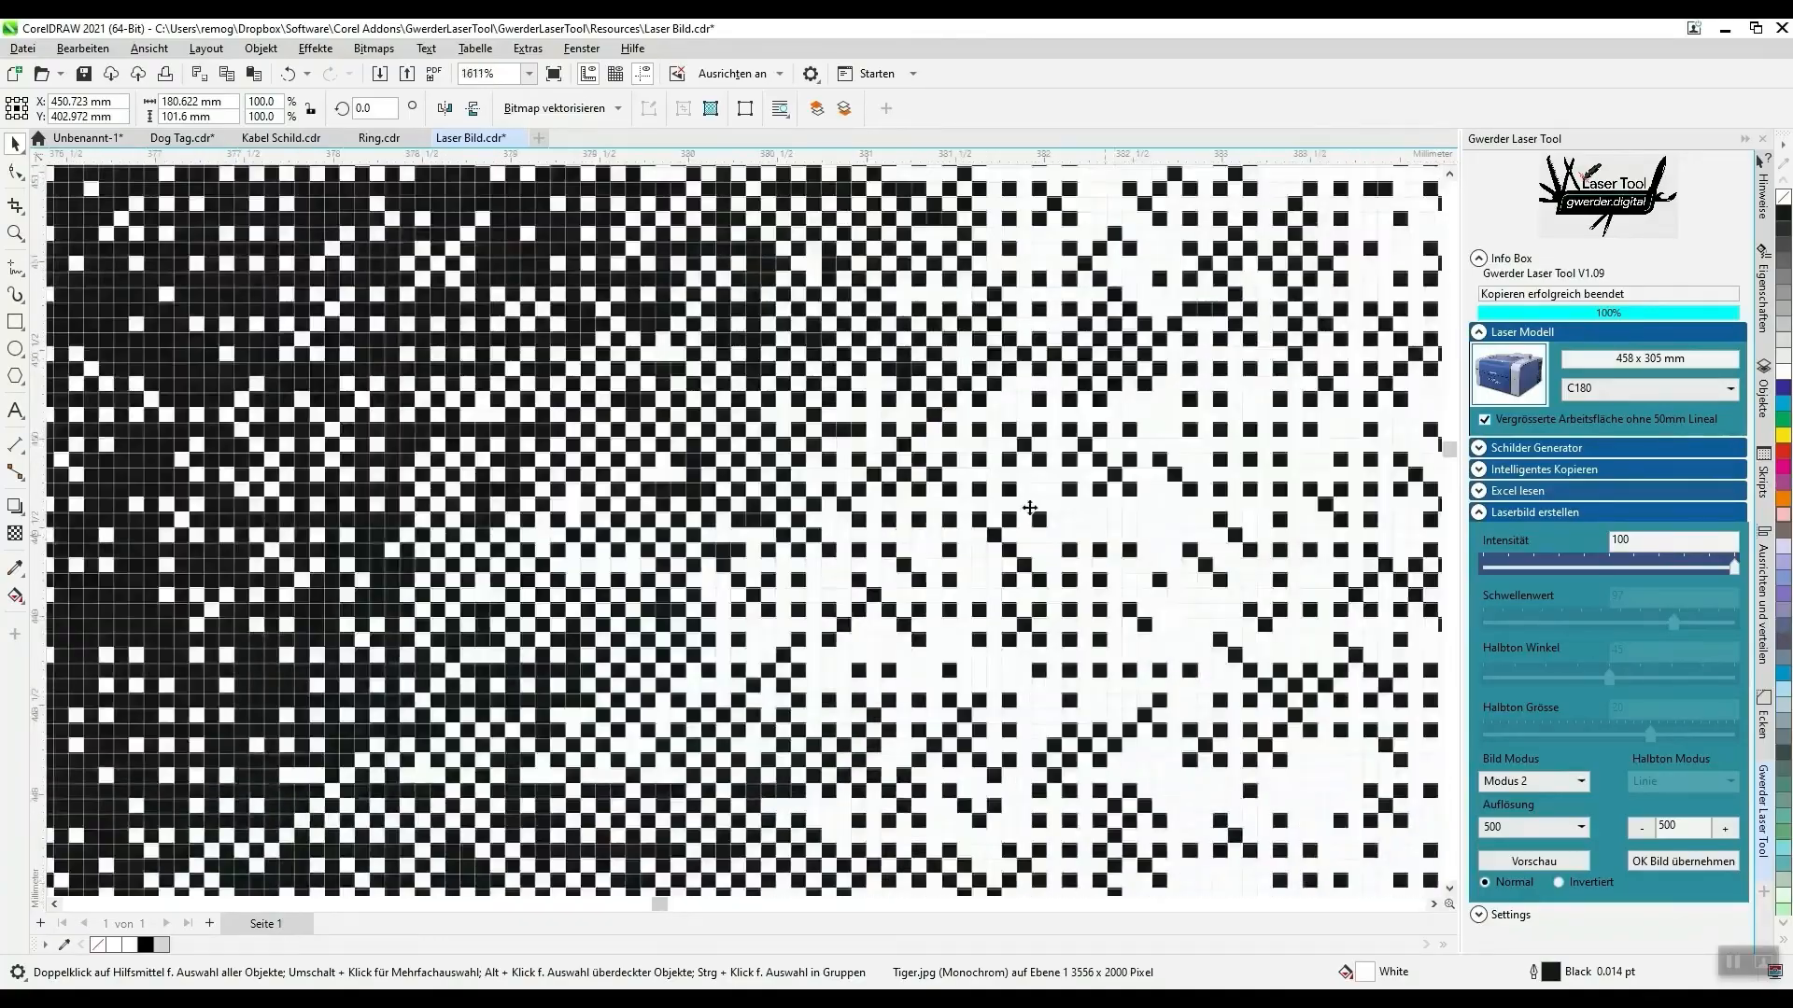
scroll(1060, 494, down, 14)
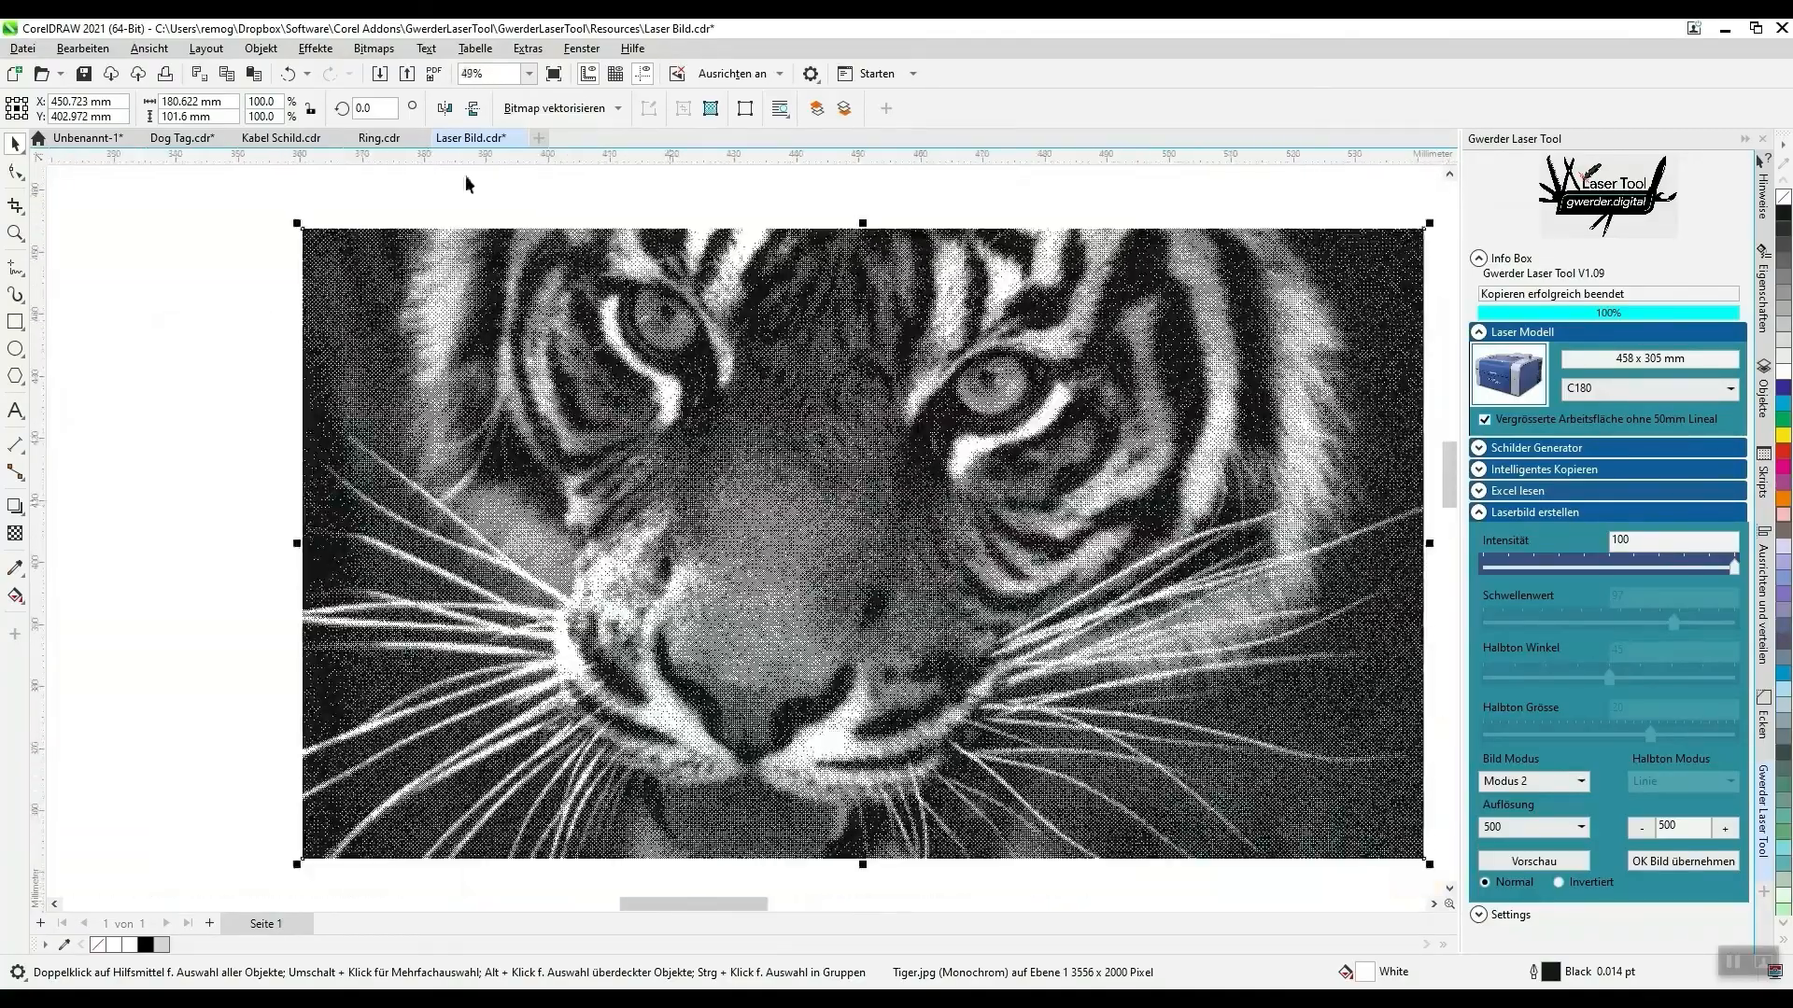
- Return the document display to the Erweitert view with all the images and material samples in sight
click(155, 50)
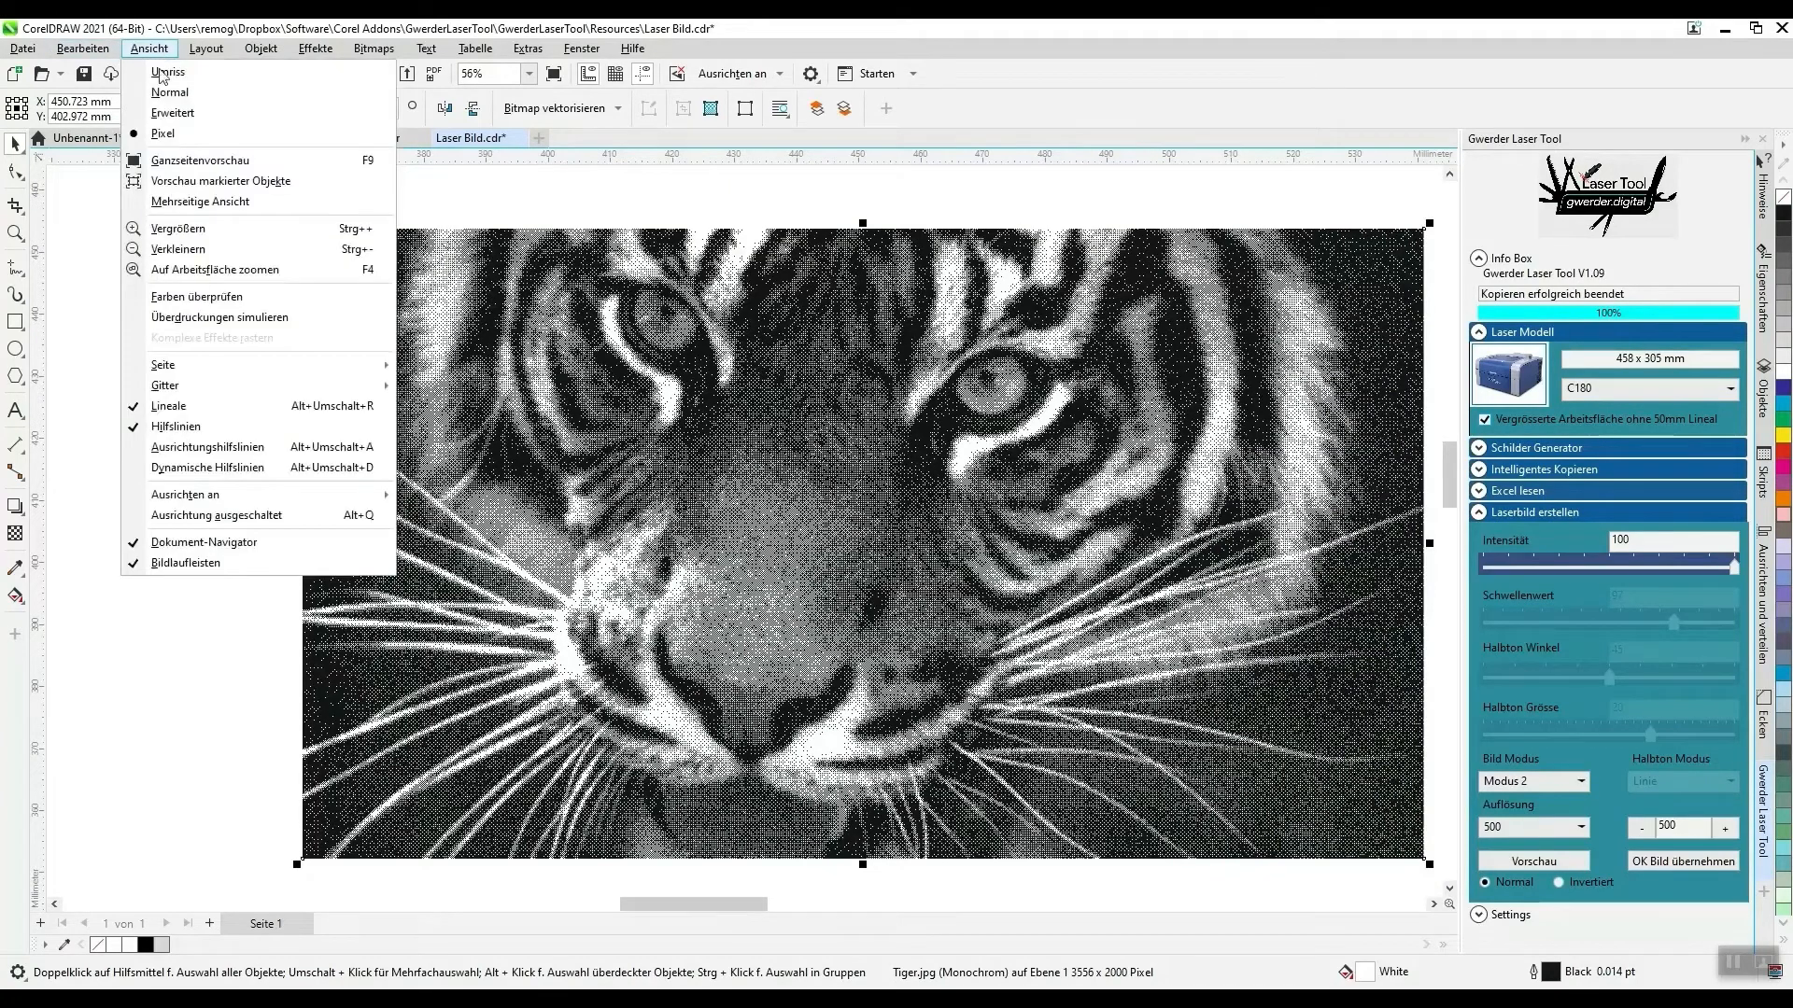
click(173, 113)
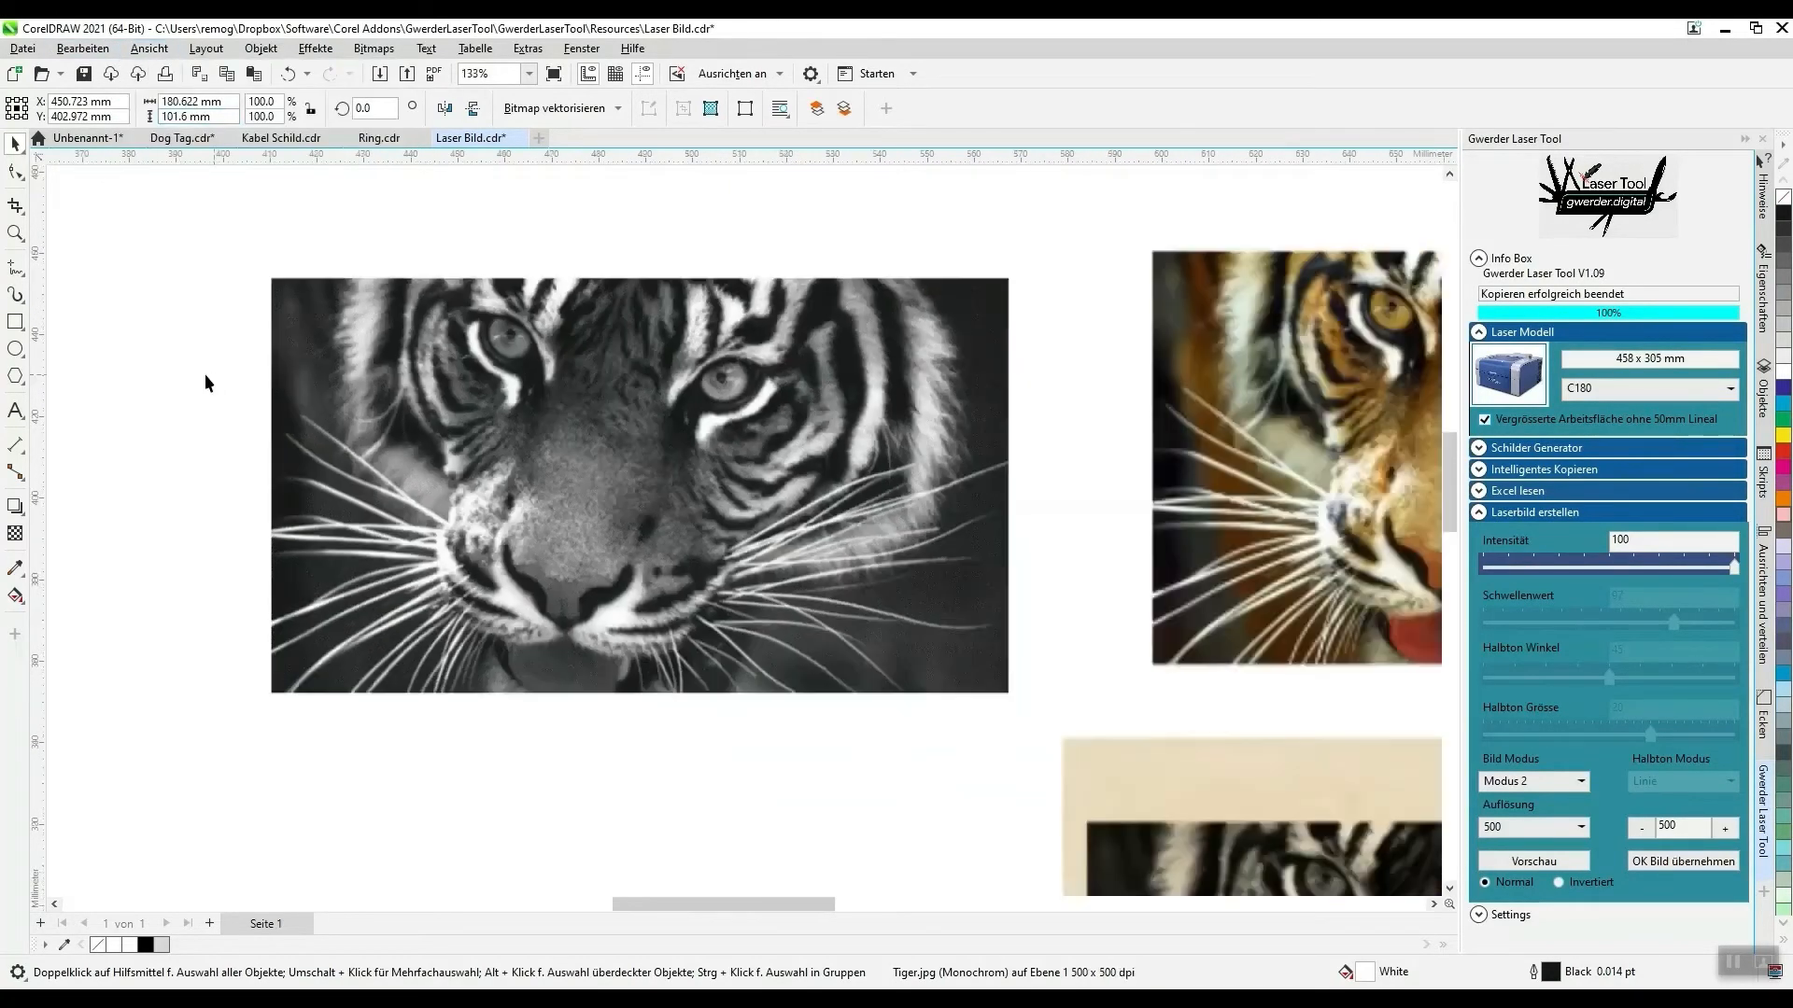
scroll(207, 376, down, 4)
scroll(638, 467, up, 1)
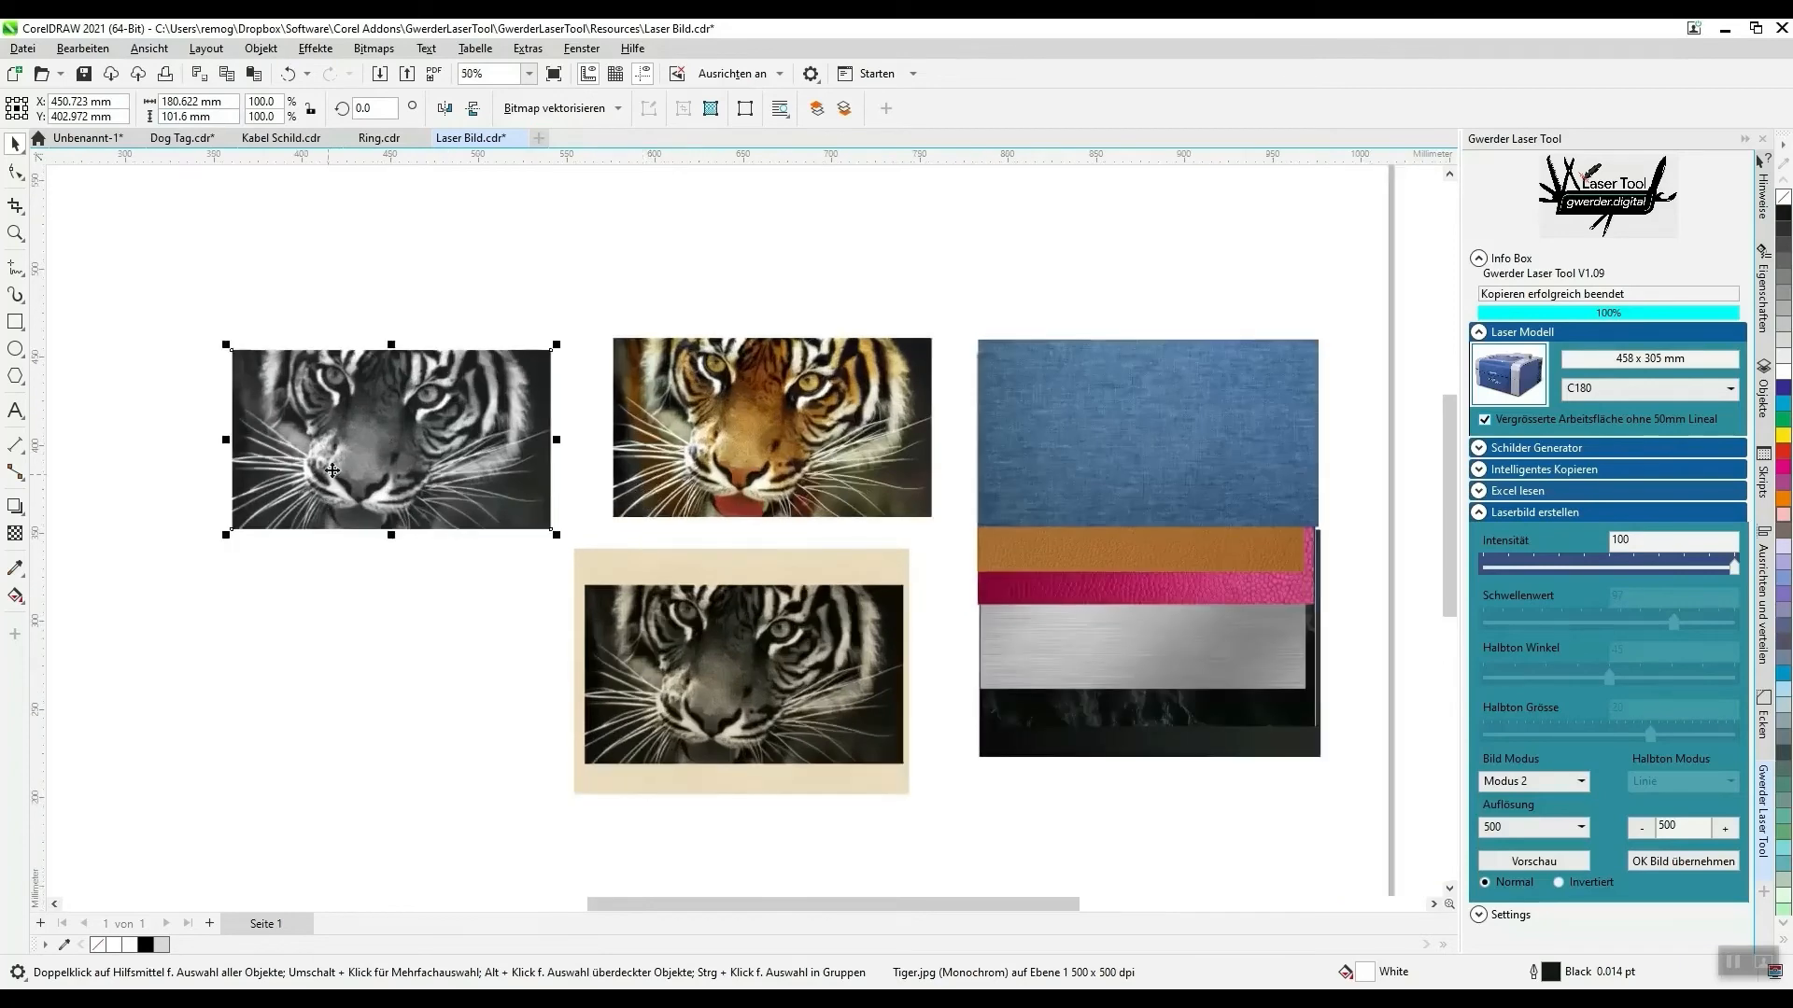
- Delete the monochrome, colour and preview tiger images, and move the wood sample back onto the material stack
drag(333, 469, 392, 446)
key(Delete)
click(699, 458)
key(Delete)
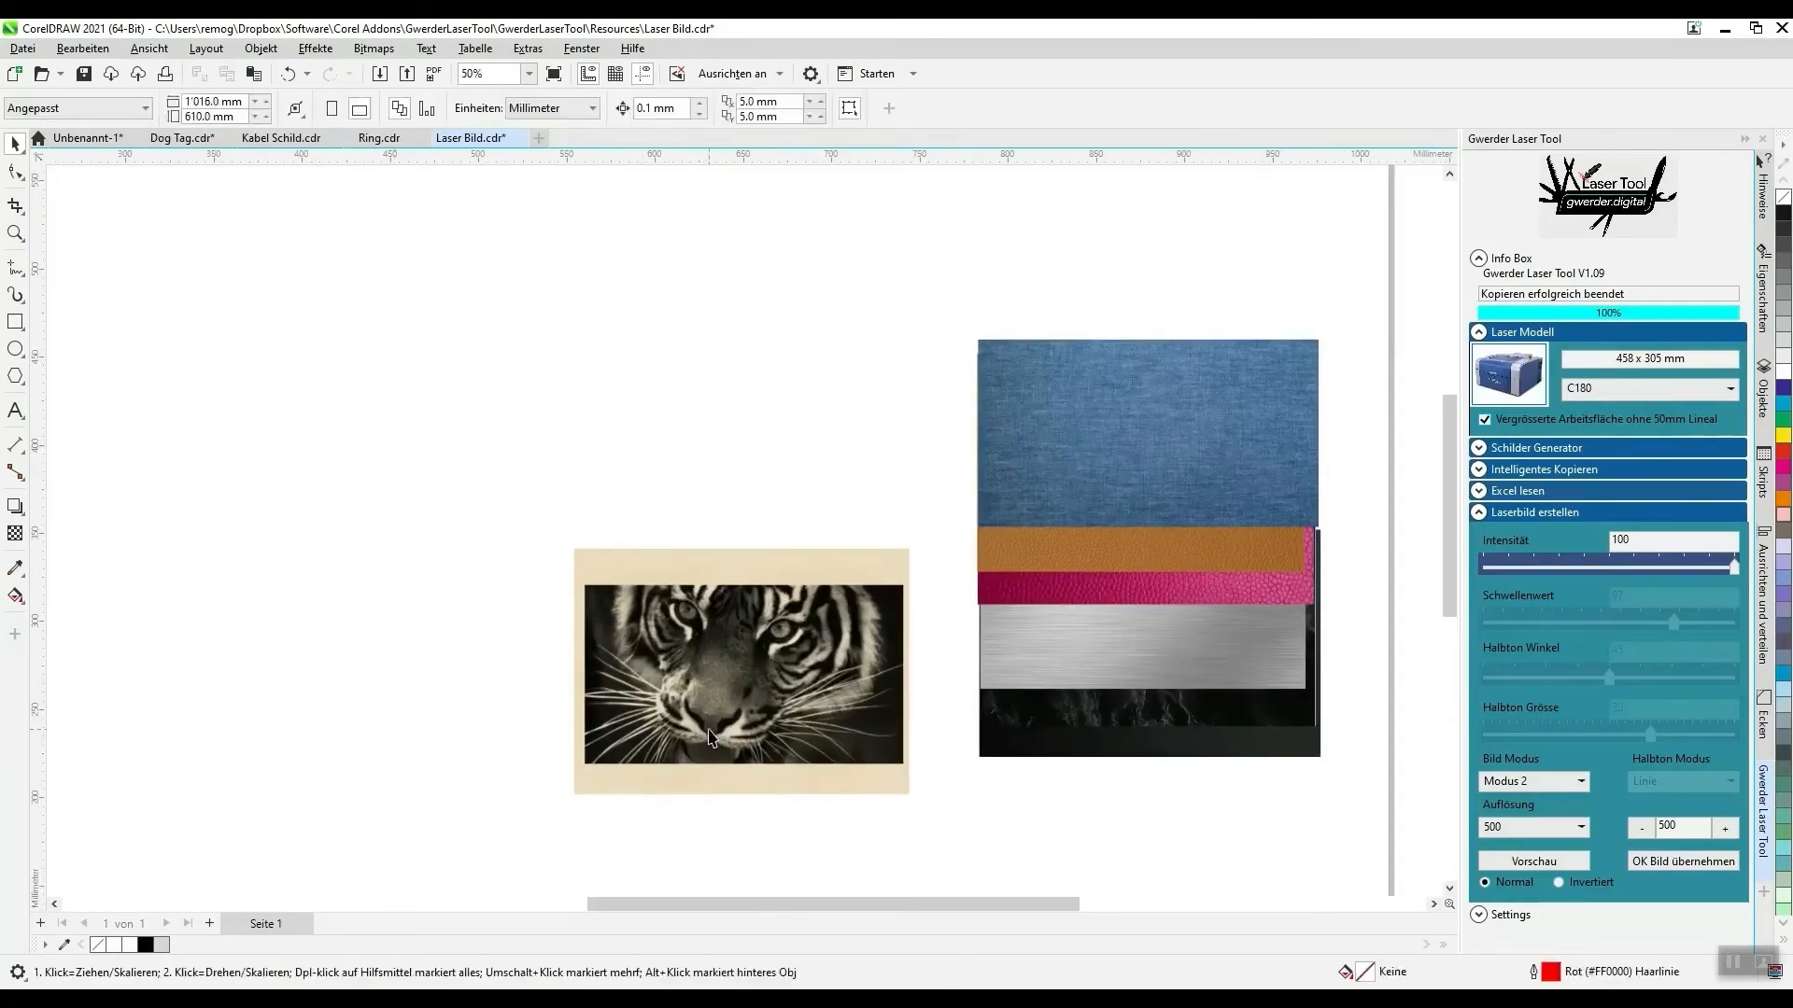
click(710, 737)
key(Delete)
drag(687, 624, 1076, 530)
- Move the Tesla logo picture from beside the page to the empty area next to the material samples
scroll(840, 504, down, 3)
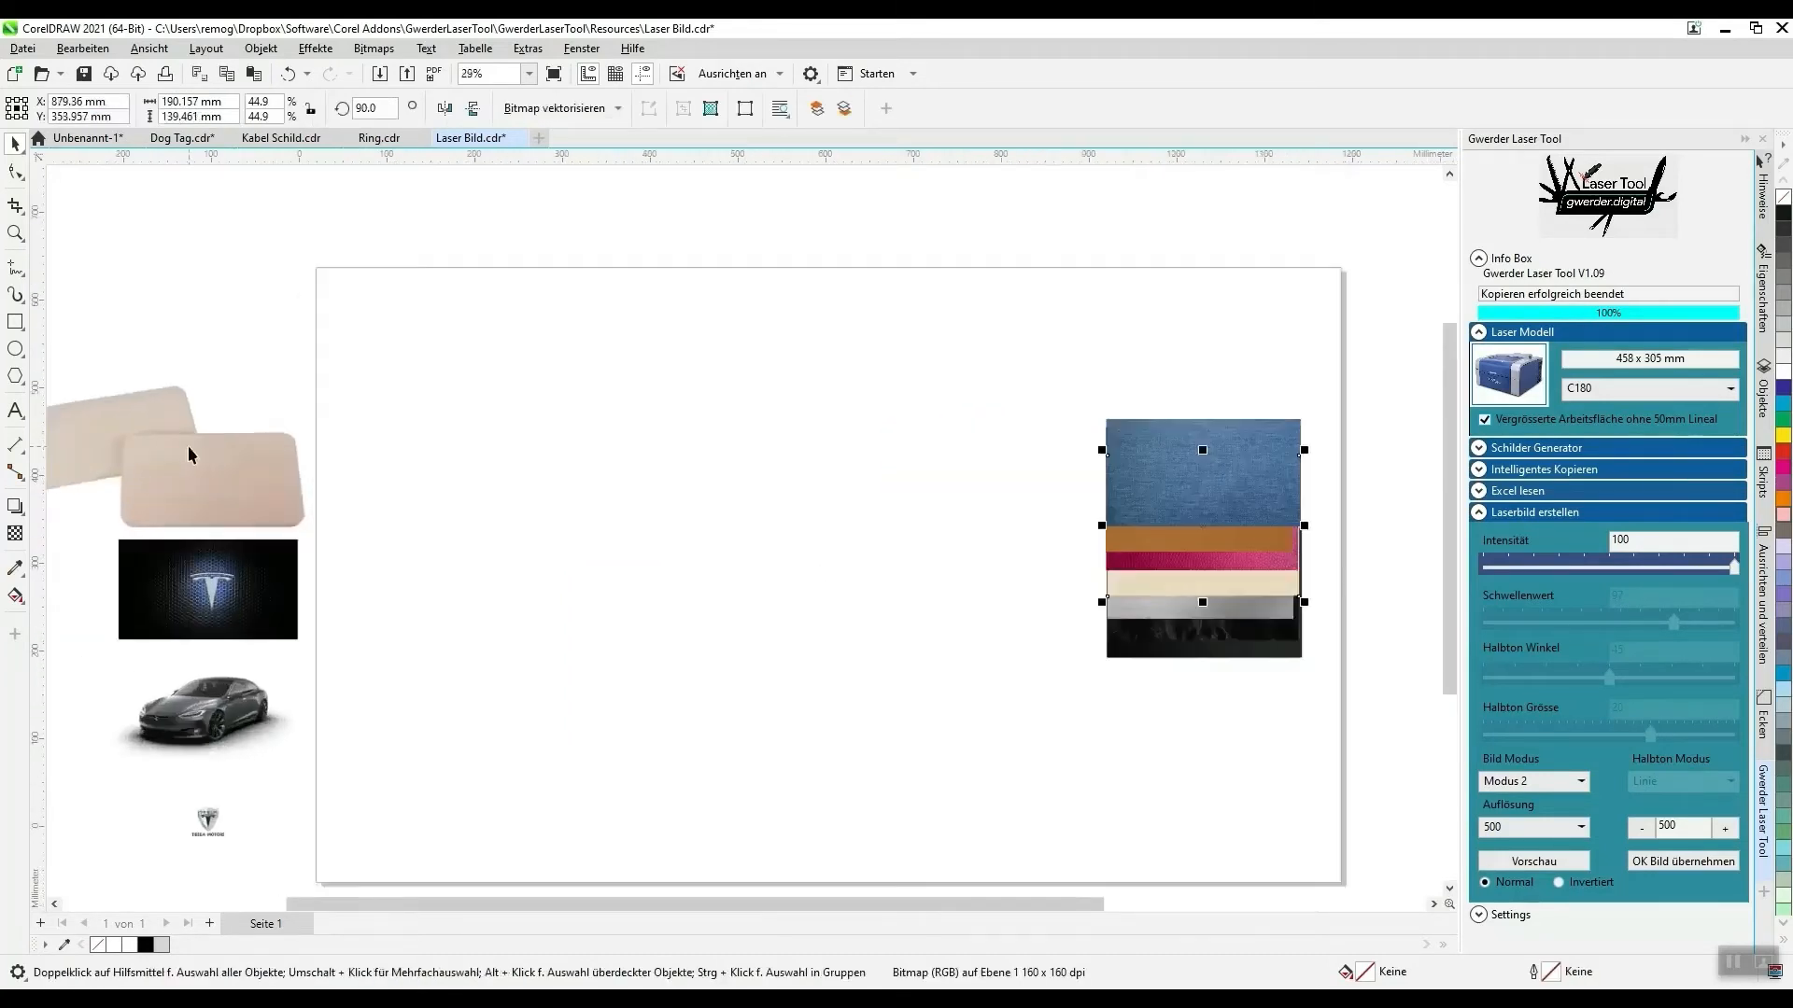
click(214, 606)
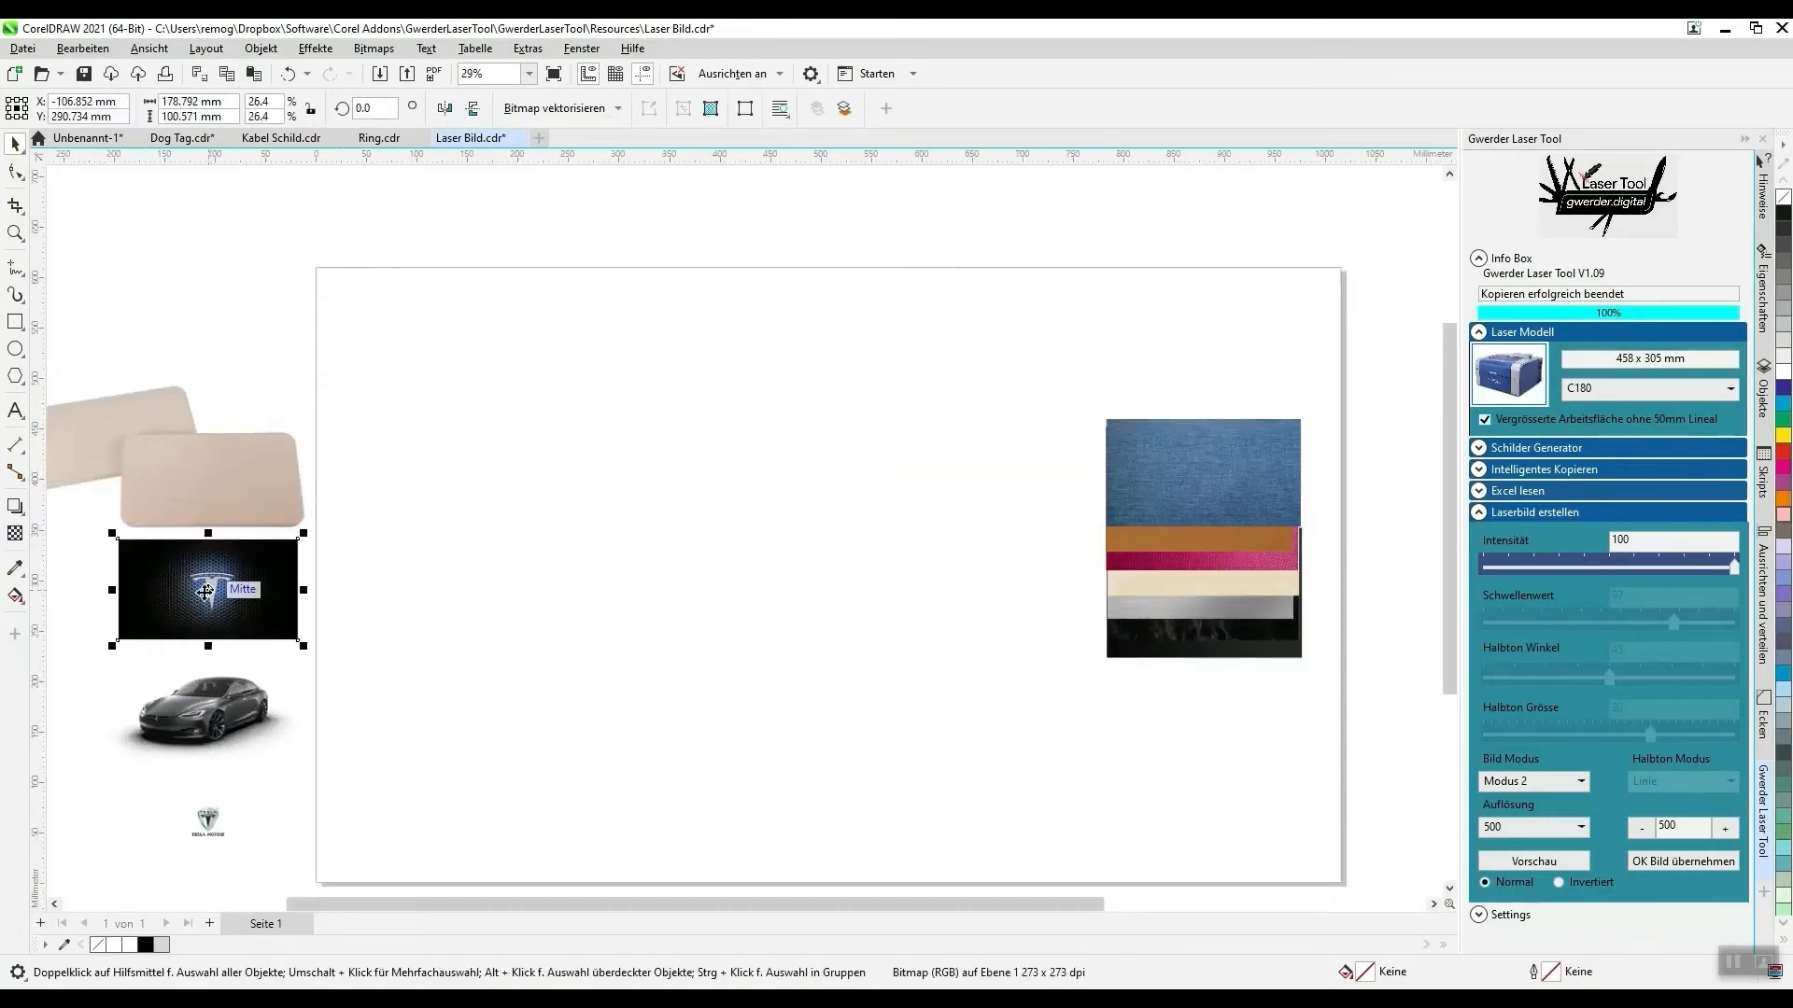
drag(204, 592, 1007, 471)
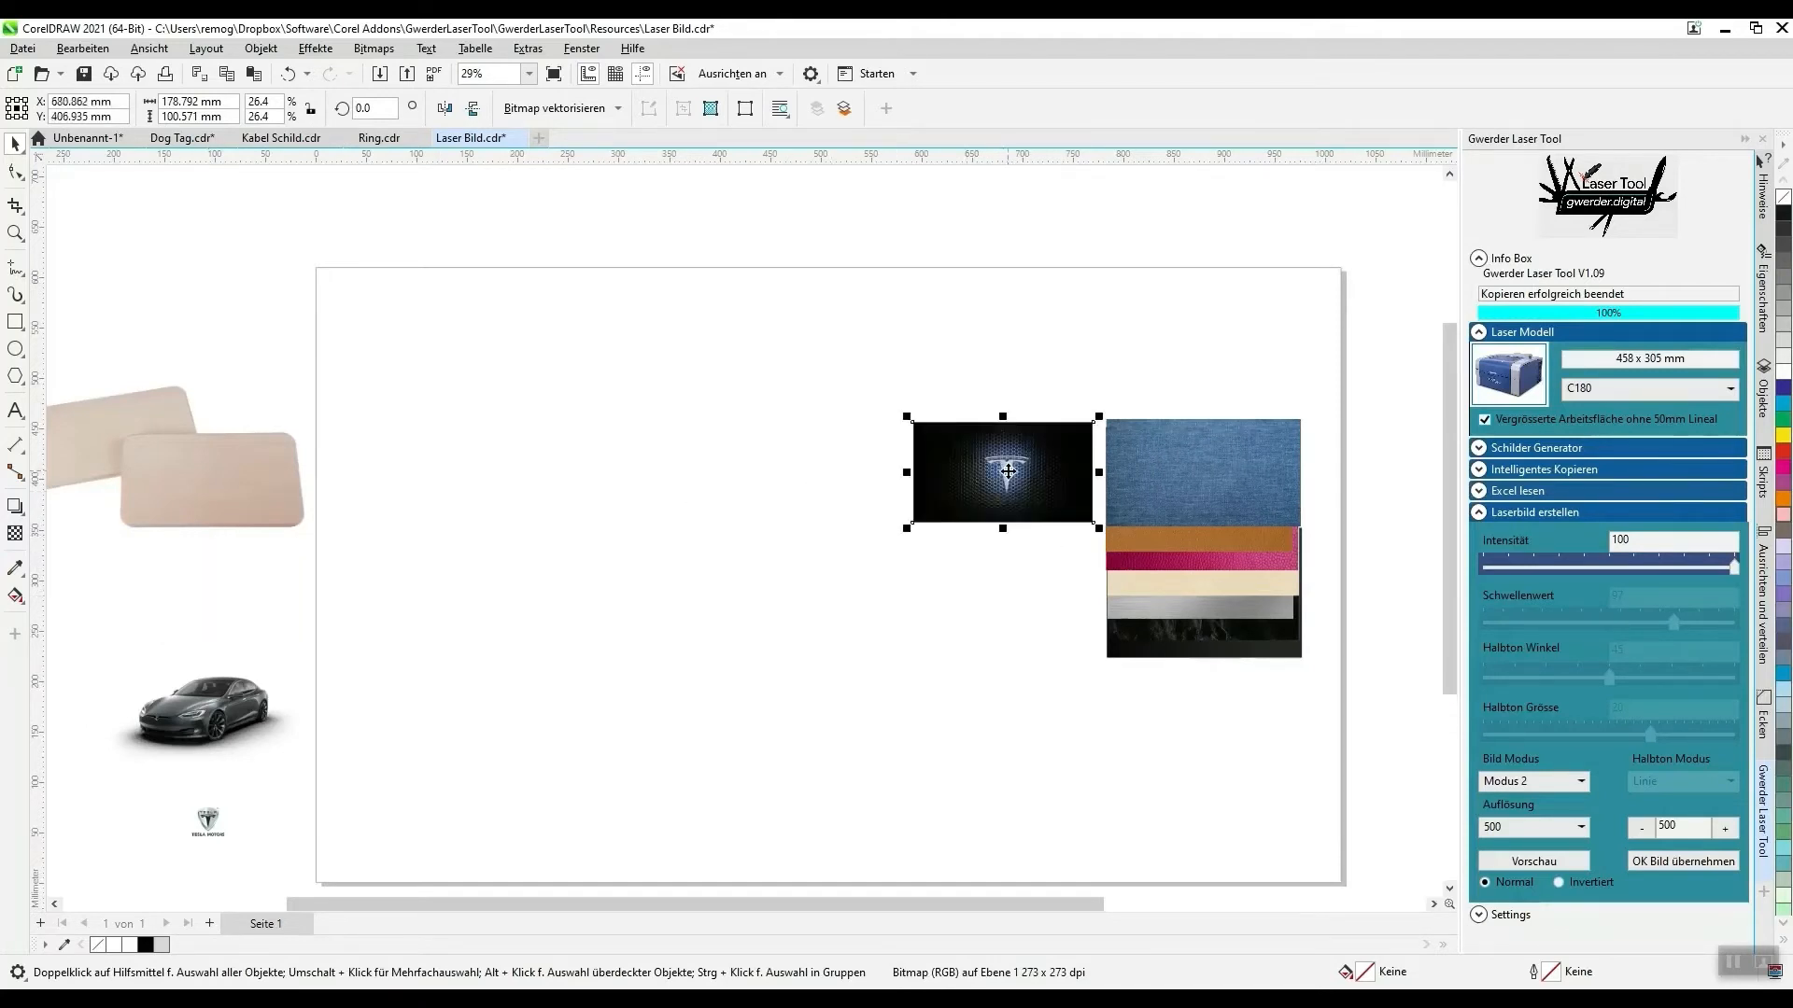
scroll(1007, 471, up, 3)
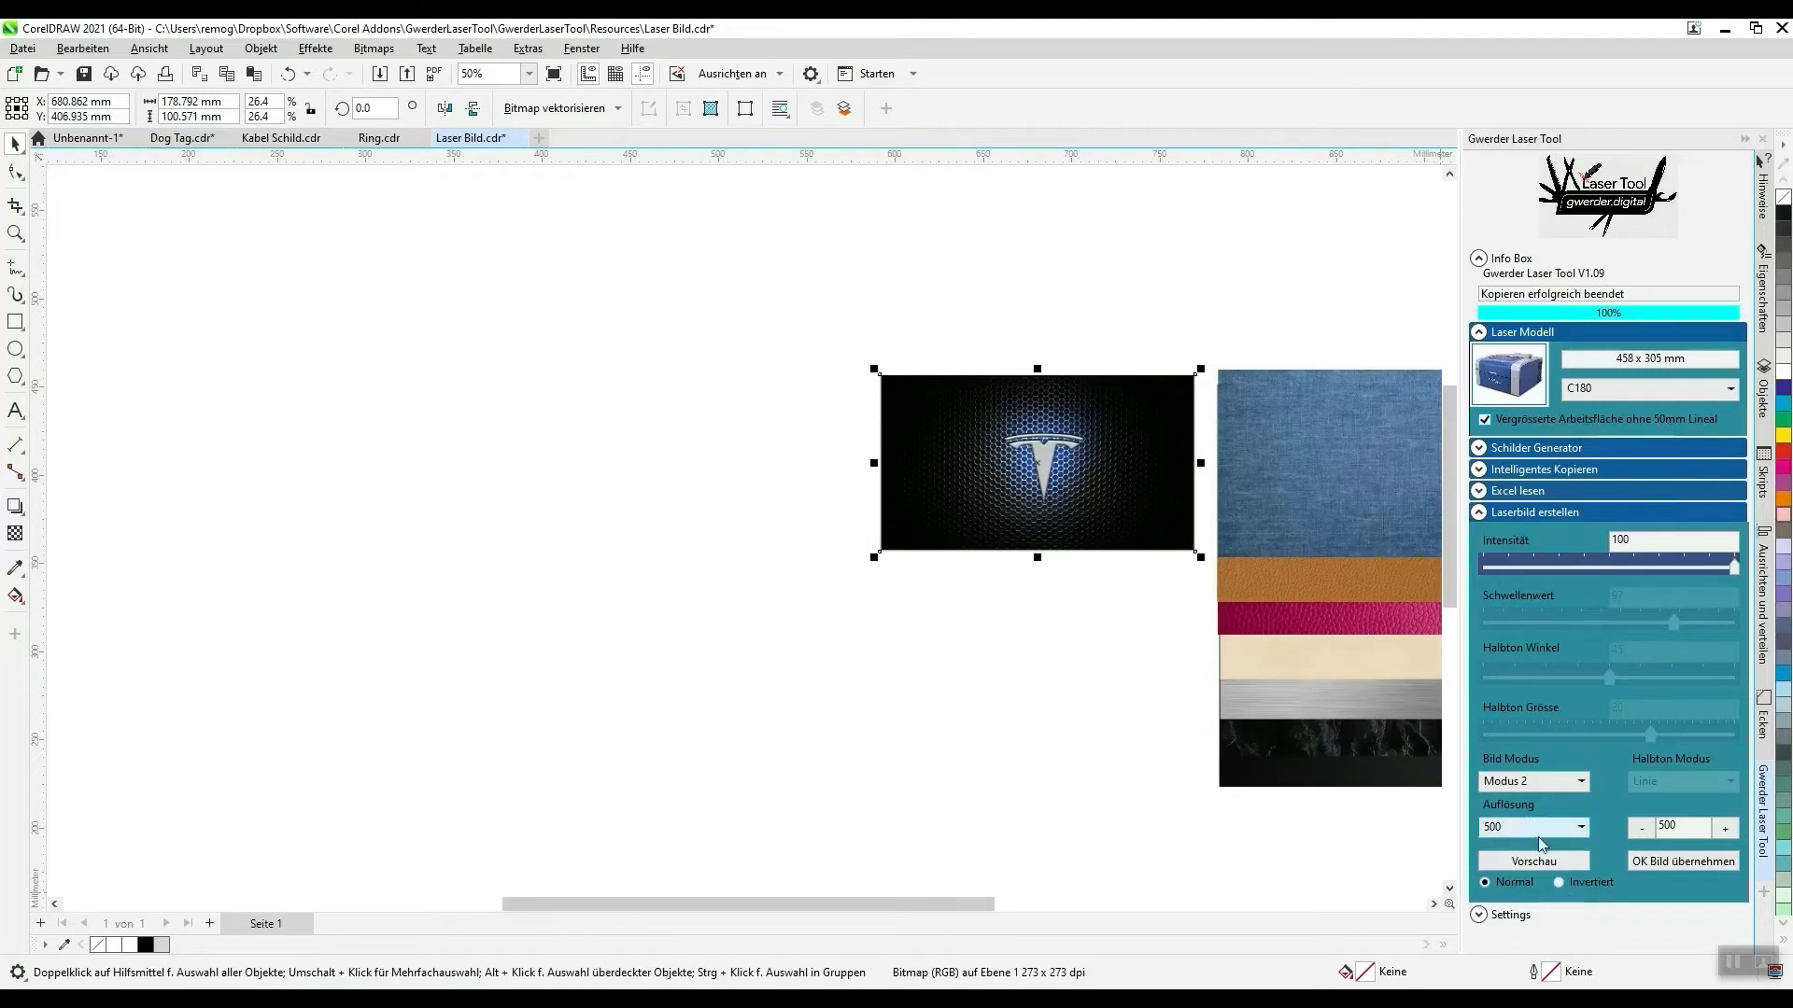
- Generate a laser image preview of the Tesla logo picture with the Bild Modus set to Modus 1
click(1537, 782)
click(1538, 868)
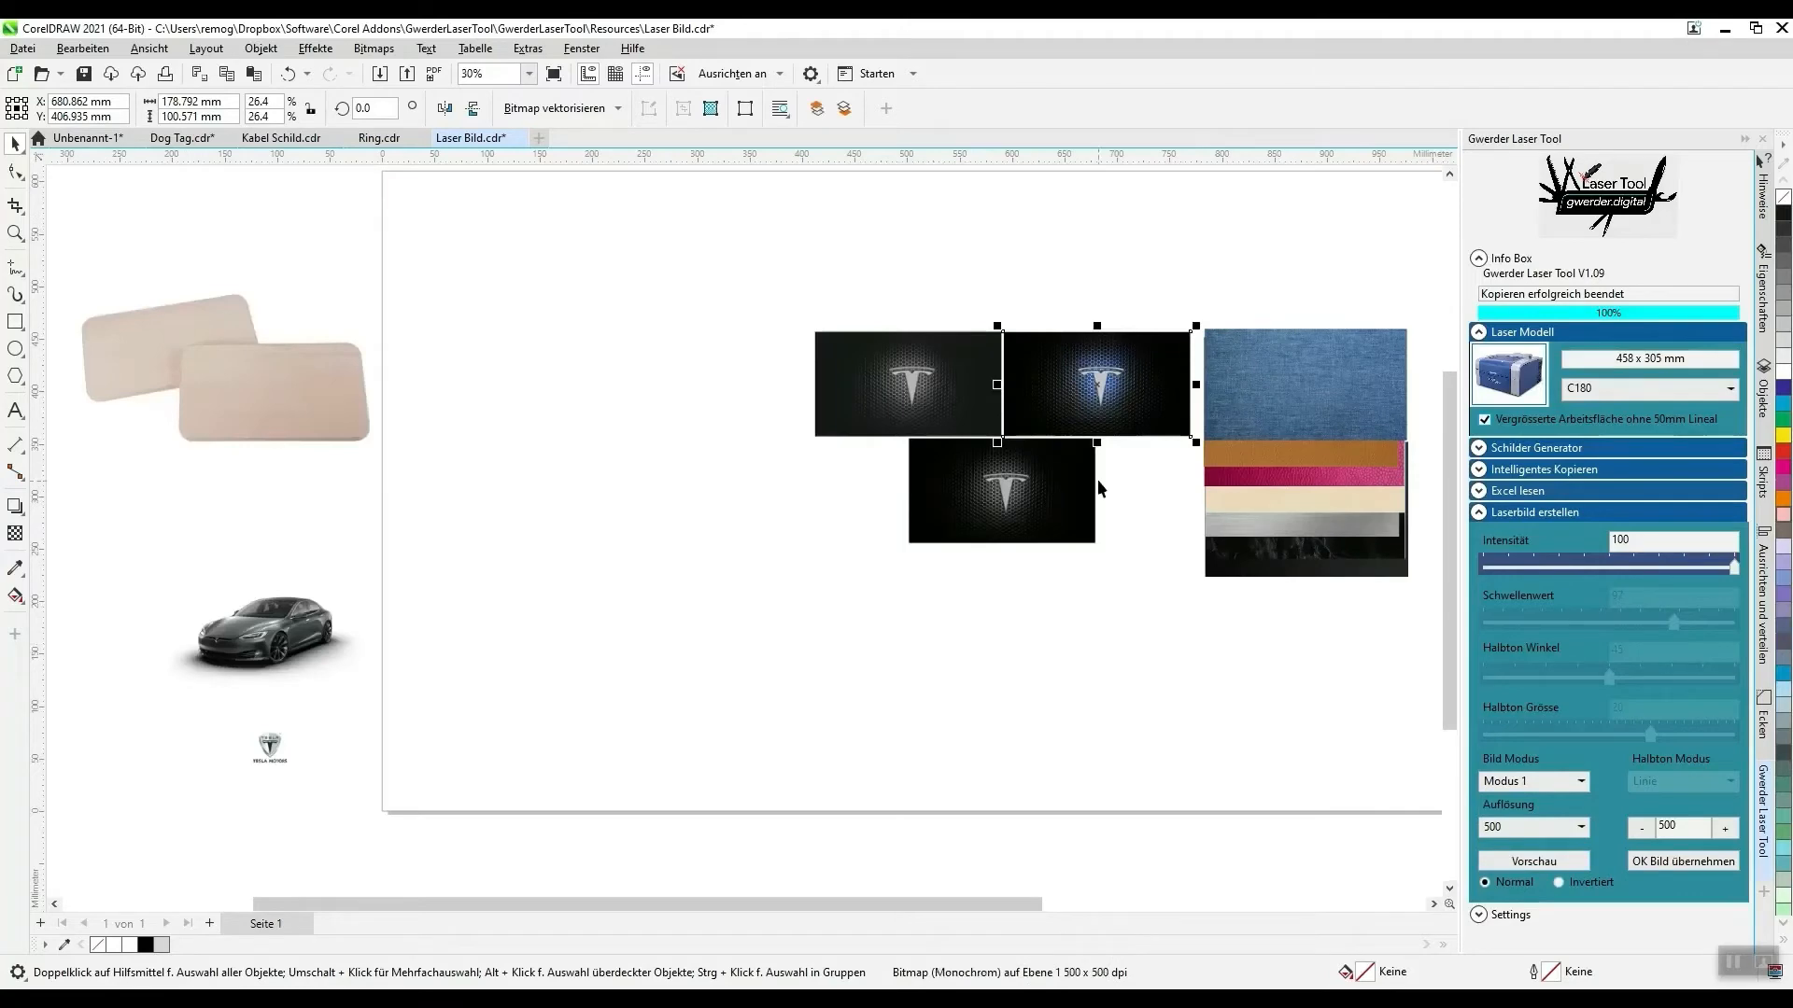
scroll(1096, 479, up, 3)
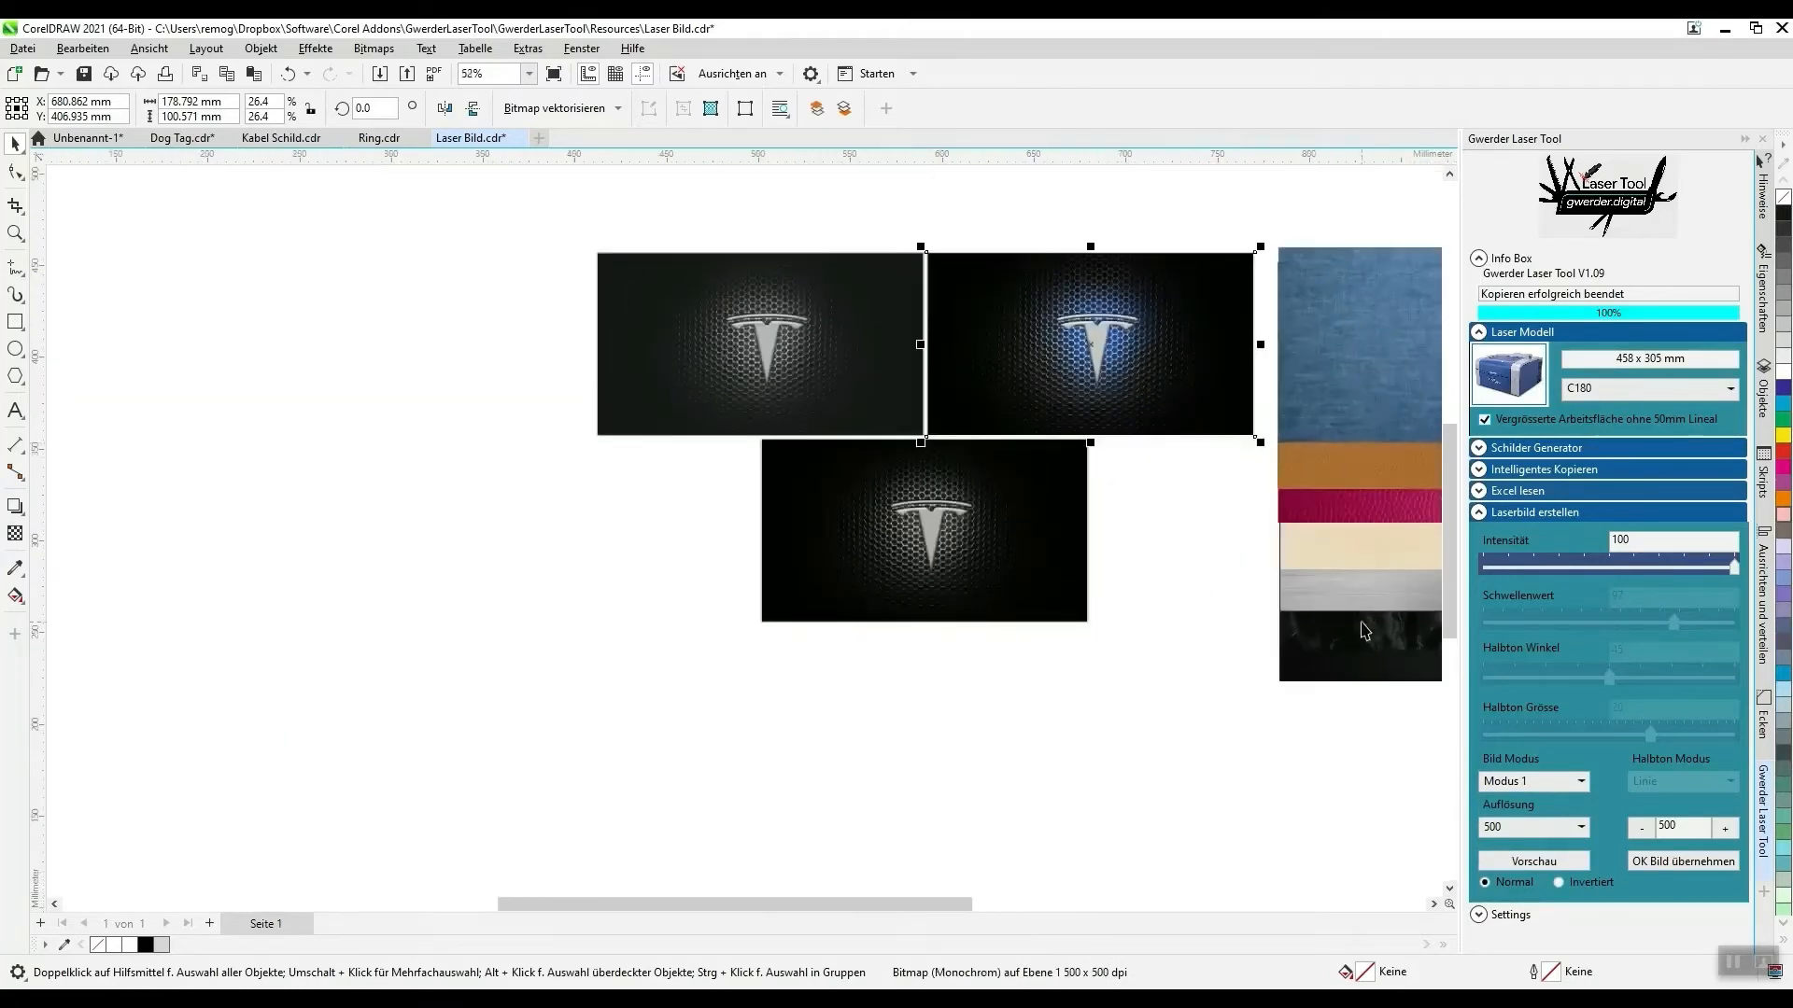
- Place the brushed-metal sample behind the Tesla preview and inspect the simulated engraving up close
click(1359, 594)
drag(1357, 595, 840, 659)
scroll(872, 561, up, 5)
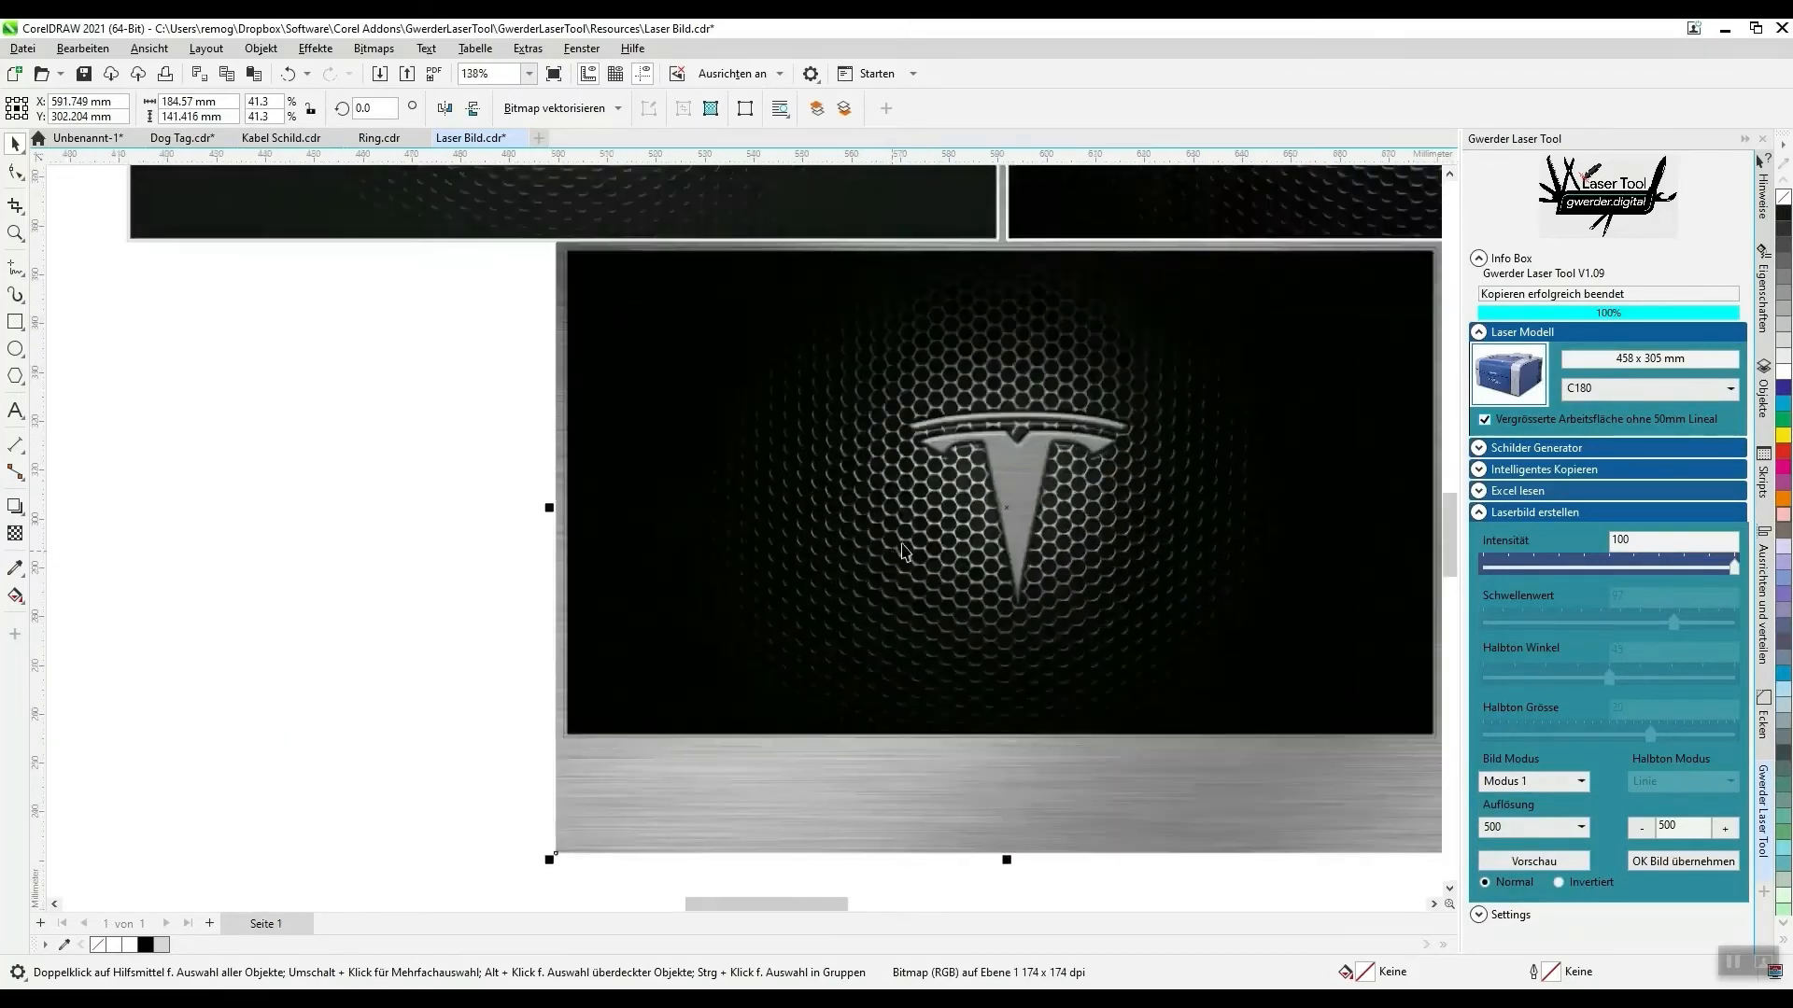
scroll(1000, 509, up, 4)
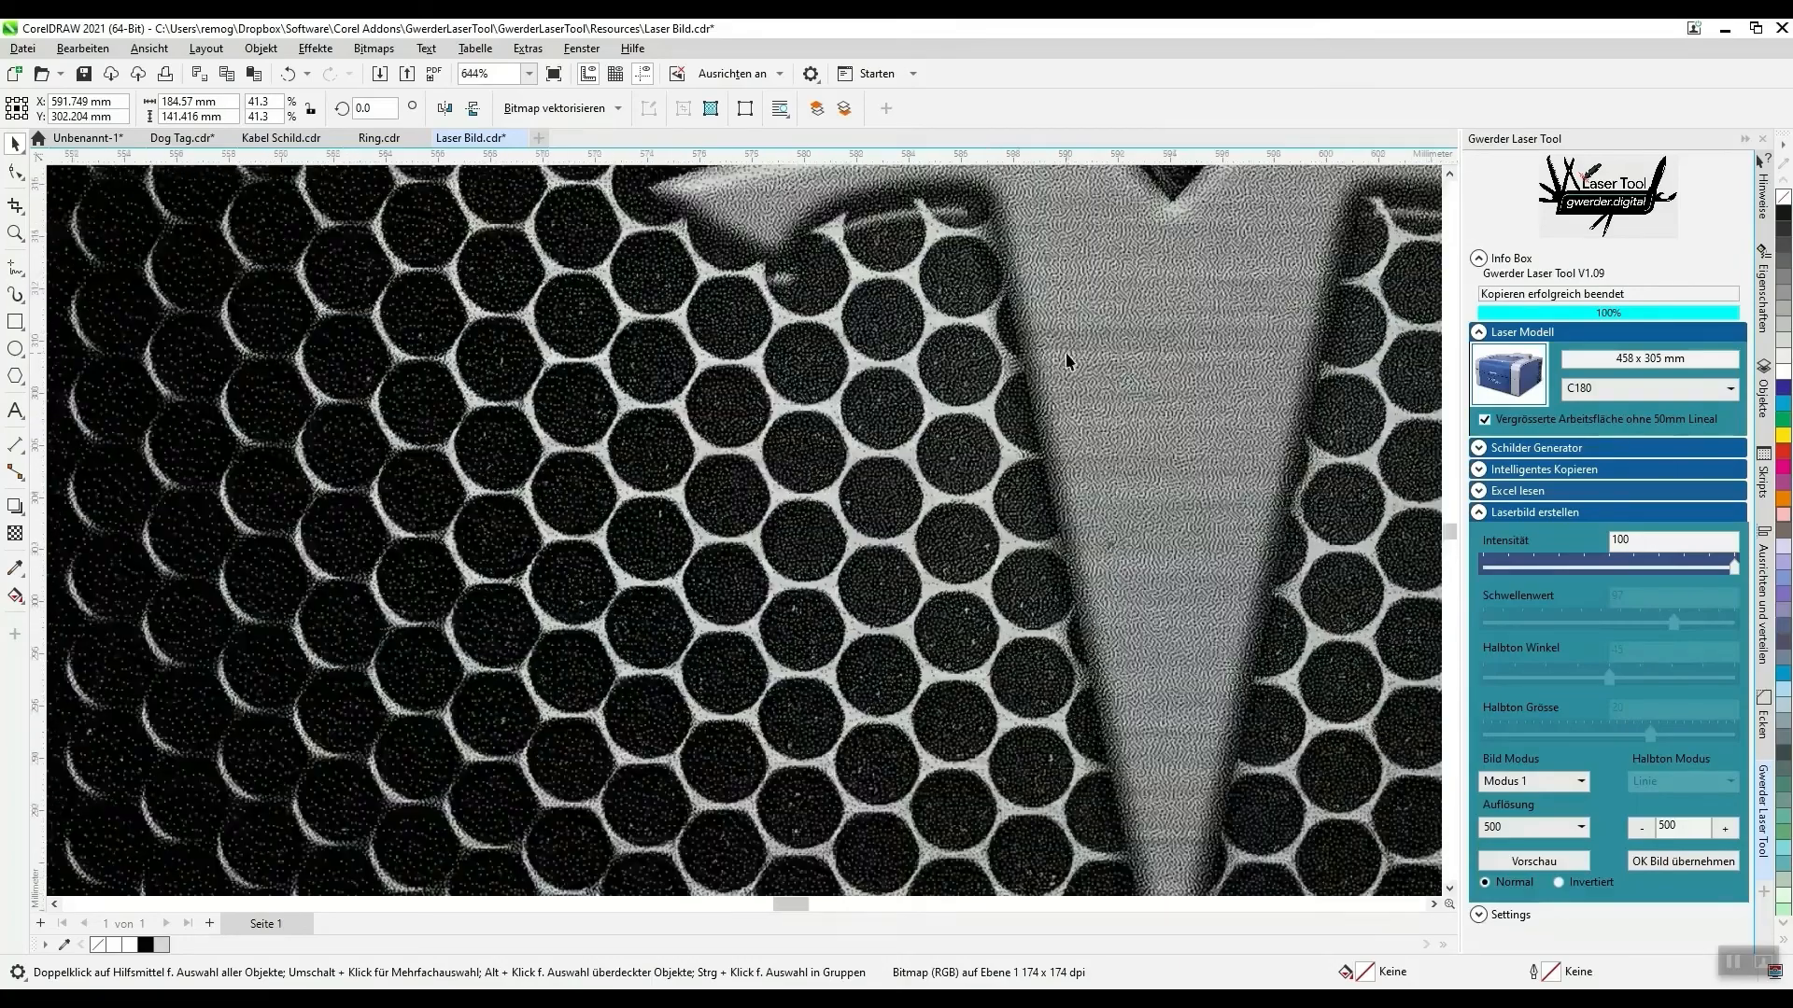
scroll(954, 369, down, 8)
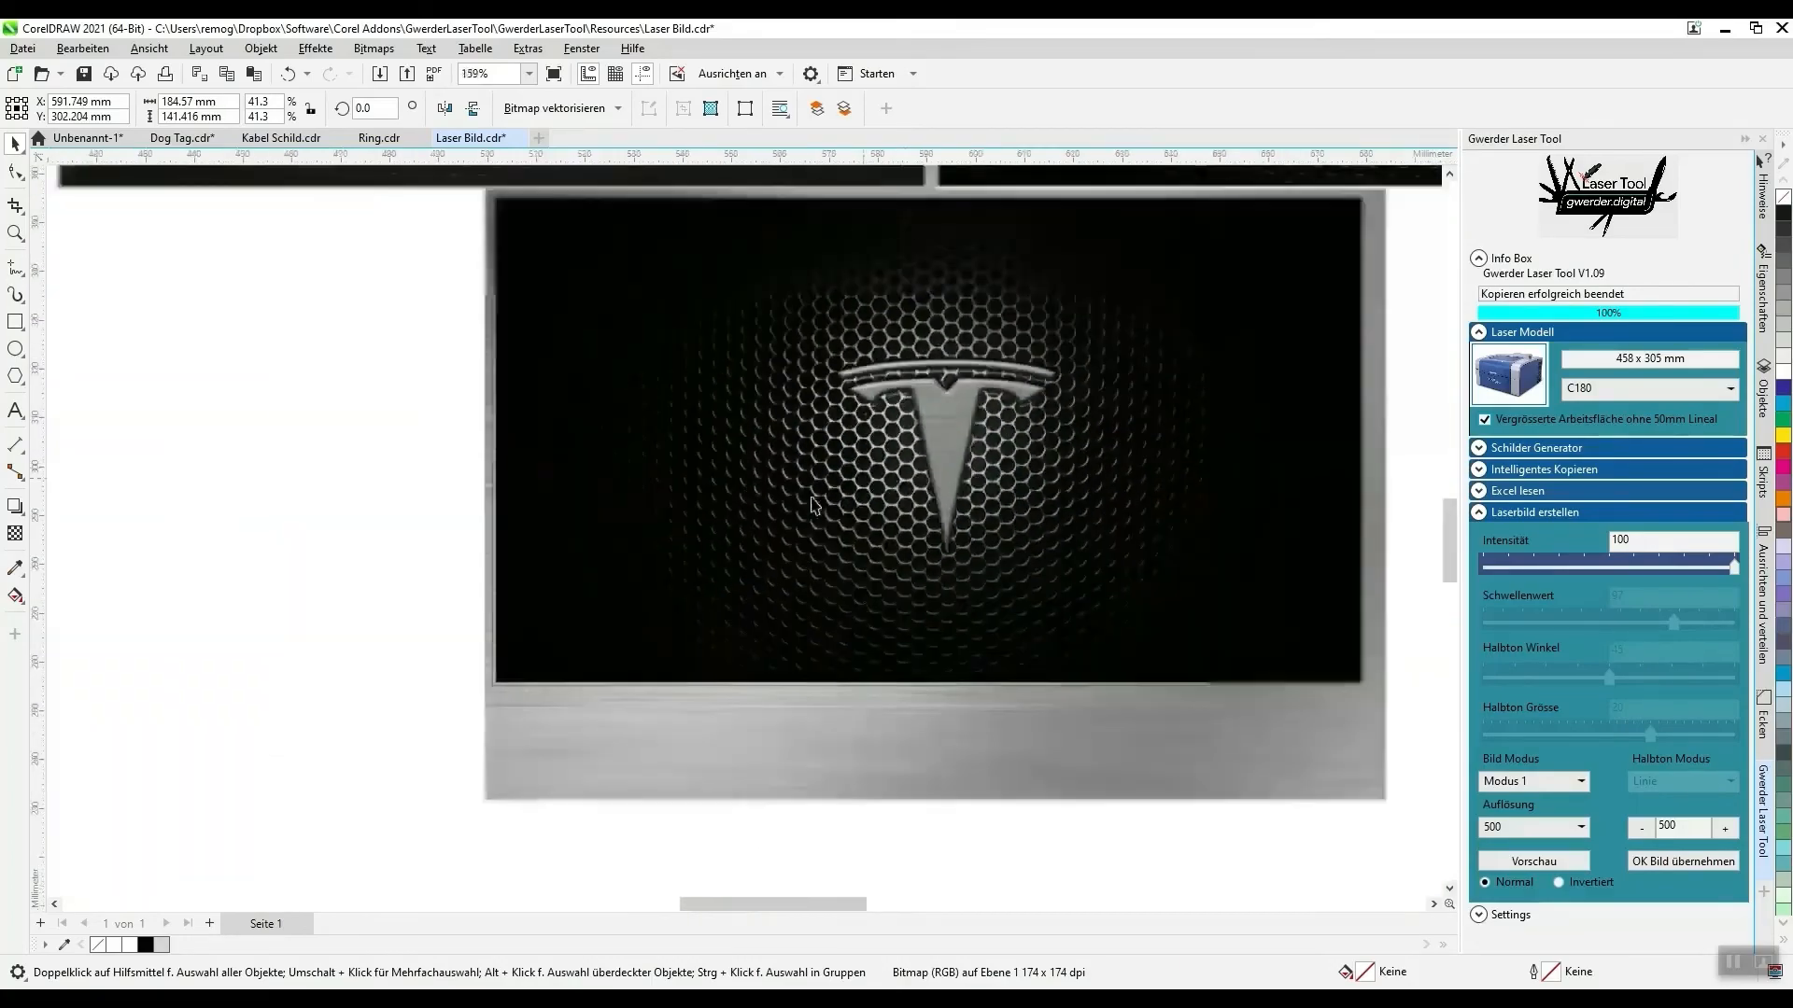
scroll(803, 523, down, 2)
scroll(831, 374, up, 2)
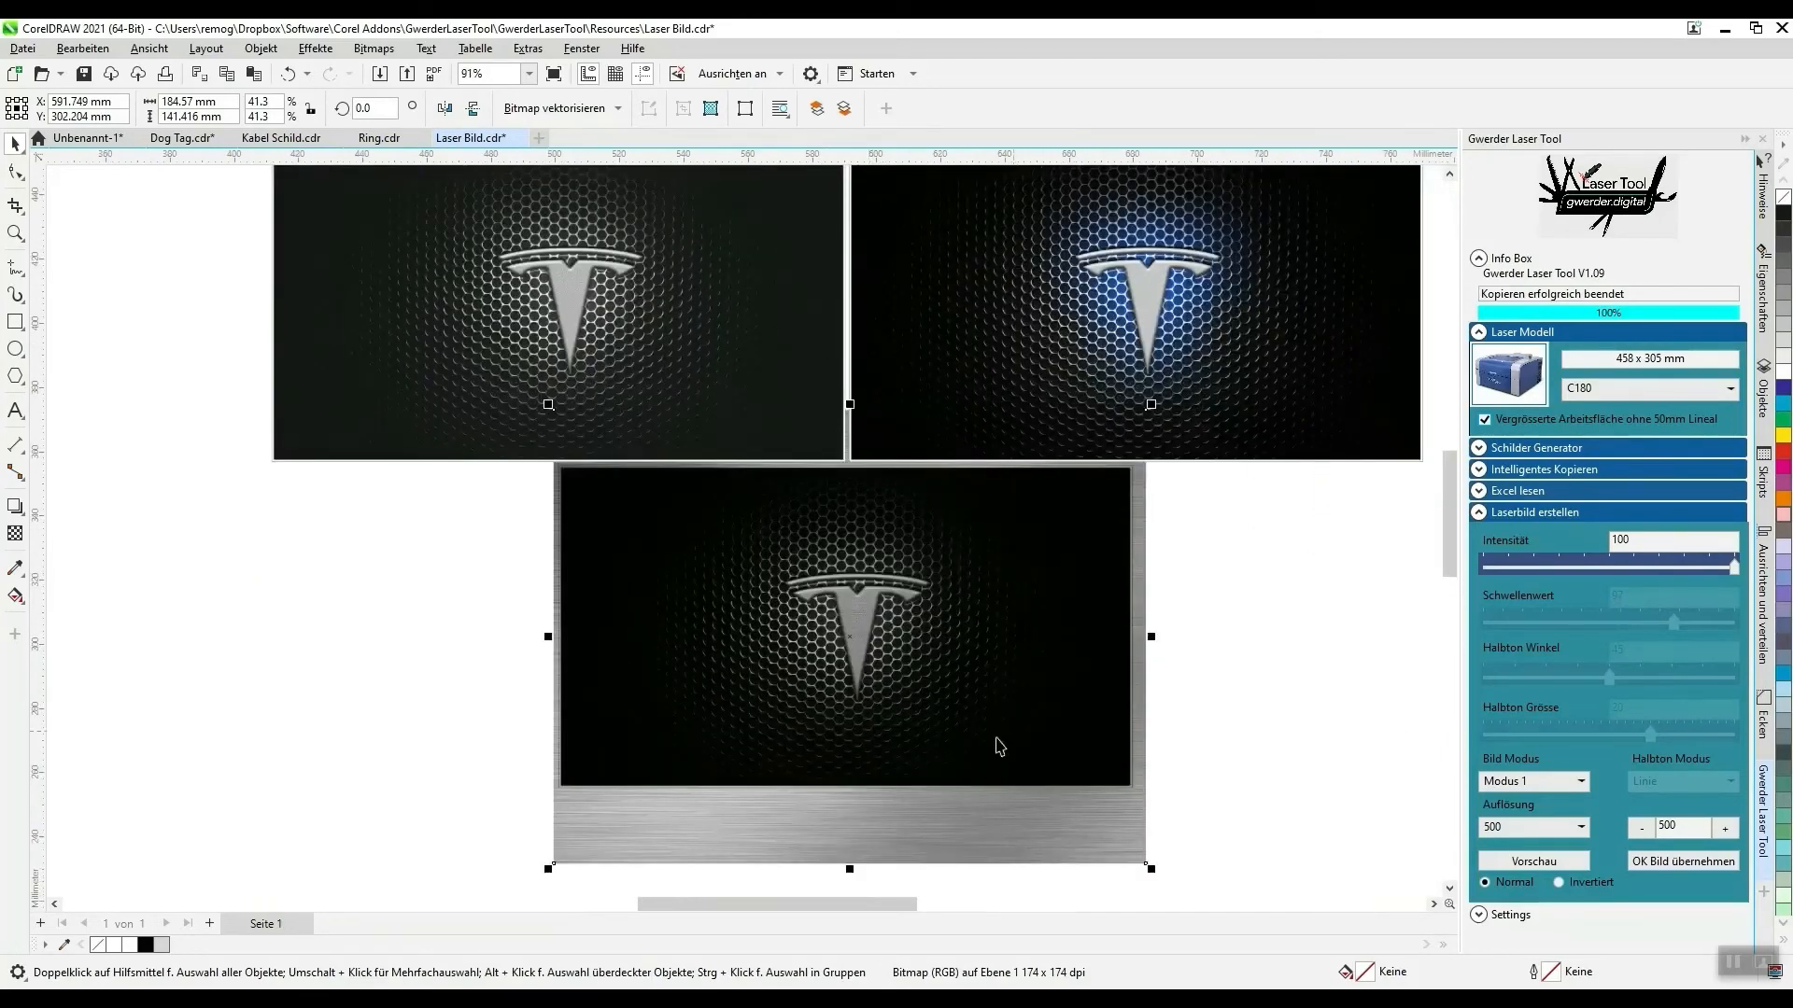
scroll(750, 572, down, 1)
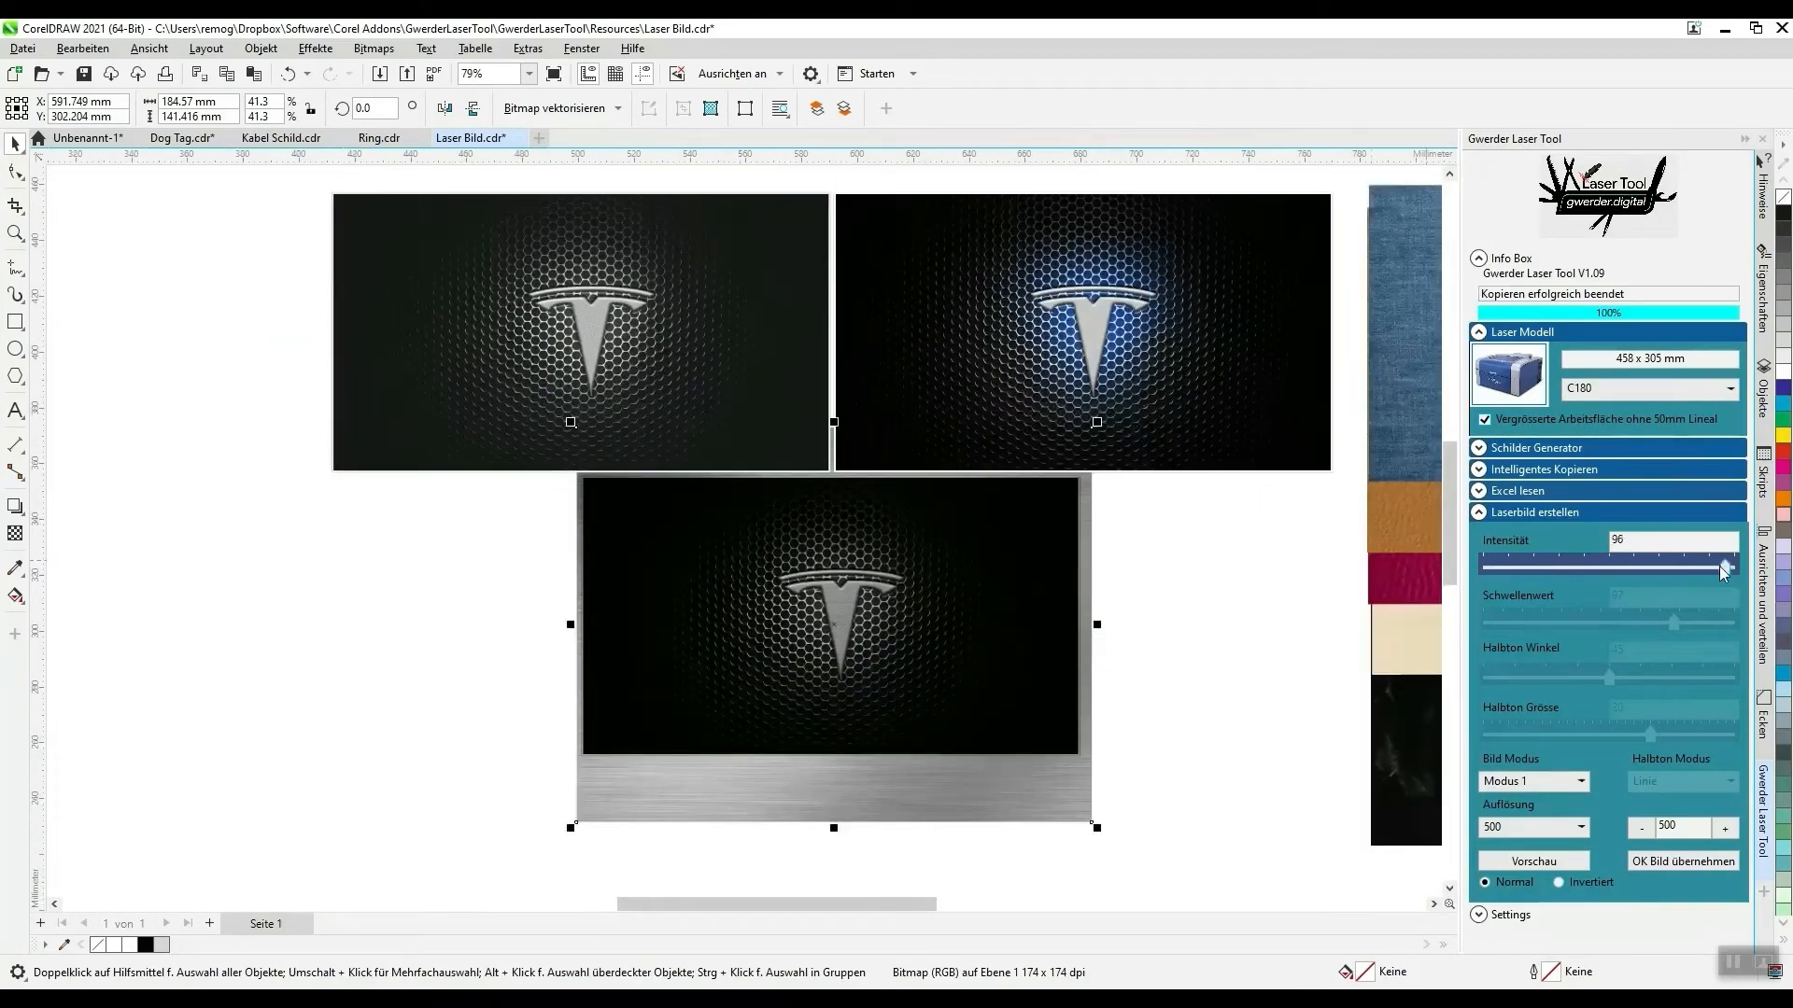
- Set the Tesla image's Intensität to 100 and its Bild Modus to Modus 3
drag(1700, 566, 1748, 571)
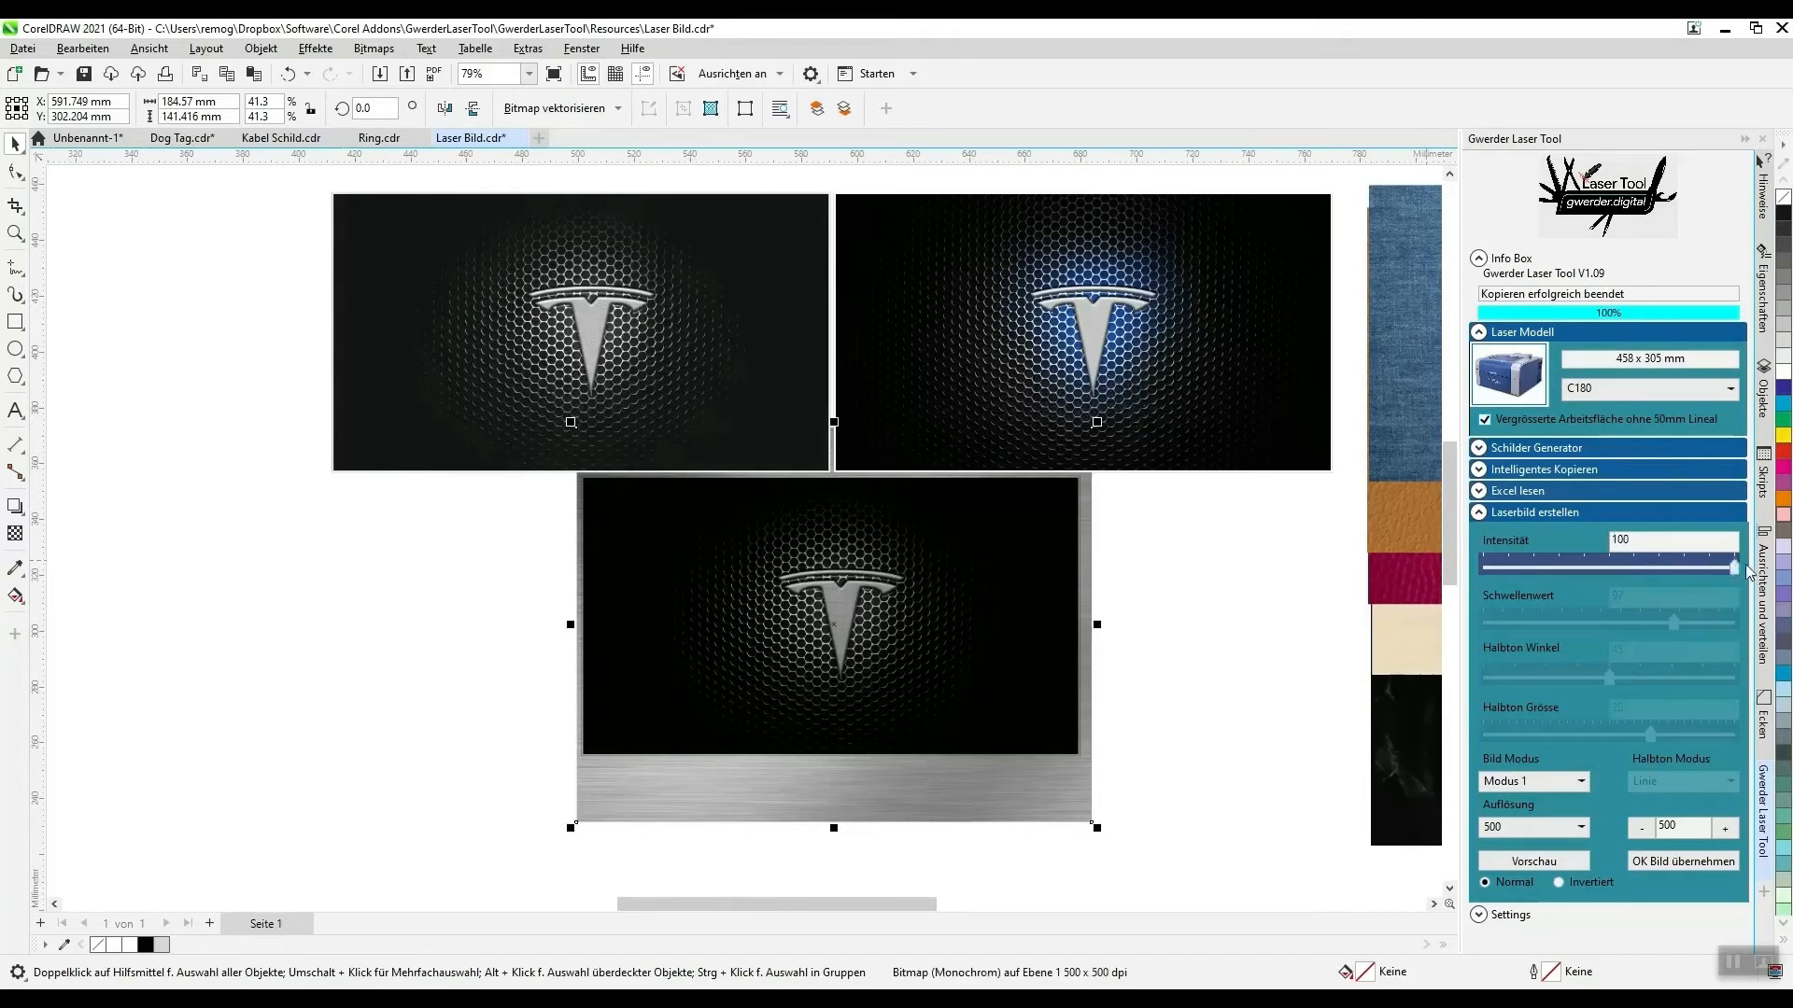
click(1545, 783)
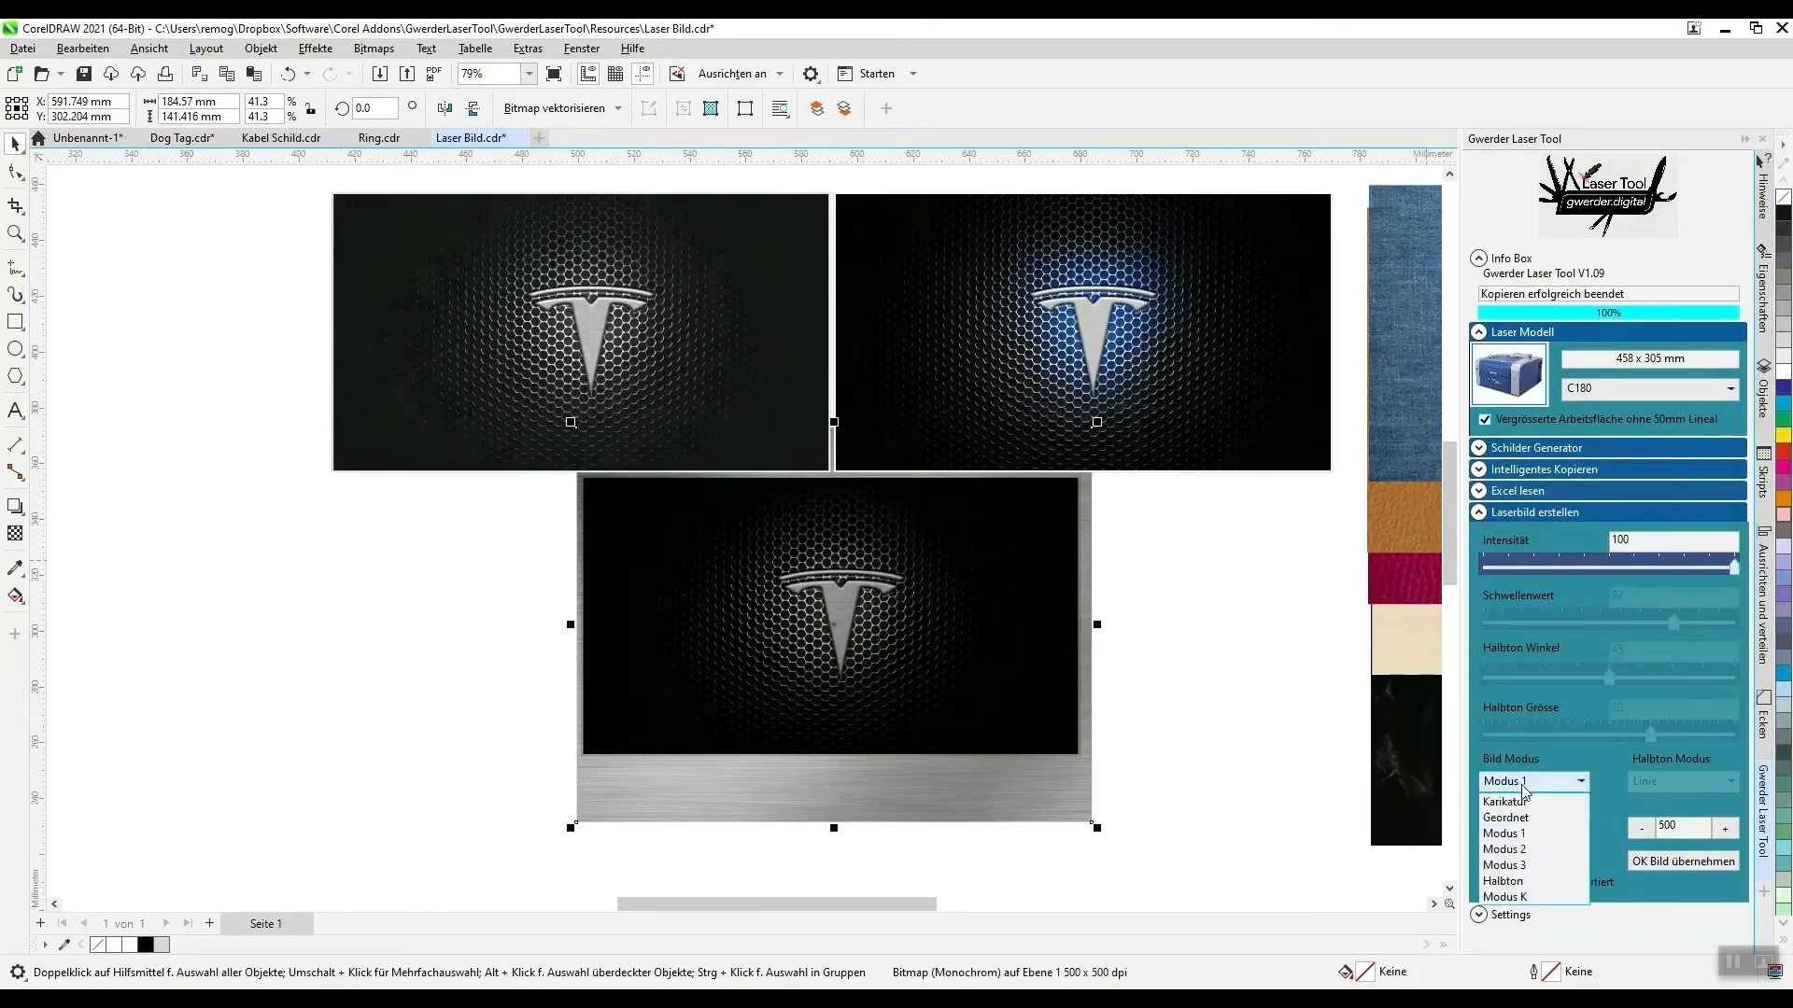
click(1526, 866)
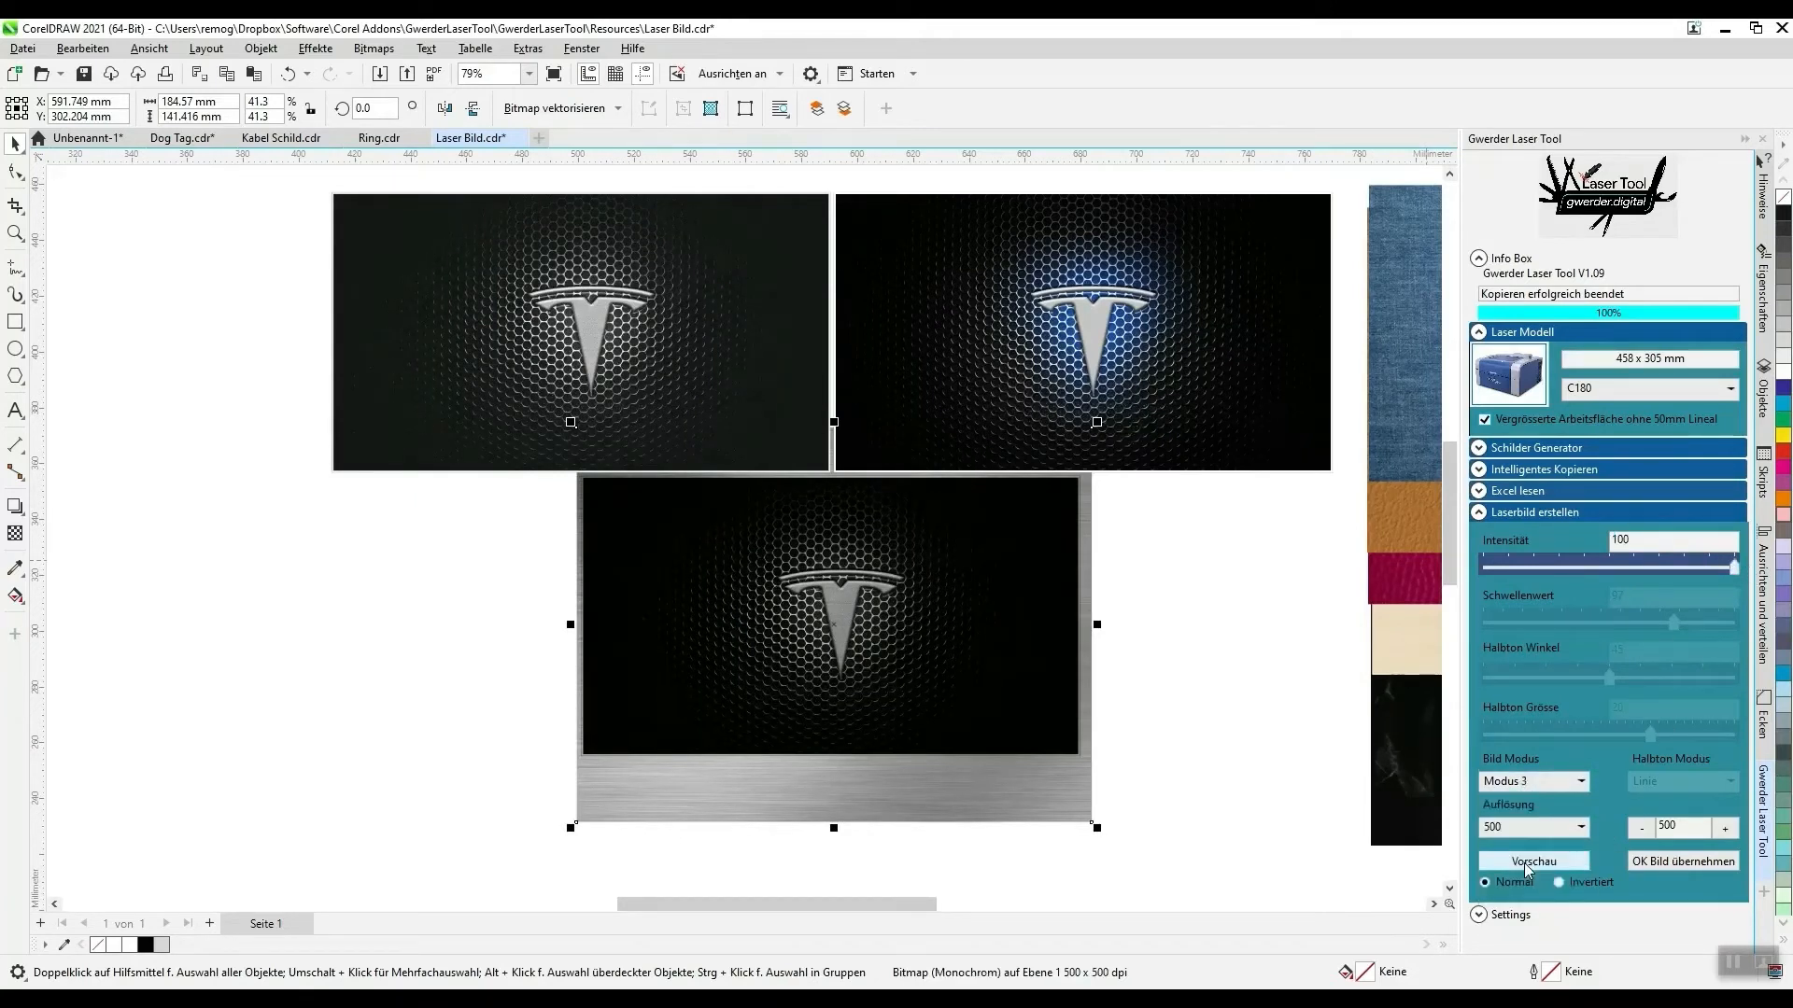
- Switch the Tesla image's Bild Modus to Halbton and check the line pattern on the logo up close
click(1545, 787)
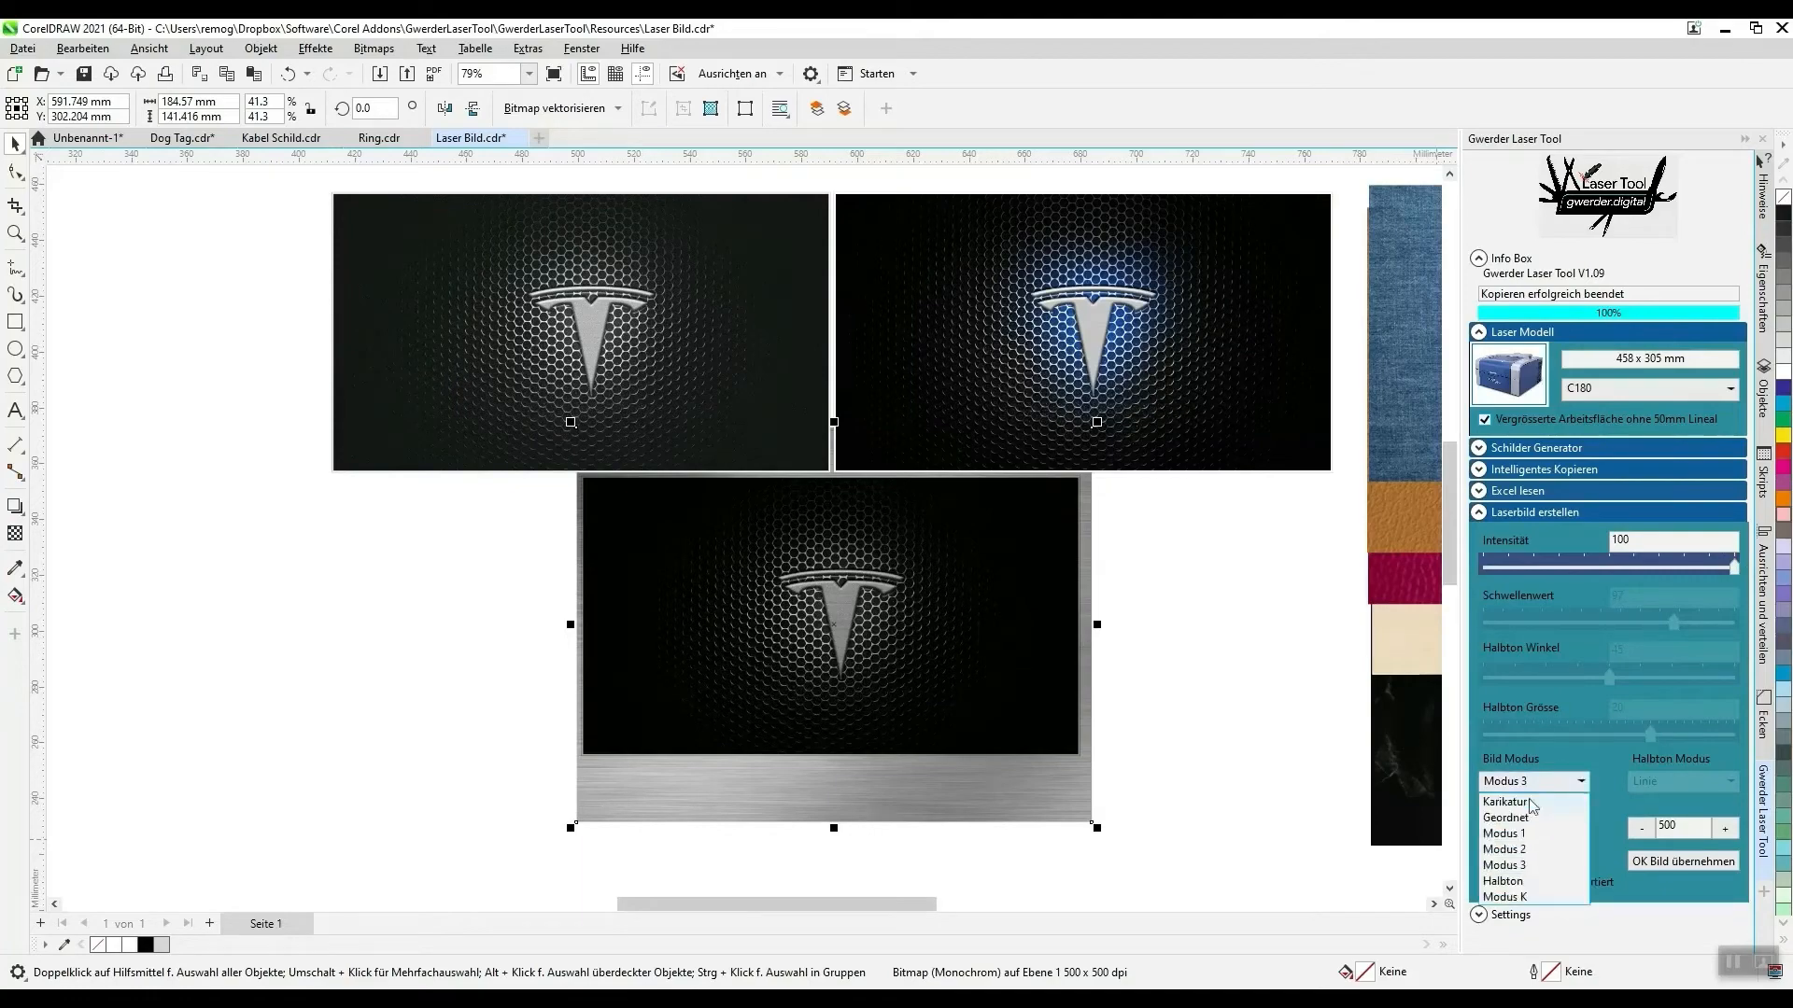
click(1515, 882)
scroll(940, 675, up, 5)
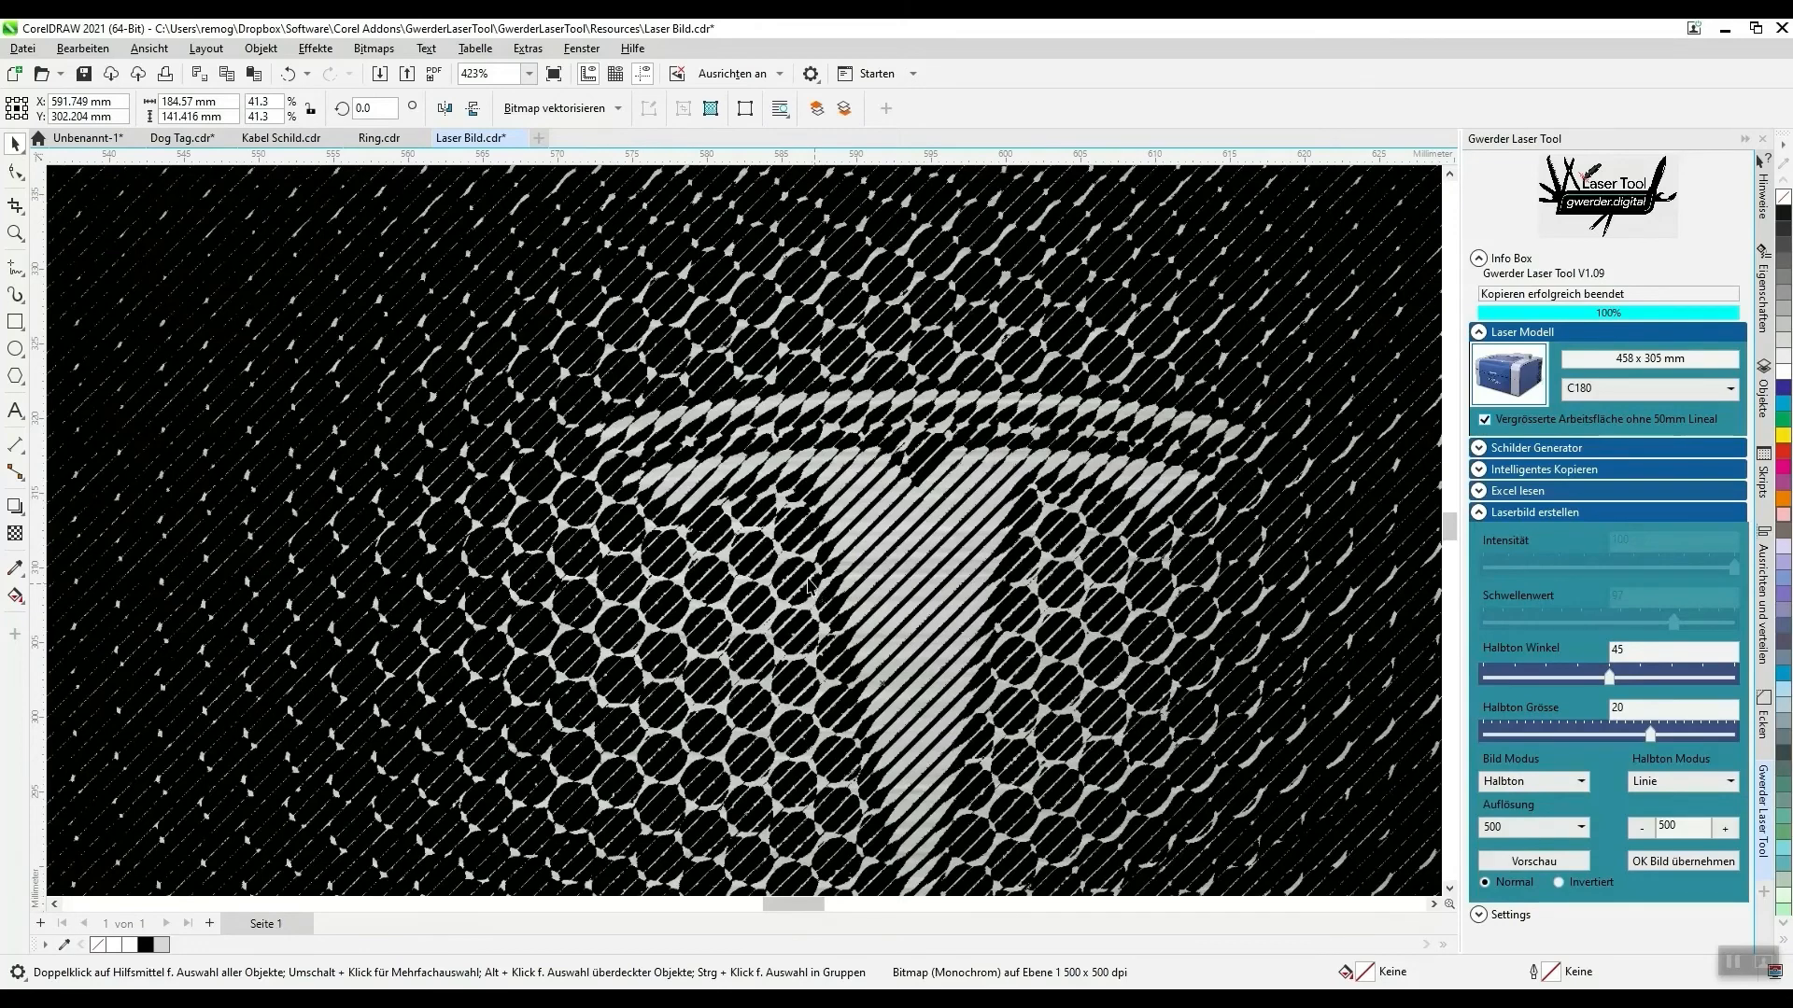
scroll(808, 586, down, 6)
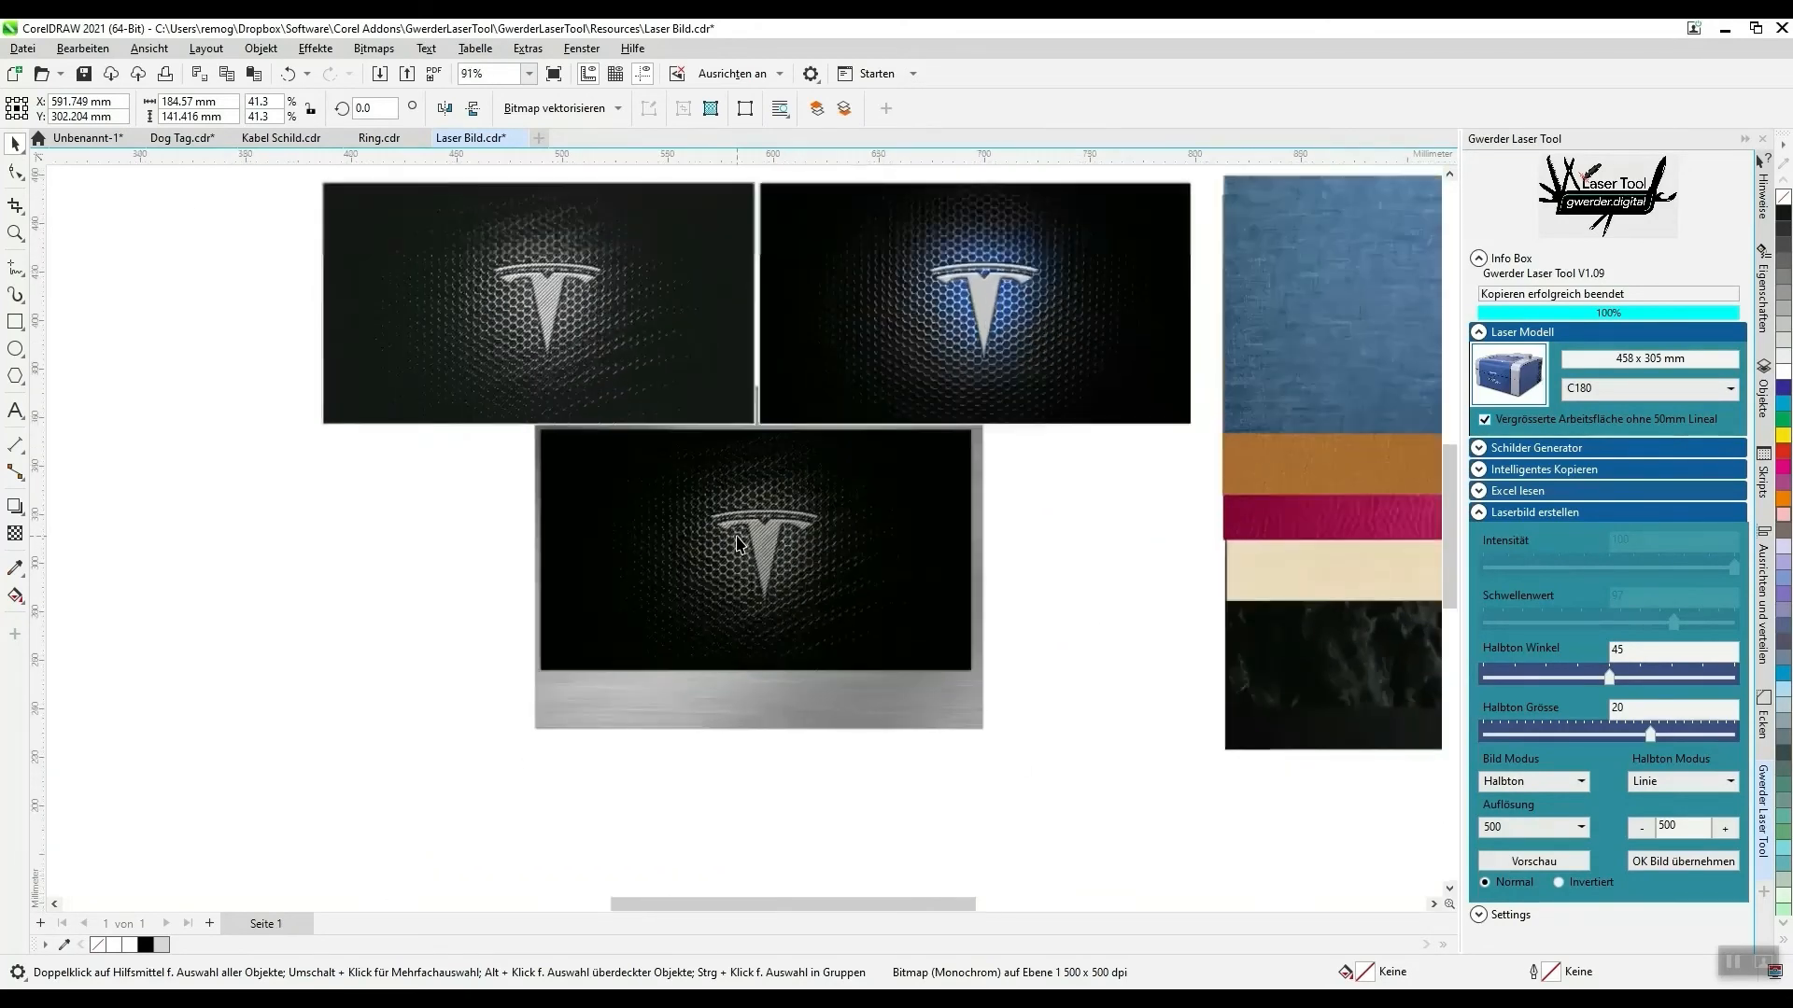
- Apply the Halbton conversion to the original Tesla logo picture
scroll(874, 552, down, 1)
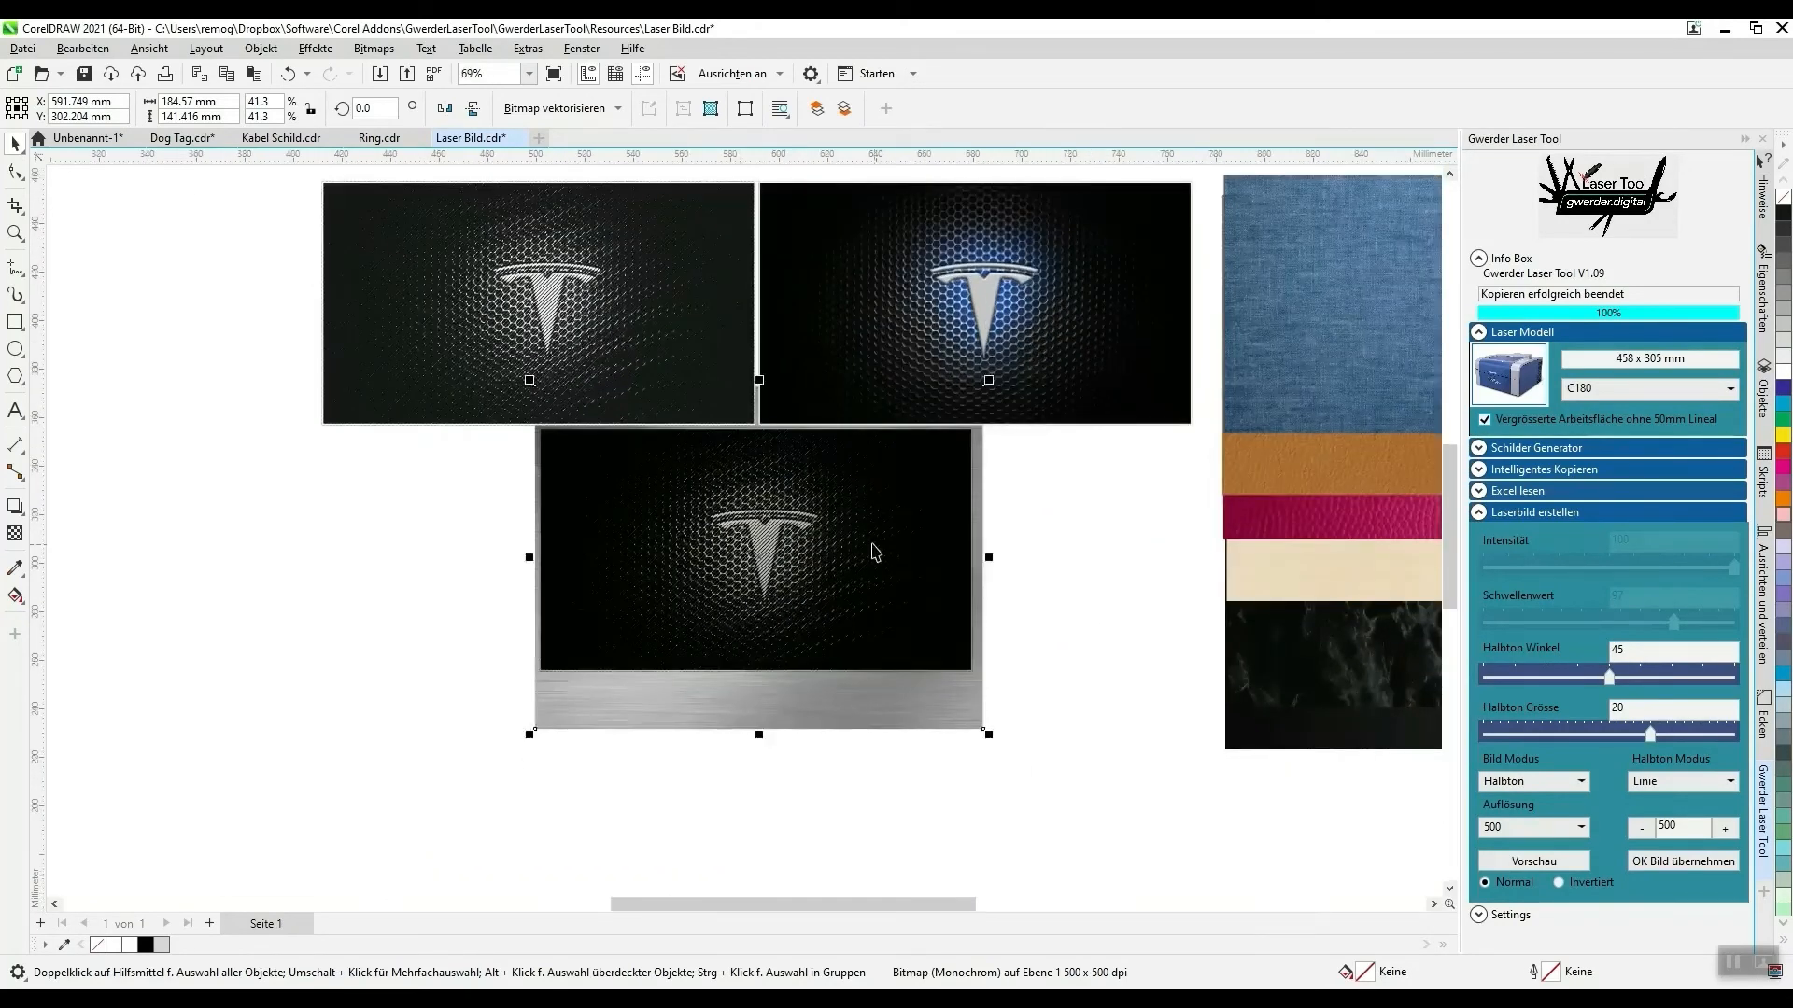
click(1126, 557)
click(1064, 373)
click(1663, 861)
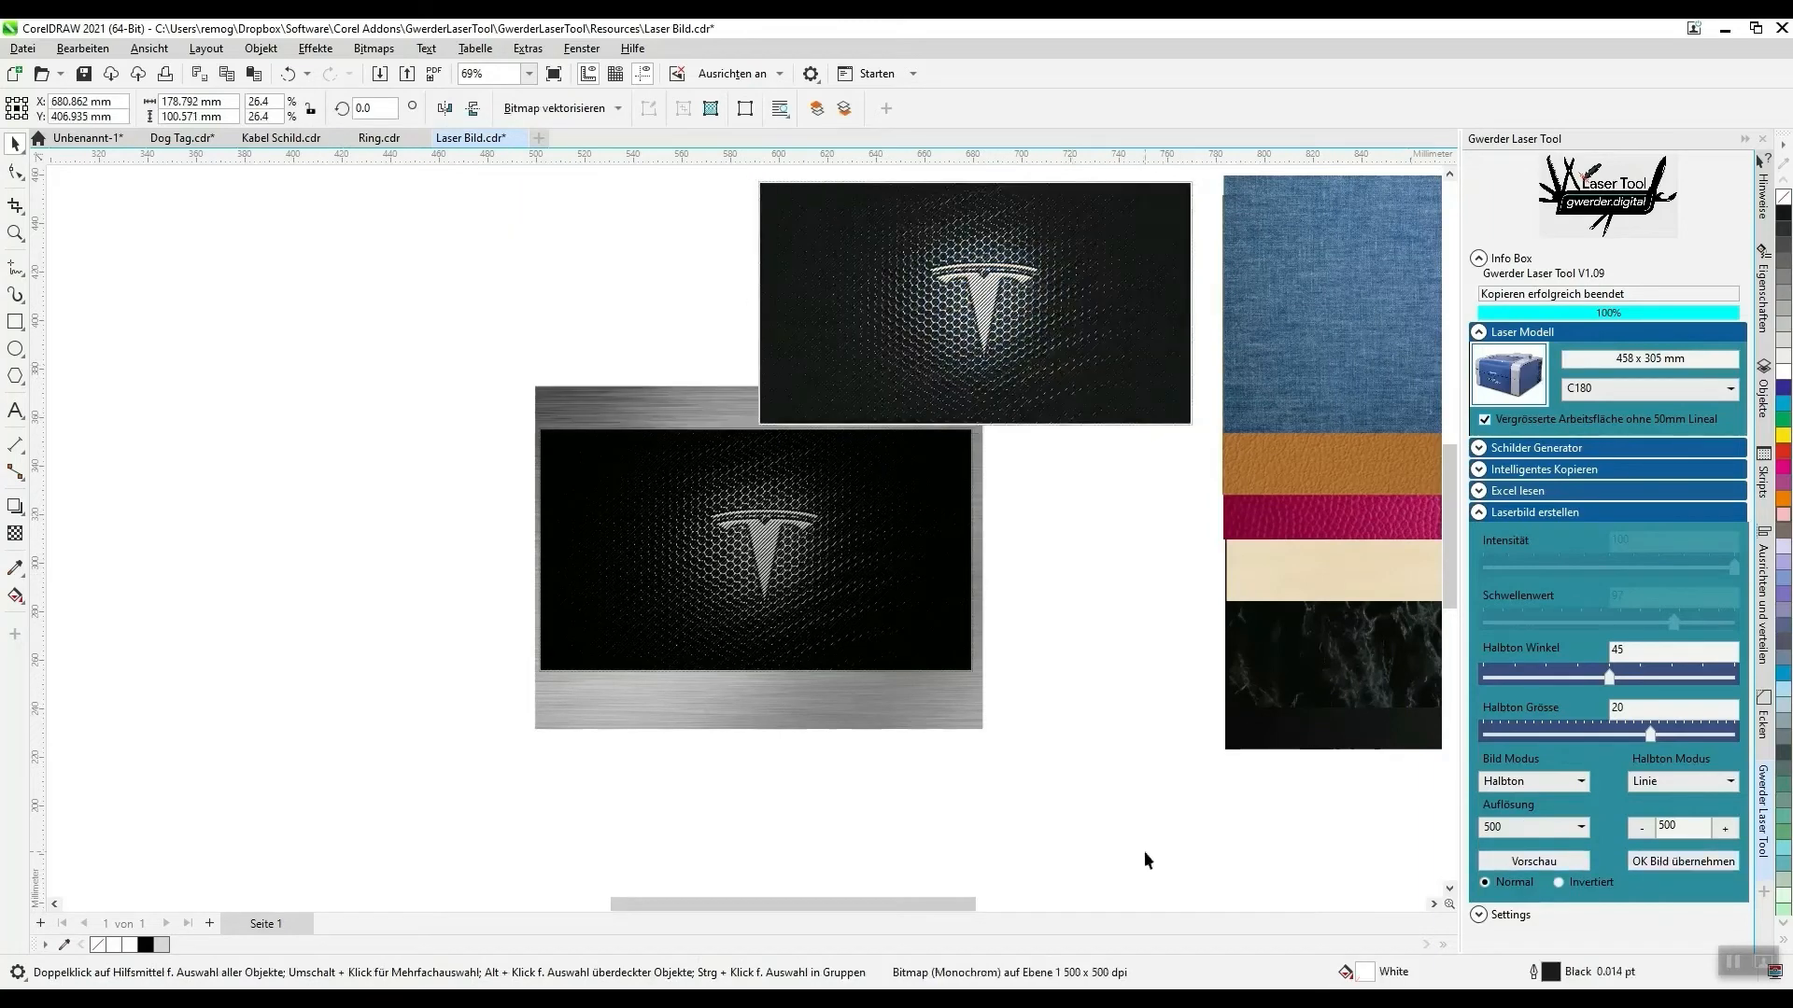
- Delete the converted, original and preview Tesla pictures, and return the brushed-metal sample to the material samples
key(Delete)
click(983, 258)
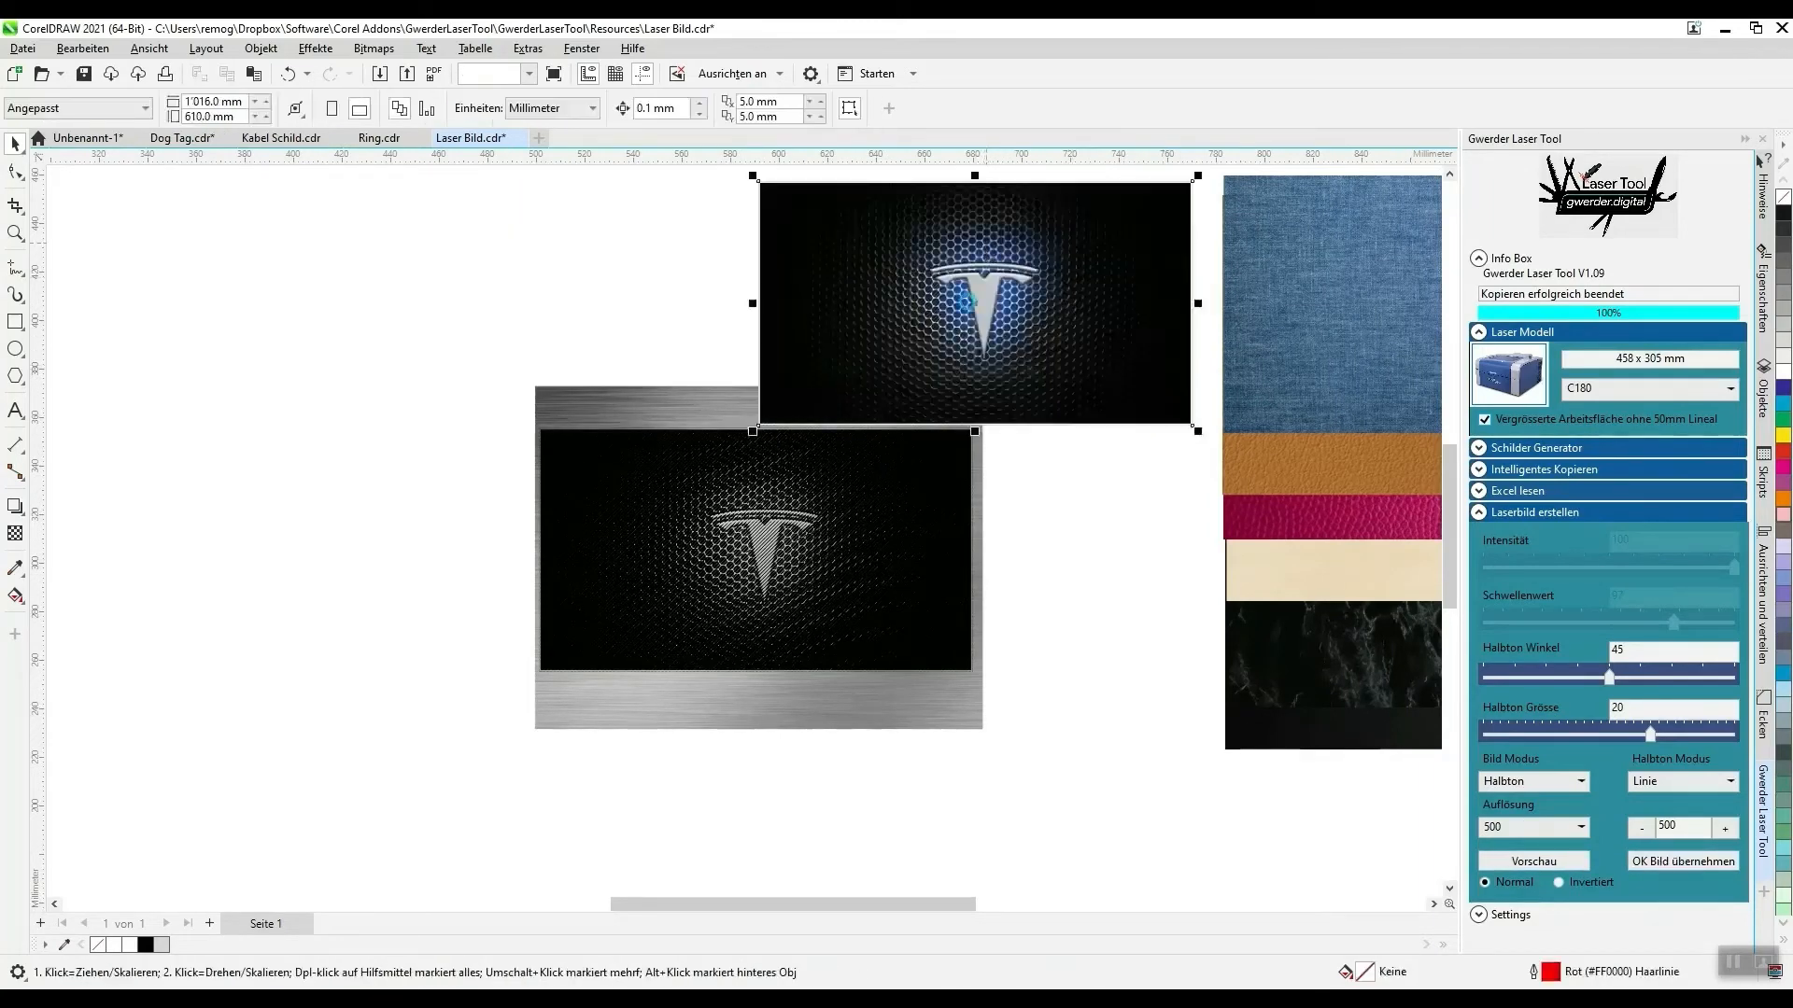
key(Delete)
click(728, 608)
key(Delete)
drag(716, 658, 1367, 601)
- Bring the car photo and Tesla Motors logo onto the page beside the material samples, placing the logo above the car's hood
scroll(911, 528, down, 1)
scroll(934, 531, down, 3)
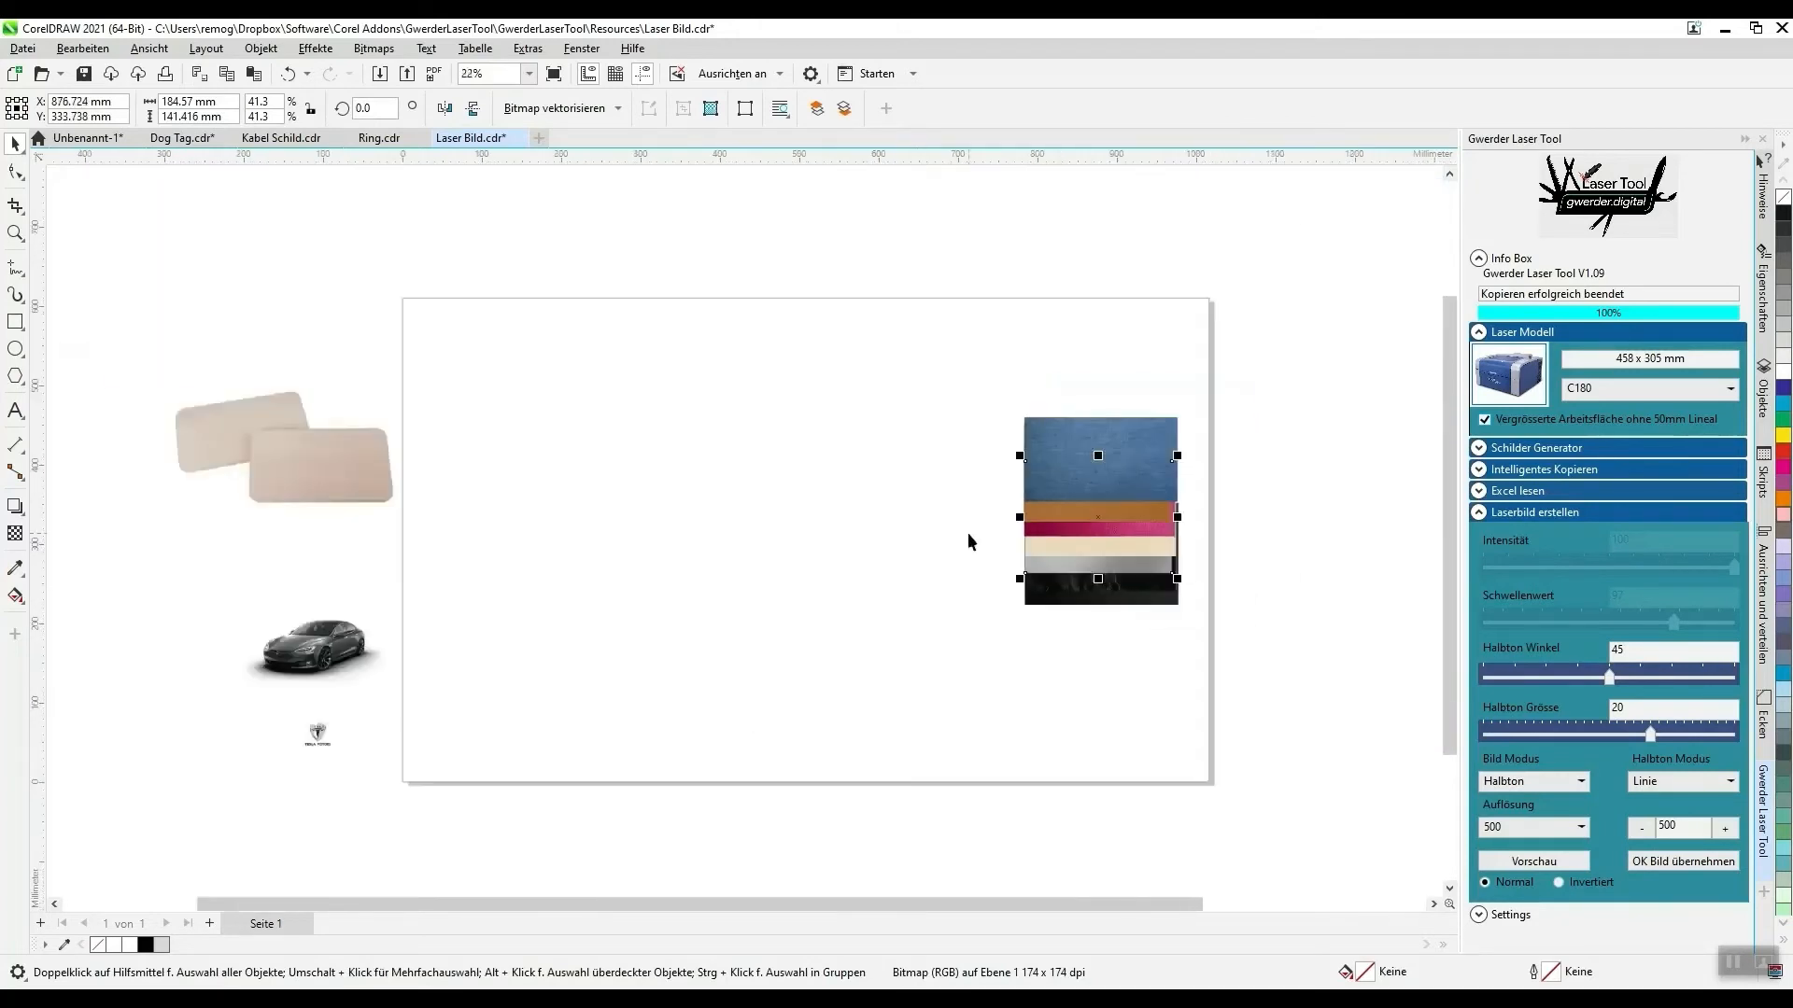
drag(179, 568, 487, 775)
drag(335, 649, 960, 460)
scroll(934, 458, up, 4)
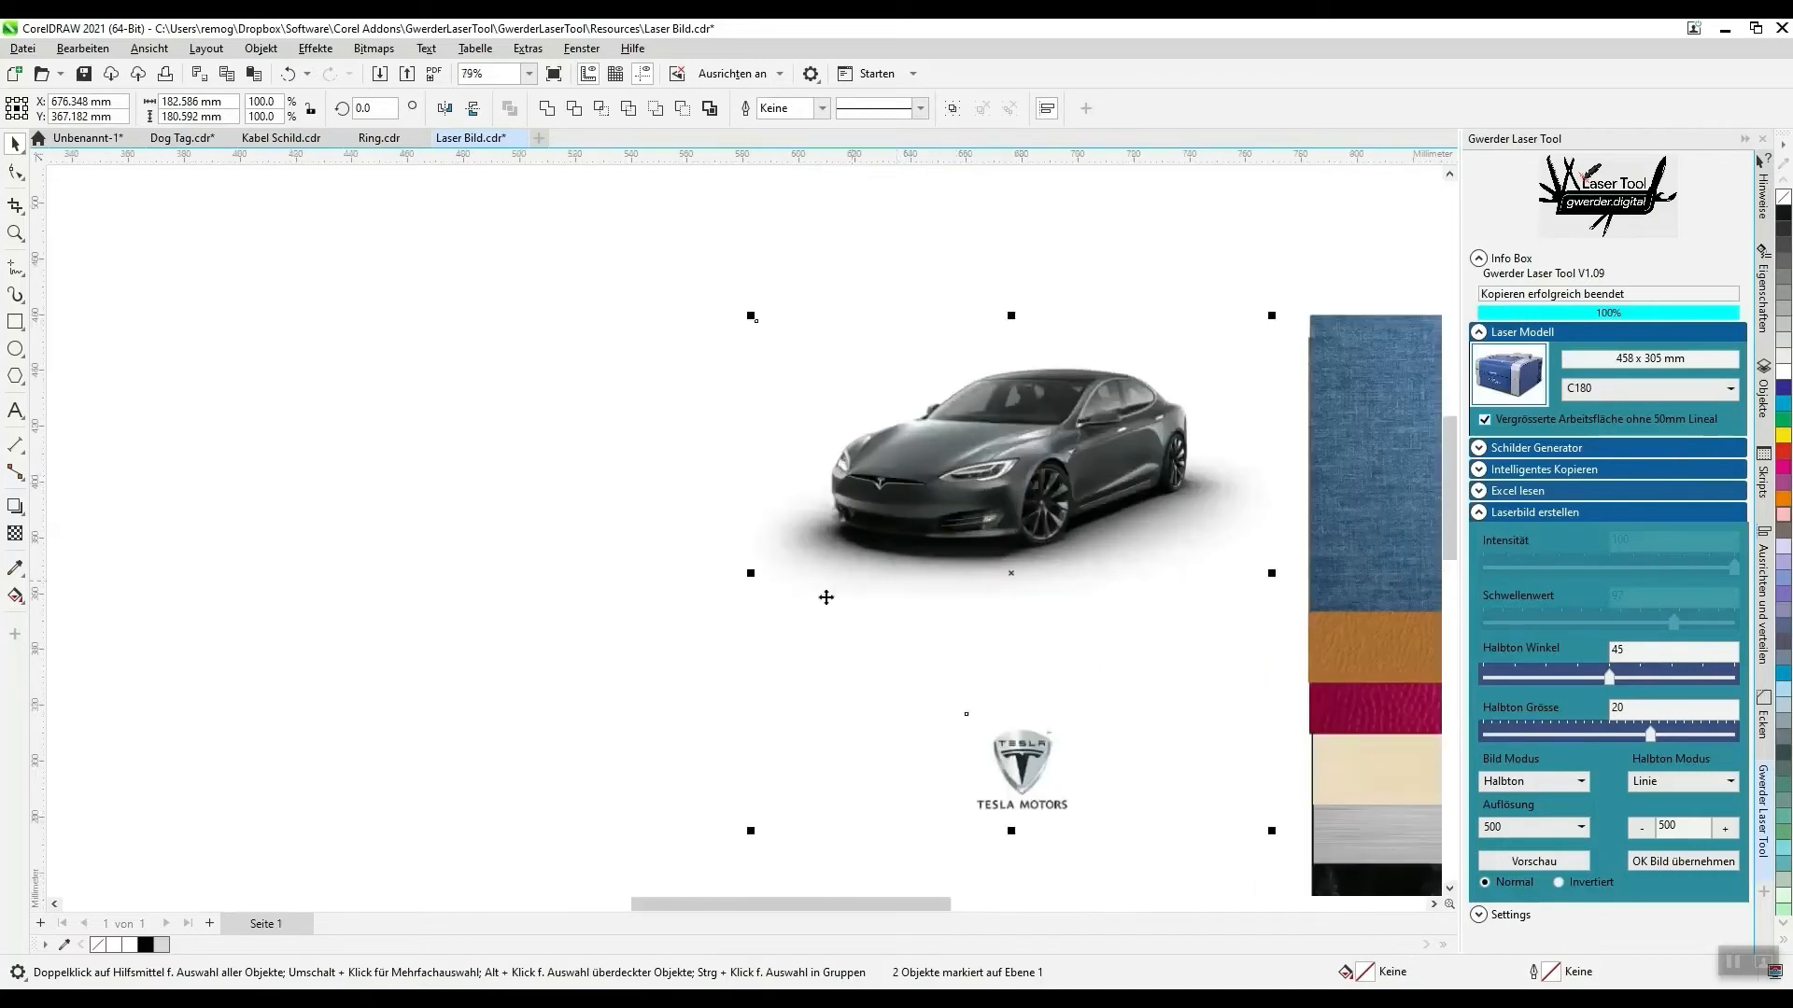
click(967, 742)
drag(931, 581, 828, 387)
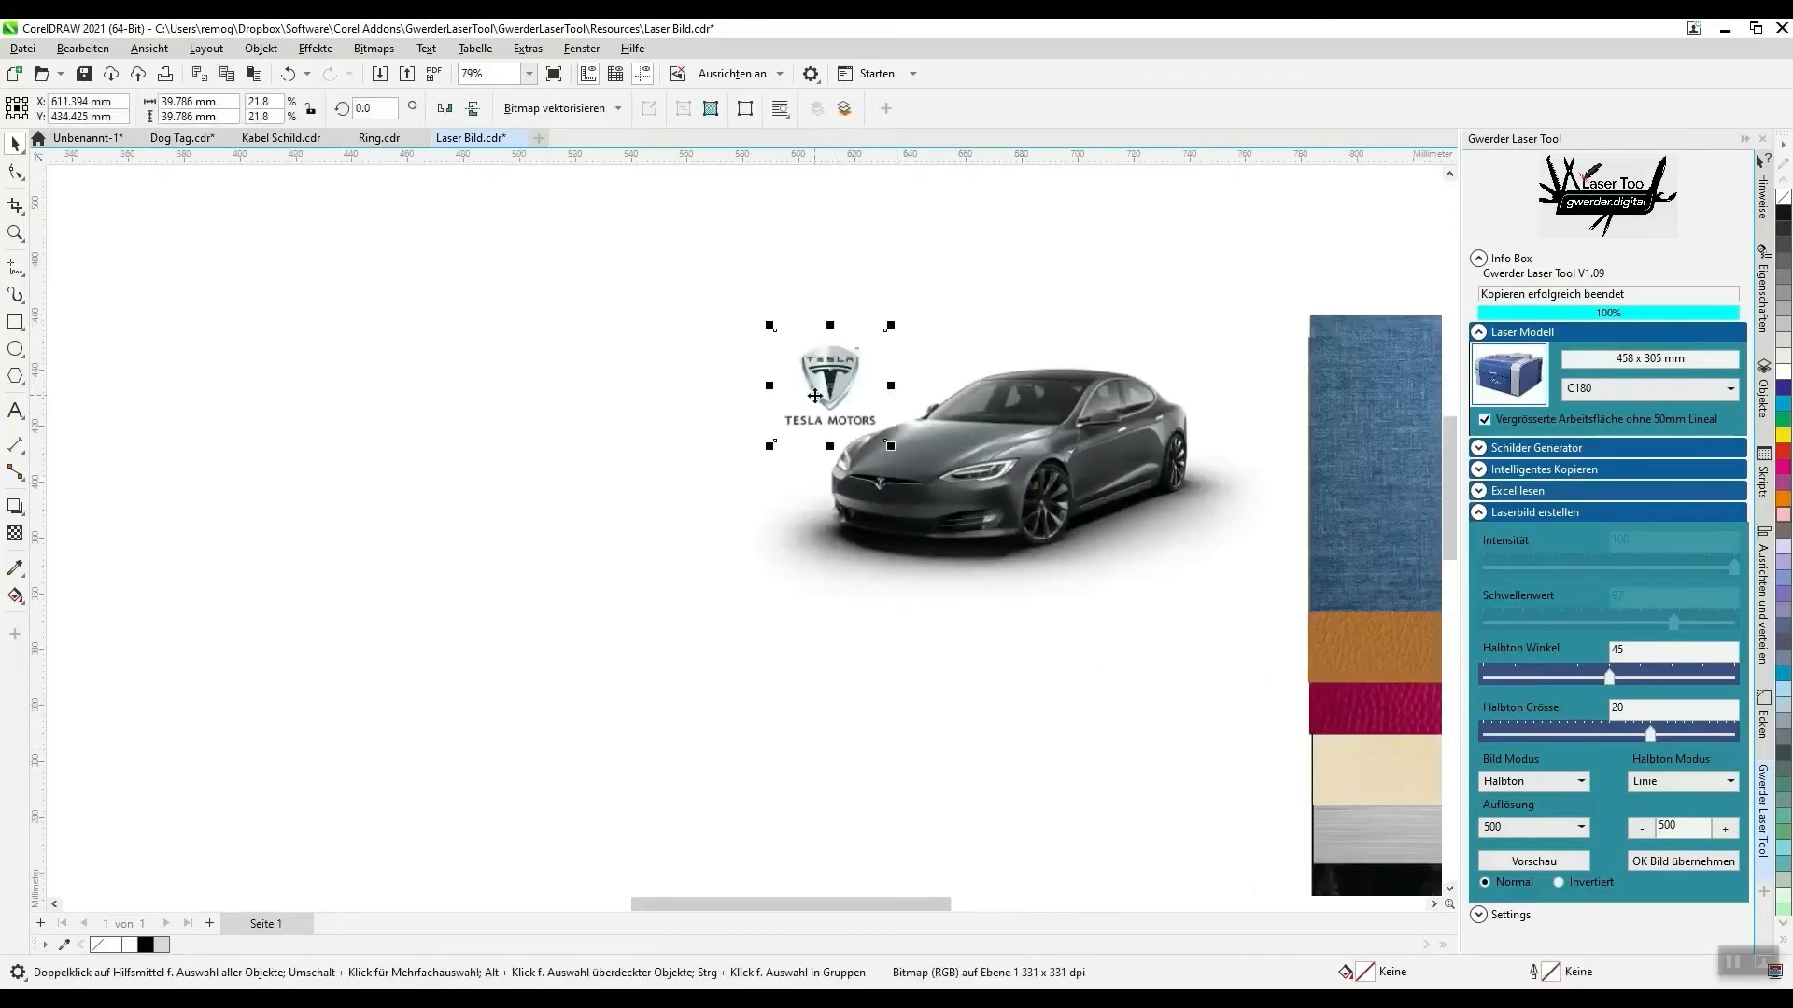
- Group the car photo and the Tesla Motors logo
scroll(926, 390, up, 1)
drag(613, 267, 1397, 705)
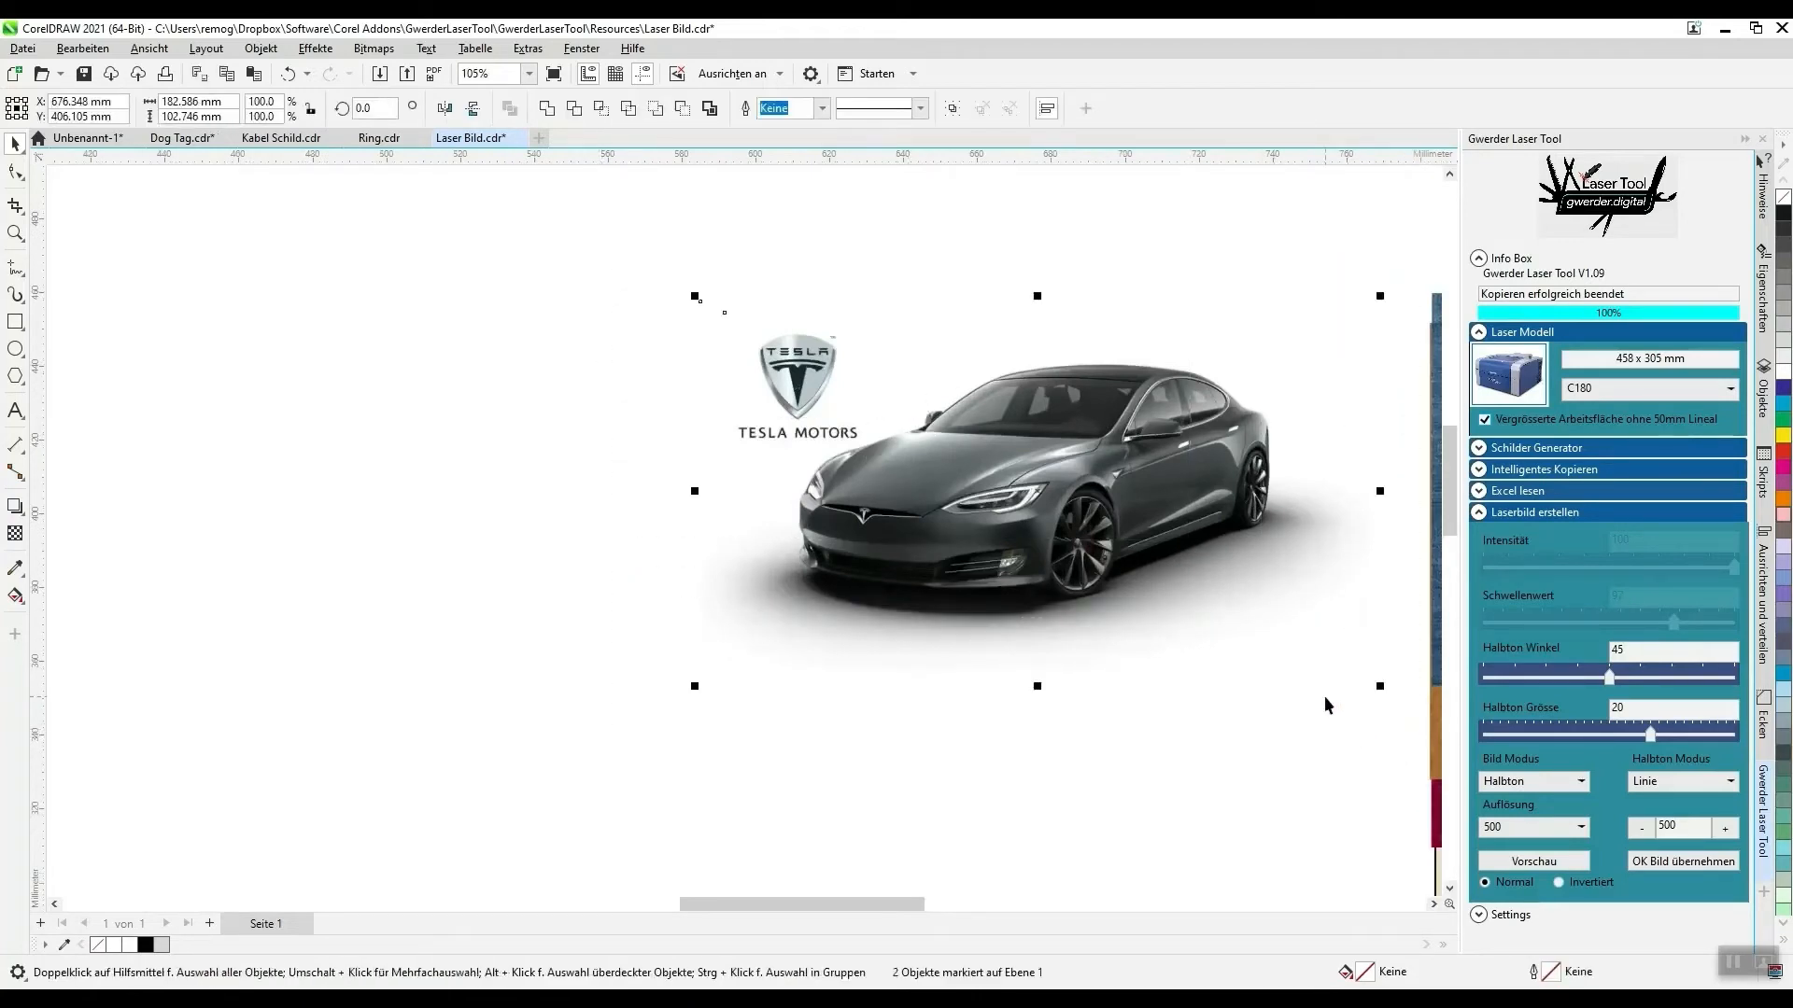
key(ctrl+g)
- Generate a laser image preview of the grouped car and logo with the Bild Modus set to Modus 2
scroll(593, 523, down, 3)
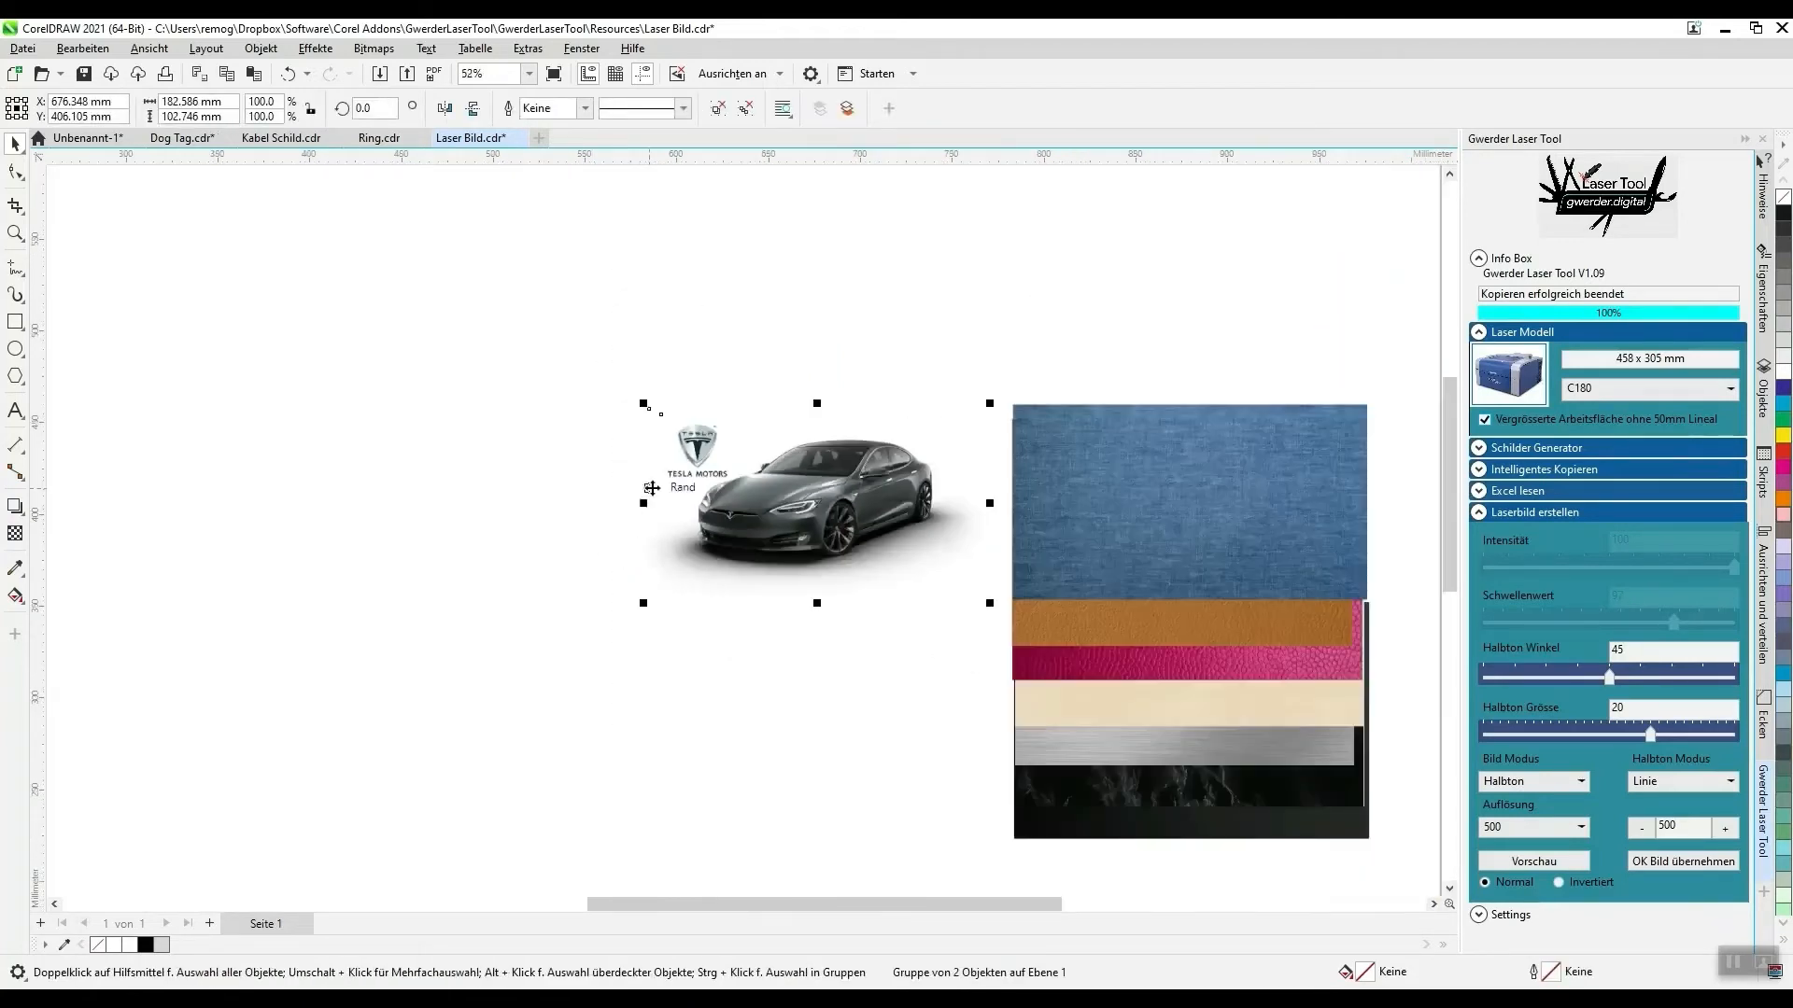
scroll(860, 638, down, 2)
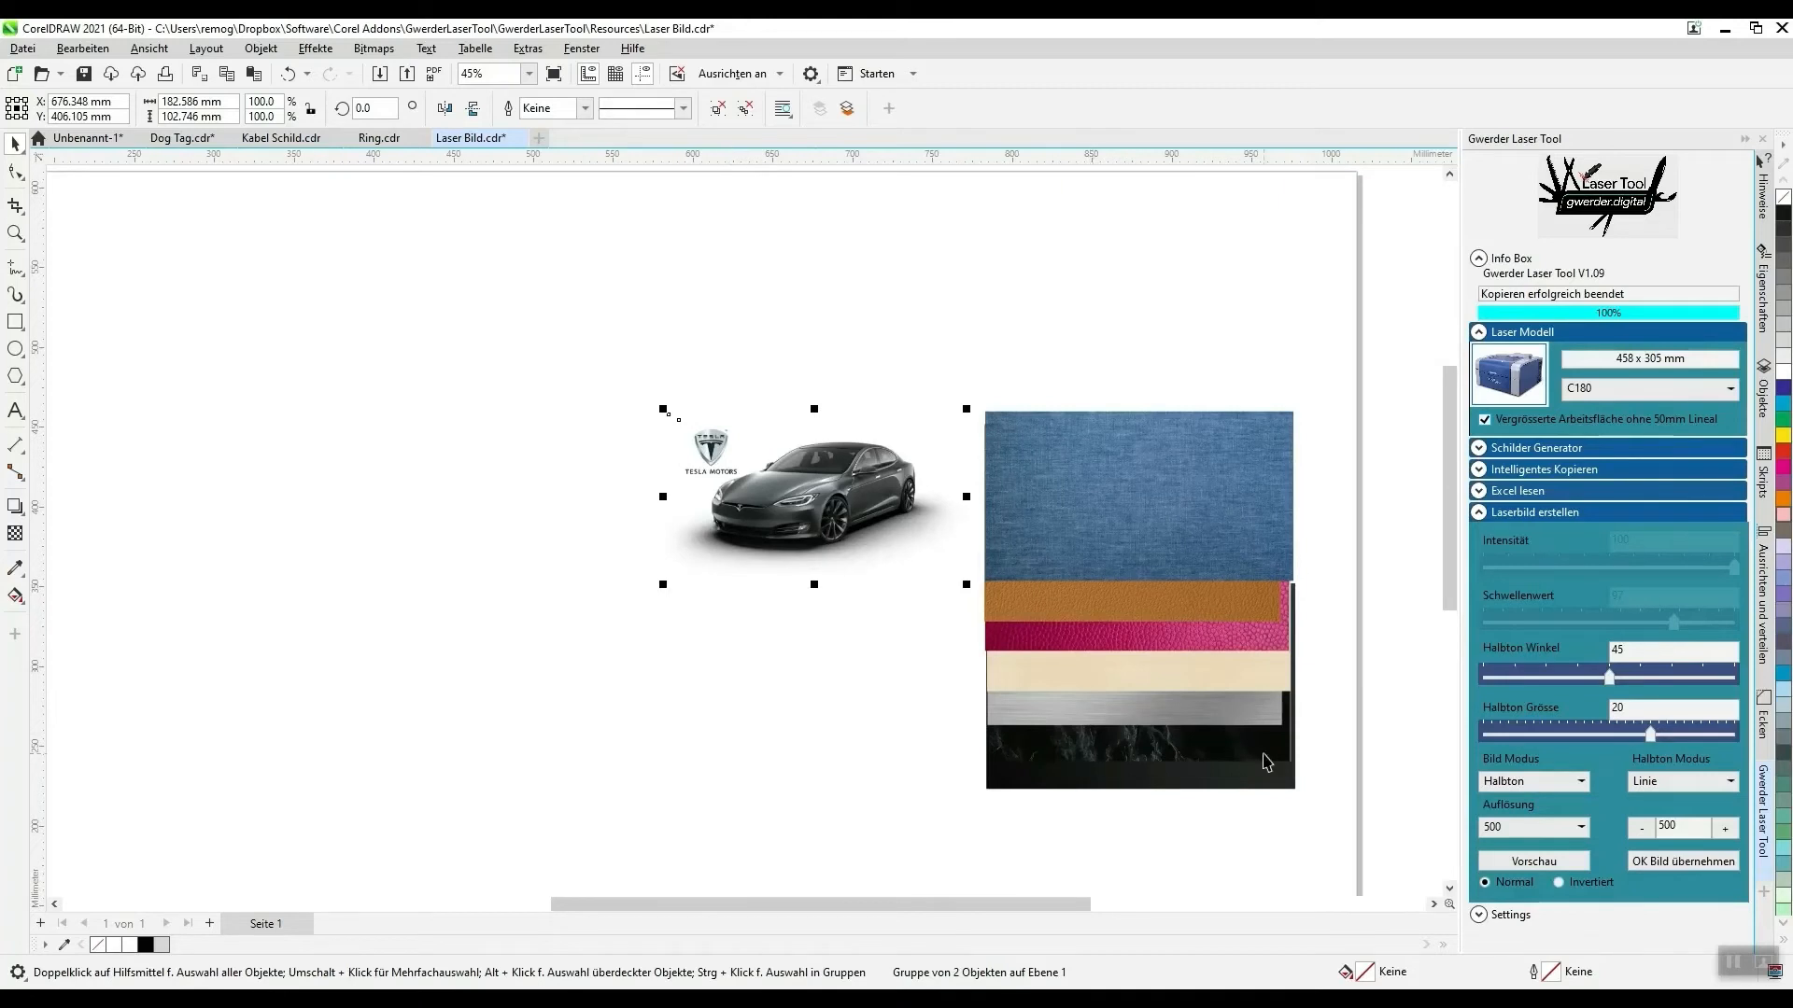
click(1545, 781)
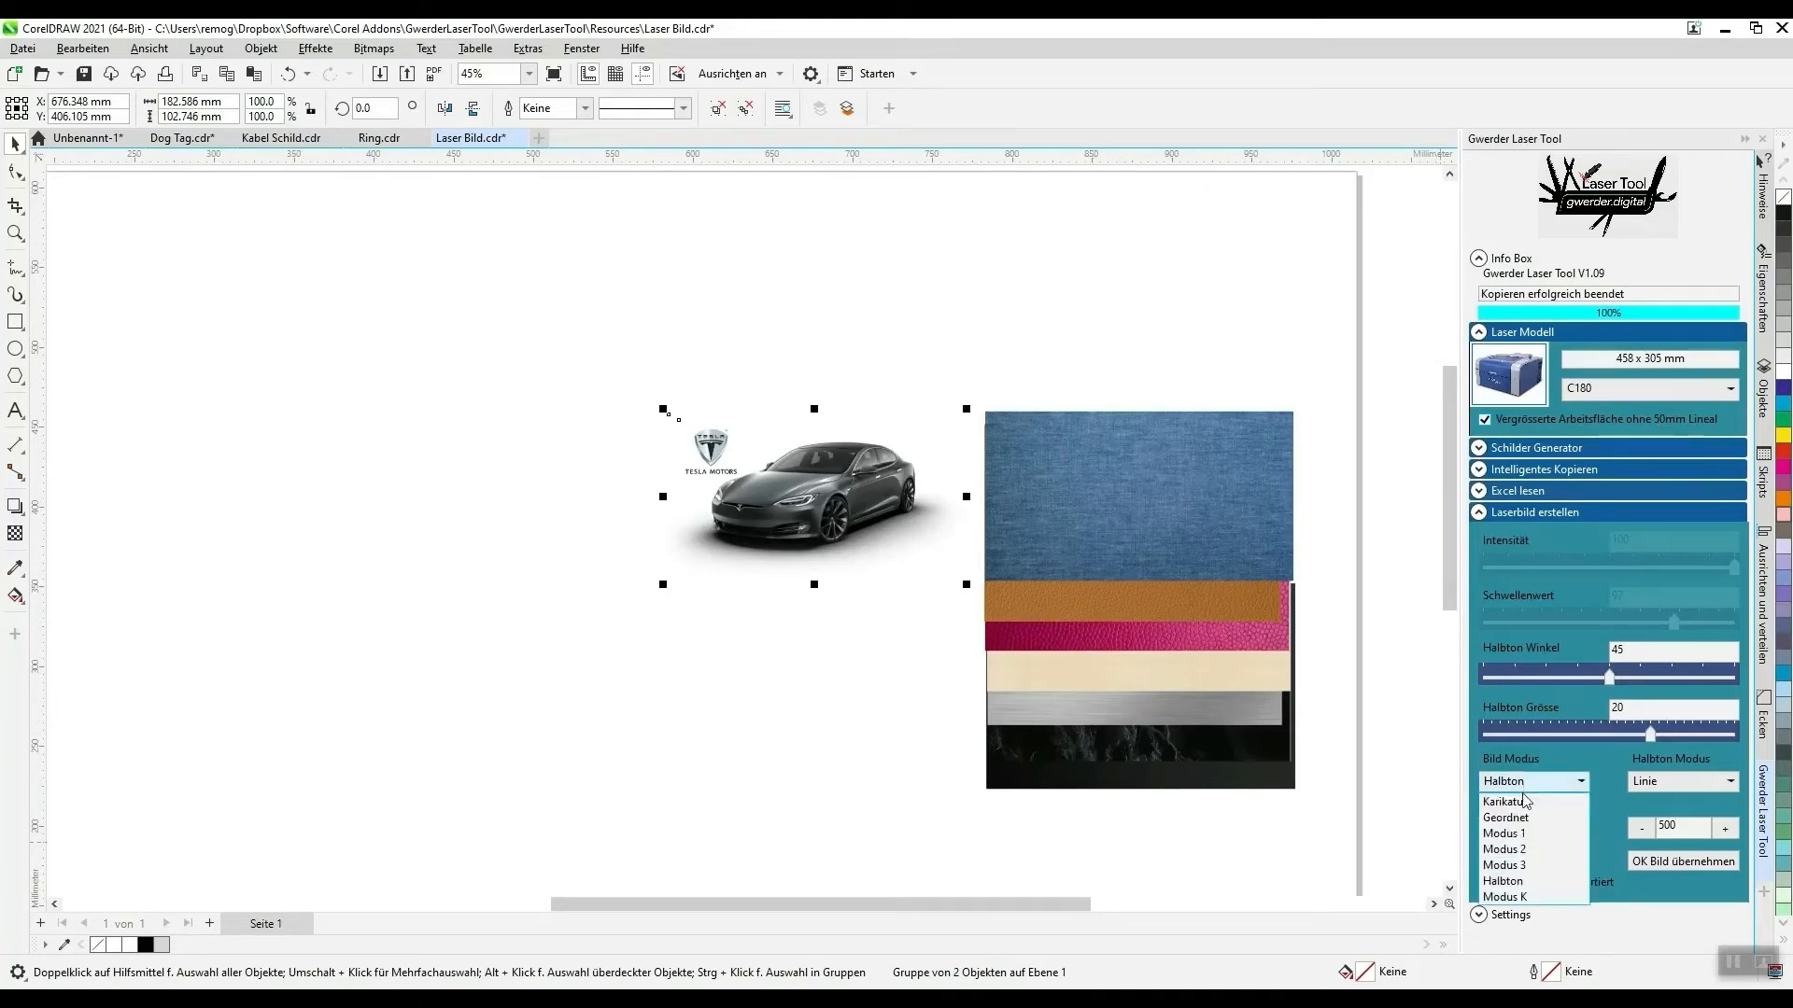
click(1513, 850)
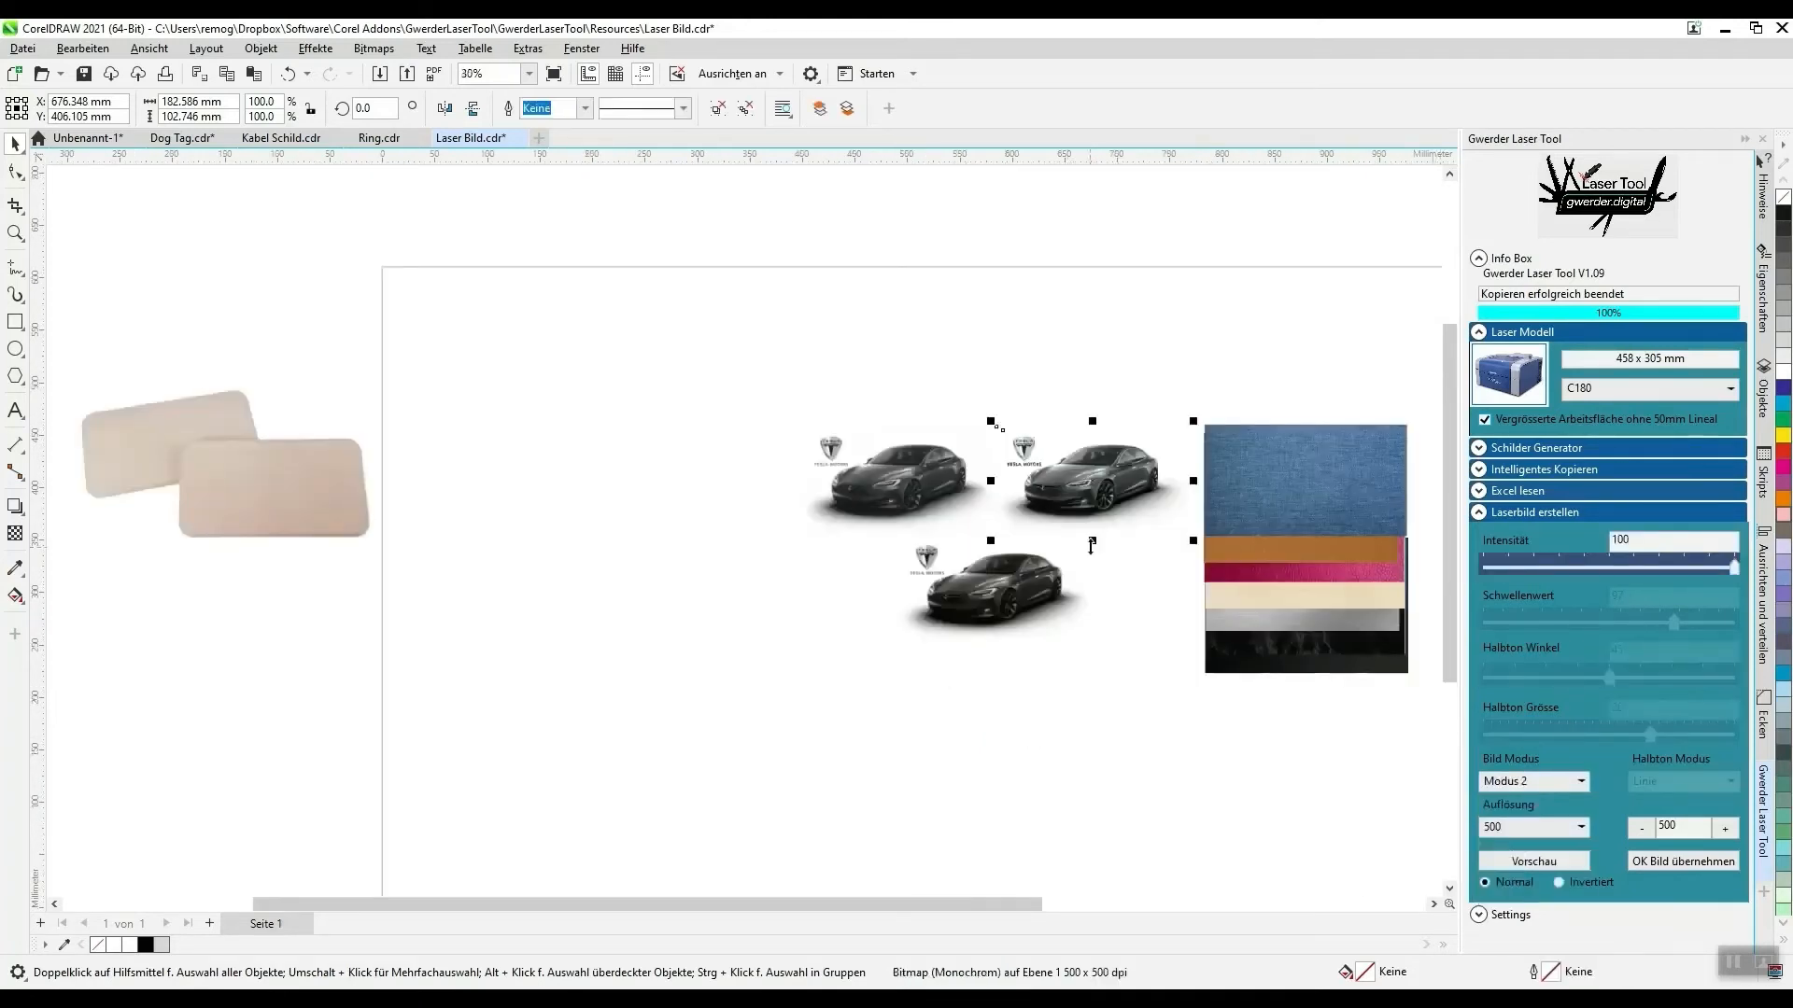
- Place the brushed-metal sample behind the car preview, fit it around the car and logo, and inspect the simulated engraving
scroll(1087, 509, up, 3)
drag(1386, 760, 669, 818)
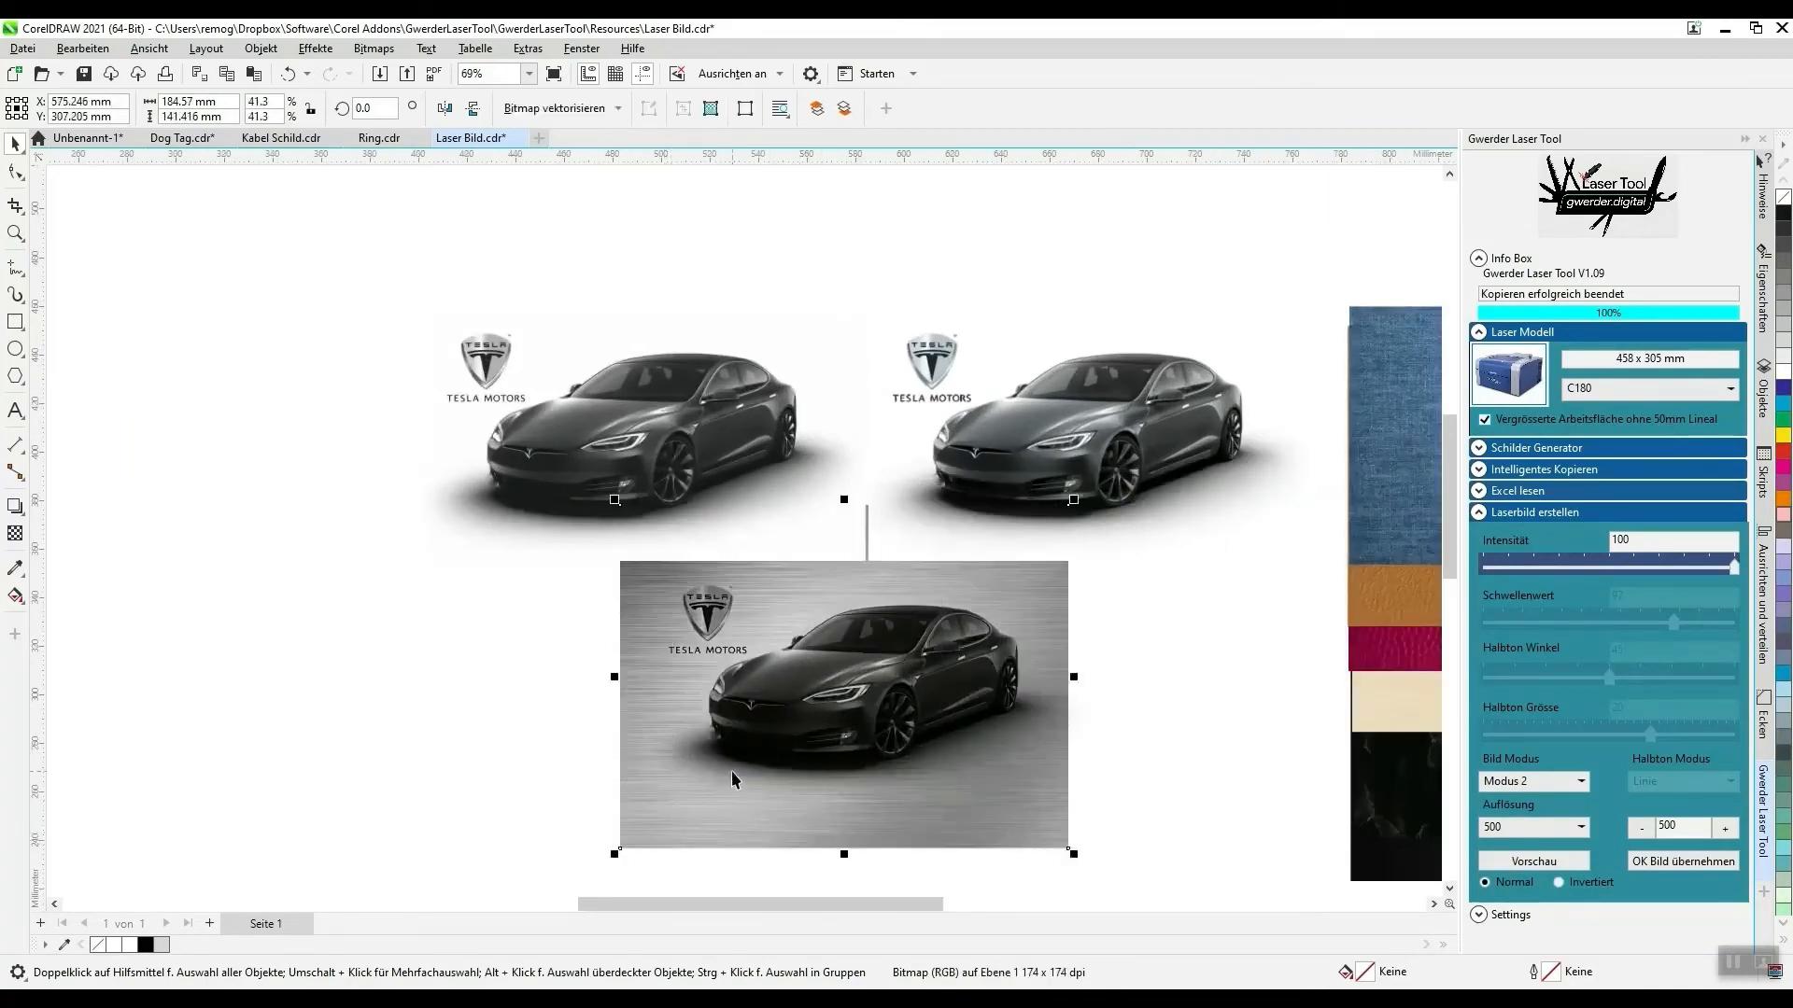
scroll(737, 761, up, 3)
drag(565, 845, 588, 827)
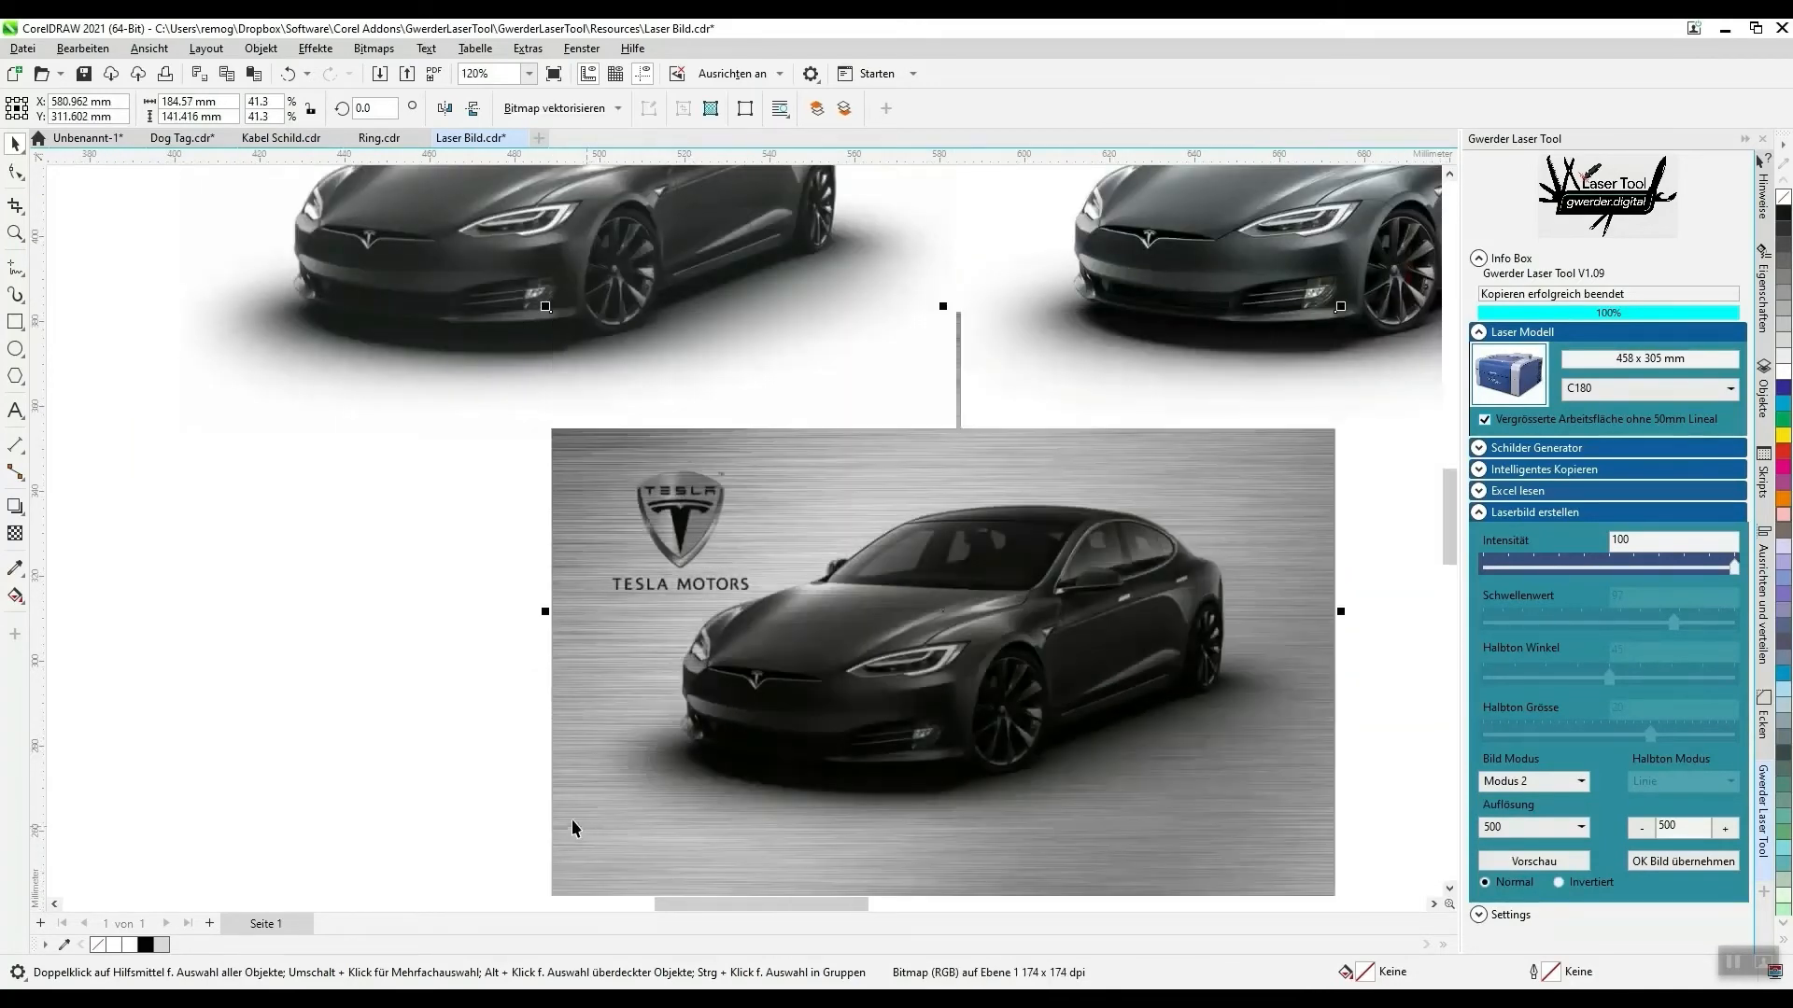
scroll(396, 473, down, 1)
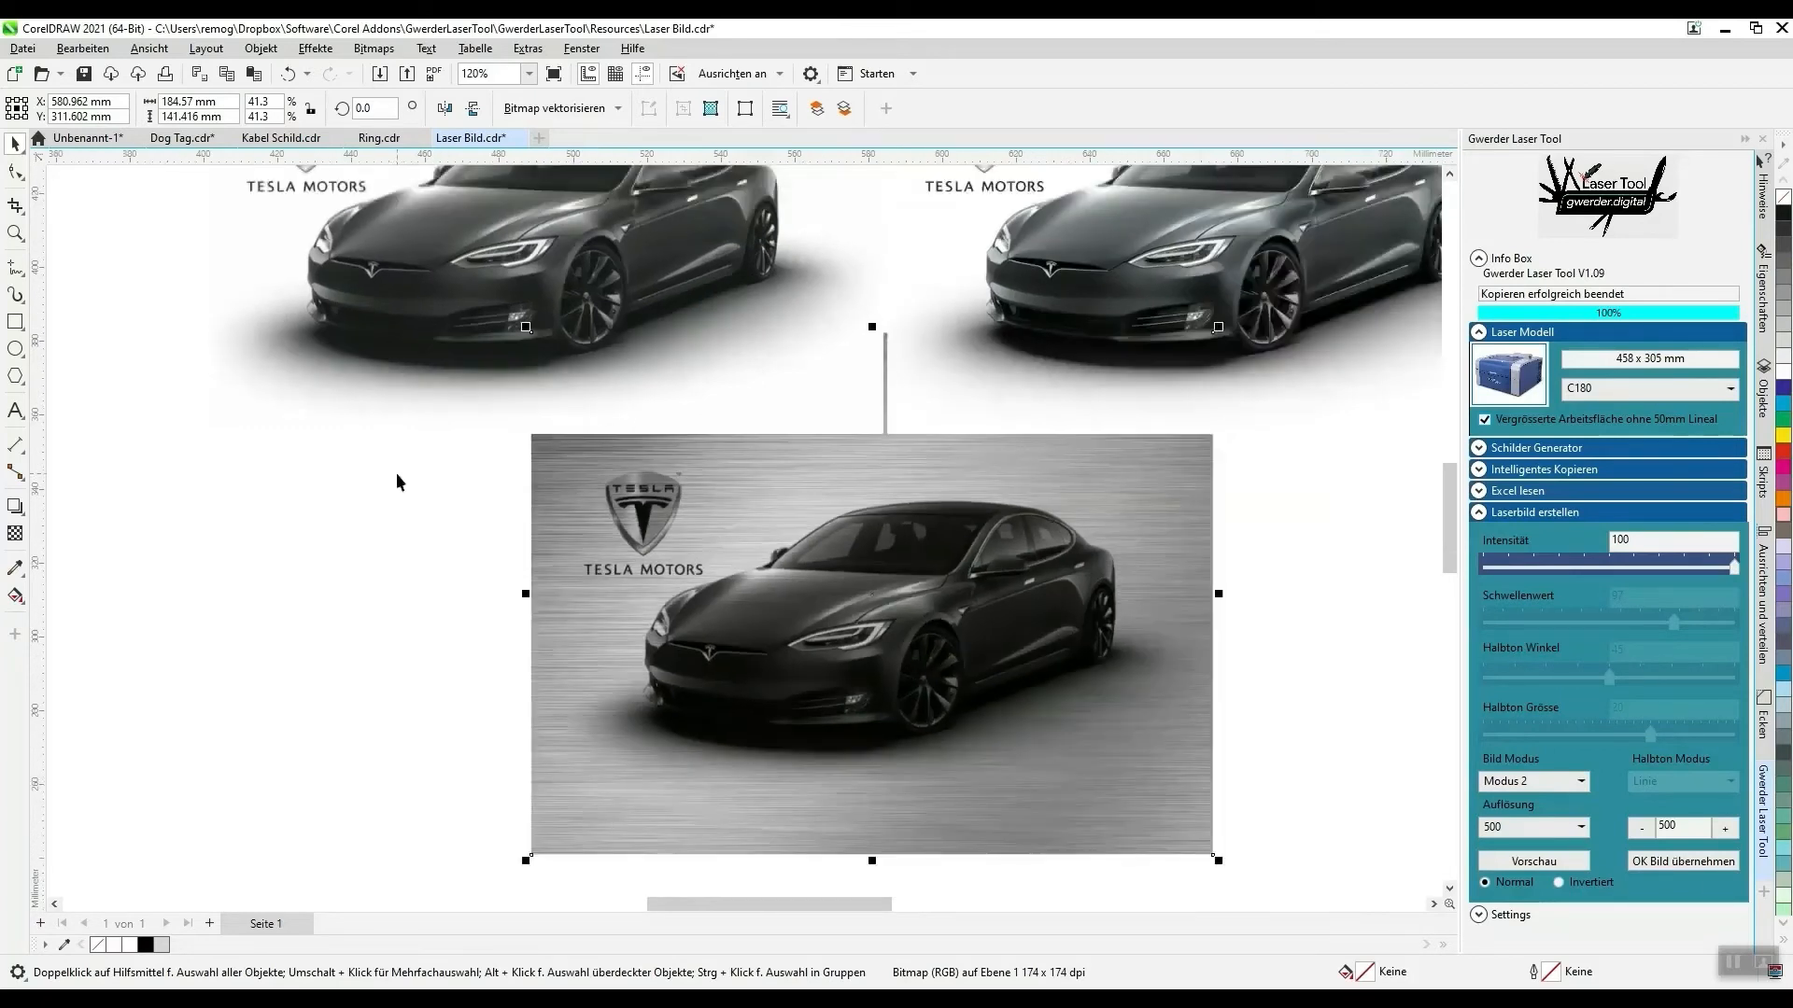
- Set the car group's Intensität to 96 and apply the laser image conversion
click(1286, 252)
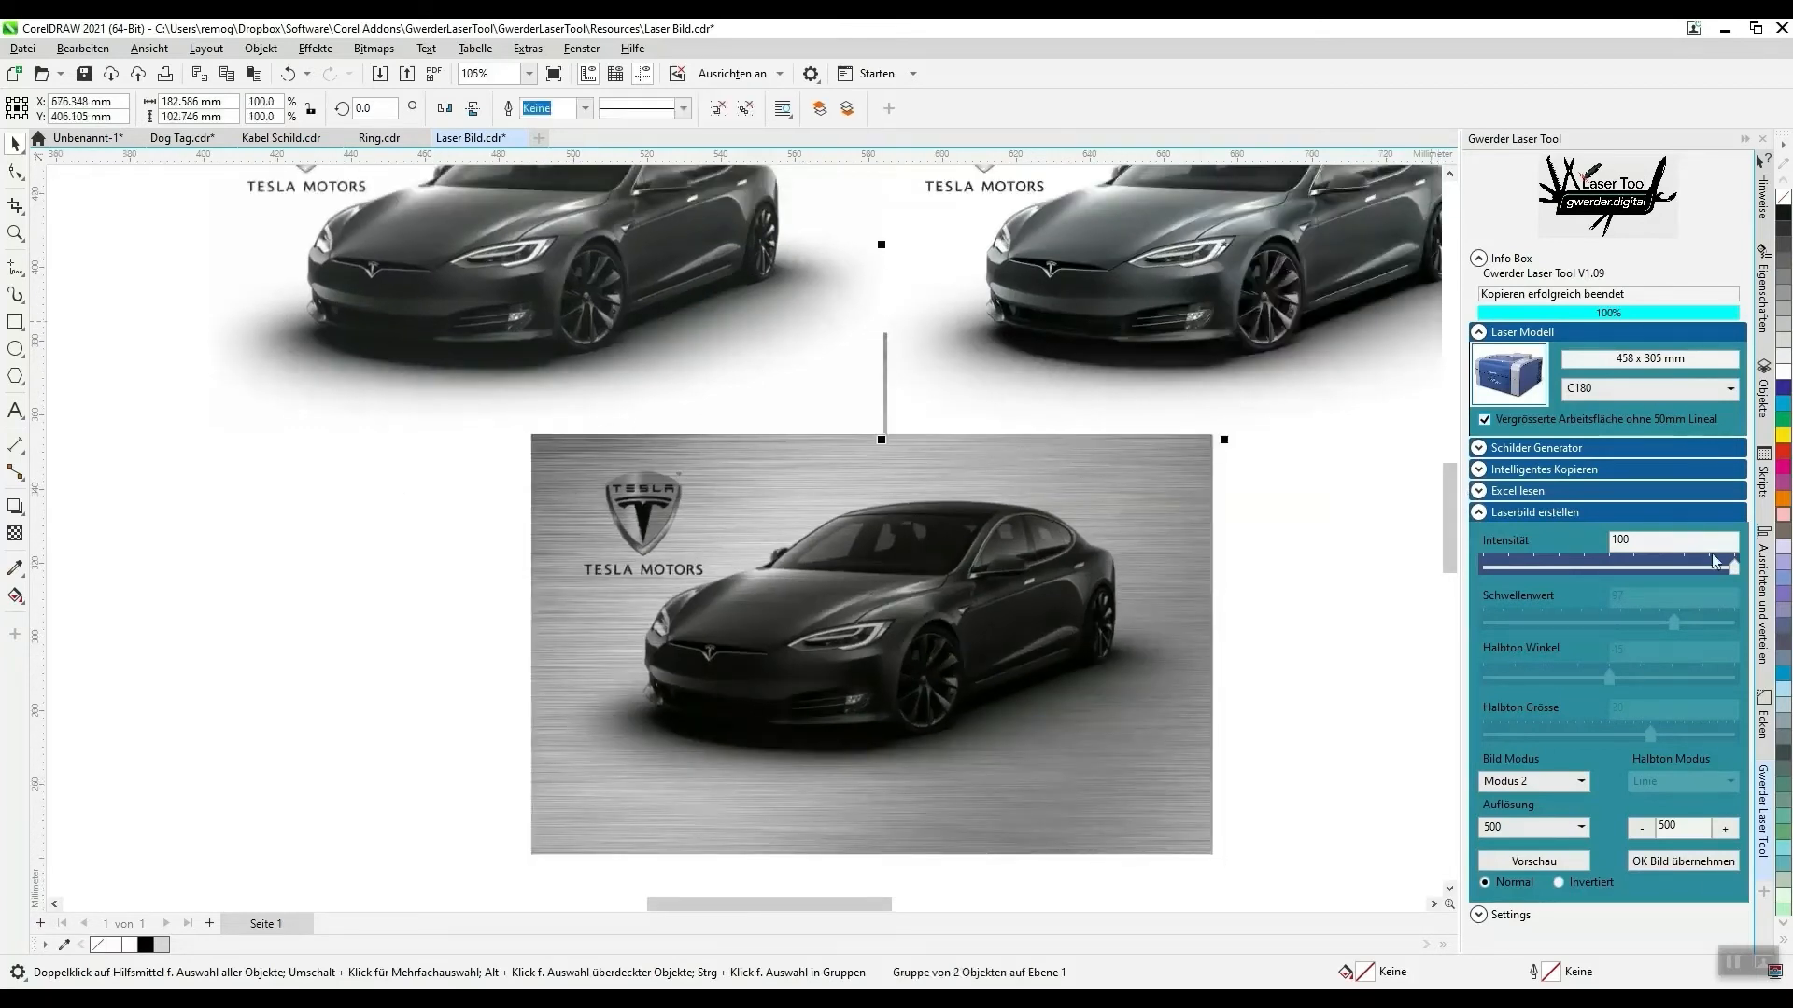
drag(1734, 566, 1692, 573)
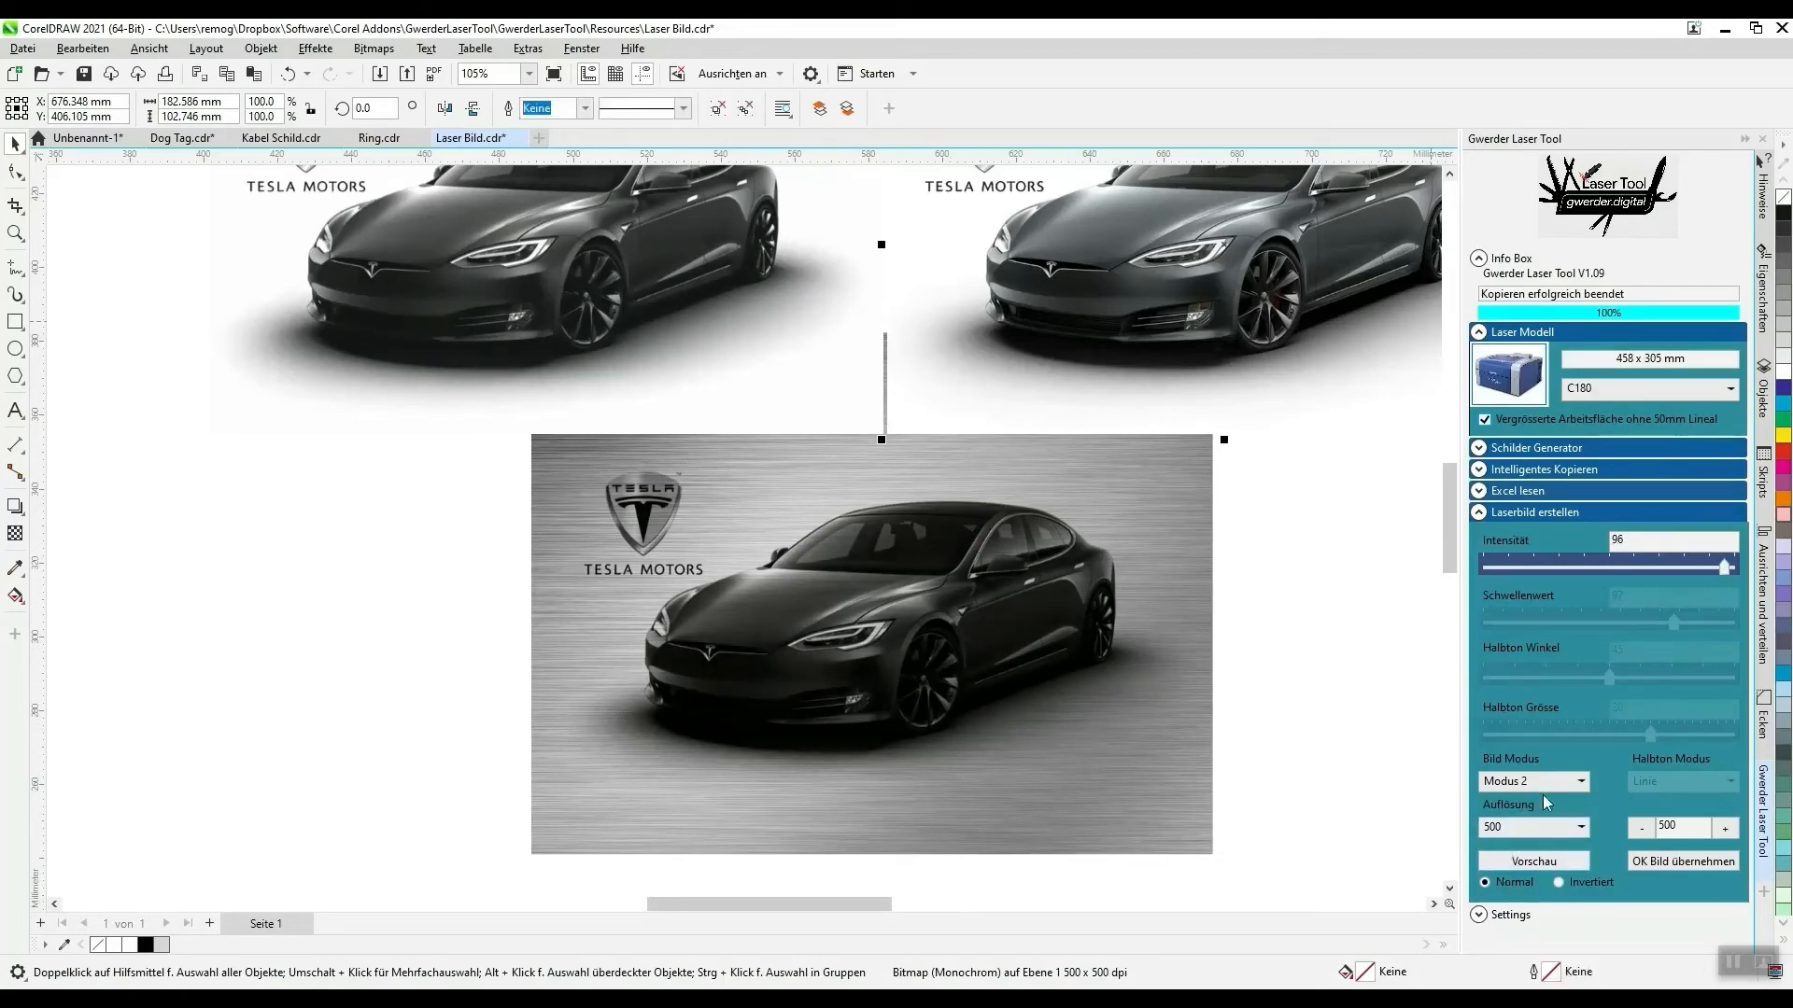
scroll(715, 469, down, 2)
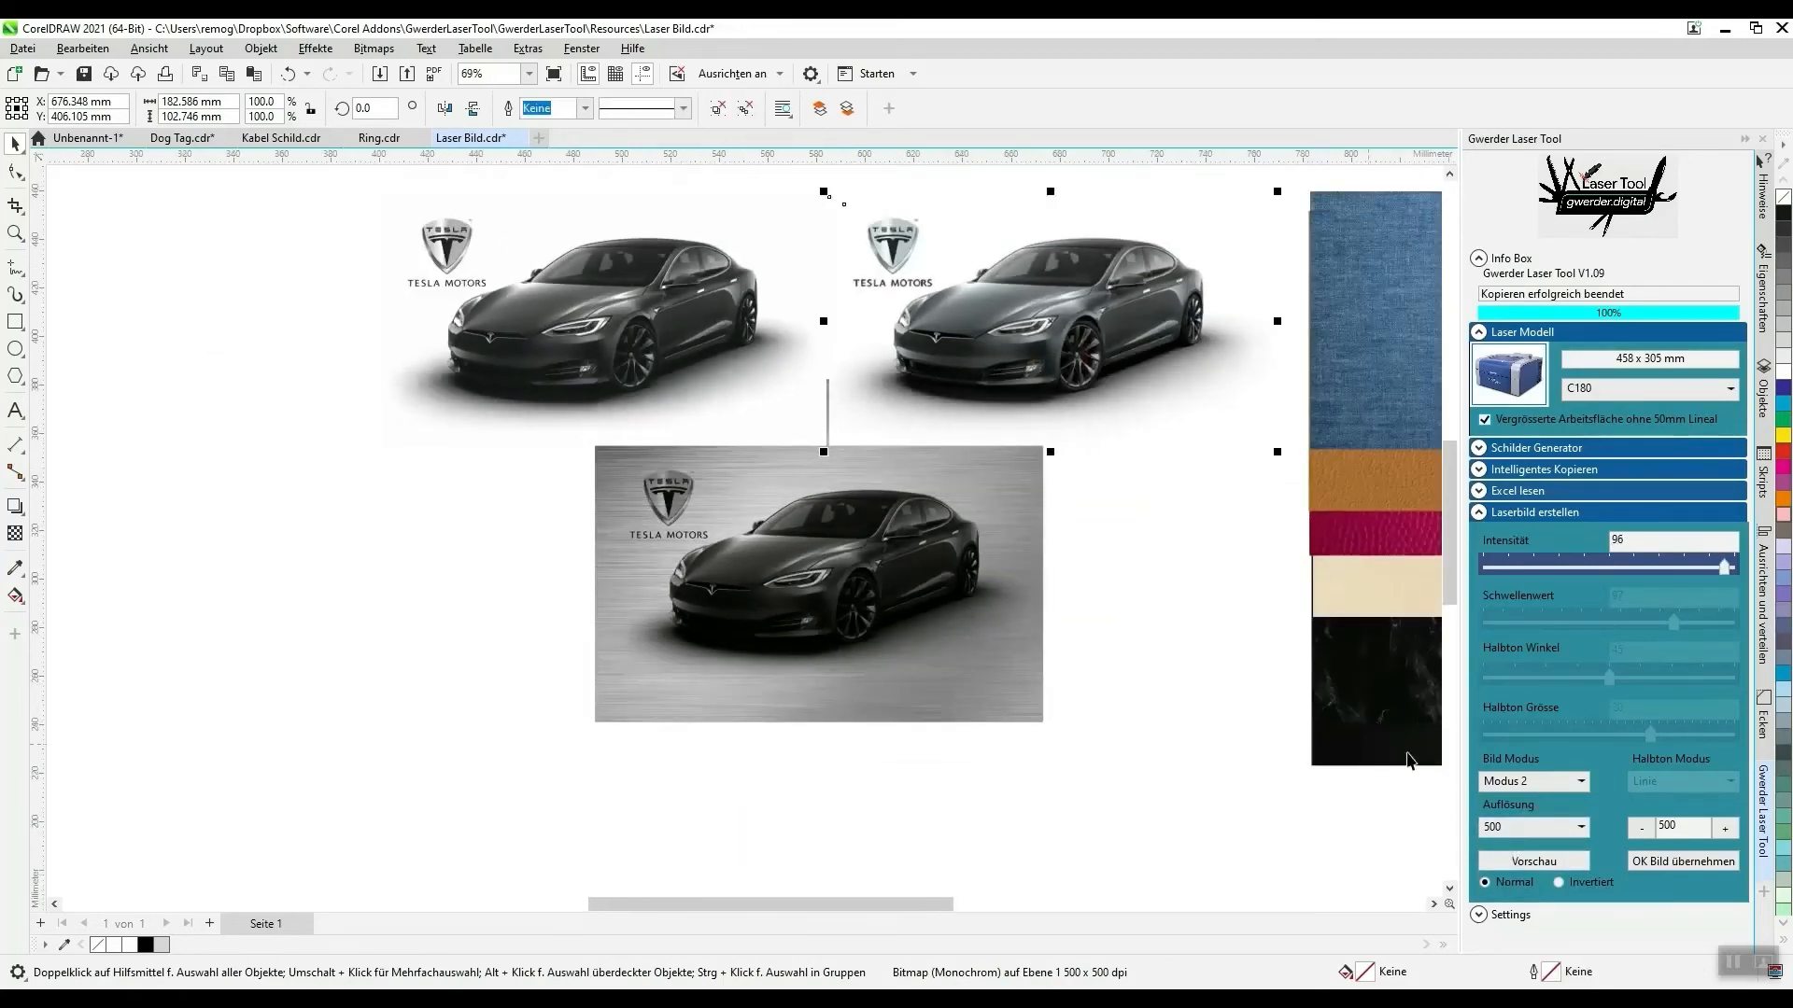
click(1674, 861)
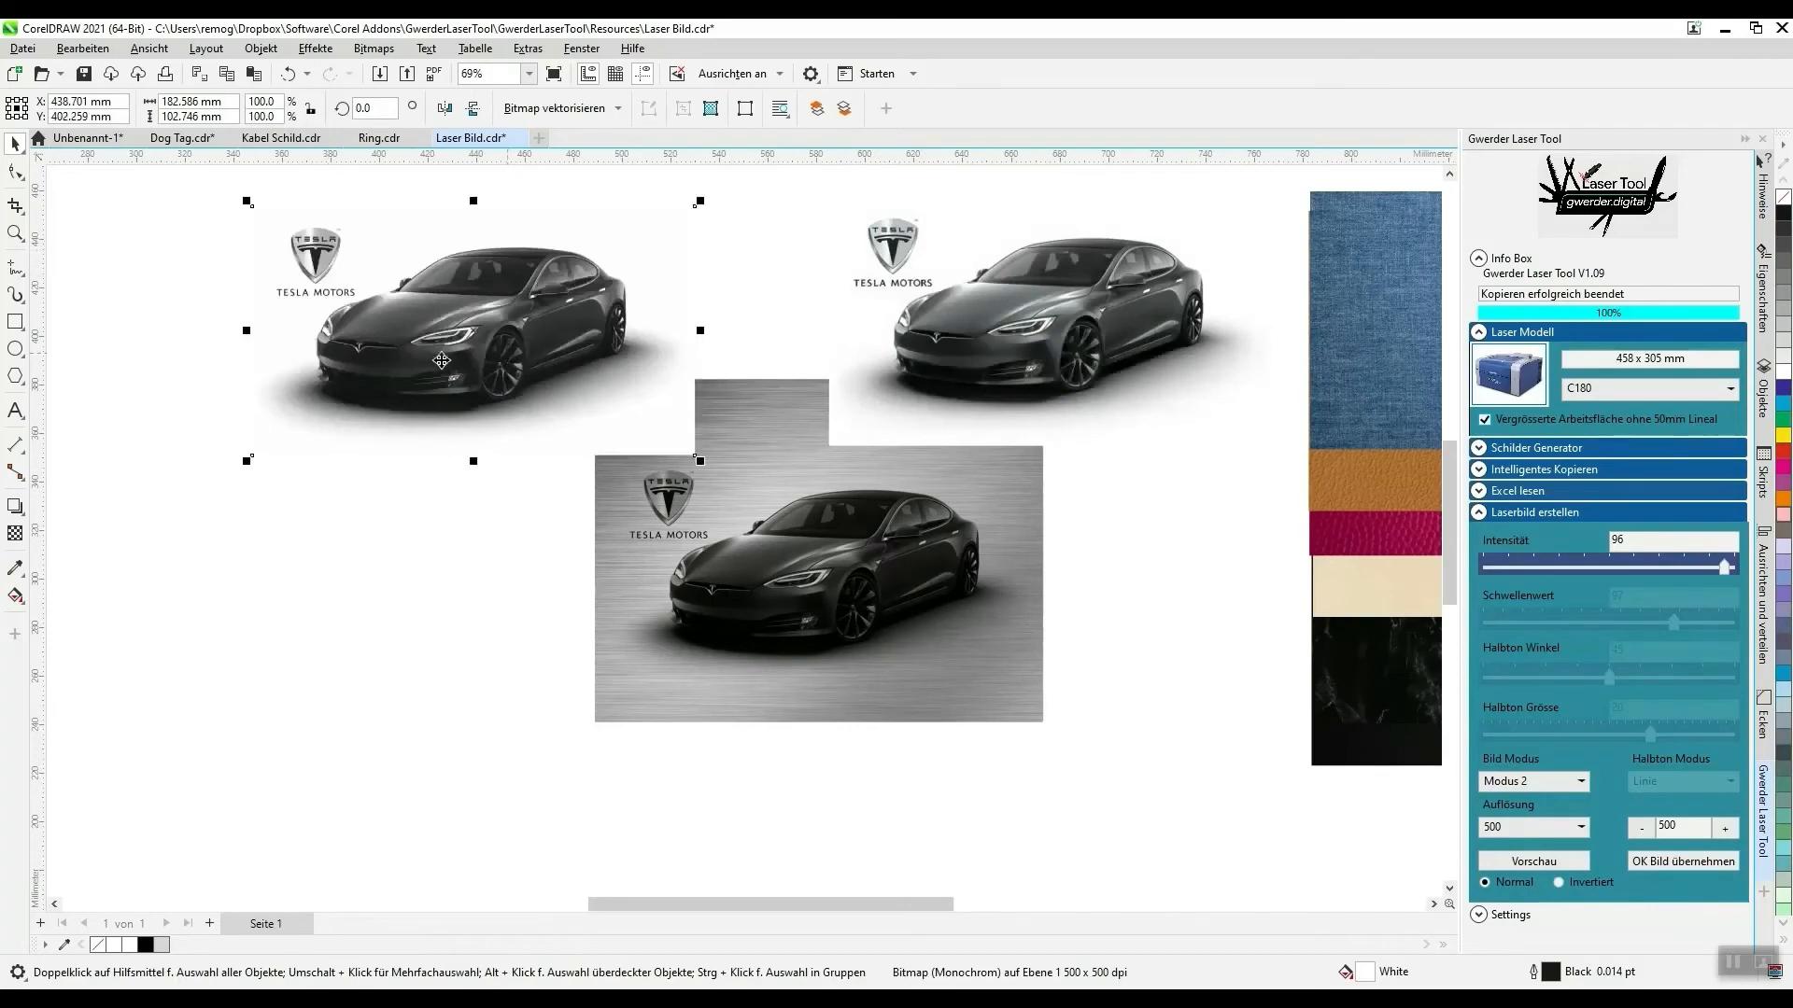
- Delete the original car group and the car preview, and return the brushed-metal sample to the material samples
click(892, 237)
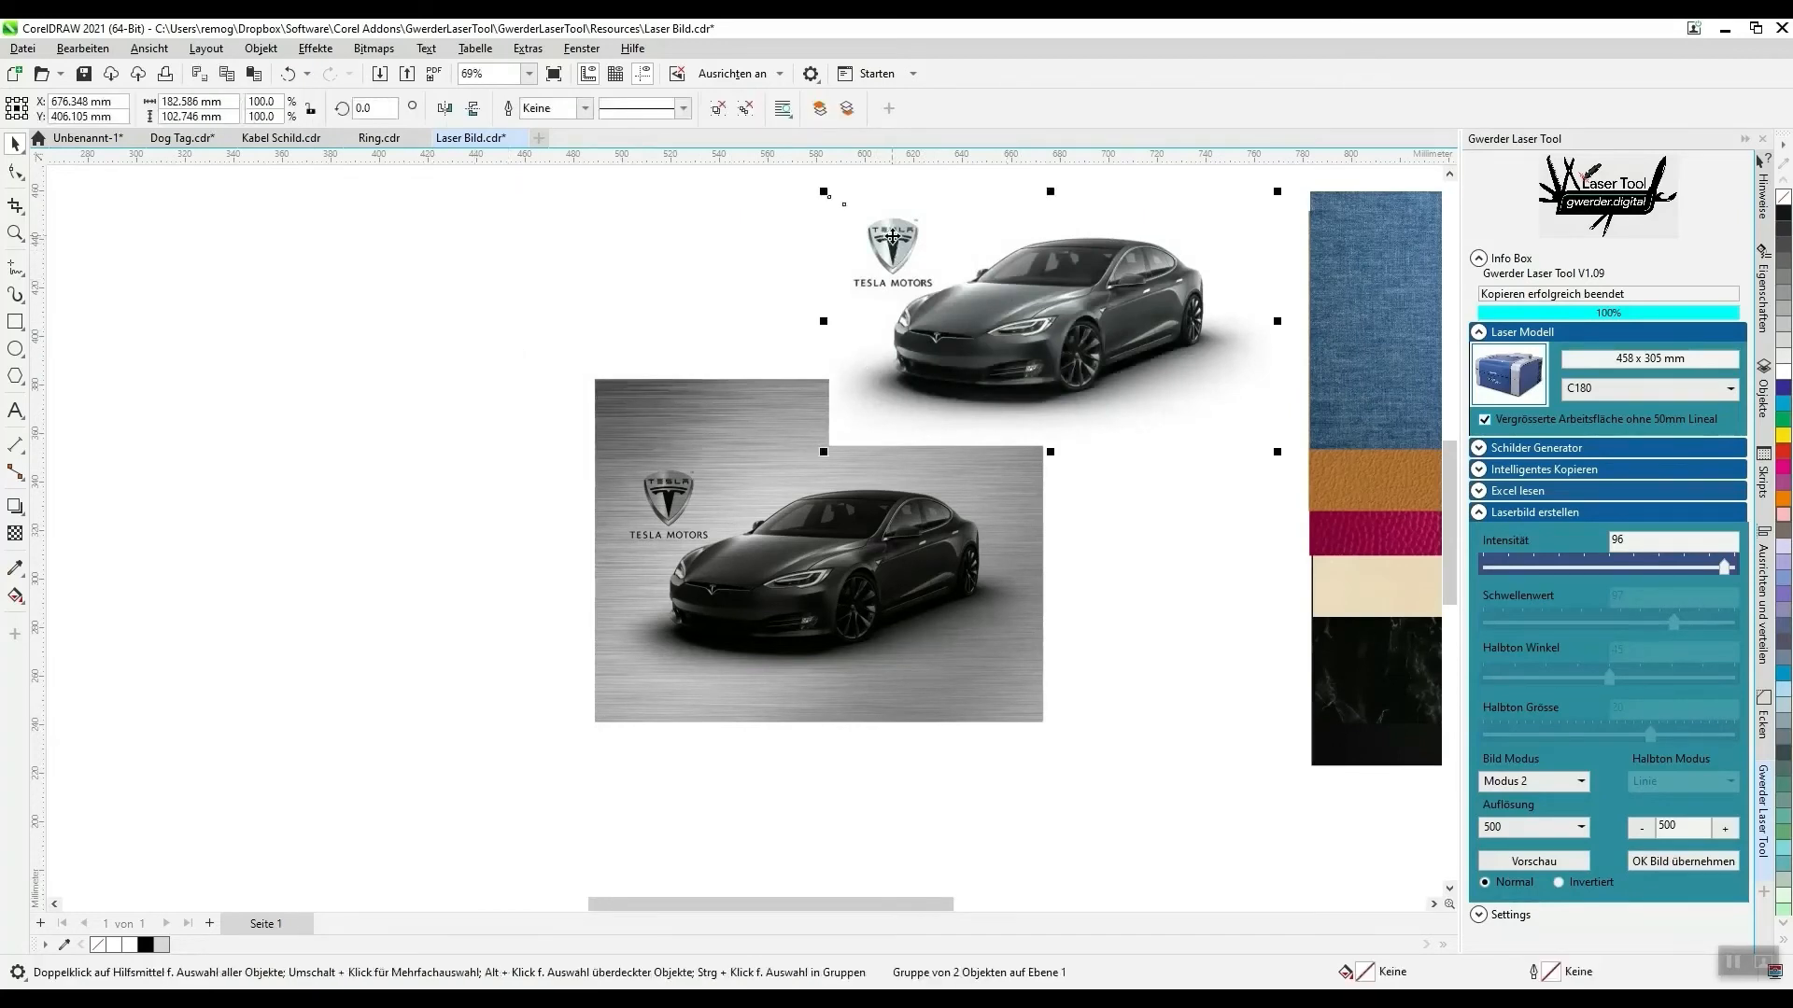
key(Delete)
click(799, 613)
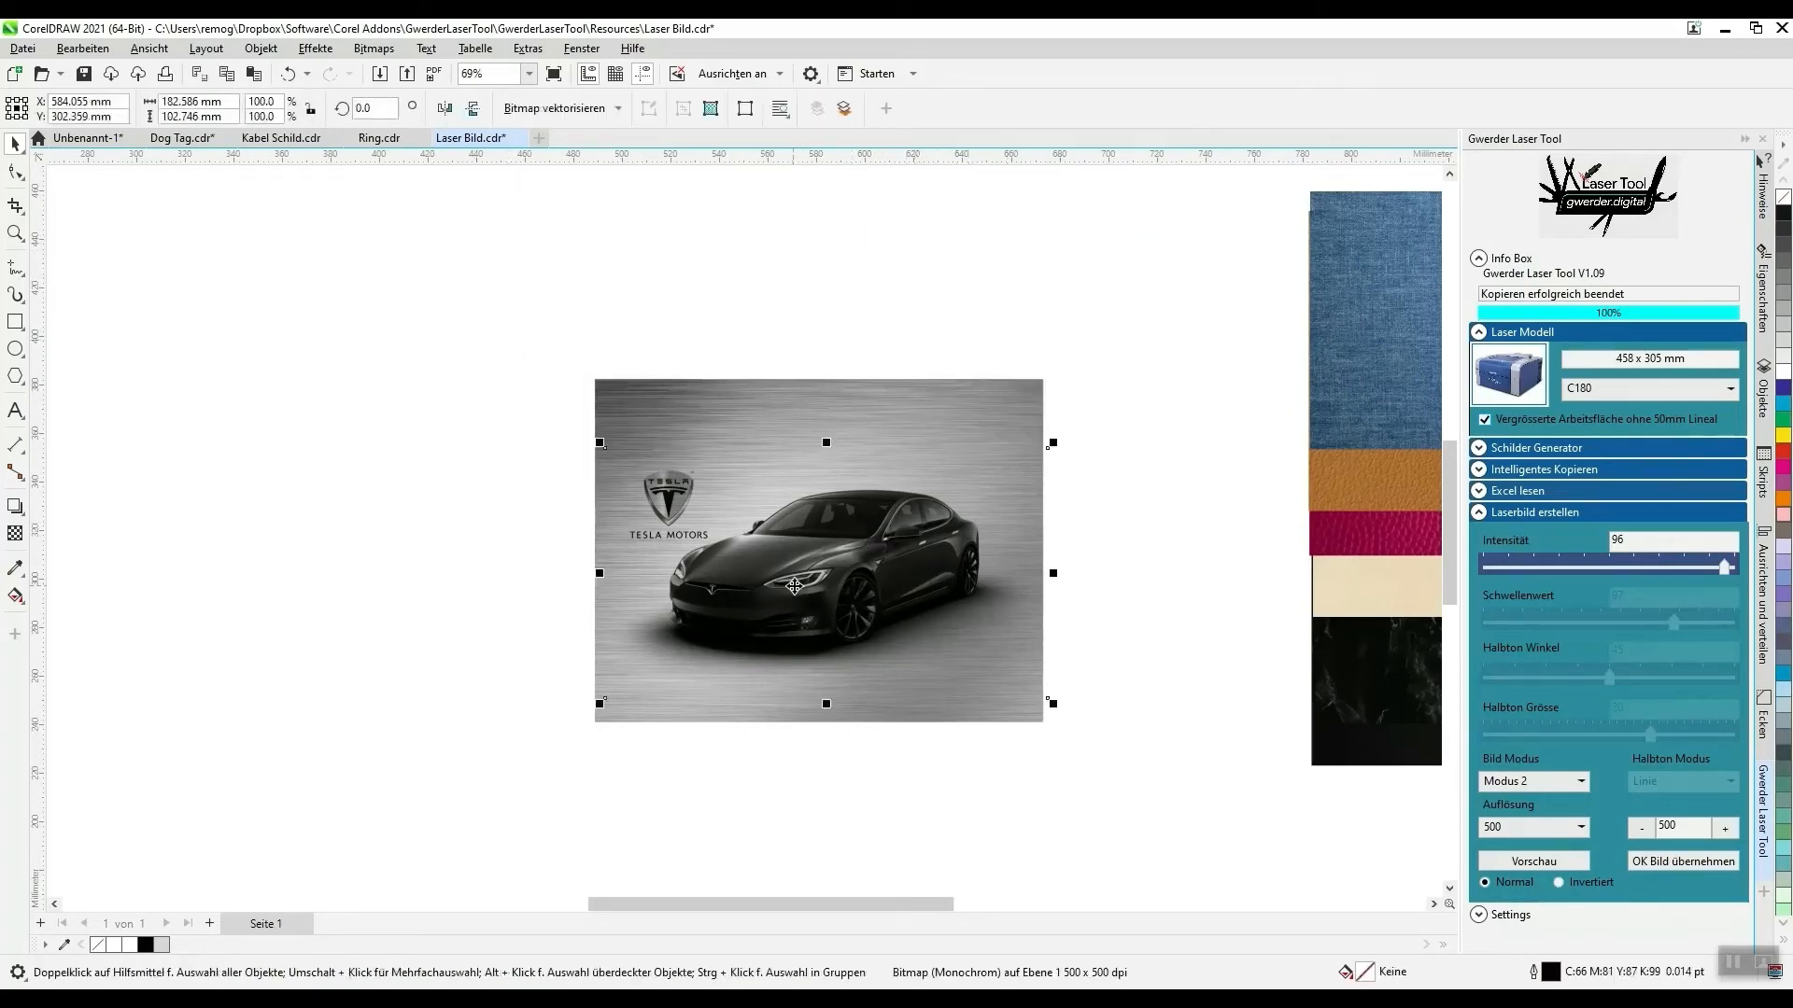
key(Delete)
mouse_move(810, 572)
mouse_down()
mouse_move(994, 557)
mouse_move(1386, 600)
mouse_up()
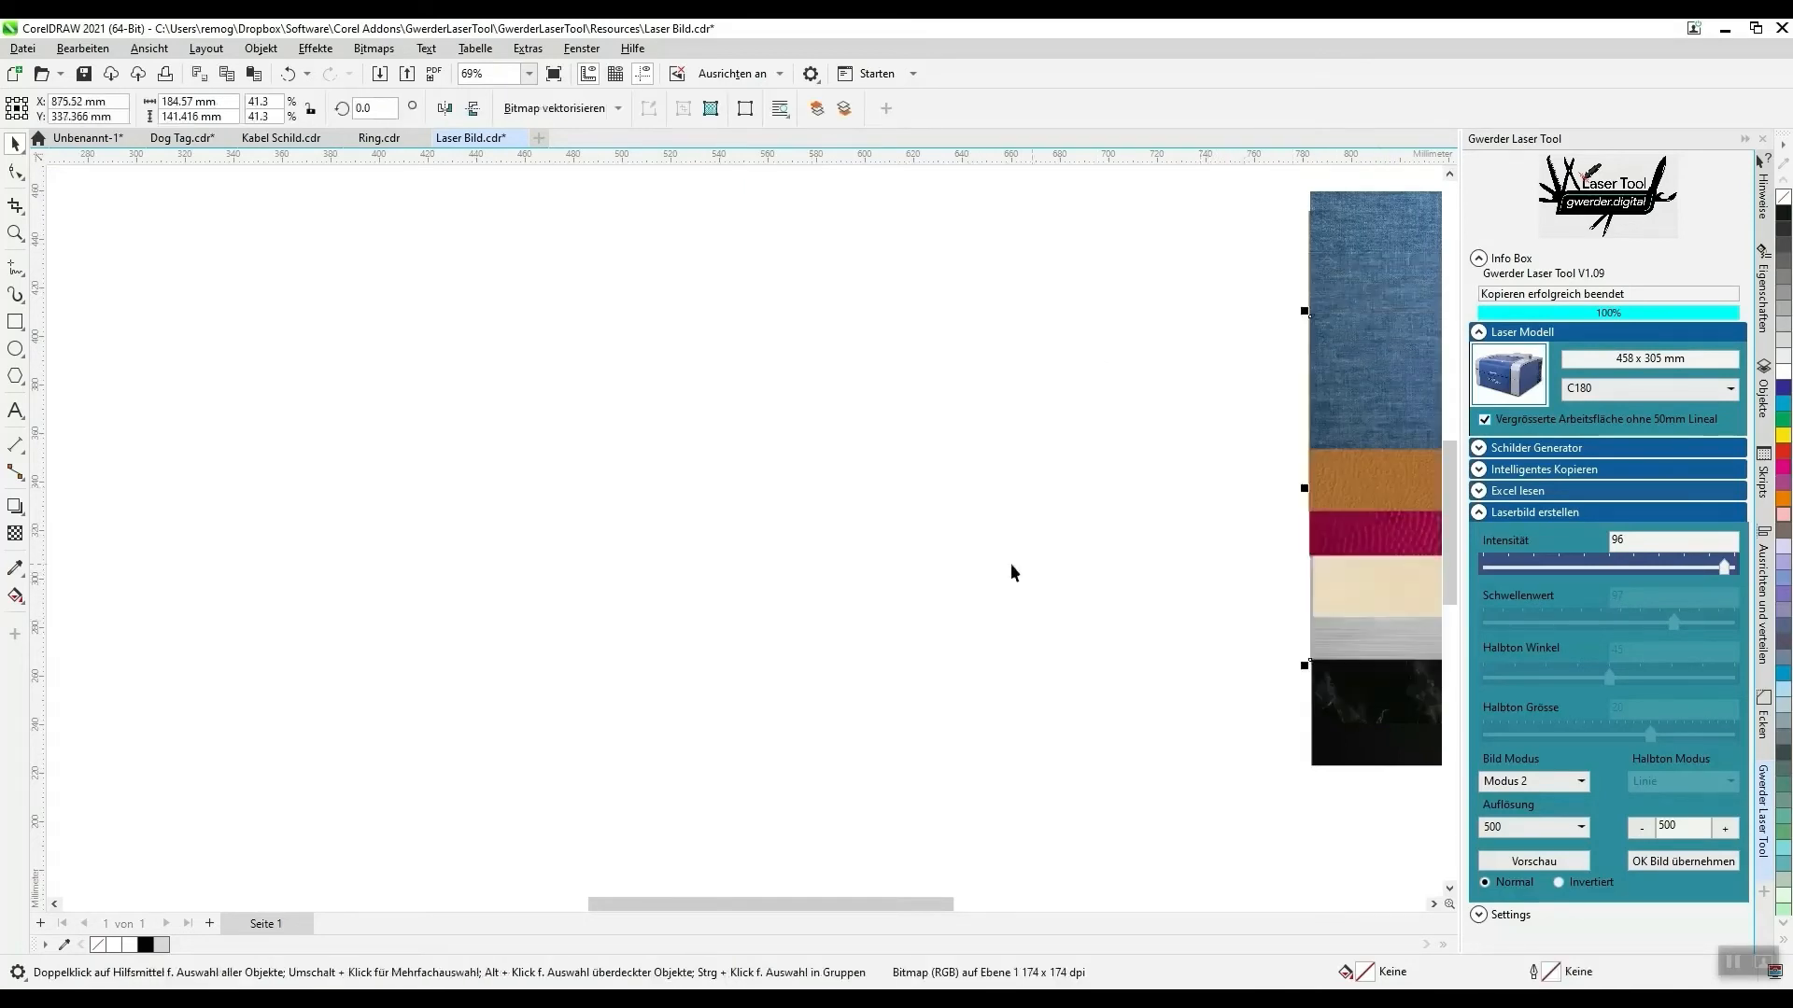
- Select the wooden cutting-board photo beside the page and examine it up close
scroll(596, 480, down, 3)
scroll(256, 467, up, 1)
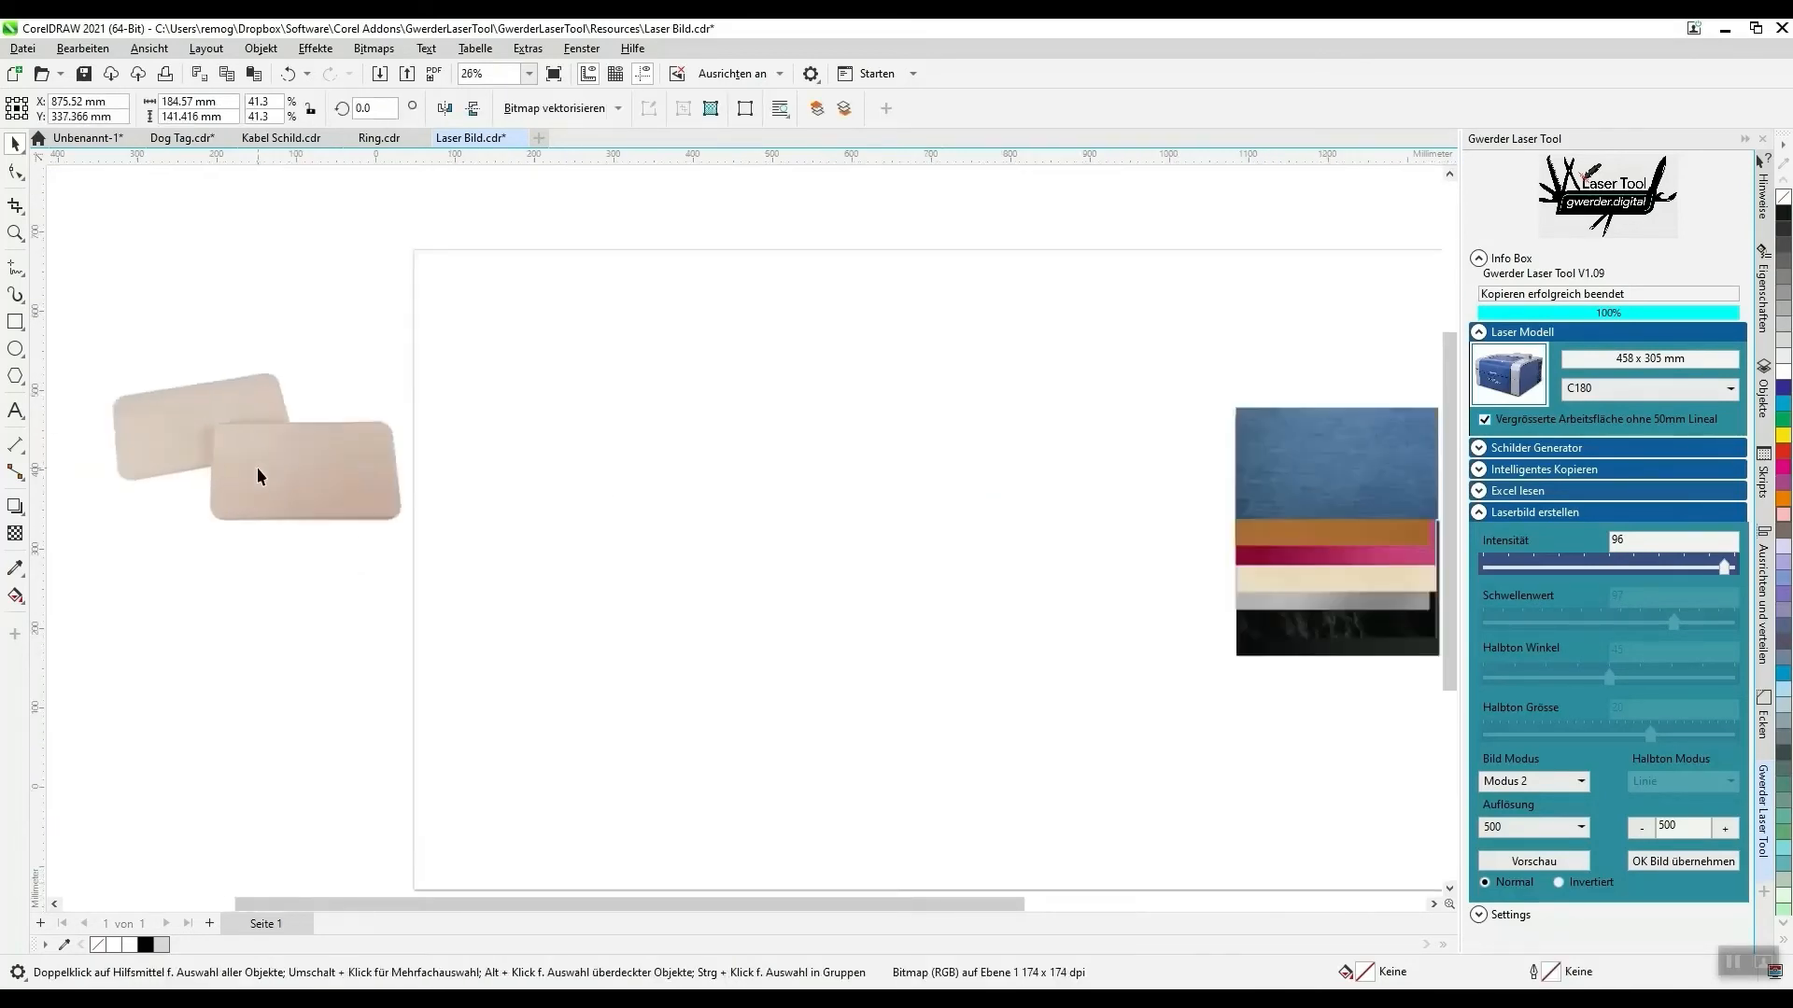
scroll(258, 477, up, 2)
drag(268, 500, 400, 581)
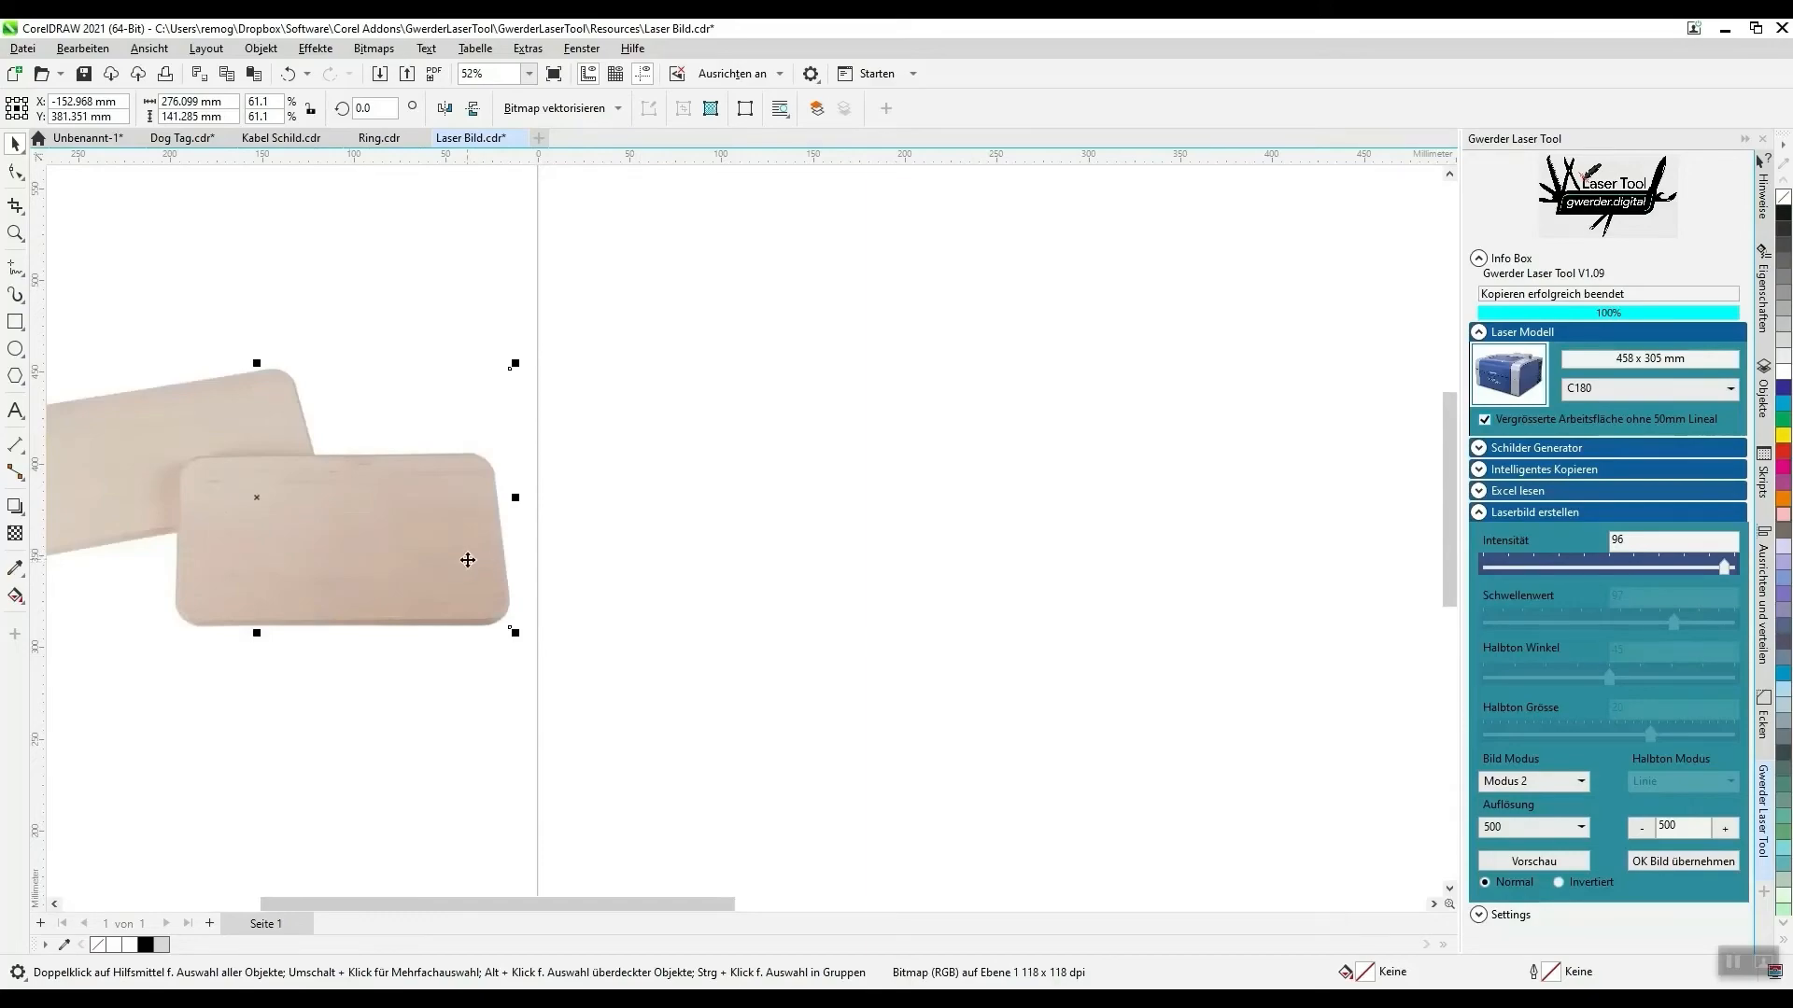
- Switch to the browser and look over the Schneidebrett Buche product page on gwerder.digital
click(614, 1001)
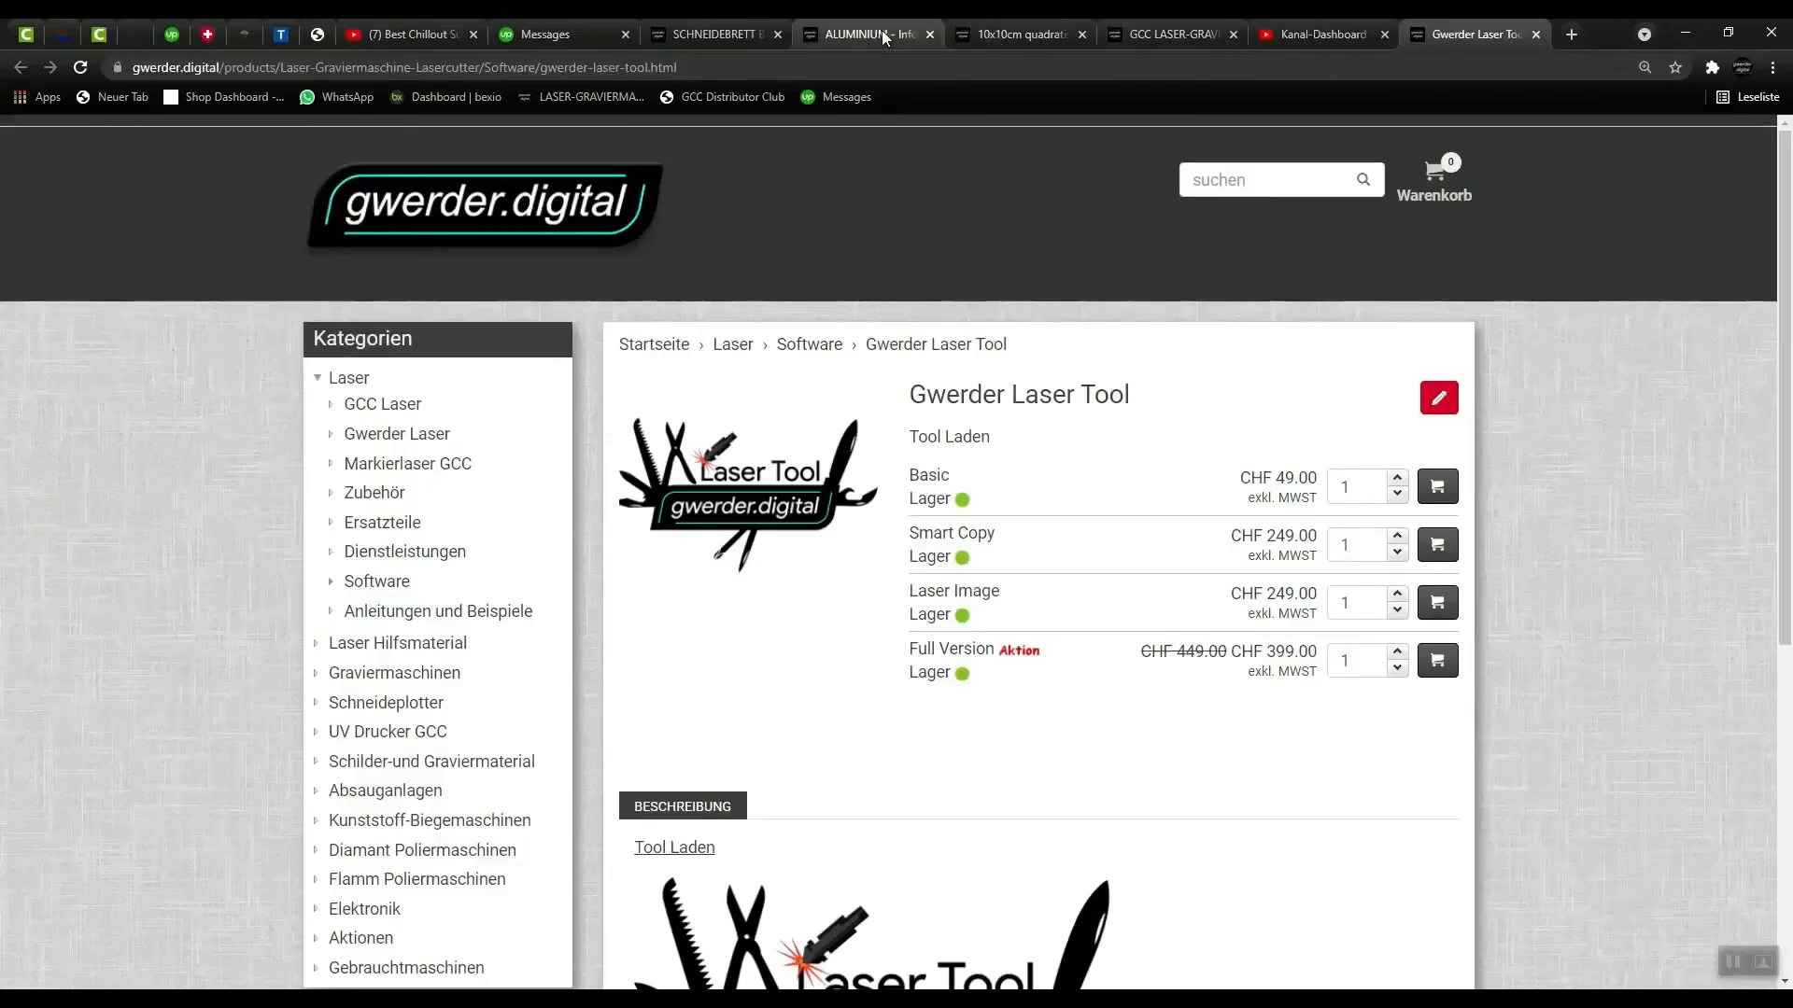
click(719, 35)
mouse_move(747, 544)
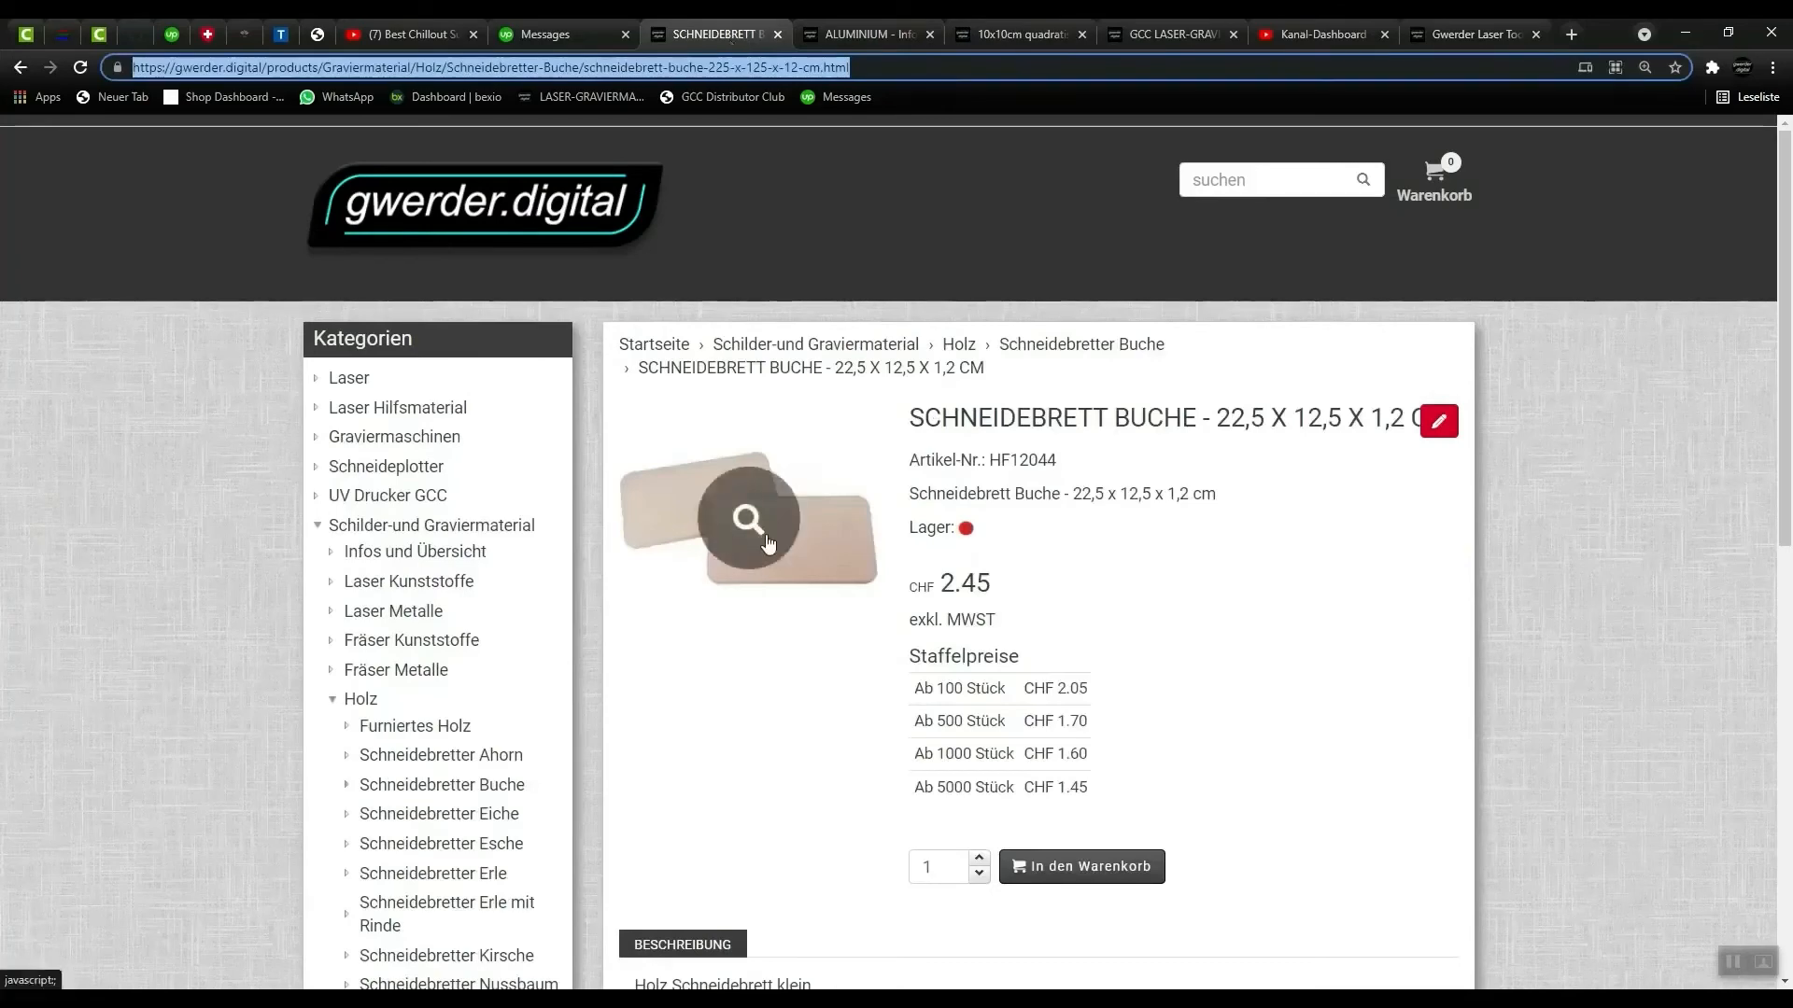
scroll(402, 775, down, 4)
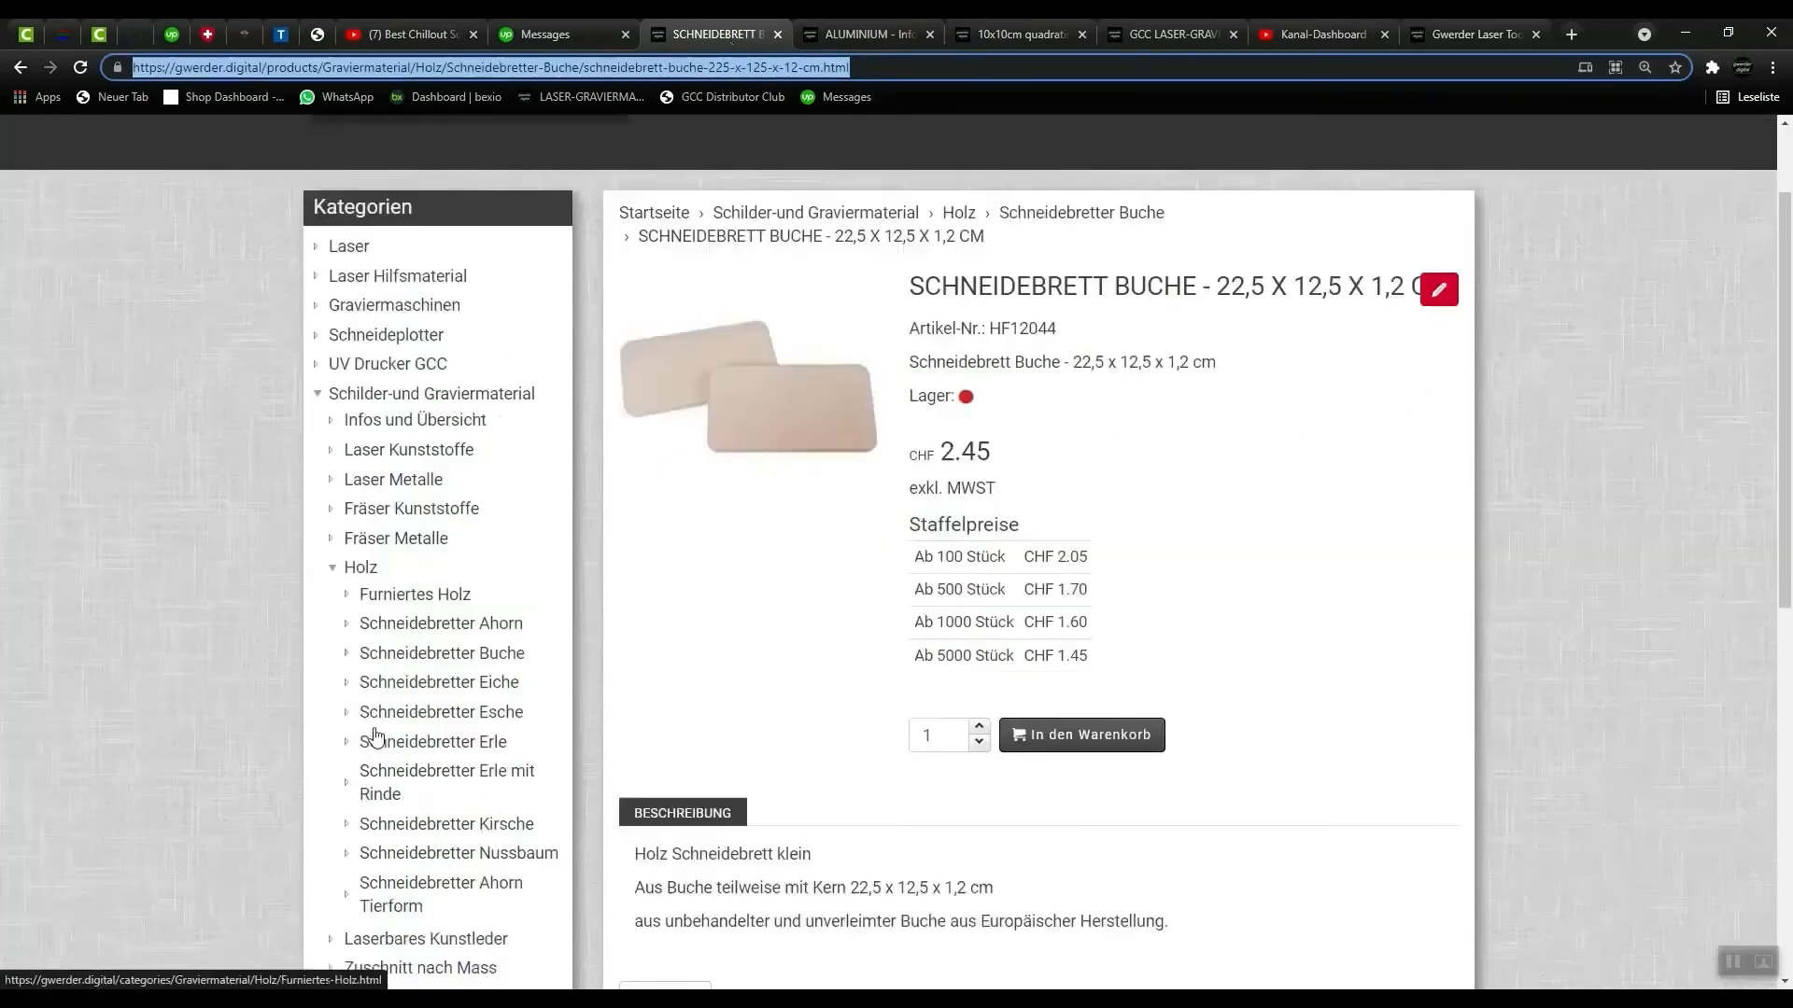
scroll(401, 669, up, 4)
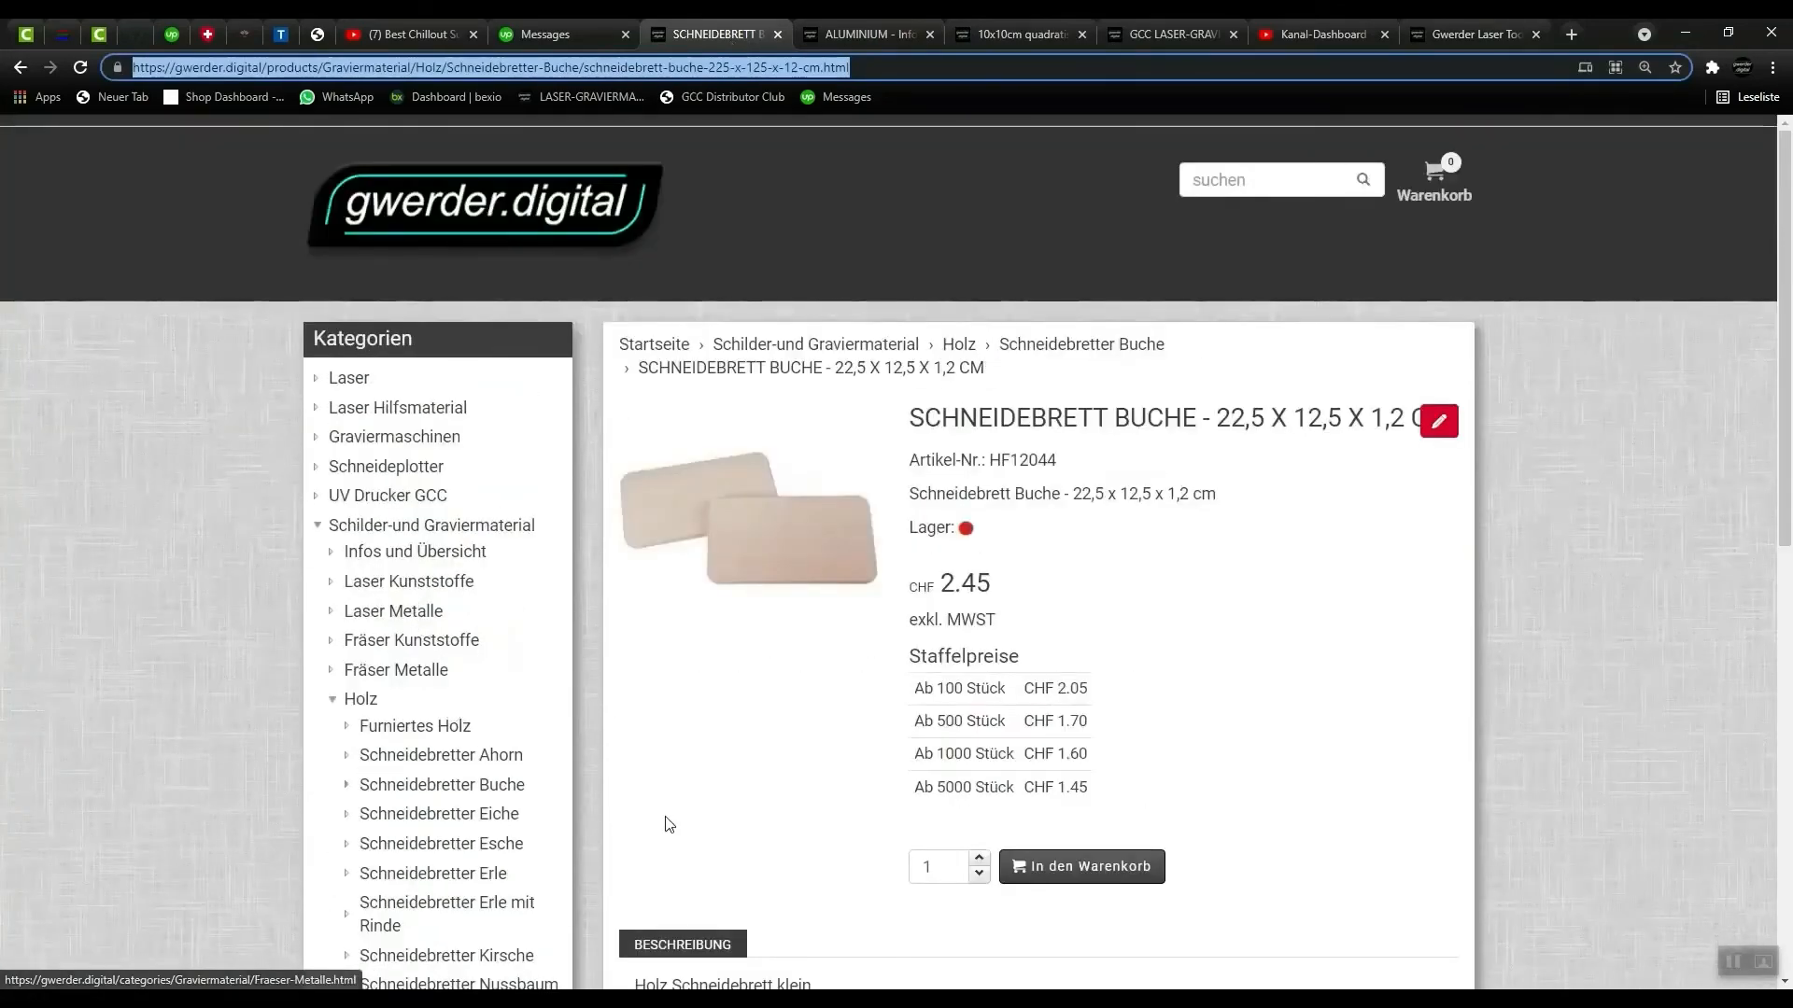
- Review the bamboo coaster and ALUMINIUM product pages, and return to CorelDRAW
click(1018, 34)
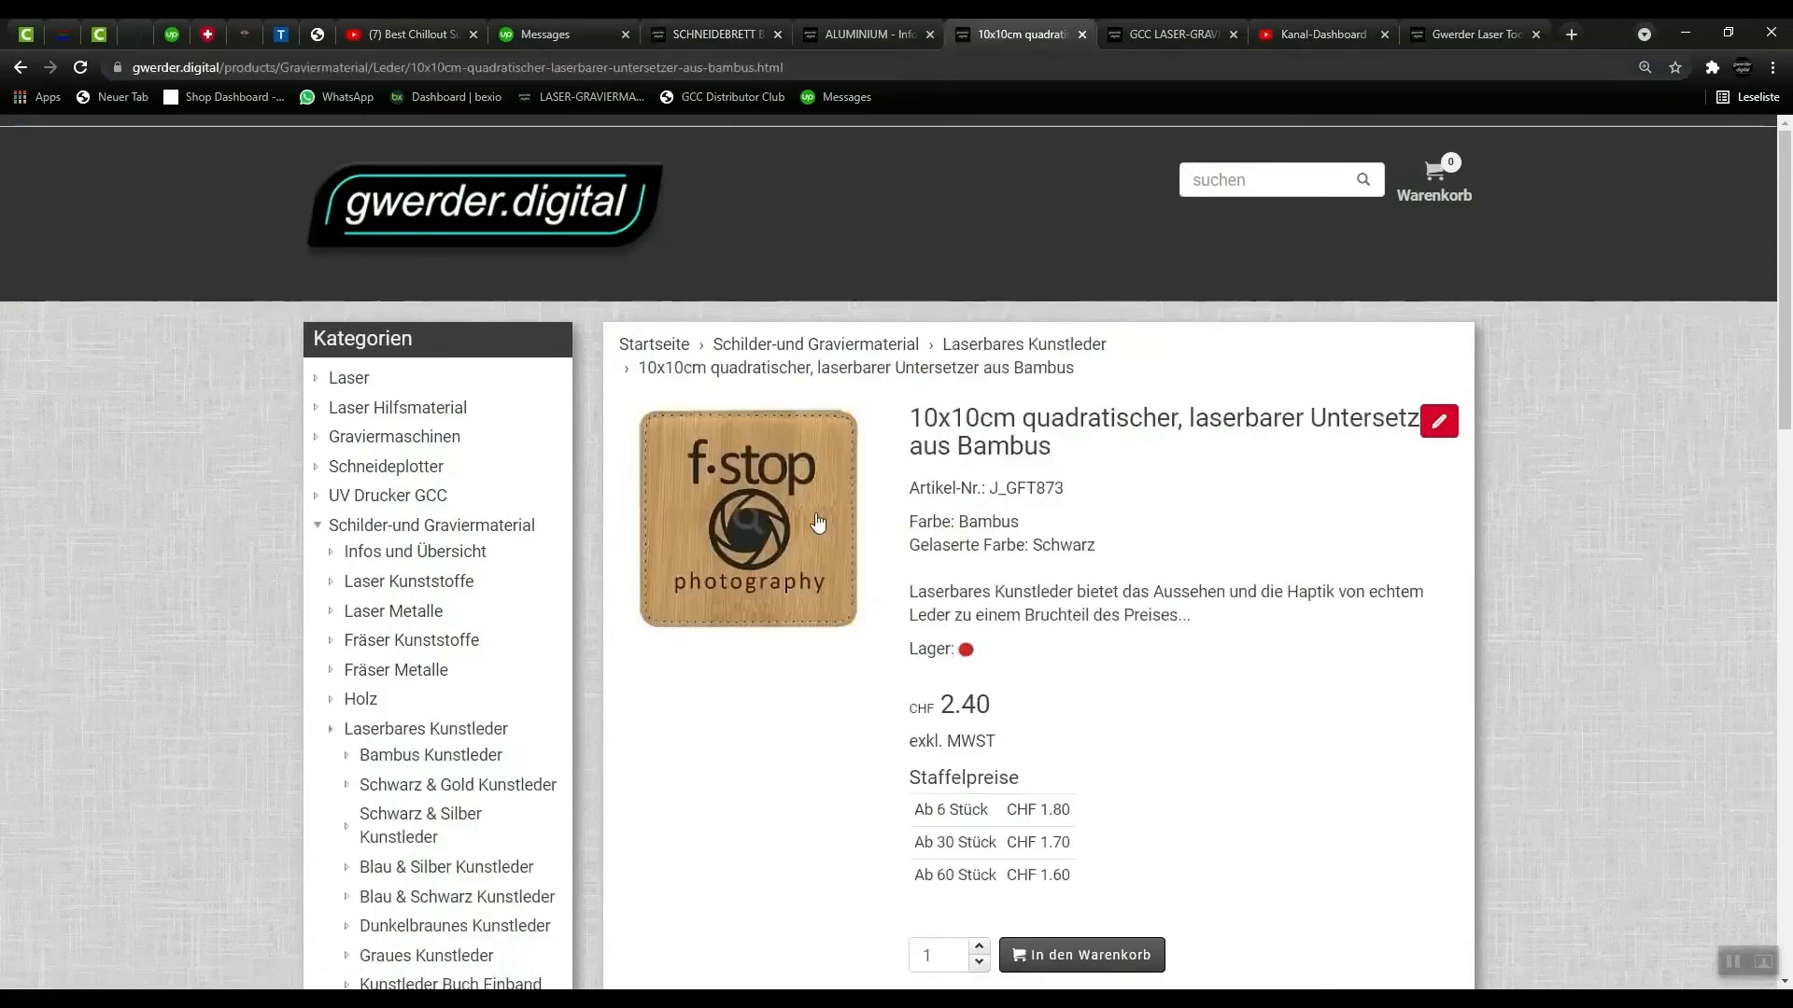
click(860, 34)
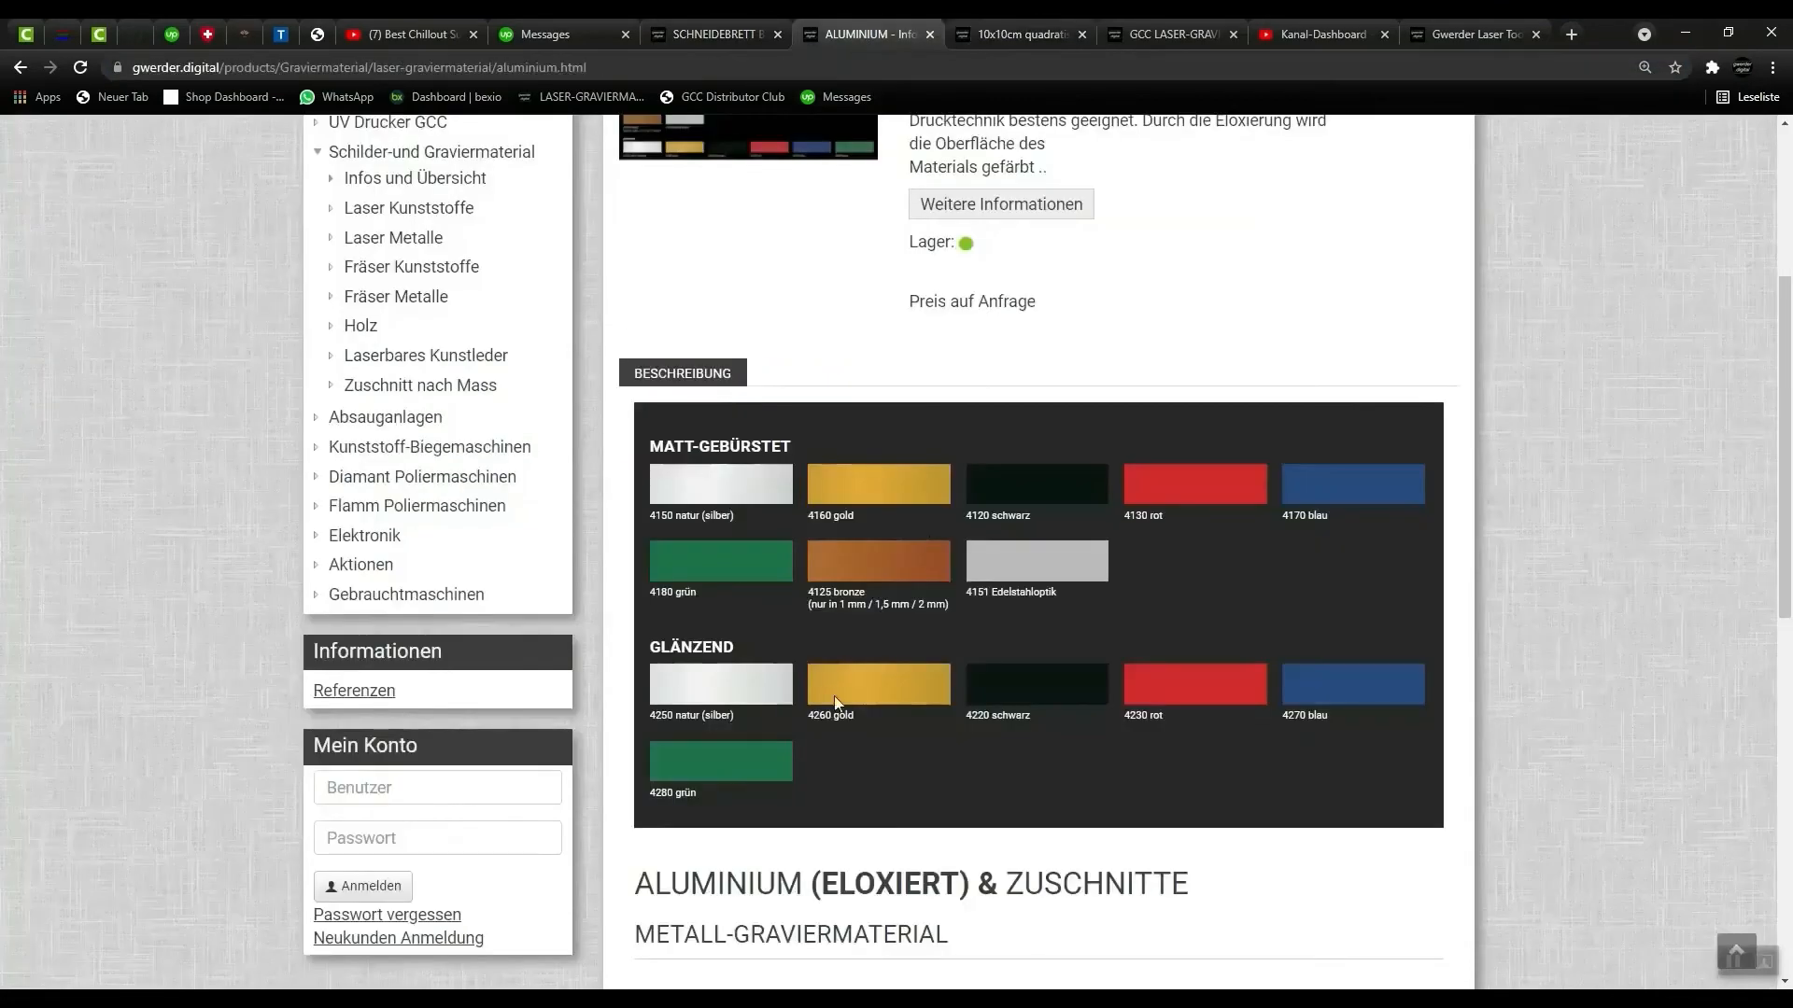
scroll(722, 579, down, 10)
scroll(722, 581, up, 10)
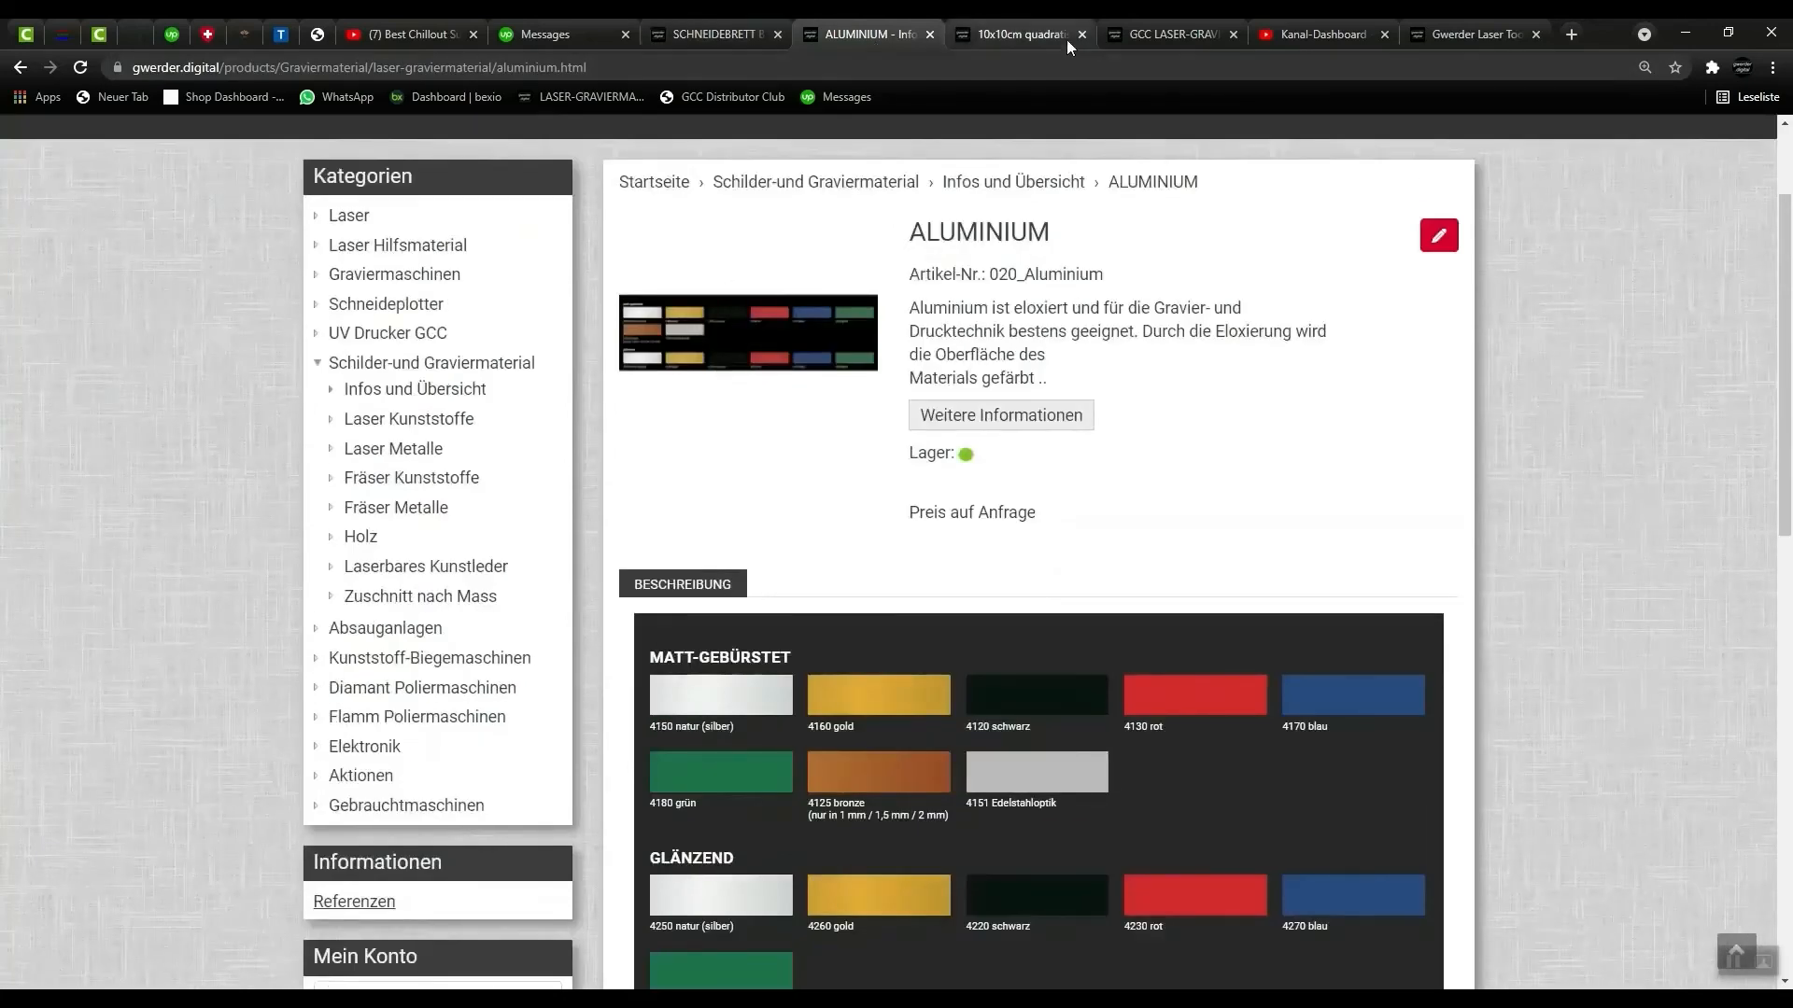
click(1000, 30)
click(1686, 32)
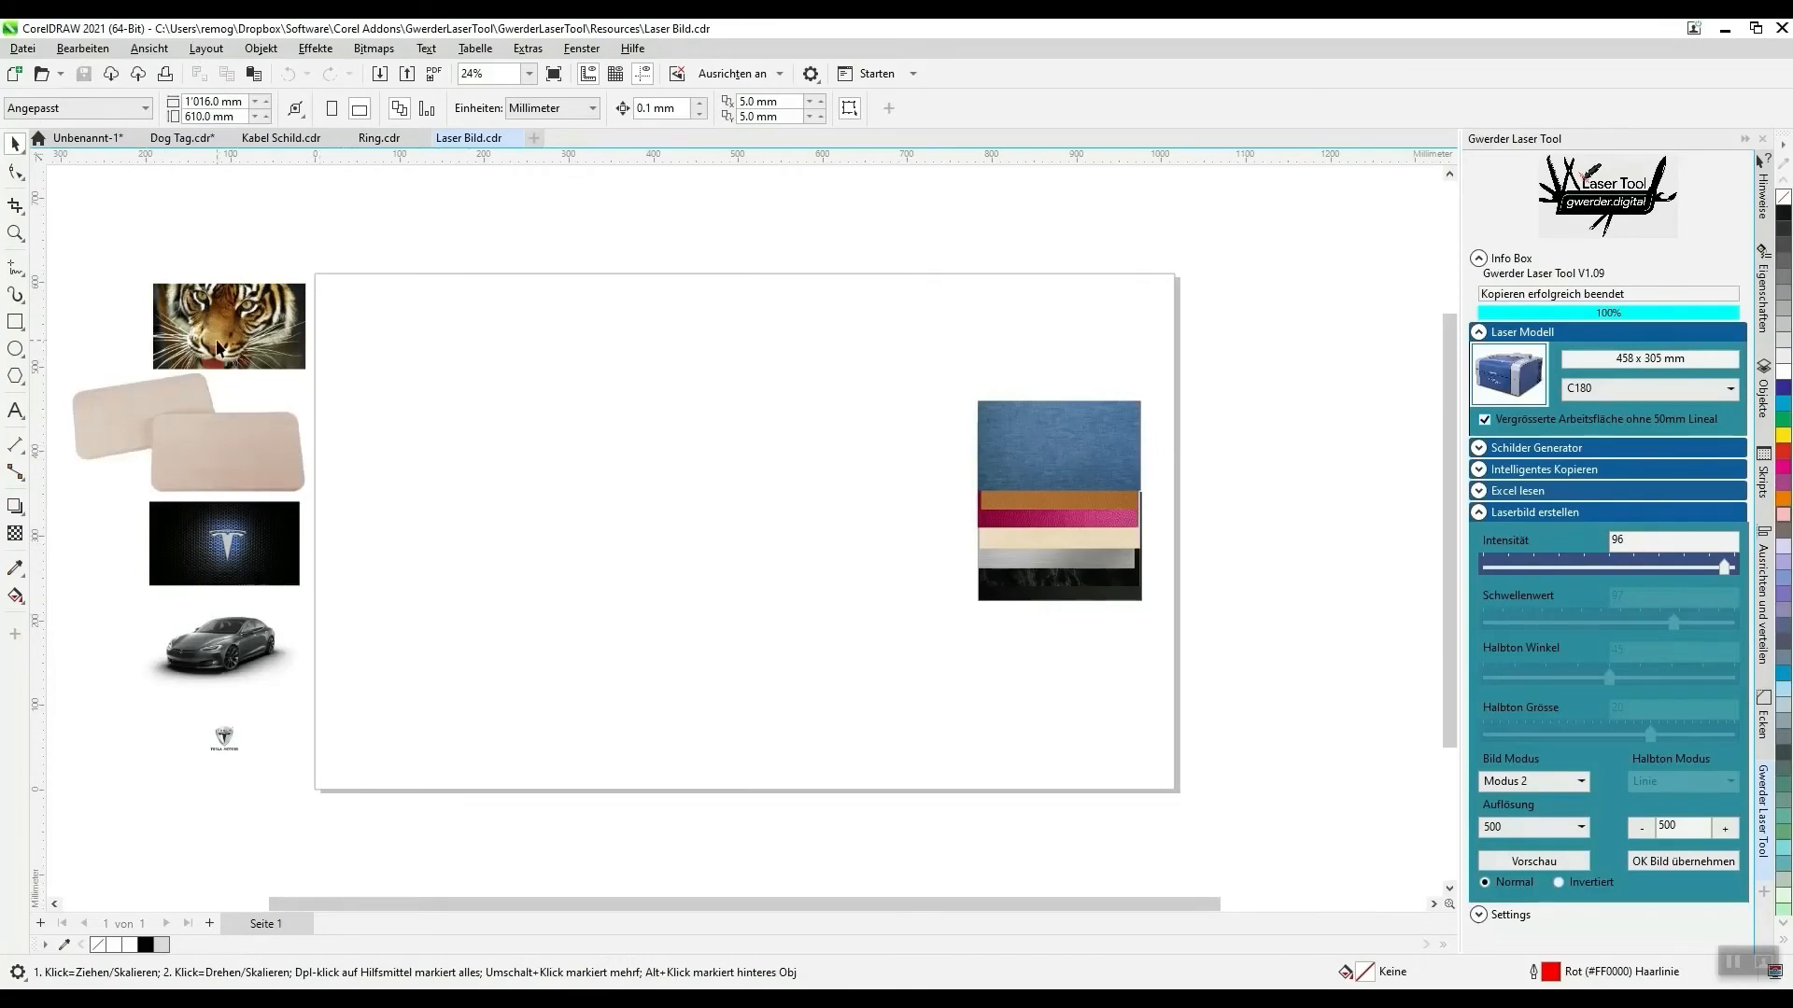
- Move the tiger photo onto the page next to the denim sample and frame it closely together with the material samples
drag(216, 349, 880, 455)
click(14, 233)
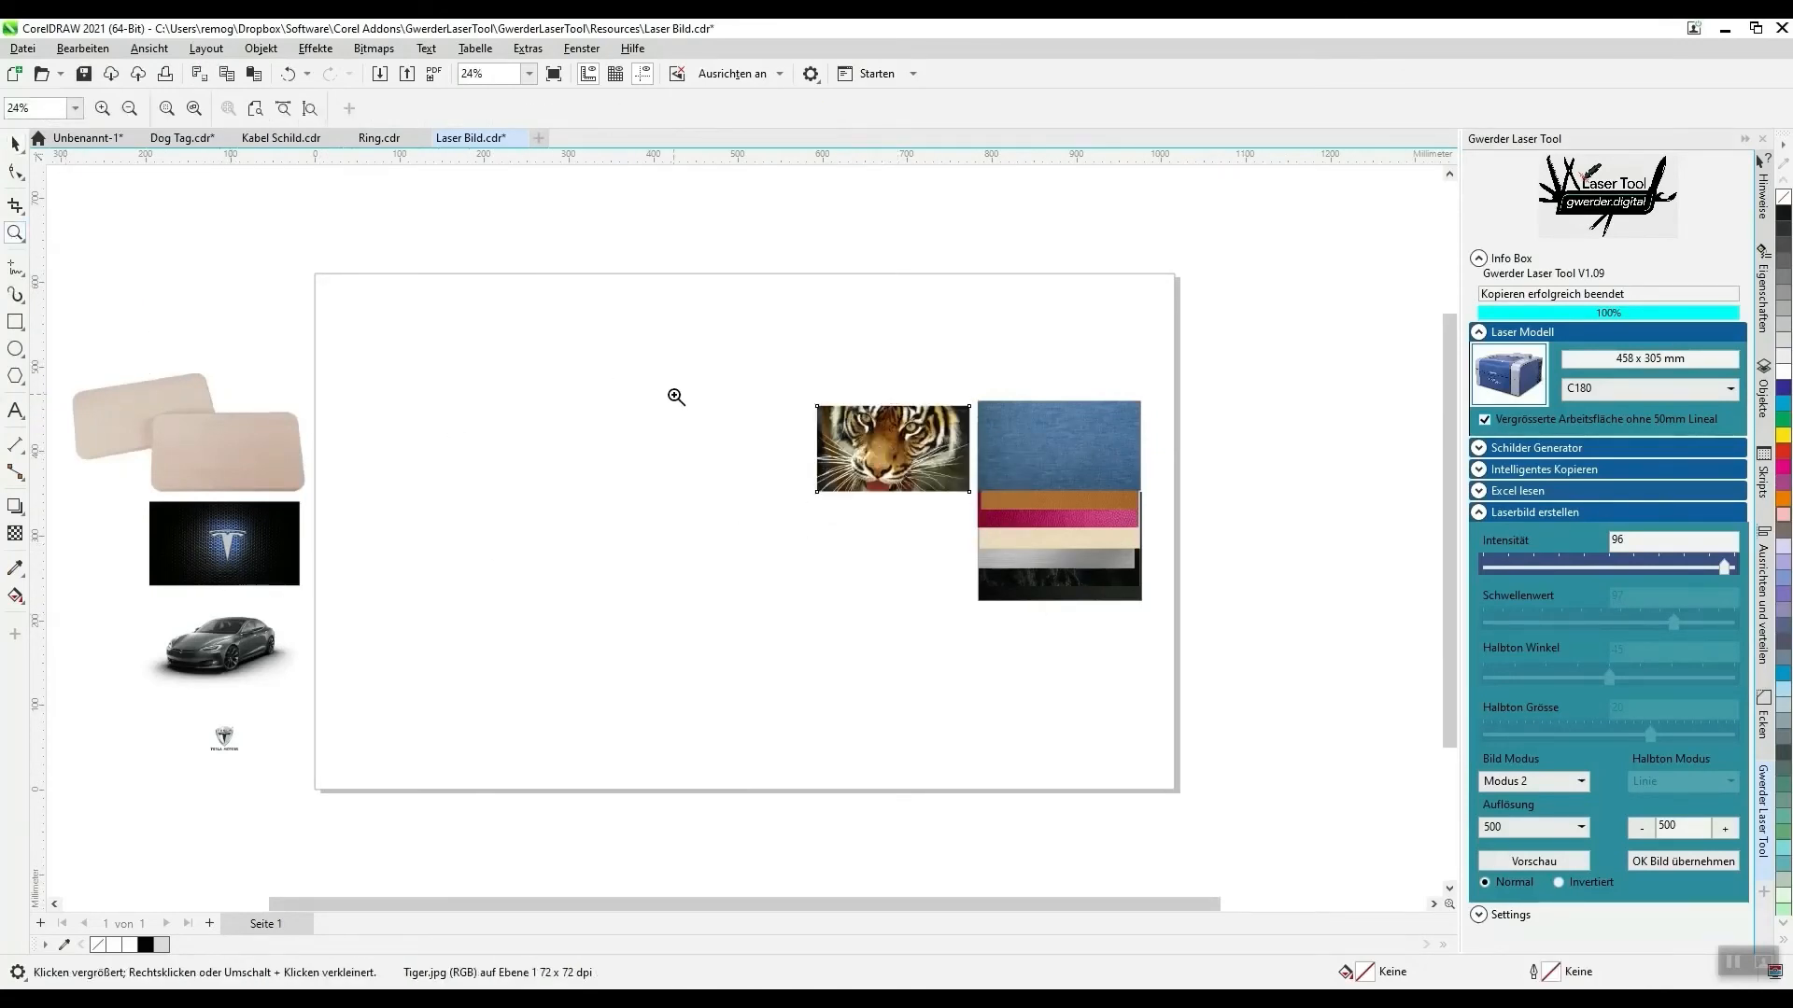
drag(662, 387, 861, 495)
drag(1101, 646, 1101, 612)
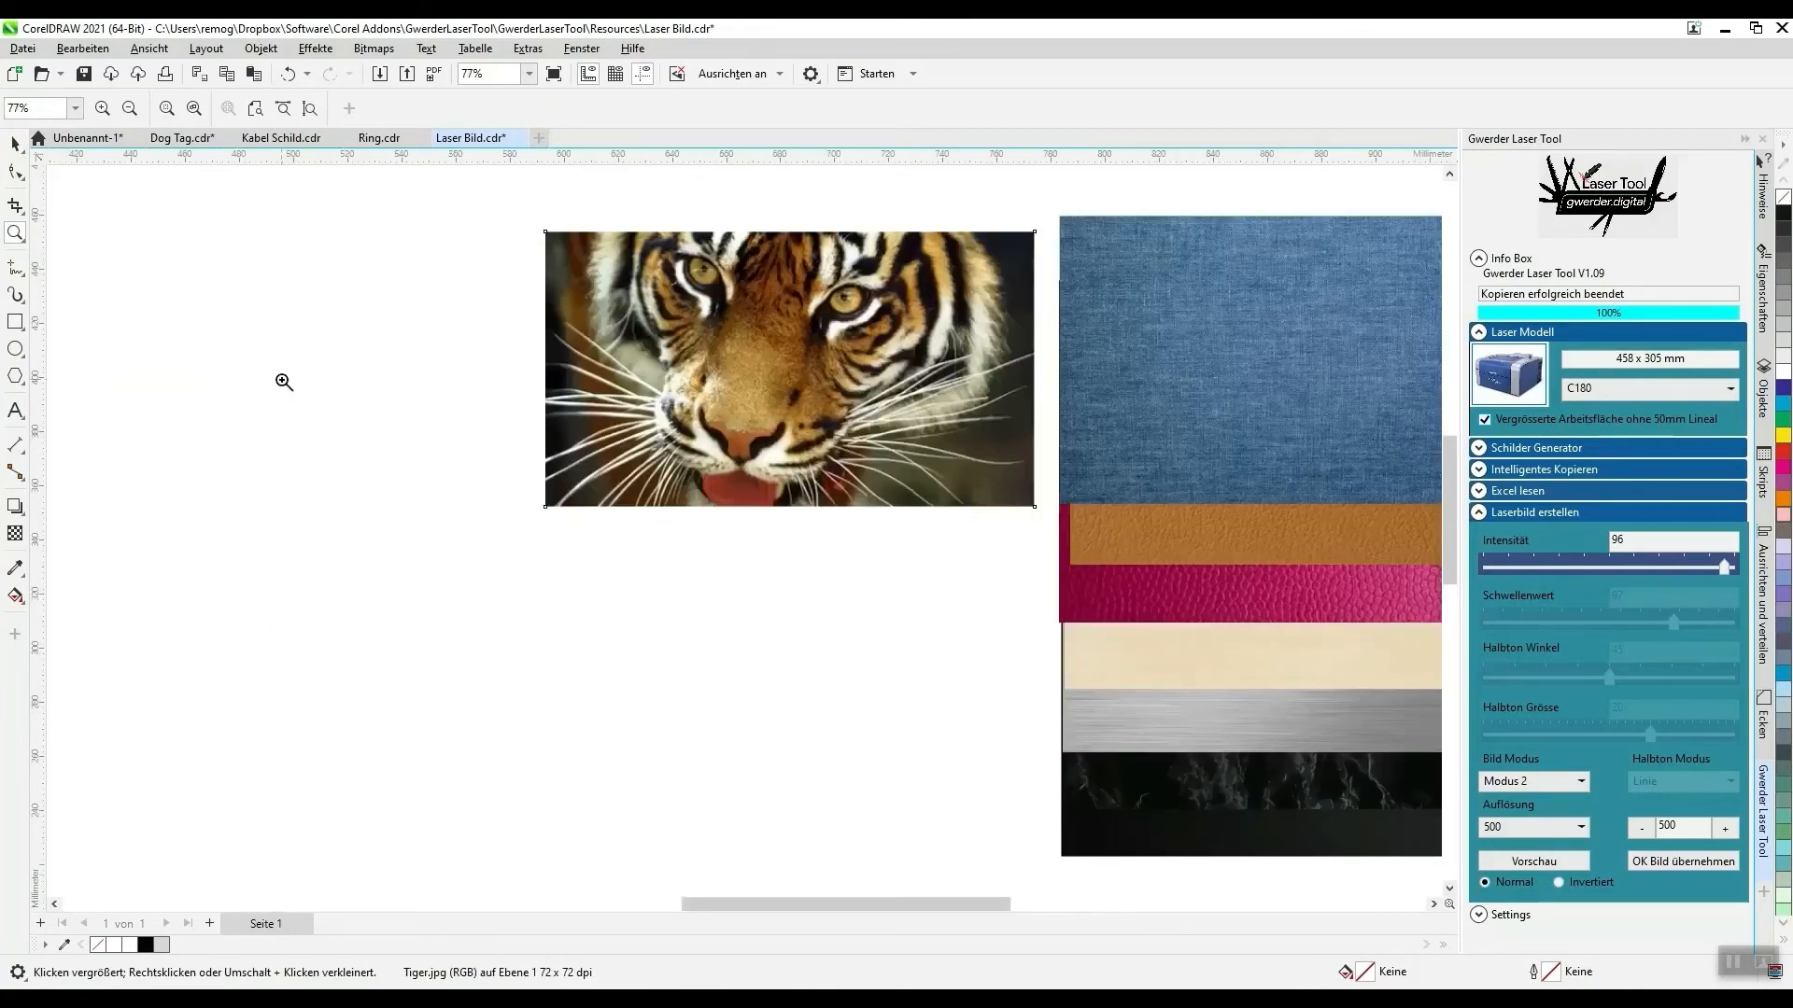
- Generate a laser image preview of the tiger photo with the Invertiert option and the Bild Modus Modus 1
click(14, 145)
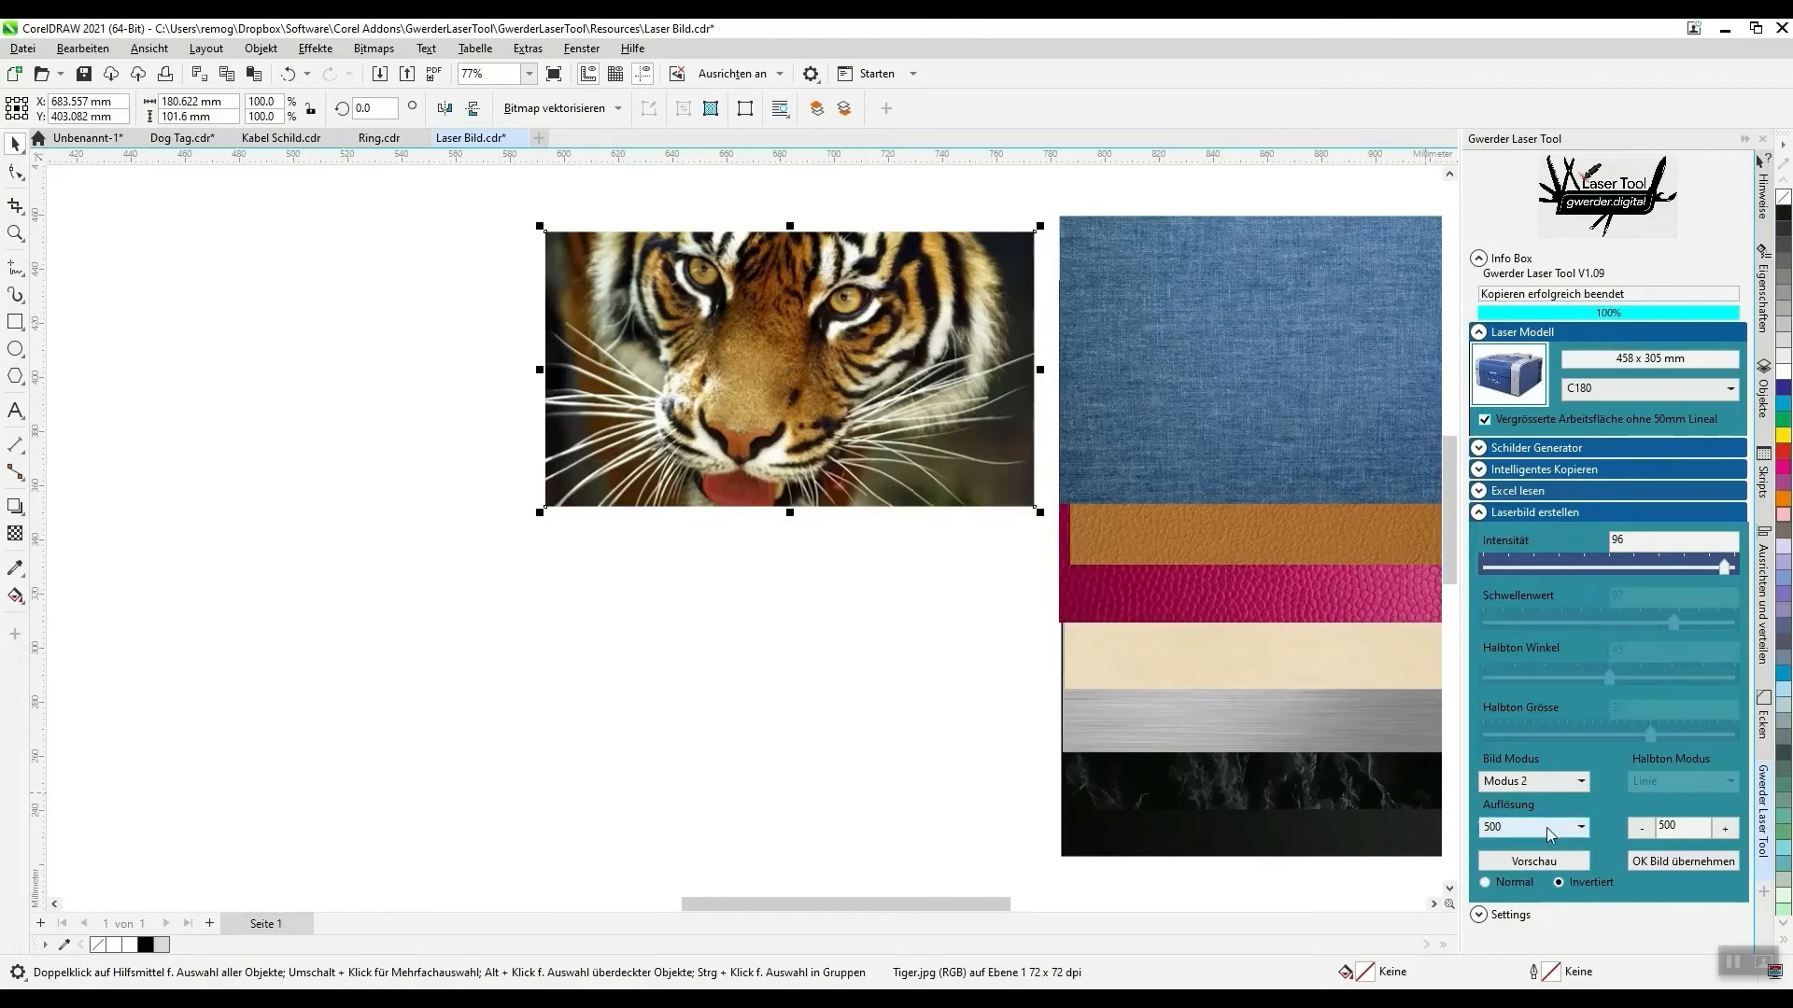
click(1546, 861)
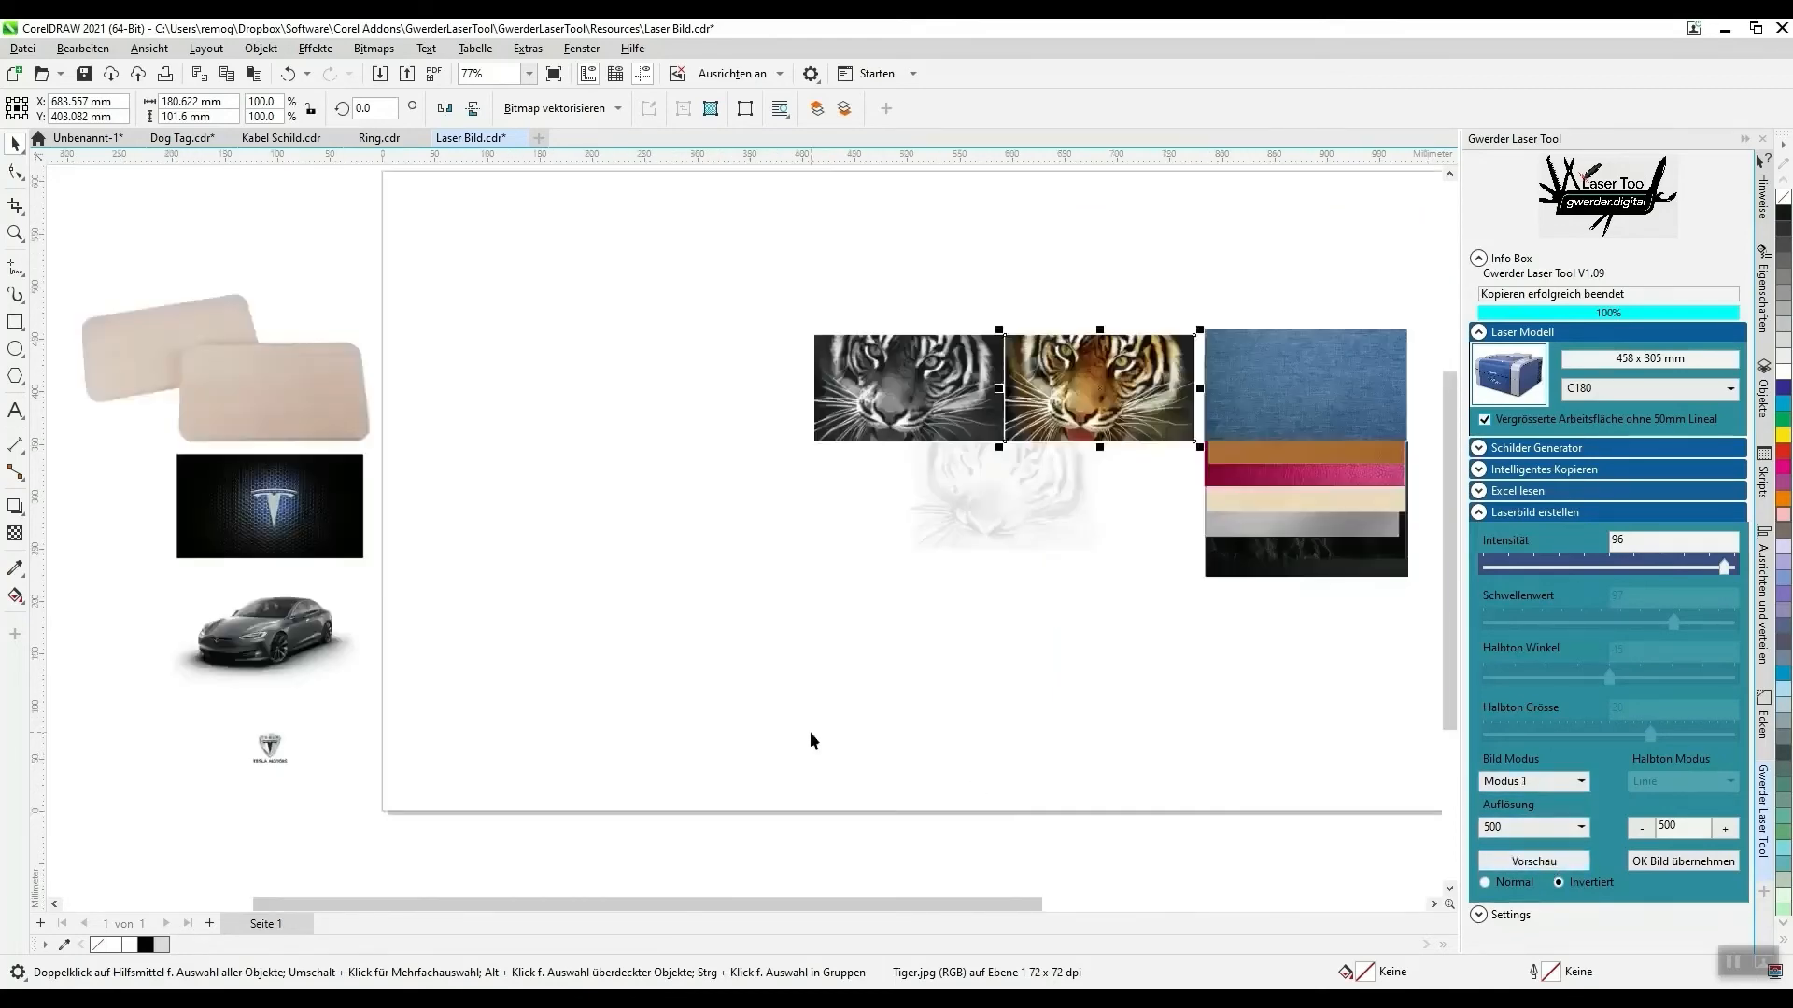
- Place the black marble sample beneath the inverted tiger laser image and examine the engraving effect on it up close
scroll(1400, 381, up, 3)
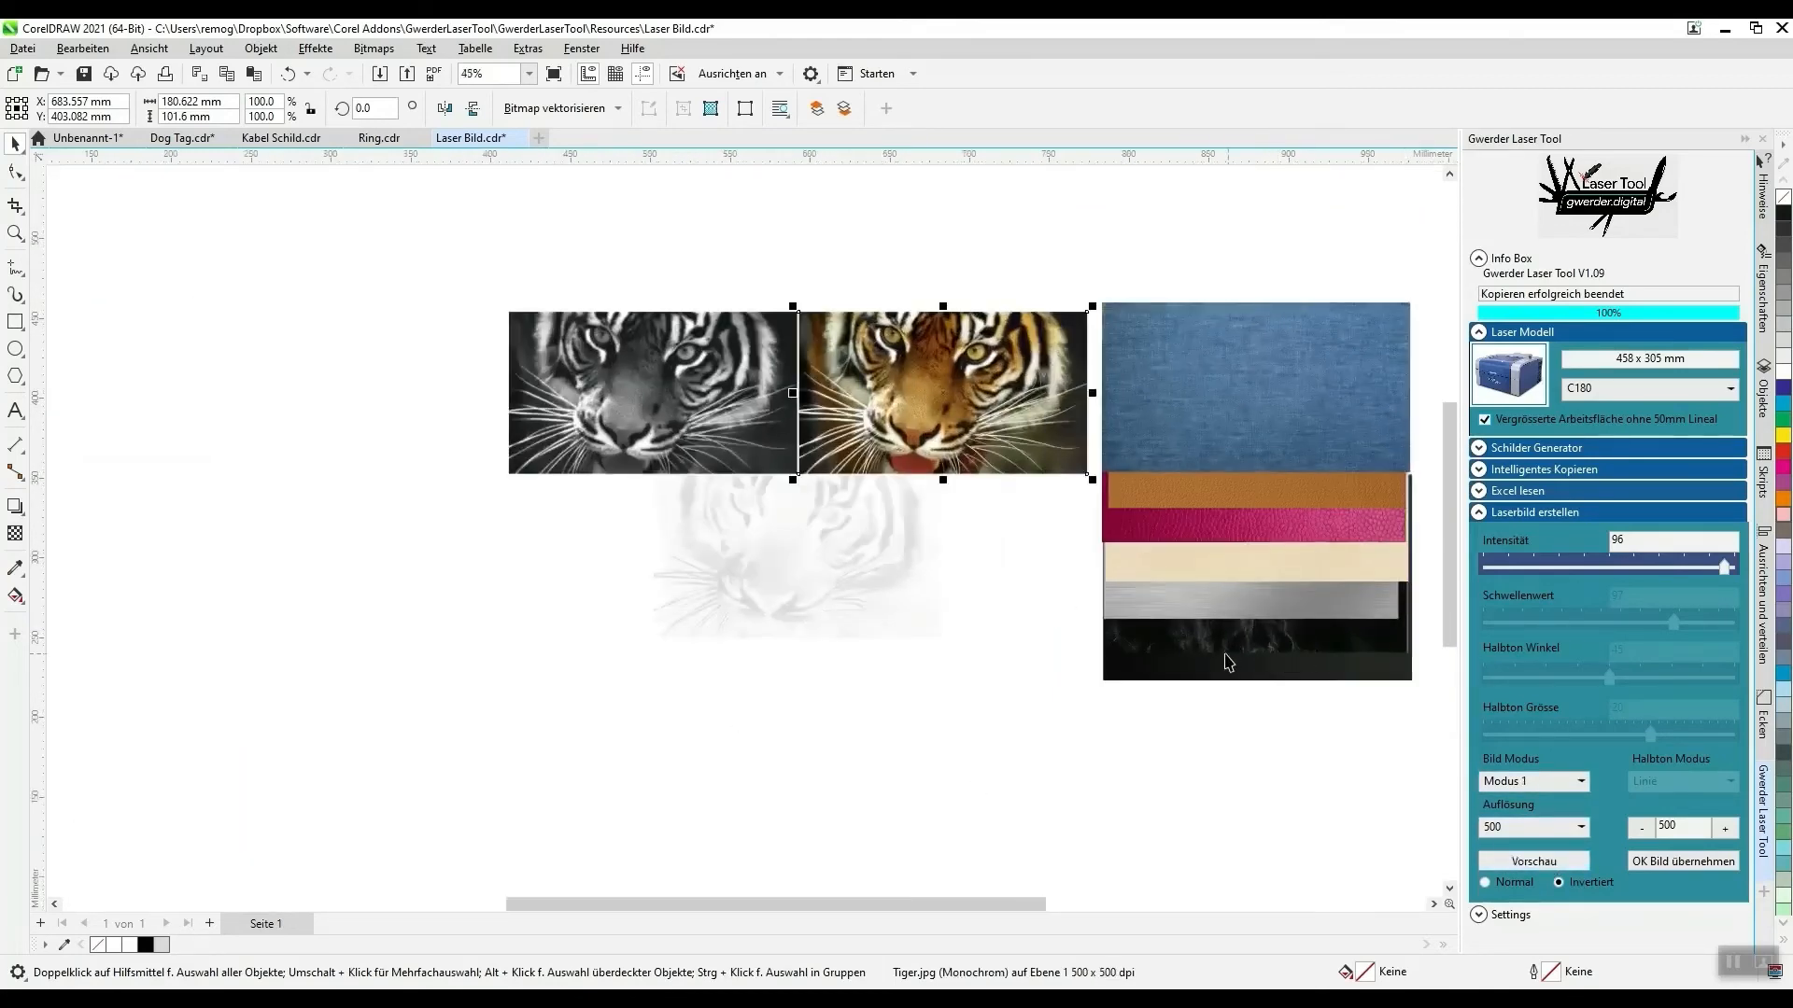
drag(1217, 639, 738, 654)
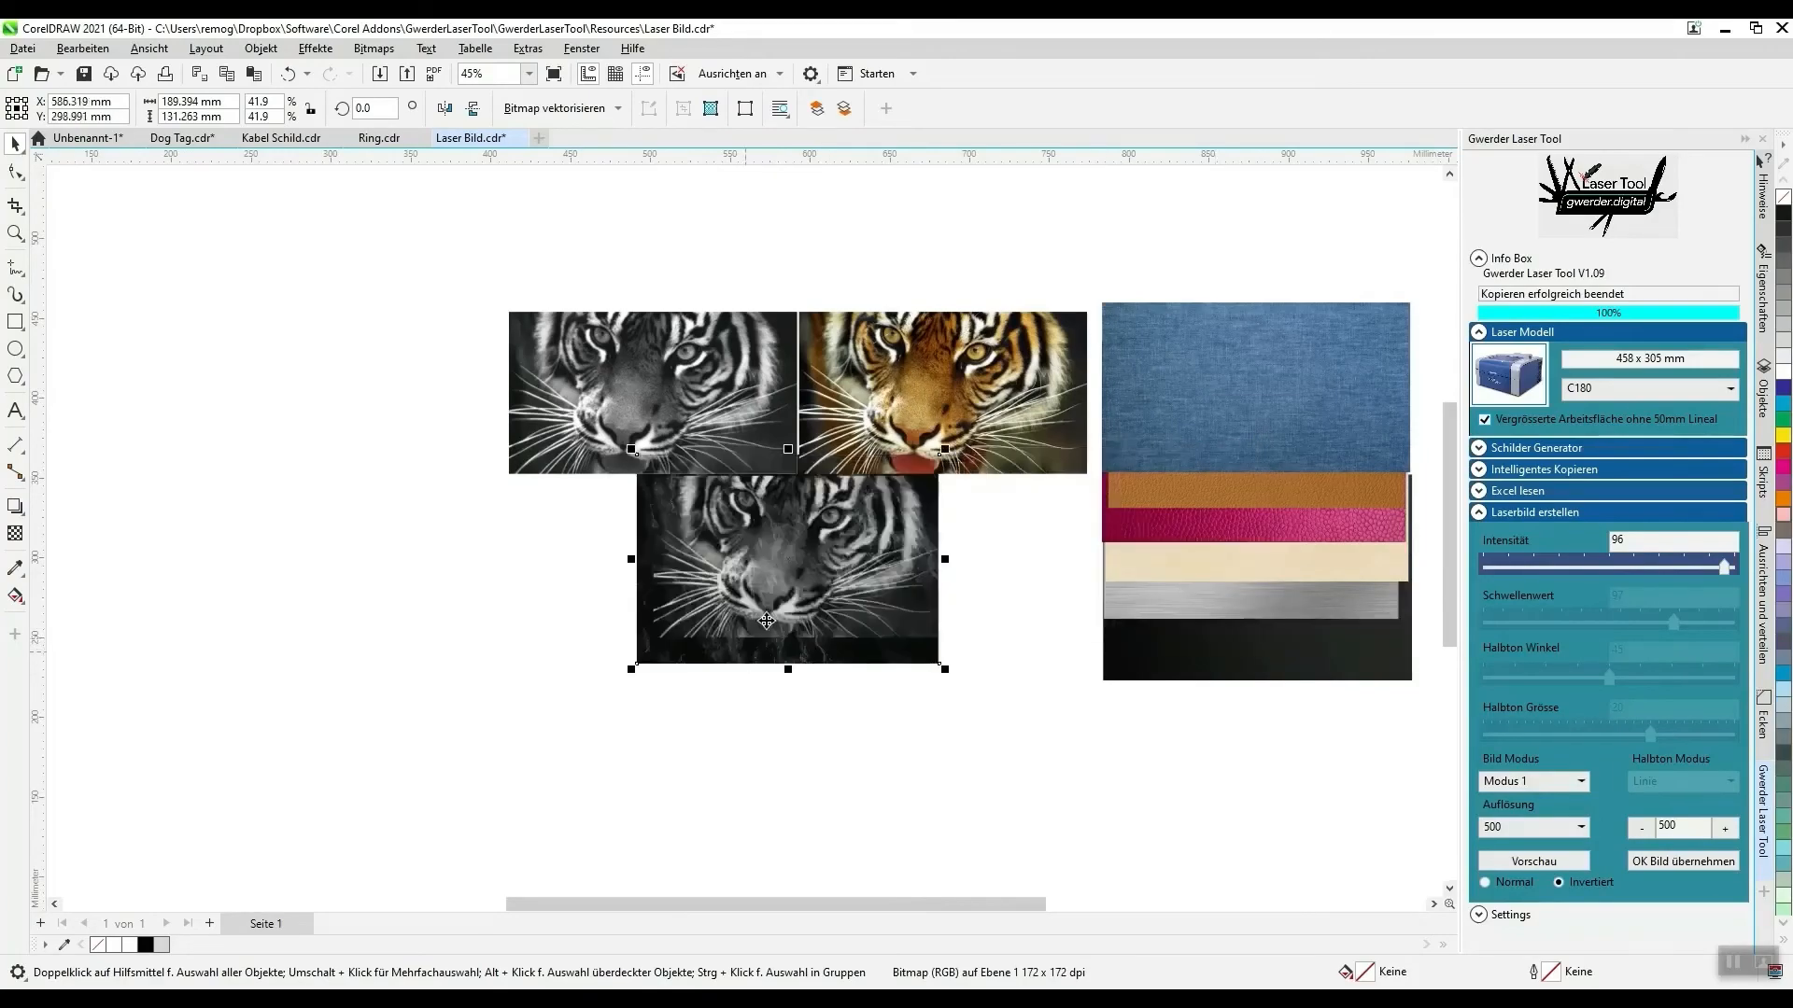
scroll(756, 616, up, 3)
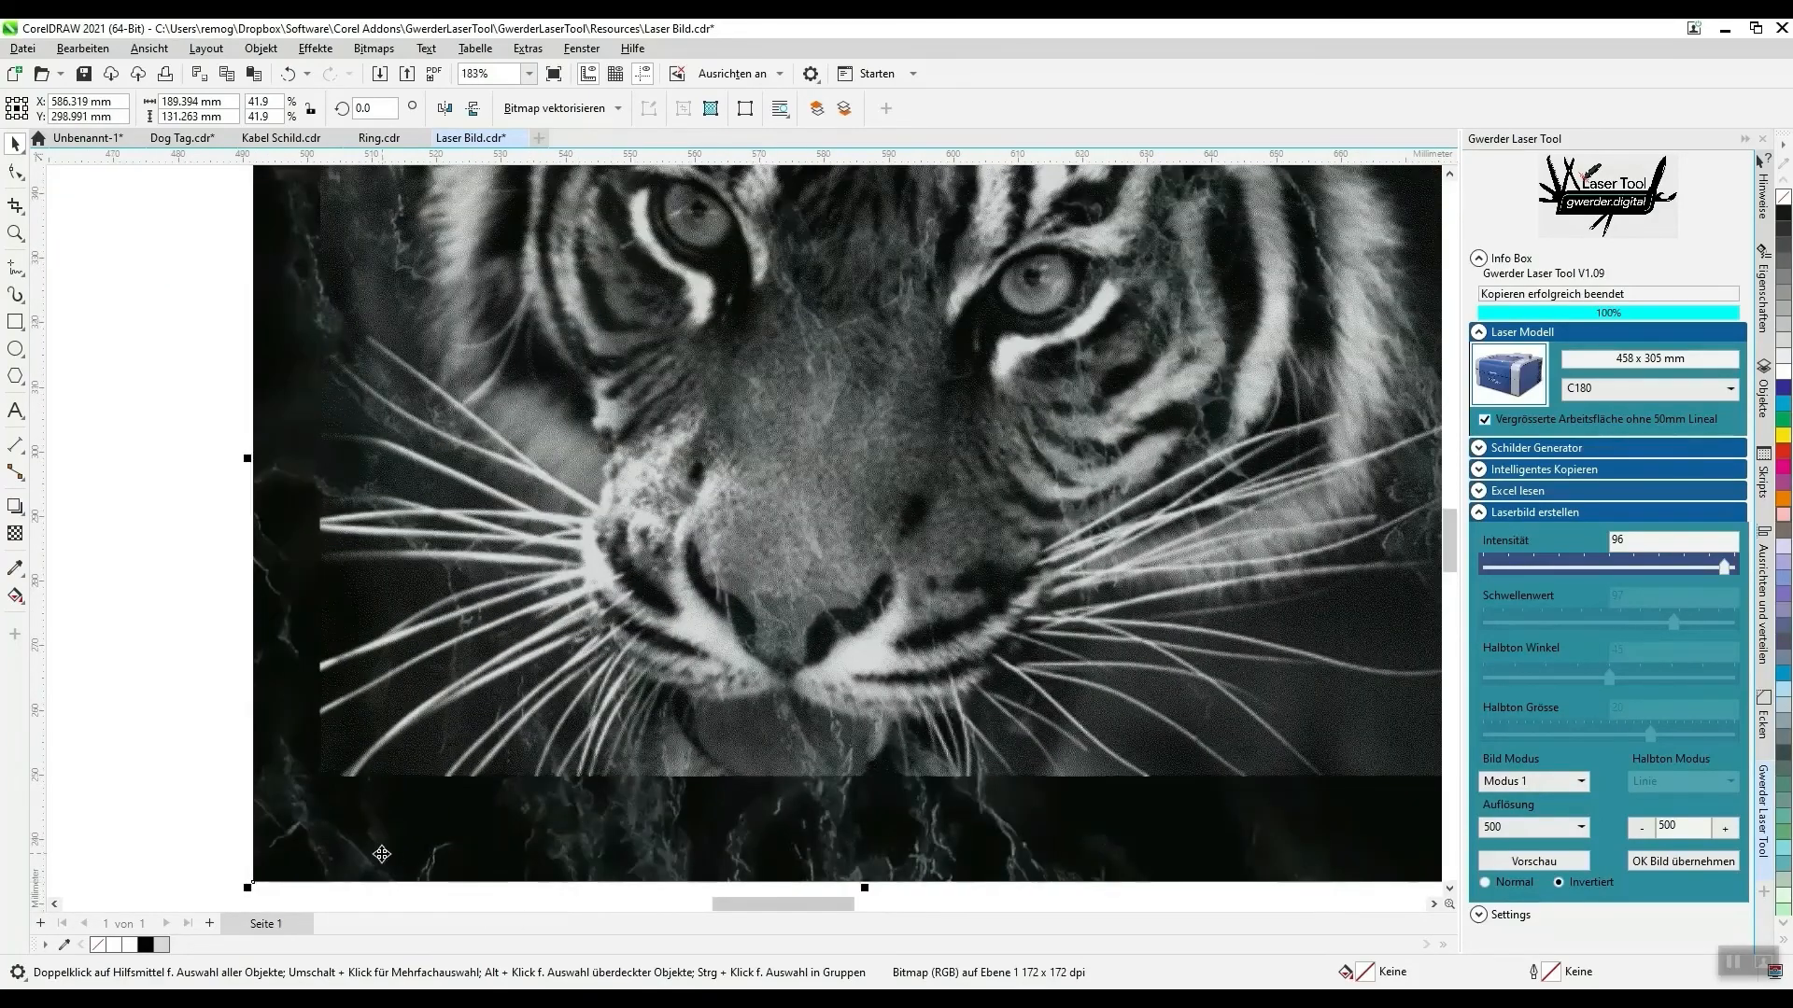
scroll(709, 644, up, 5)
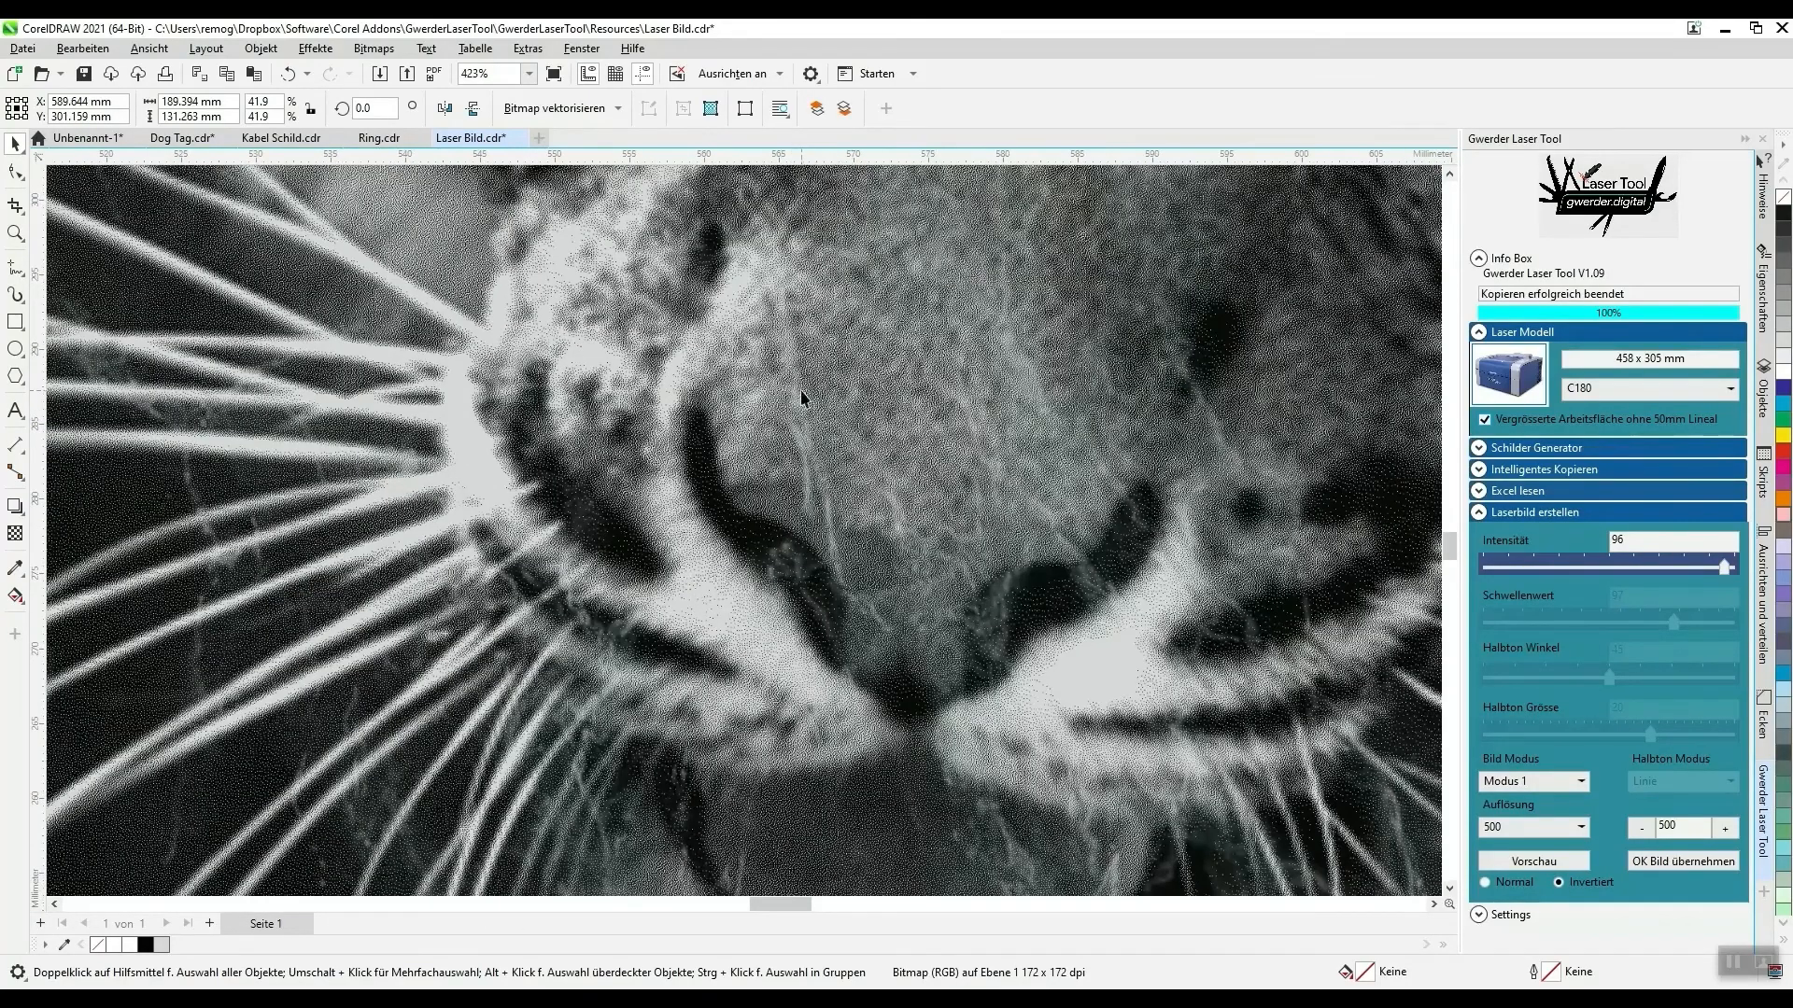
scroll(572, 598, down, 8)
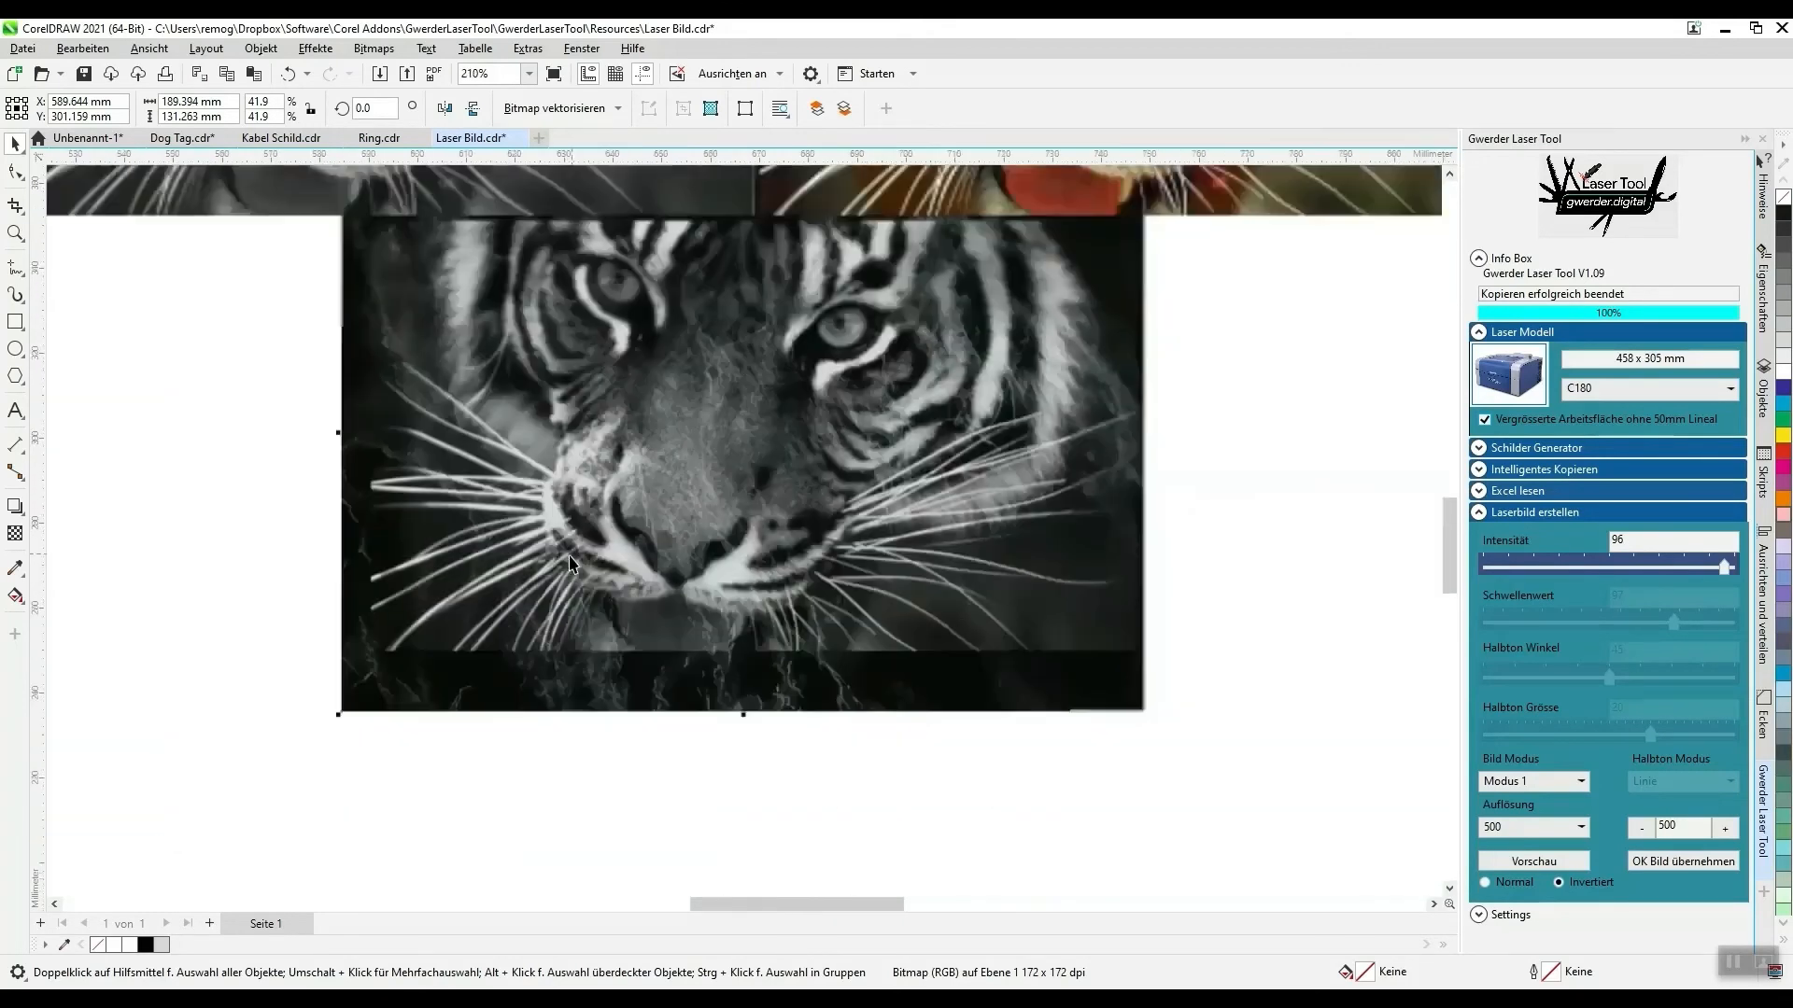
scroll(834, 583, up, 1)
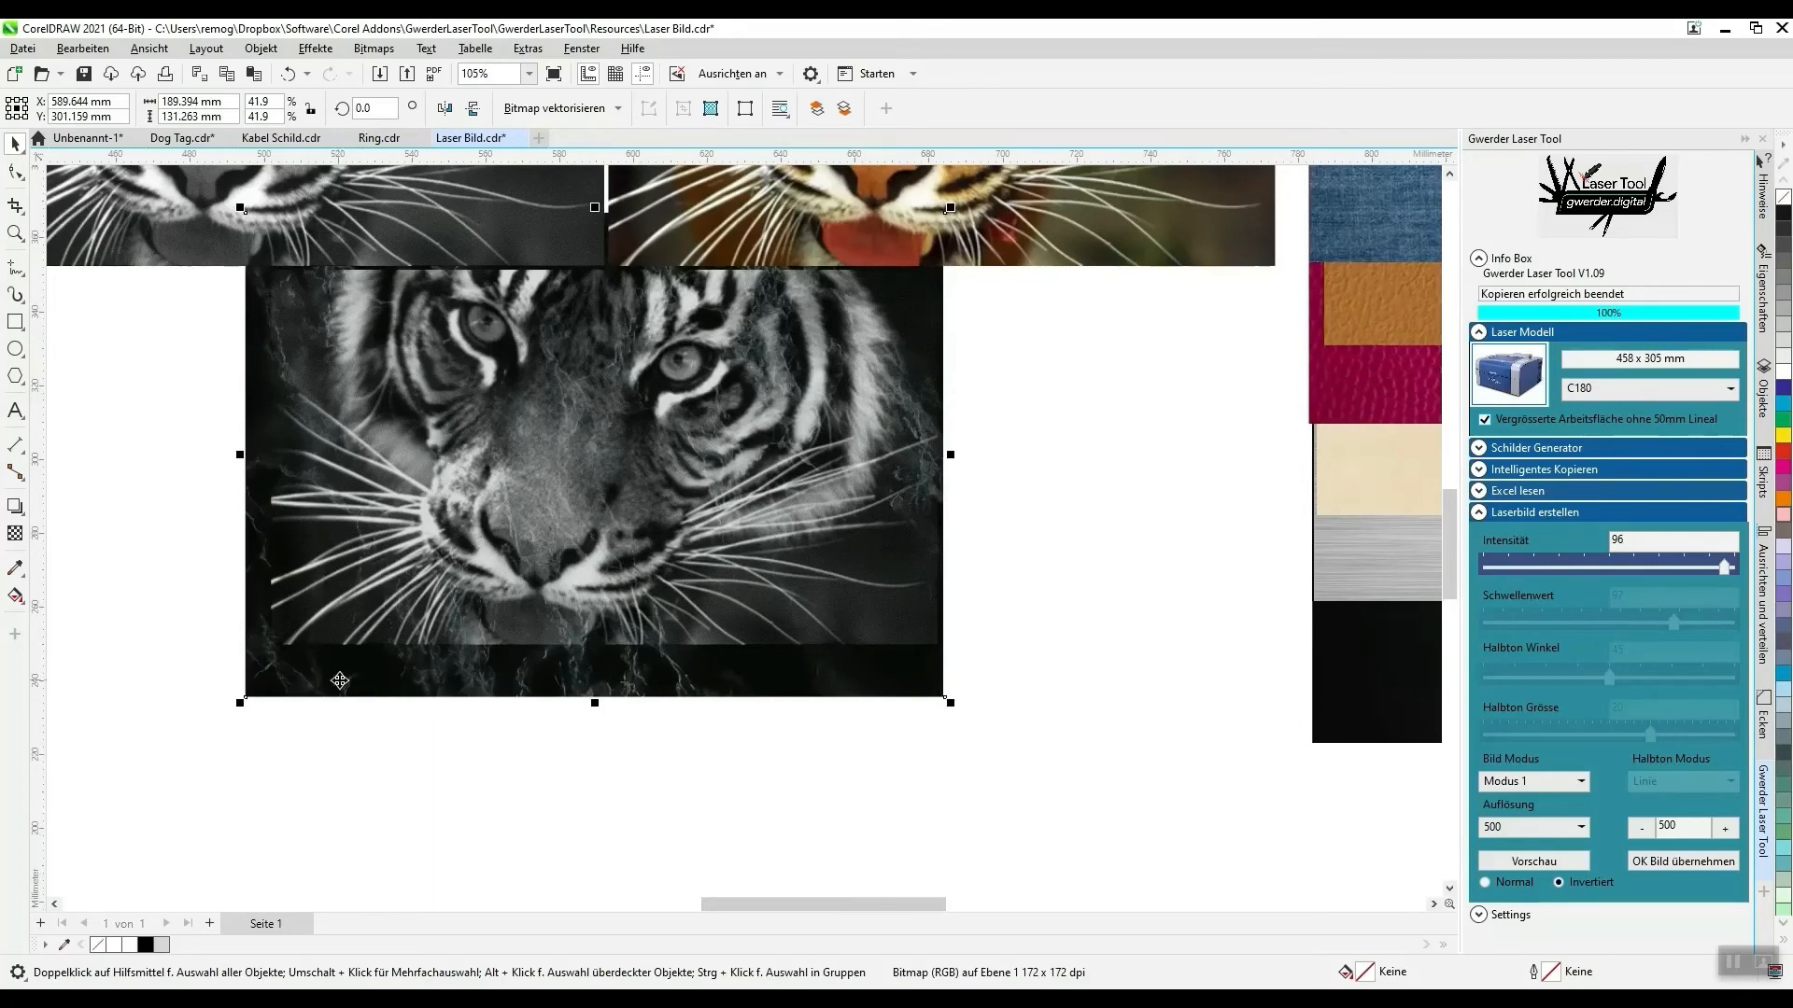
drag(340, 680, 345, 671)
scroll(112, 691, down, 4)
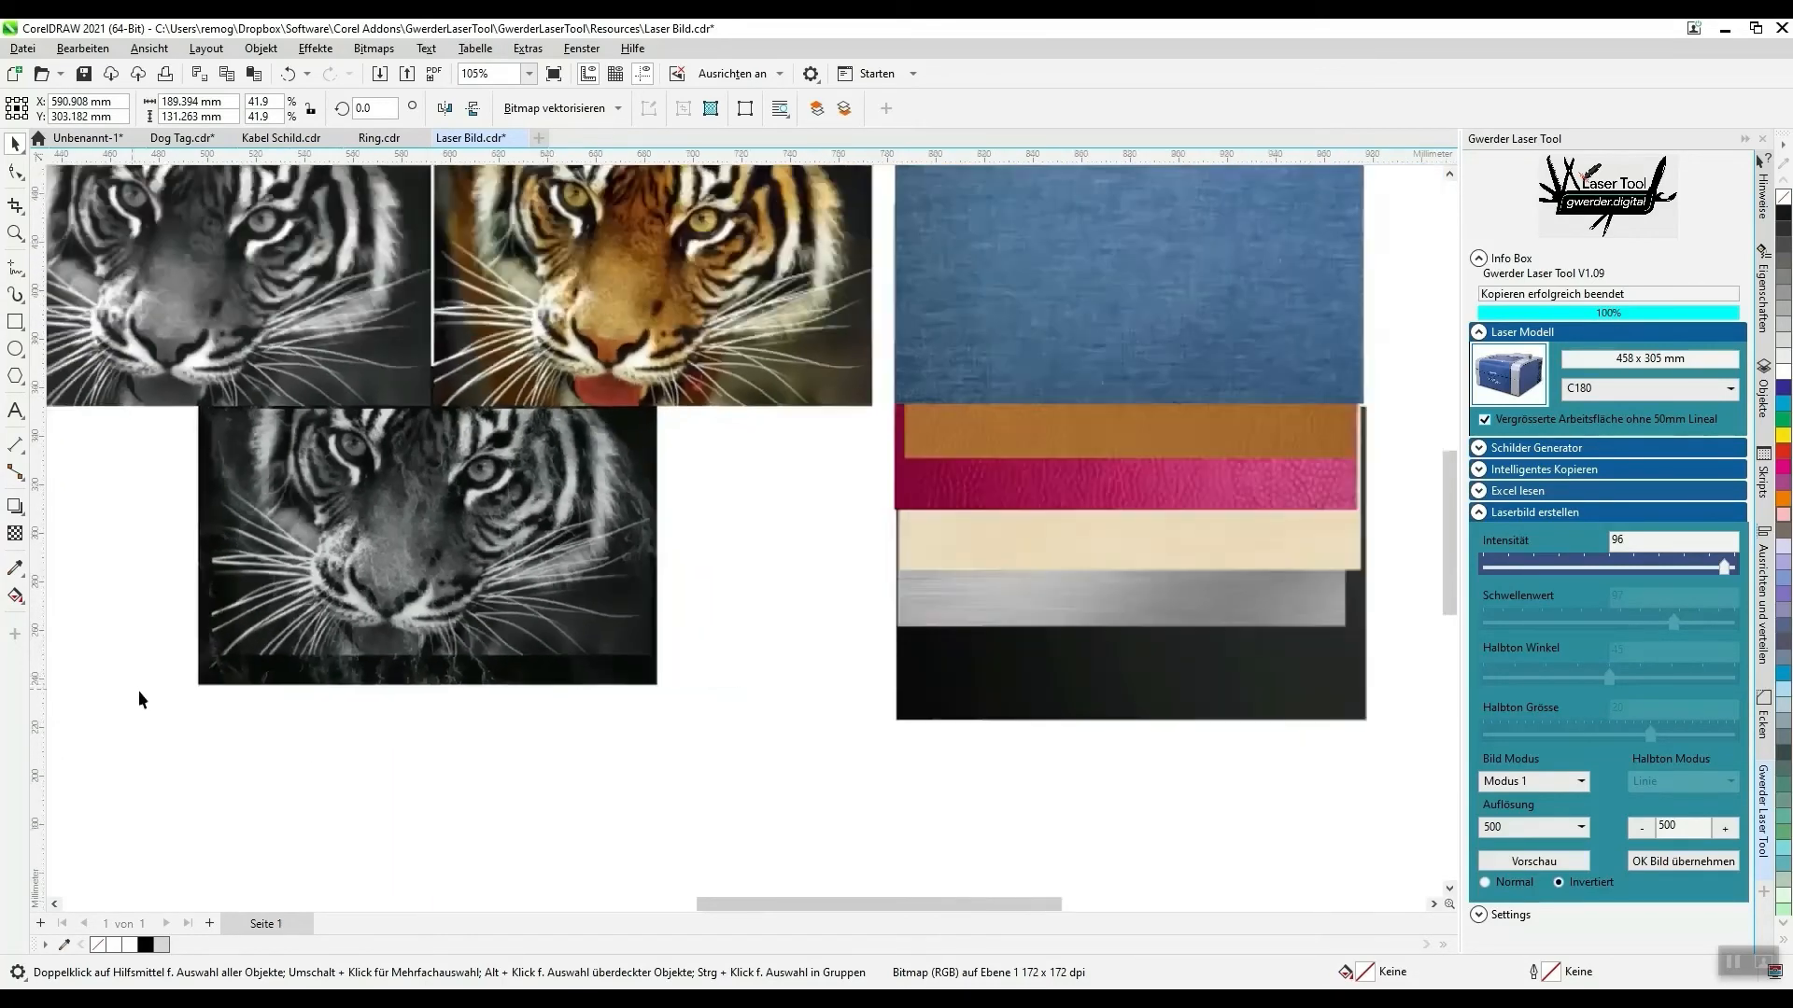
scroll(153, 569, up, 2)
scroll(161, 640, down, 1)
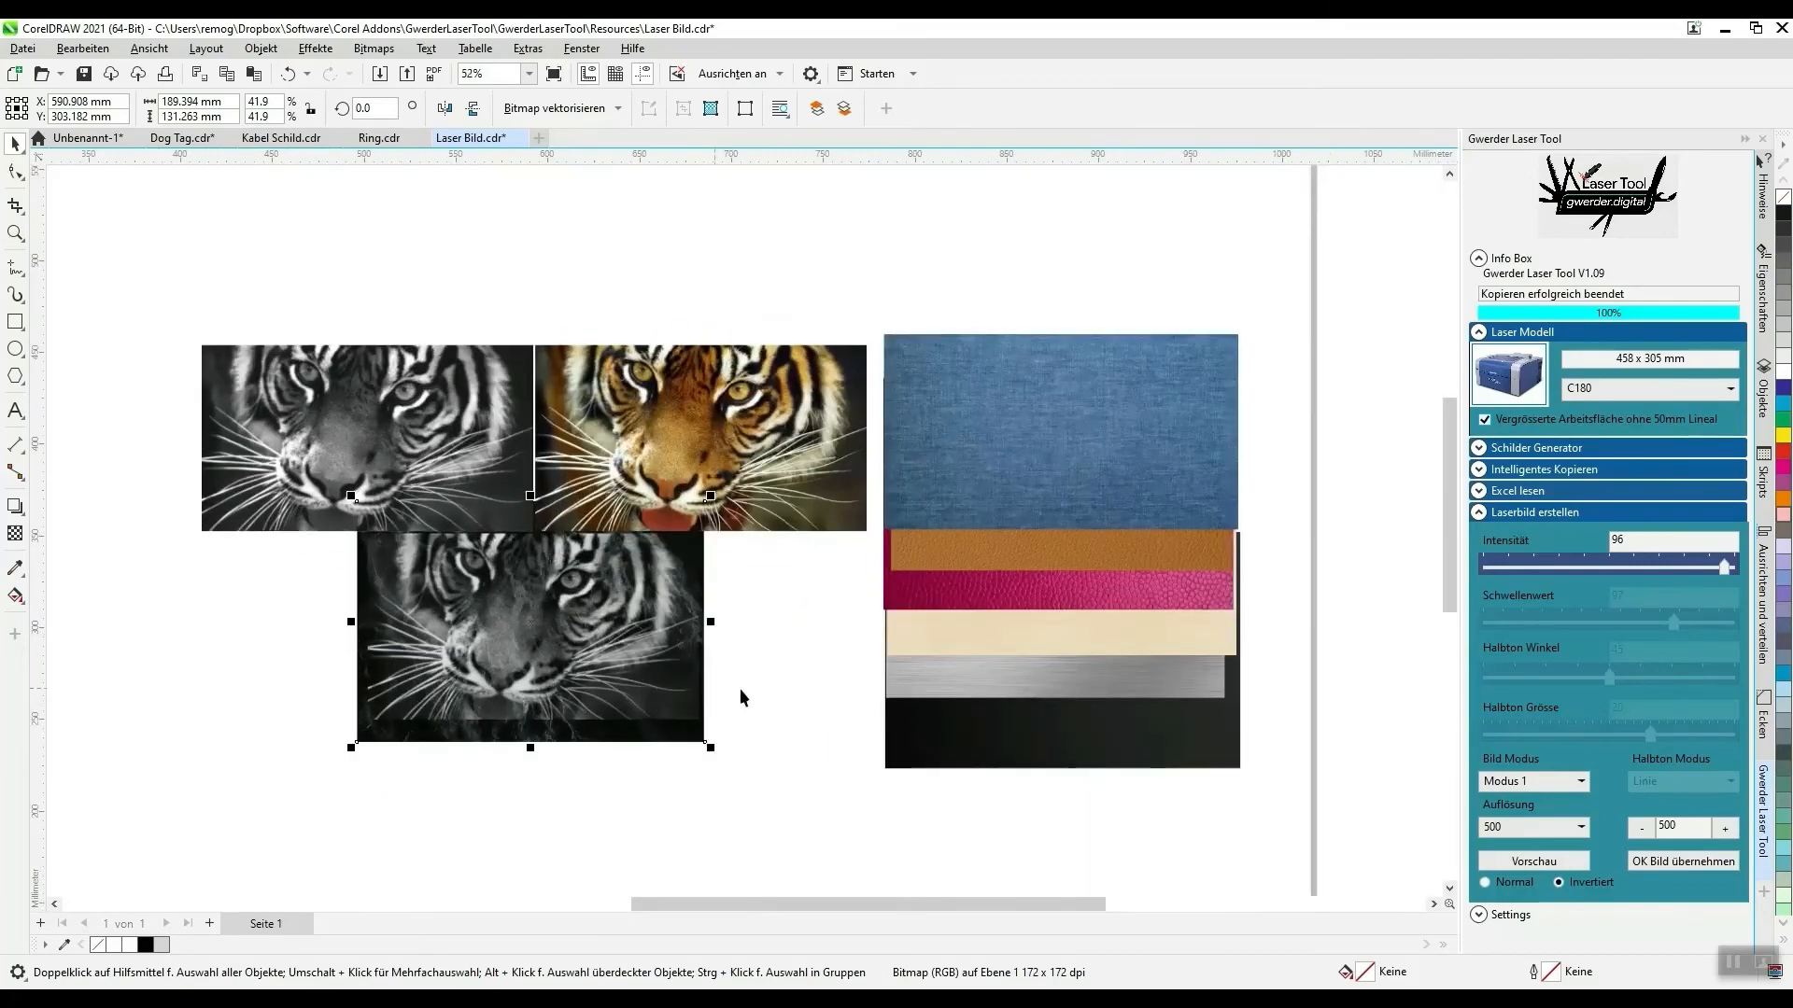
- Generate the tiger's laser preview with the Normal option and return the black marble sample to the stack of material samples
click(1510, 884)
click(1552, 864)
click(472, 738)
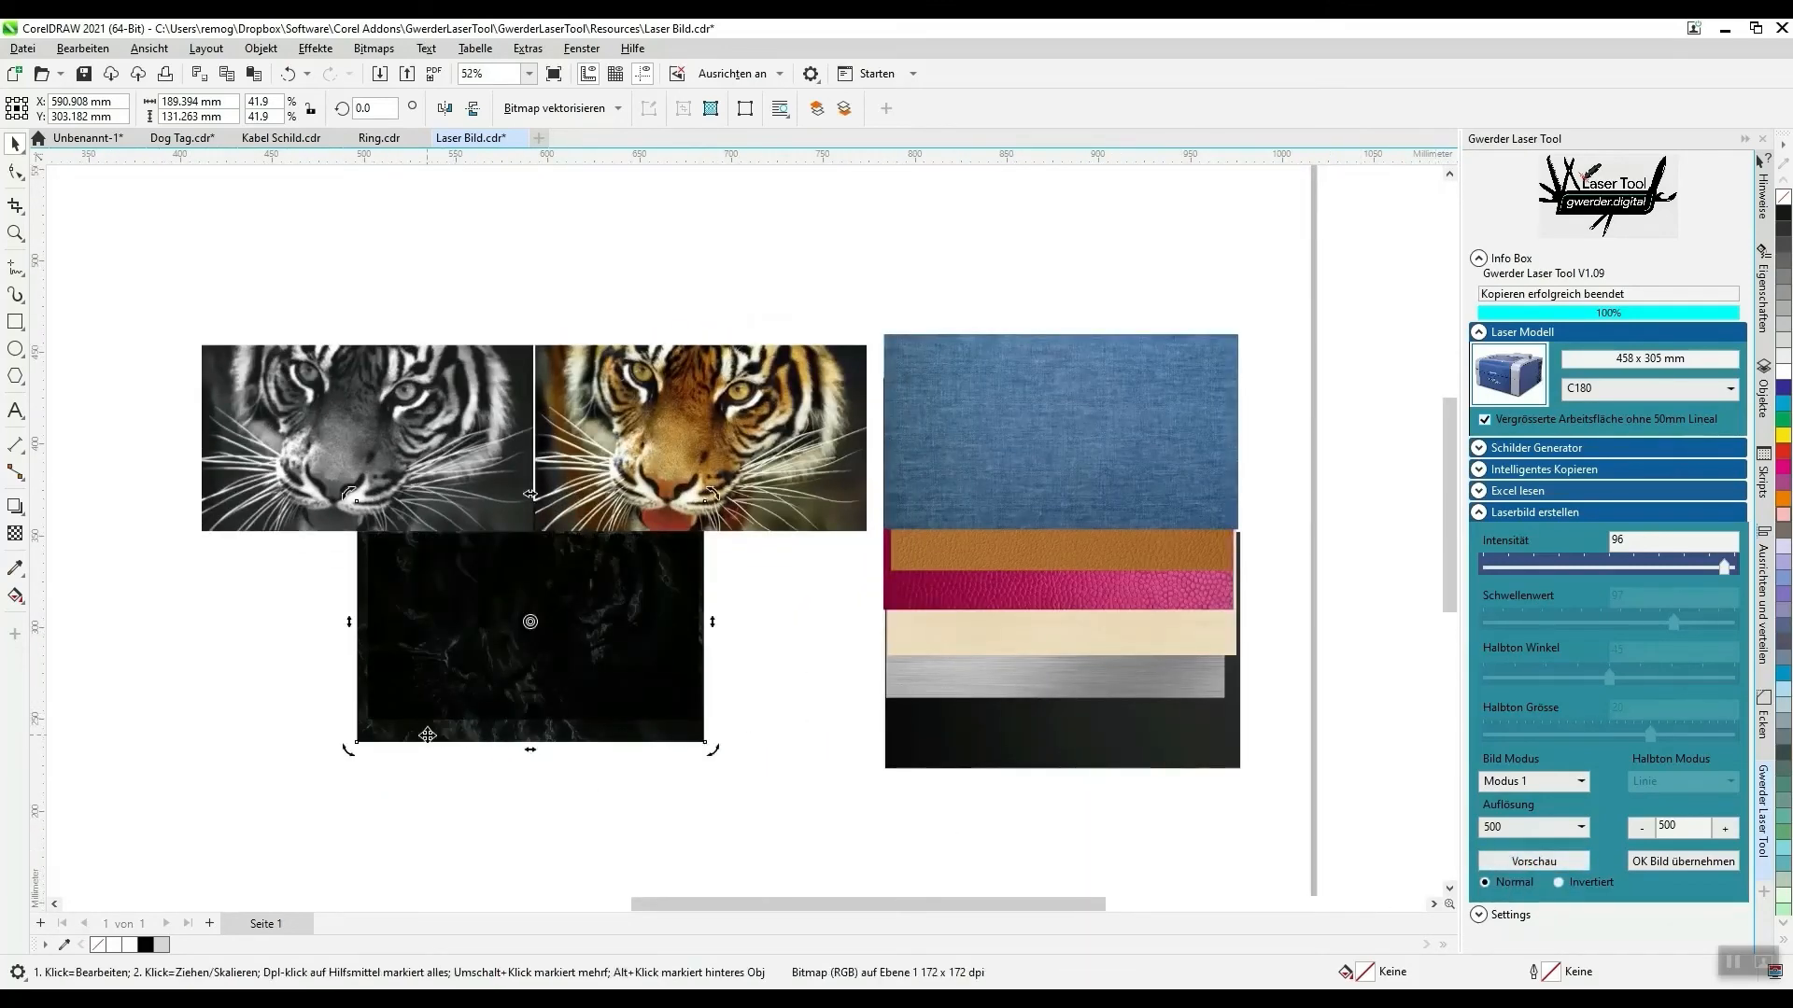
click(392, 820)
drag(383, 734, 907, 725)
scroll(1198, 755, down, 3)
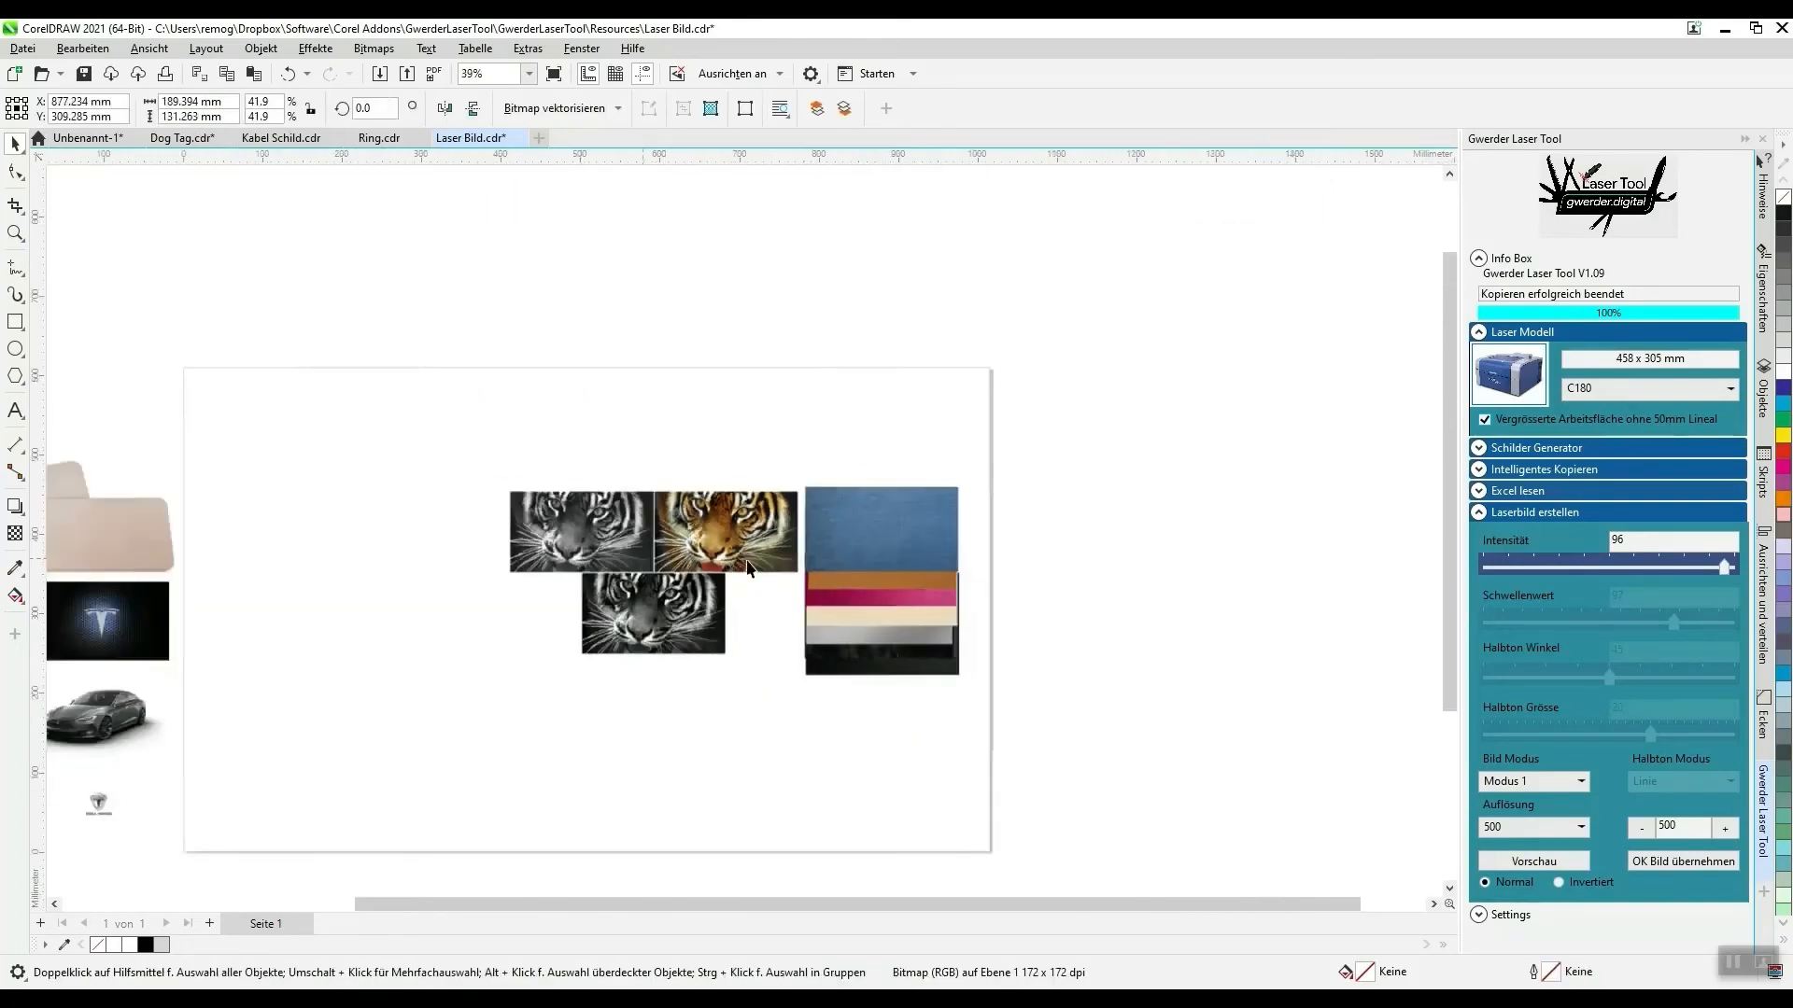
- Place the wooden cutting board picture beneath the tiger laser image and enlarge it to about 417 × 213 mm
drag(108, 548, 585, 774)
scroll(642, 659, up, 3)
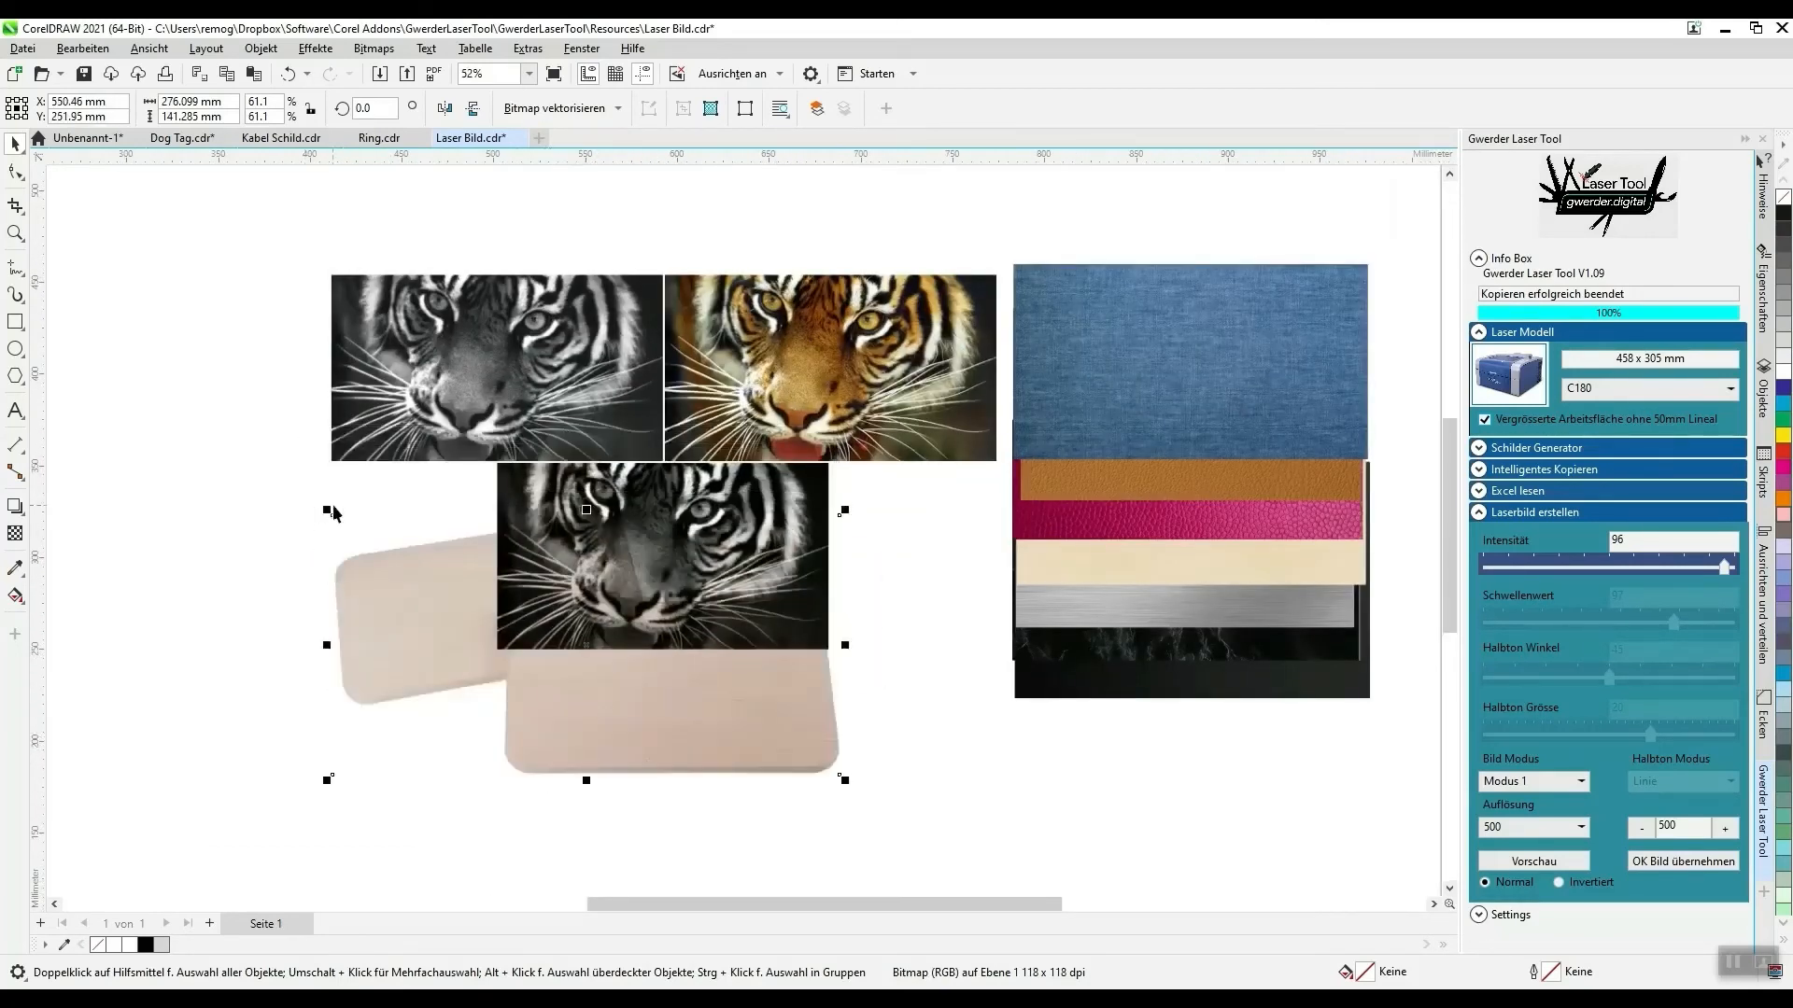
drag(327, 511, 69, 379)
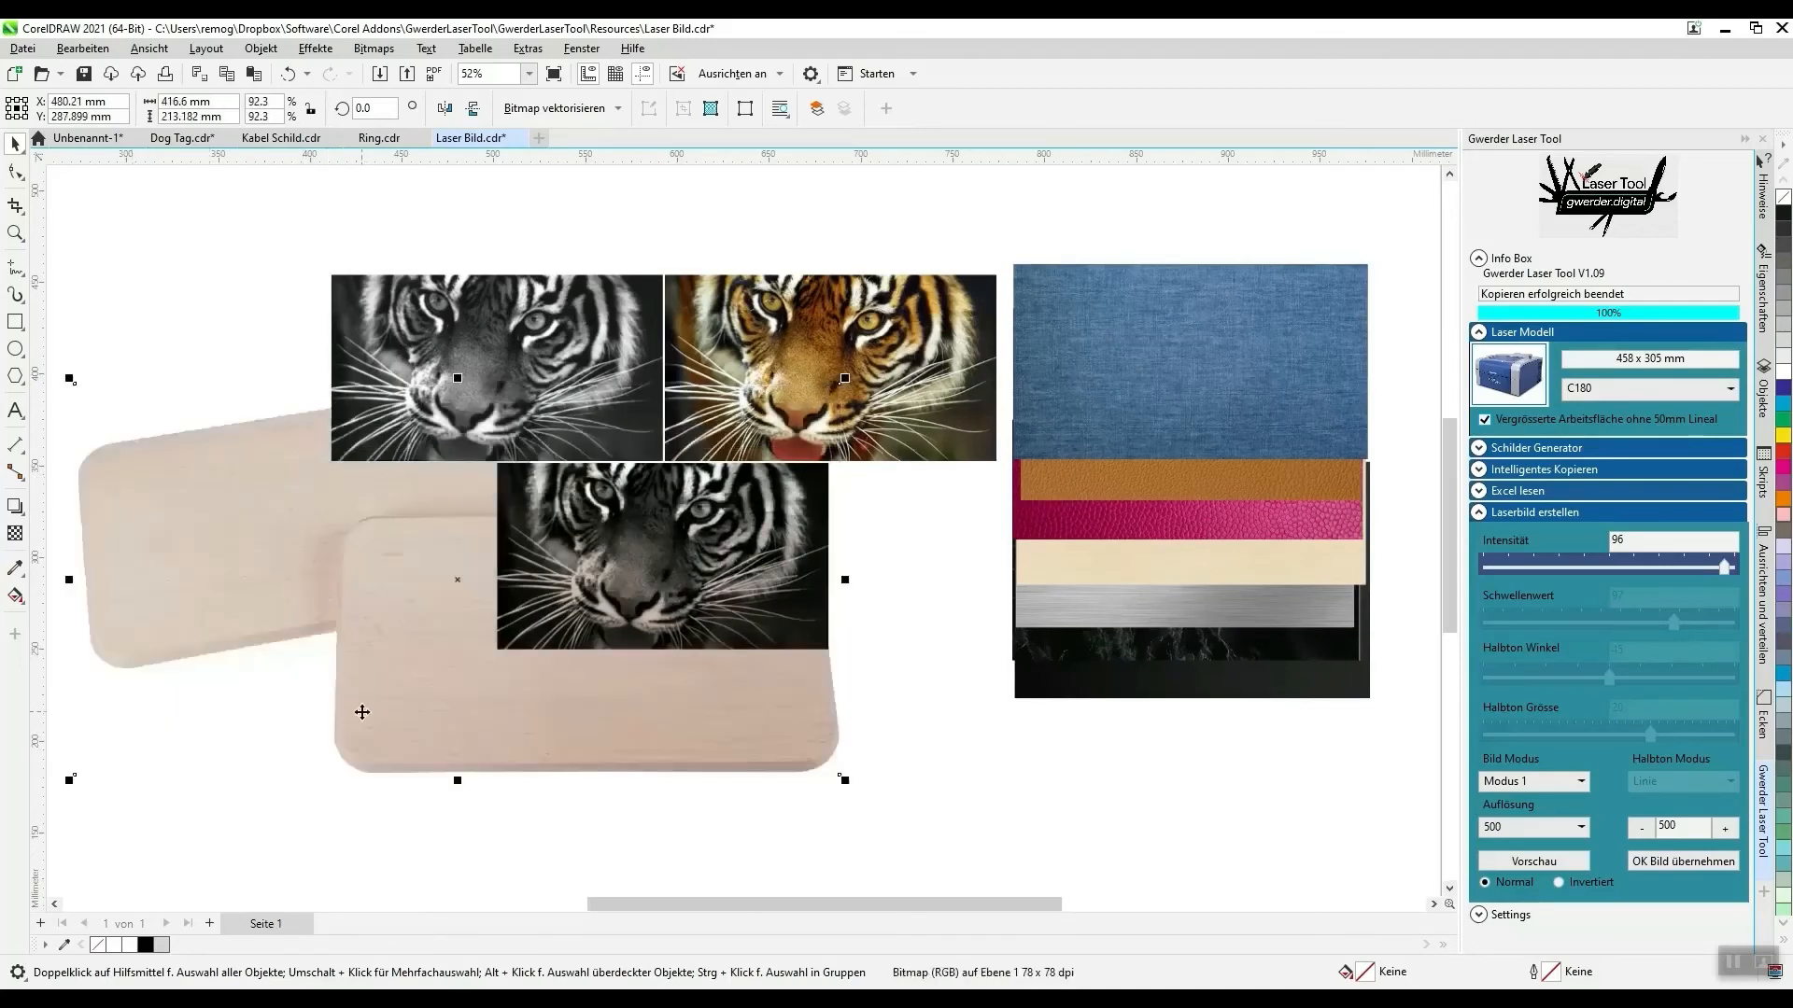
drag(362, 712, 420, 659)
- Apply the laser image conversion to the tiger photo, clear the spare copies off the cutting boards and position the laser image on the front board
click(897, 394)
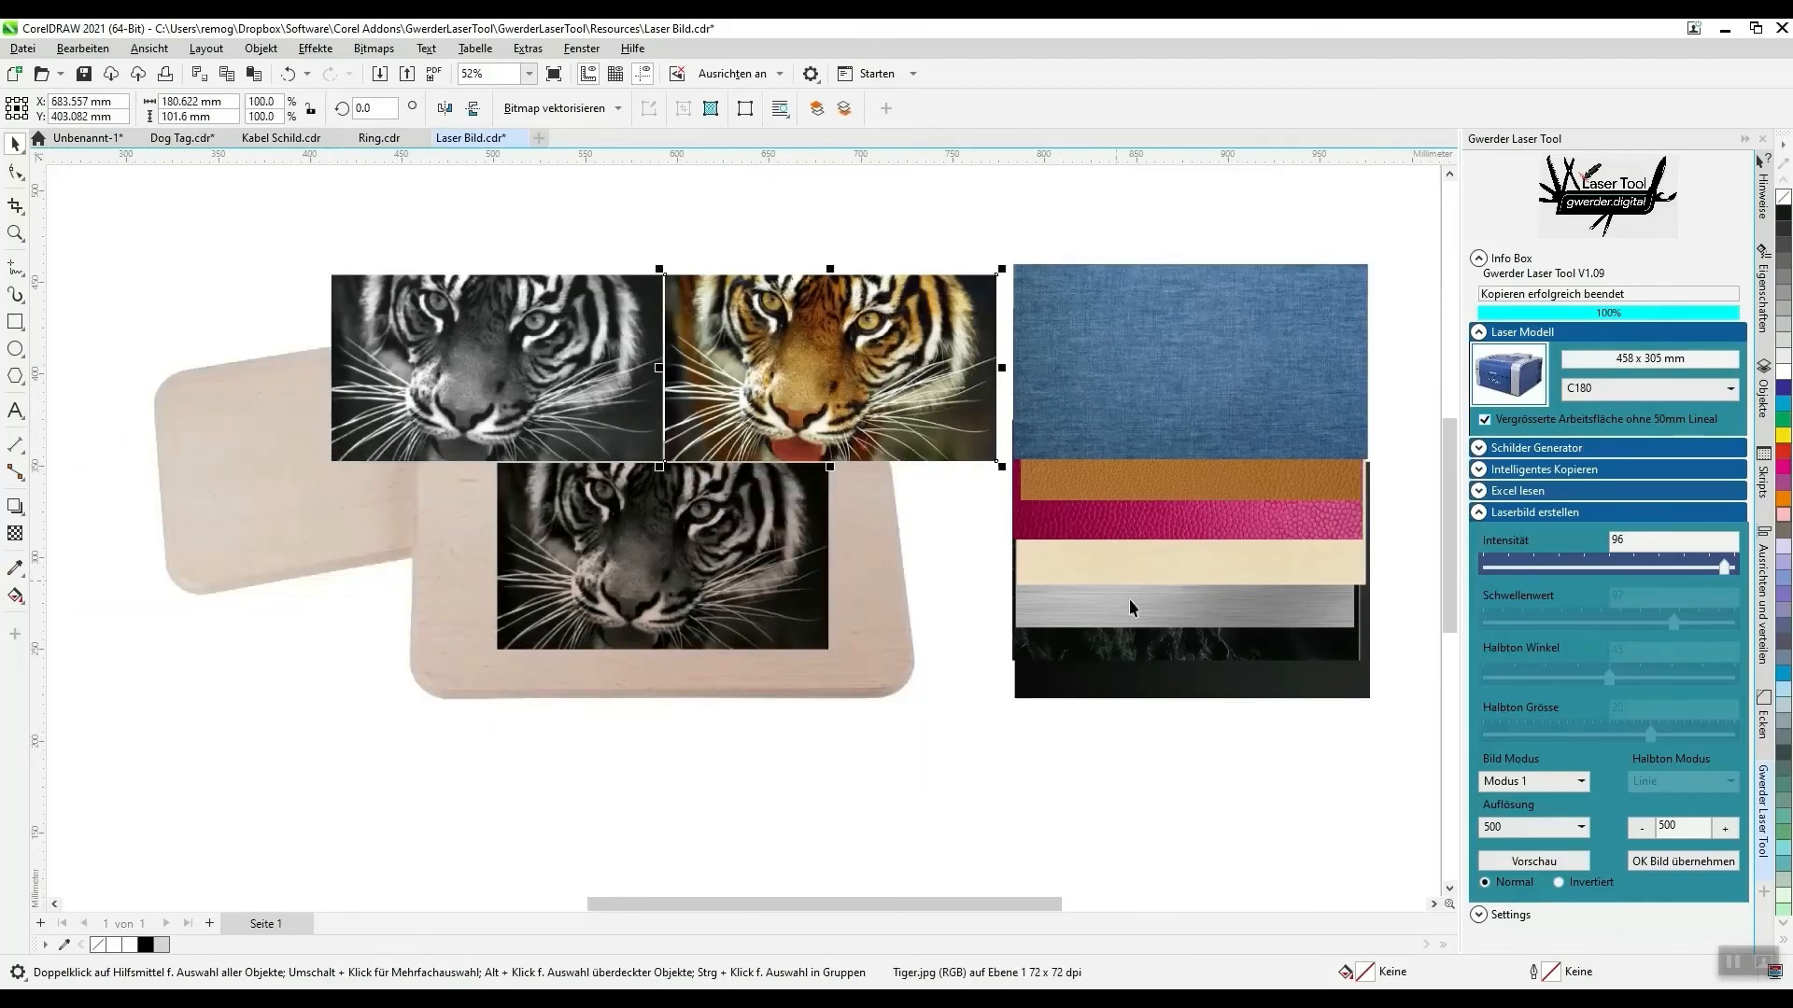
click(1697, 861)
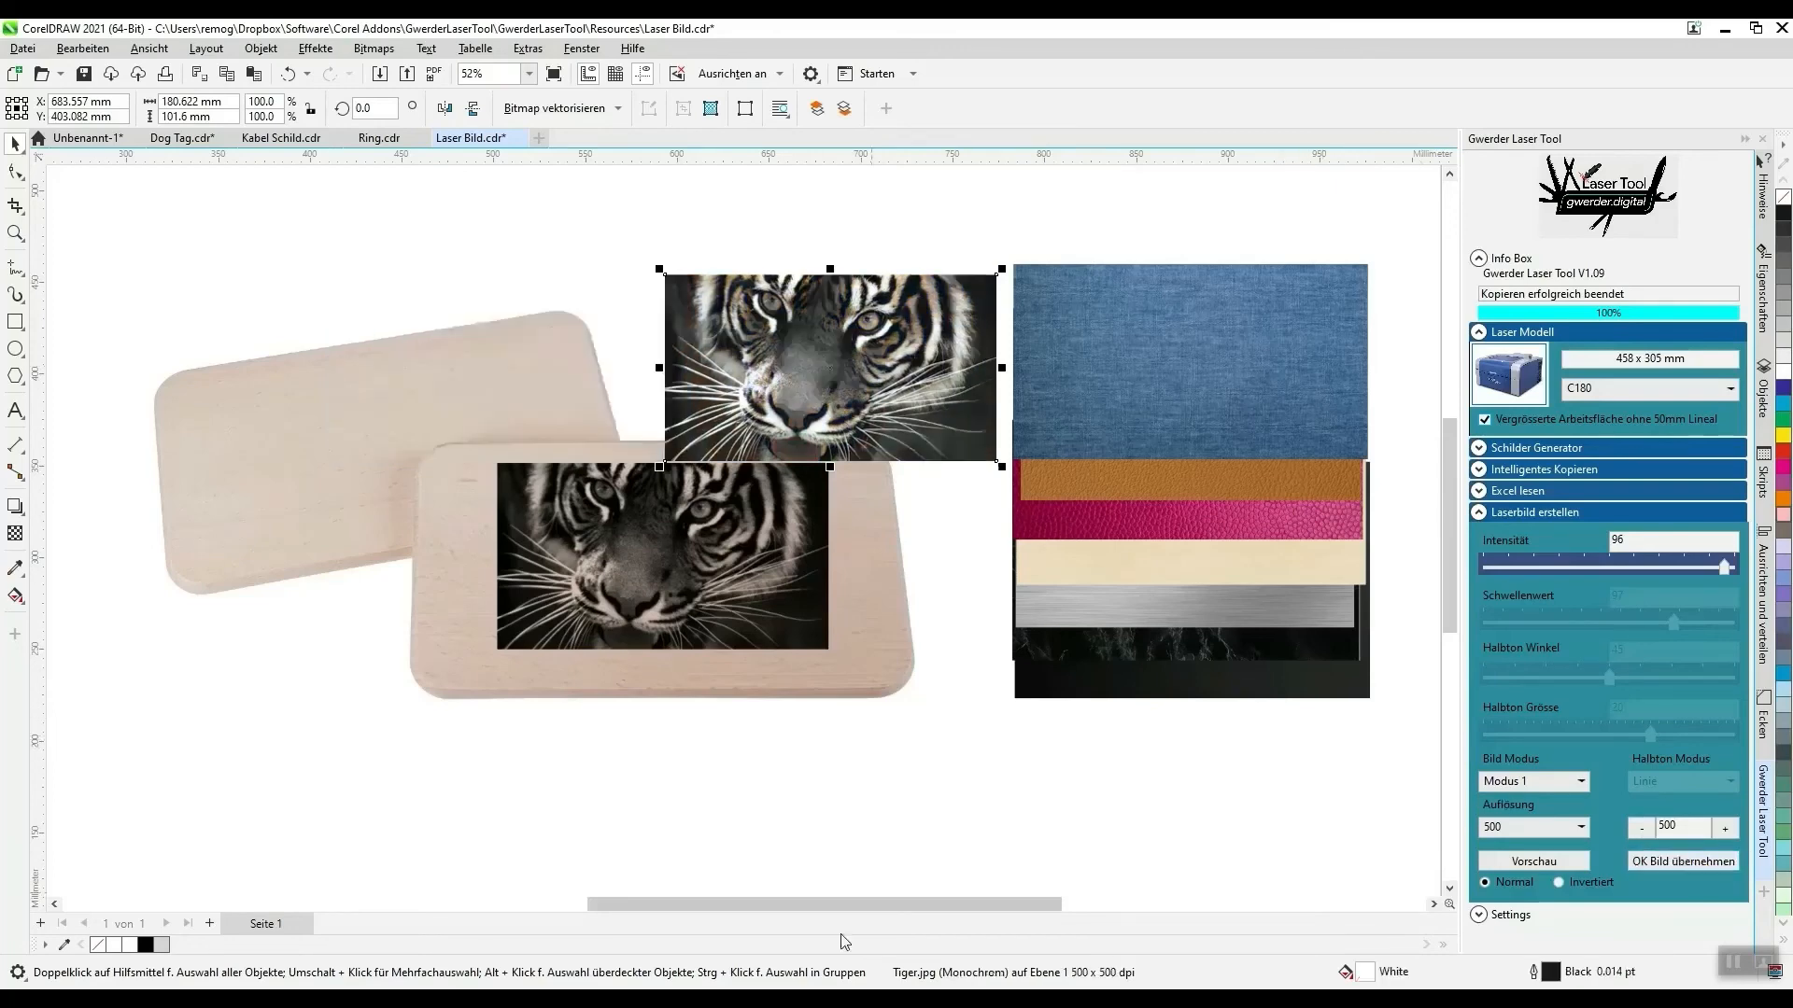
drag(864, 427, 805, 224)
drag(780, 383, 773, 288)
click(630, 584)
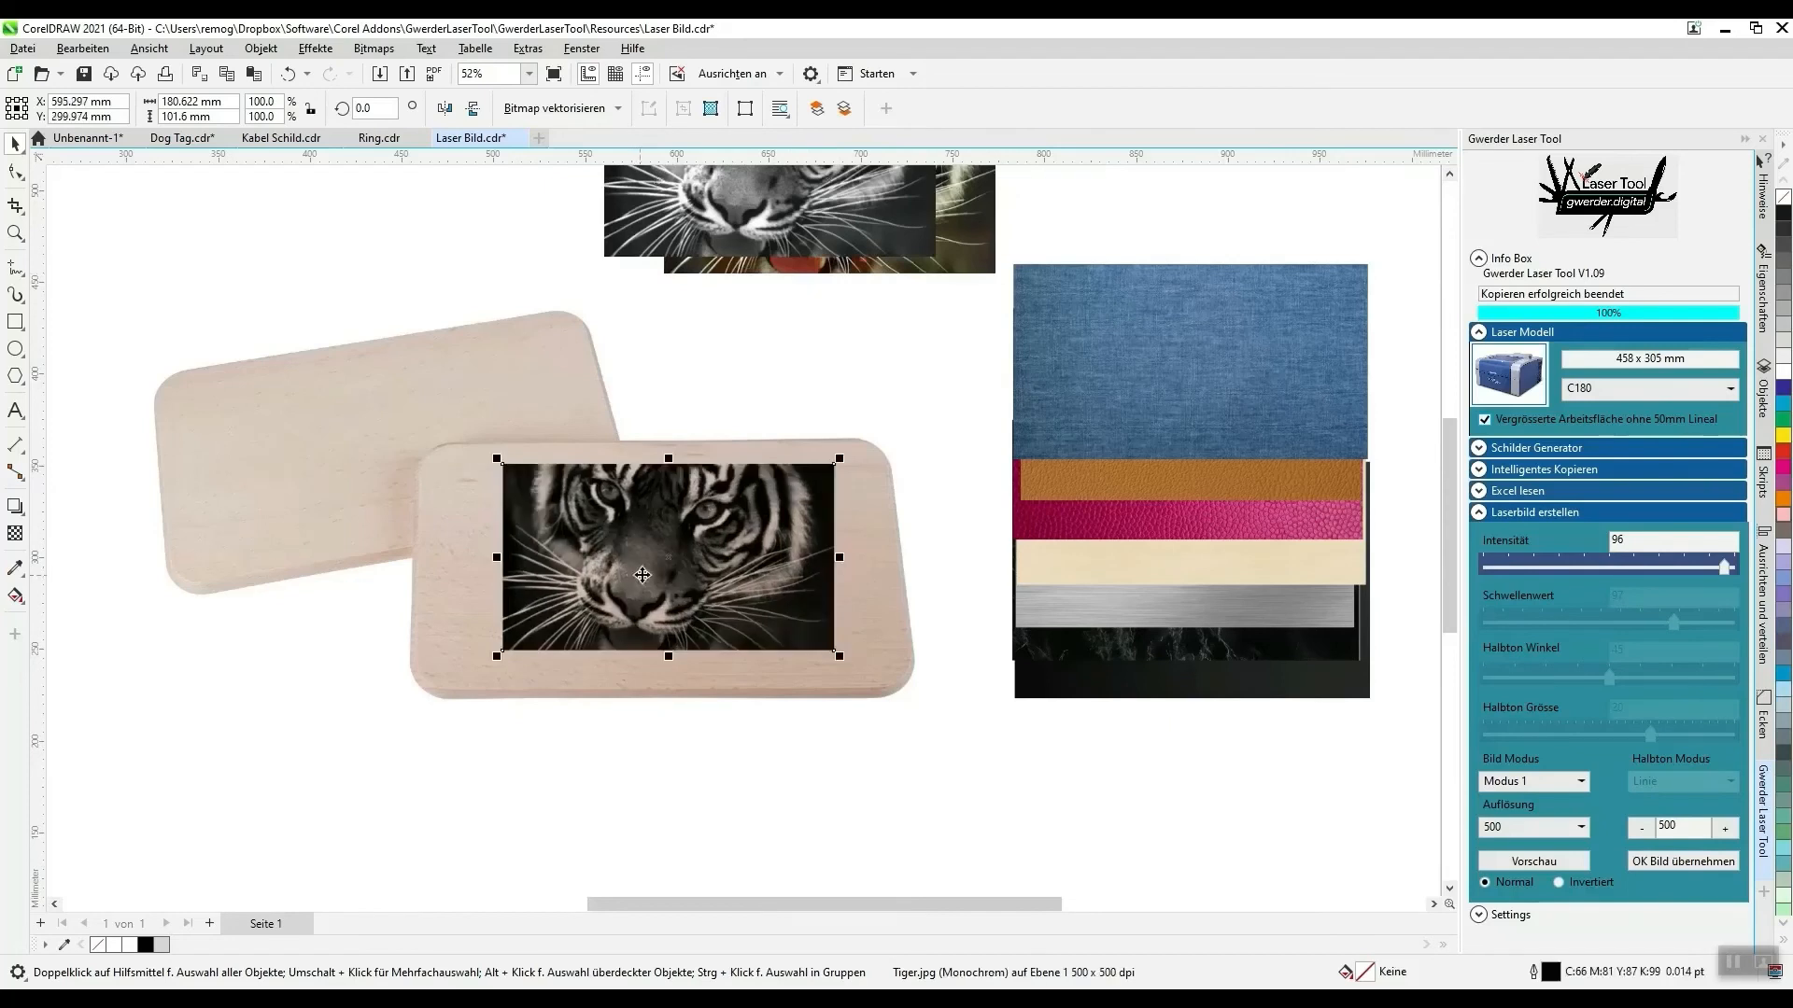
mouse_move(631, 583)
mouse_down()
mouse_move(645, 592)
mouse_move(636, 573)
mouse_up()
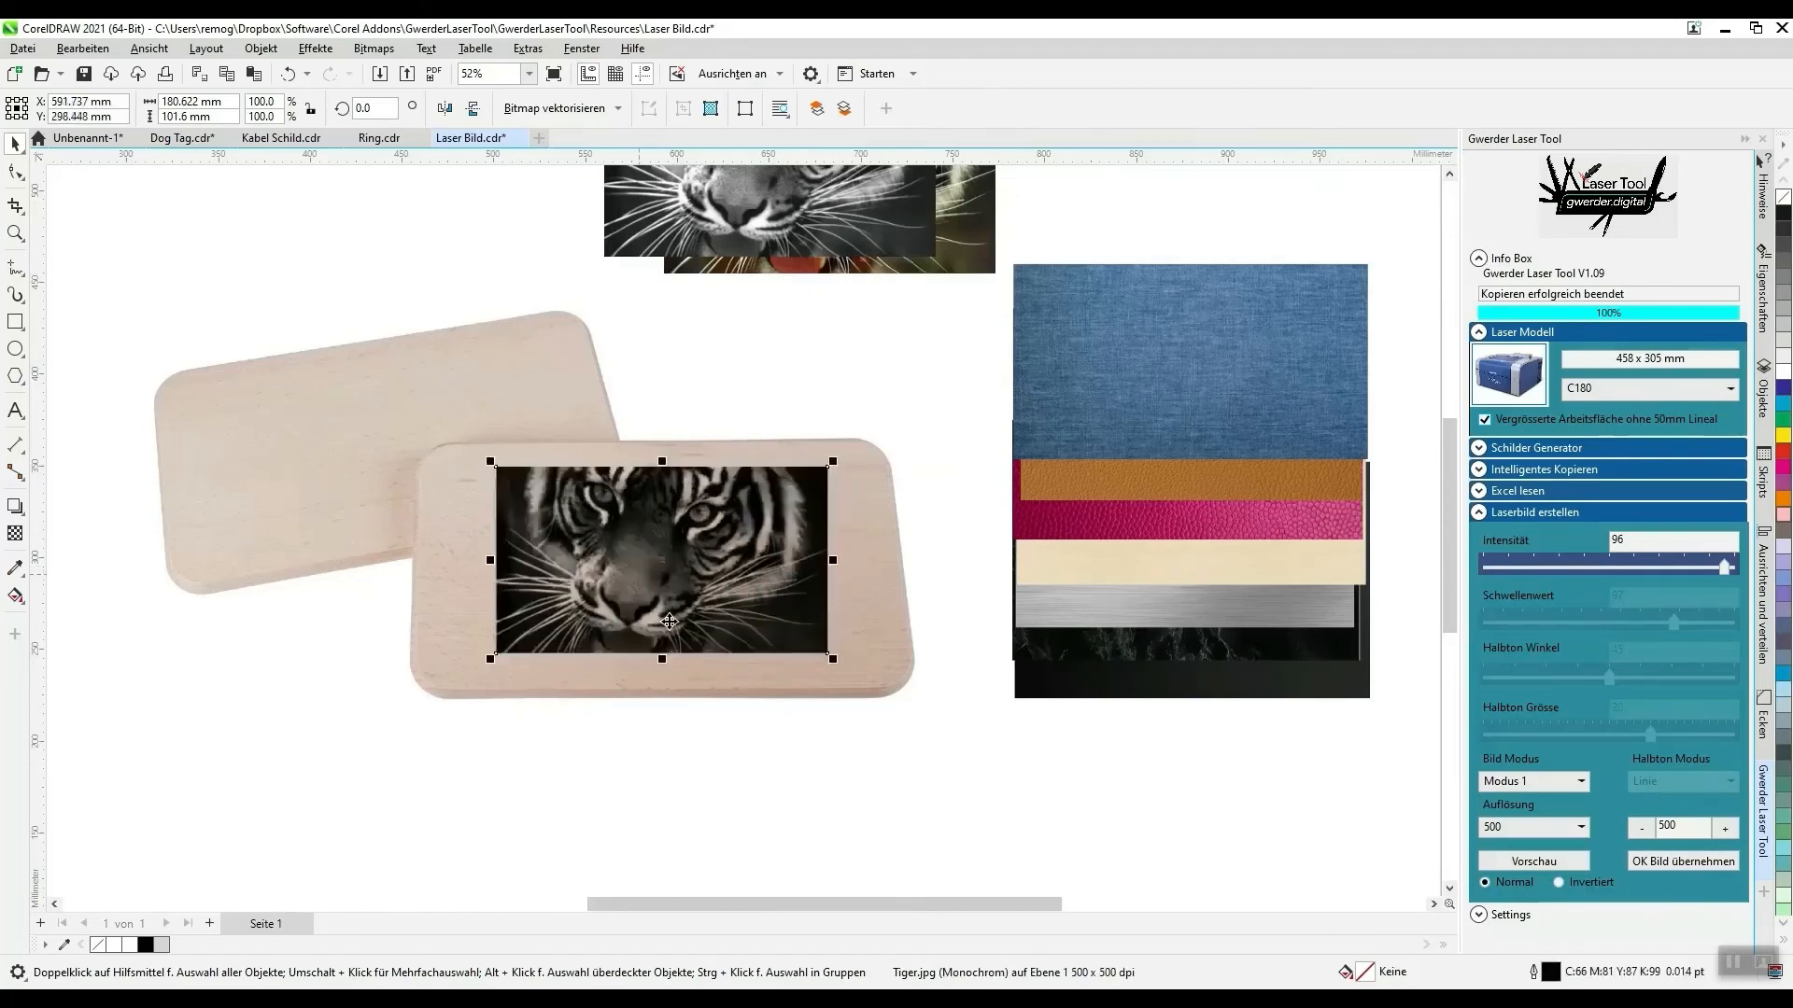
- Add a new straight-line envelope (Hülle) to the tiger laser image on the cutting board
click(315, 48)
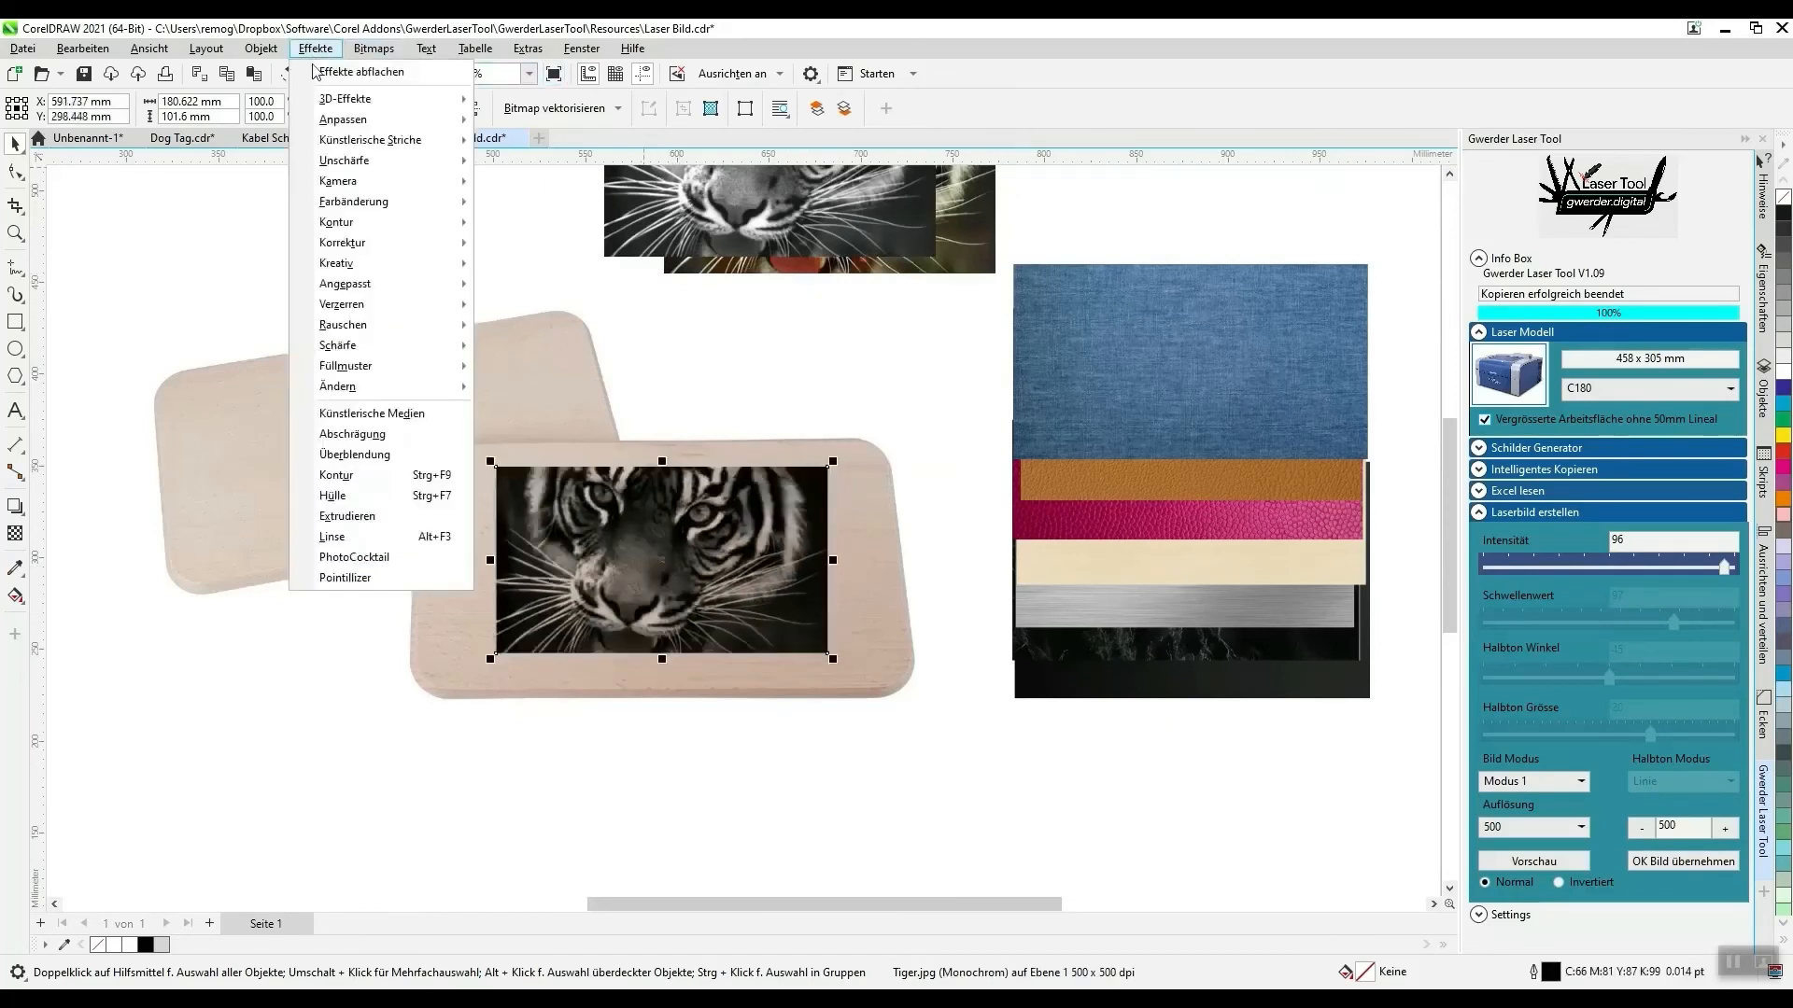
click(345, 495)
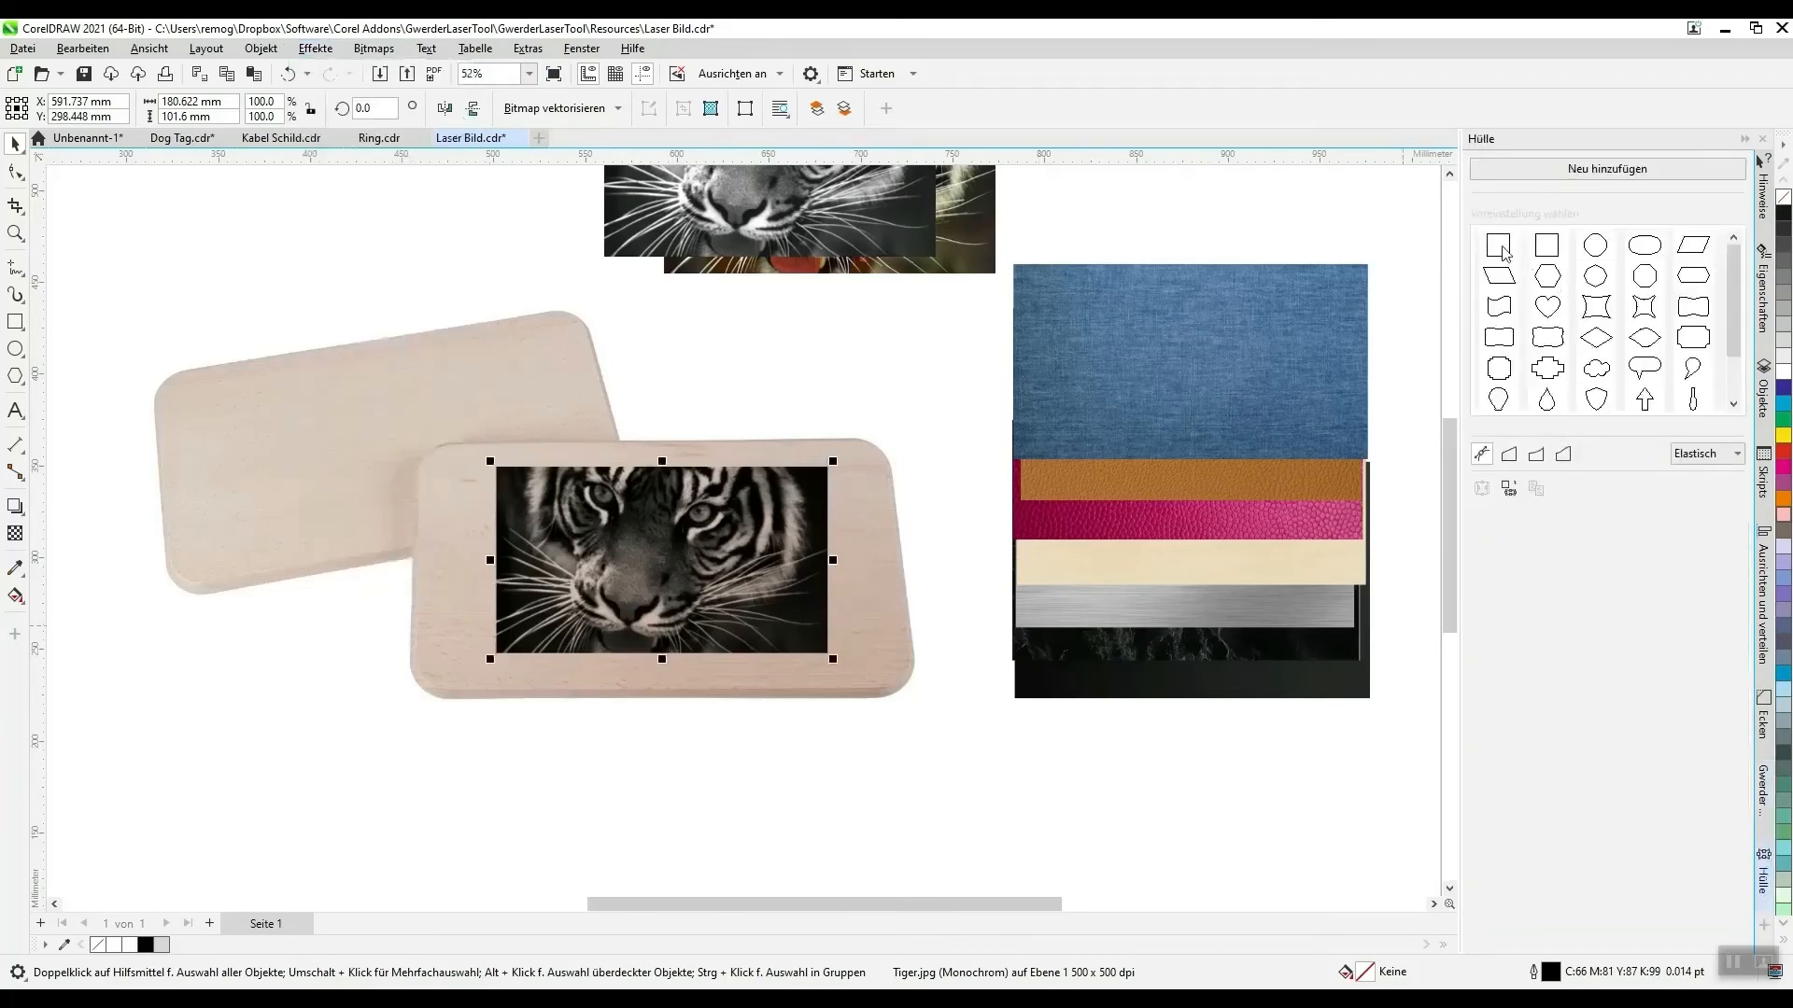
click(1513, 457)
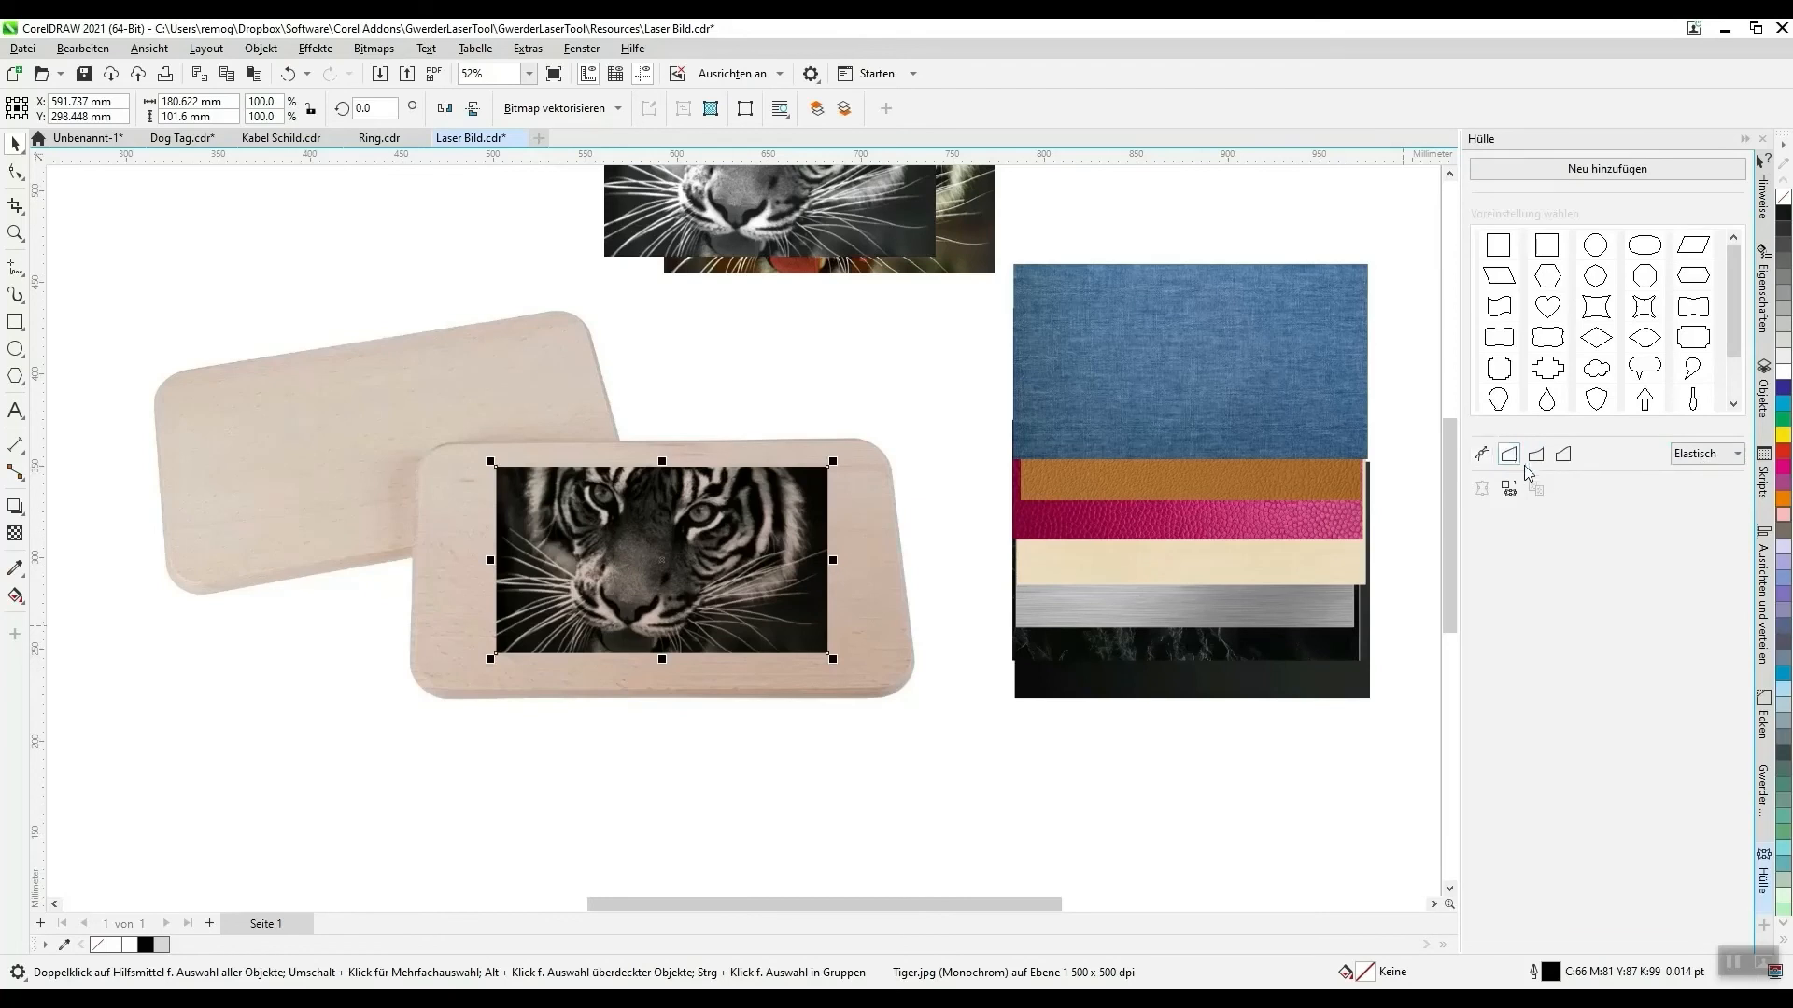
click(1648, 176)
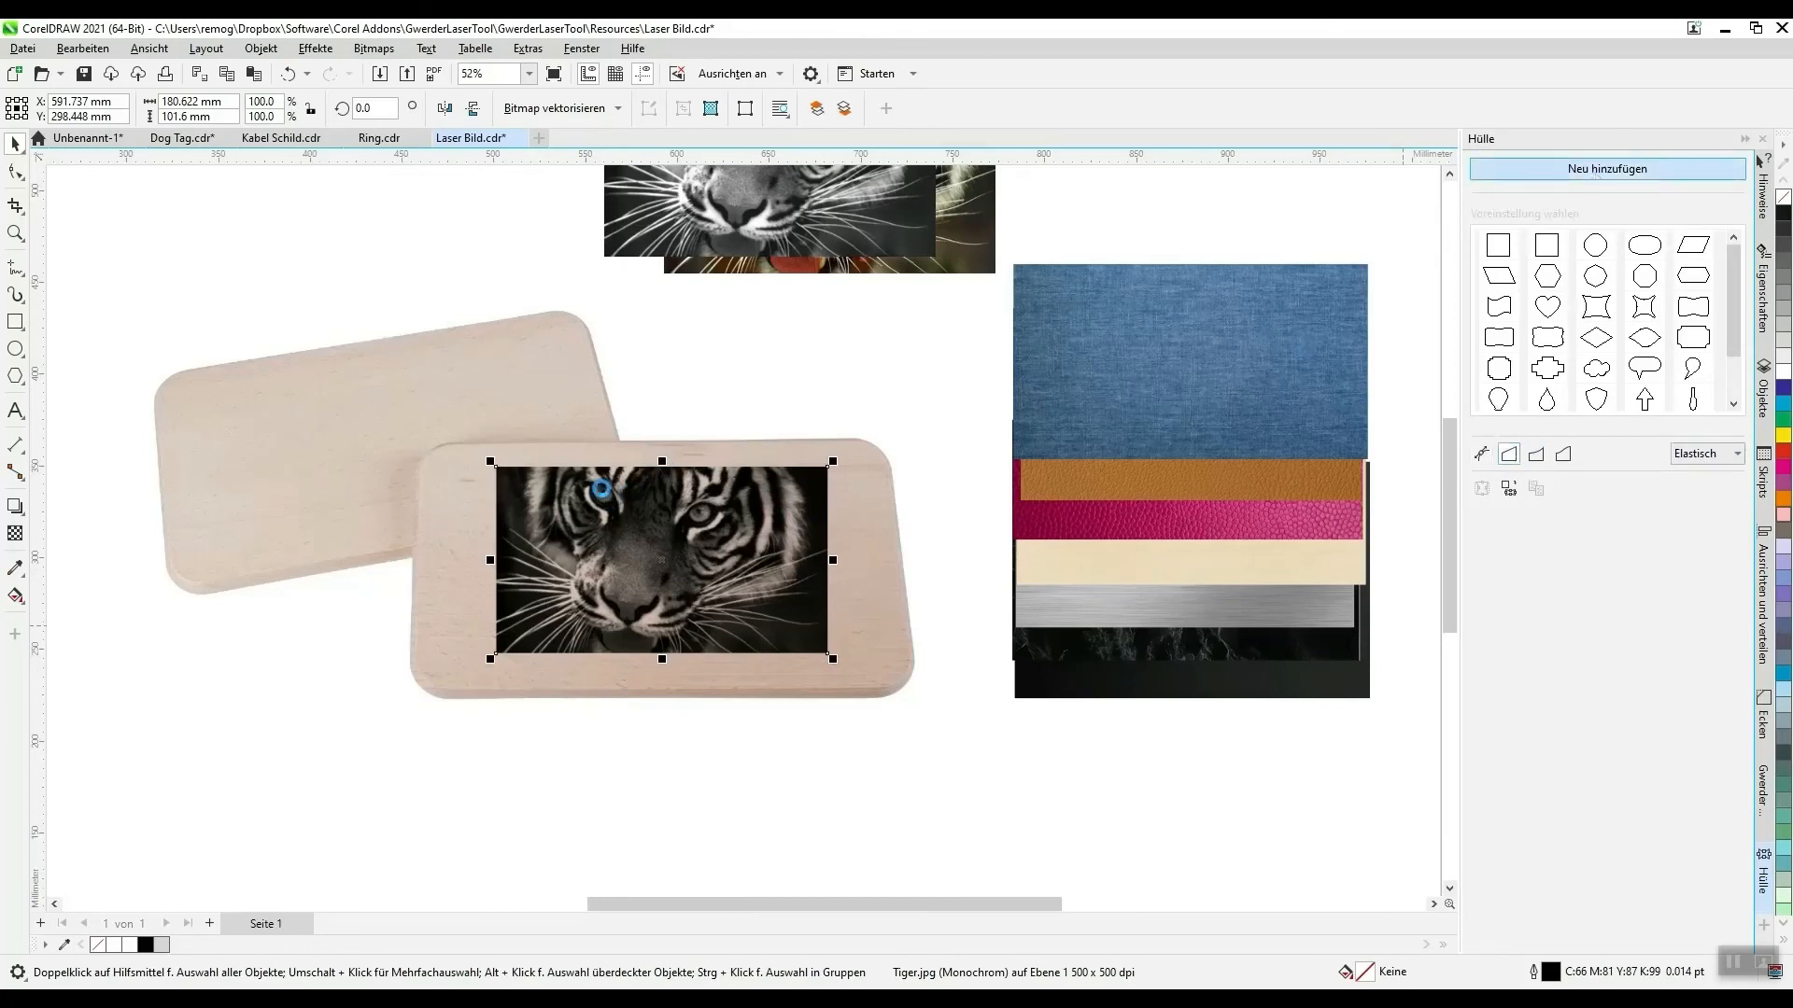
- Taper the envelope's upper corners inward to follow the board's perspective, and reduce the image's height to about 96 mm
scroll(630, 602, up, 1)
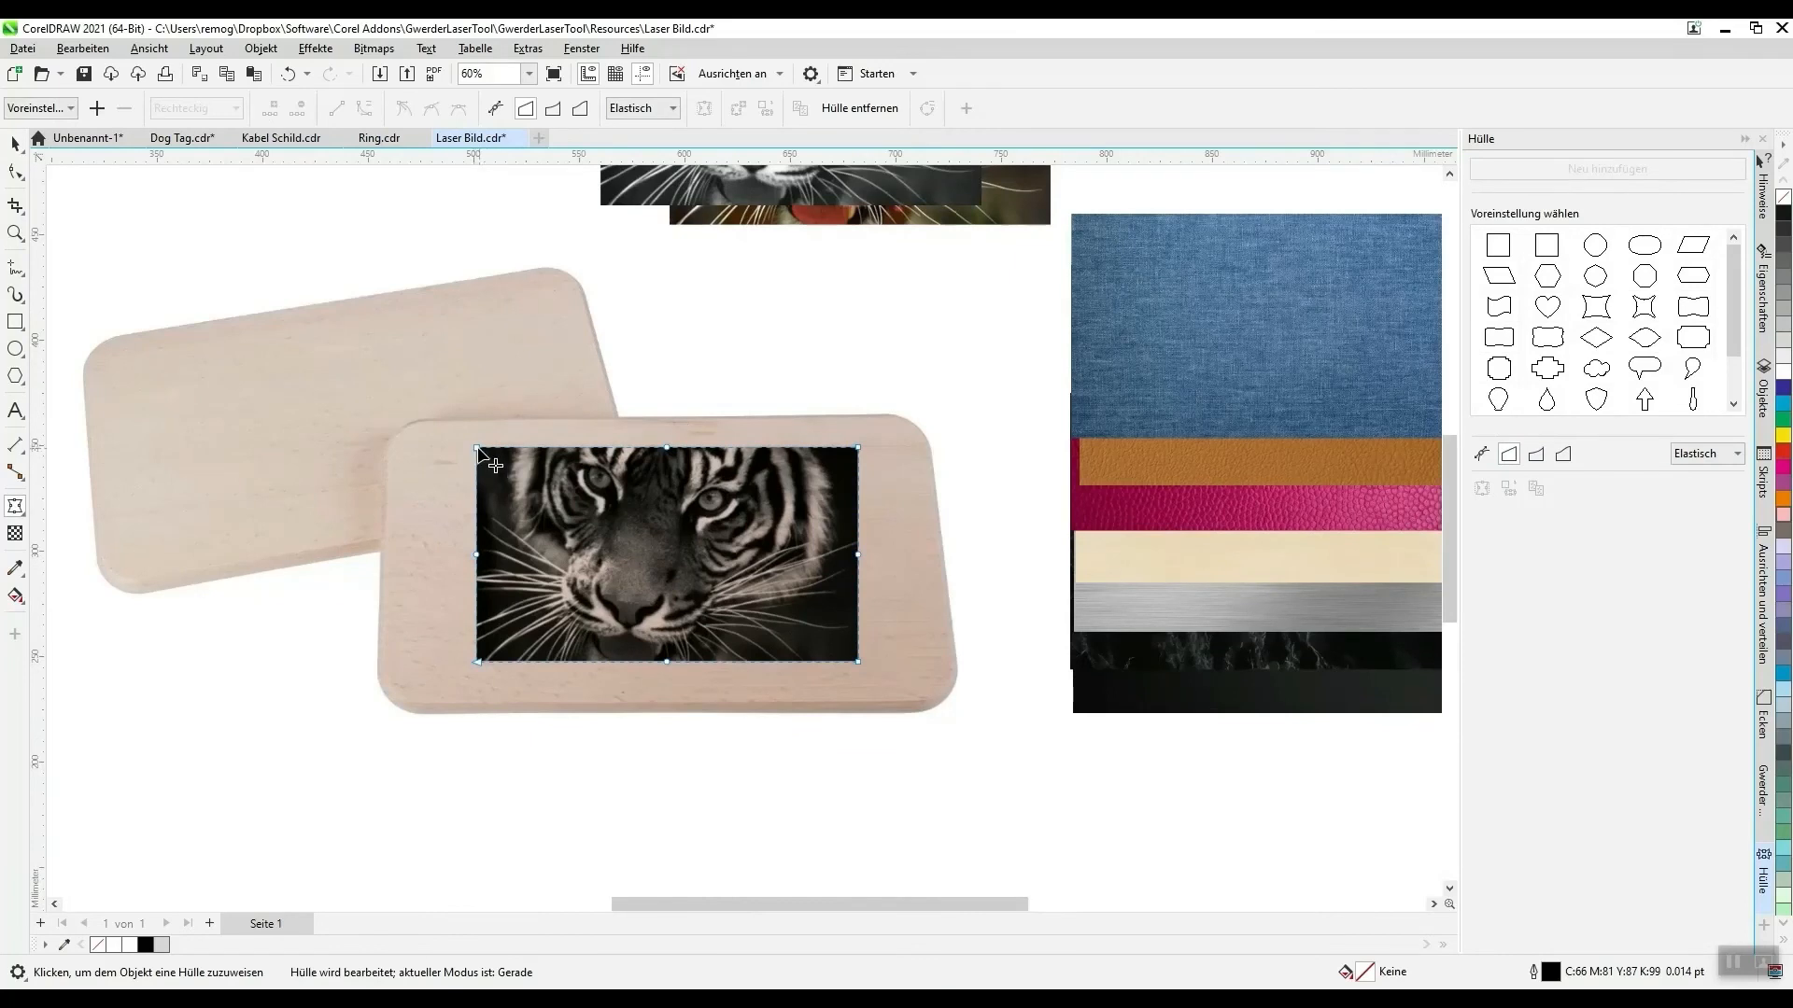
drag(476, 448, 484, 456)
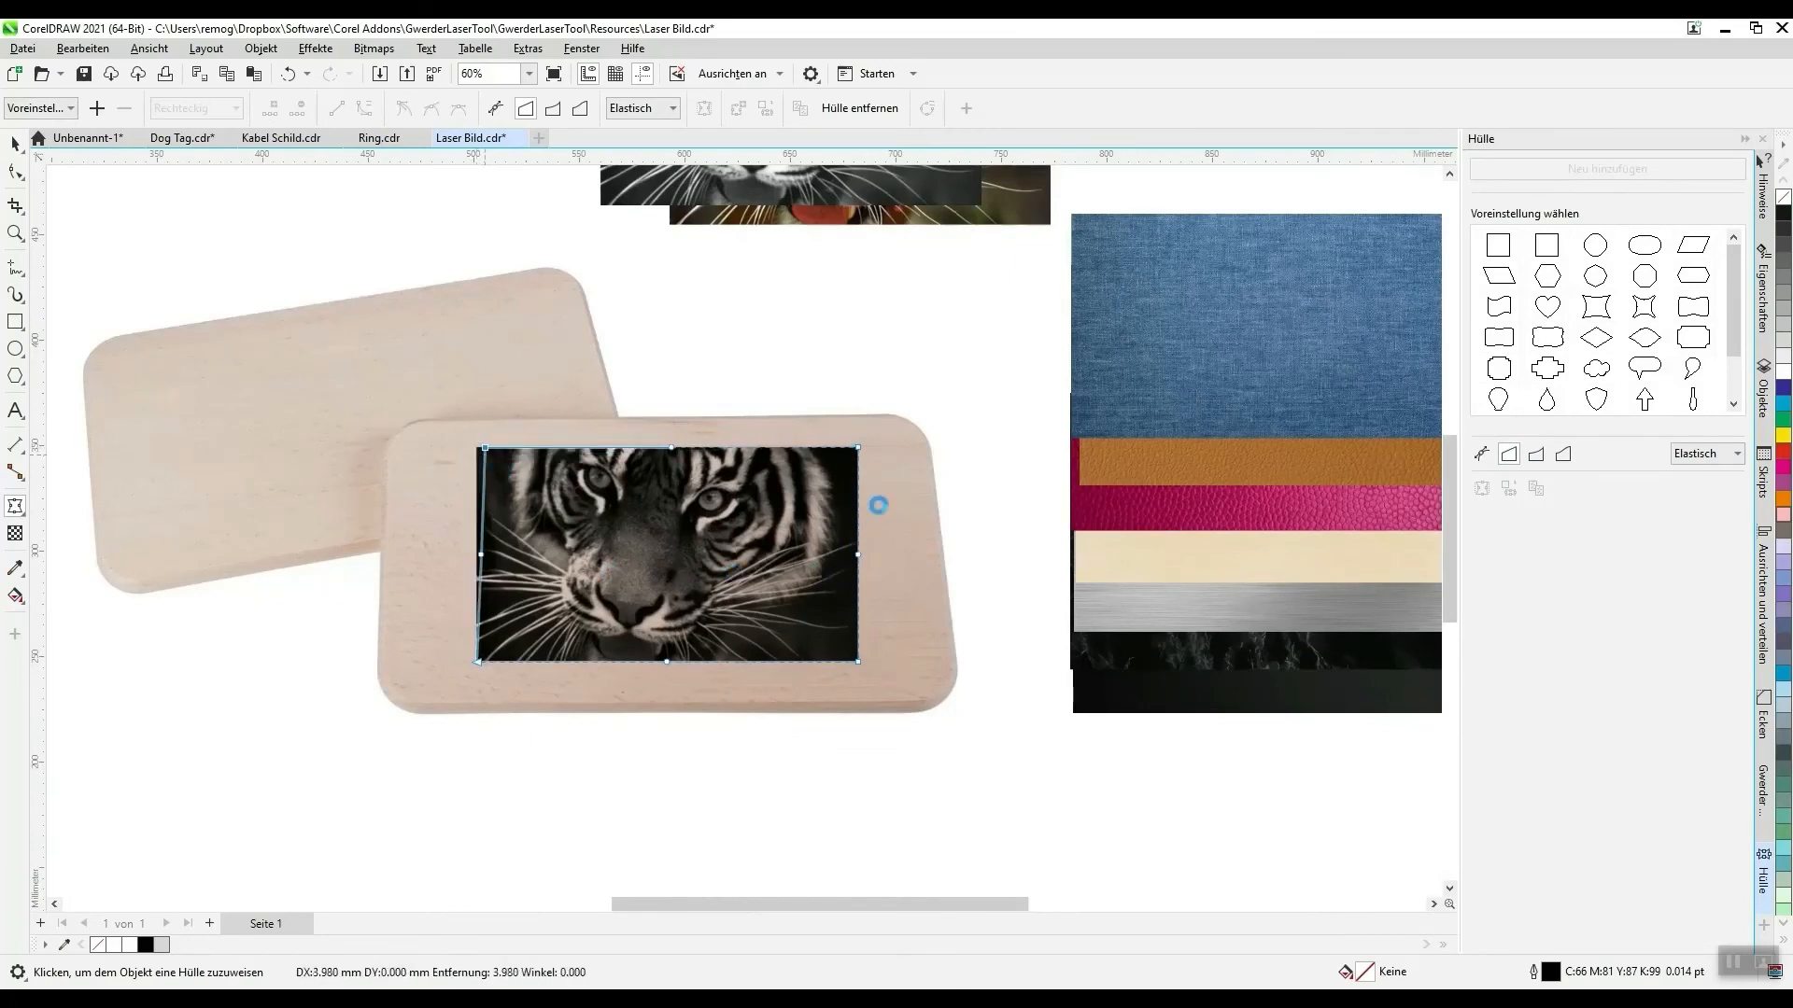
drag(857, 447, 822, 454)
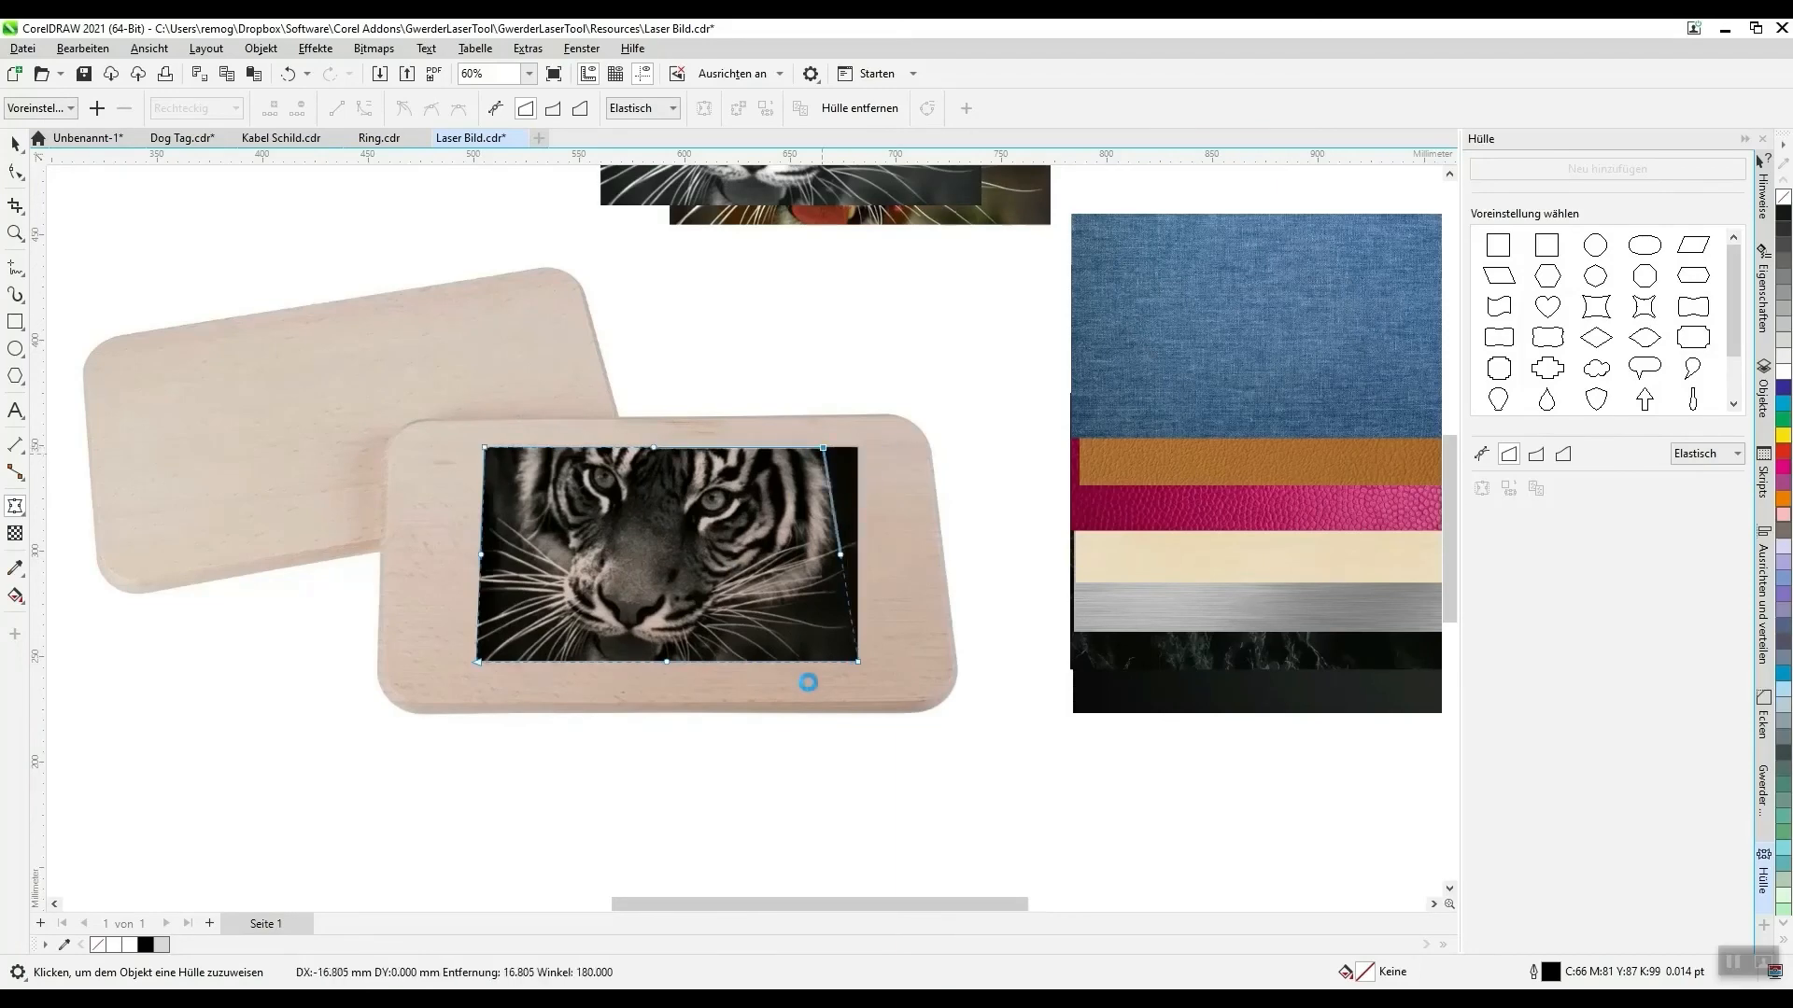
scroll(730, 723, up, 2)
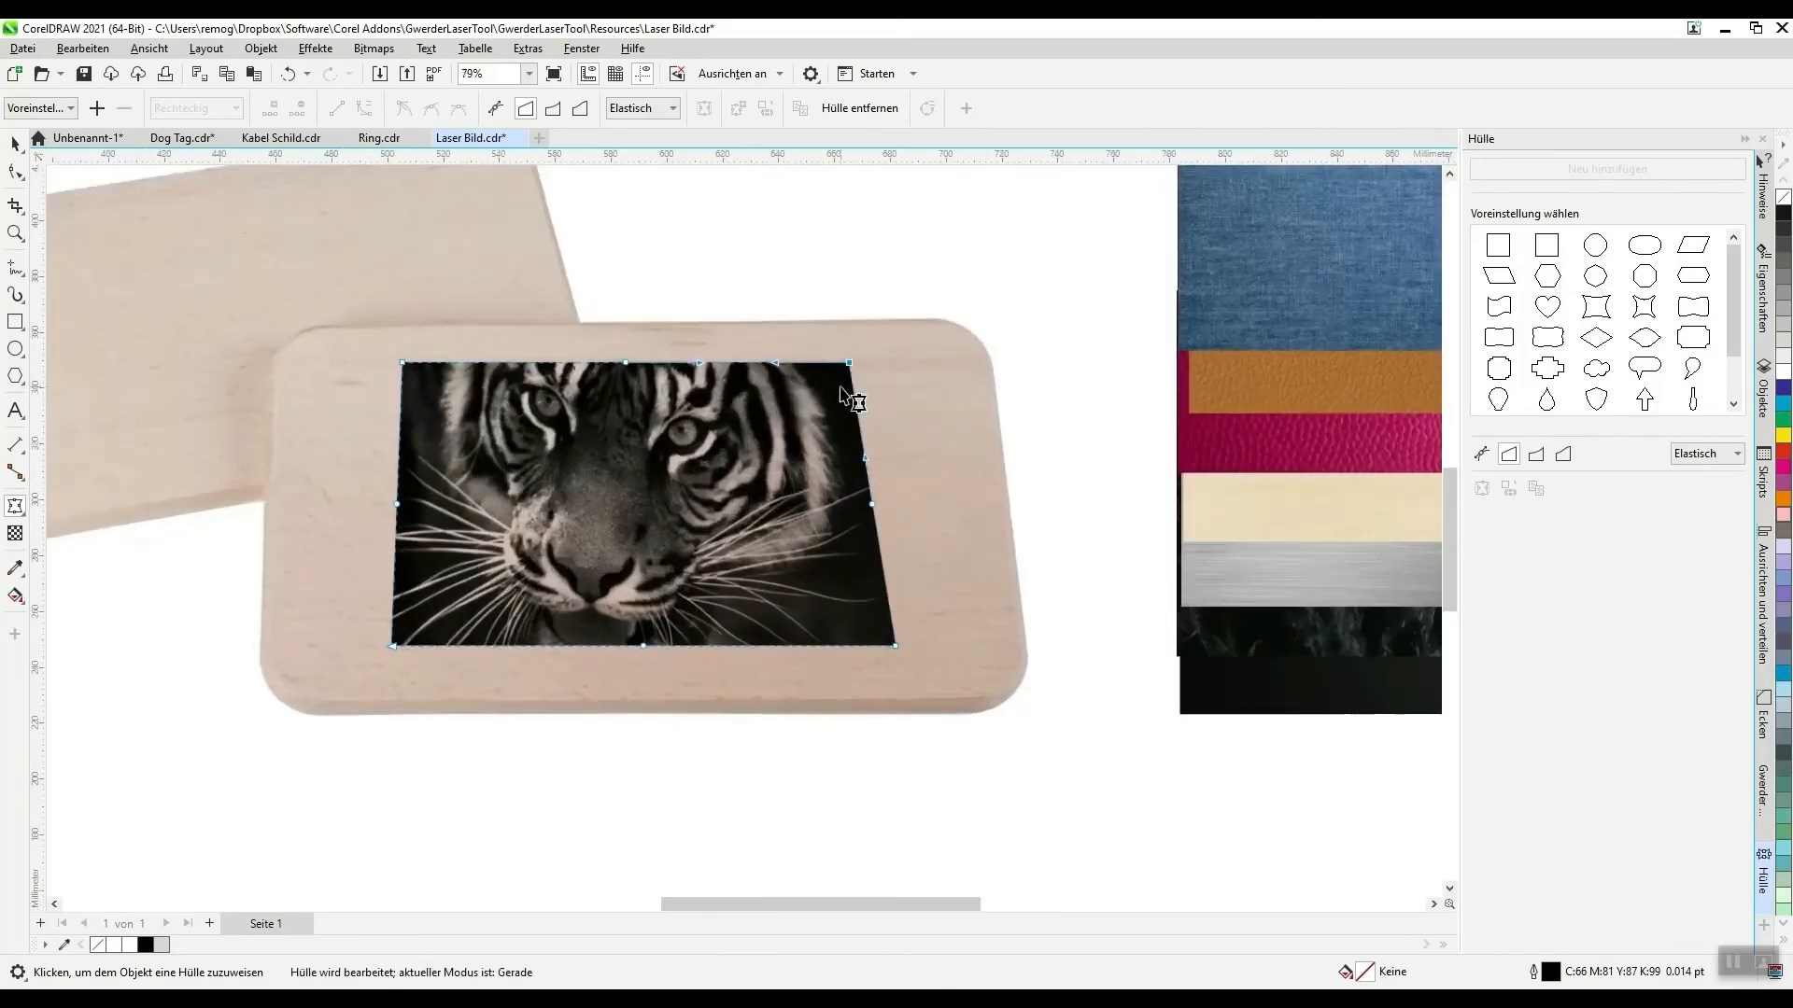
drag(848, 362, 863, 362)
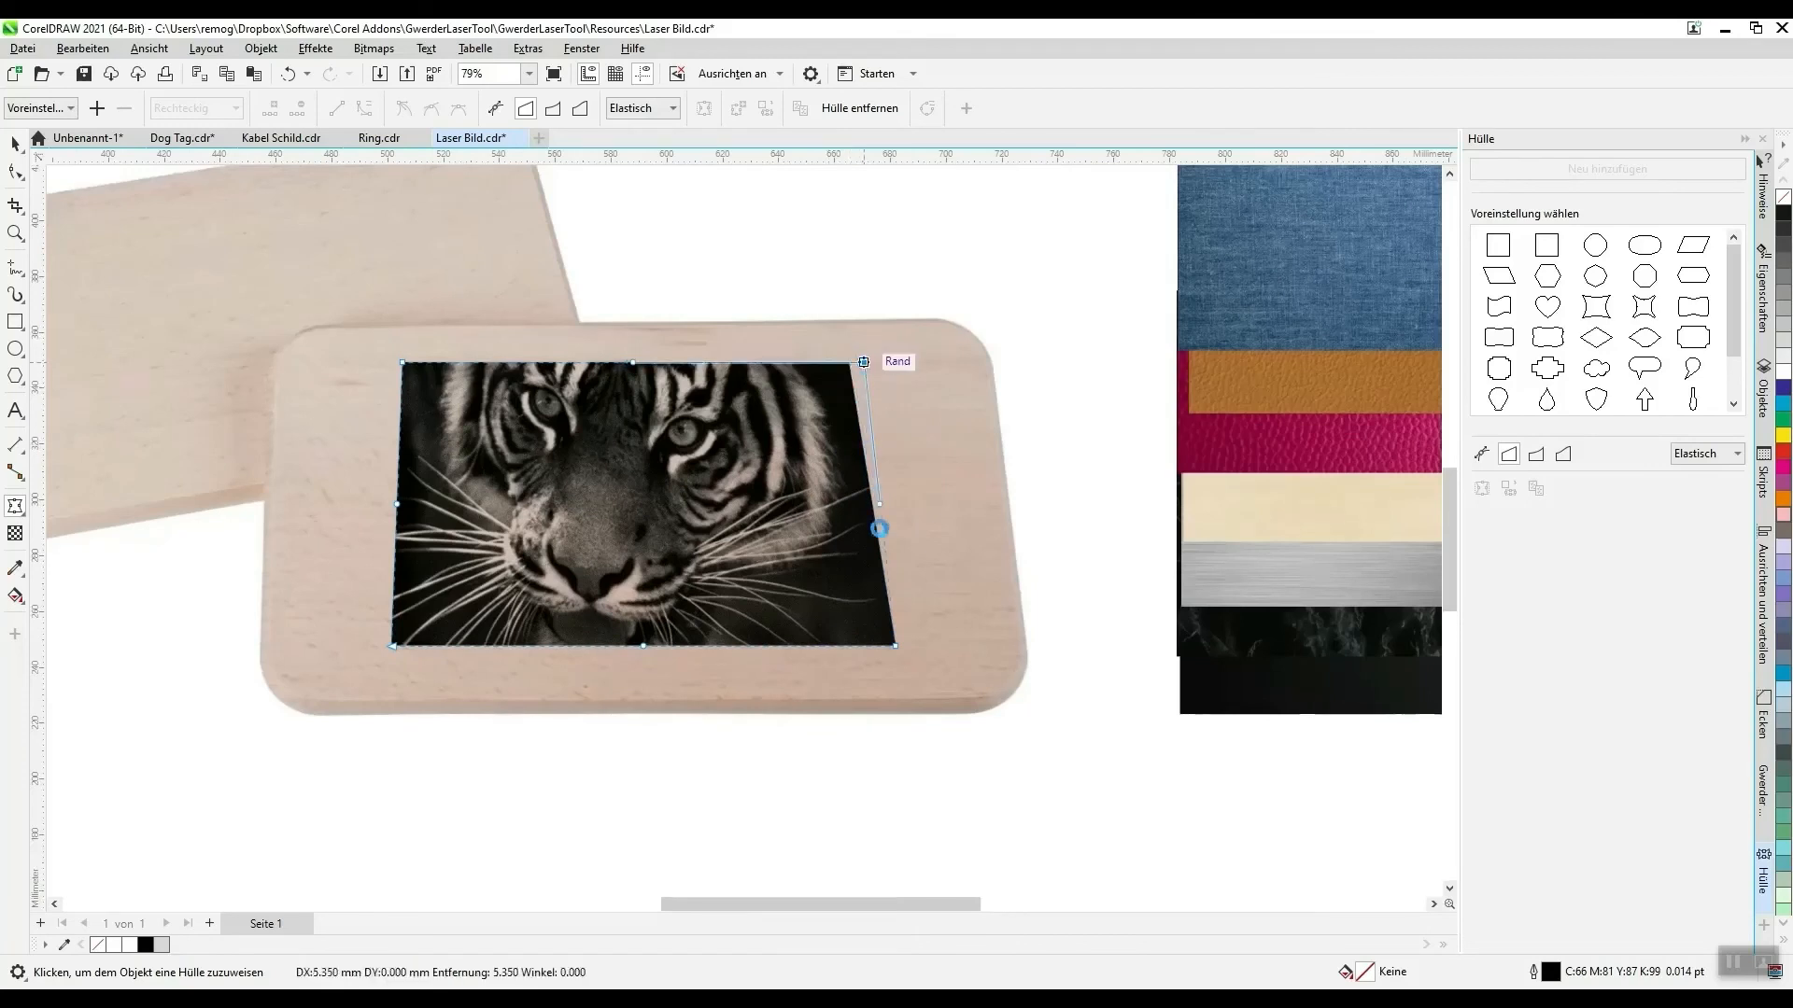
key(space)
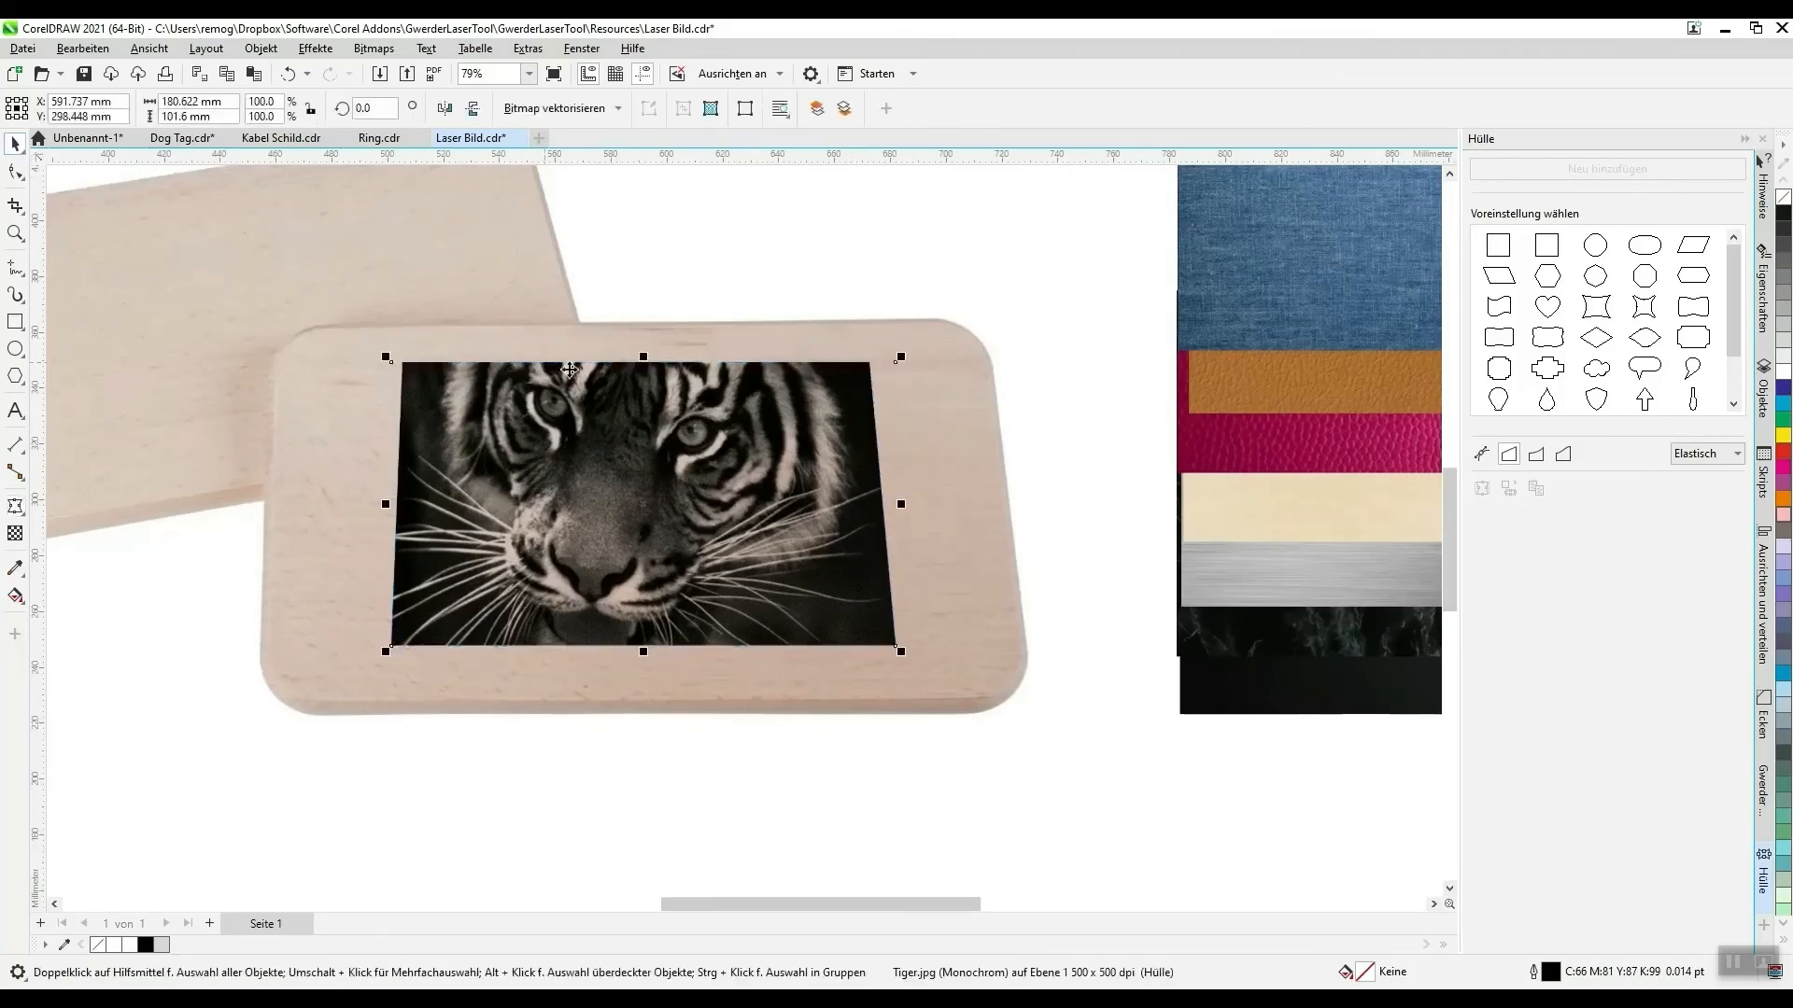
drag(643, 356, 643, 373)
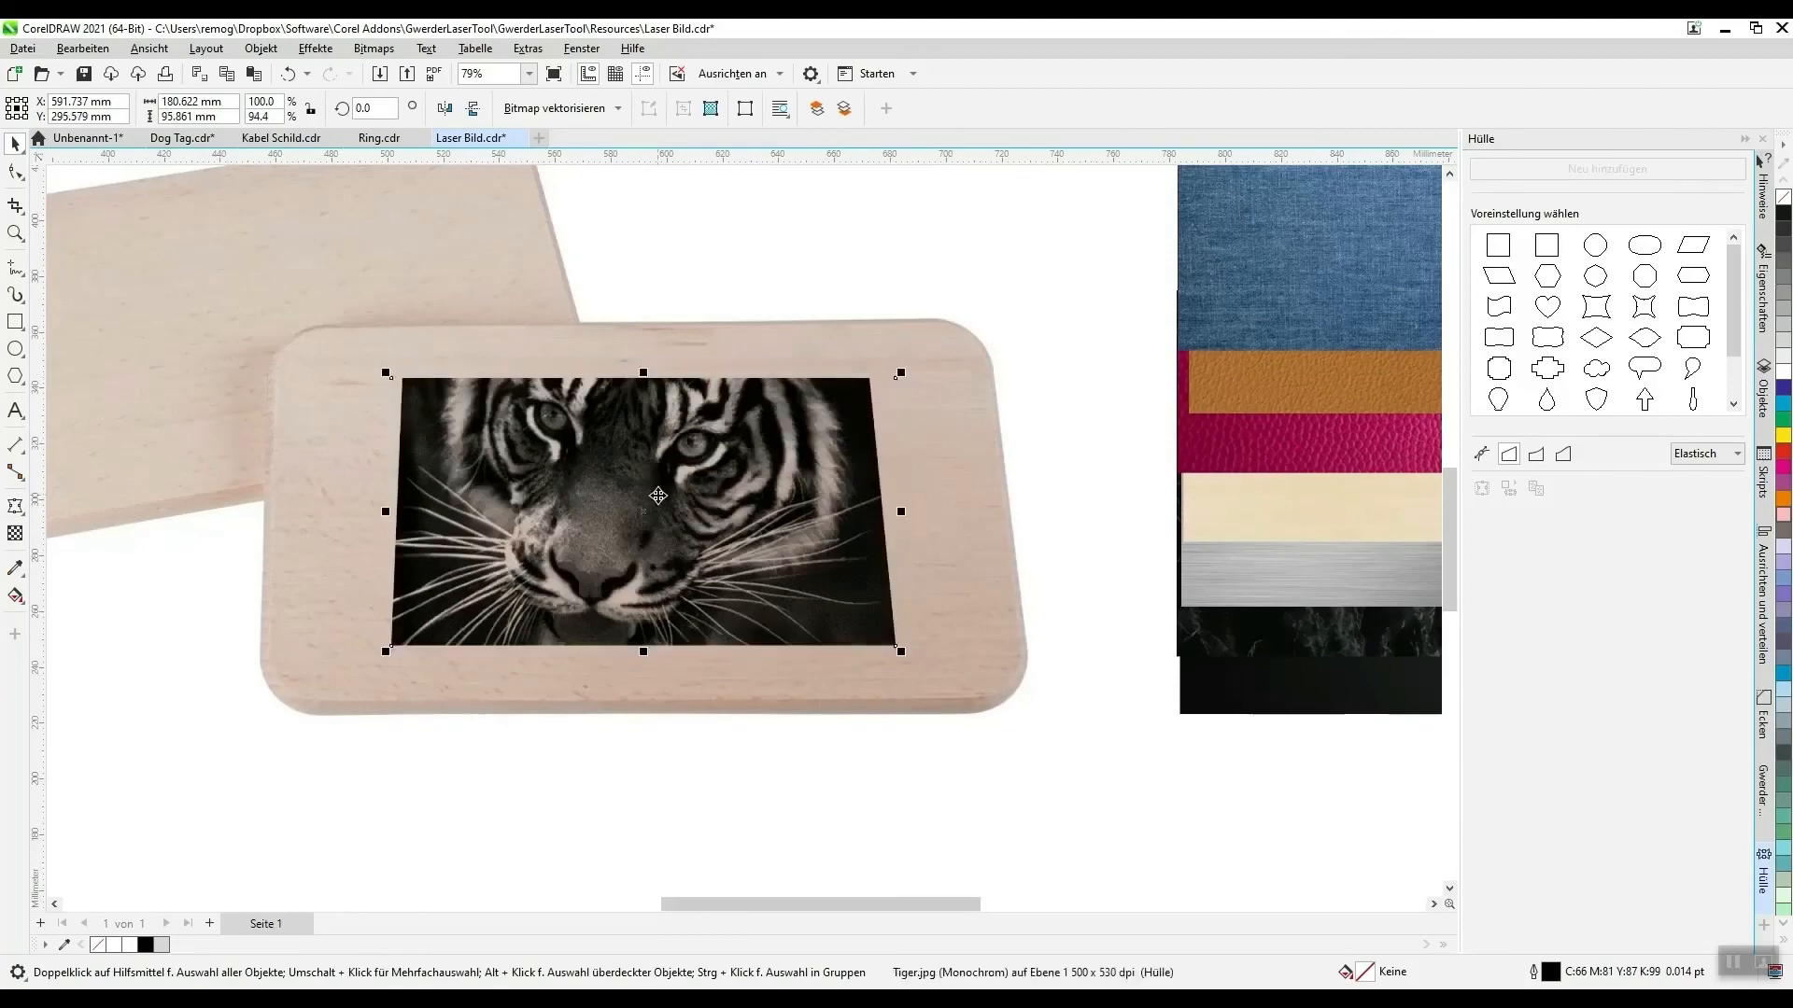
click(760, 743)
- Examine the dot detail and overall look of the tiger engraving on the wooden cutting board
scroll(845, 715, down, 3)
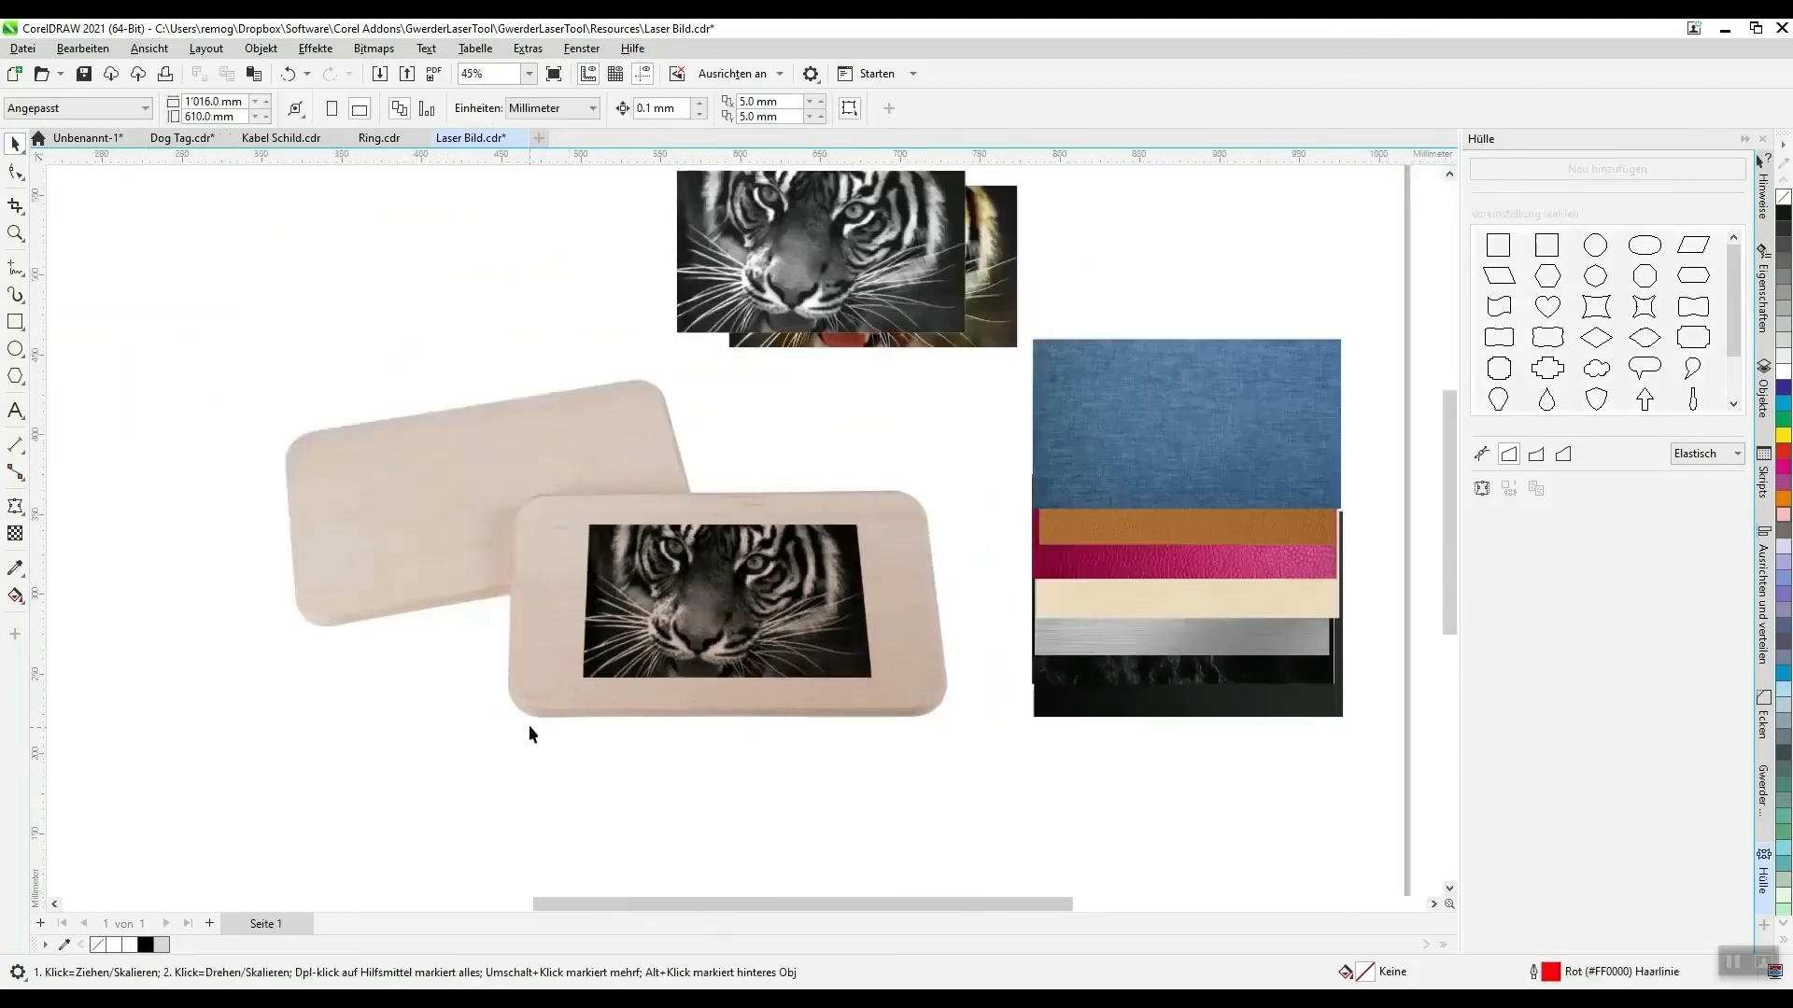
scroll(547, 699, up, 1)
scroll(616, 575, up, 6)
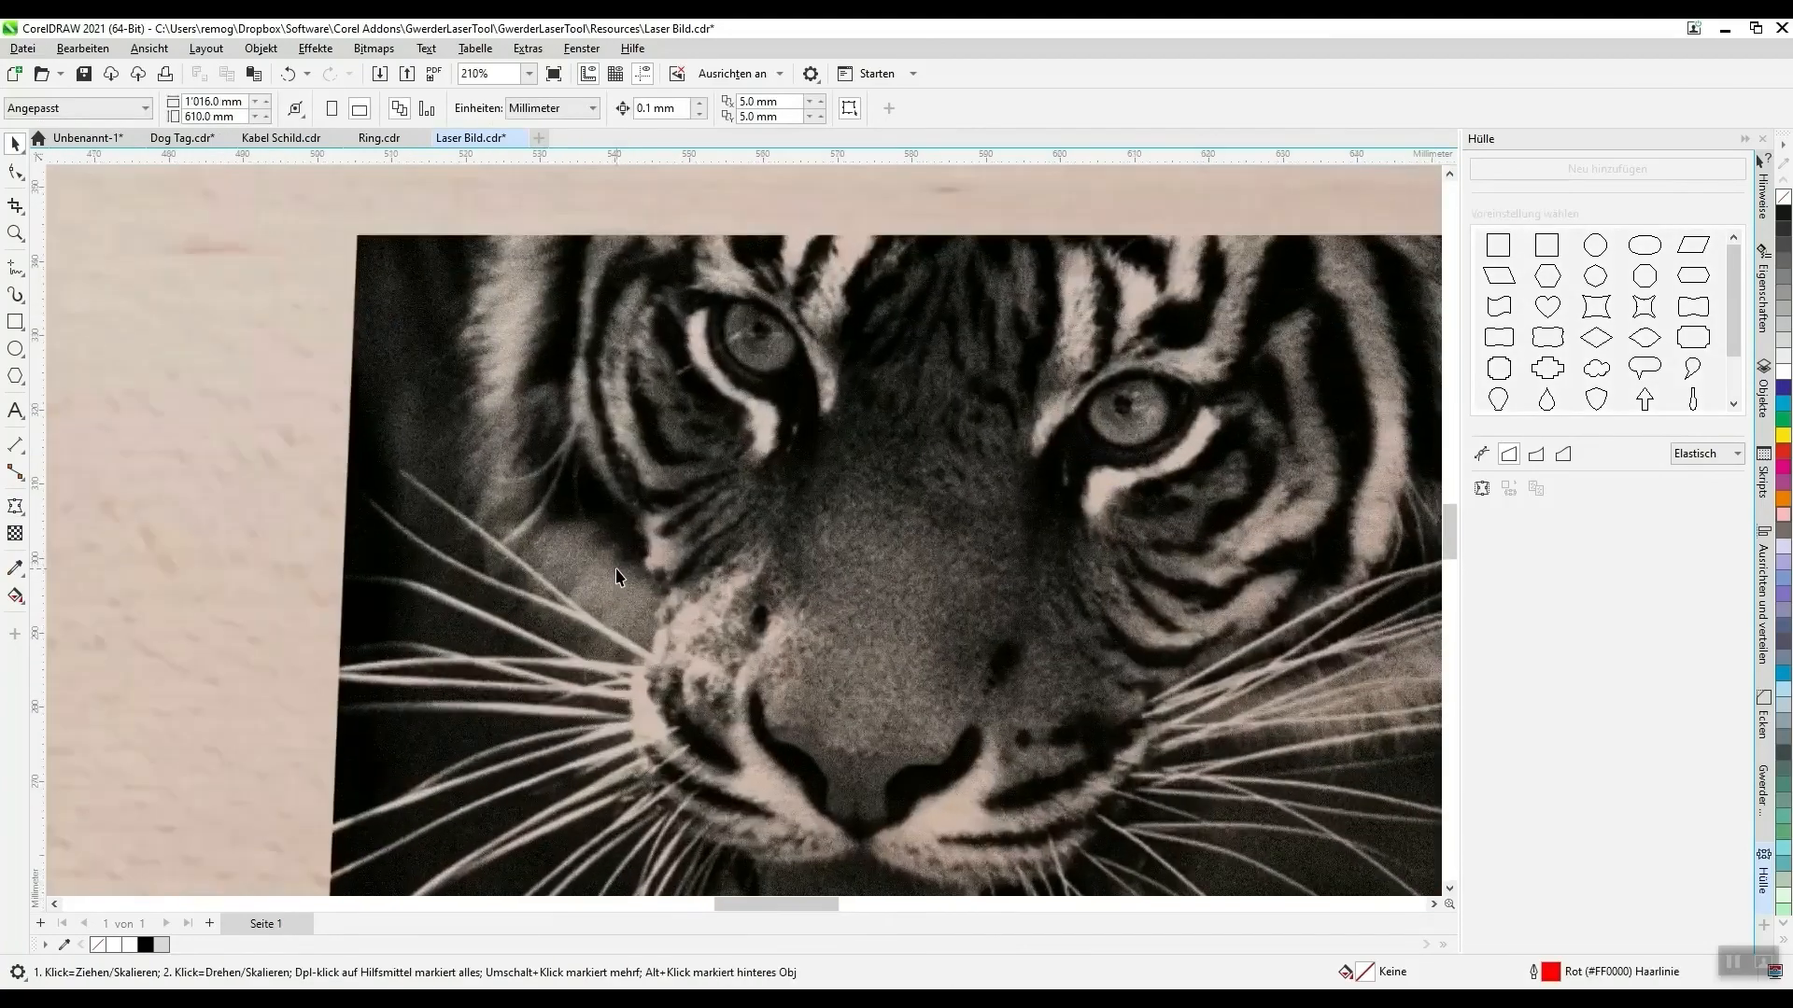
scroll(633, 535, up, 3)
scroll(589, 425, down, 2)
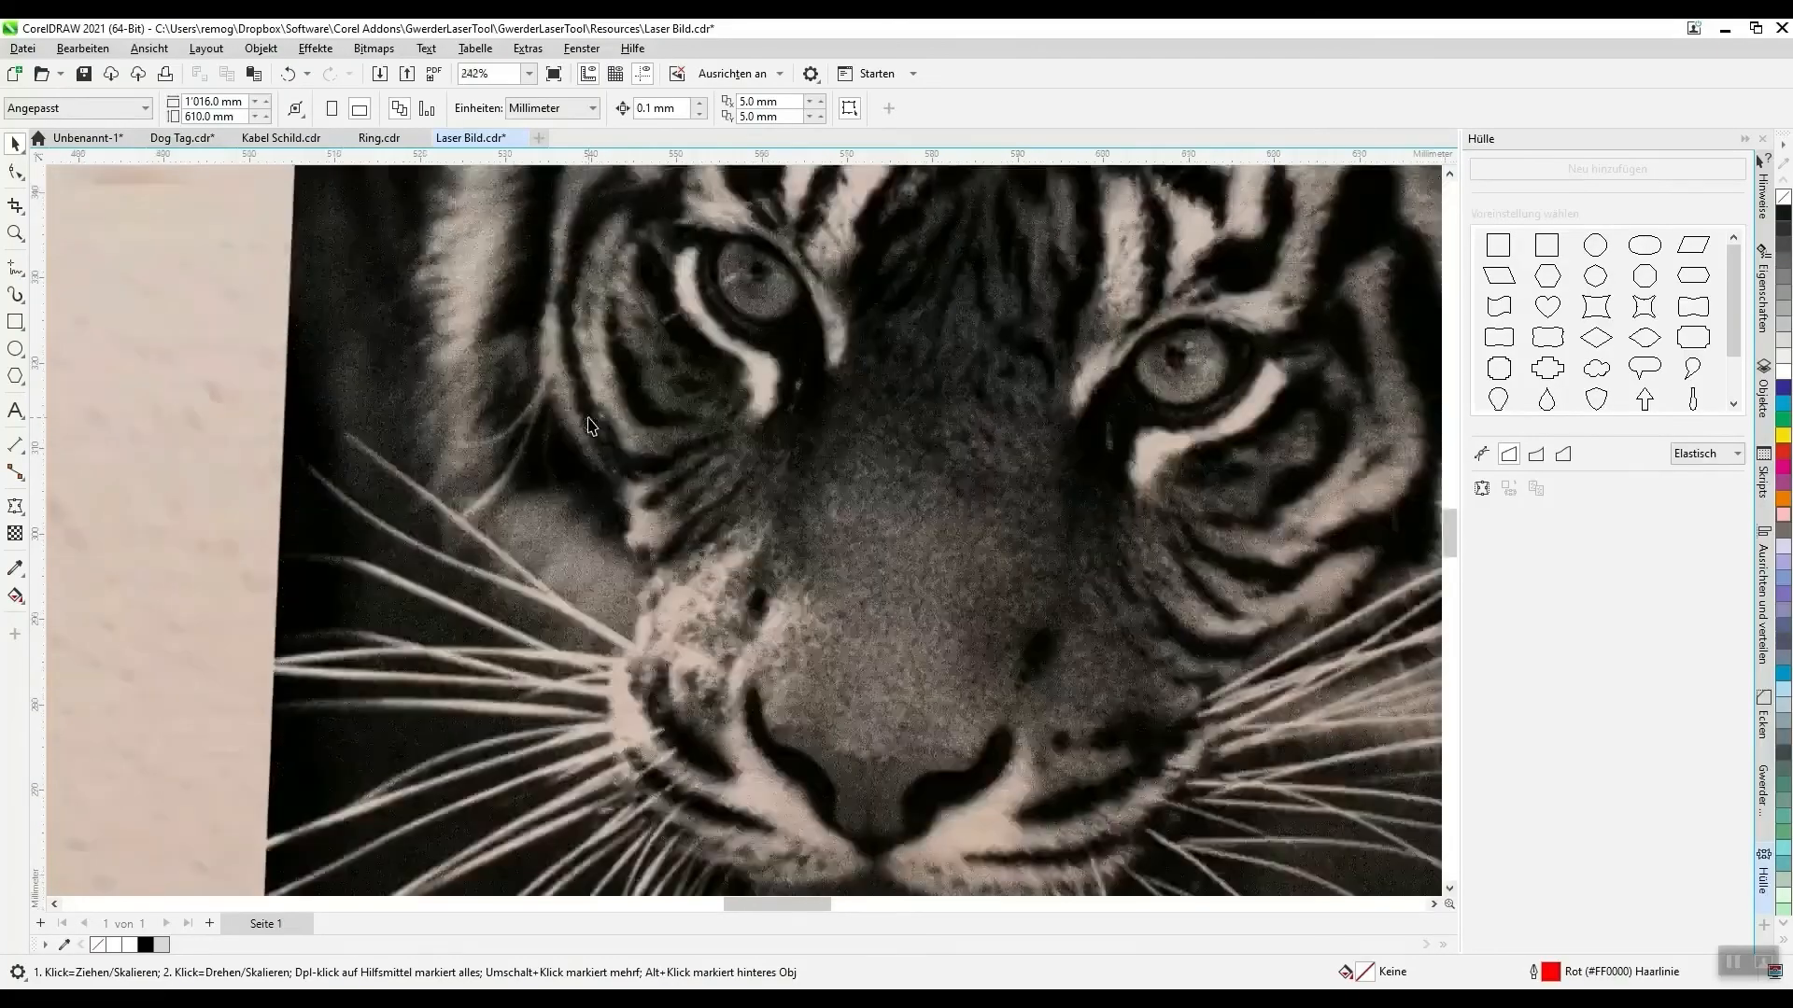
scroll(679, 685, up, 6)
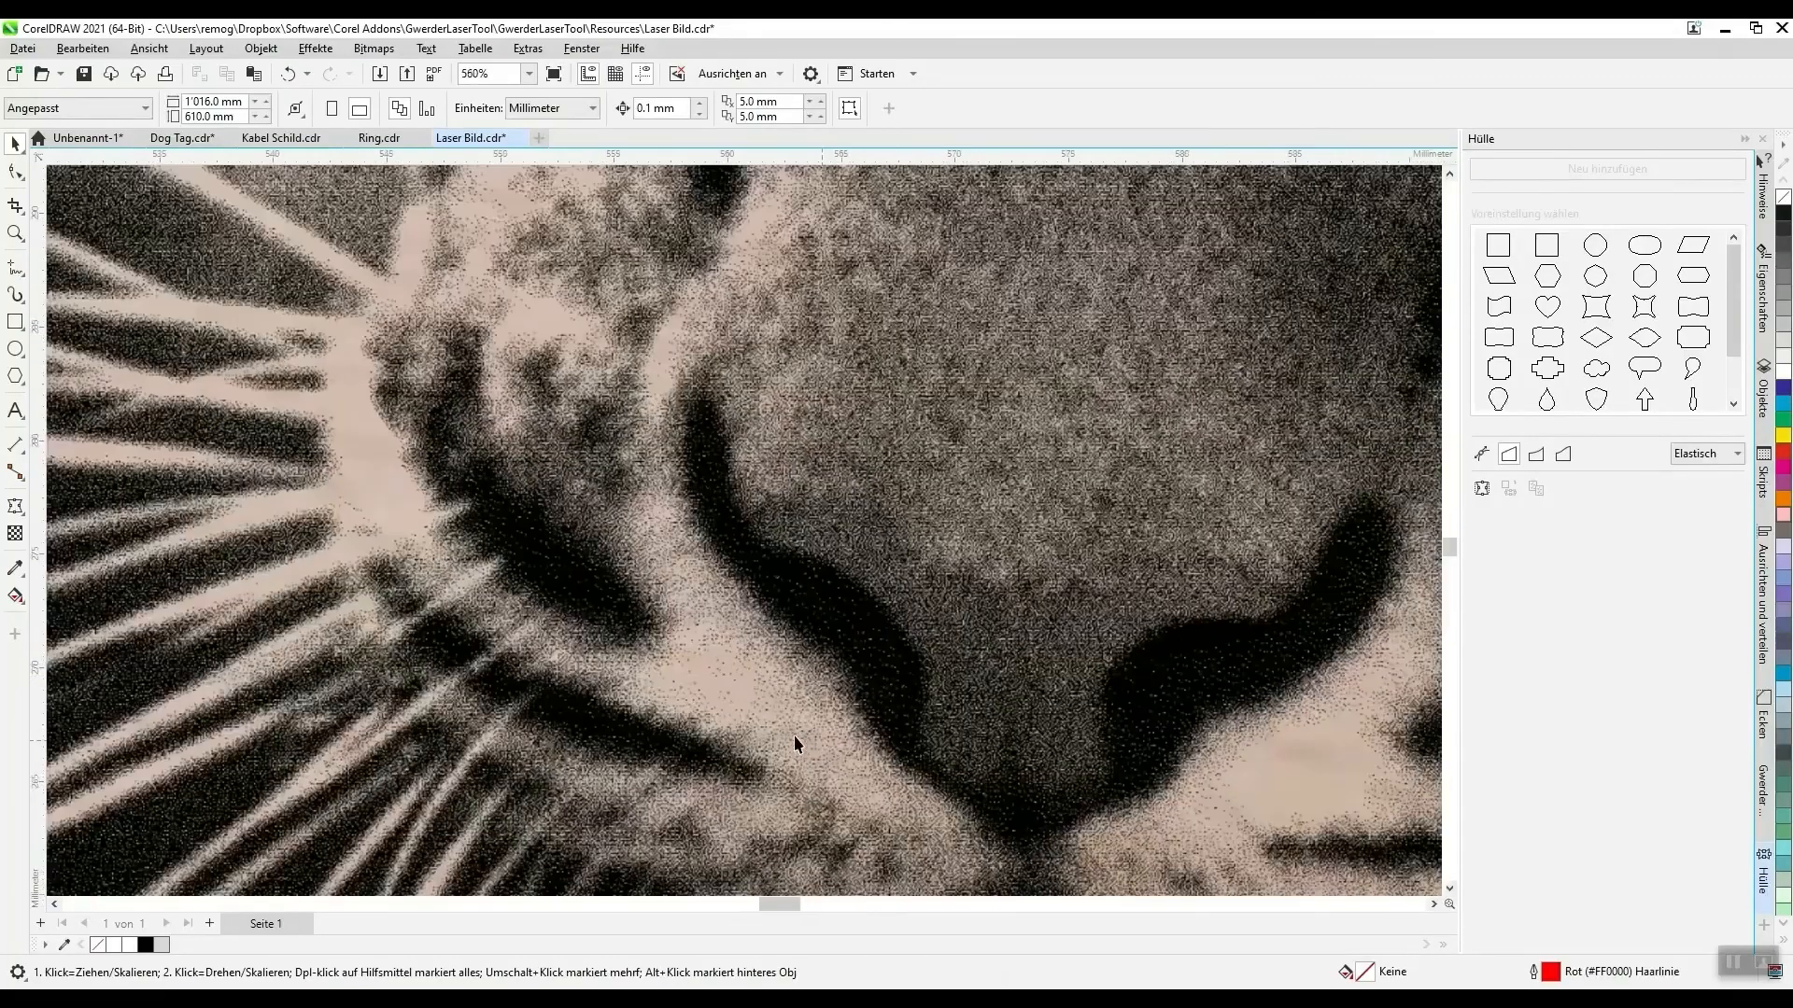
scroll(679, 684, down, 11)
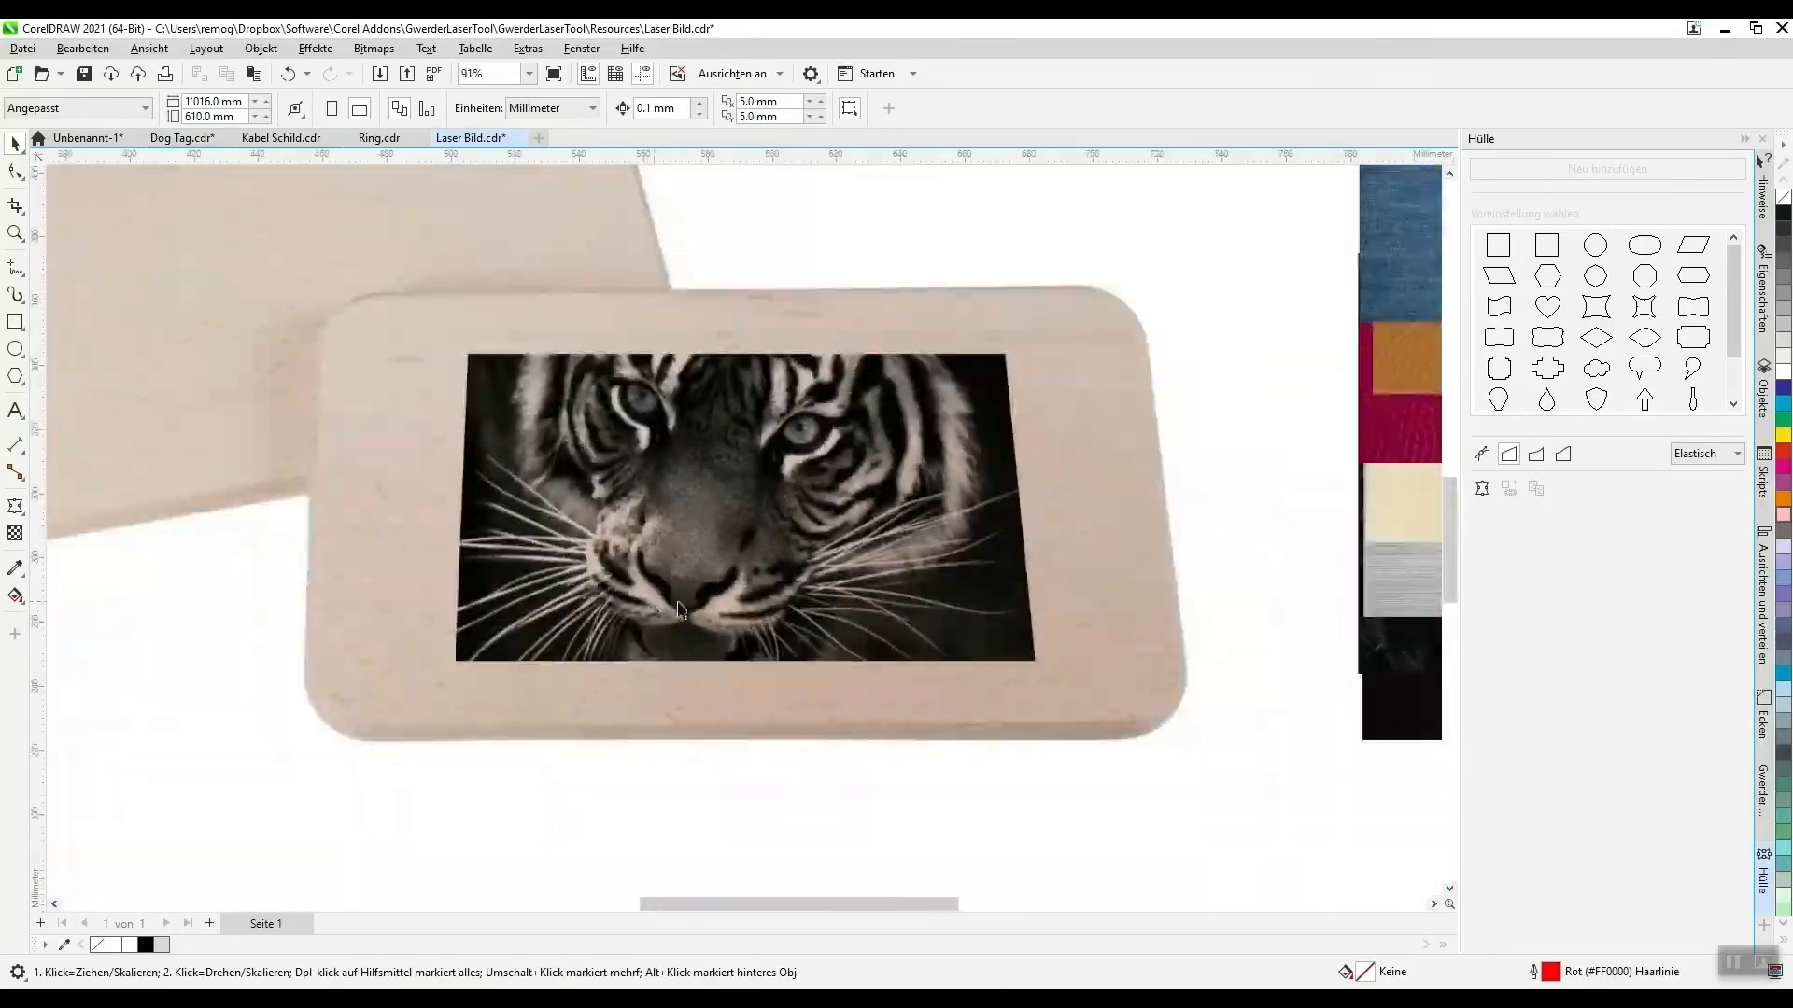
scroll(763, 642, down, 2)
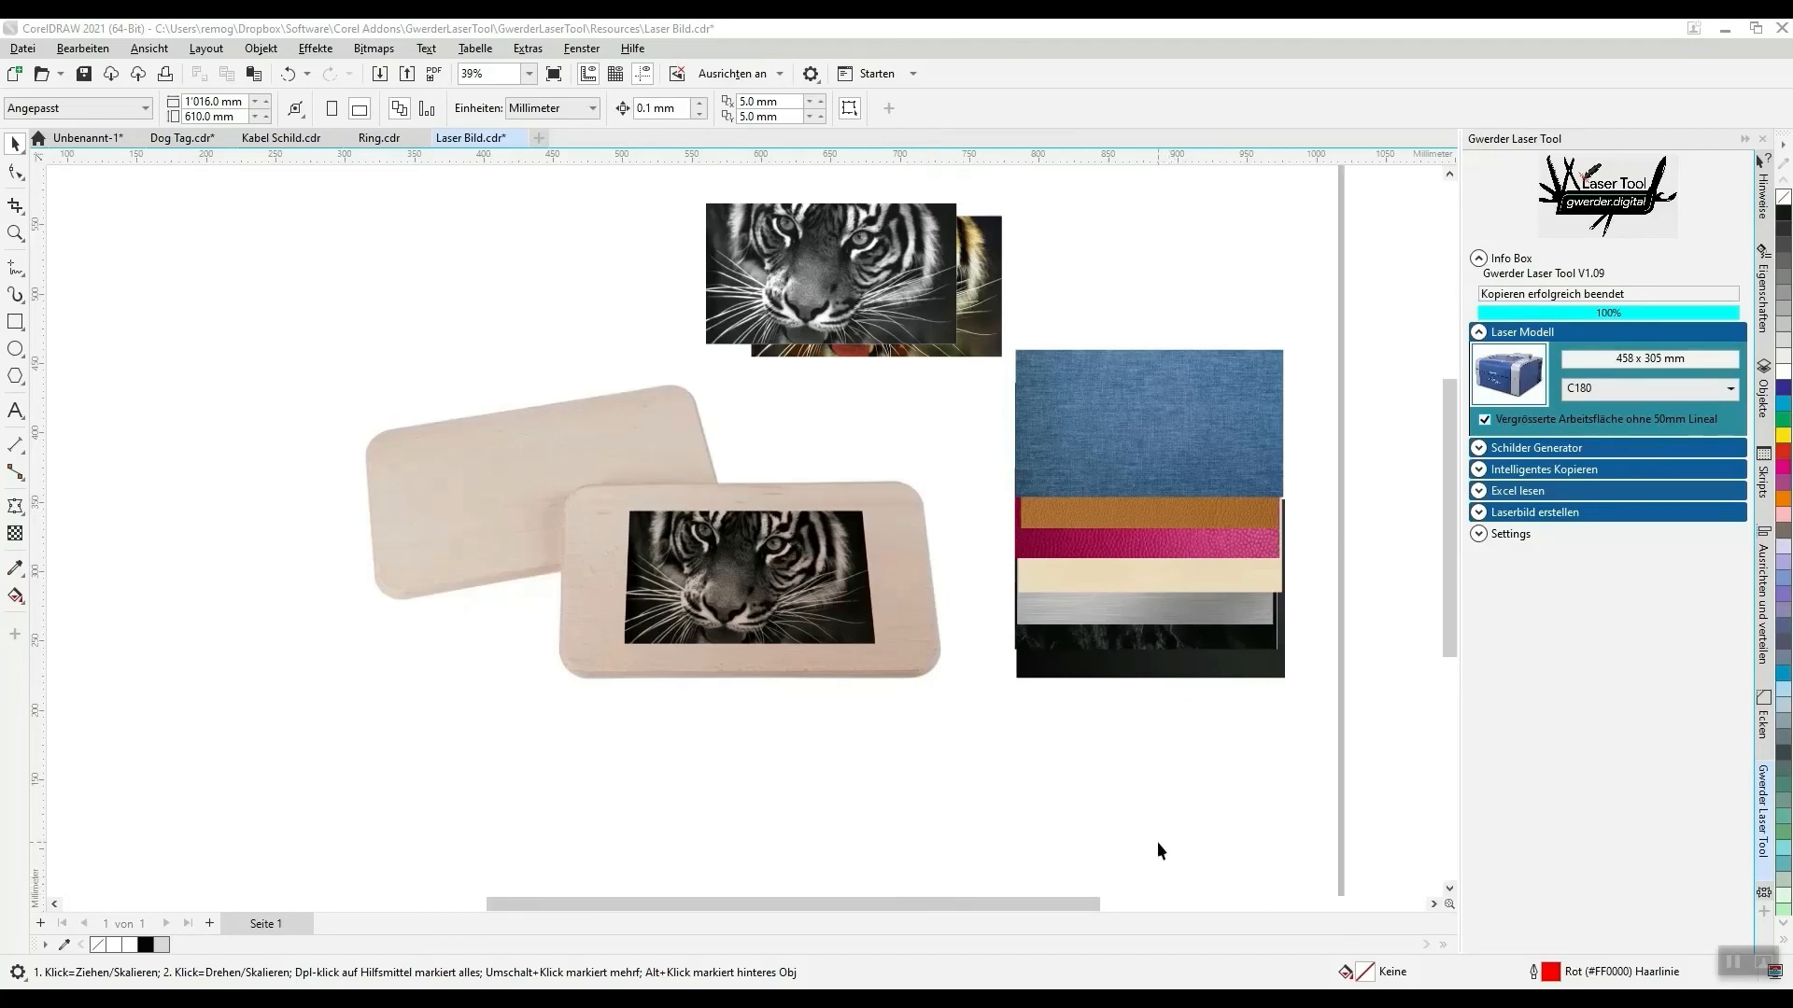
- Open the Gwerder Laser Tool product page from the add-on, look over its versions, and open the Tool Laden registration form
click(1592, 207)
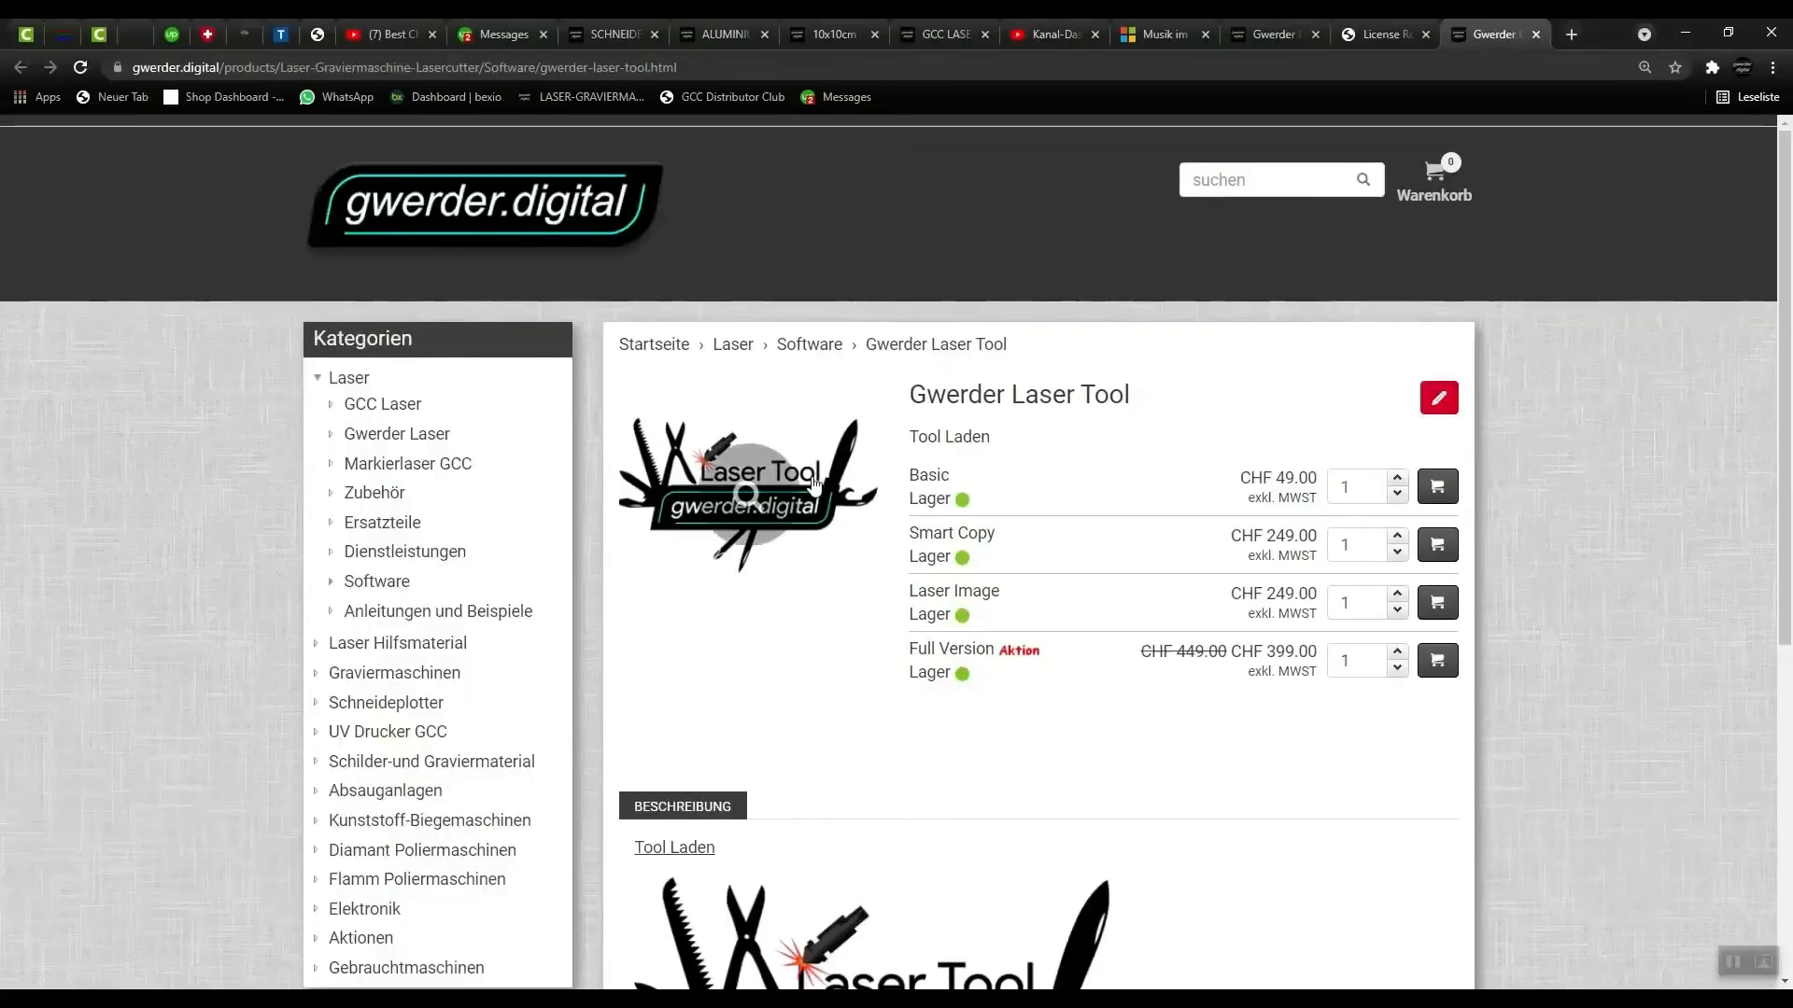
scroll(812, 483, down, 5)
scroll(664, 485, up, 1)
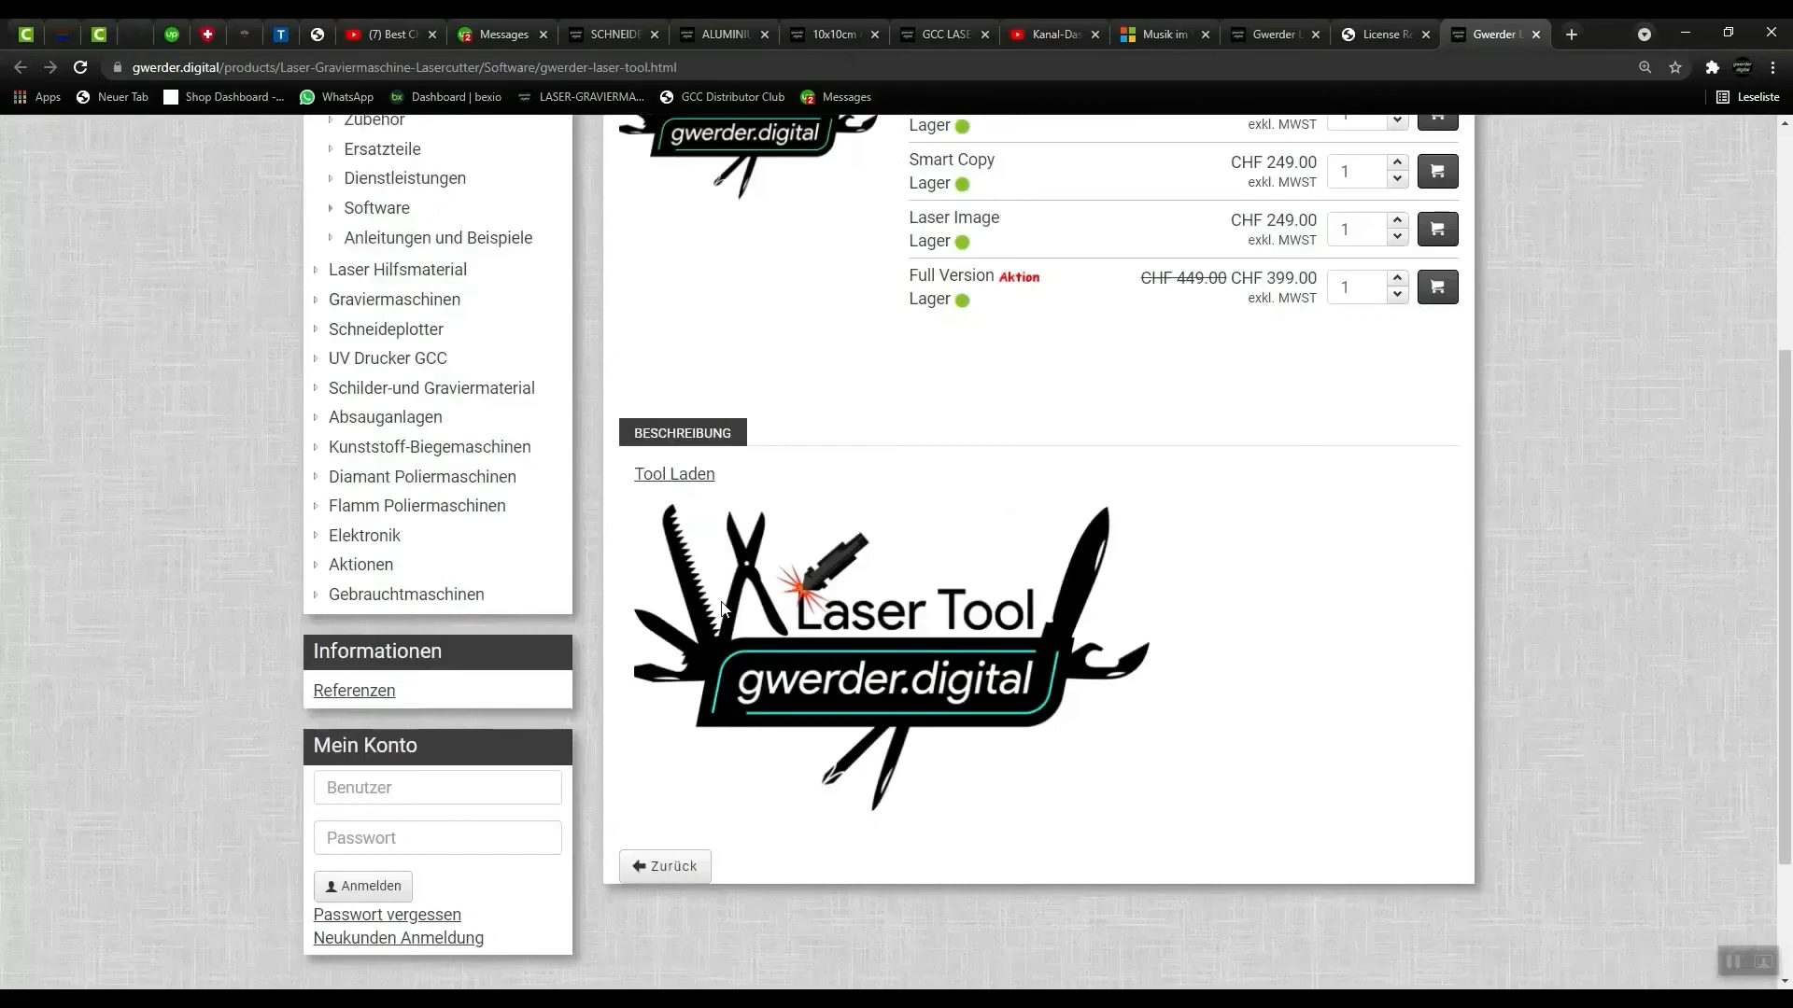
click(665, 474)
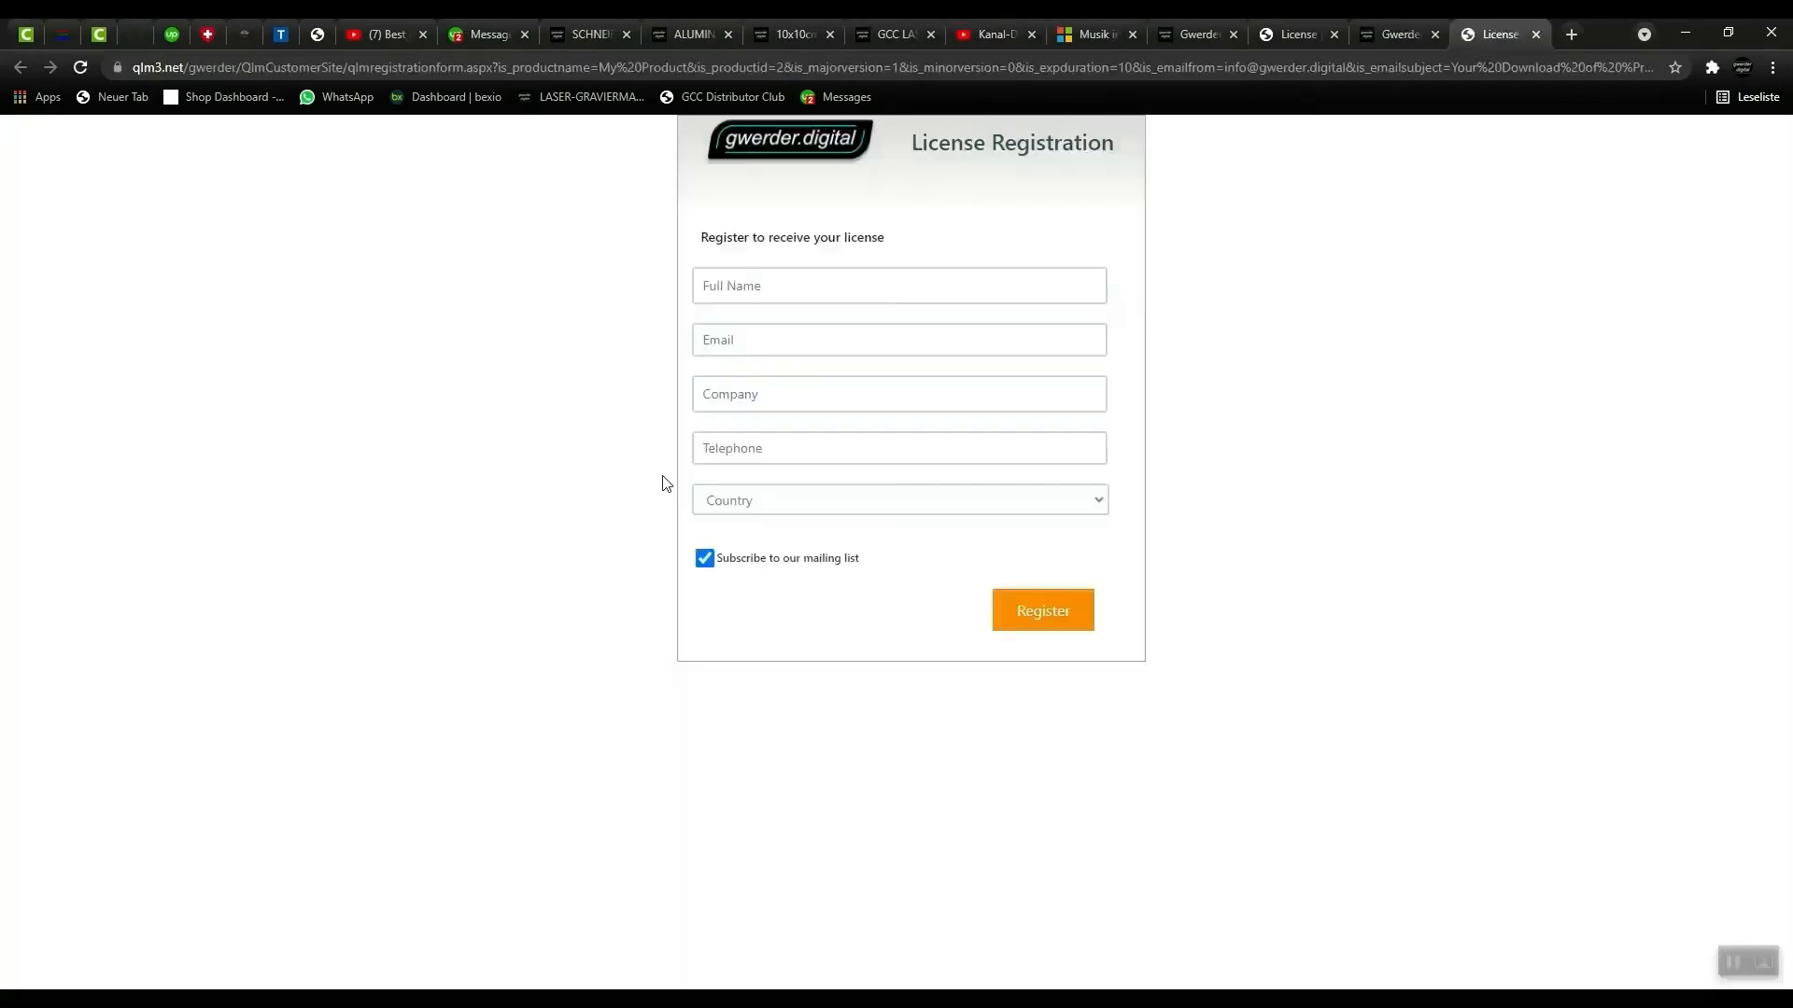